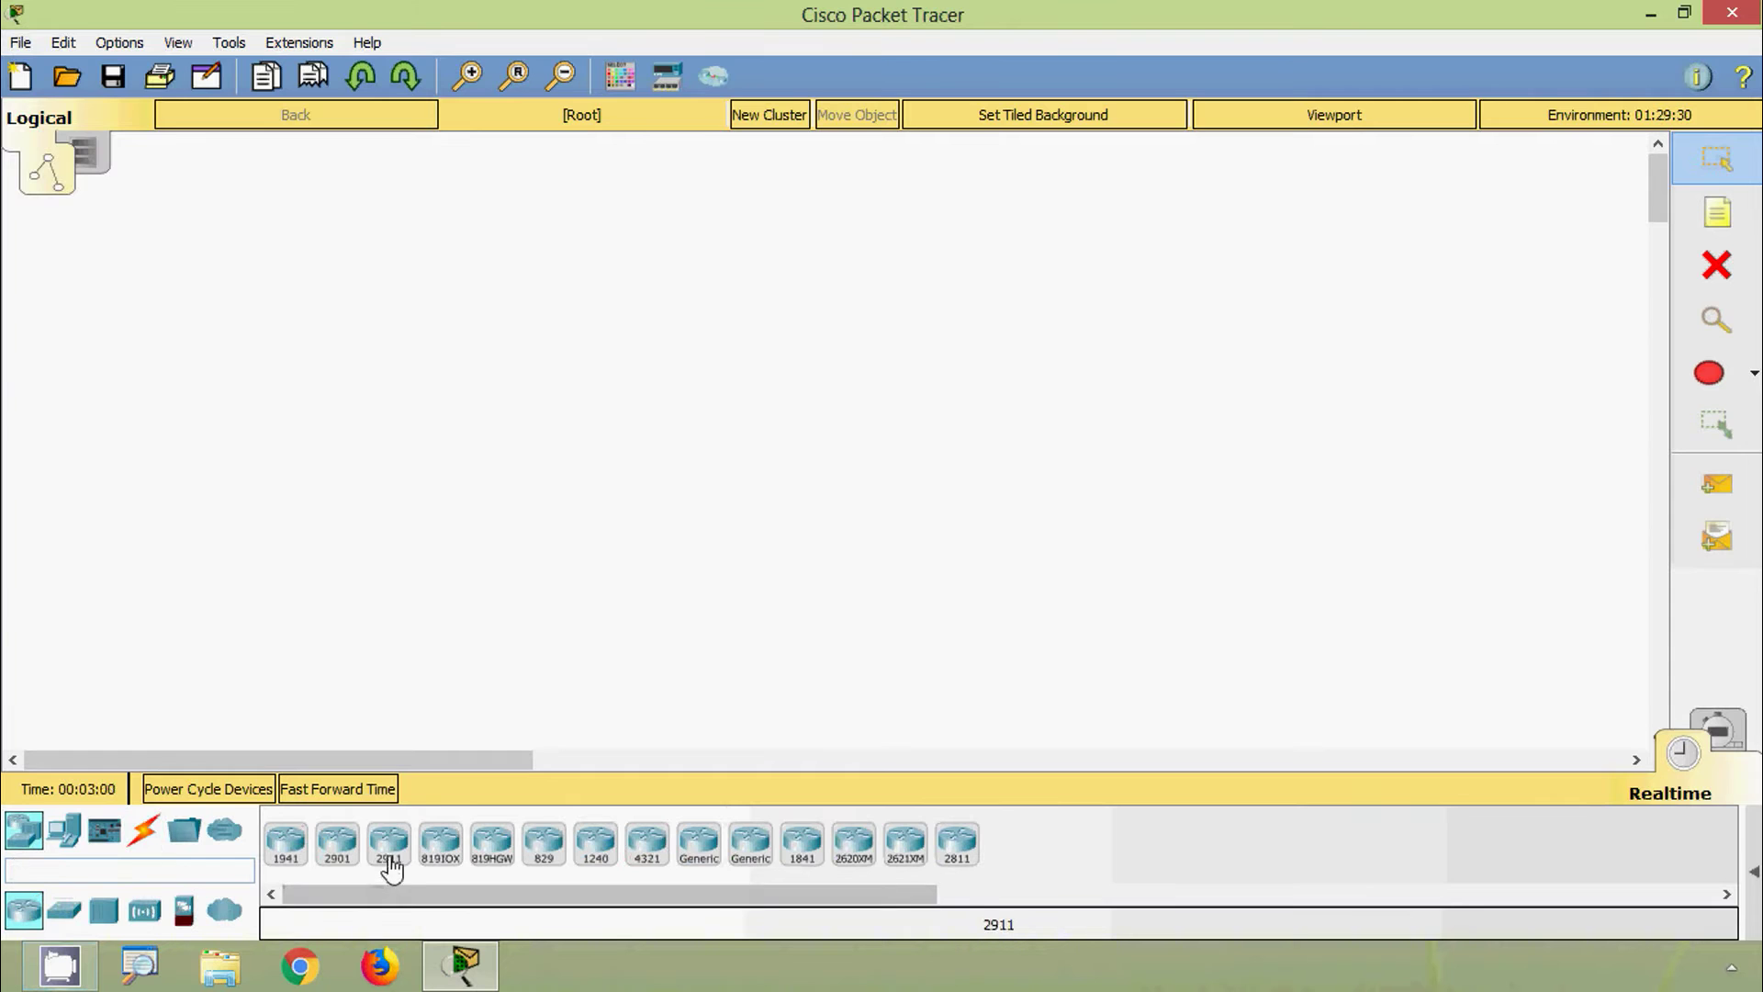
# Place a 2911 router near the upper middle of the workspace and two 2960 switches side by side below it
pyautogui.click(389, 842)
pyautogui.click(819, 287)
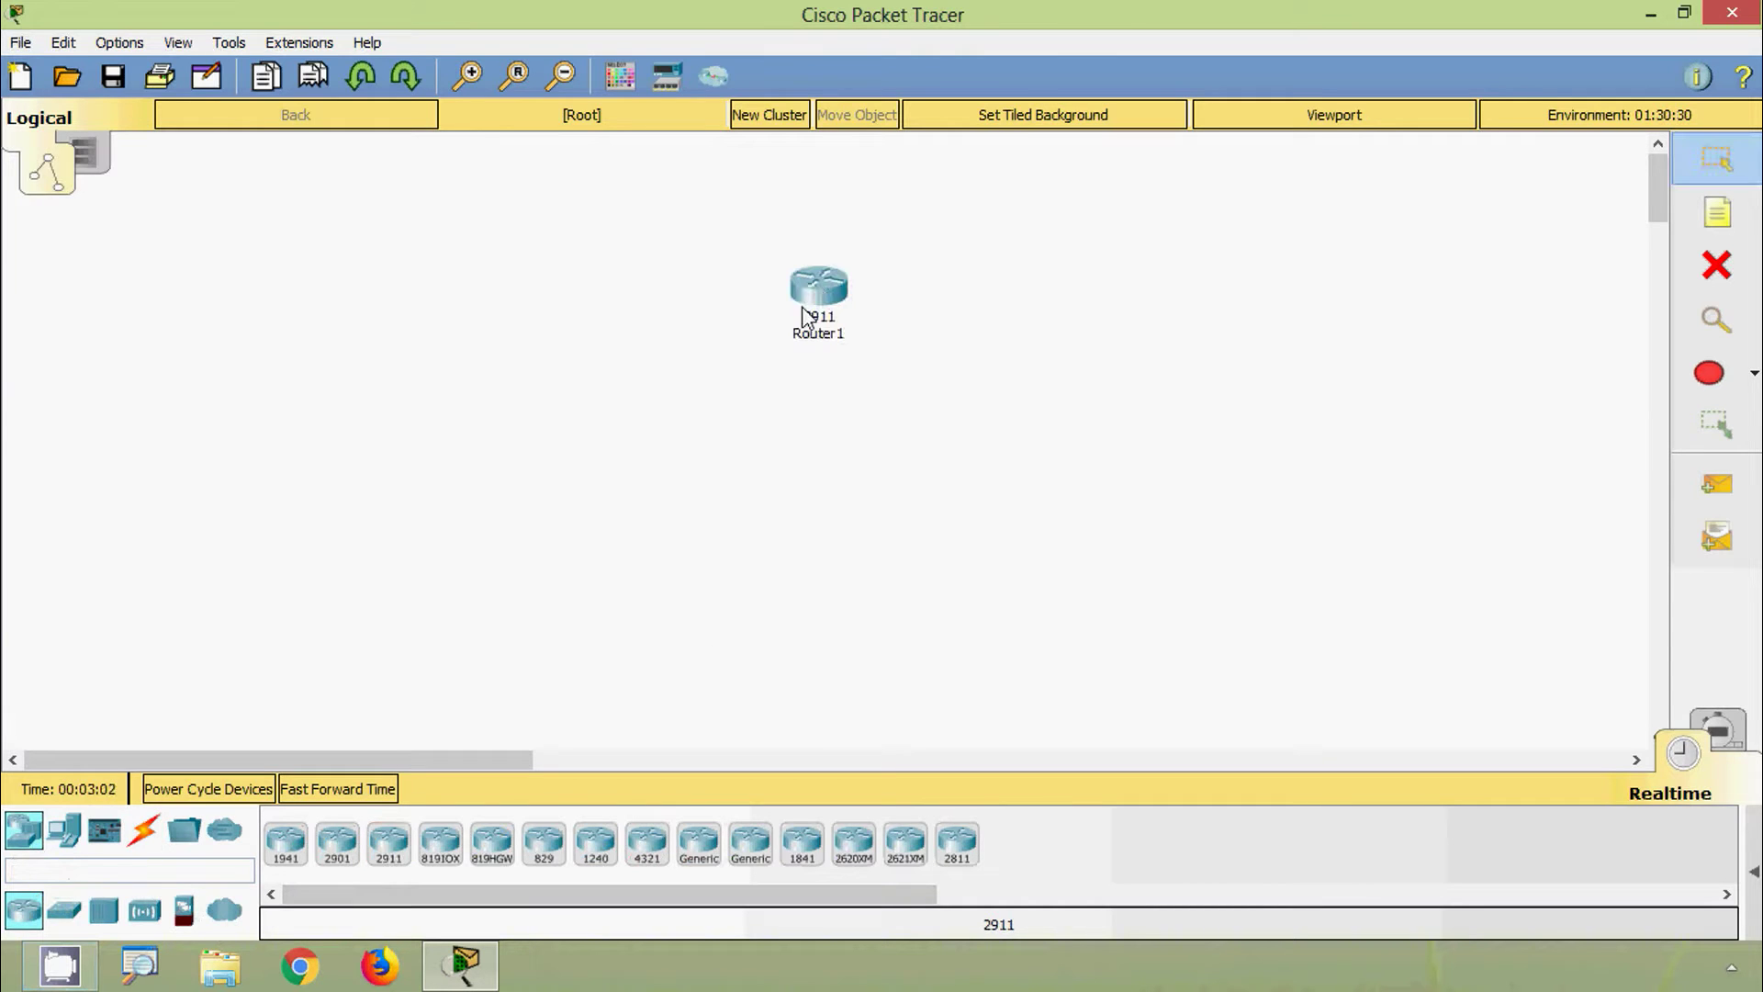
pyautogui.click(64, 909)
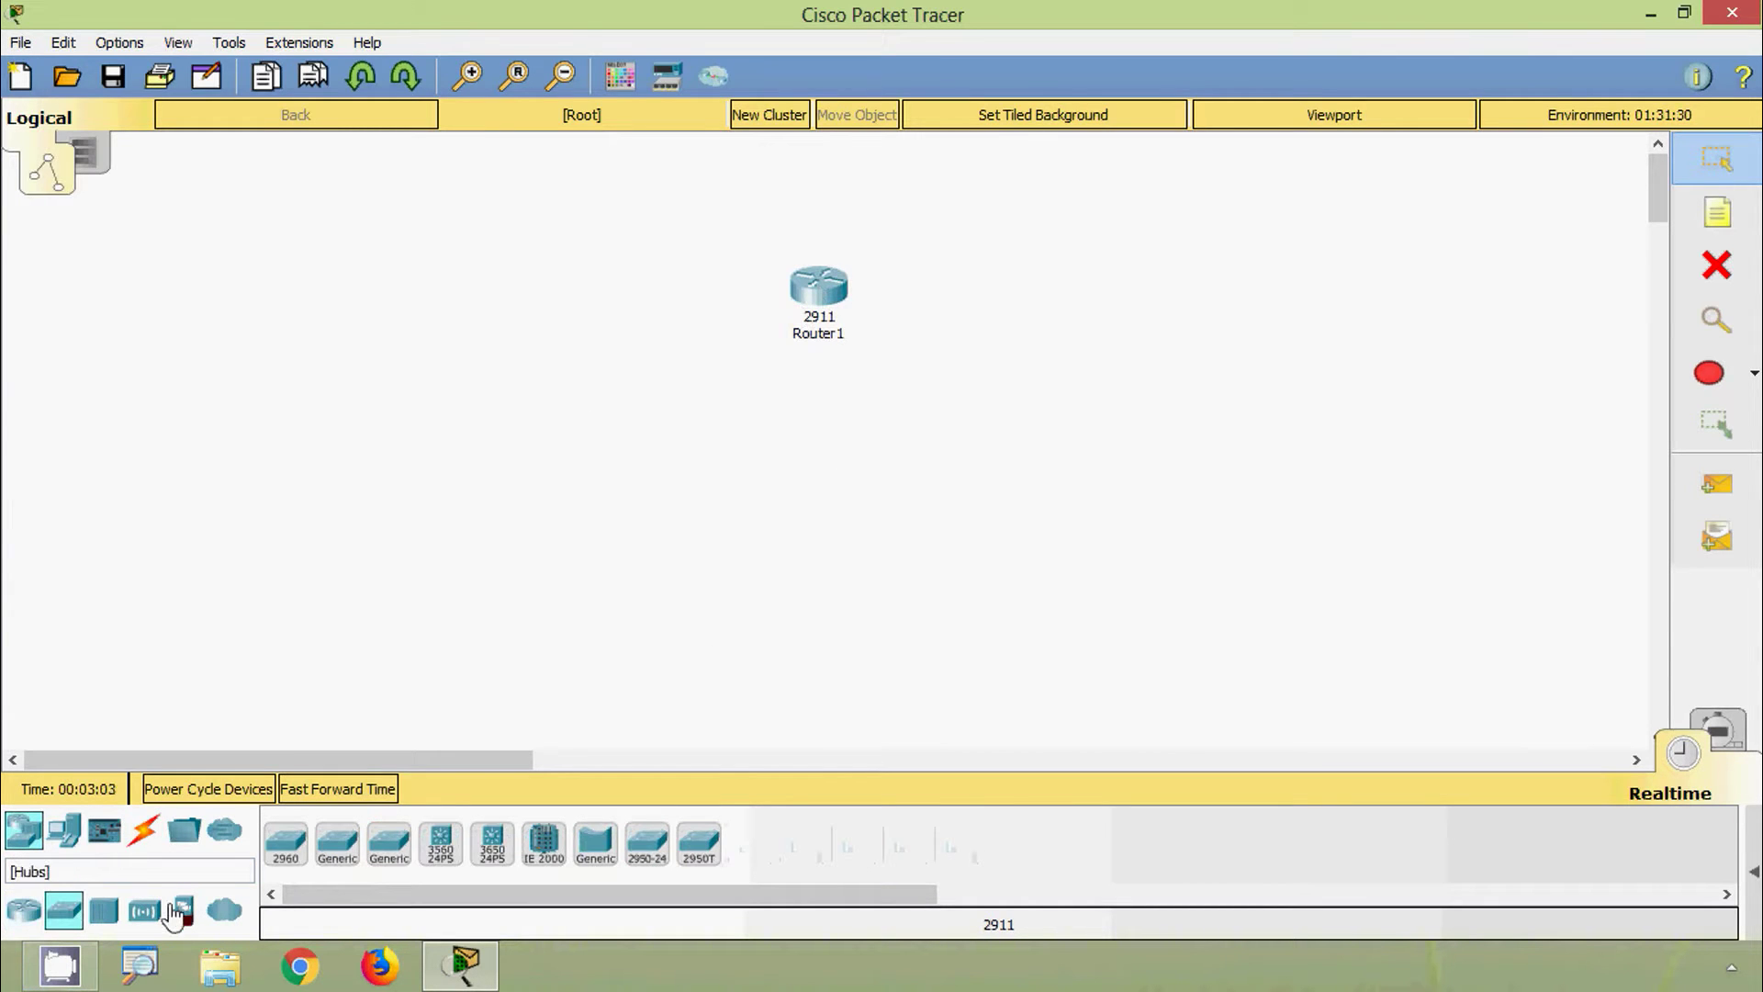
pyautogui.click(285, 843)
pyautogui.click(676, 444)
pyautogui.click(932, 437)
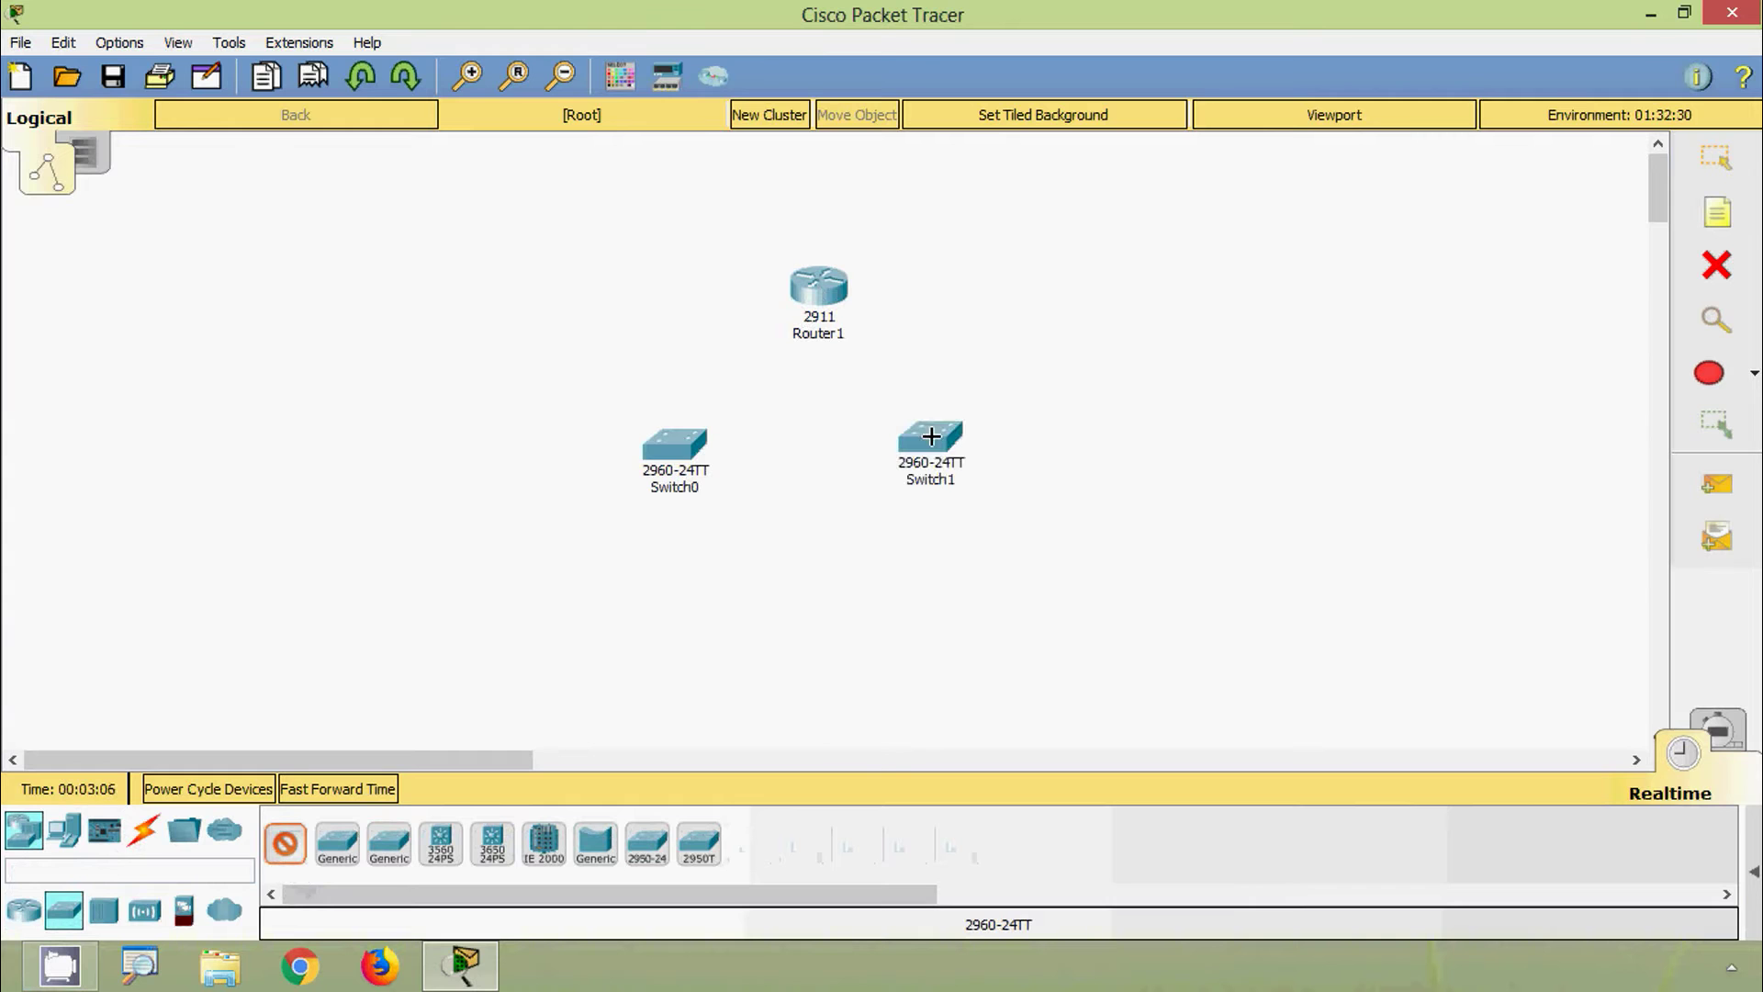
# Place four generic PCs along the lower part of the workspace, two beneath each switch
pyautogui.click(64, 830)
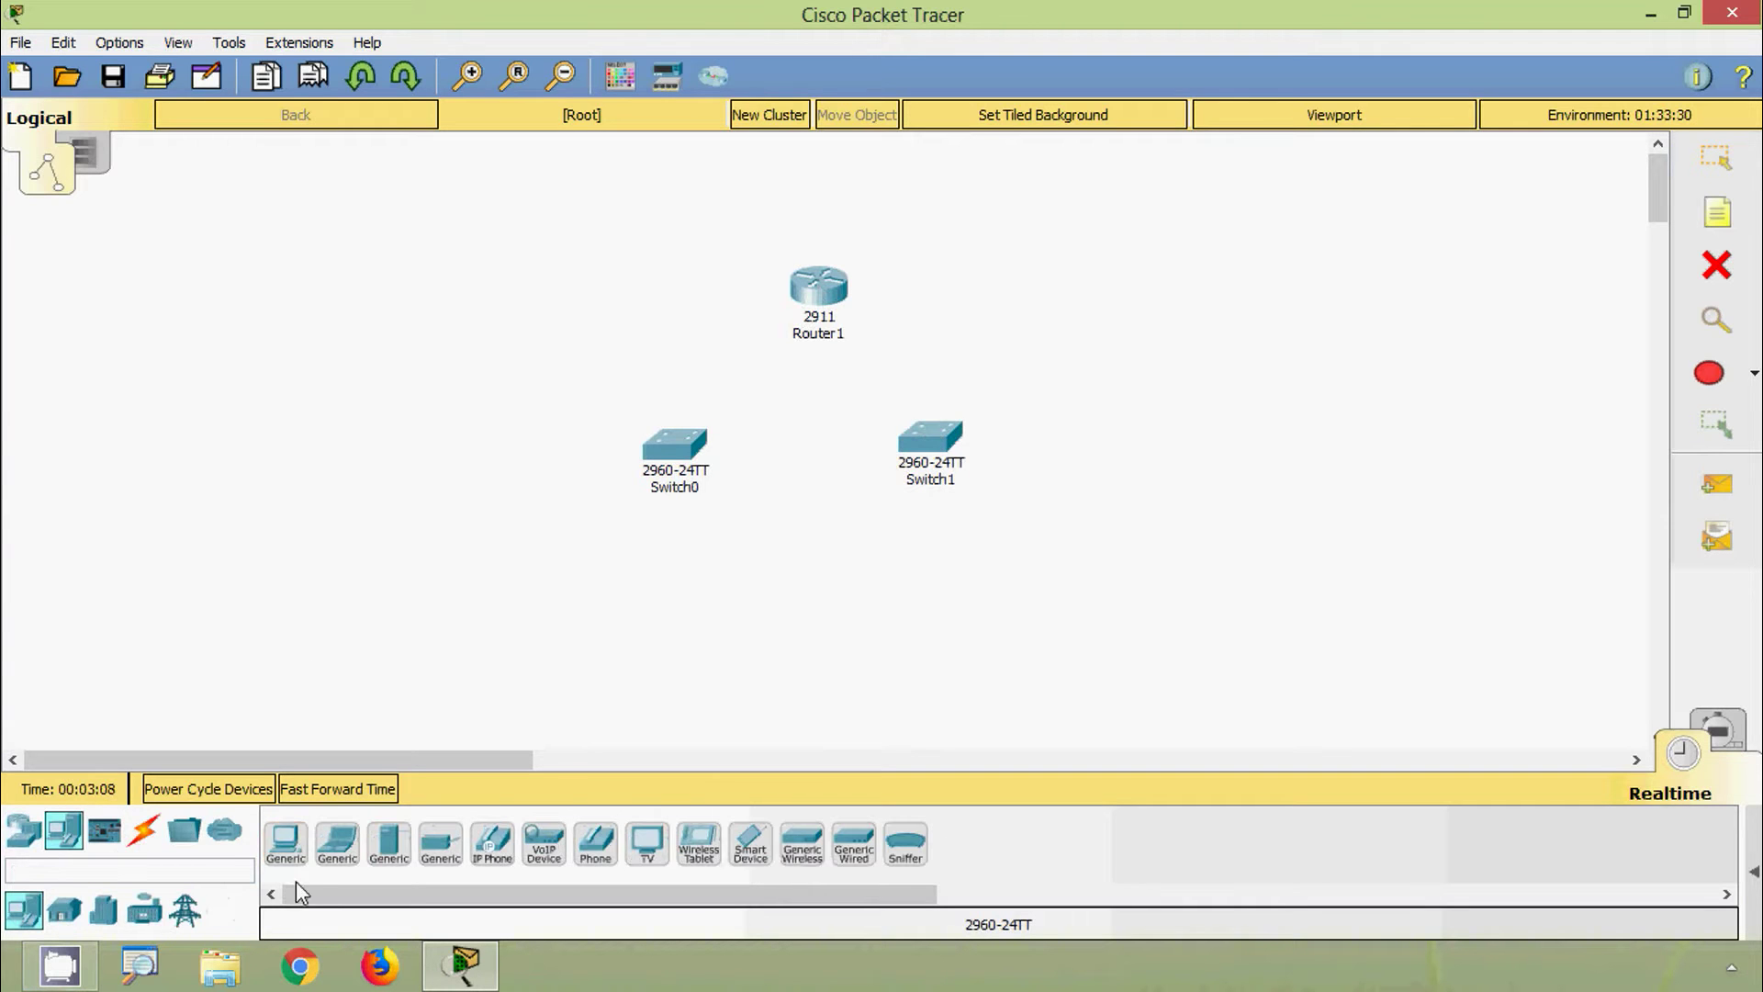
pyautogui.click(286, 843)
pyautogui.click(550, 623)
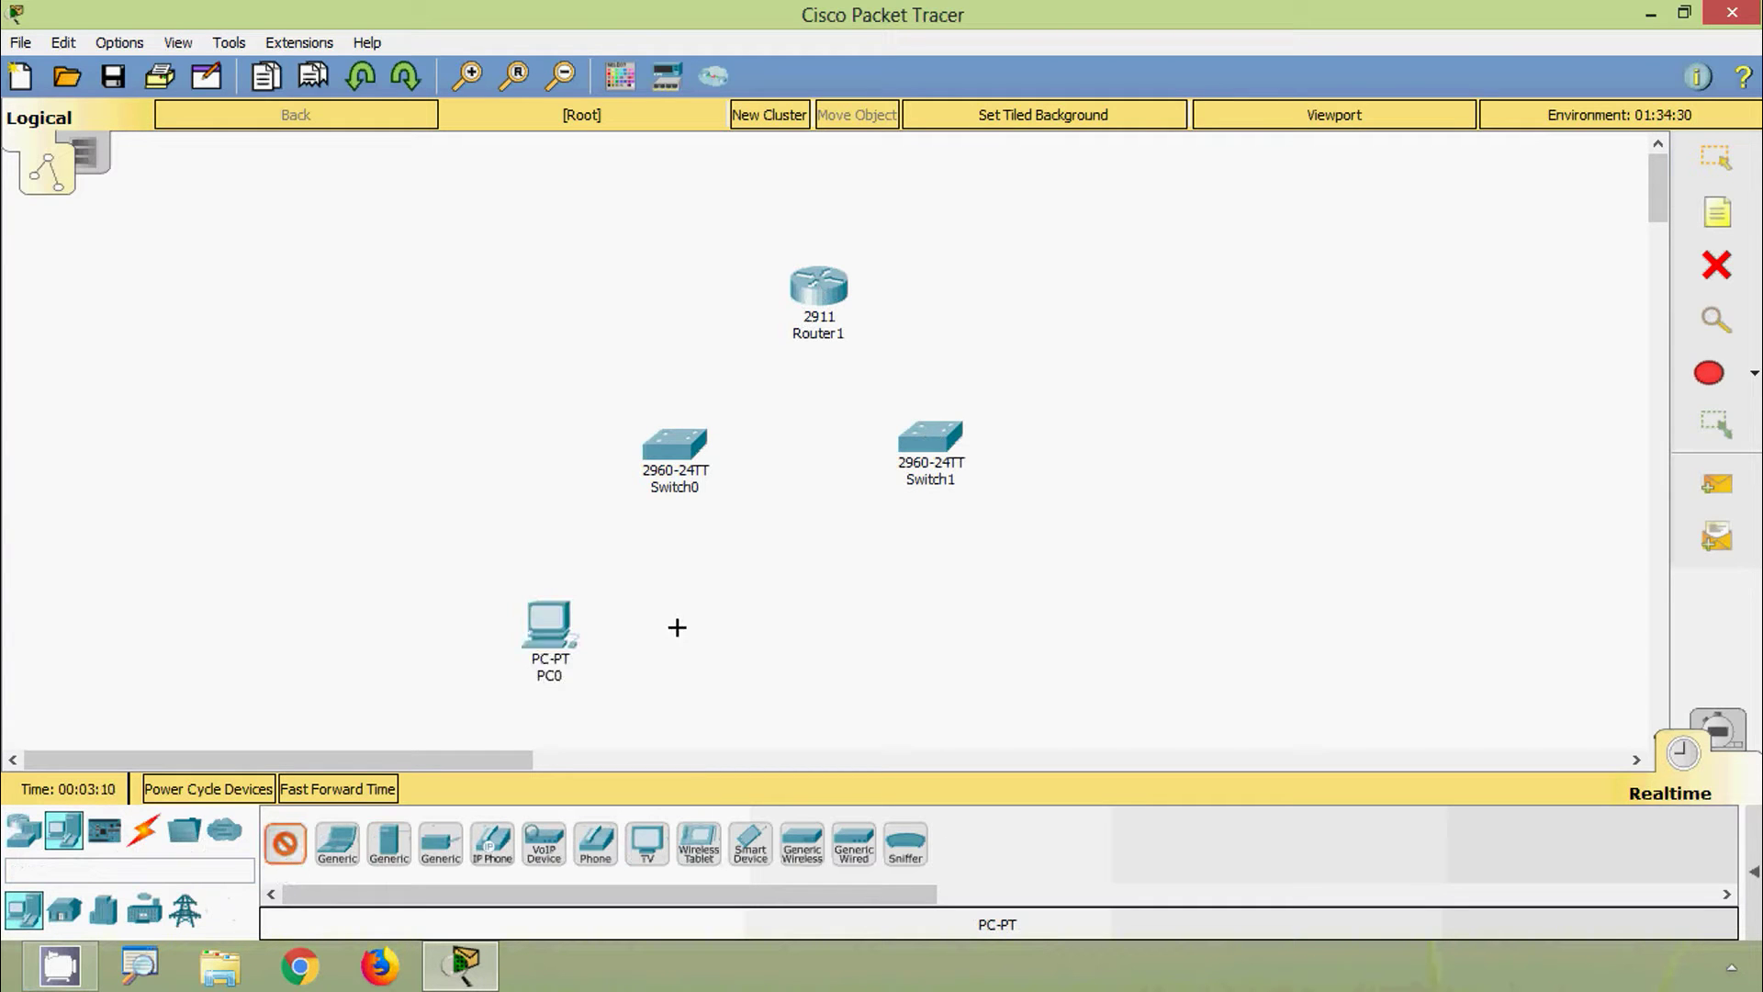
pyautogui.click(675, 627)
pyautogui.click(968, 616)
pyautogui.click(1097, 609)
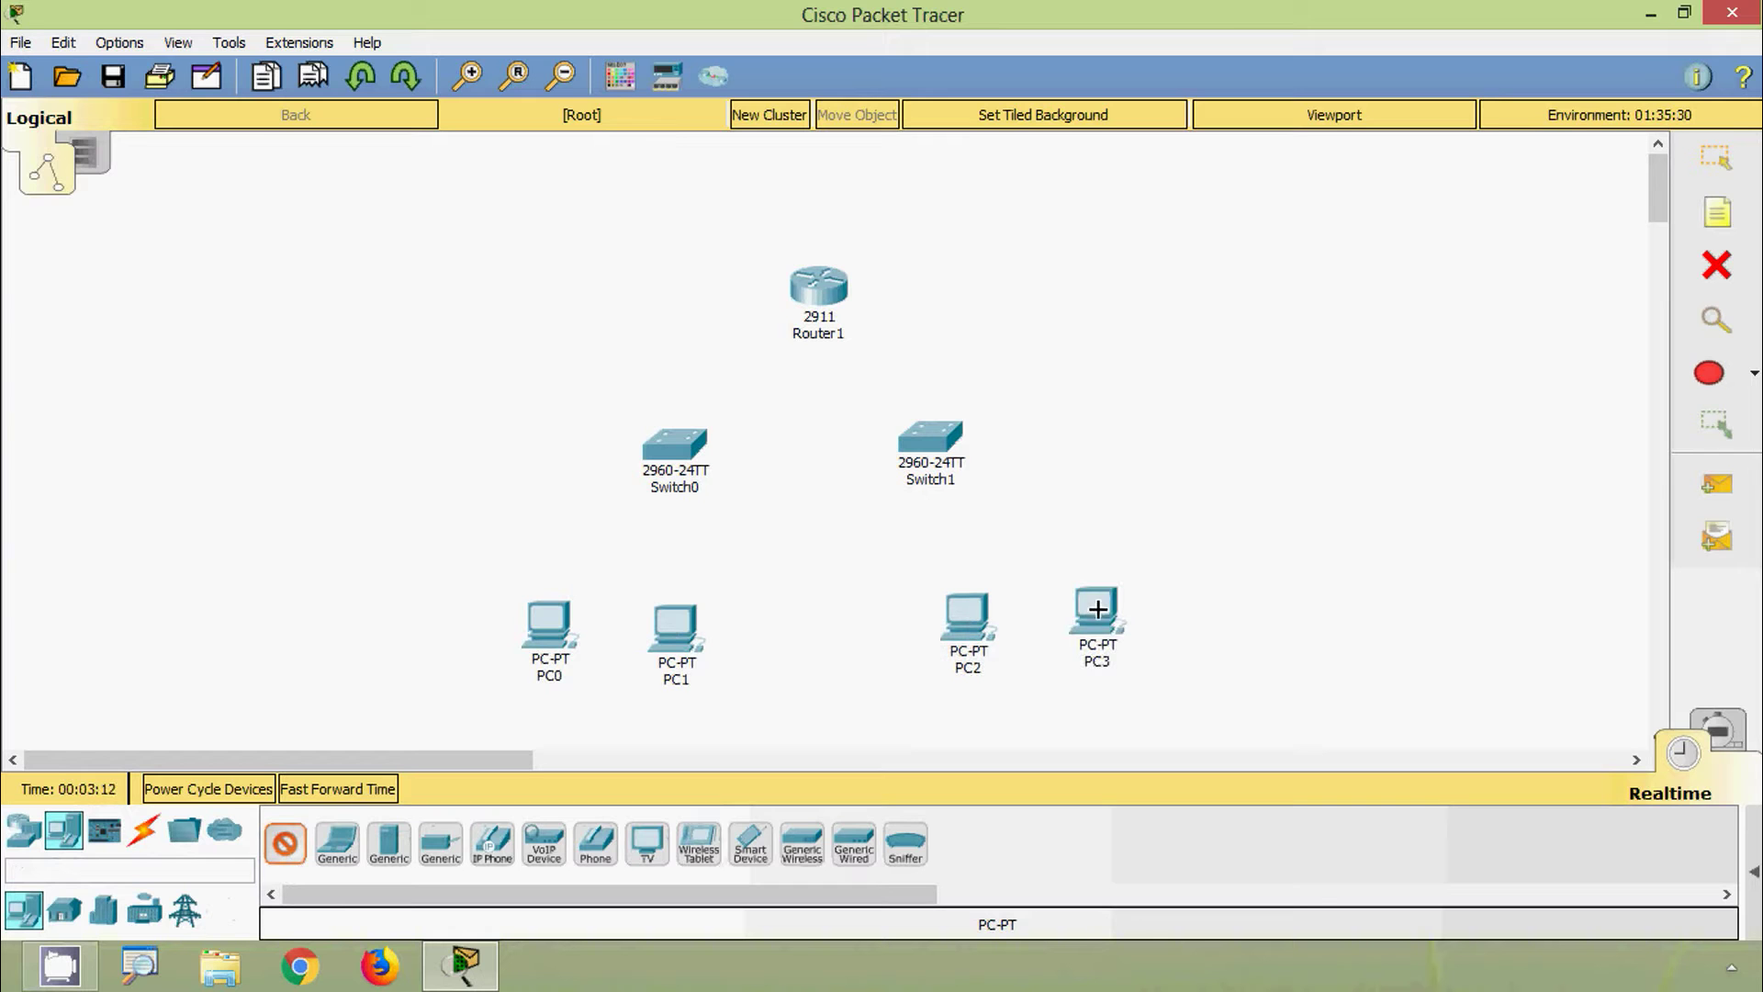
pyautogui.click(1094, 450)
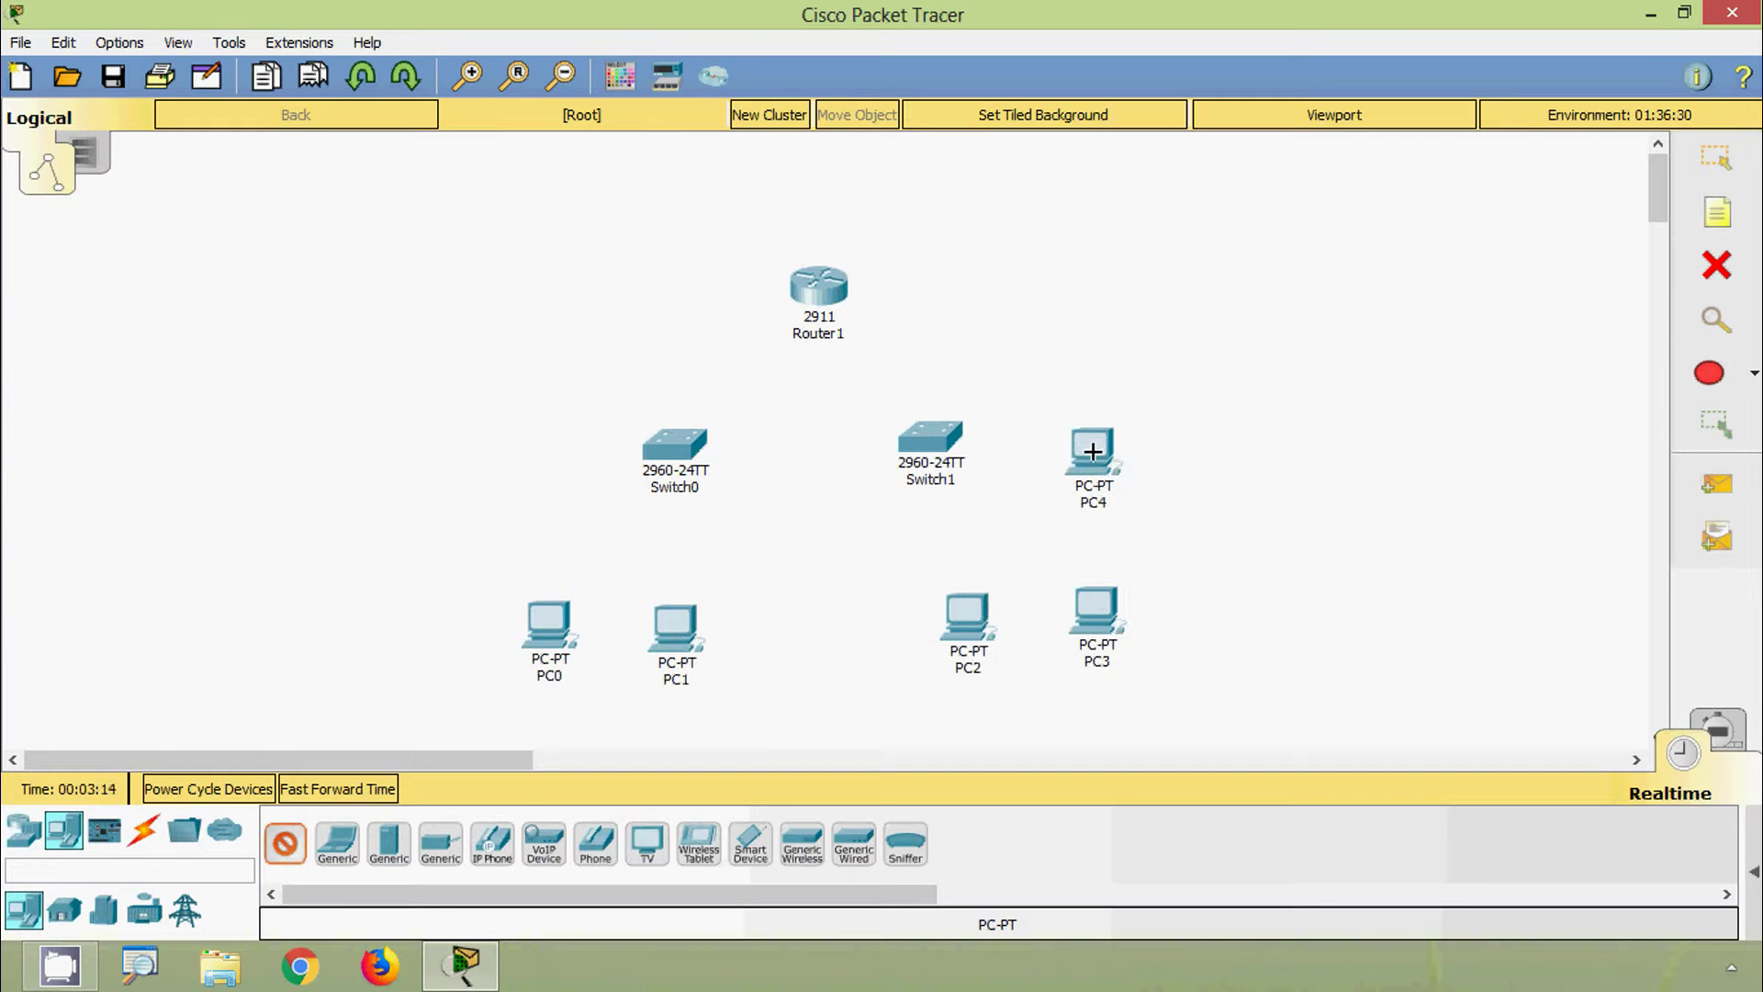
pyautogui.press('Escape')
pyautogui.press('Delete')
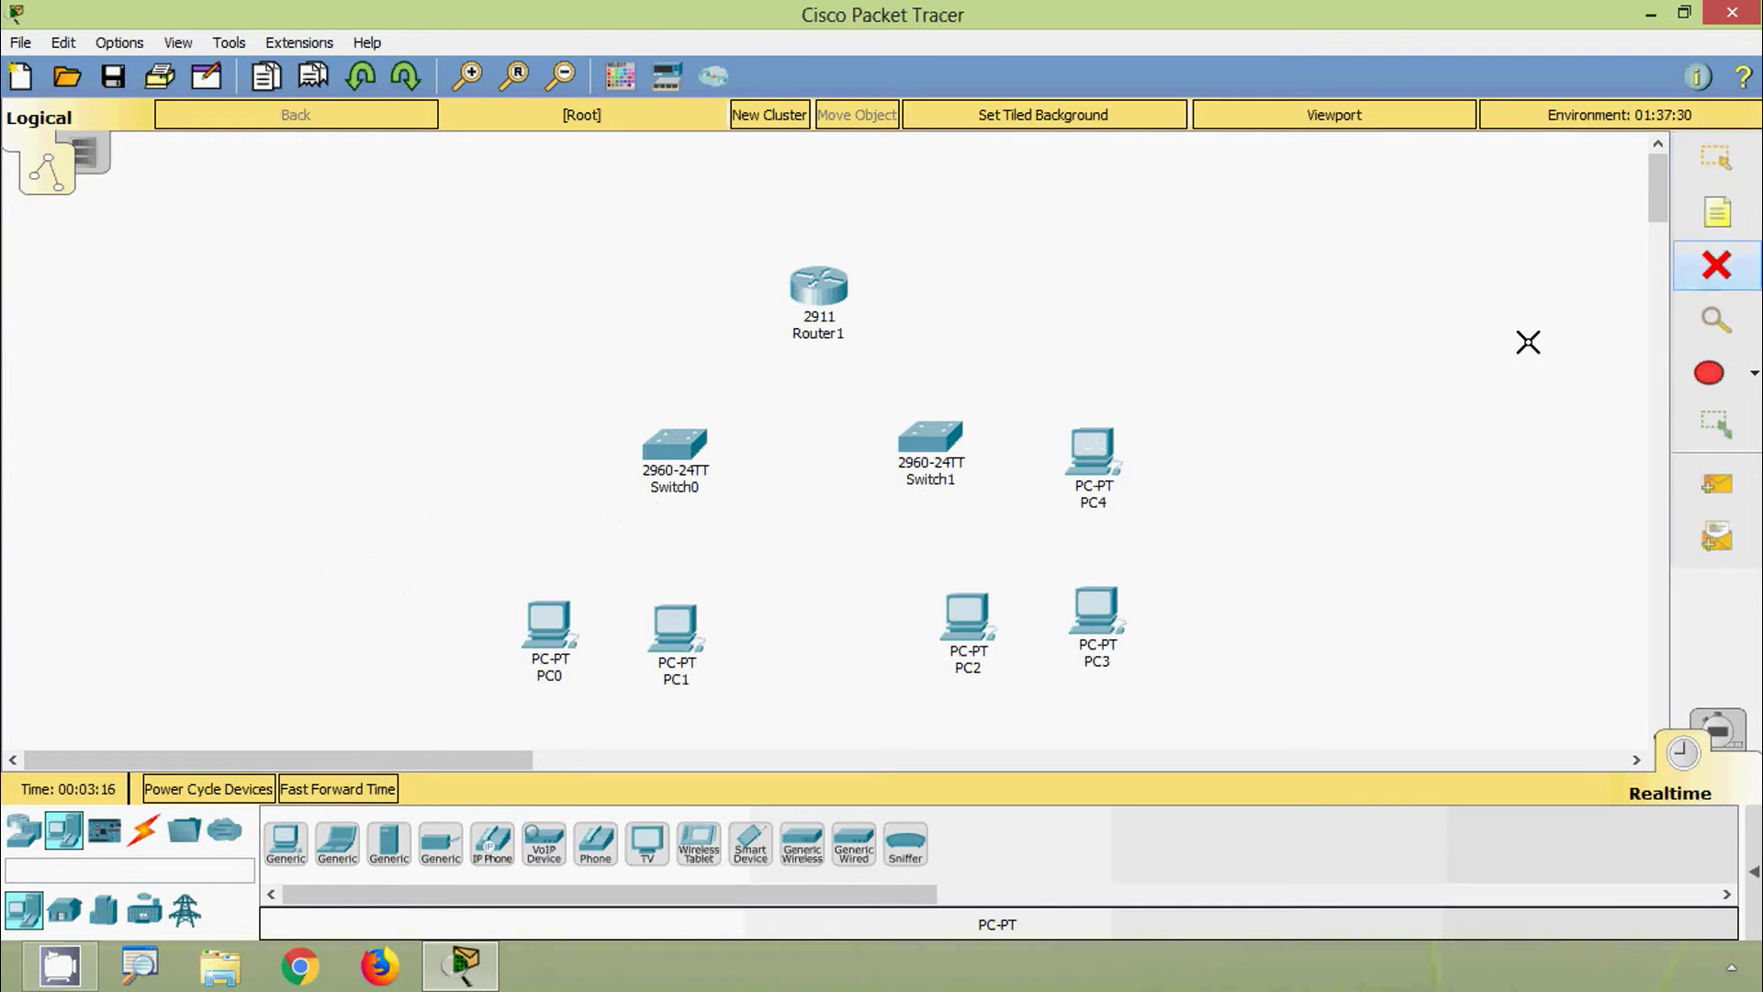
pyautogui.click(1092, 451)
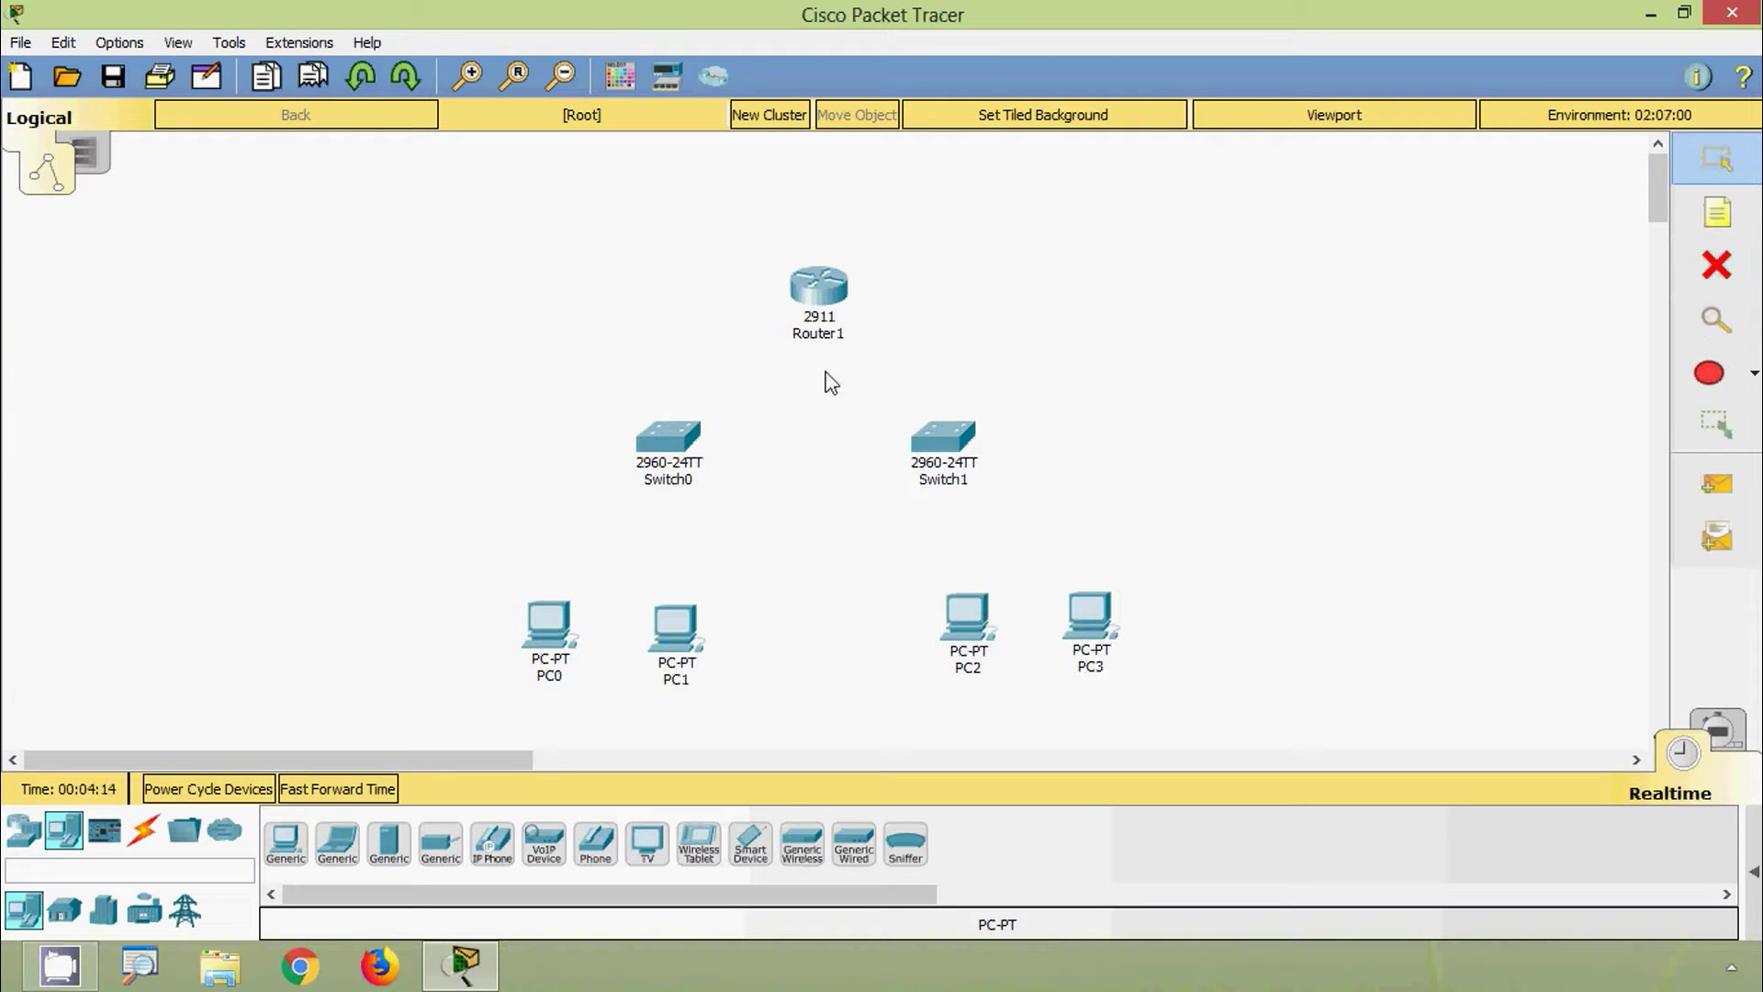
# Rename the 2911 router as R1
pyautogui.click(822, 336)
pyautogui.moveTo(843, 334); pyautogui.dragTo(809, 343)
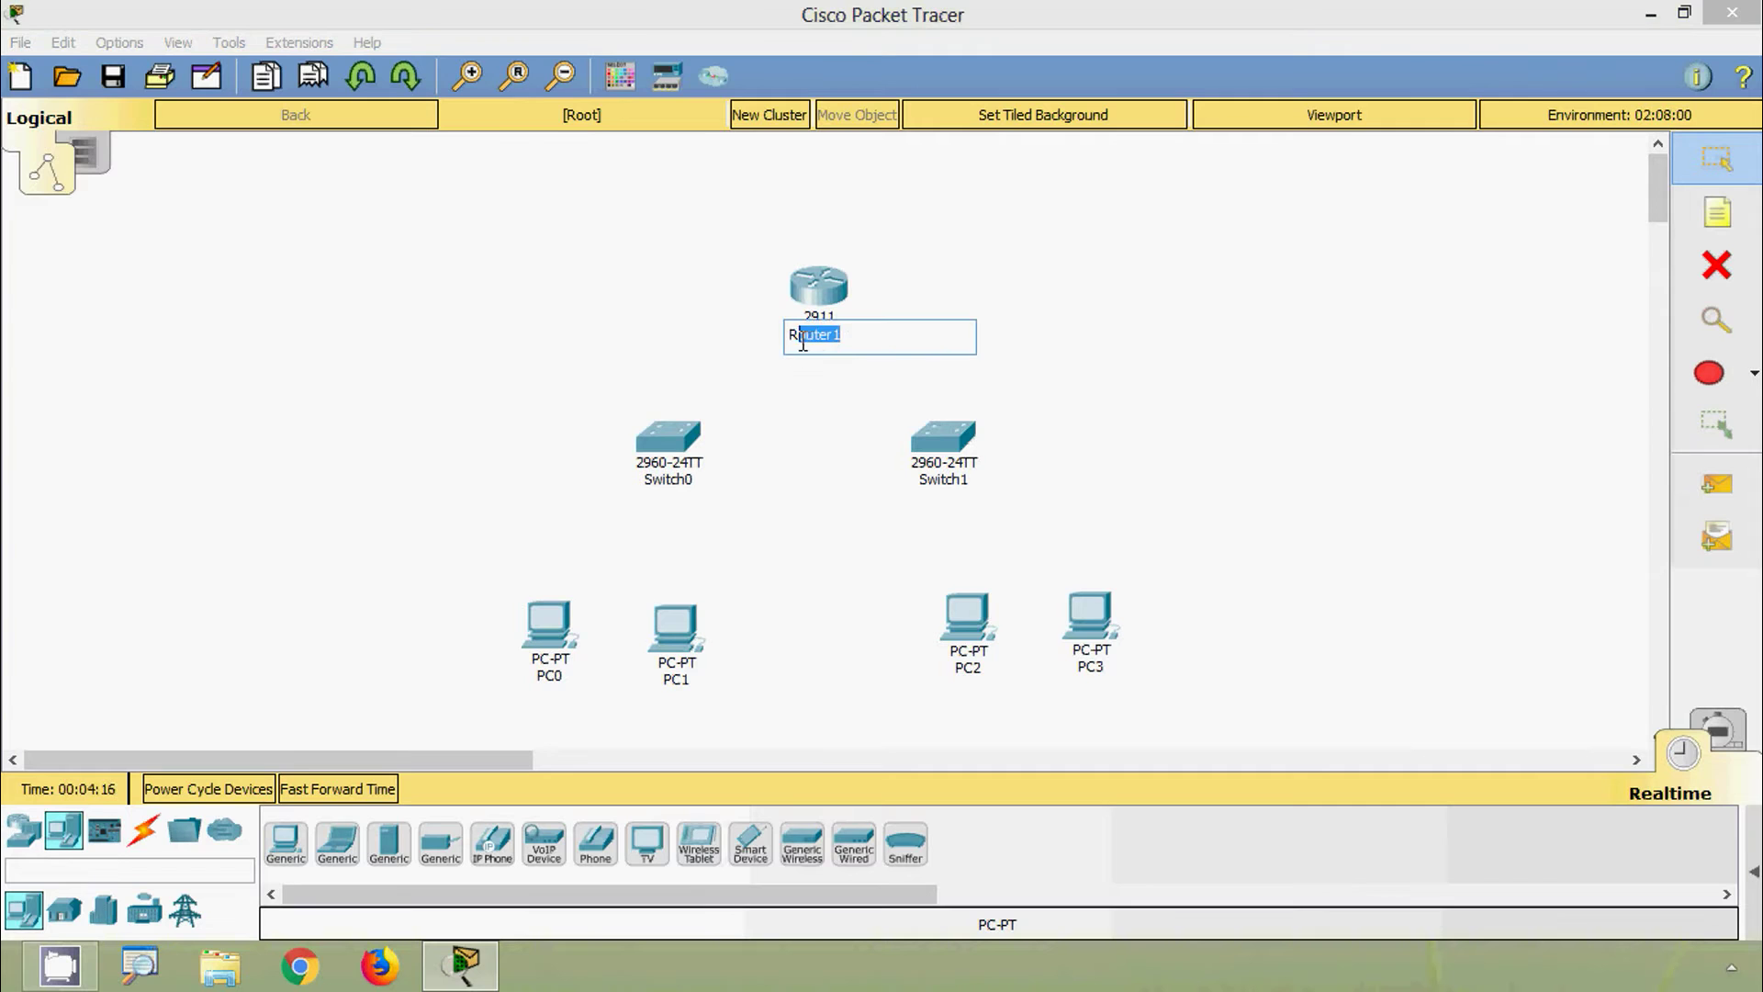
pyautogui.write('1')
pyautogui.press('Return')
# Rename Switch0 as S1 and Switch1 as S2
pyautogui.click(679, 484)
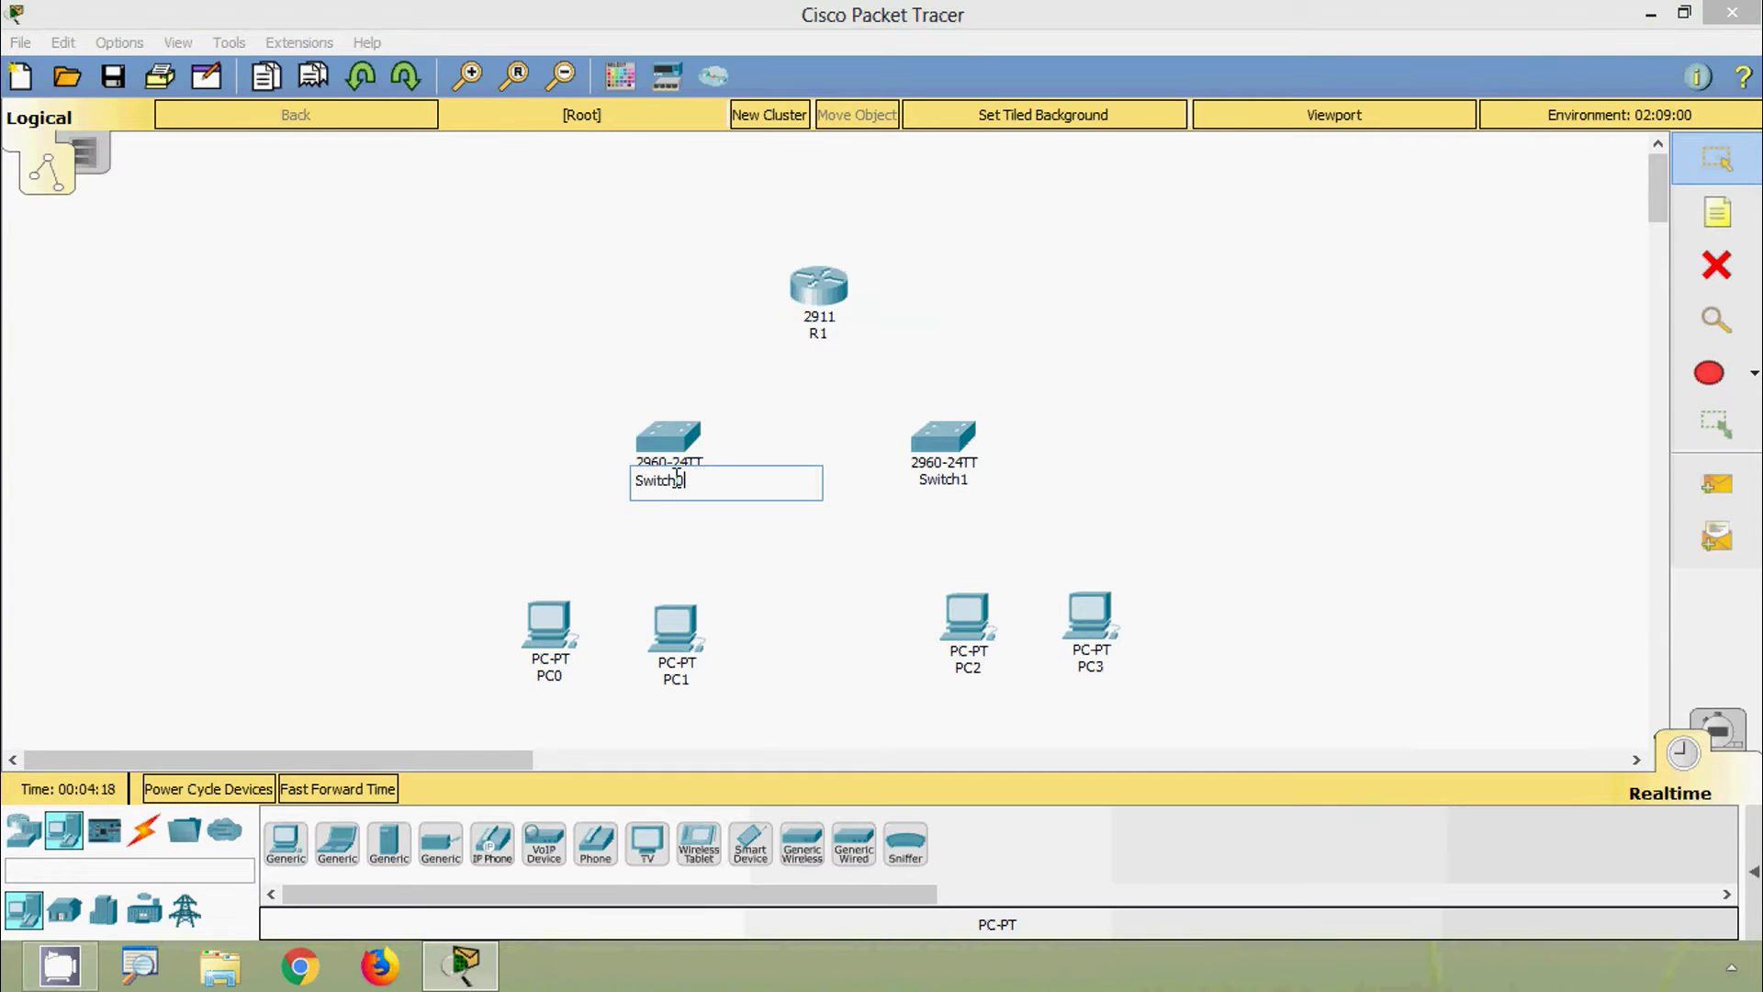
pyautogui.moveTo(678, 479); pyautogui.dragTo(652, 476)
pyautogui.write('1')
pyautogui.press('Return')
pyautogui.click(955, 481)
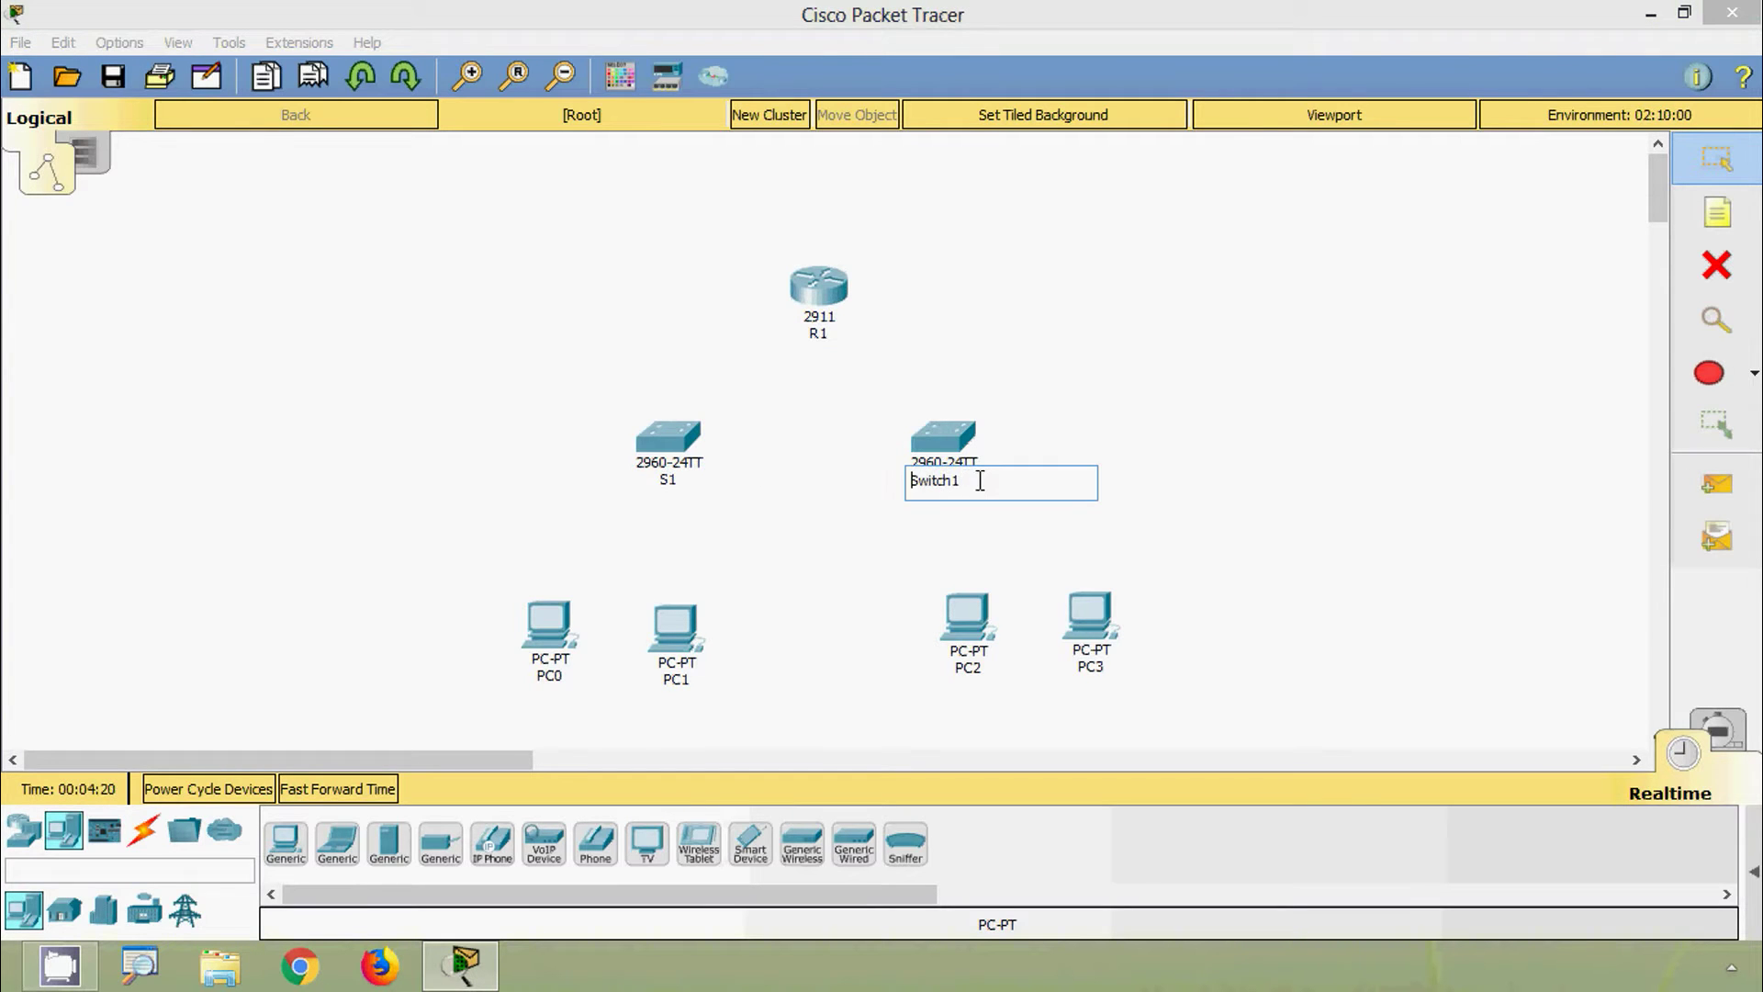
pyautogui.moveTo(976, 481); pyautogui.dragTo(921, 482)
pyautogui.write('2')
pyautogui.press('Return')
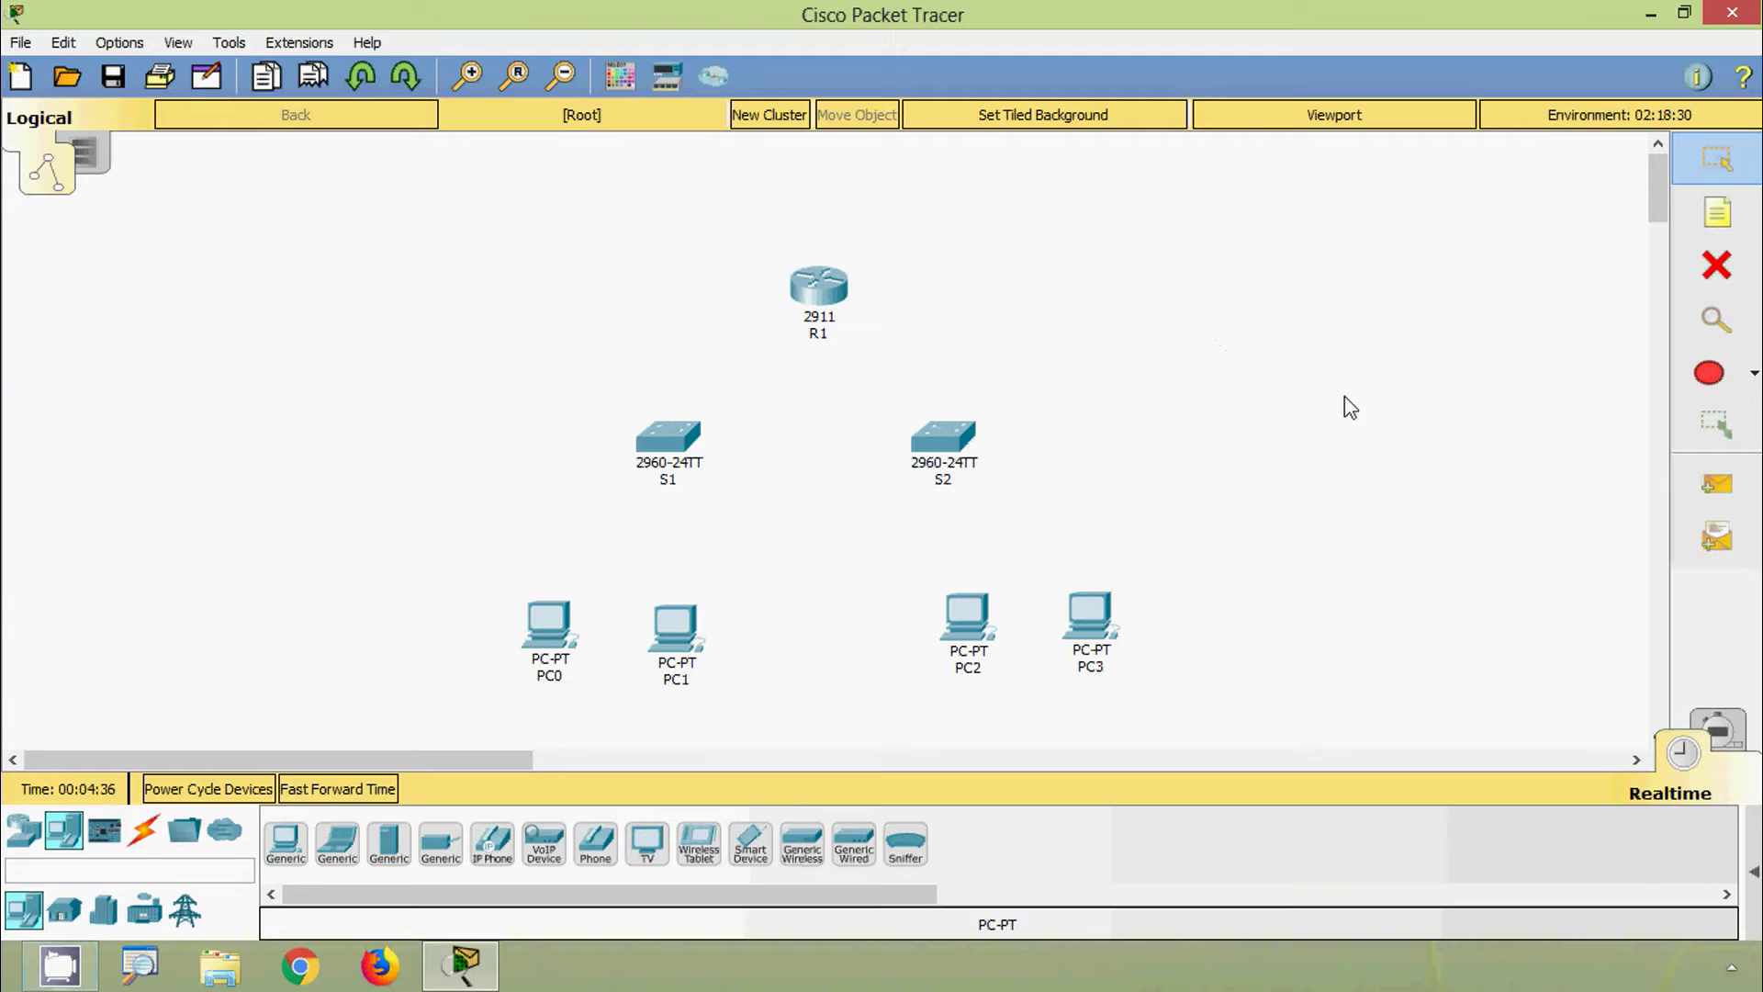
# Connect GigabitEthernet0/0 on R1 to FastEthernet0/24 on S1 with a copper straight-through cable
pyautogui.click(142, 829)
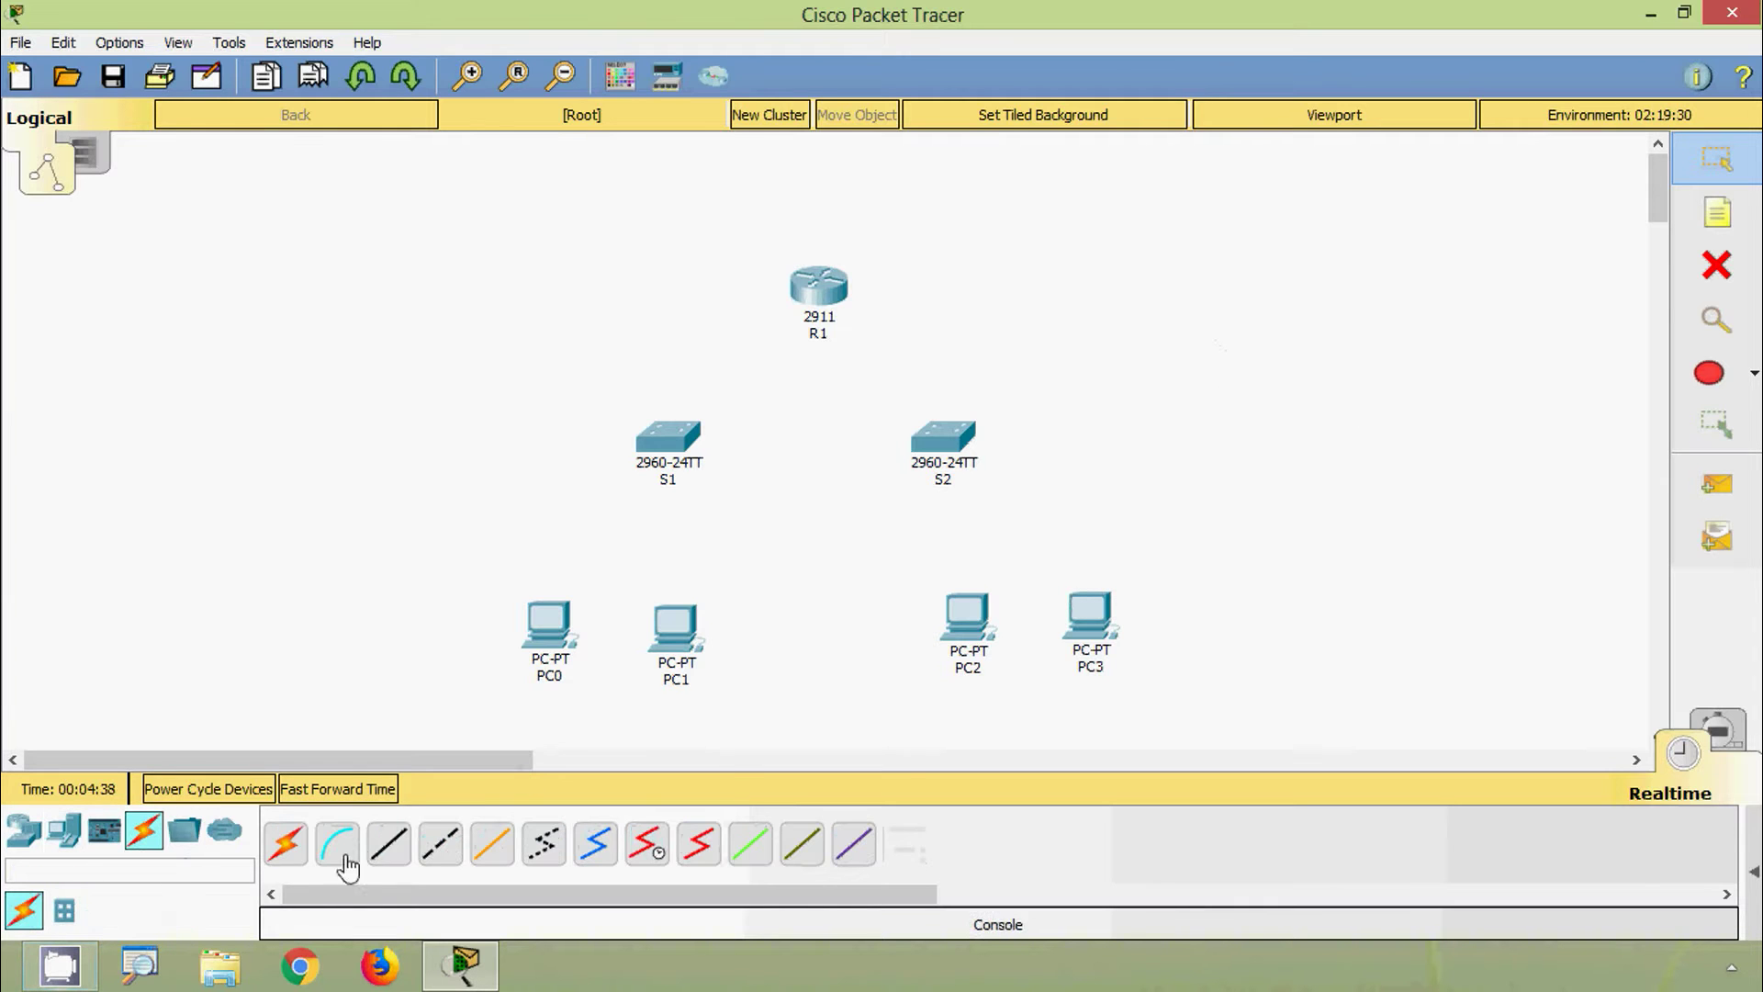
pyautogui.click(388, 850)
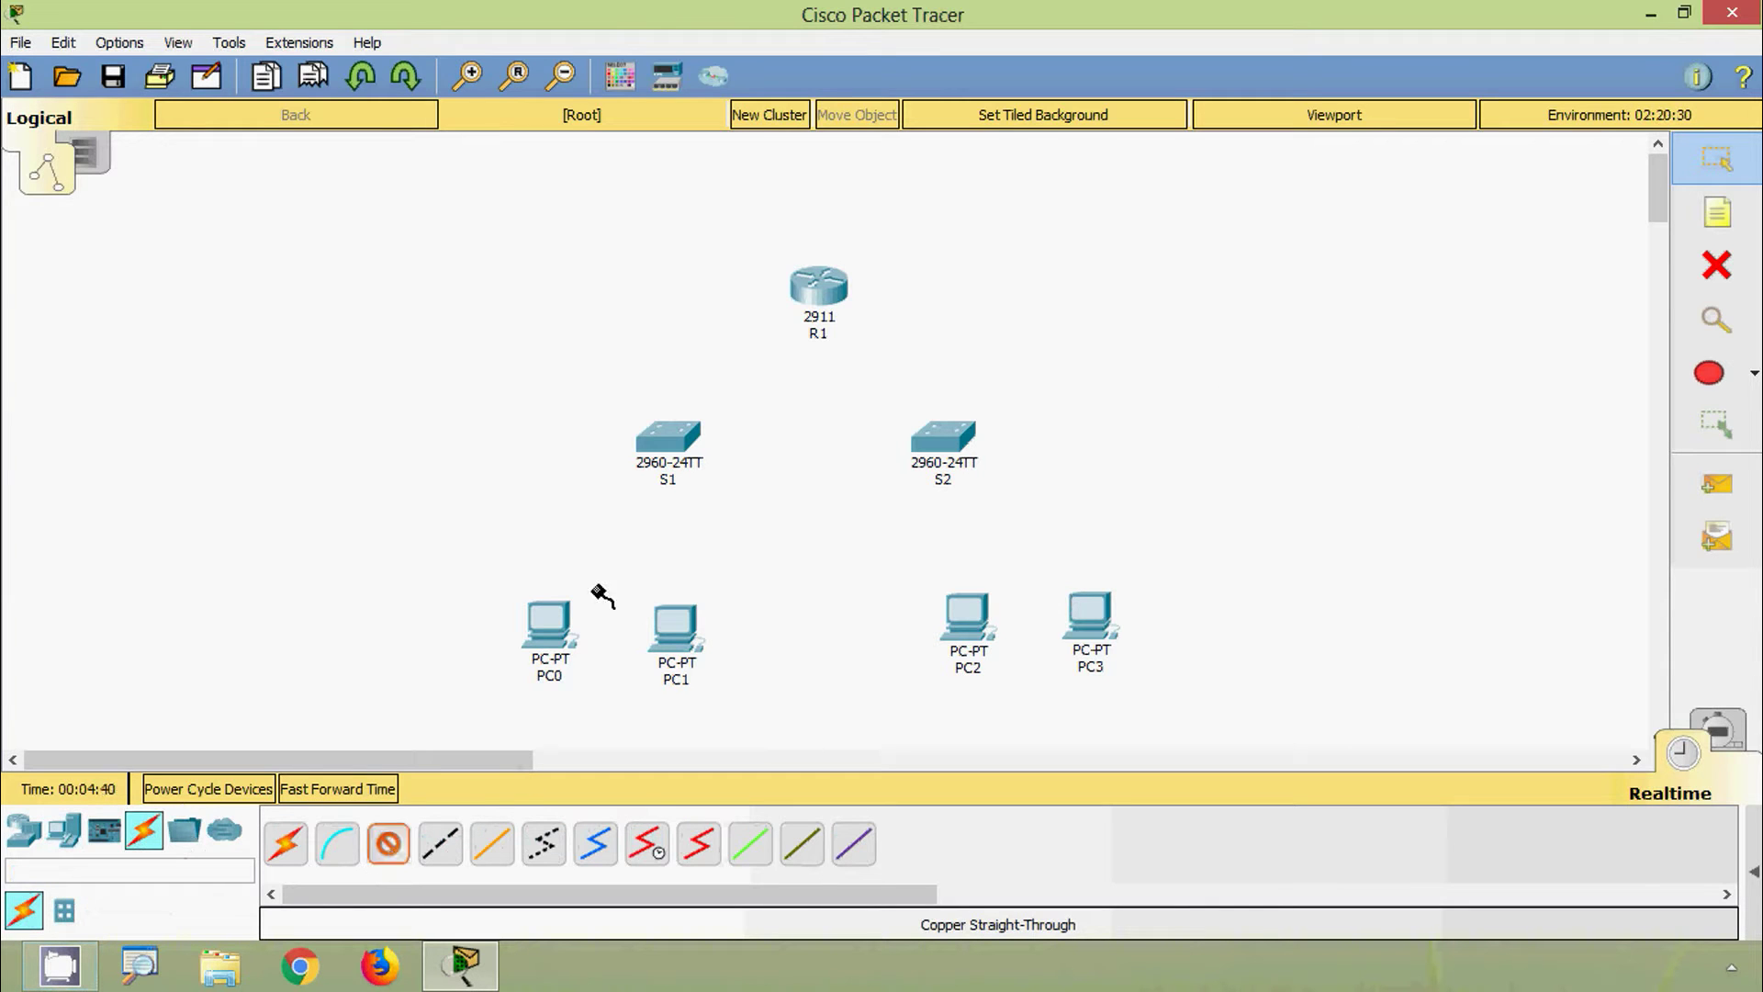
pyautogui.click(795, 292)
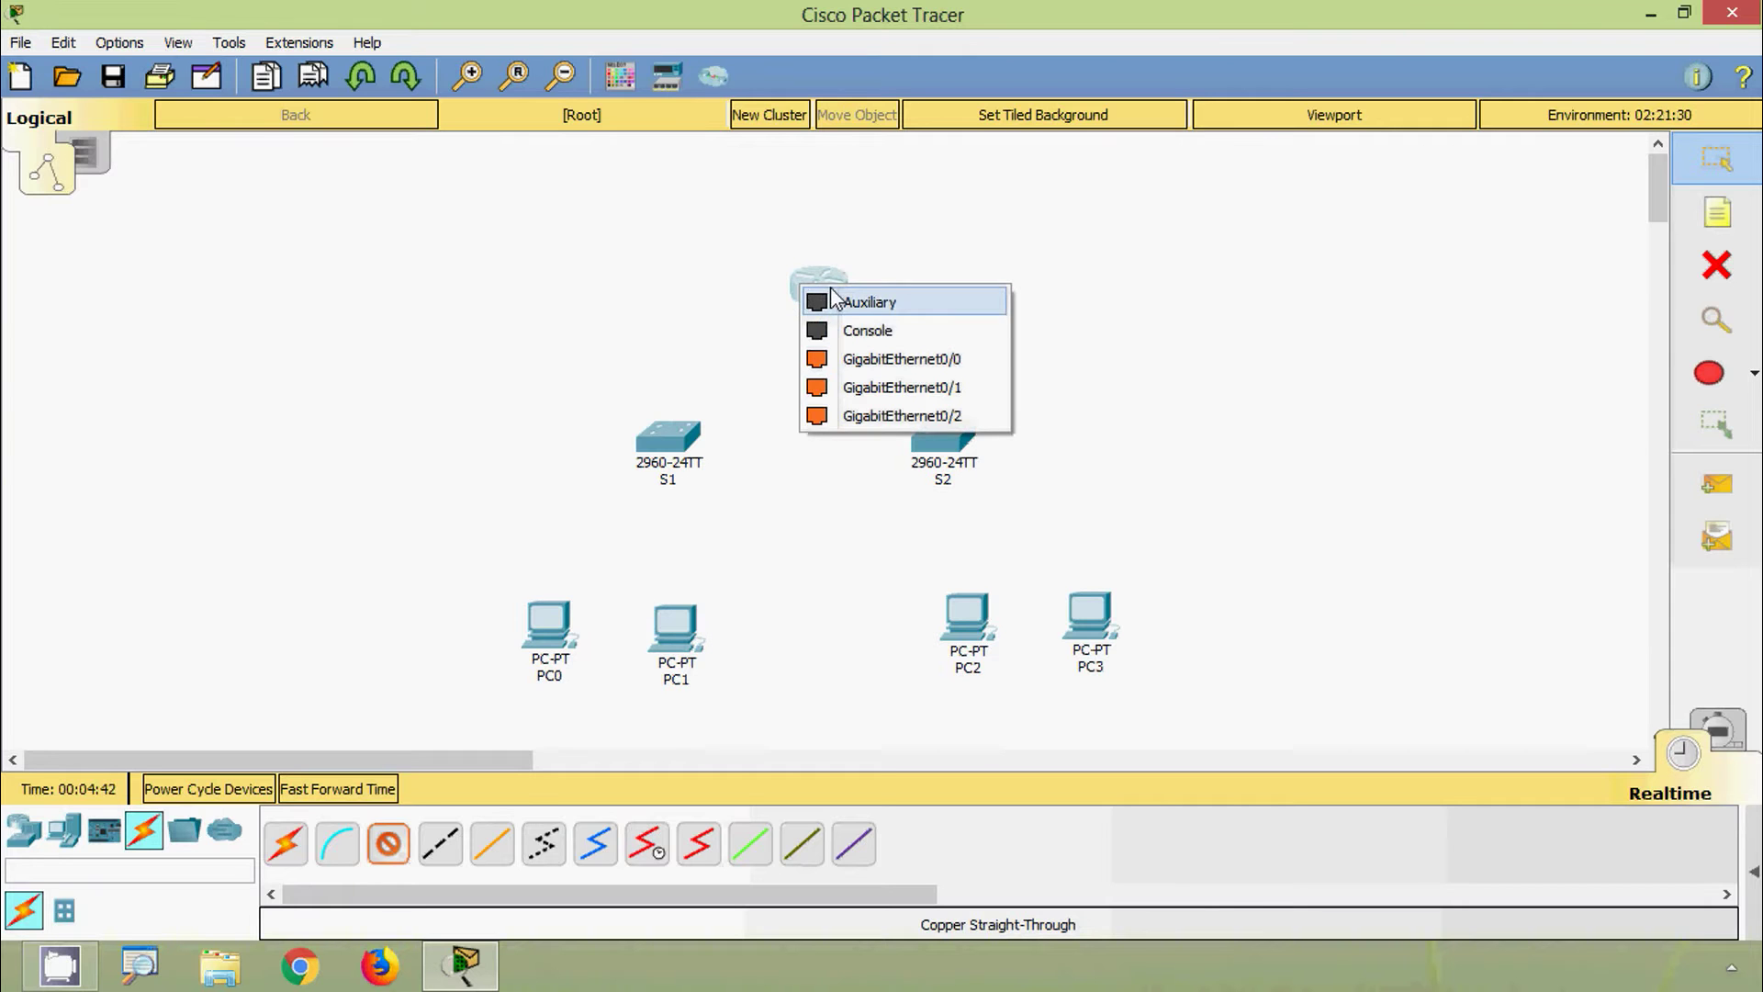
pyautogui.click(852, 360)
pyautogui.click(671, 437)
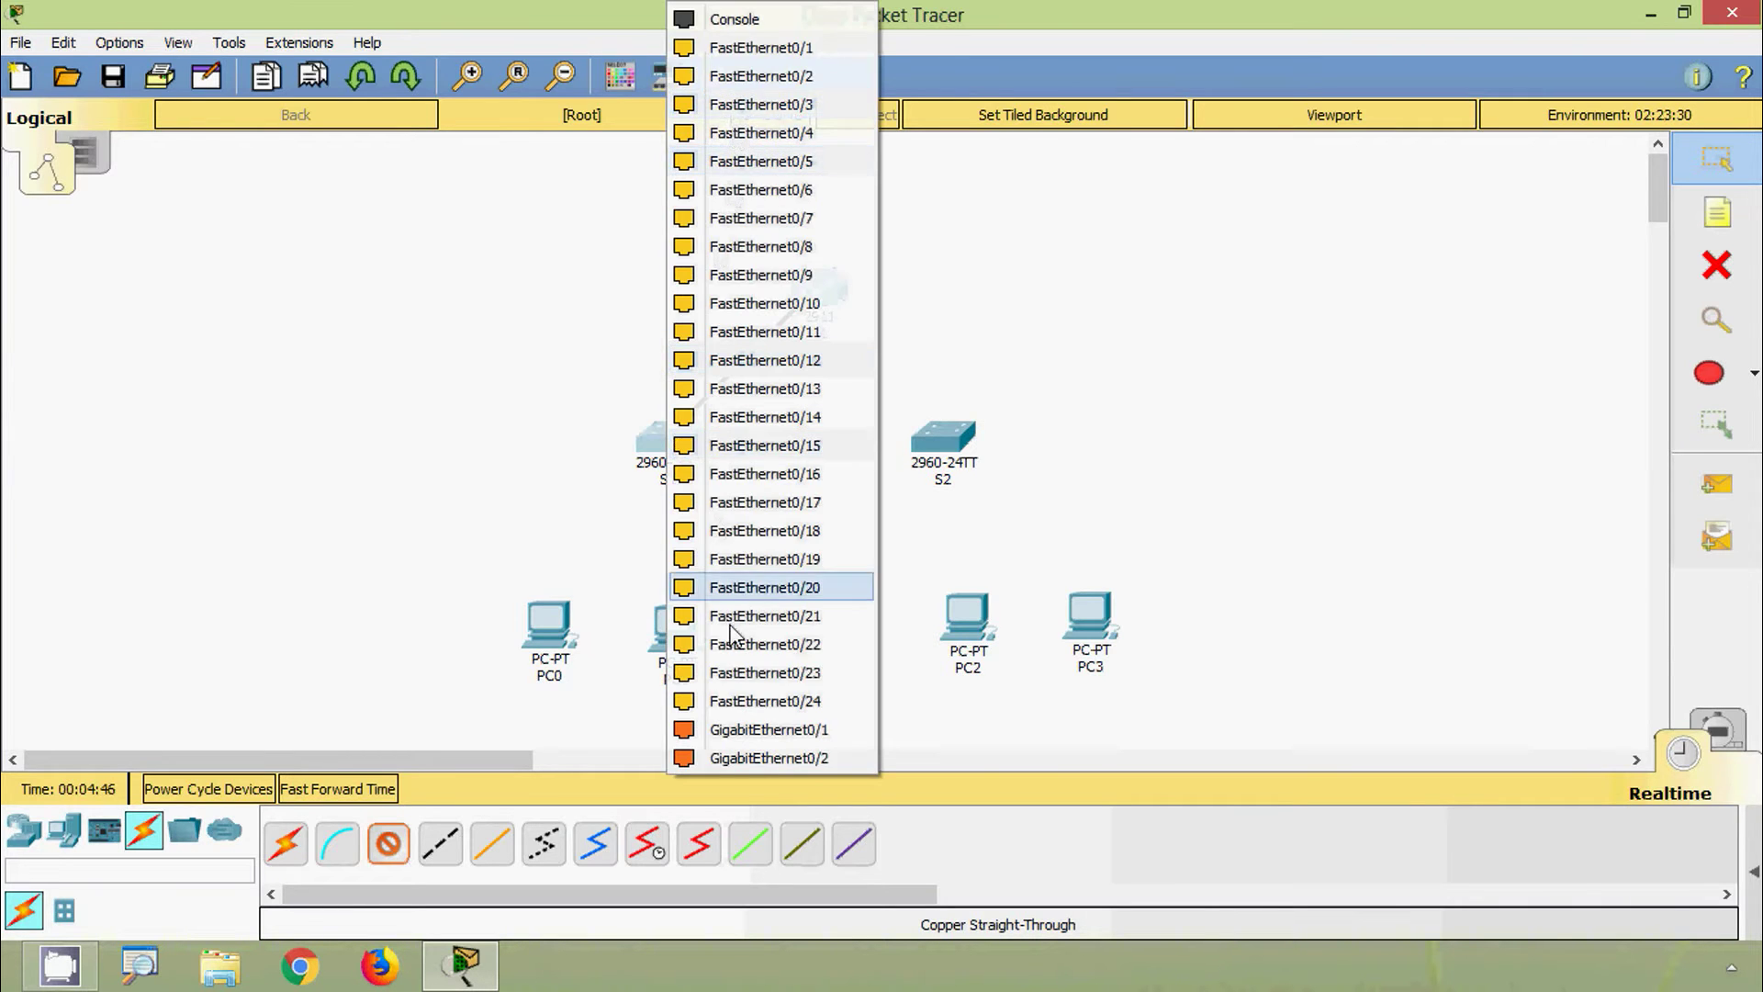
pyautogui.click(745, 701)
# Connect GigabitEthernet0/1 on R1 to GigabitEthernet0/1 on S2 with a copper straight-through cable
pyautogui.click(816, 285)
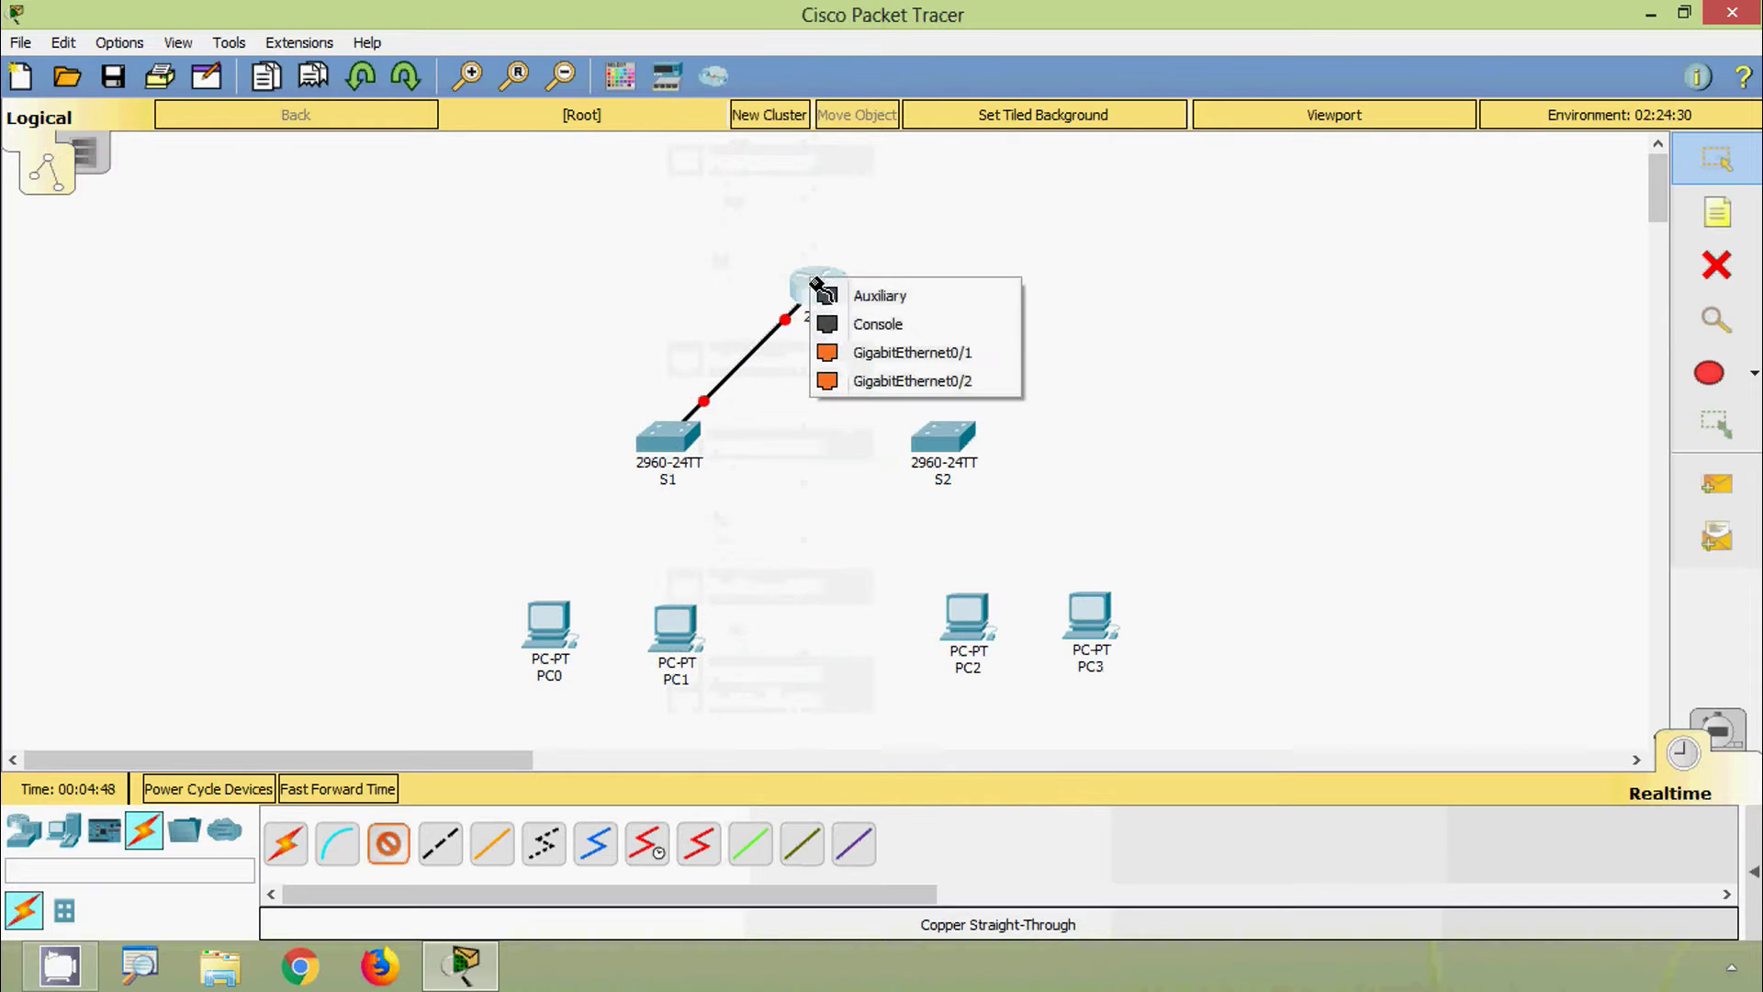
pyautogui.click(874, 355)
pyautogui.click(946, 445)
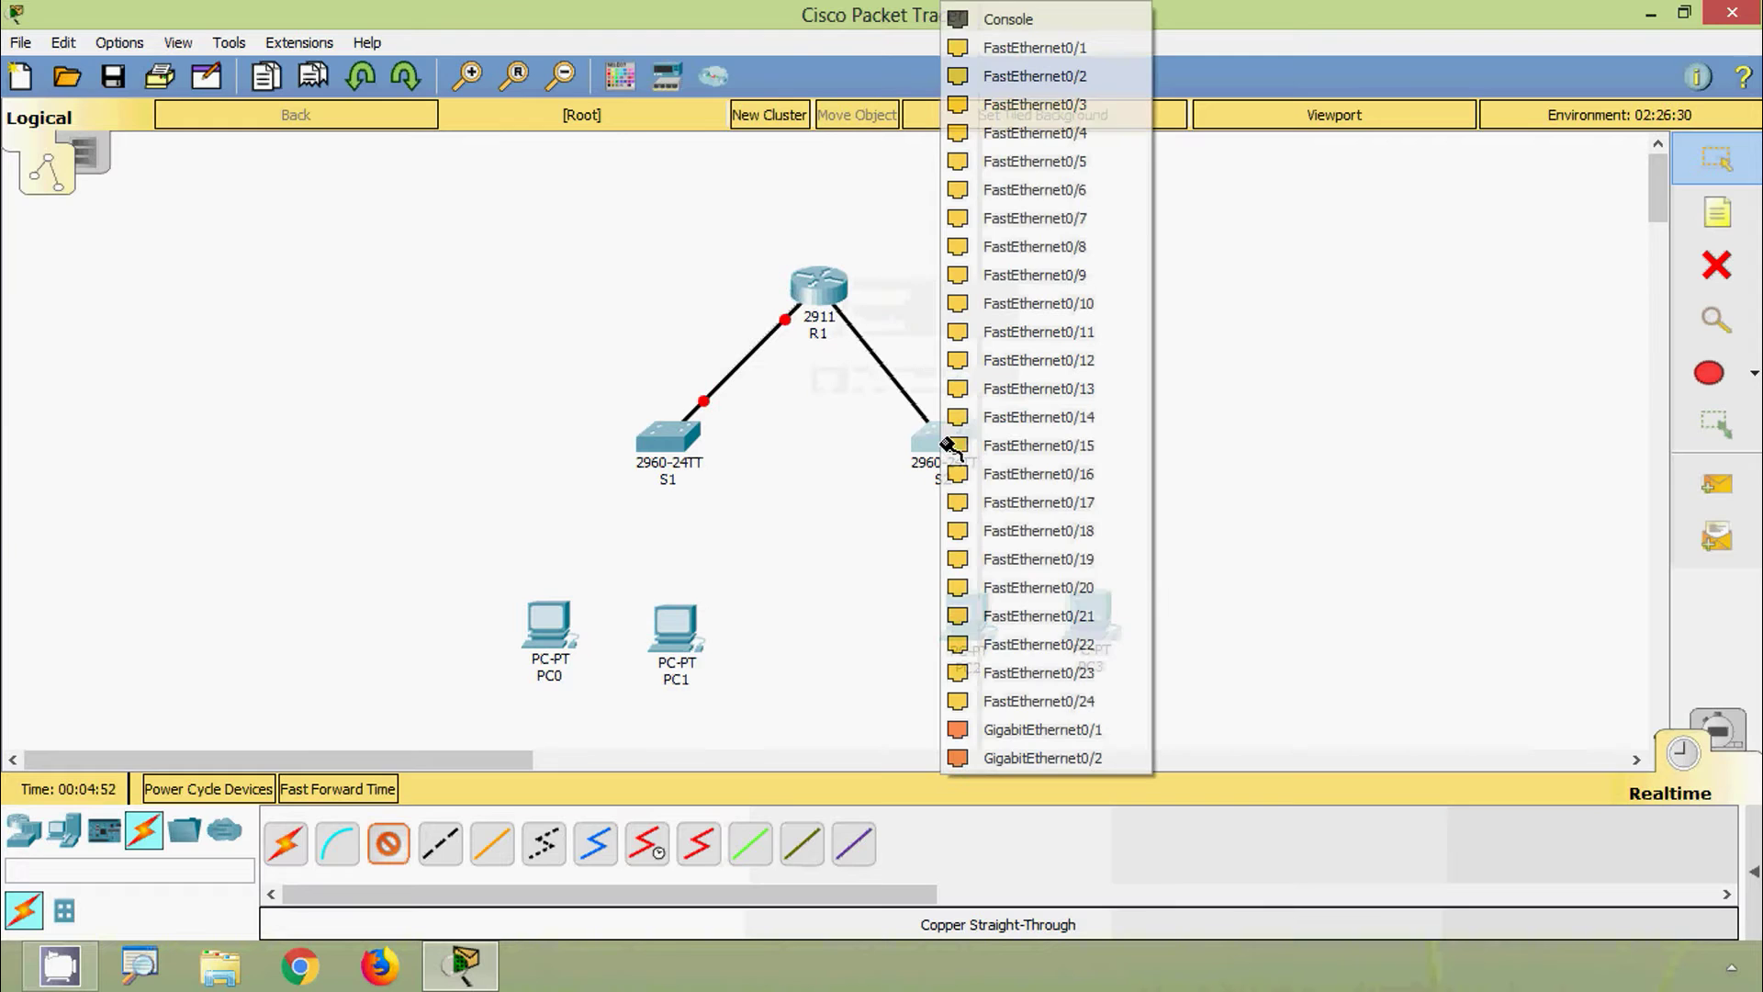
pyautogui.click(1004, 729)
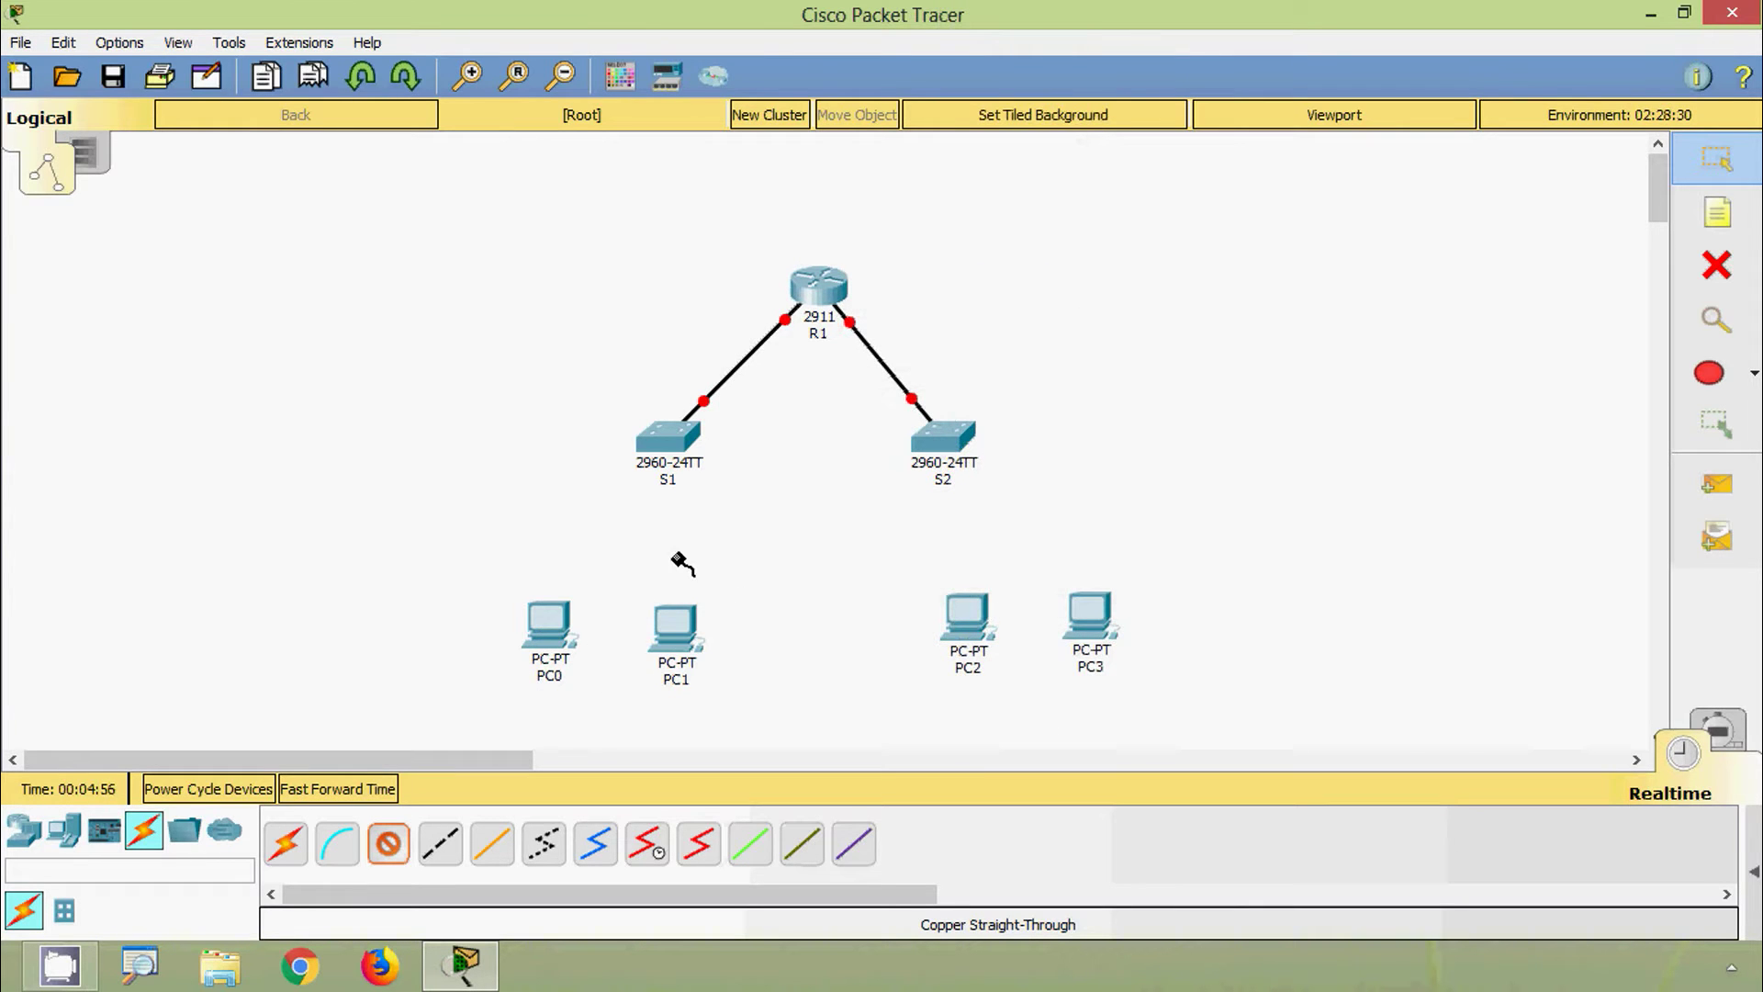
# Cable PC0 to FastEthernet0/1 on S1 and PC1 to another FastEthernet port on S1, using copper straight-through
pyautogui.click(556, 618)
pyautogui.click(624, 718)
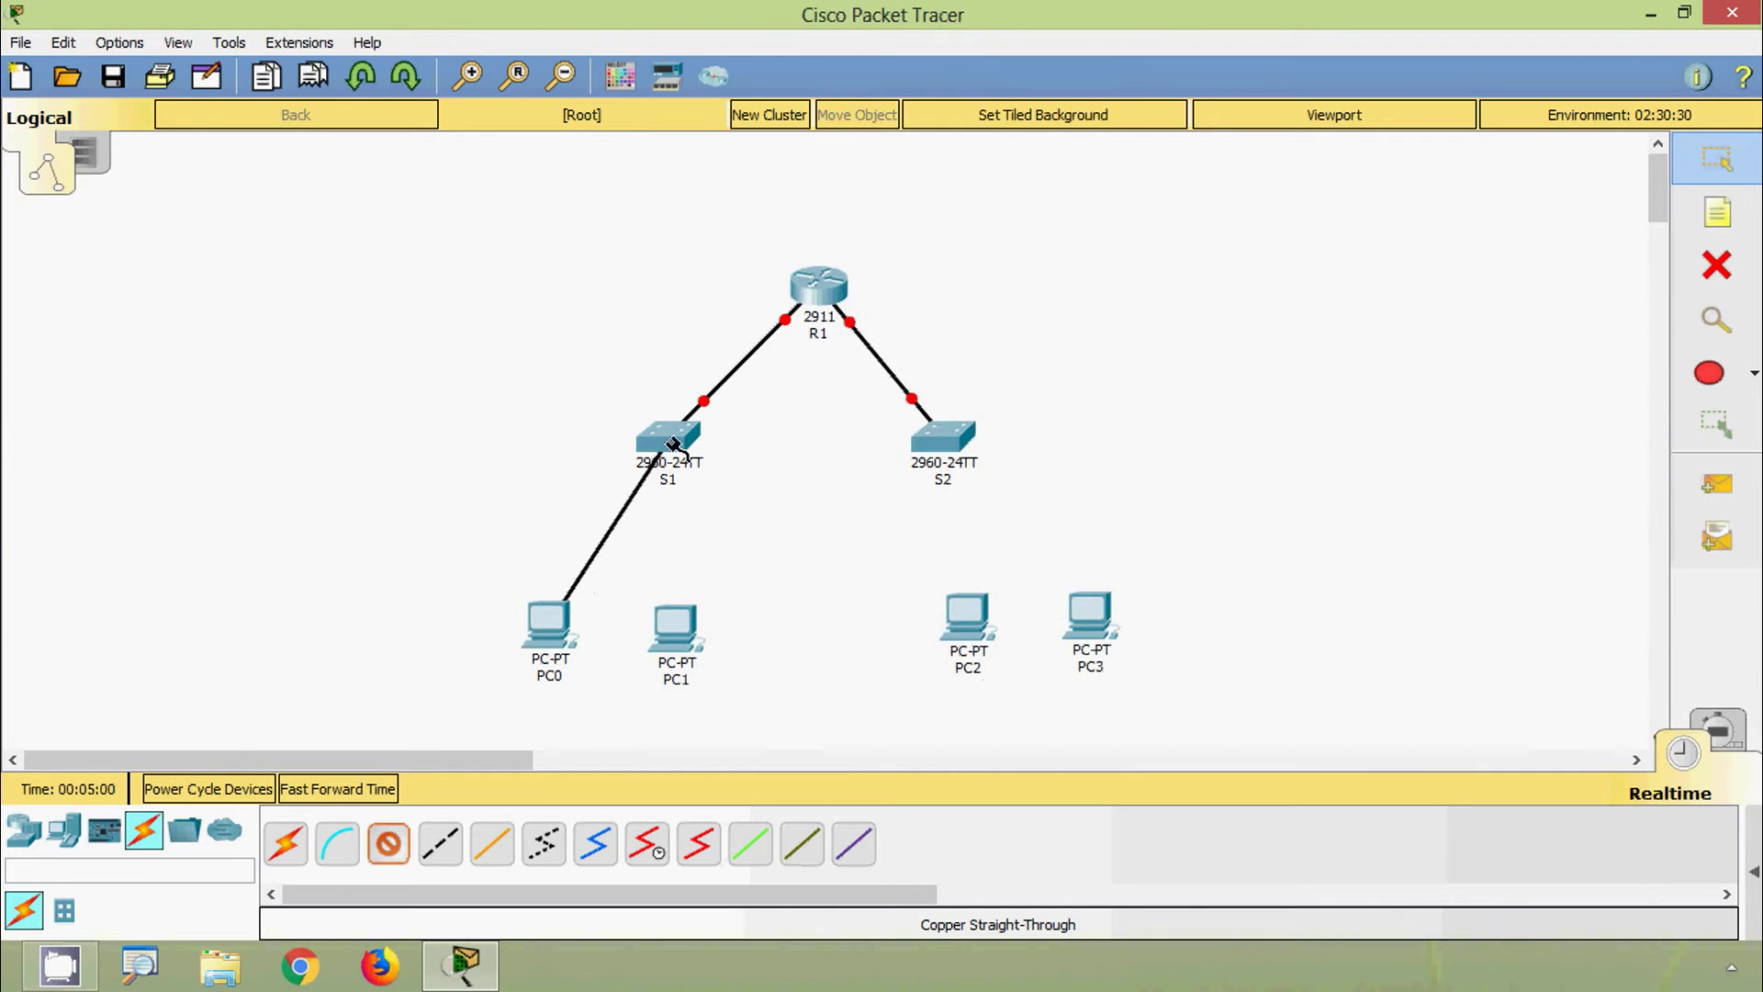
pyautogui.click(673, 444)
pyautogui.click(763, 46)
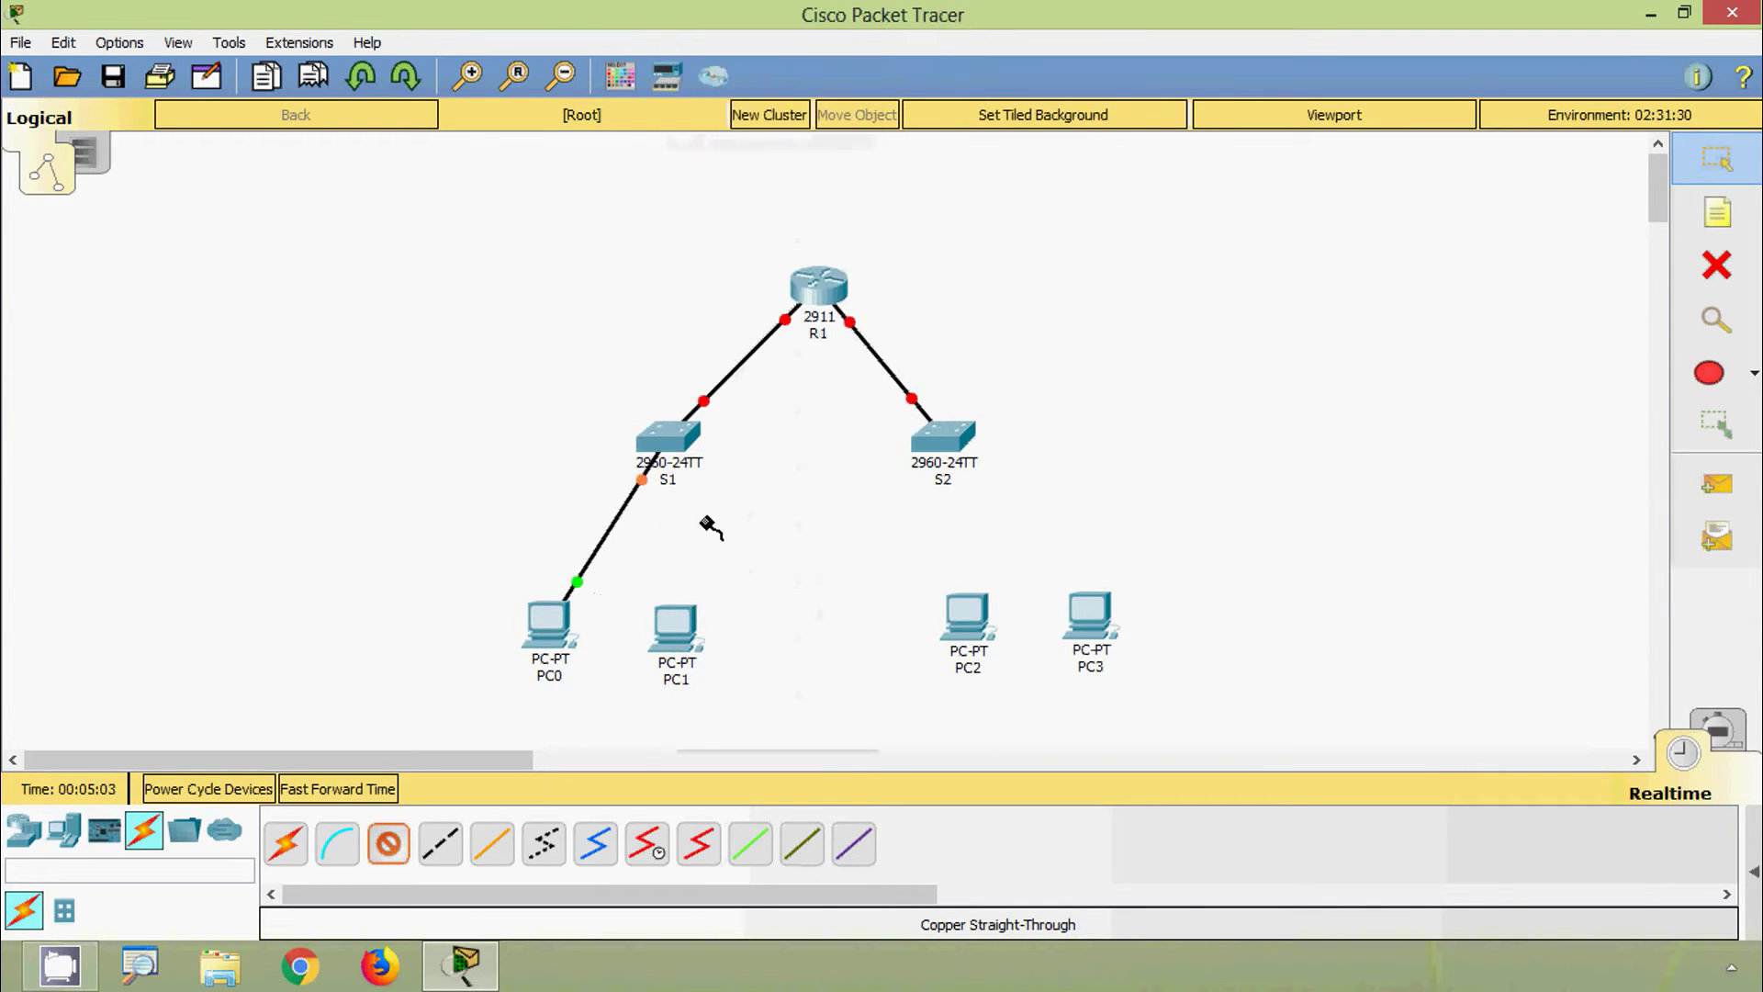
pyautogui.click(675, 619)
pyautogui.click(718, 731)
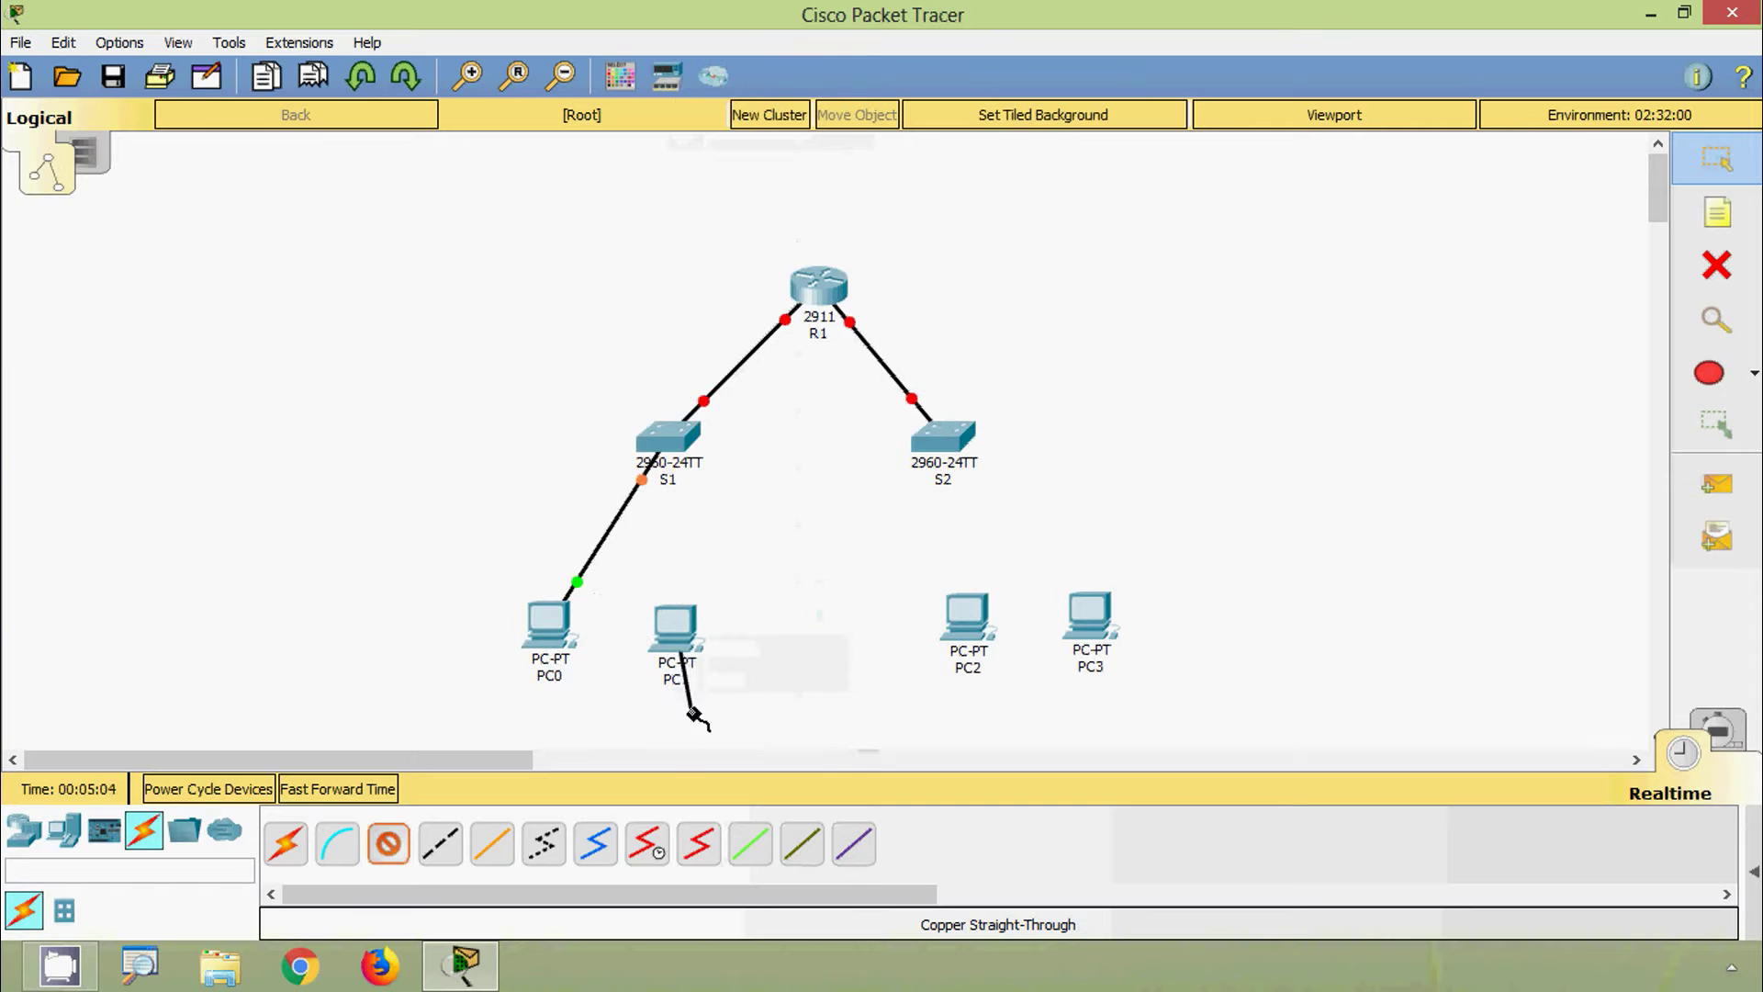
pyautogui.click(679, 433)
pyautogui.click(758, 68)
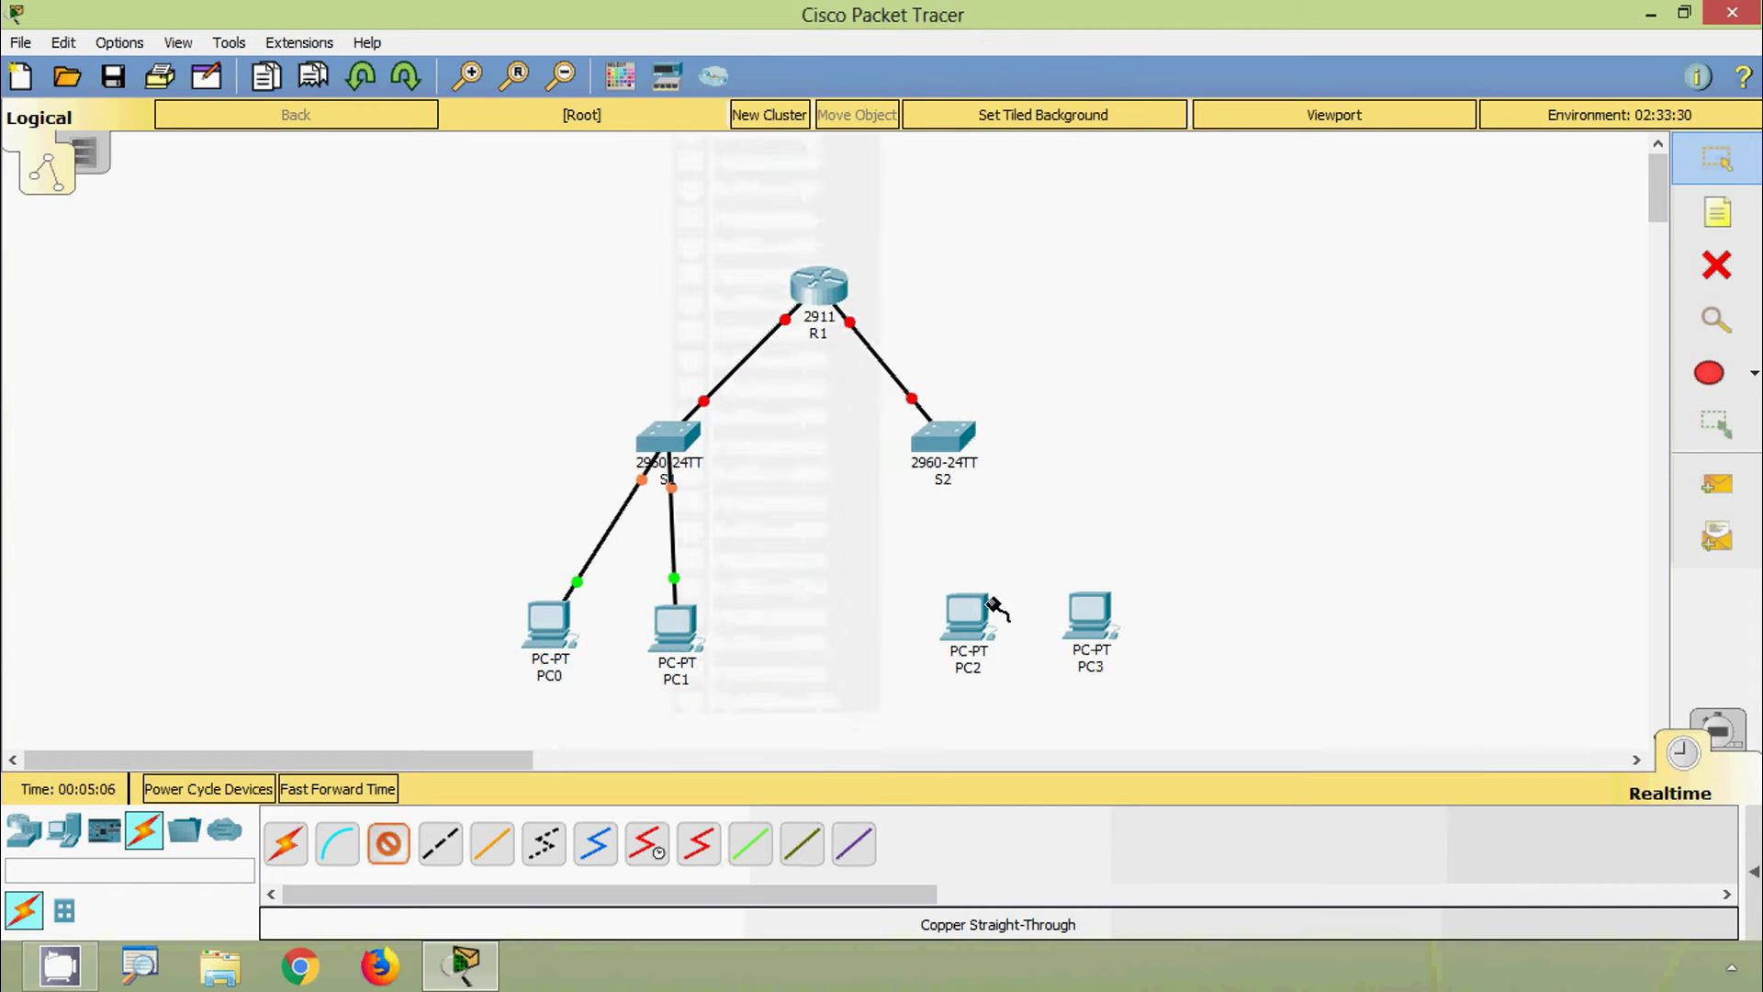
# Cable PC2 to FastEthernet0/1 on S2 and PC3 to another FastEthernet port on S2, using copper straight-through
pyautogui.click(971, 623)
pyautogui.click(994, 720)
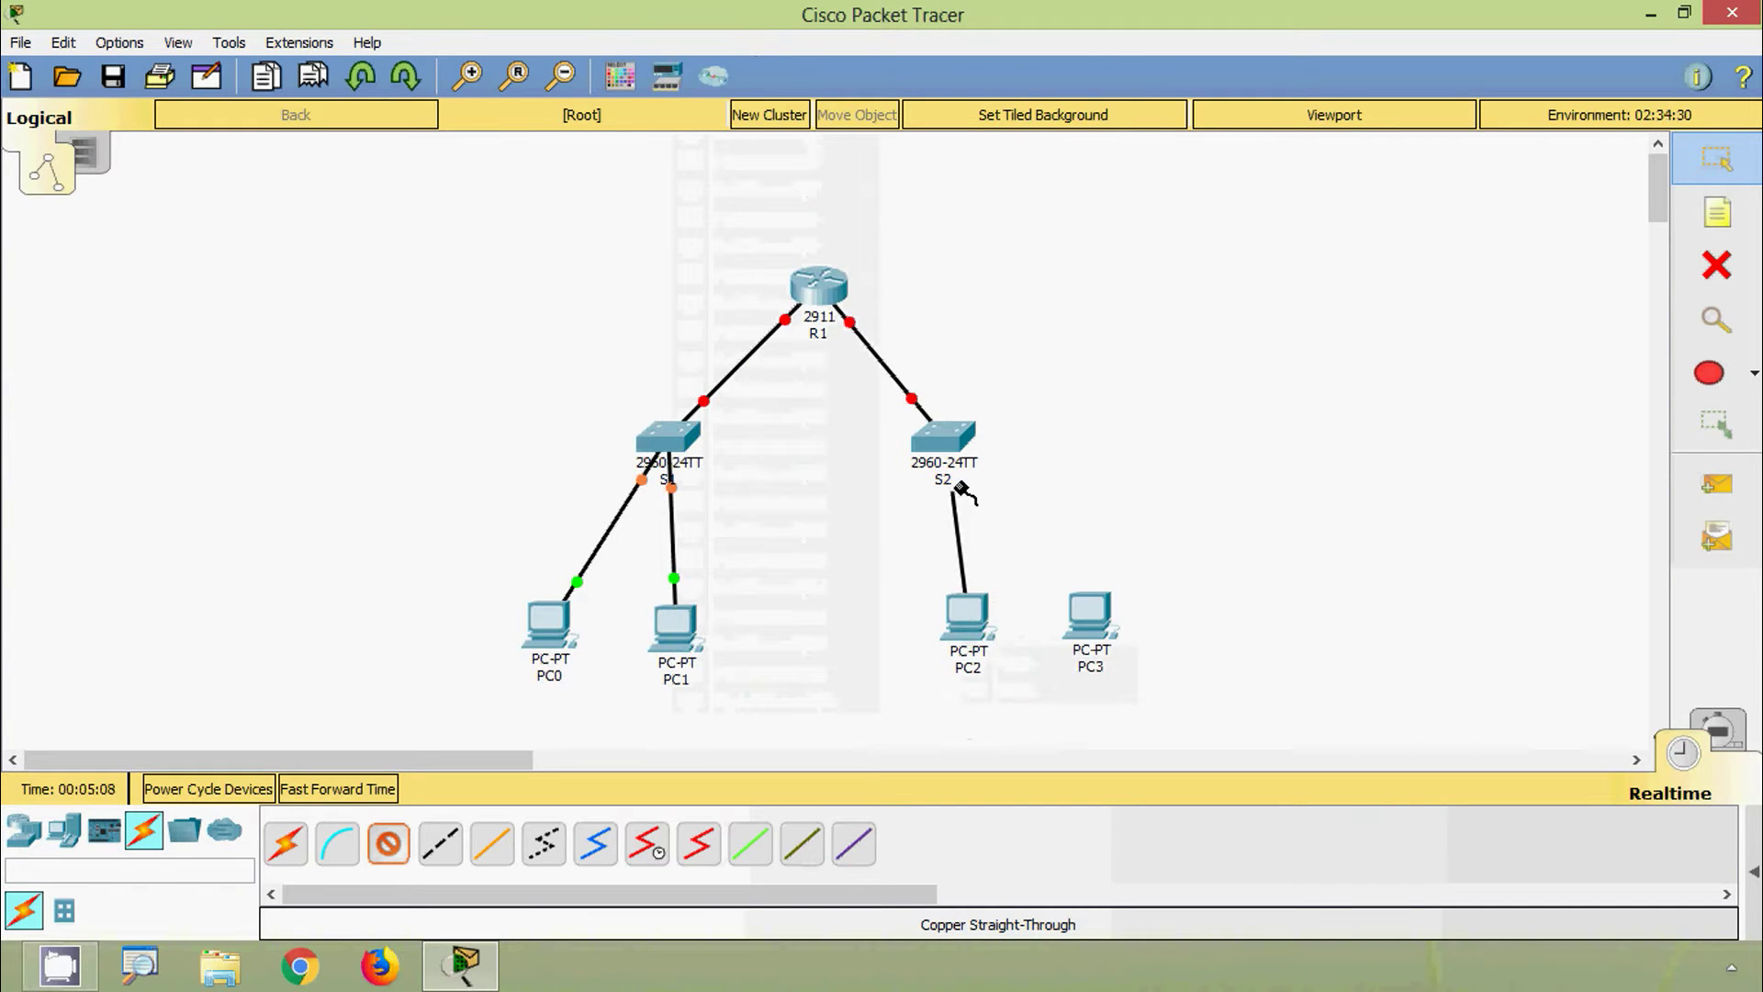
pyautogui.click(946, 439)
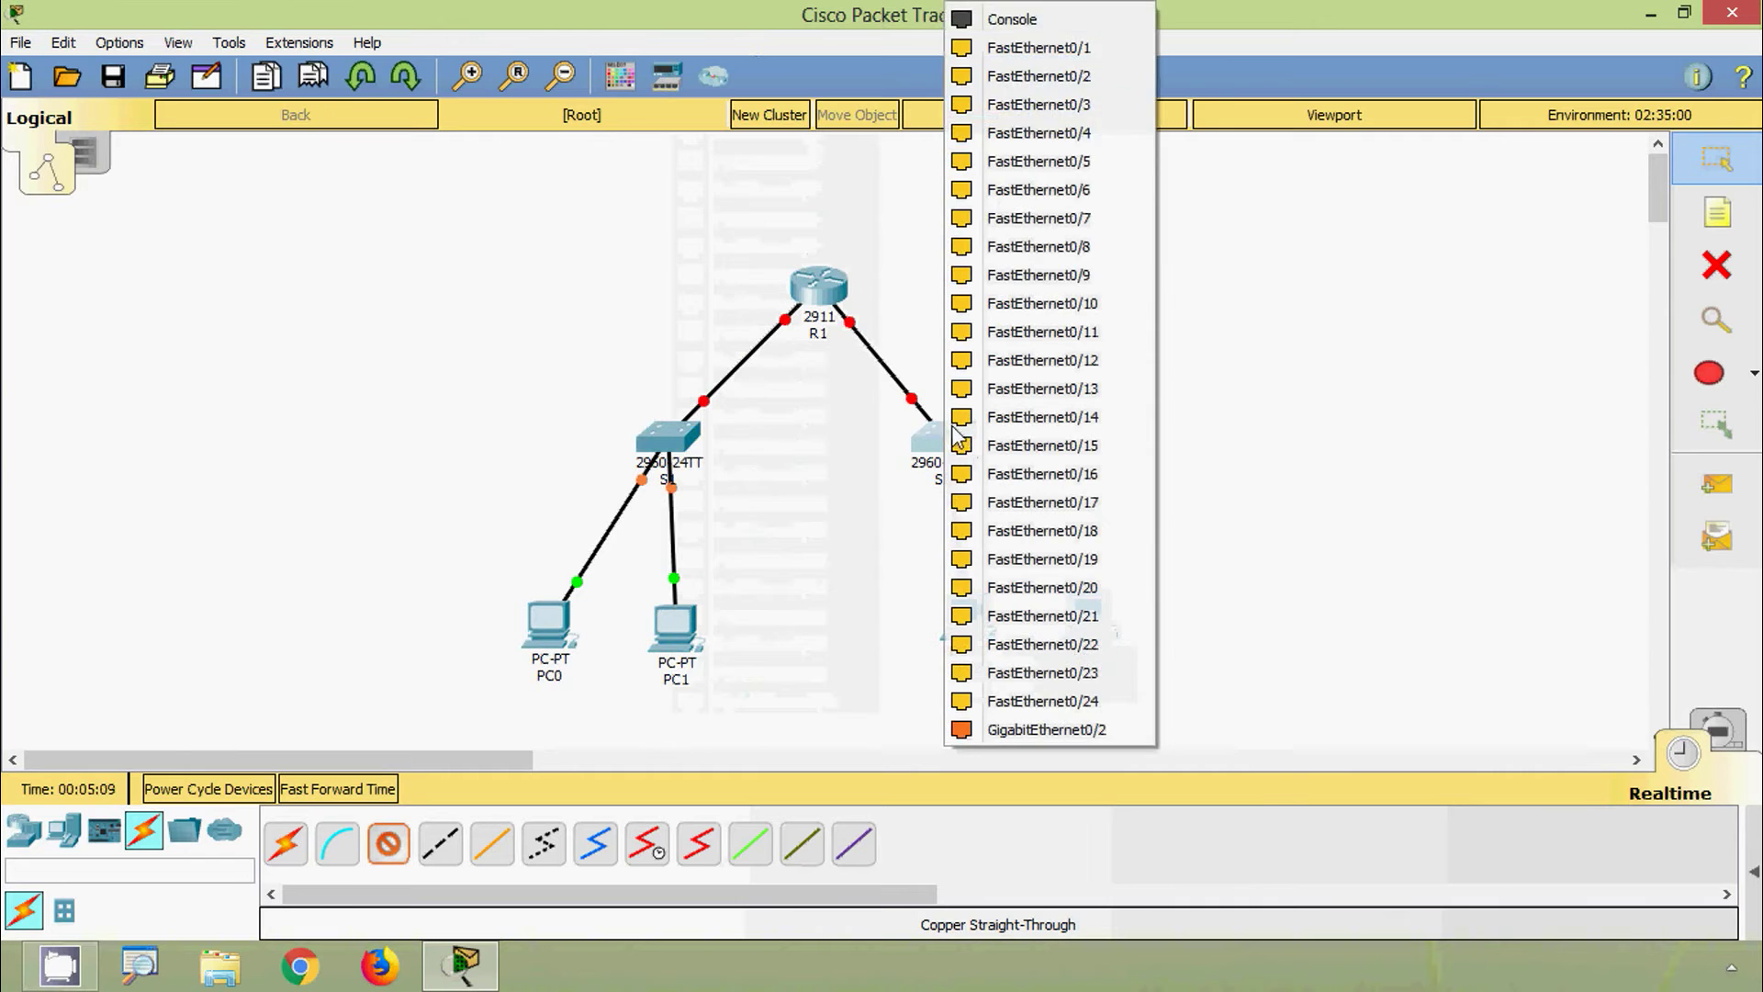
pyautogui.click(1021, 48)
pyautogui.click(1092, 617)
pyautogui.click(1162, 720)
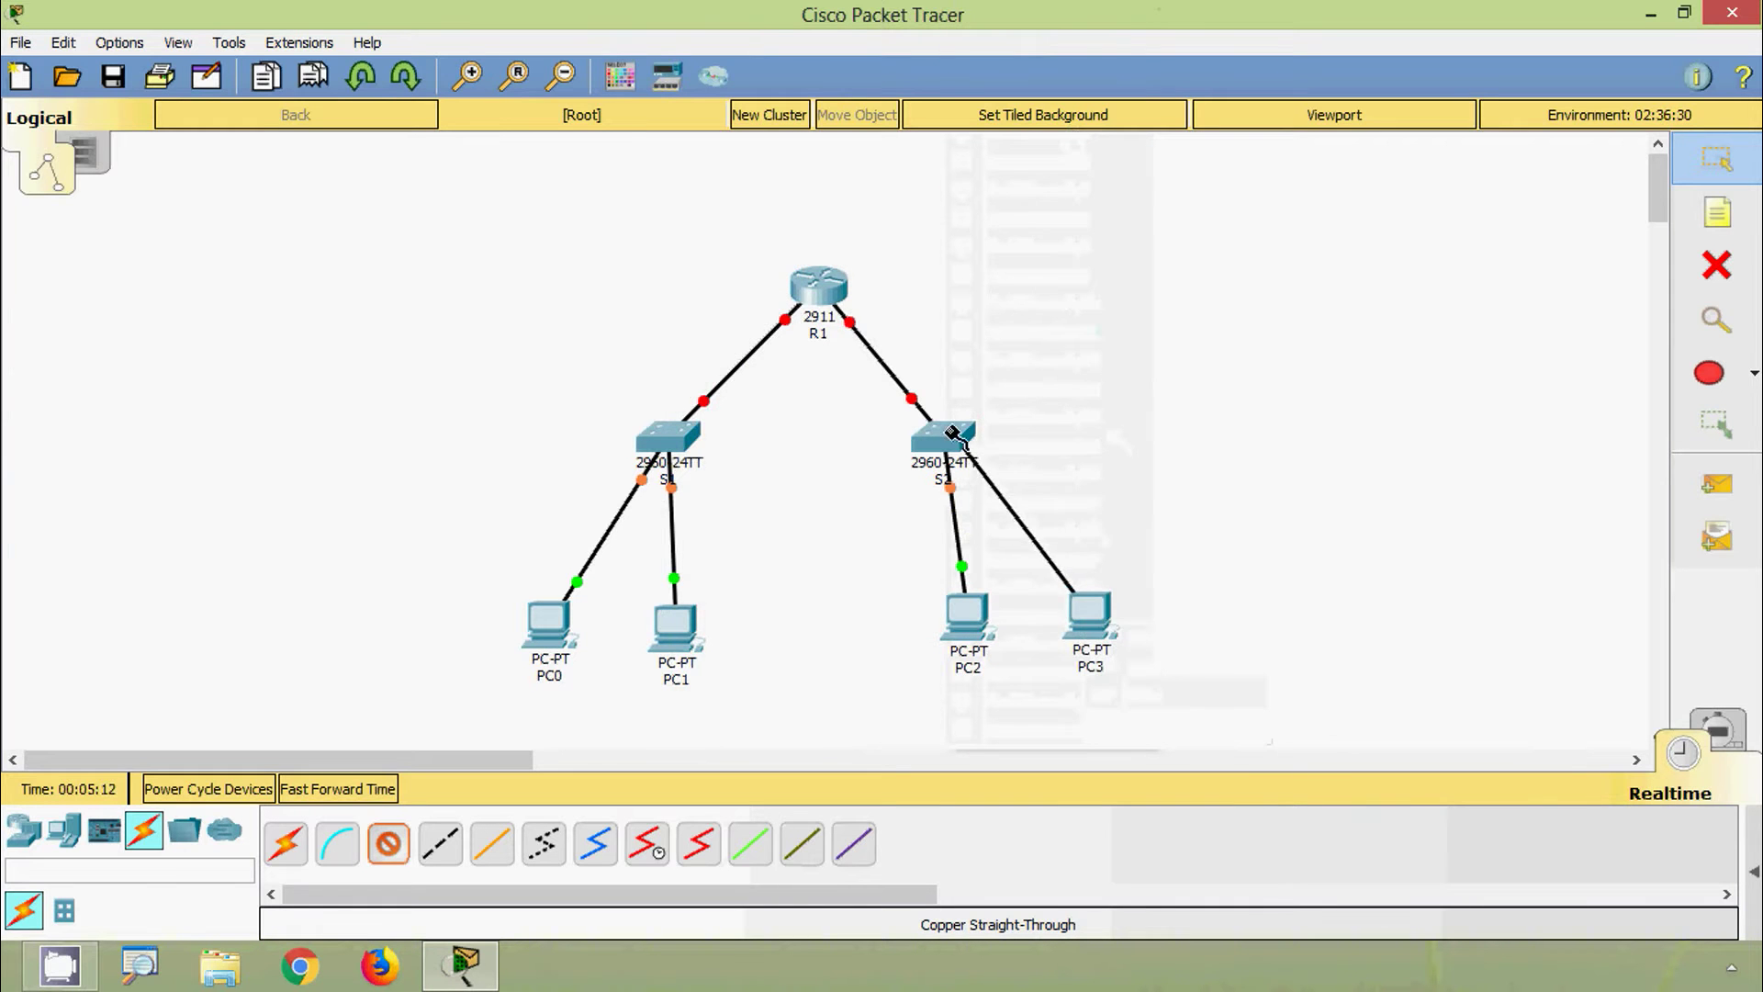
pyautogui.click(953, 433)
pyautogui.click(999, 57)
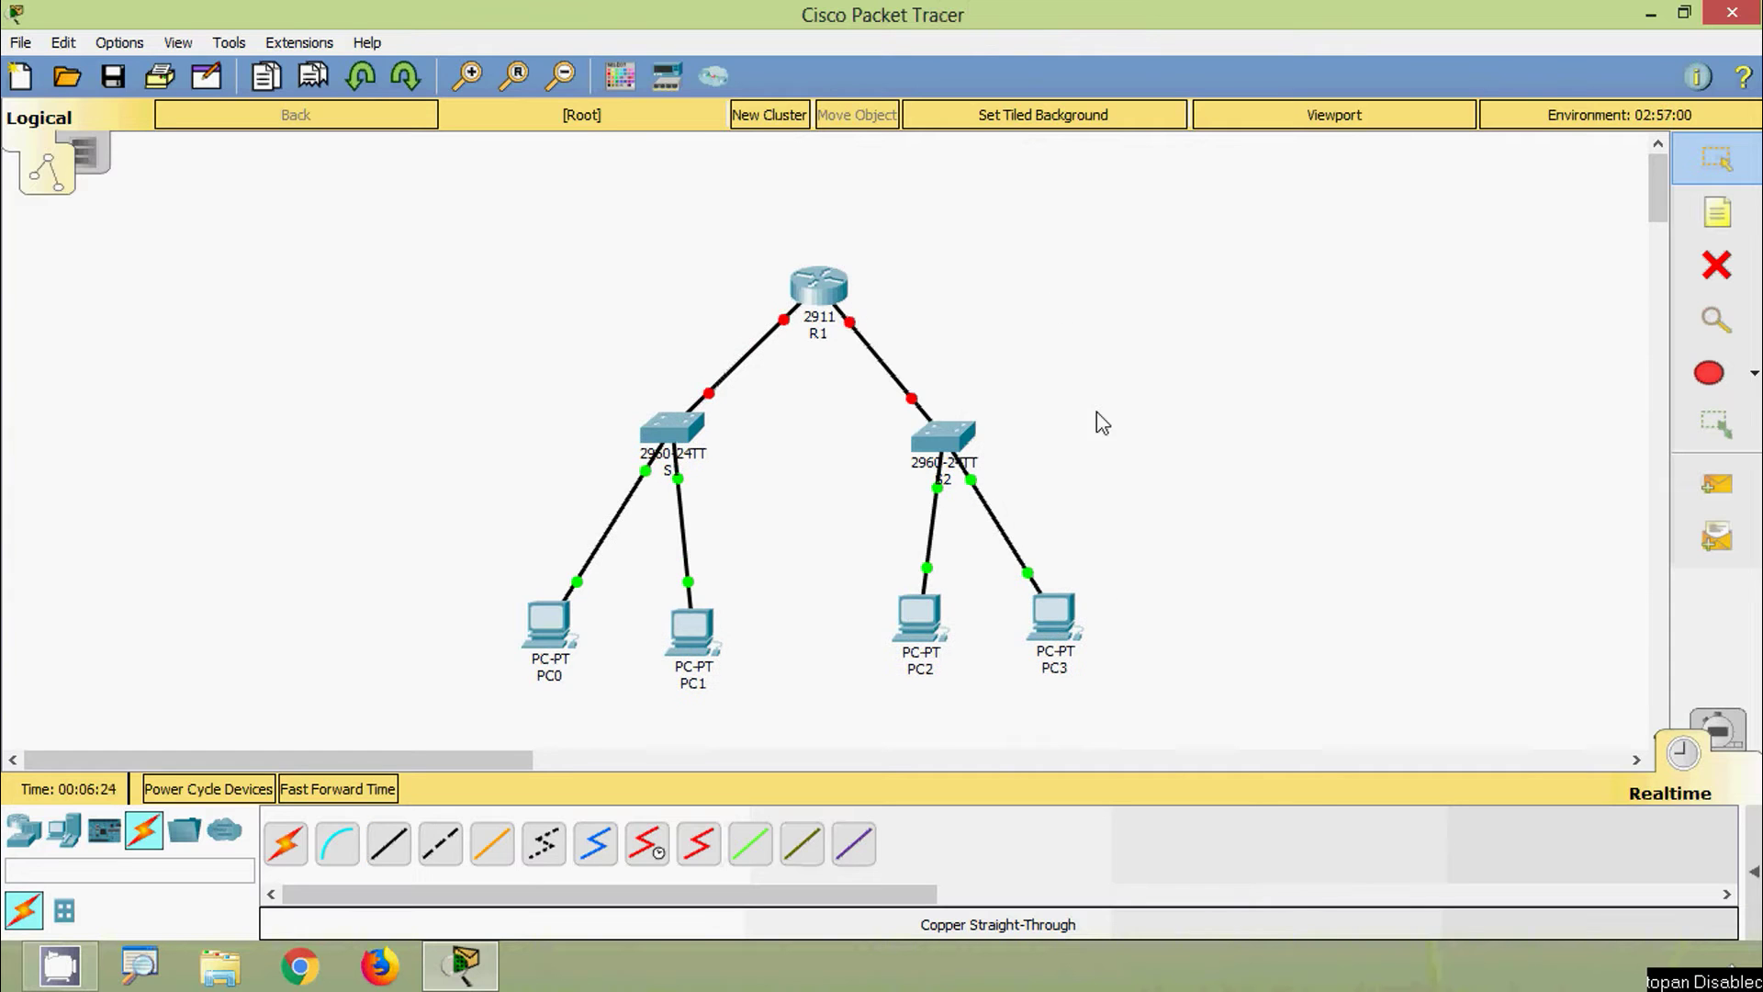
# Add the note "G 0/0" beside R1's end of the link to S1
pyautogui.click(1709, 219)
pyautogui.click(742, 311)
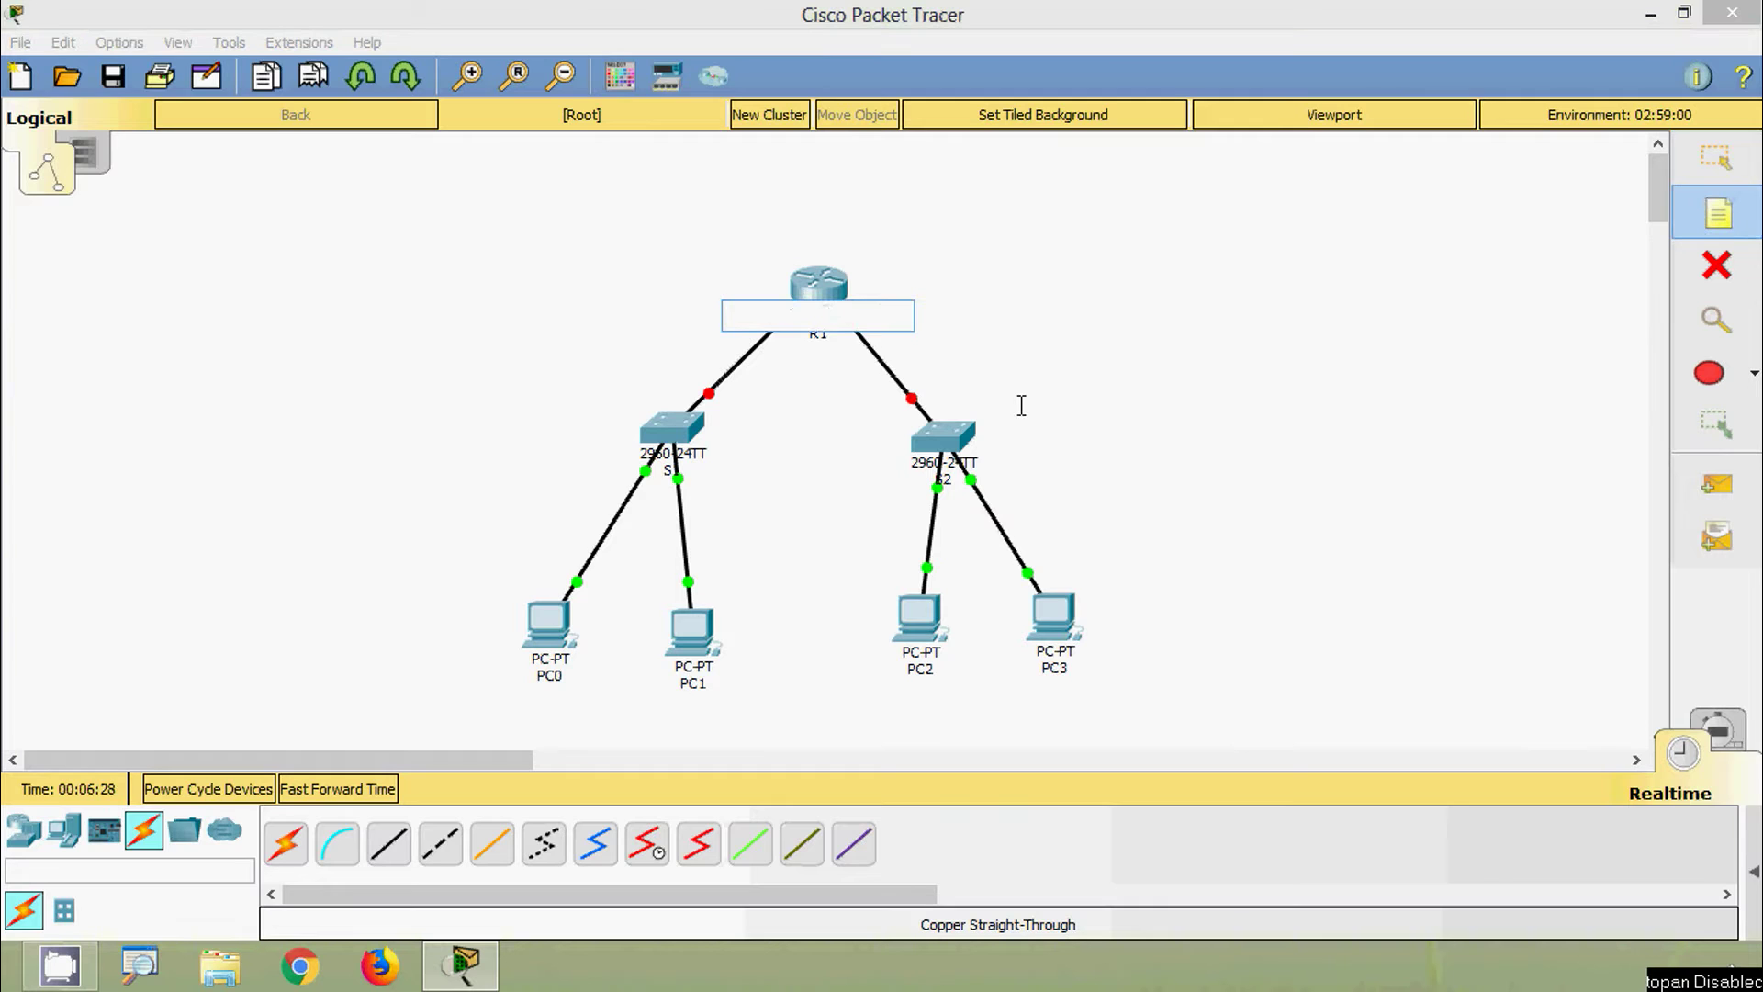
pyautogui.write('G 0/0')
pyautogui.press('Escape')
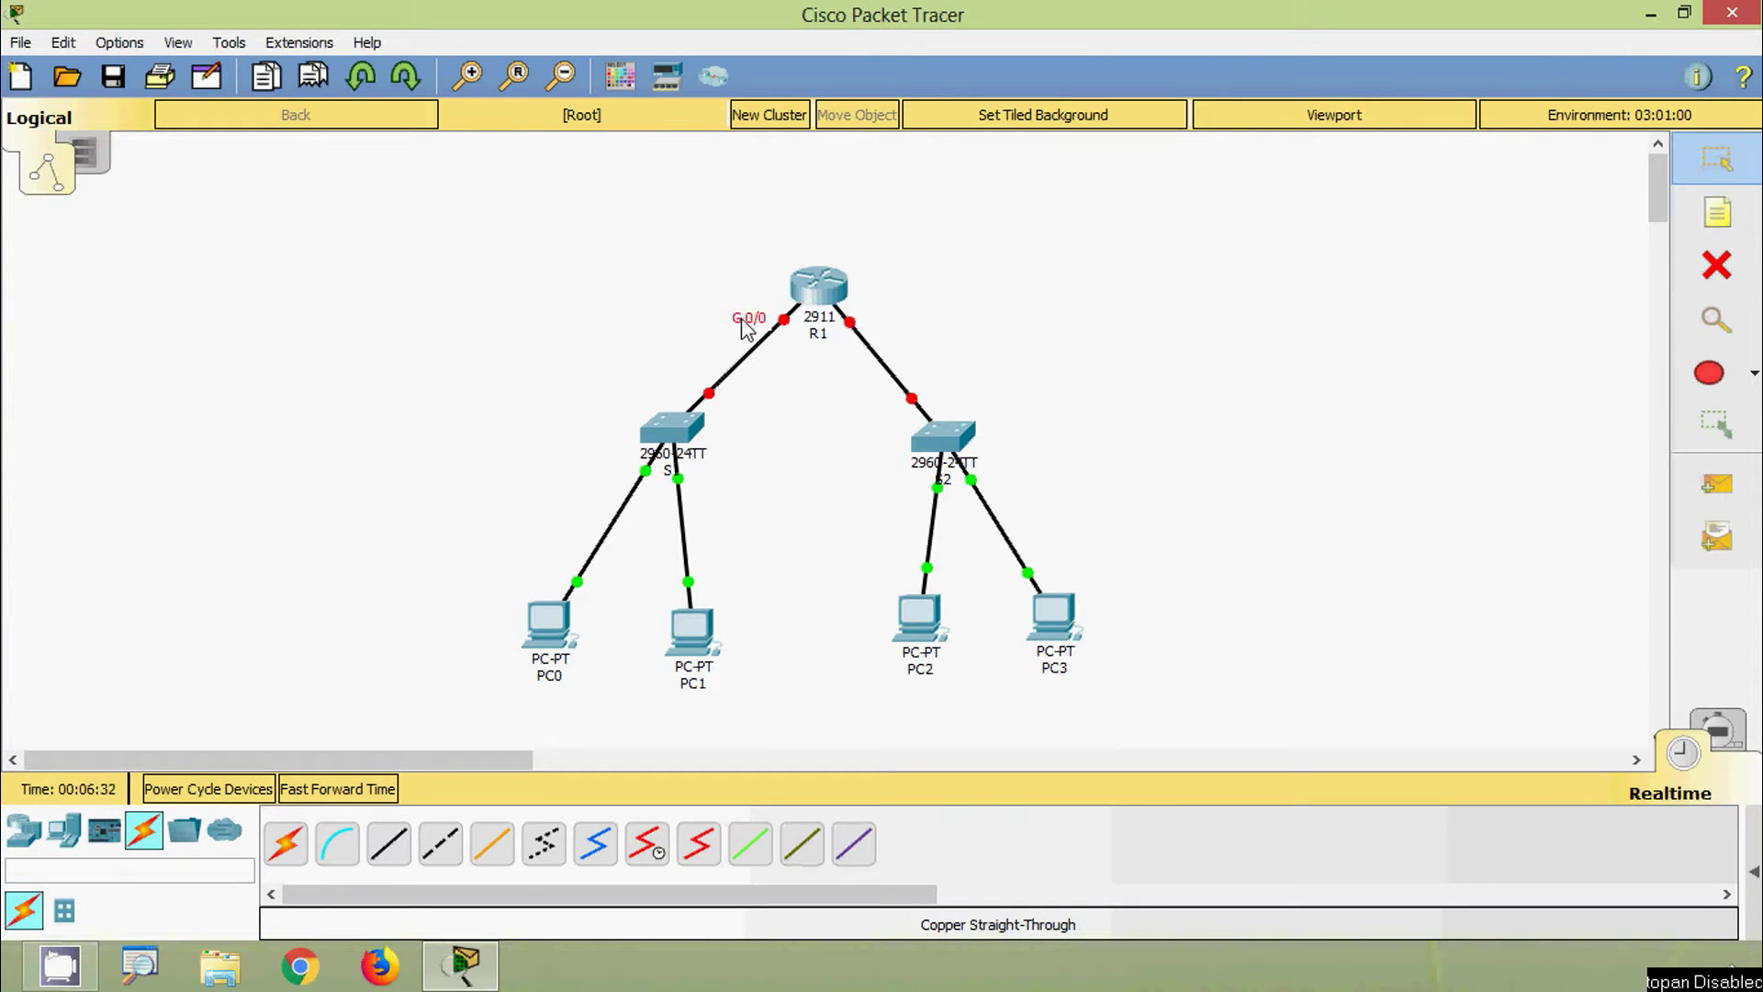
# Add the note "G 0/1" beside R1's end of the link to S2 and align it close to the router
pyautogui.click(1716, 213)
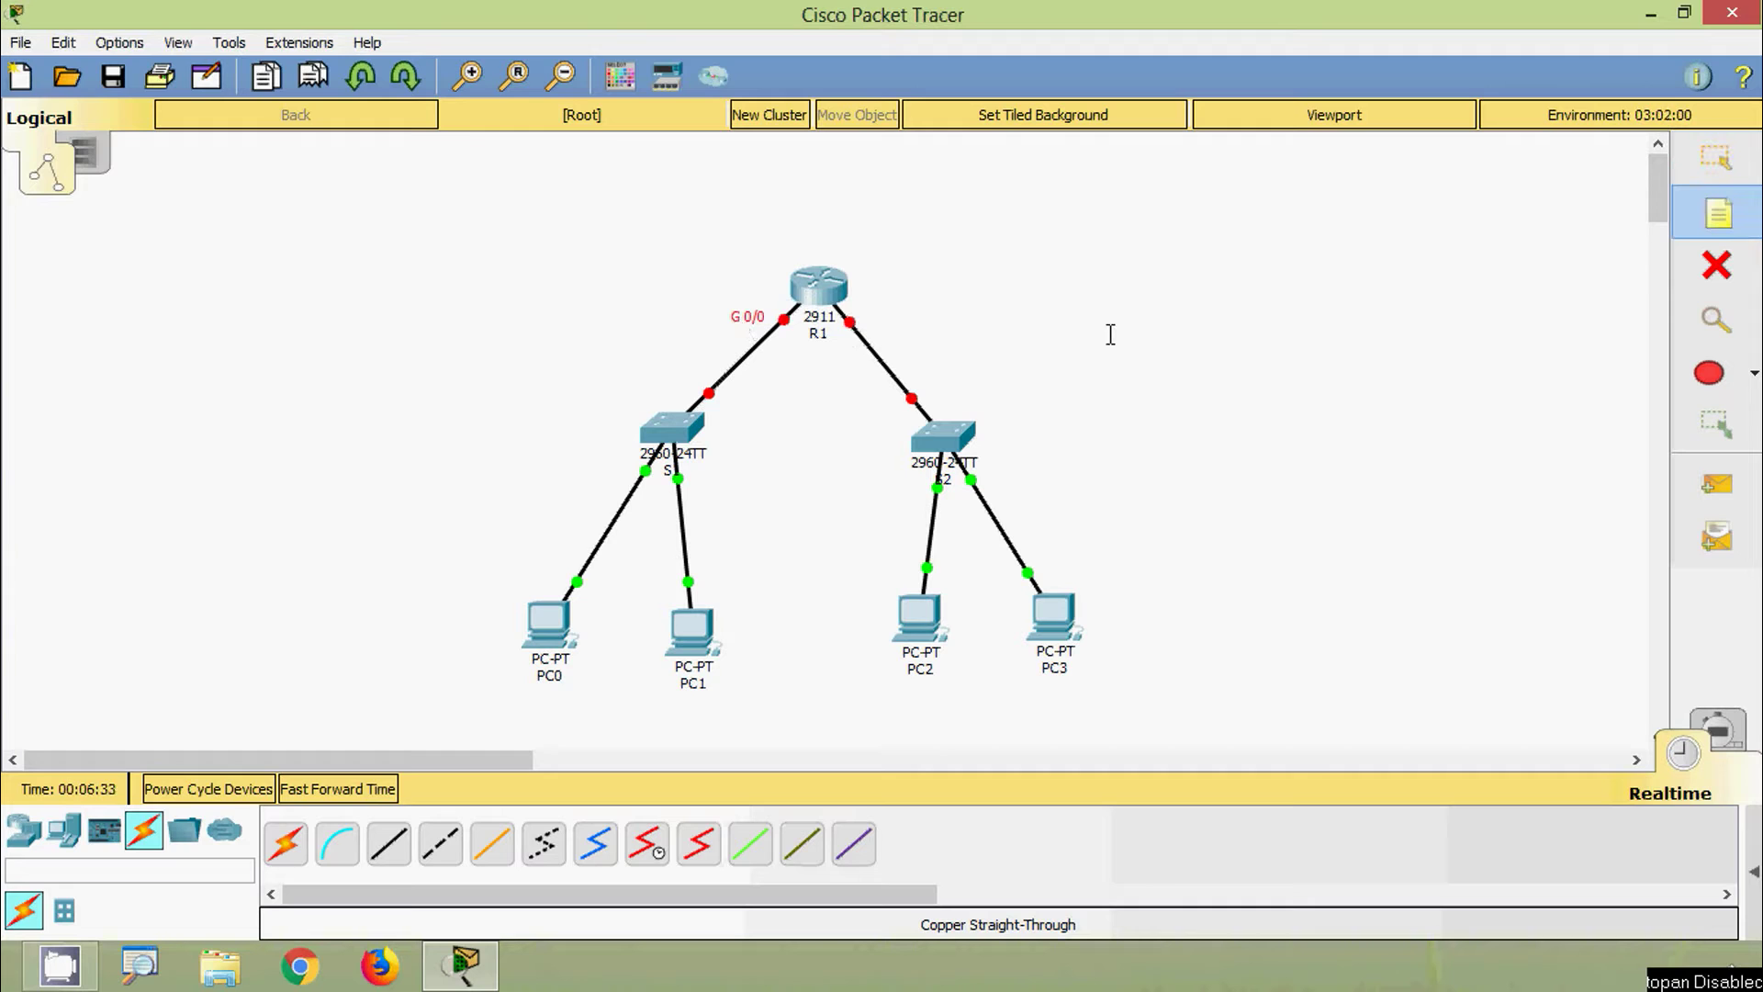
pyautogui.click(875, 318)
pyautogui.write('G 0/1')
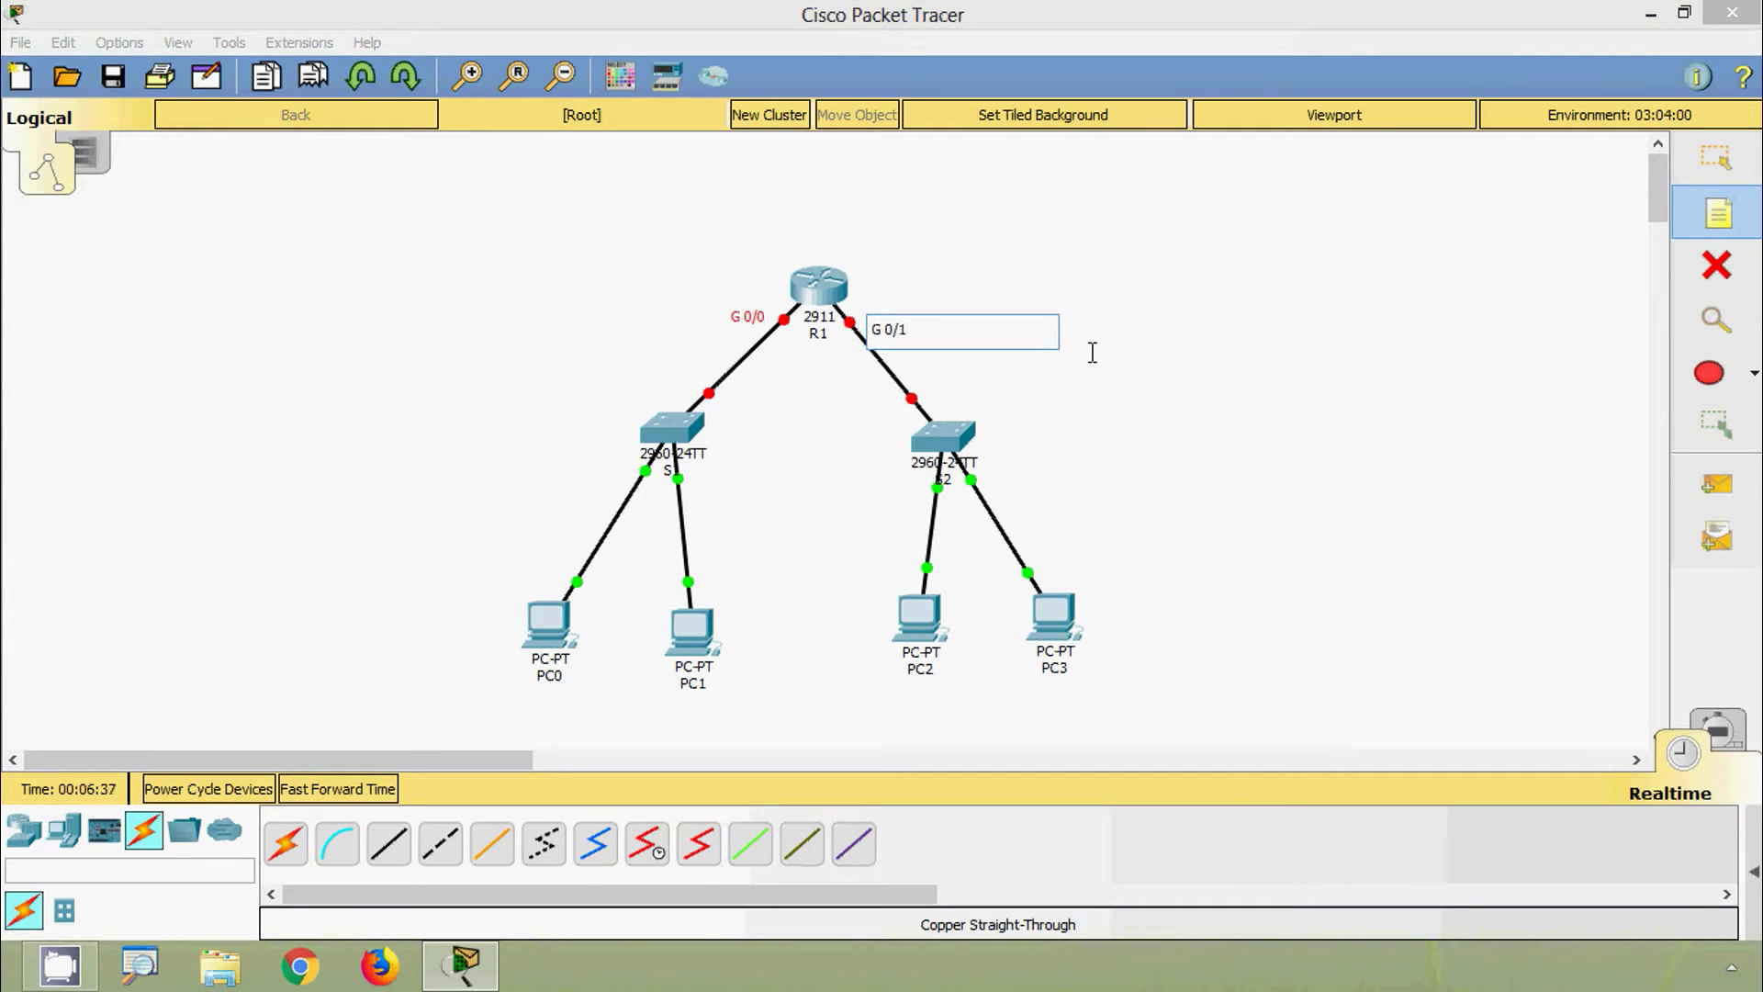
pyautogui.click(943, 345)
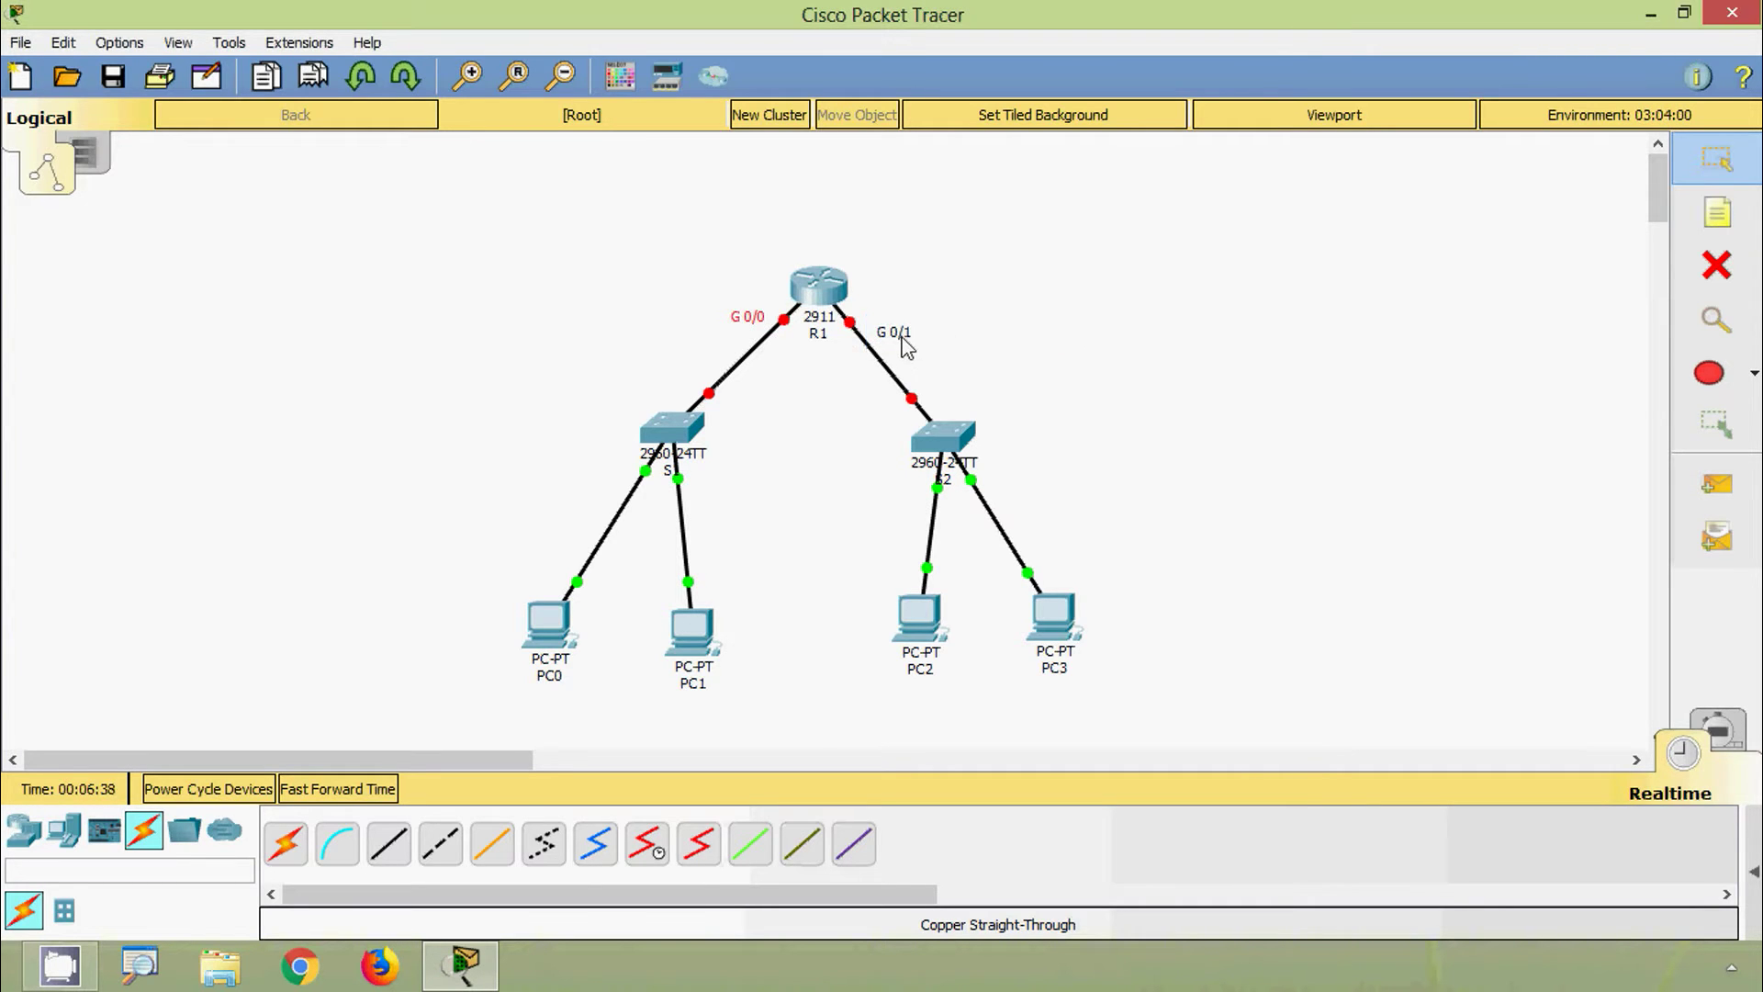
pyautogui.moveTo(904, 347); pyautogui.dragTo(895, 334)
# Draw a freeform area filled with pink #ff97b3 around the G 0/0 link, S1, PC0 and PC1
pyautogui.click(1715, 375)
pyautogui.moveTo(1017, 26); pyautogui.dragTo(1530, 90)
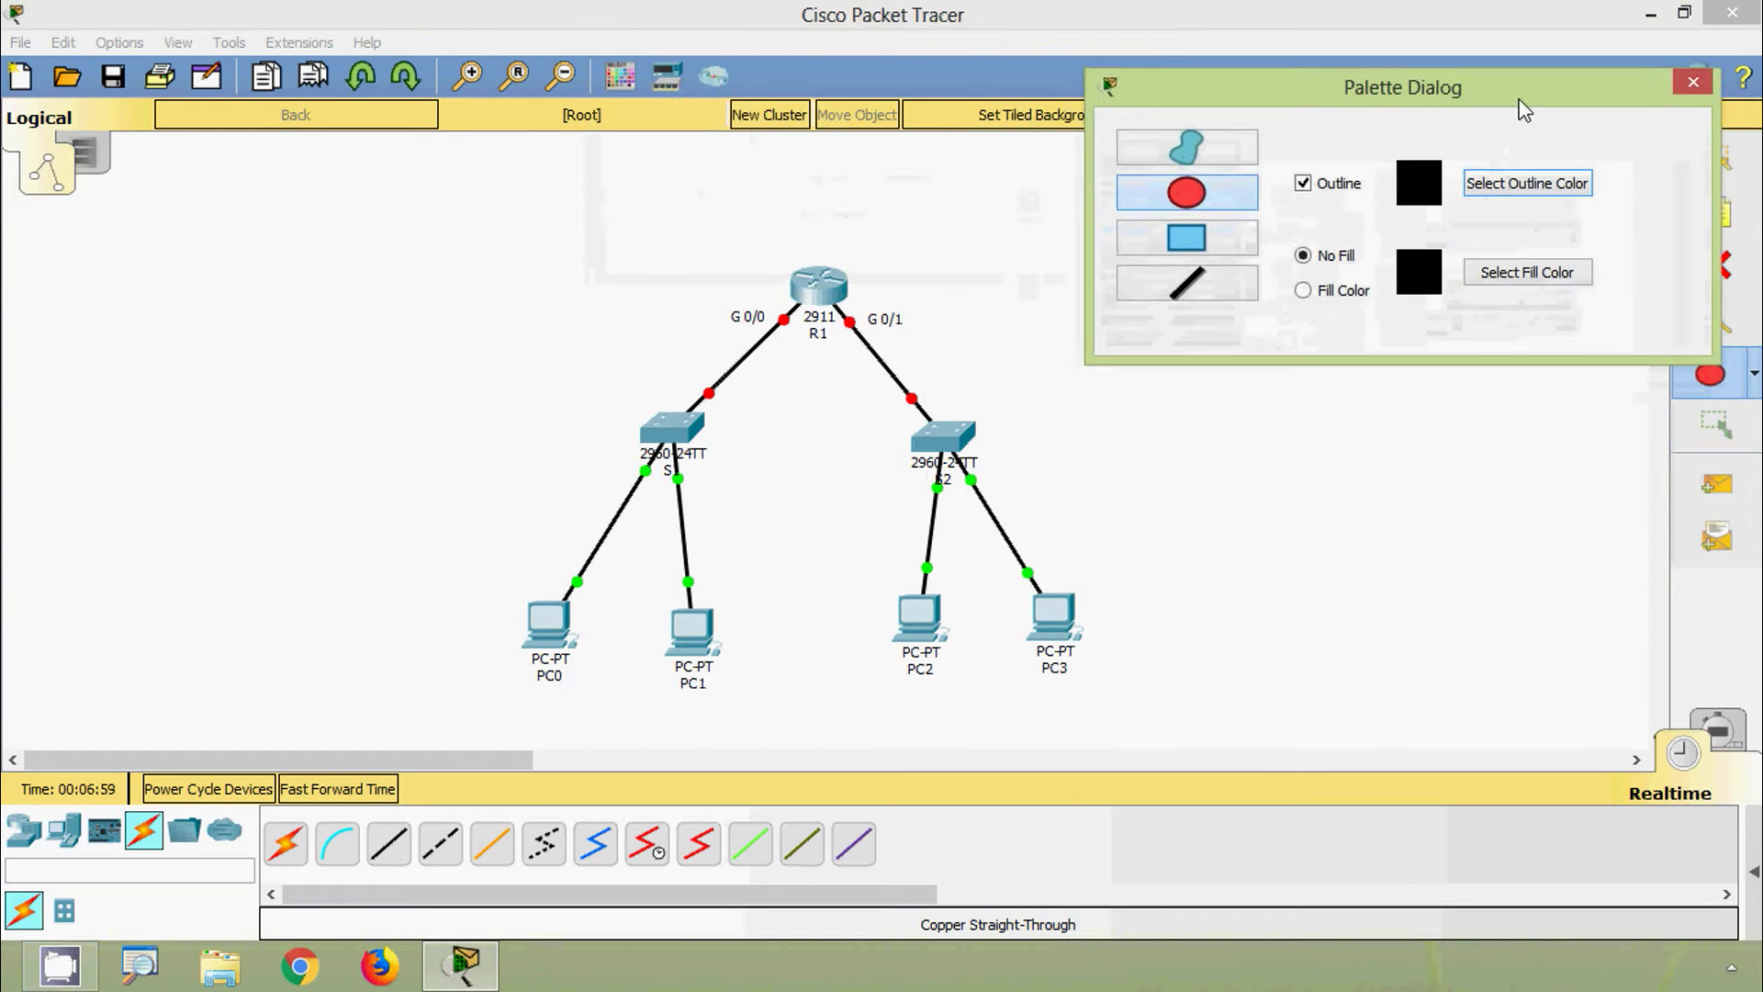
pyautogui.click(1351, 287)
pyautogui.click(1519, 273)
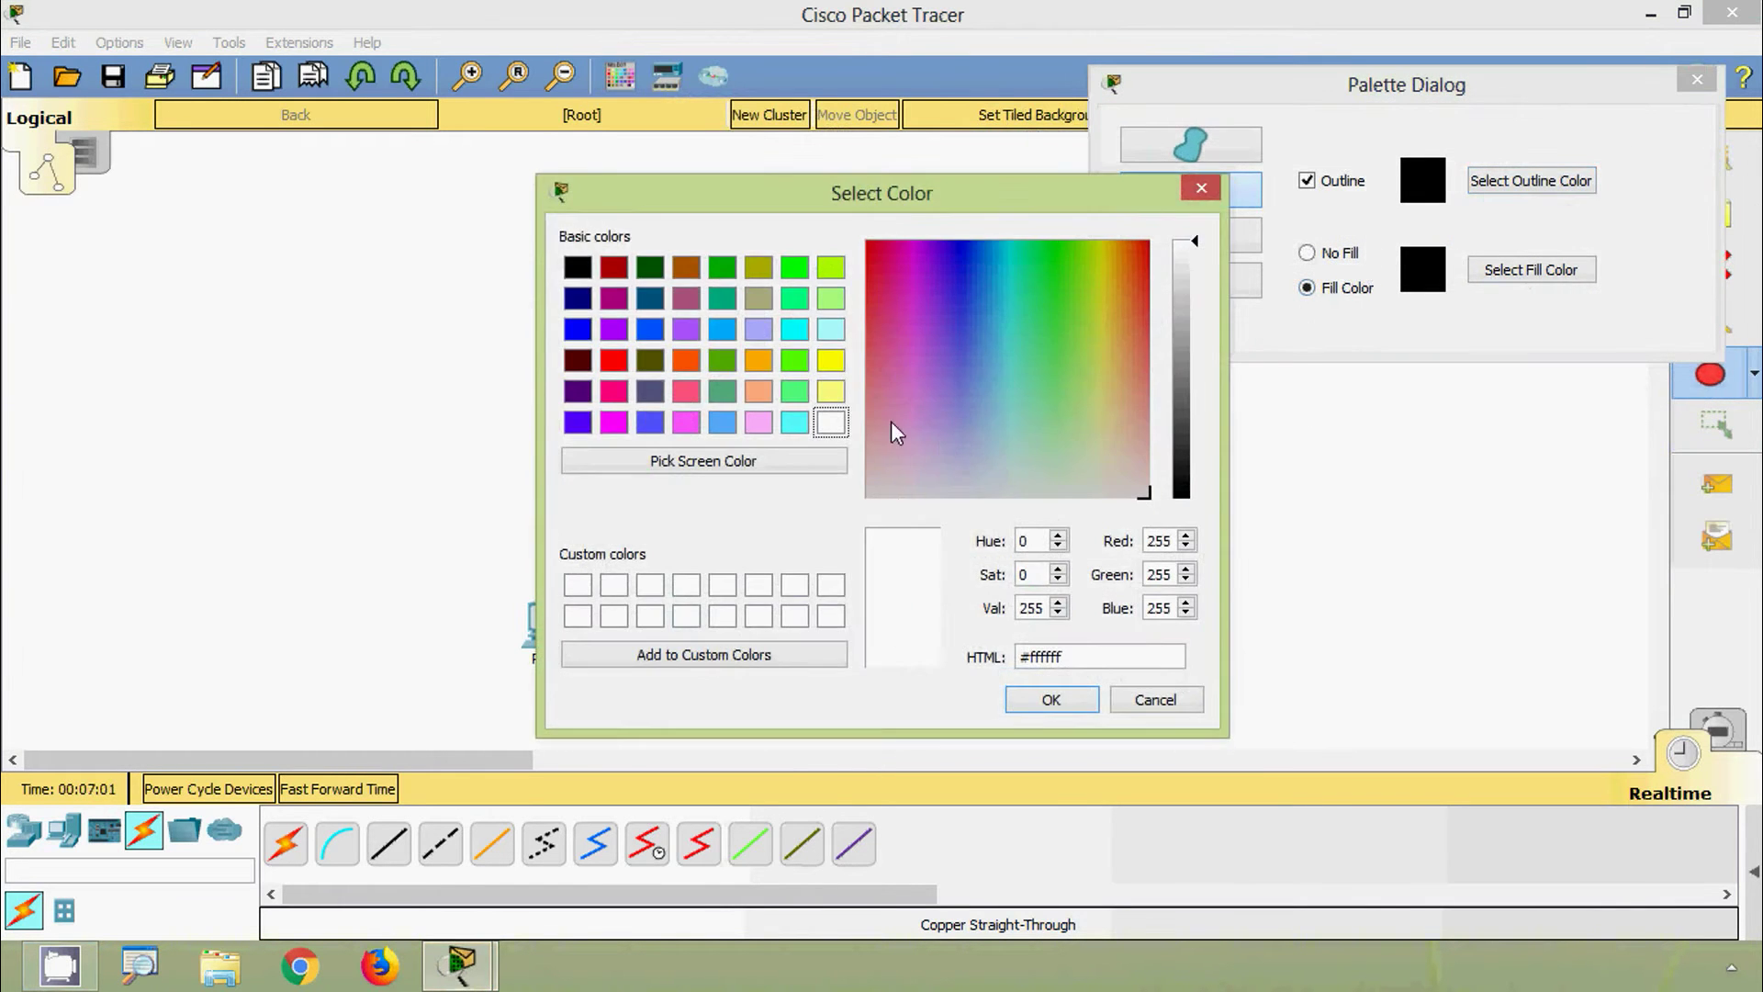
pyautogui.moveTo(890, 421); pyautogui.dragTo(885, 400)
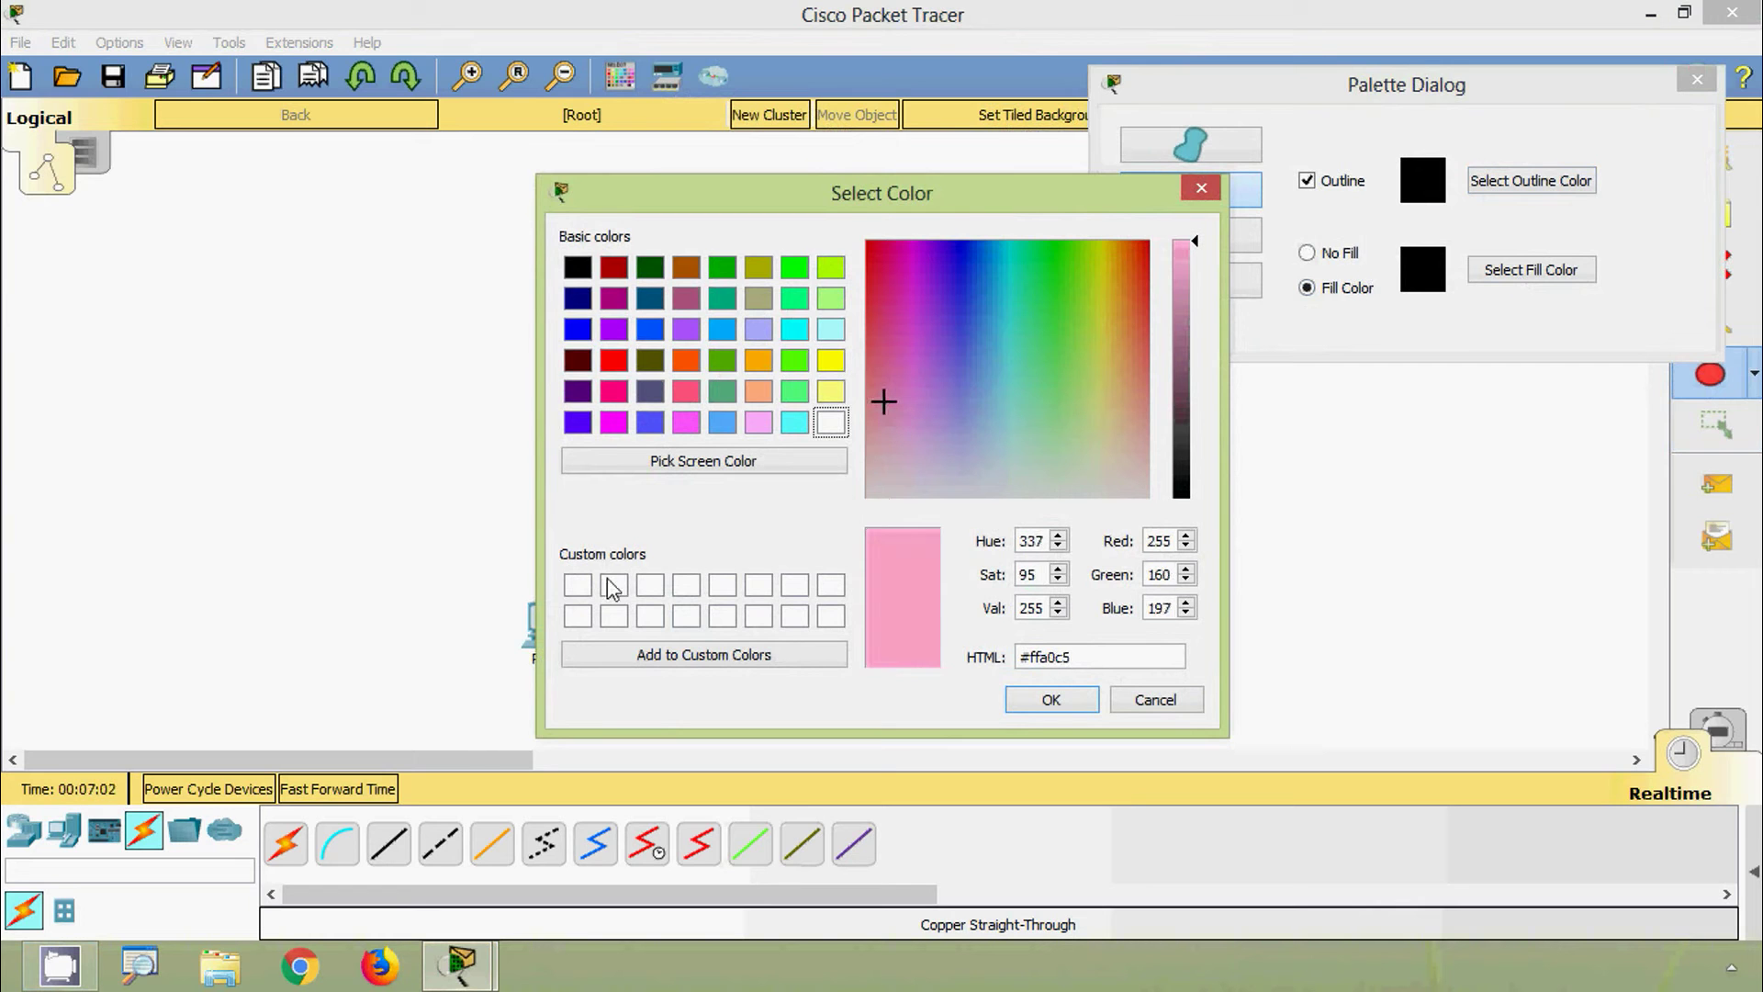
pyautogui.click(578, 588)
pyautogui.click(887, 387)
pyautogui.click(877, 392)
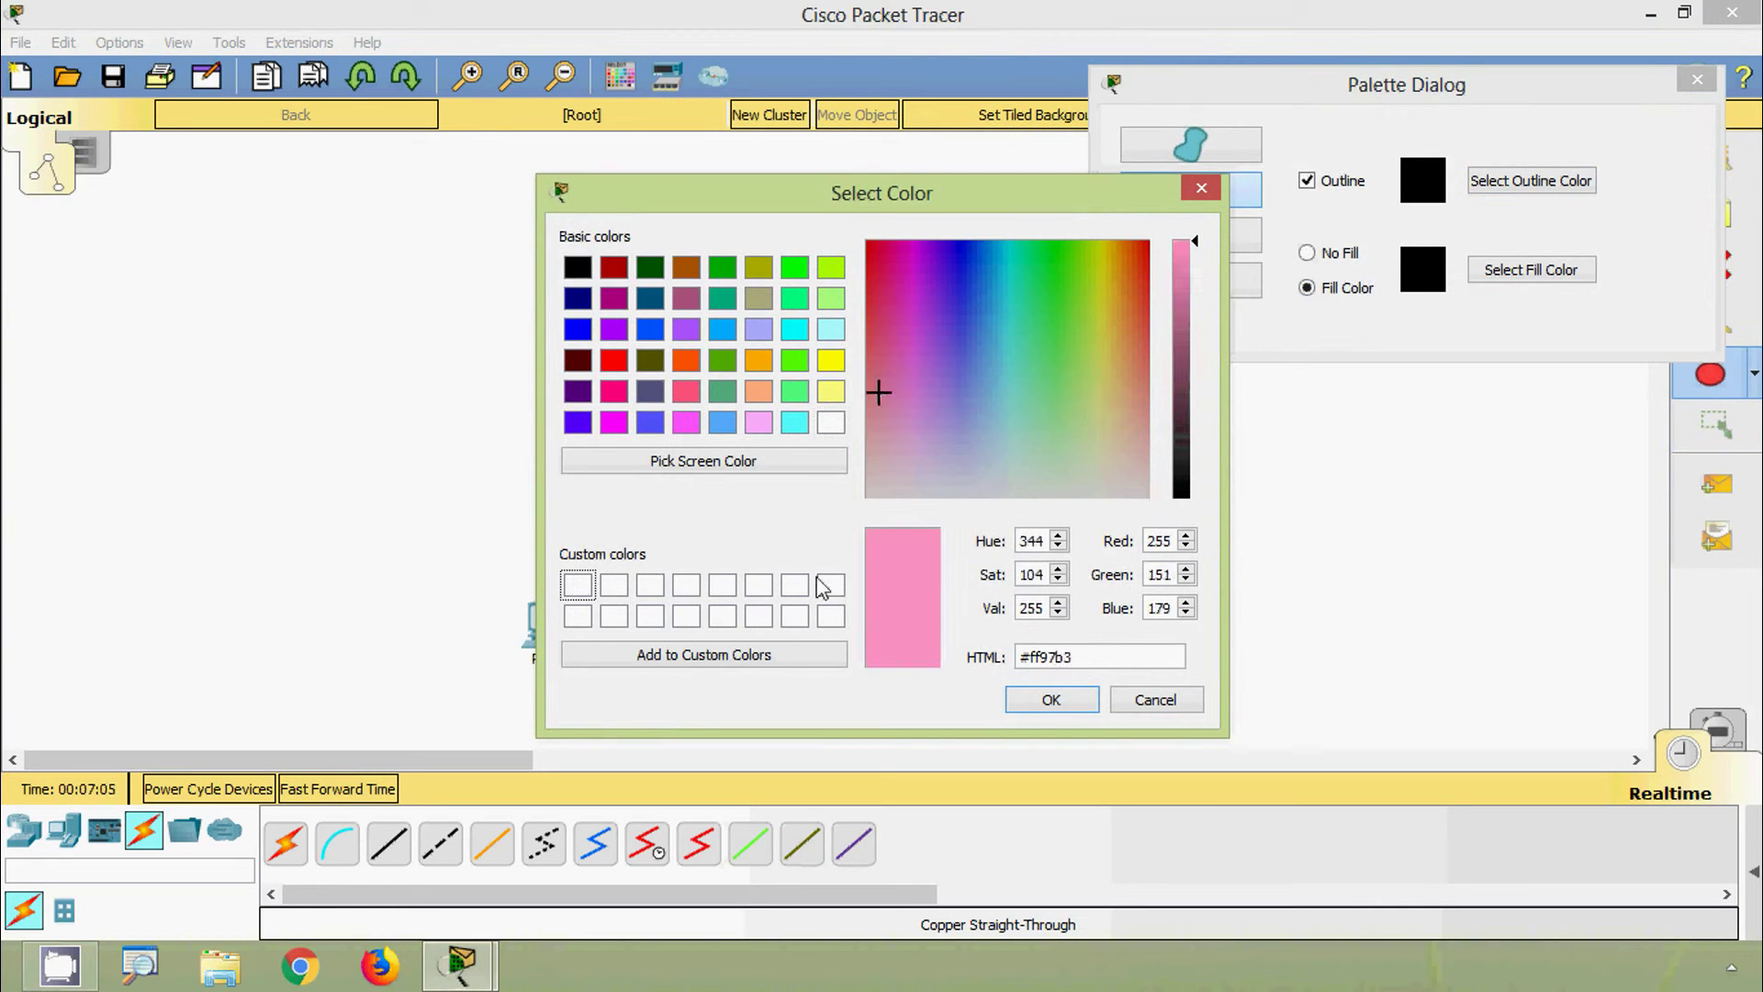
pyautogui.click(779, 653)
pyautogui.click(1051, 700)
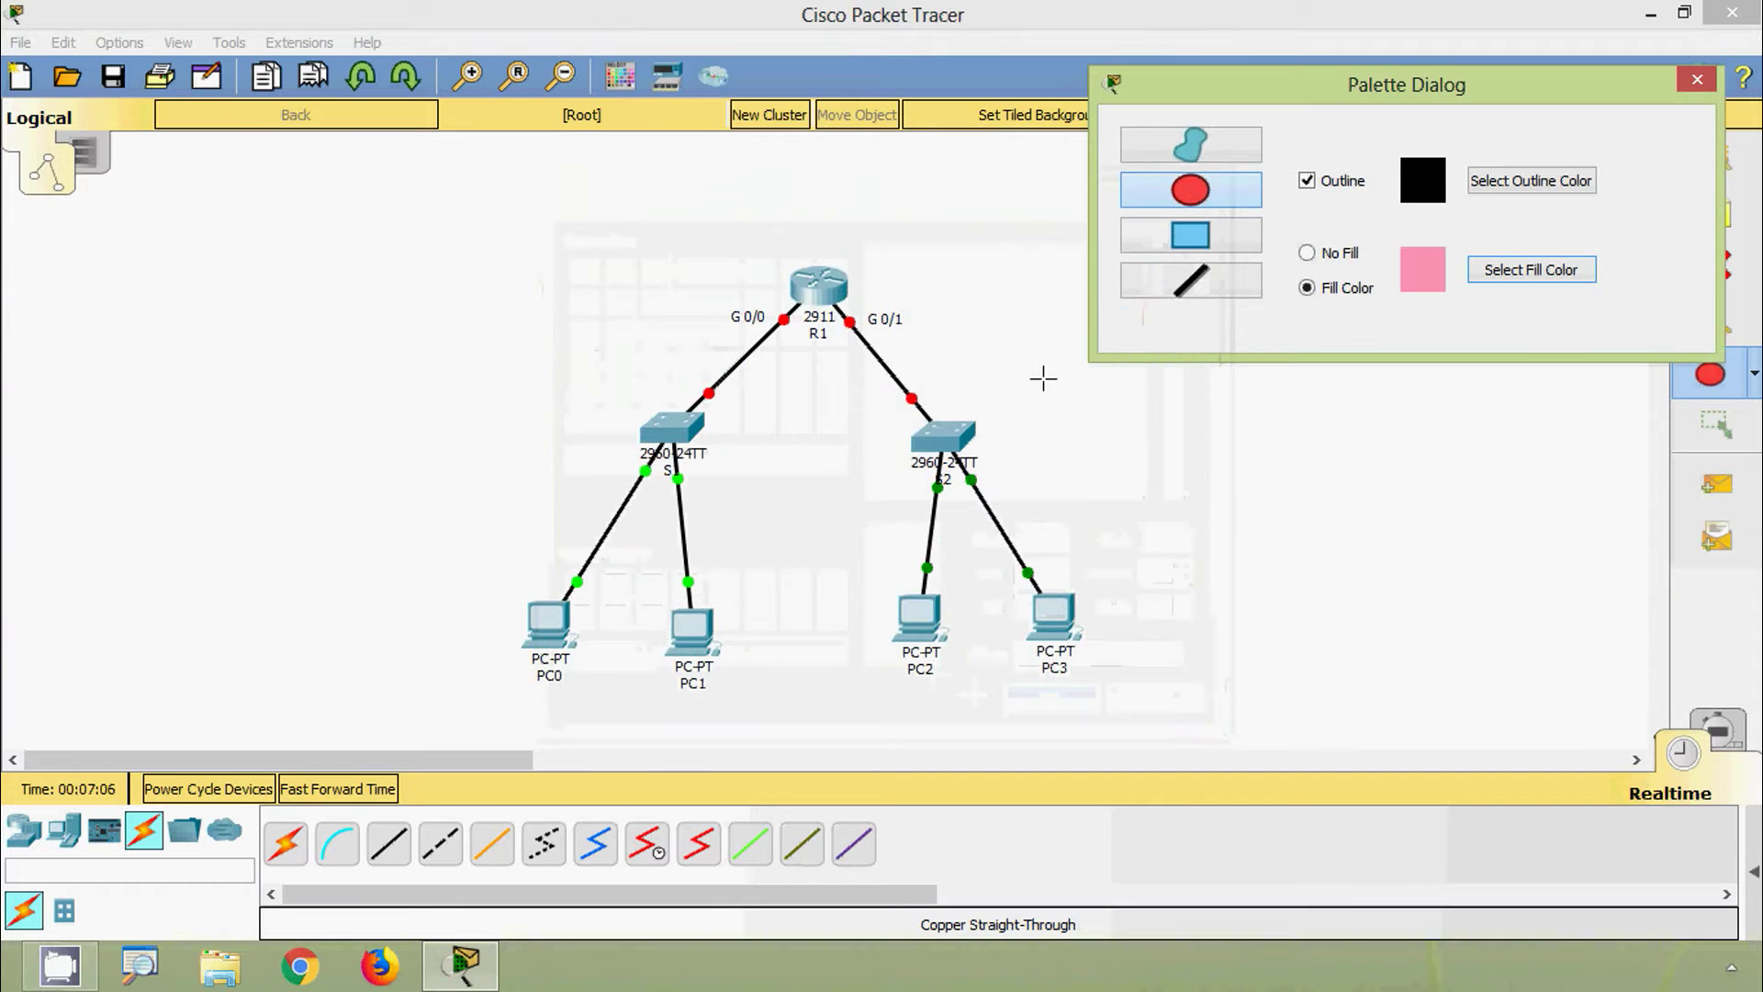
pyautogui.click(1191, 147)
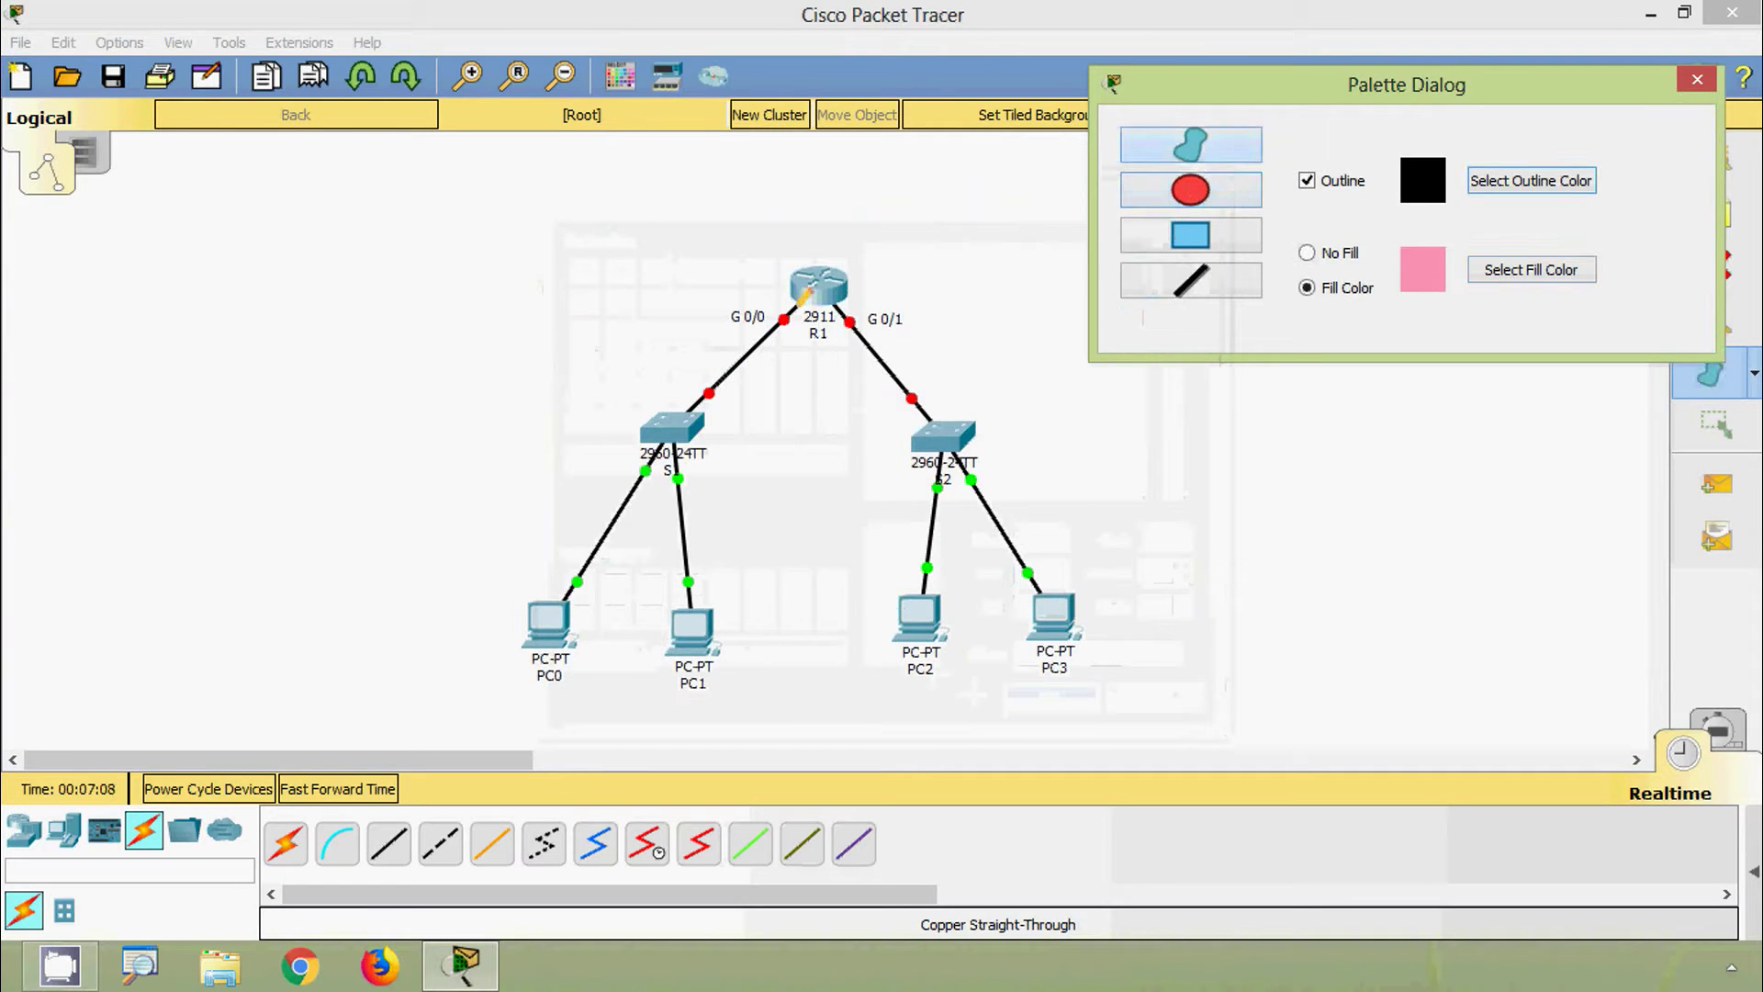
pyautogui.moveTo(801, 295)
pyautogui.mouseDown()
pyautogui.moveTo(679, 305)
pyautogui.moveTo(574, 418)
pyautogui.moveTo(523, 625)
pyautogui.moveTo(661, 706)
pyautogui.moveTo(735, 669)
pyautogui.moveTo(769, 615)
pyautogui.moveTo(797, 493)
pyautogui.moveTo(806, 342)
pyautogui.mouseUp()
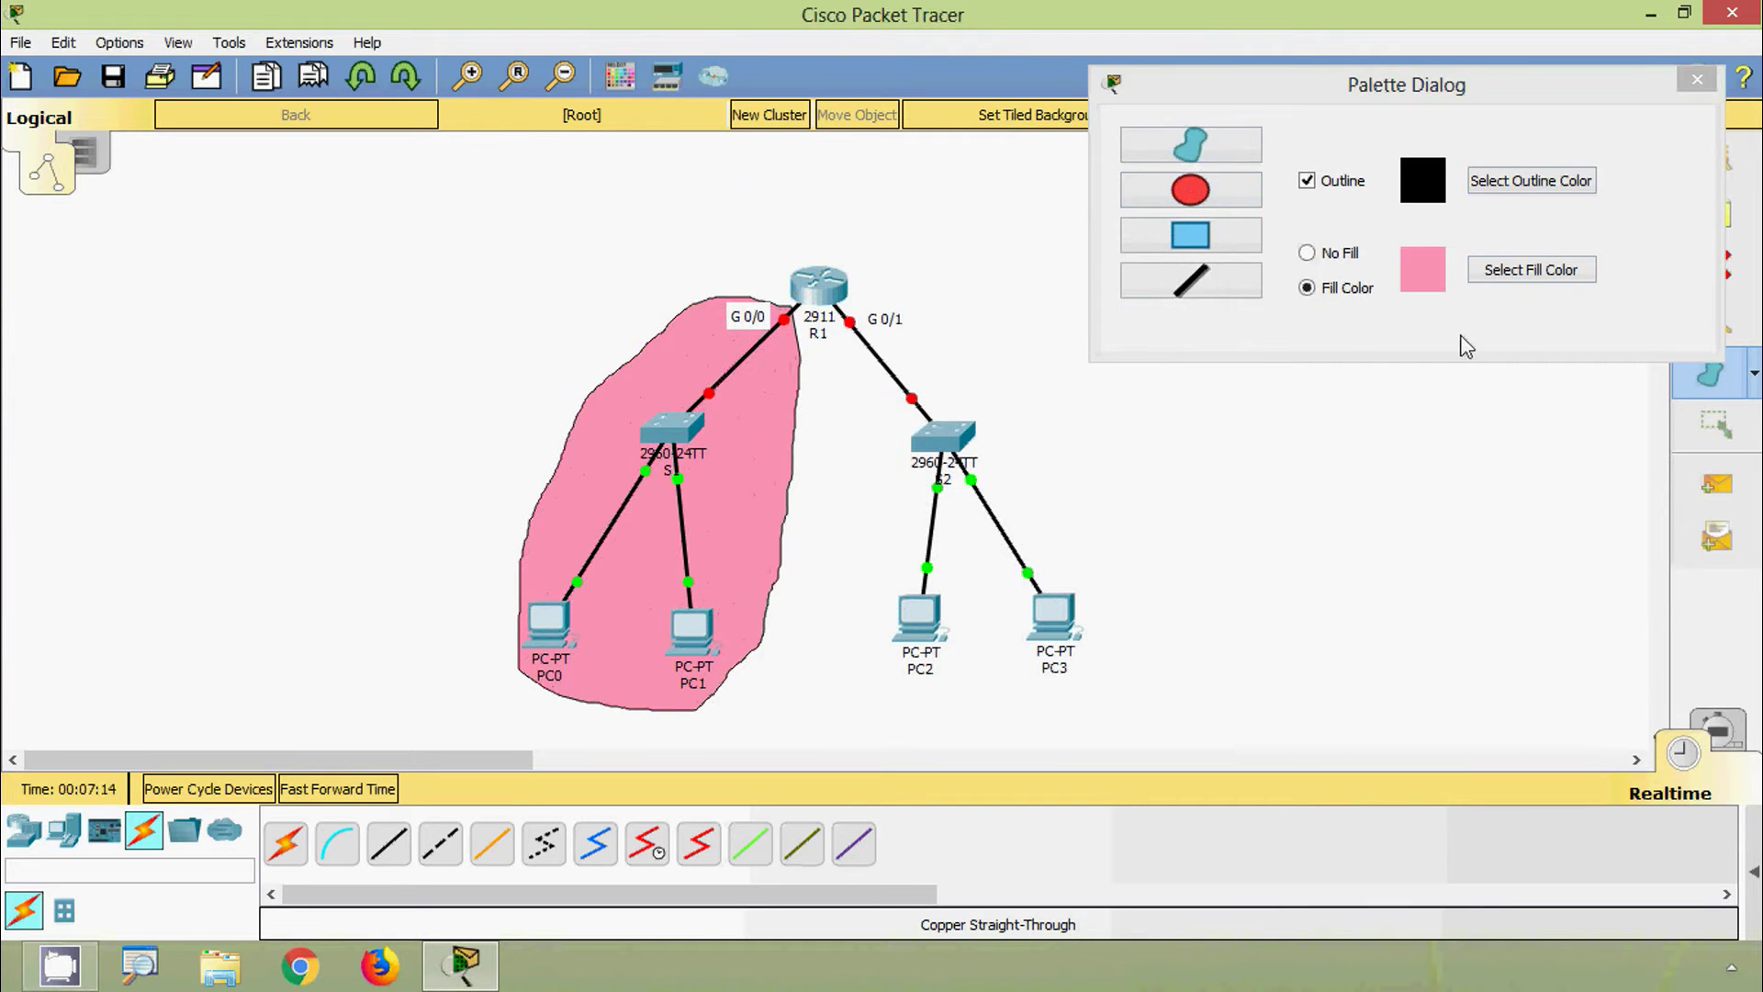
# Draw a freeform area filled with light purple #aaa2ff around the G 0/1 link, S2, PC2 and PC3
pyautogui.click(1527, 269)
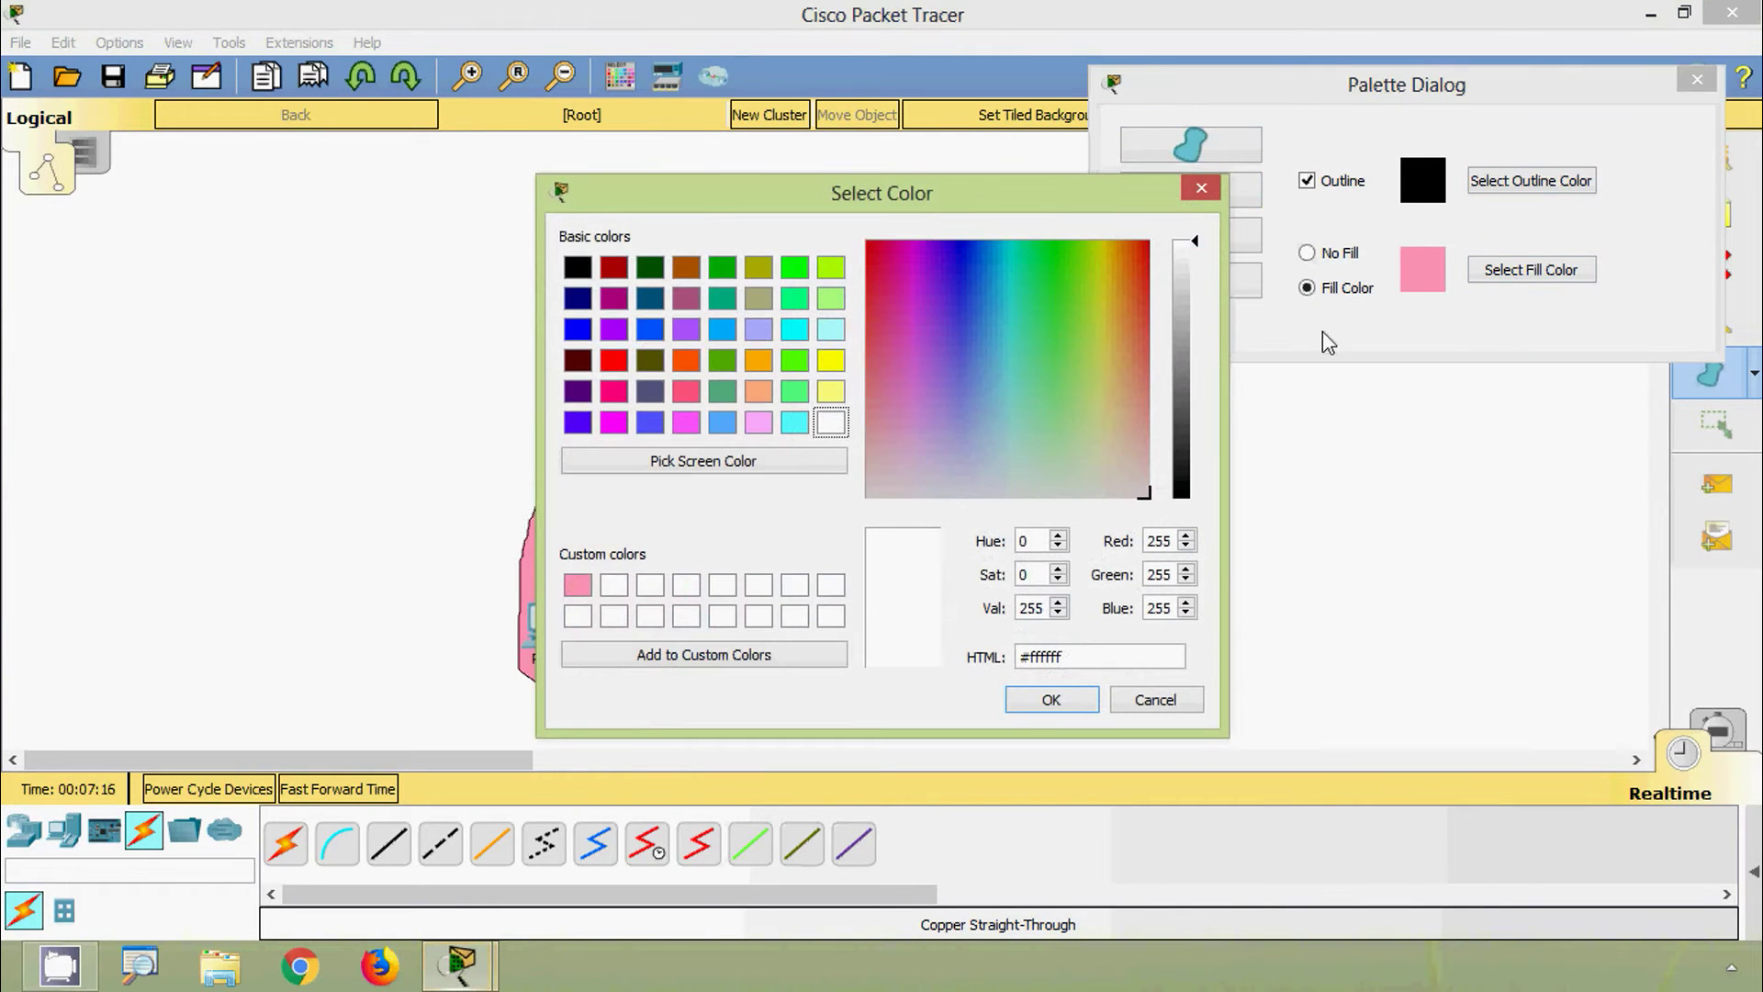
pyautogui.click(625, 586)
pyautogui.moveTo(955, 427); pyautogui.dragTo(955, 405)
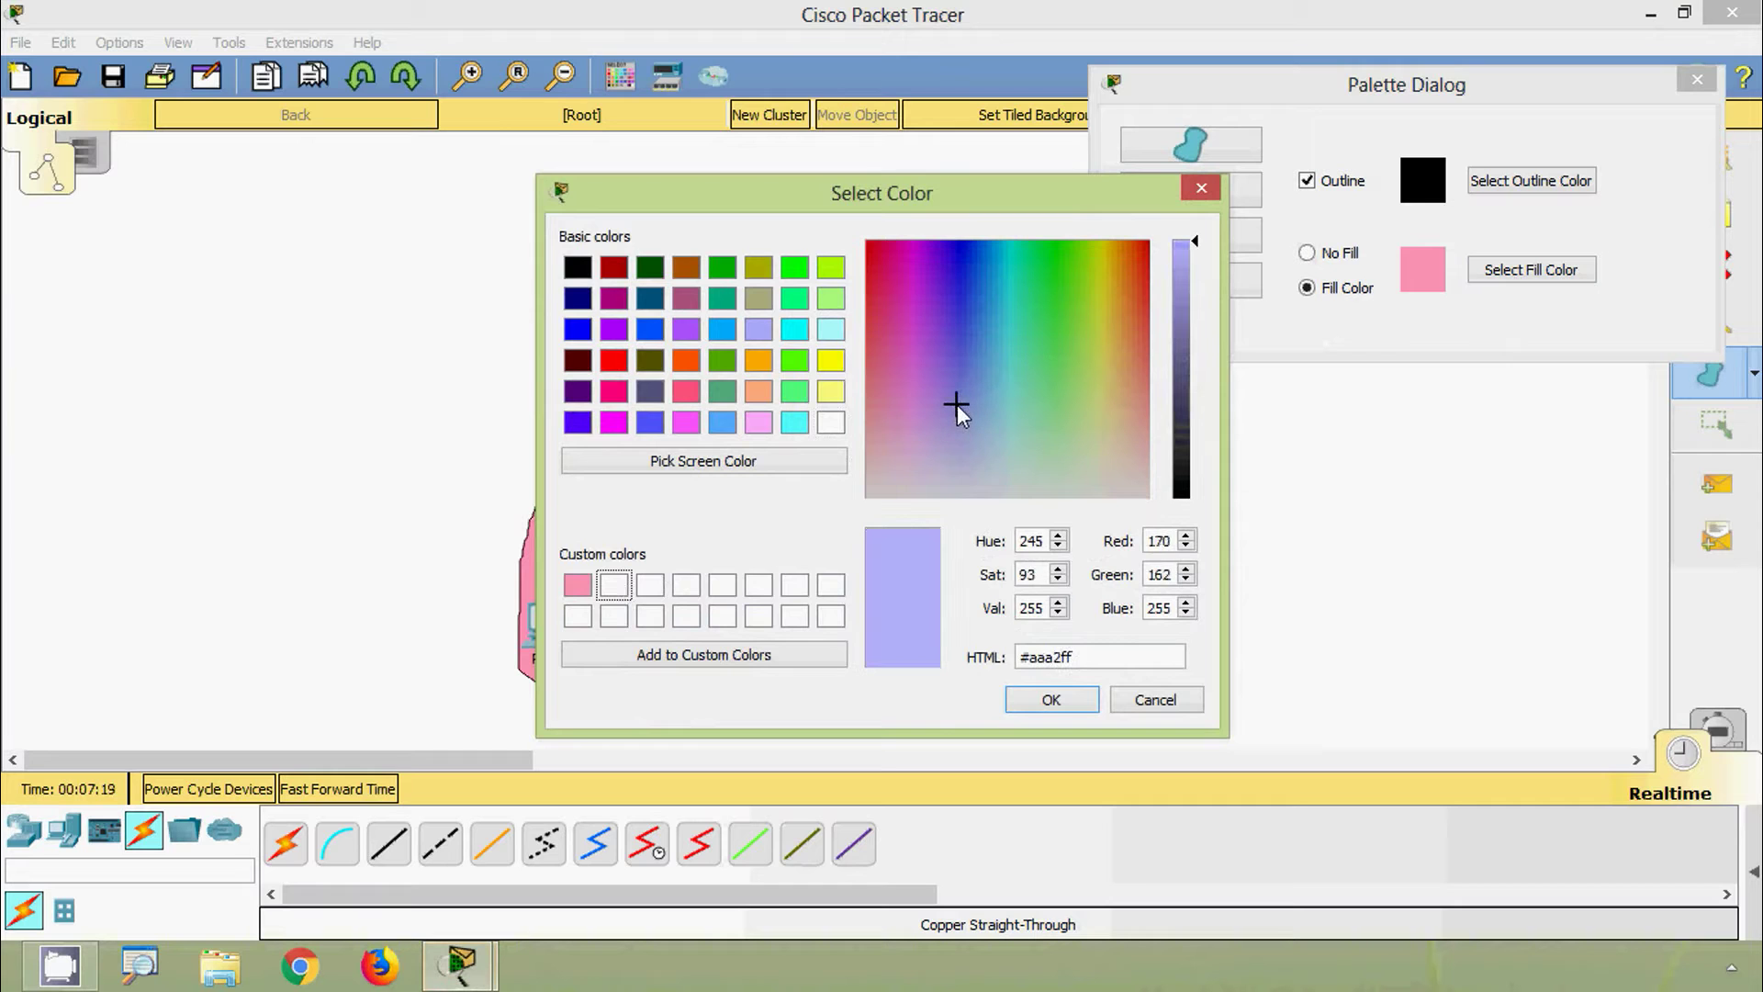
pyautogui.click(1046, 702)
pyautogui.moveTo(1363, 101); pyautogui.dragTo(1427, 96)
pyautogui.click(1314, 144)
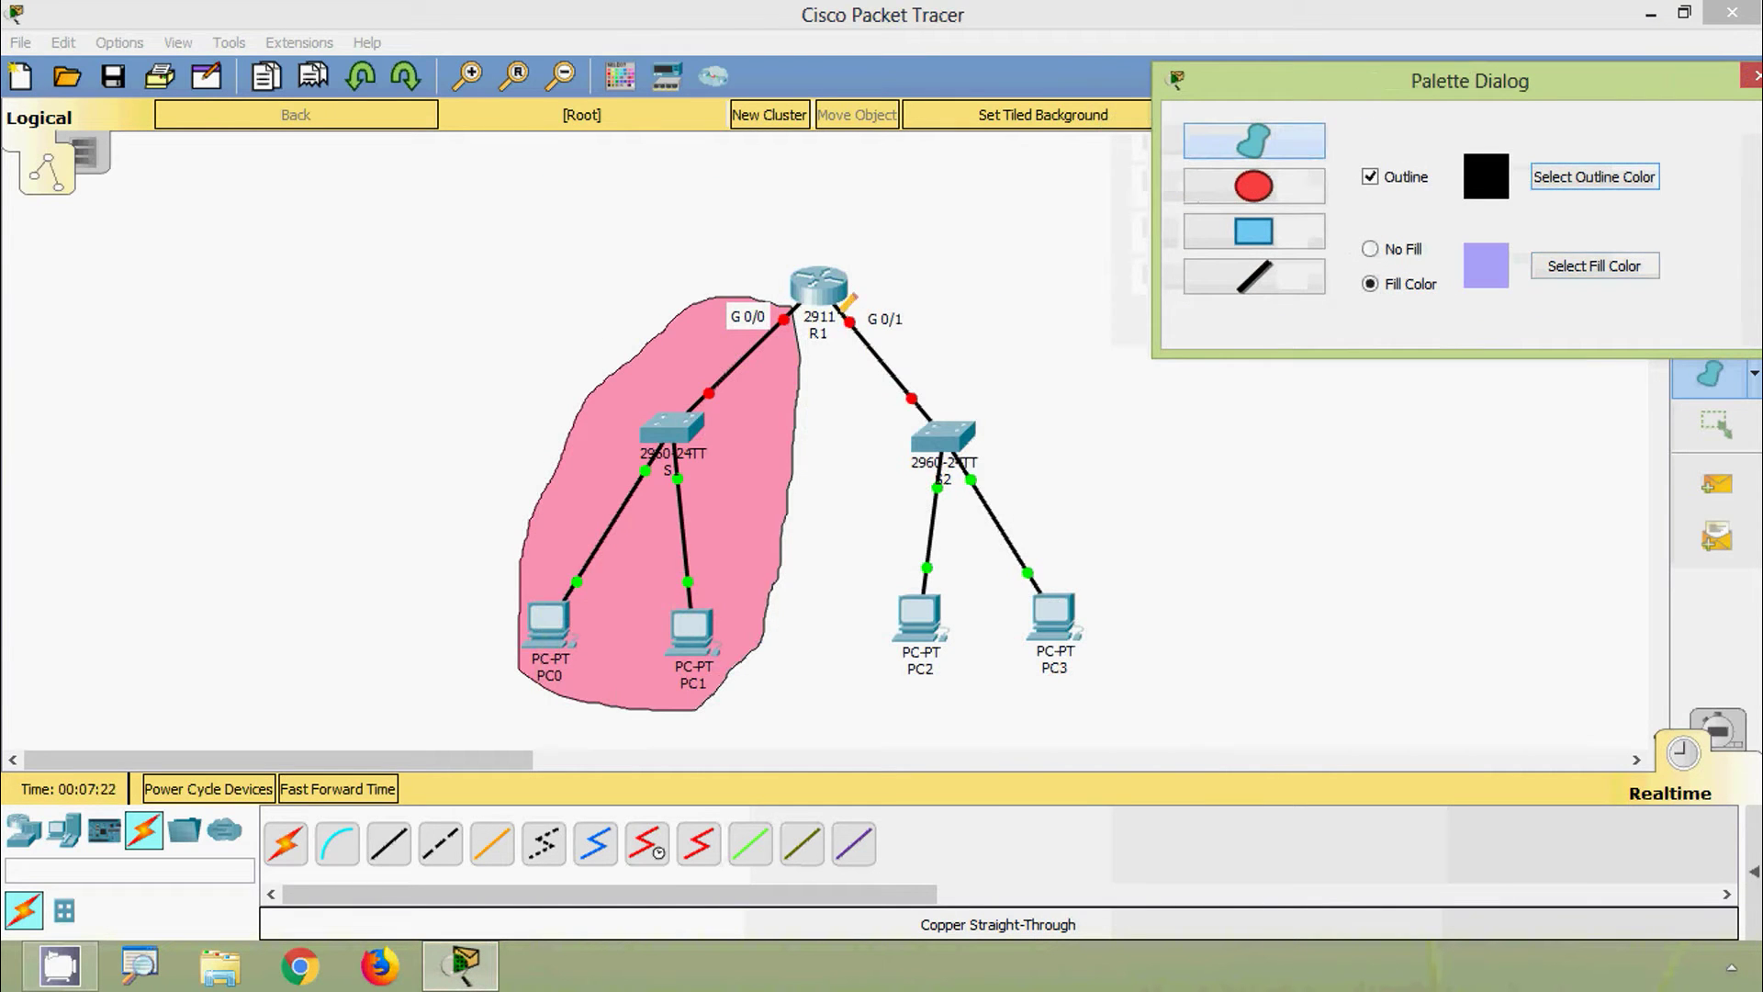
pyautogui.moveTo(843, 308)
pyautogui.mouseDown()
pyautogui.moveTo(840, 552)
pyautogui.moveTo(904, 689)
pyautogui.moveTo(988, 731)
pyautogui.moveTo(1054, 736)
pyautogui.moveTo(1132, 701)
pyautogui.moveTo(1149, 589)
pyautogui.moveTo(1135, 520)
pyautogui.moveTo(1059, 413)
pyautogui.moveTo(916, 320)
pyautogui.mouseUp()
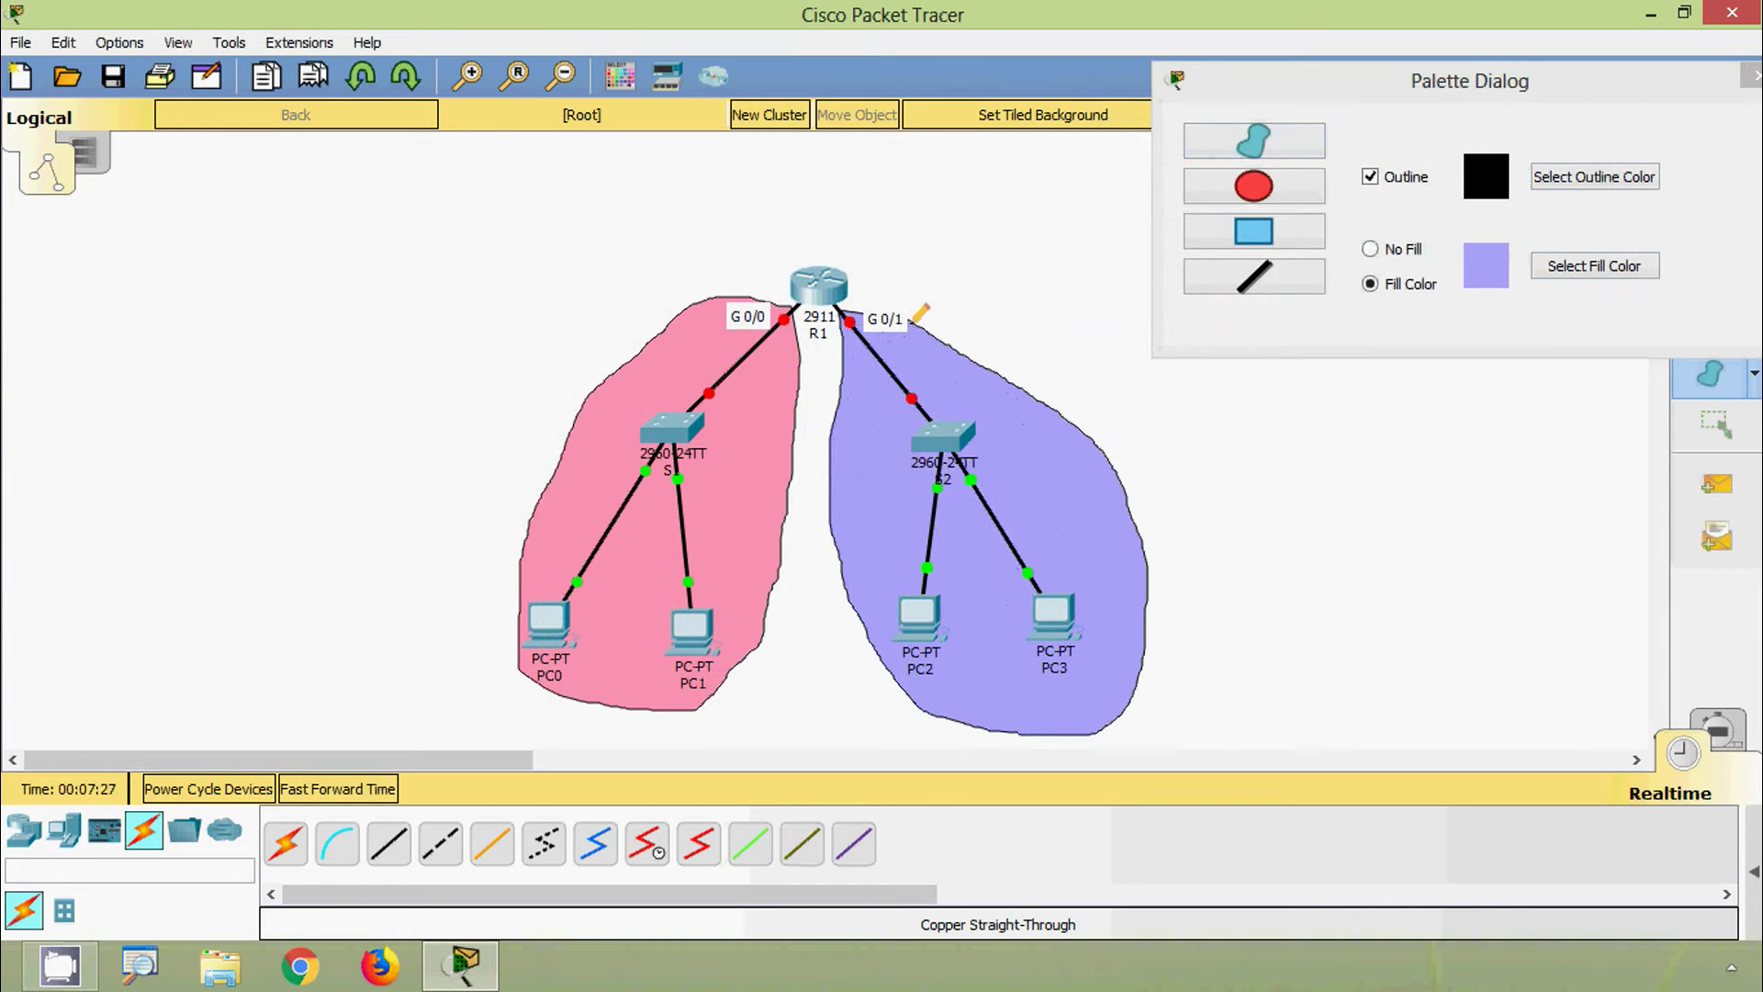
pyautogui.click(1745, 76)
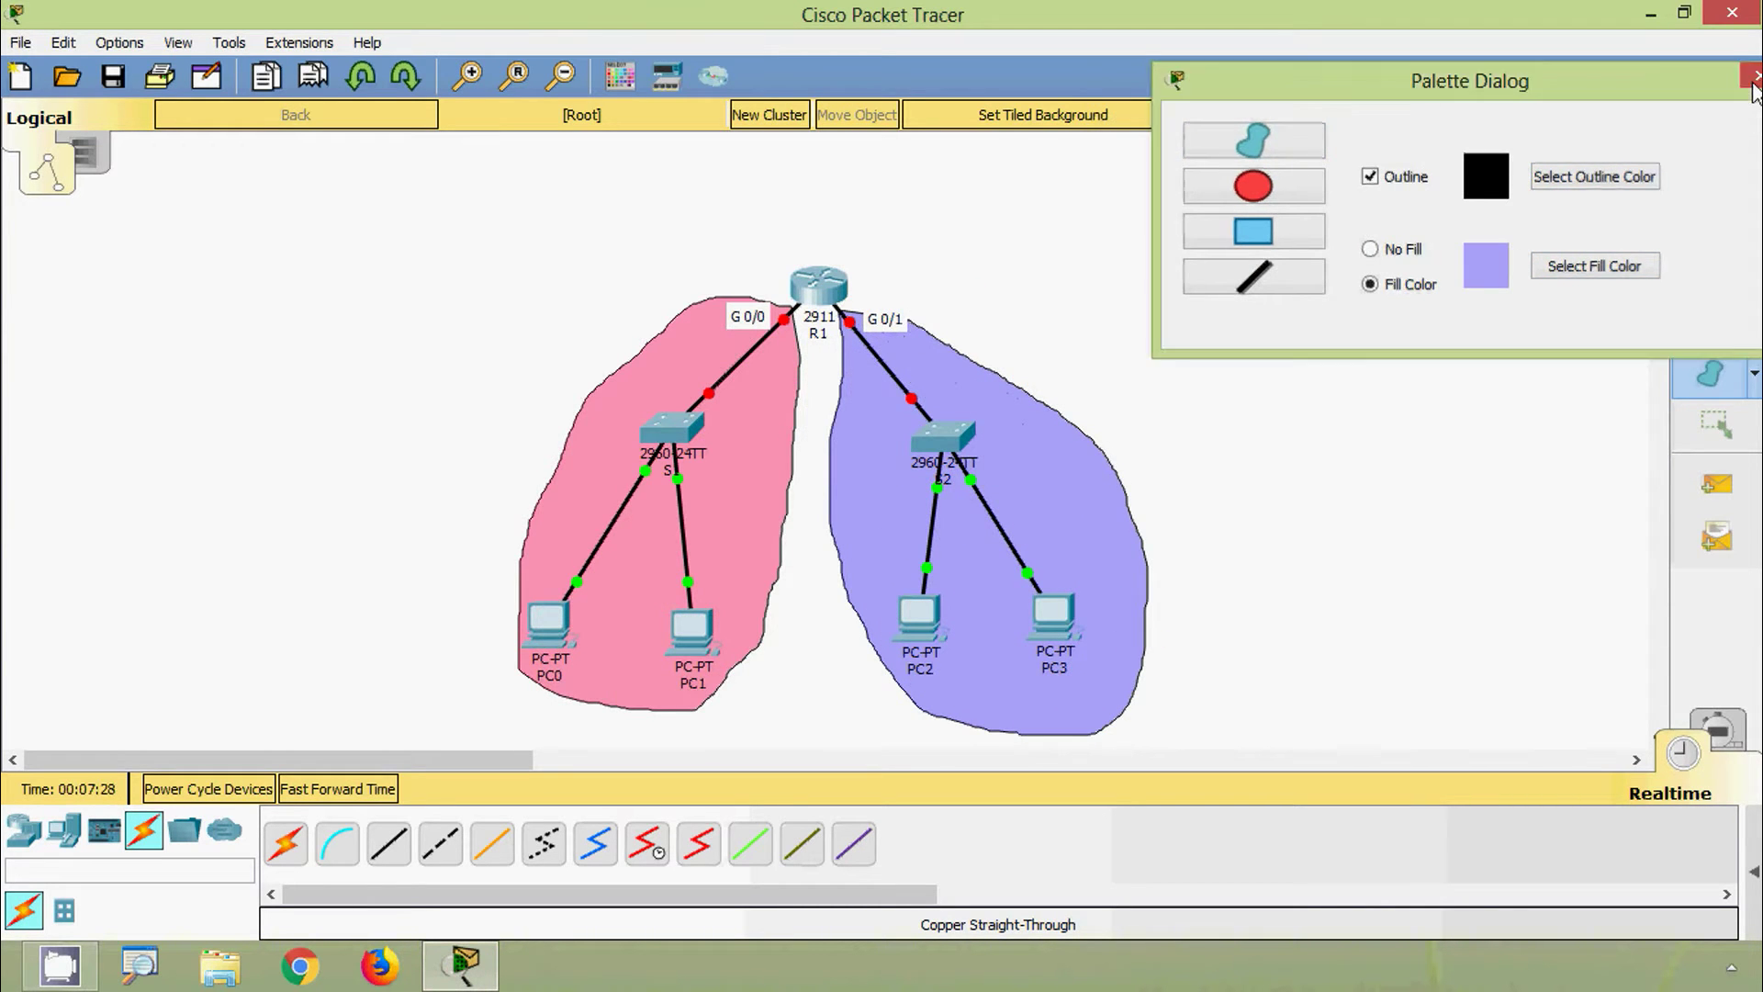
pyautogui.click(1716, 158)
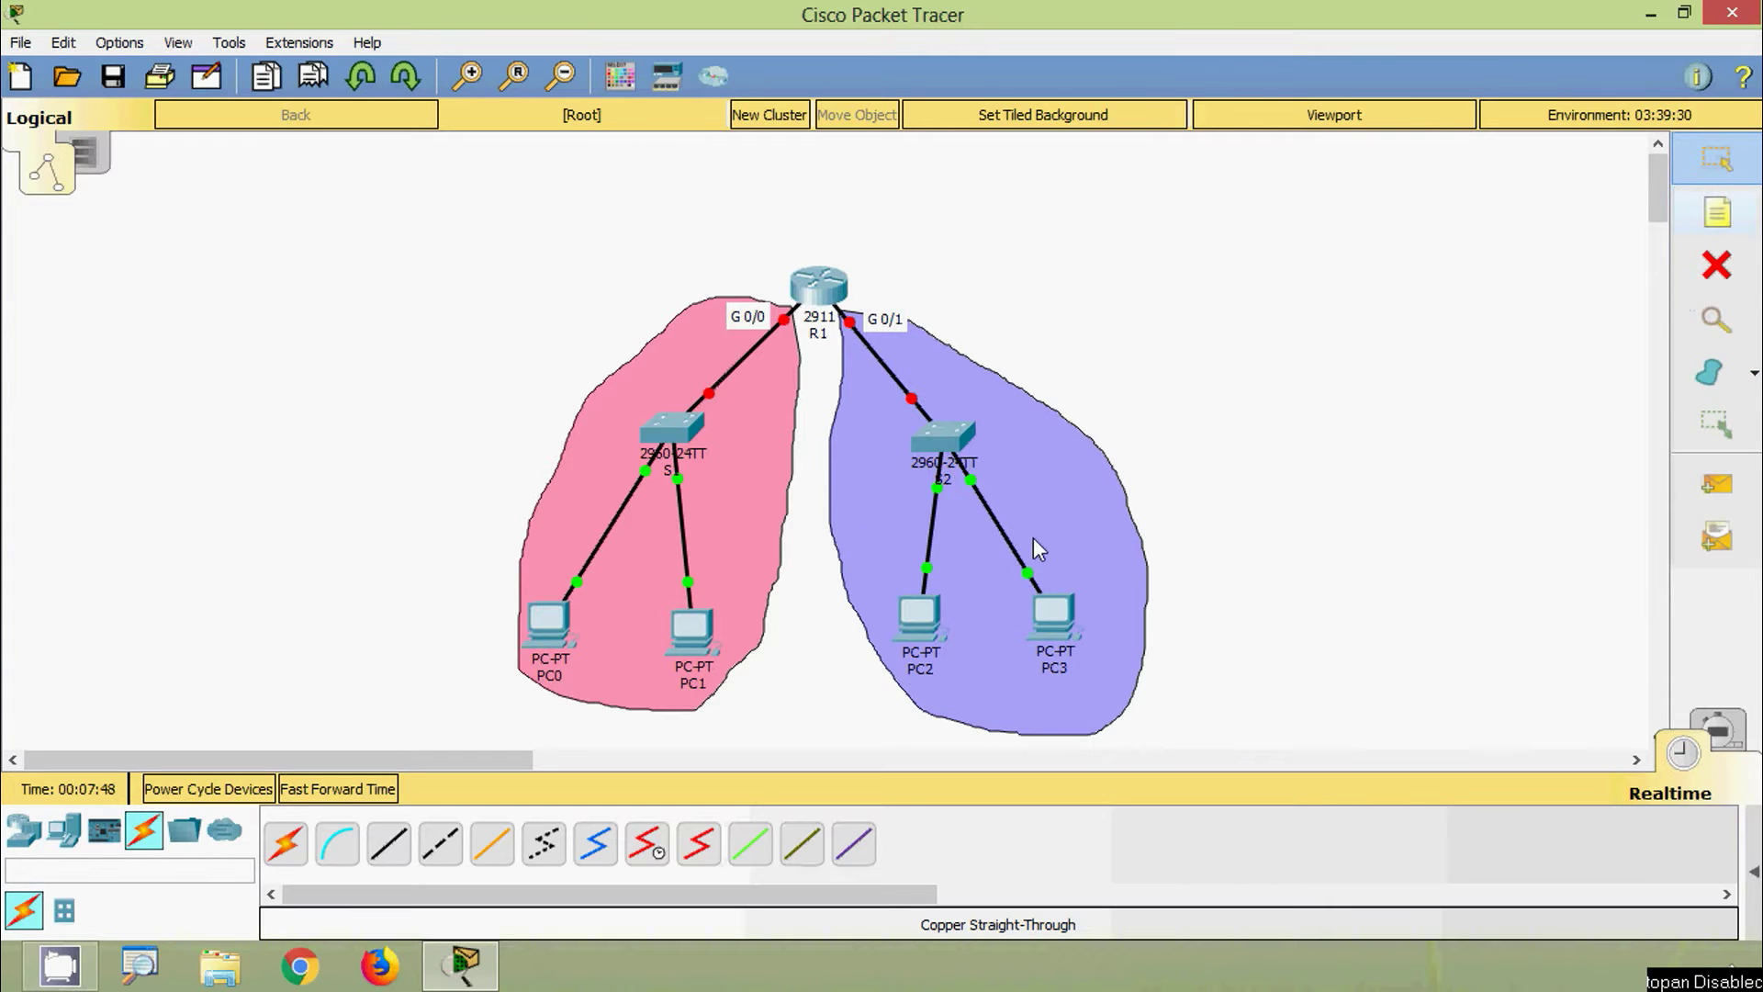
# Draw a wide, short rectangle filled with pink #ff97b3 in the empty space left of the topology
pyautogui.click(1710, 372)
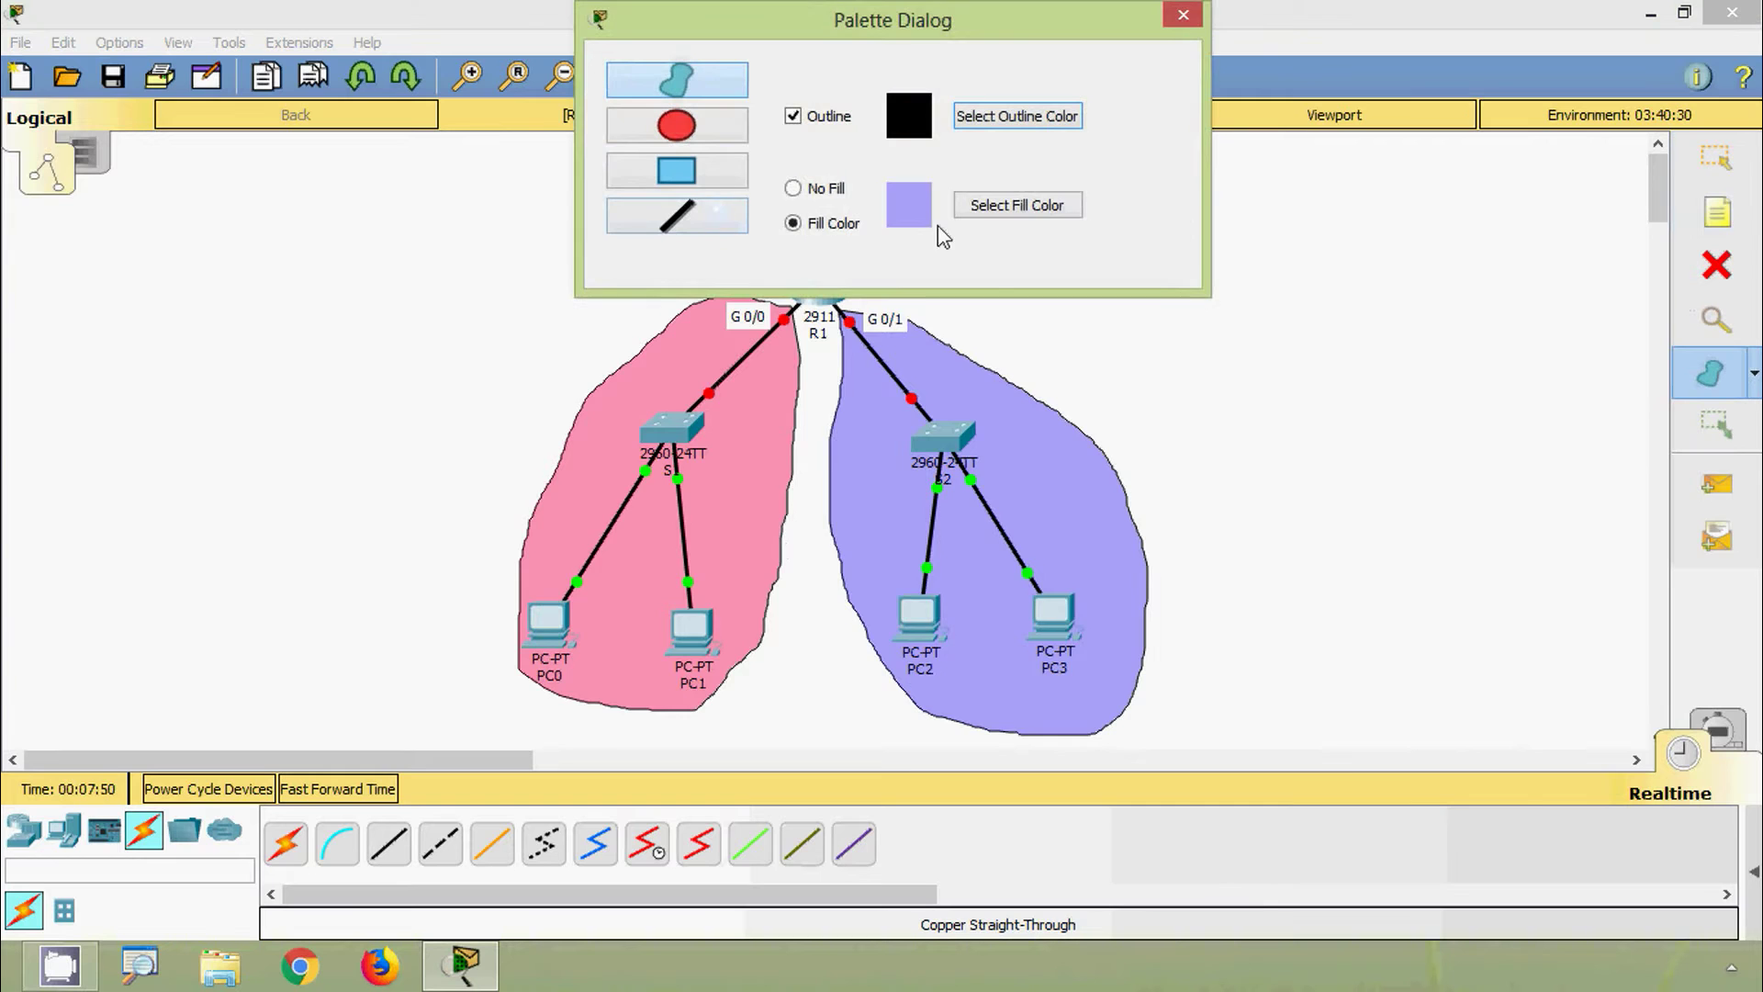
pyautogui.click(999, 220)
pyautogui.click(578, 585)
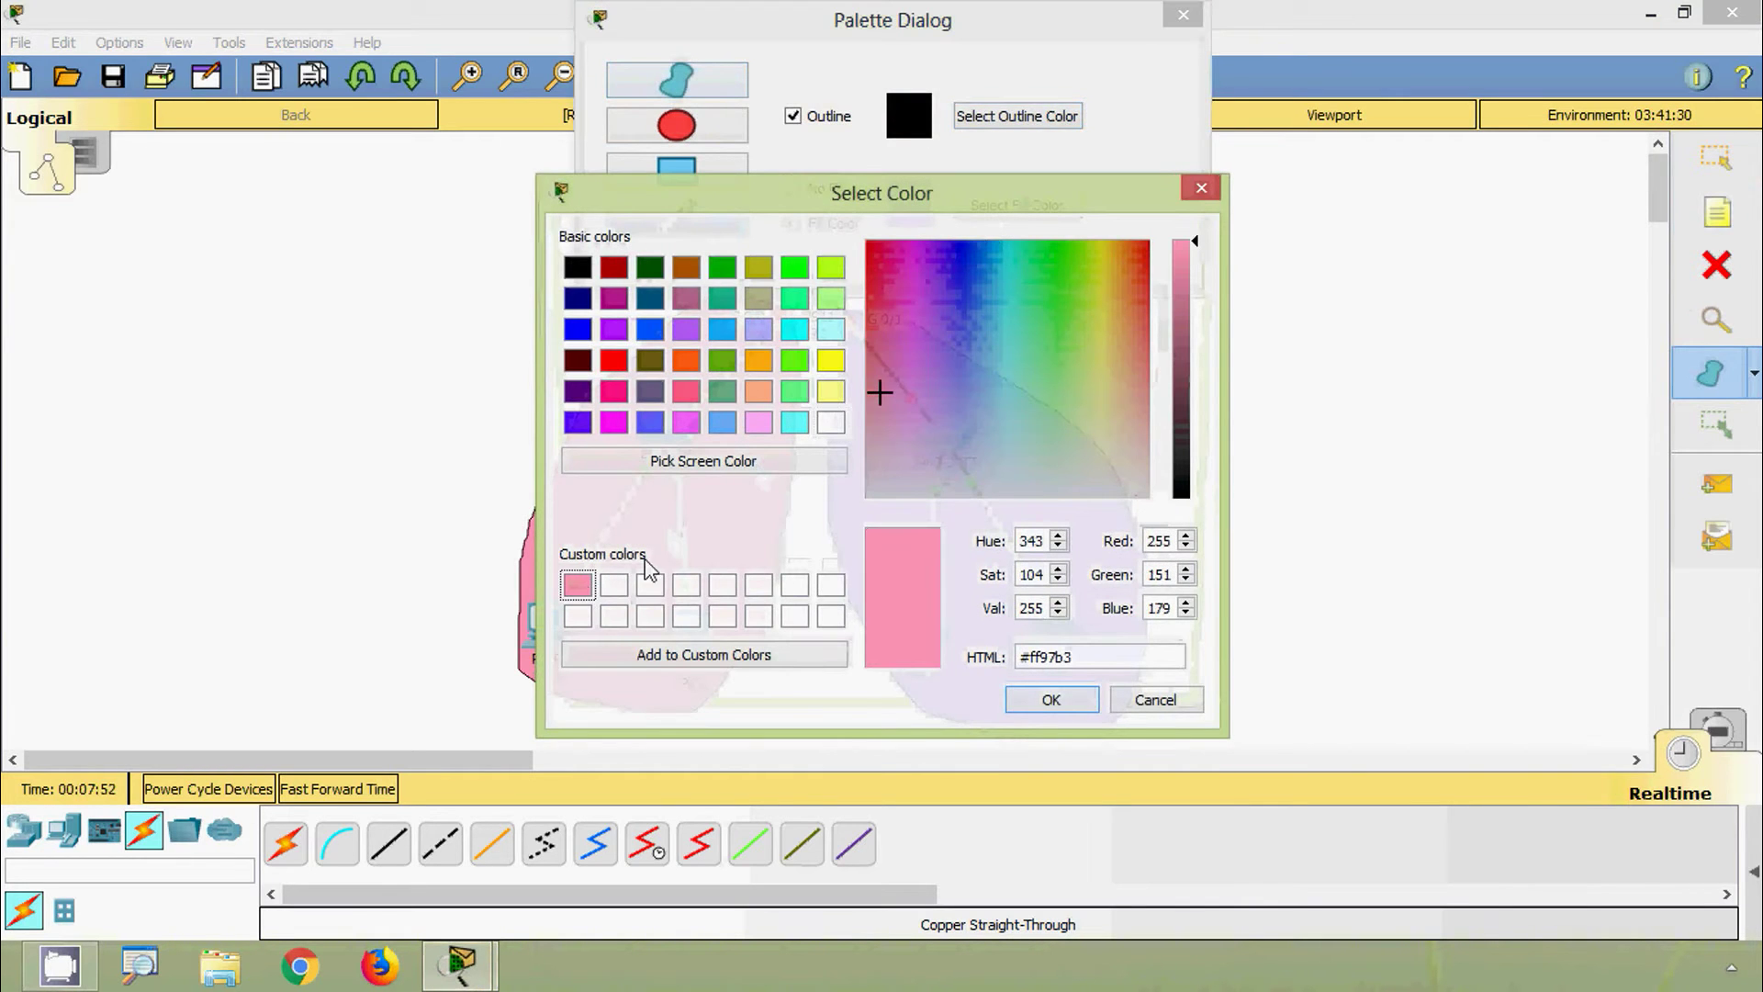
pyautogui.click(1025, 700)
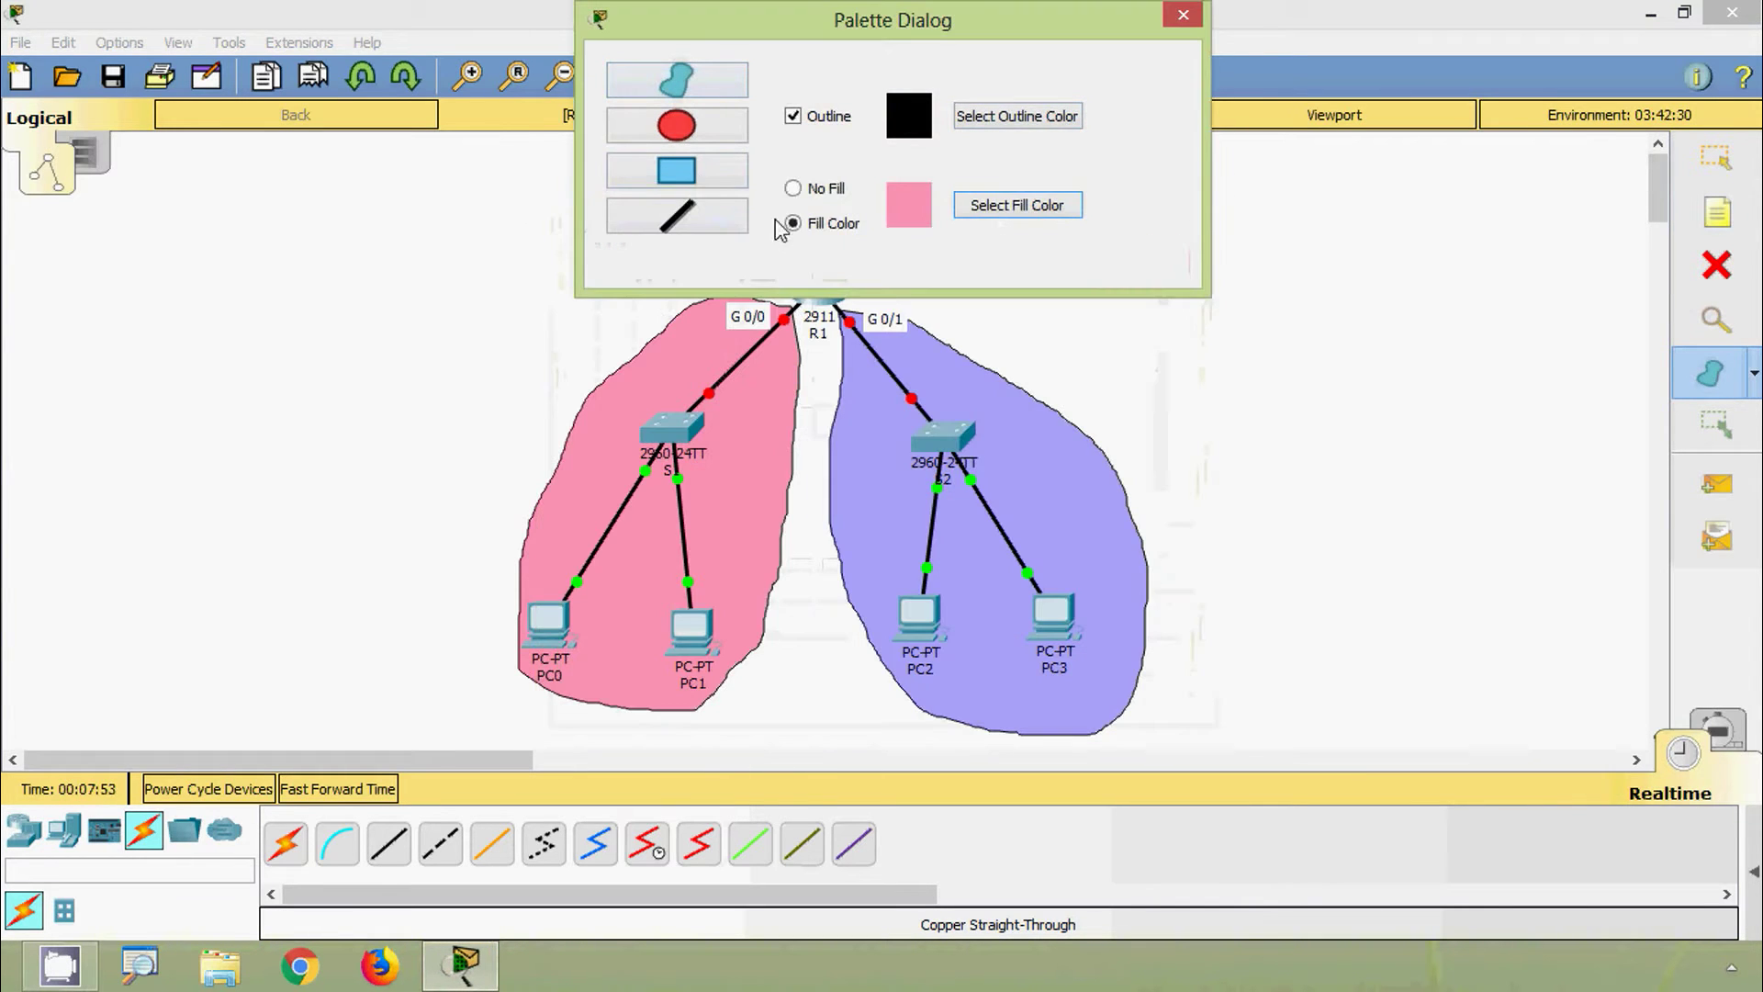
pyautogui.click(702, 184)
pyautogui.moveTo(66, 310); pyautogui.dragTo(316, 364)
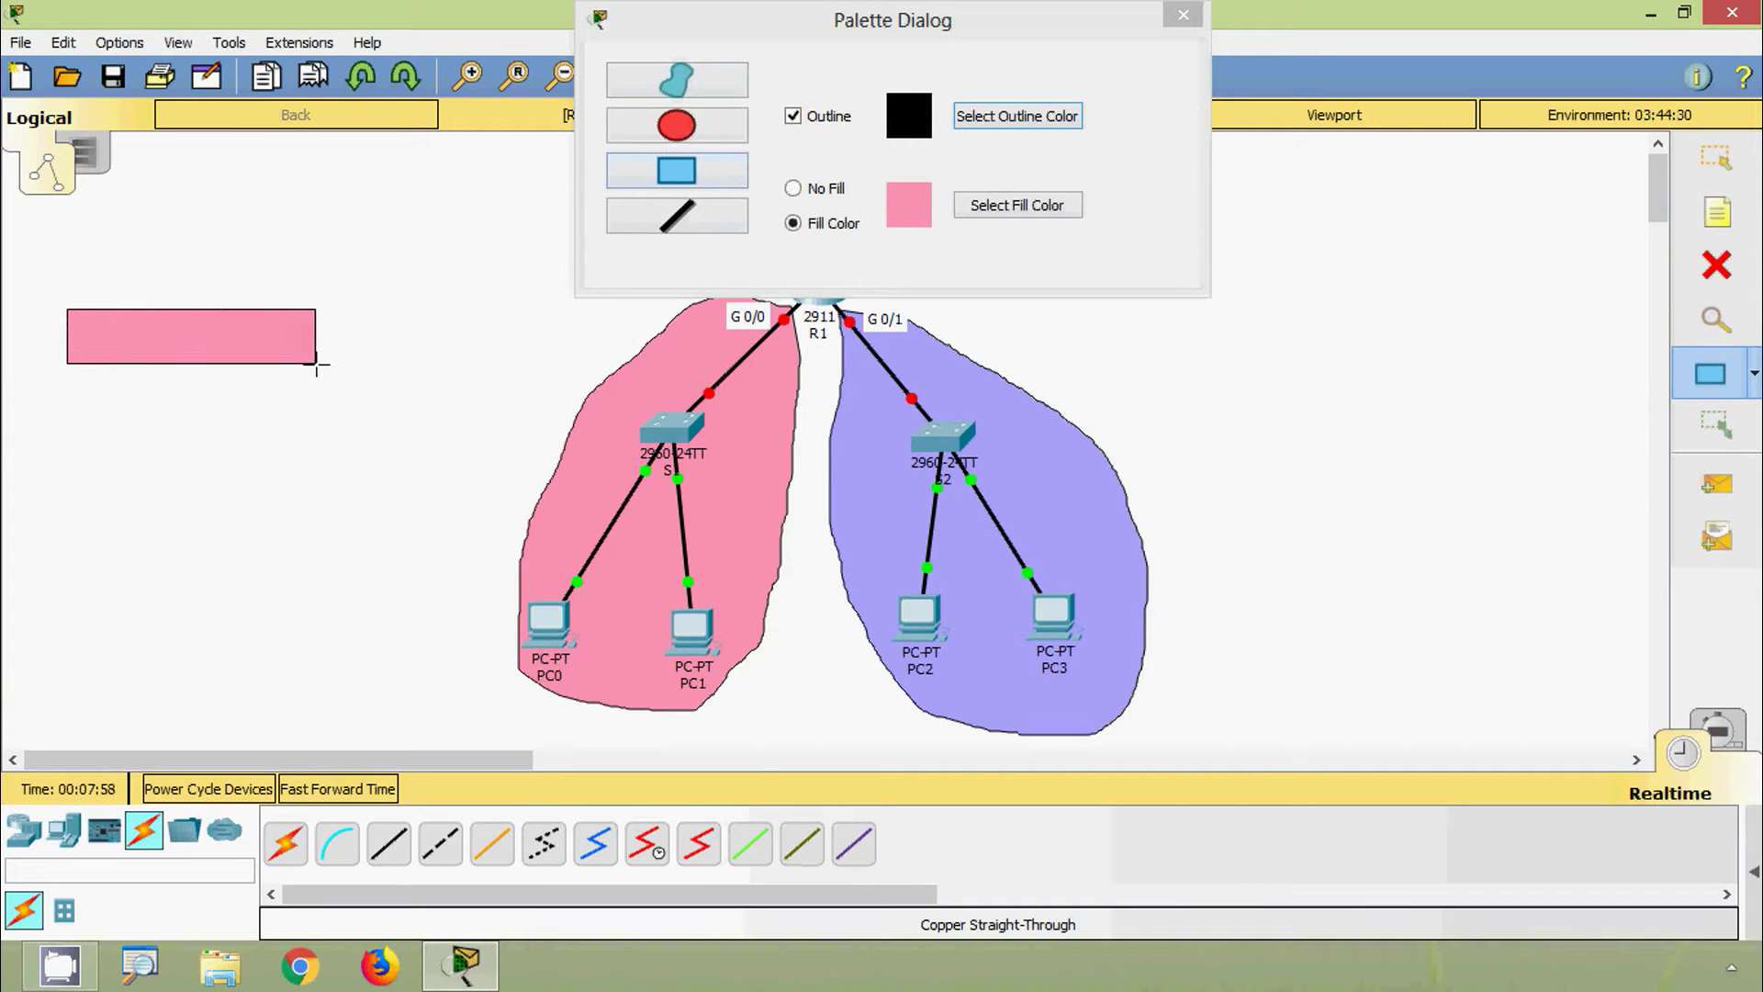
# Draw a matching rectangle filled with light blue #a4a9ff directly below the pink rectangle and finish drawing shapes
pyautogui.click(1005, 206)
pyautogui.click(964, 460)
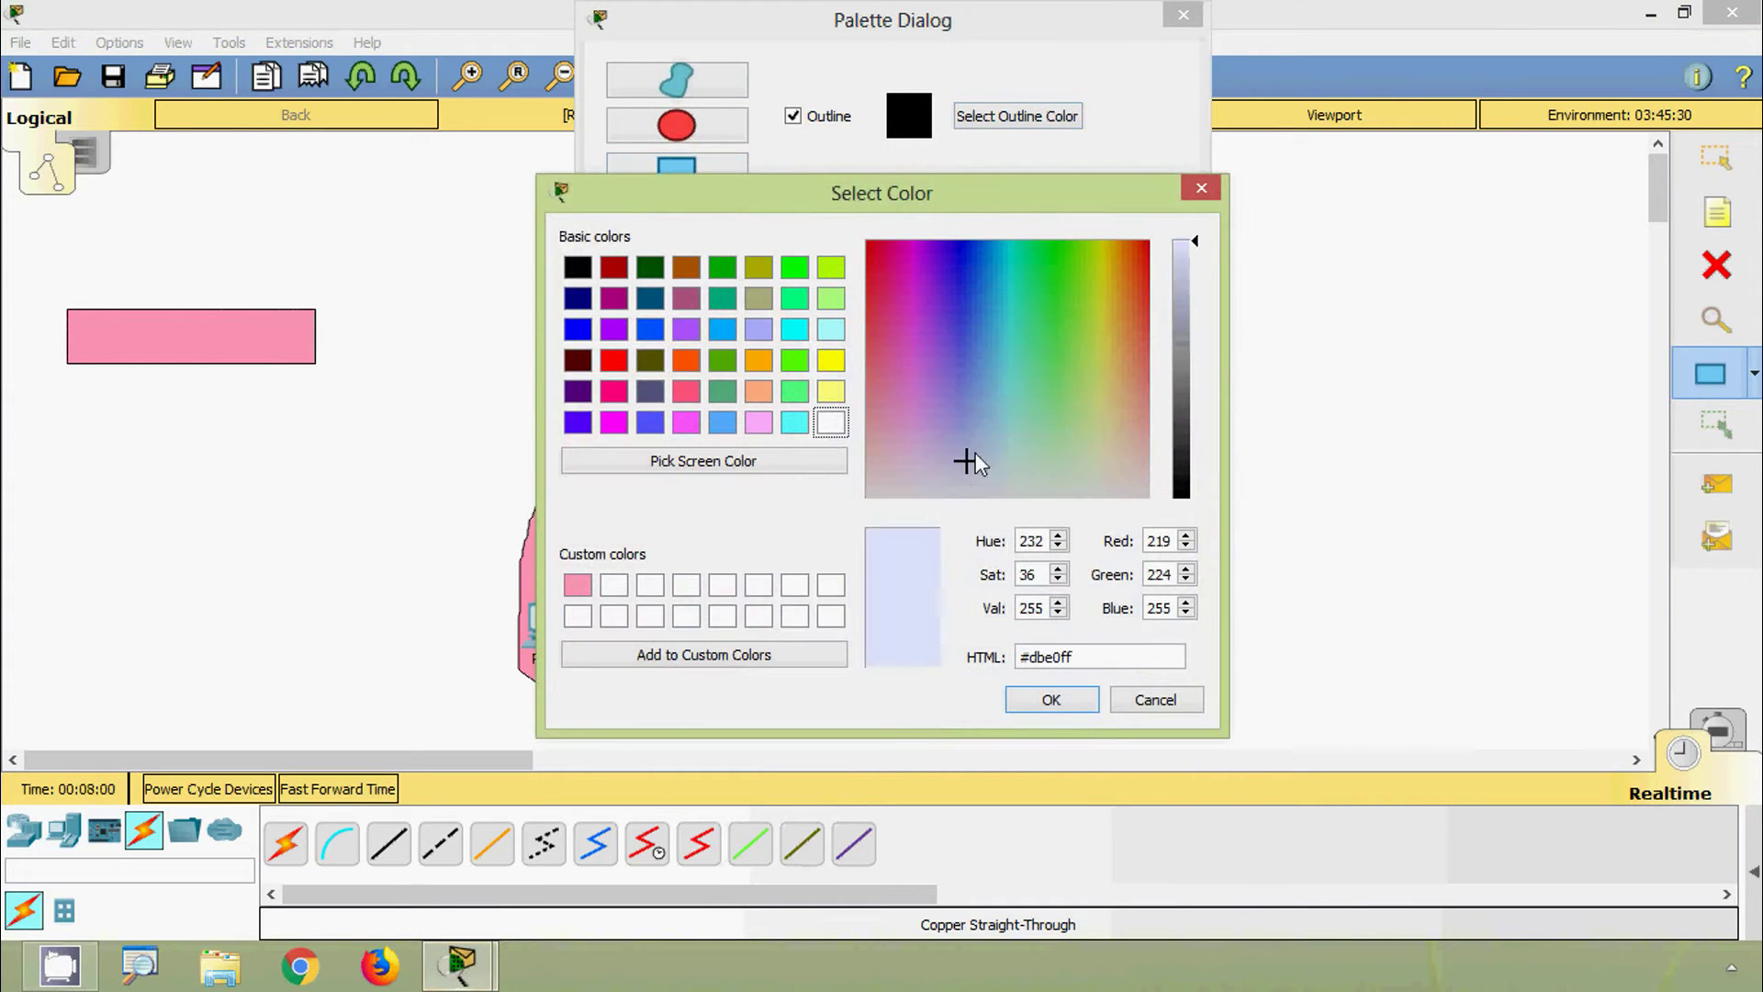
pyautogui.moveTo(964, 460); pyautogui.dragTo(961, 405)
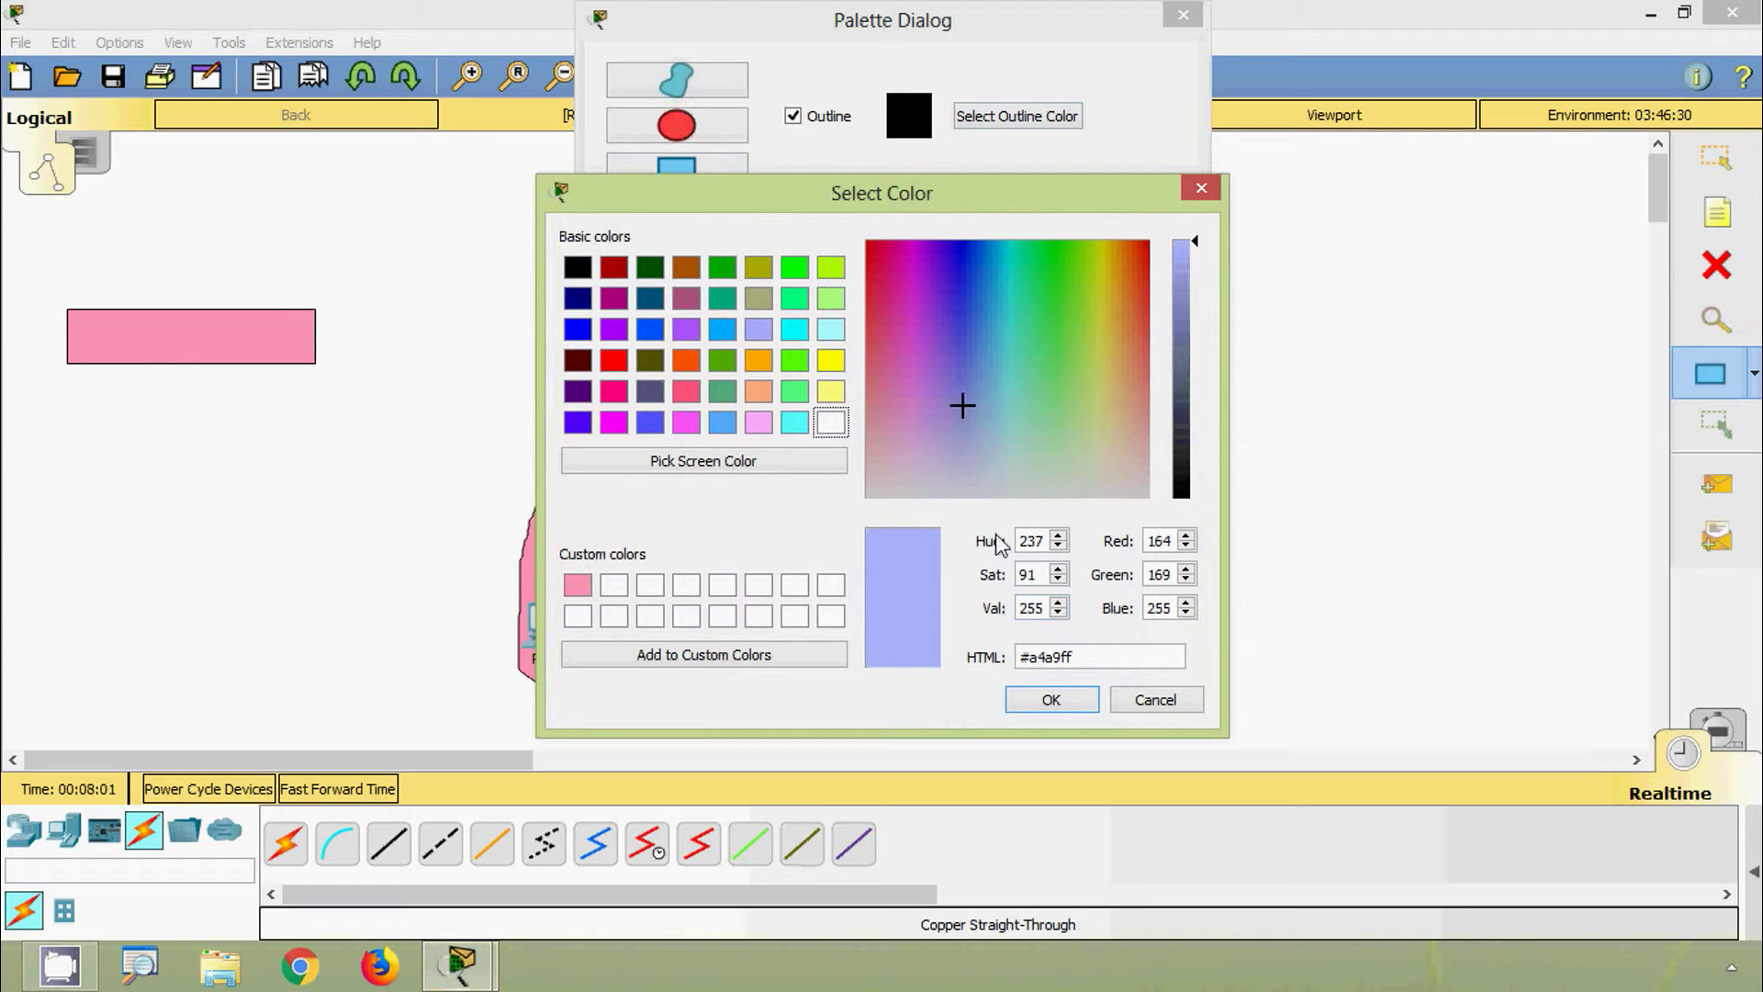
pyautogui.click(1043, 700)
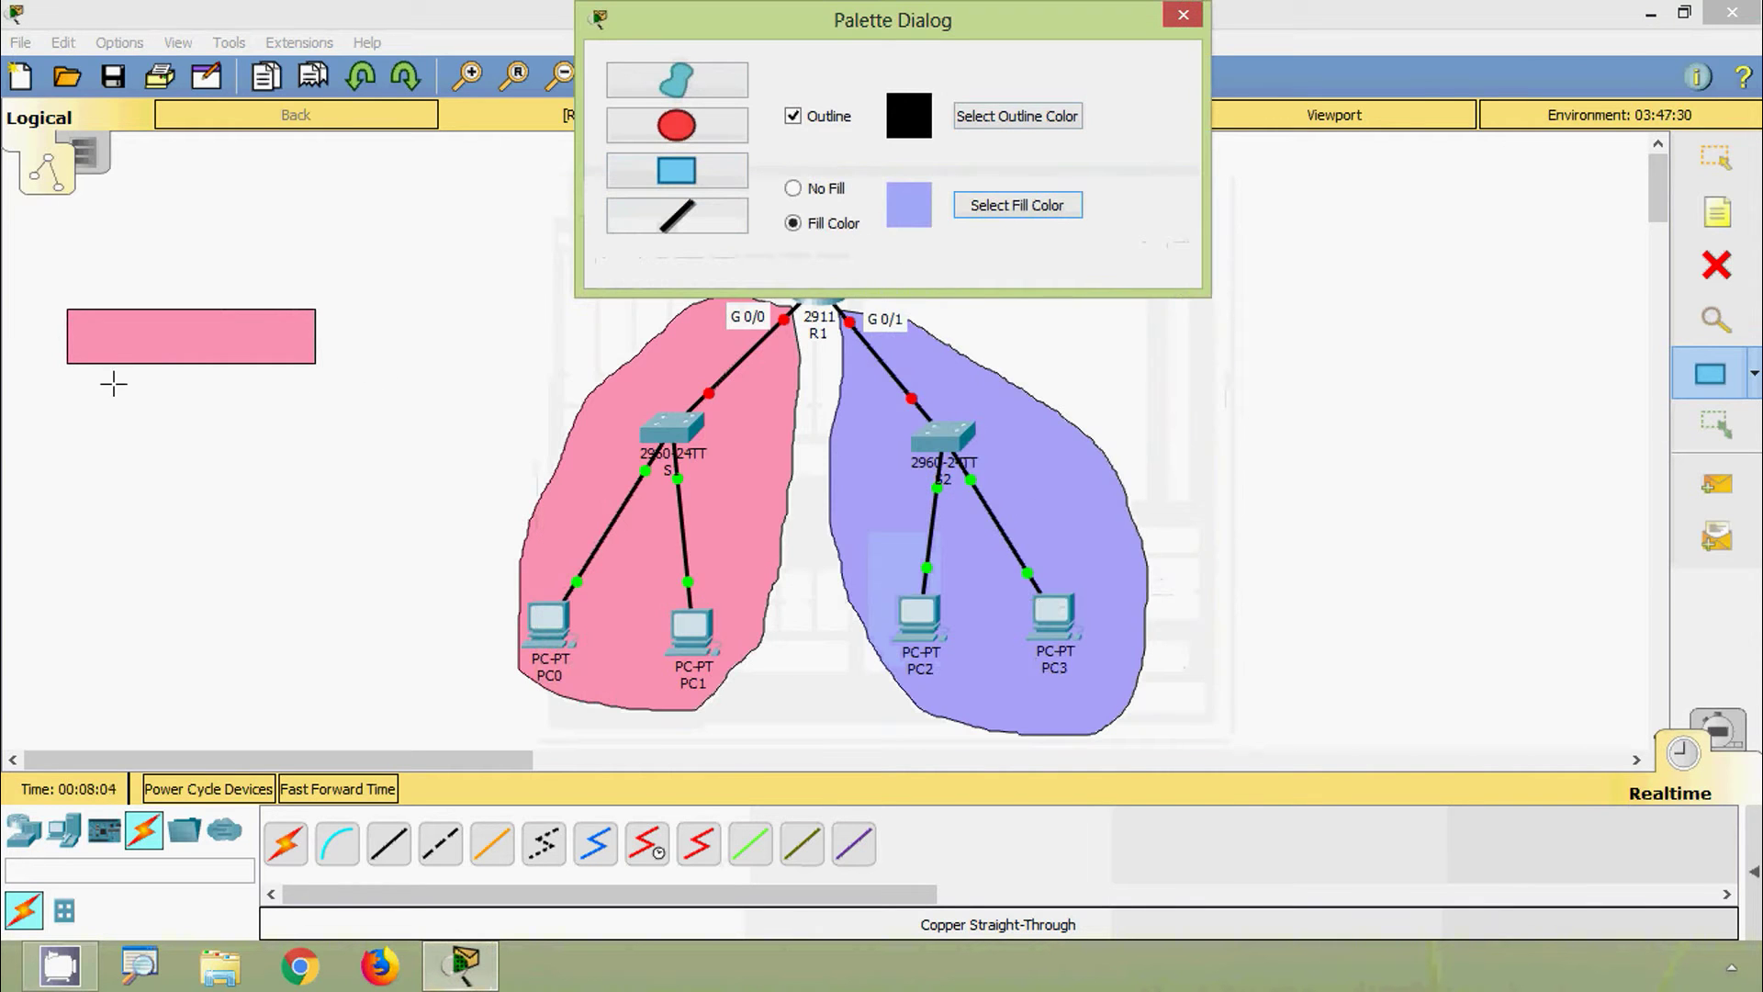
pyautogui.moveTo(64, 384)
pyautogui.mouseDown()
pyautogui.moveTo(101, 410)
pyautogui.moveTo(315, 435)
pyautogui.mouseUp()
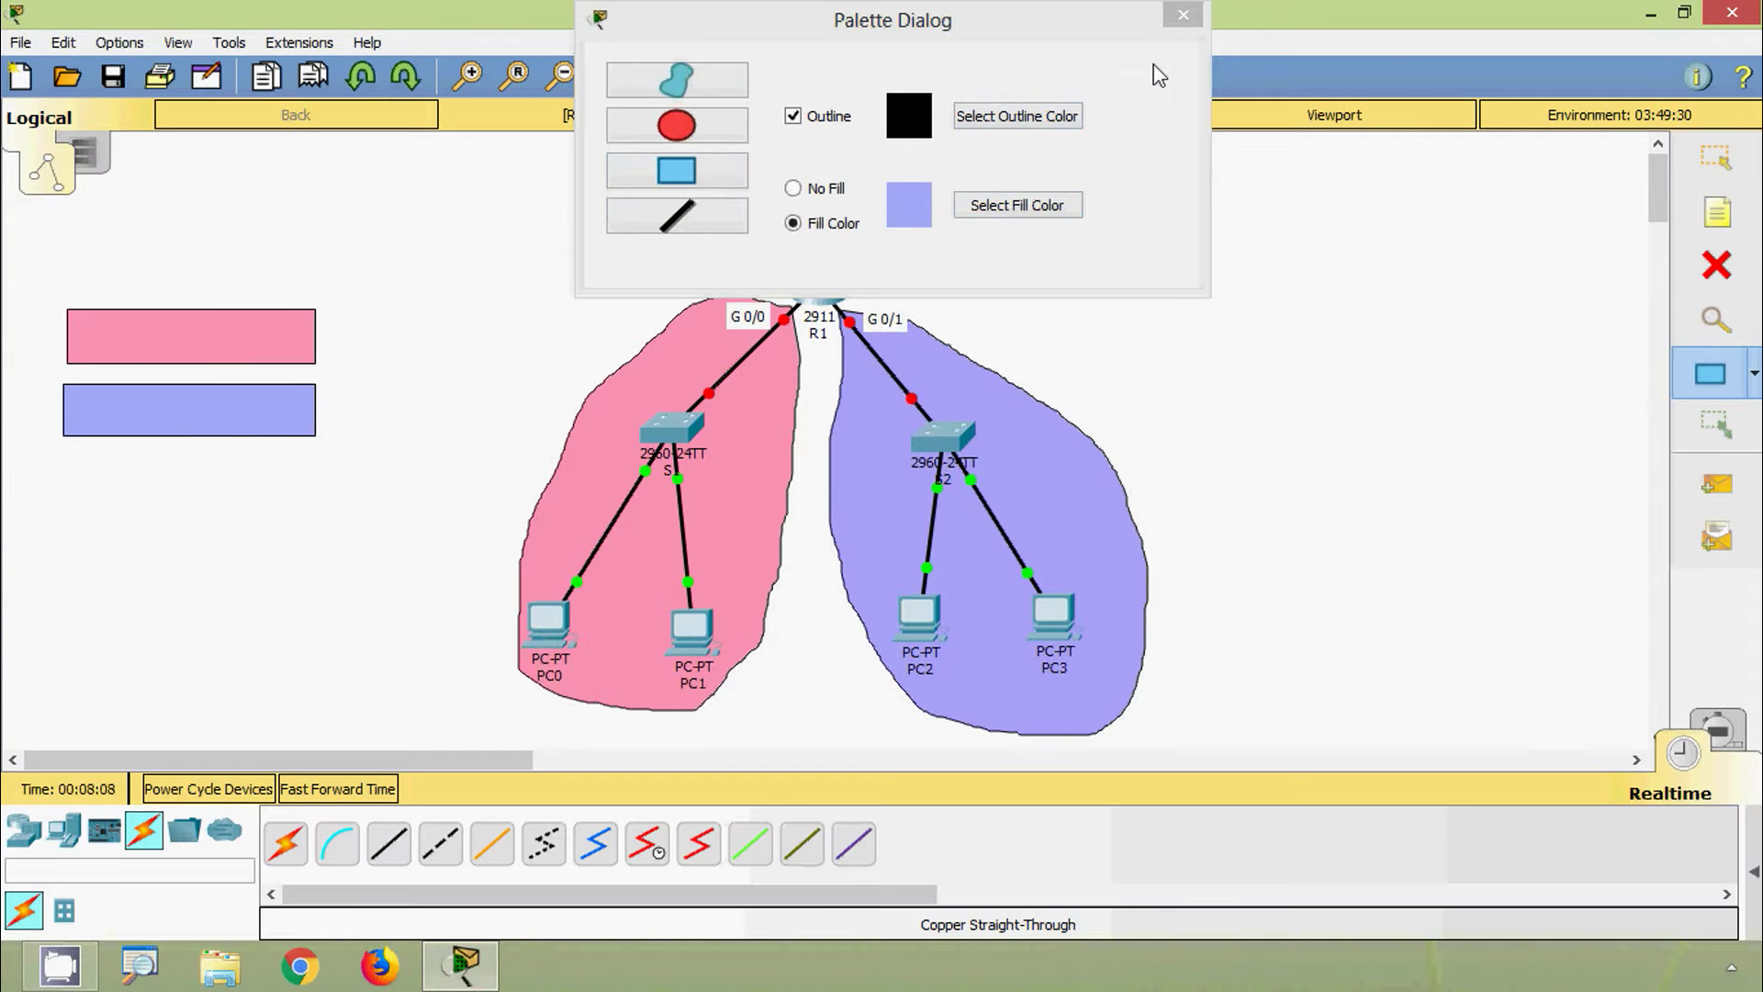
pyautogui.click(1185, 27)
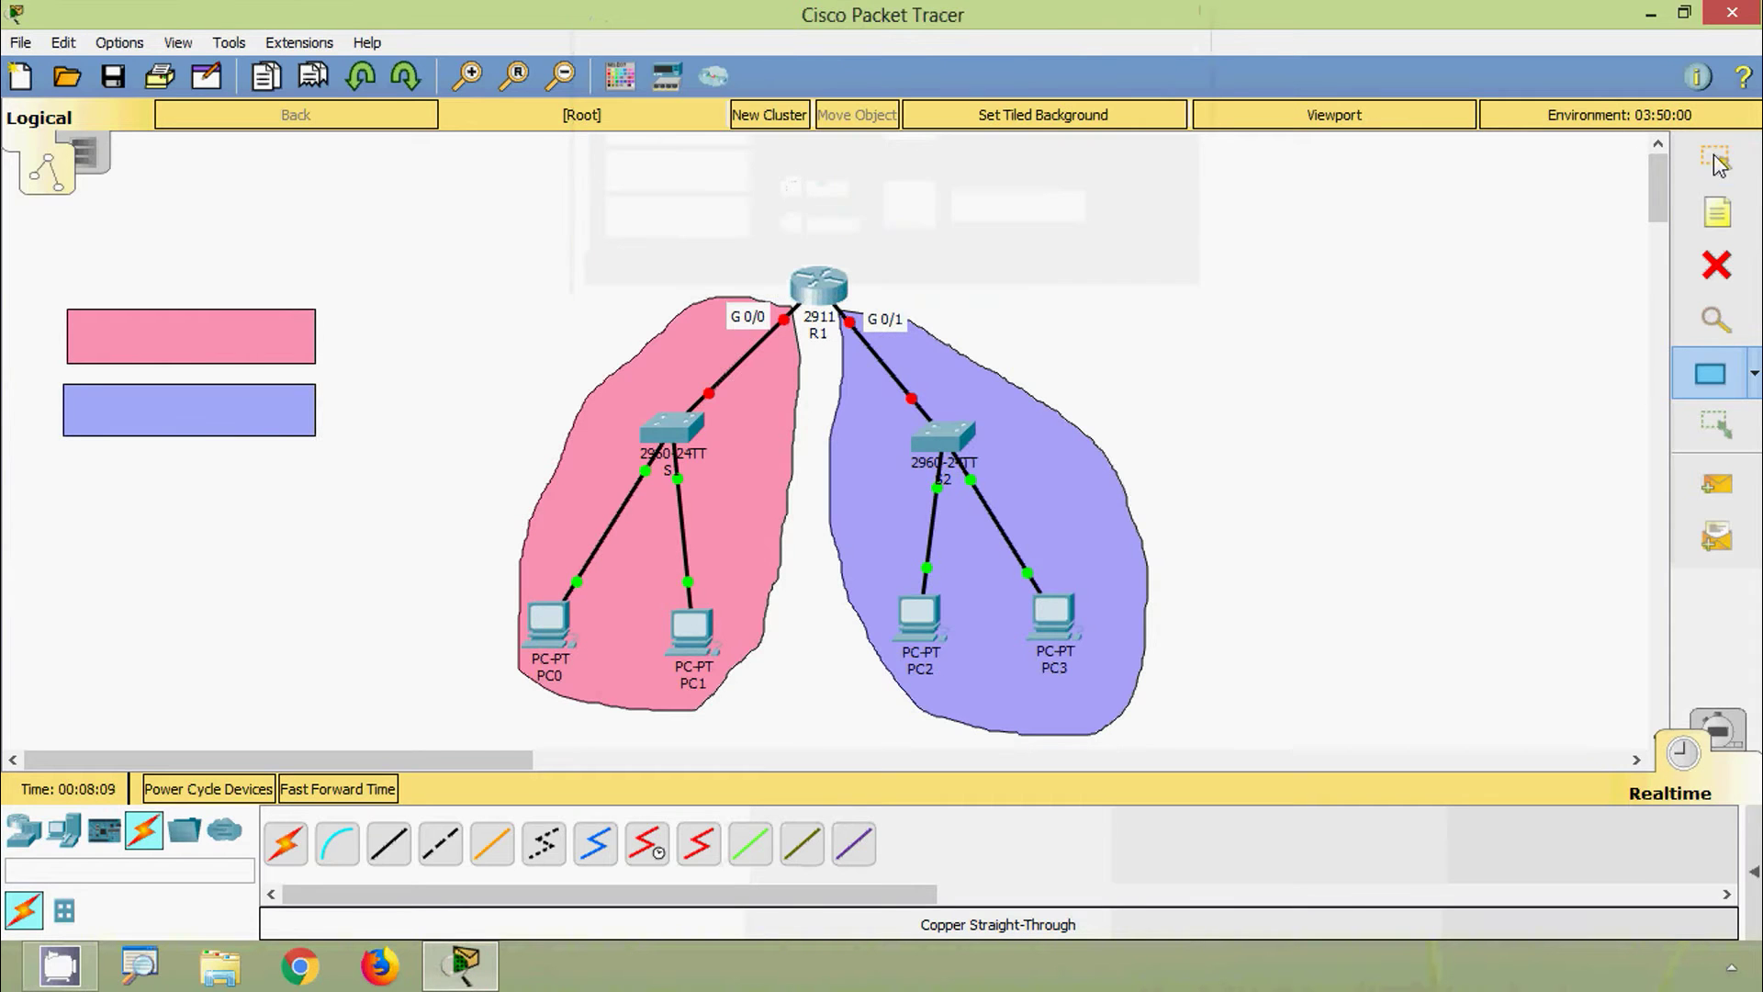
# Label the pink rectangle with the note "172.16.1.0/24" and centre the note inside it
pyautogui.doubleClick(238, 350)
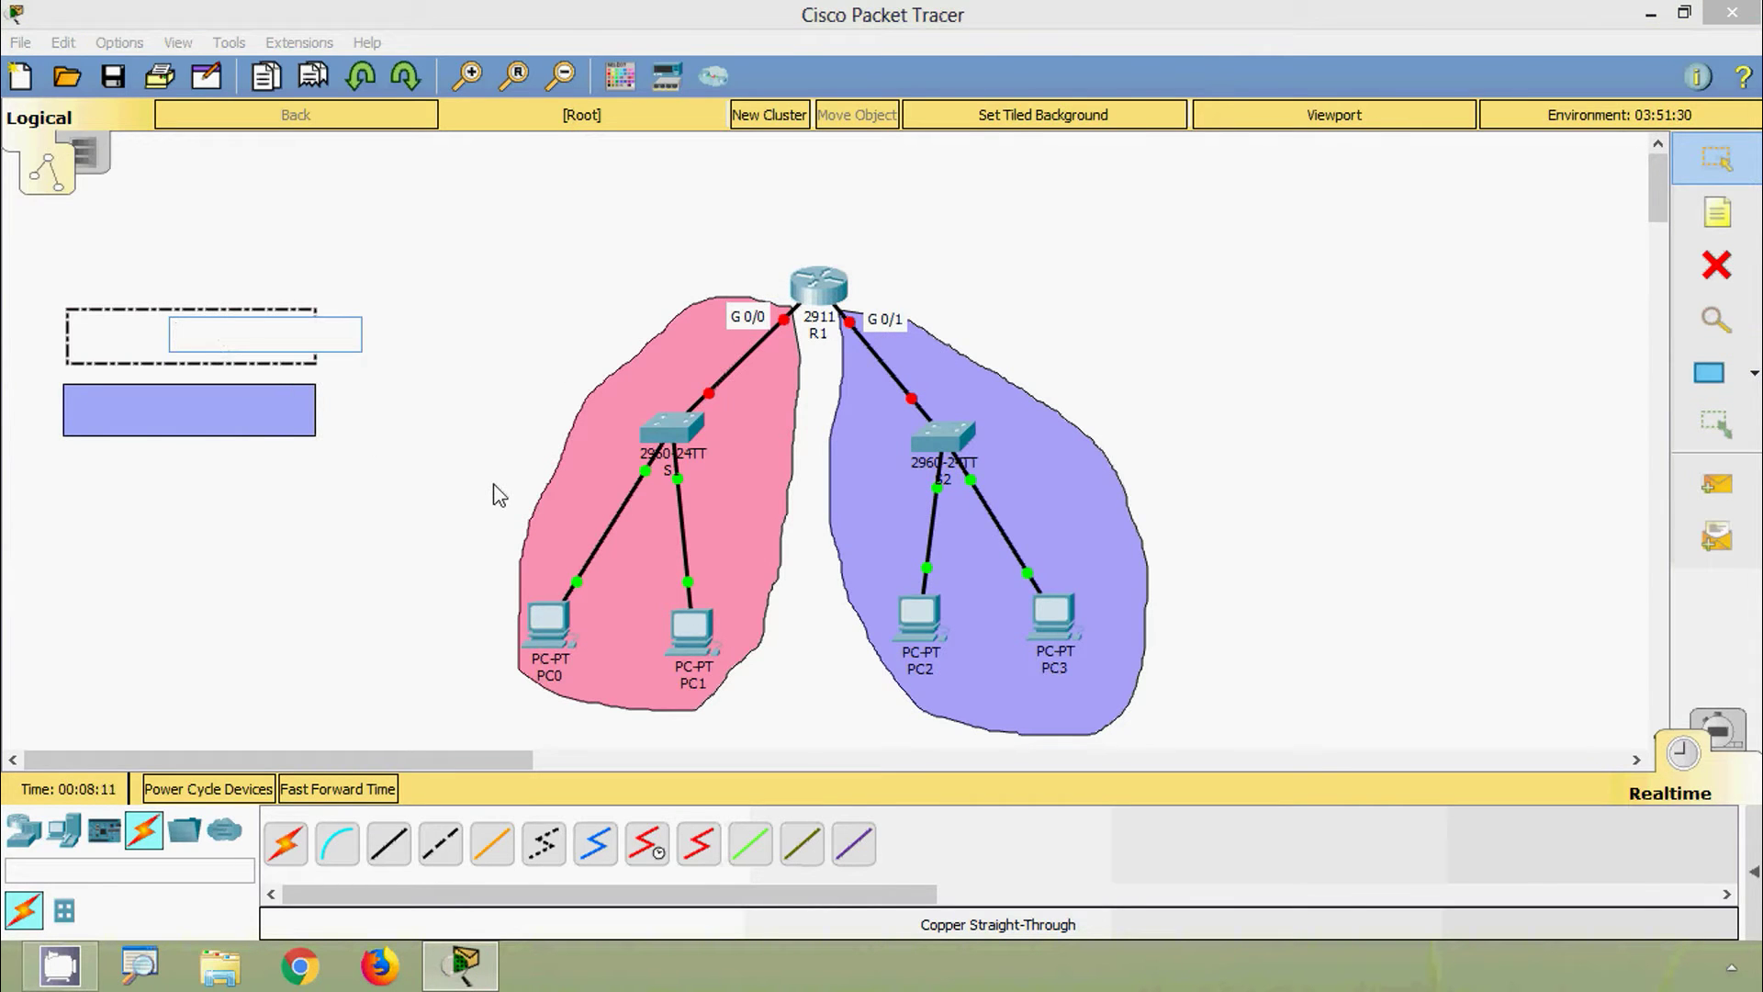
pyautogui.write('172.16.1.0/24')
pyautogui.press('Return')
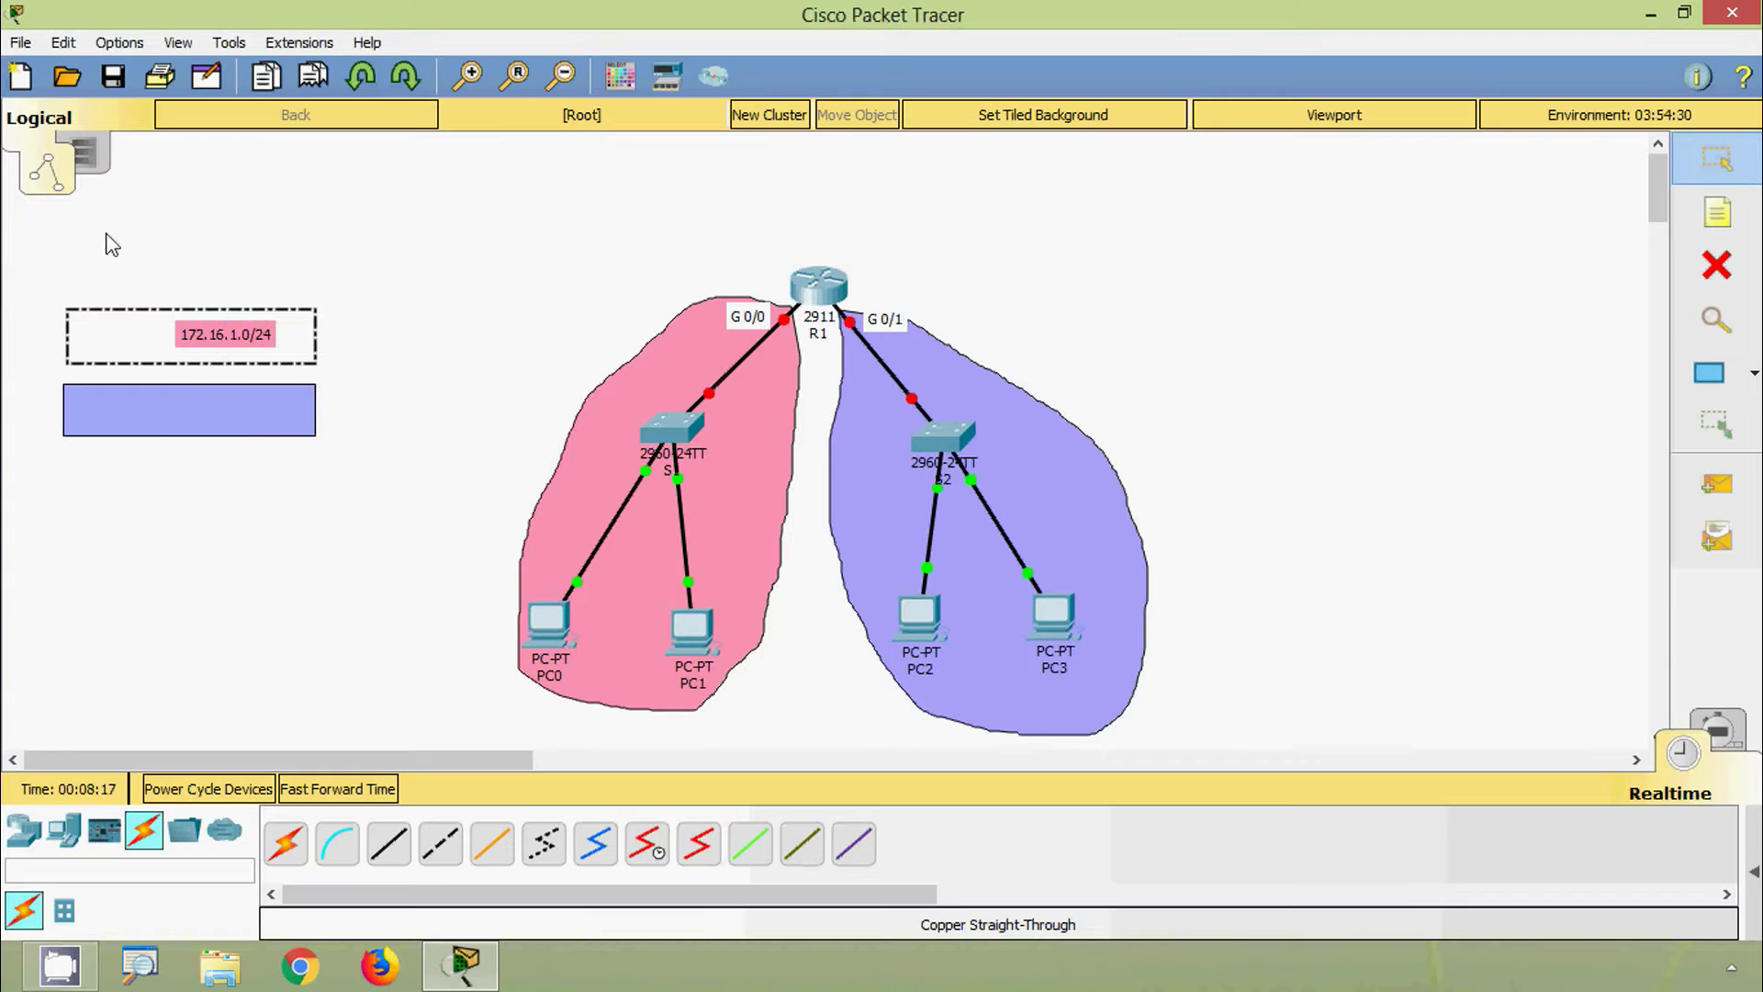
pyautogui.click(213, 336)
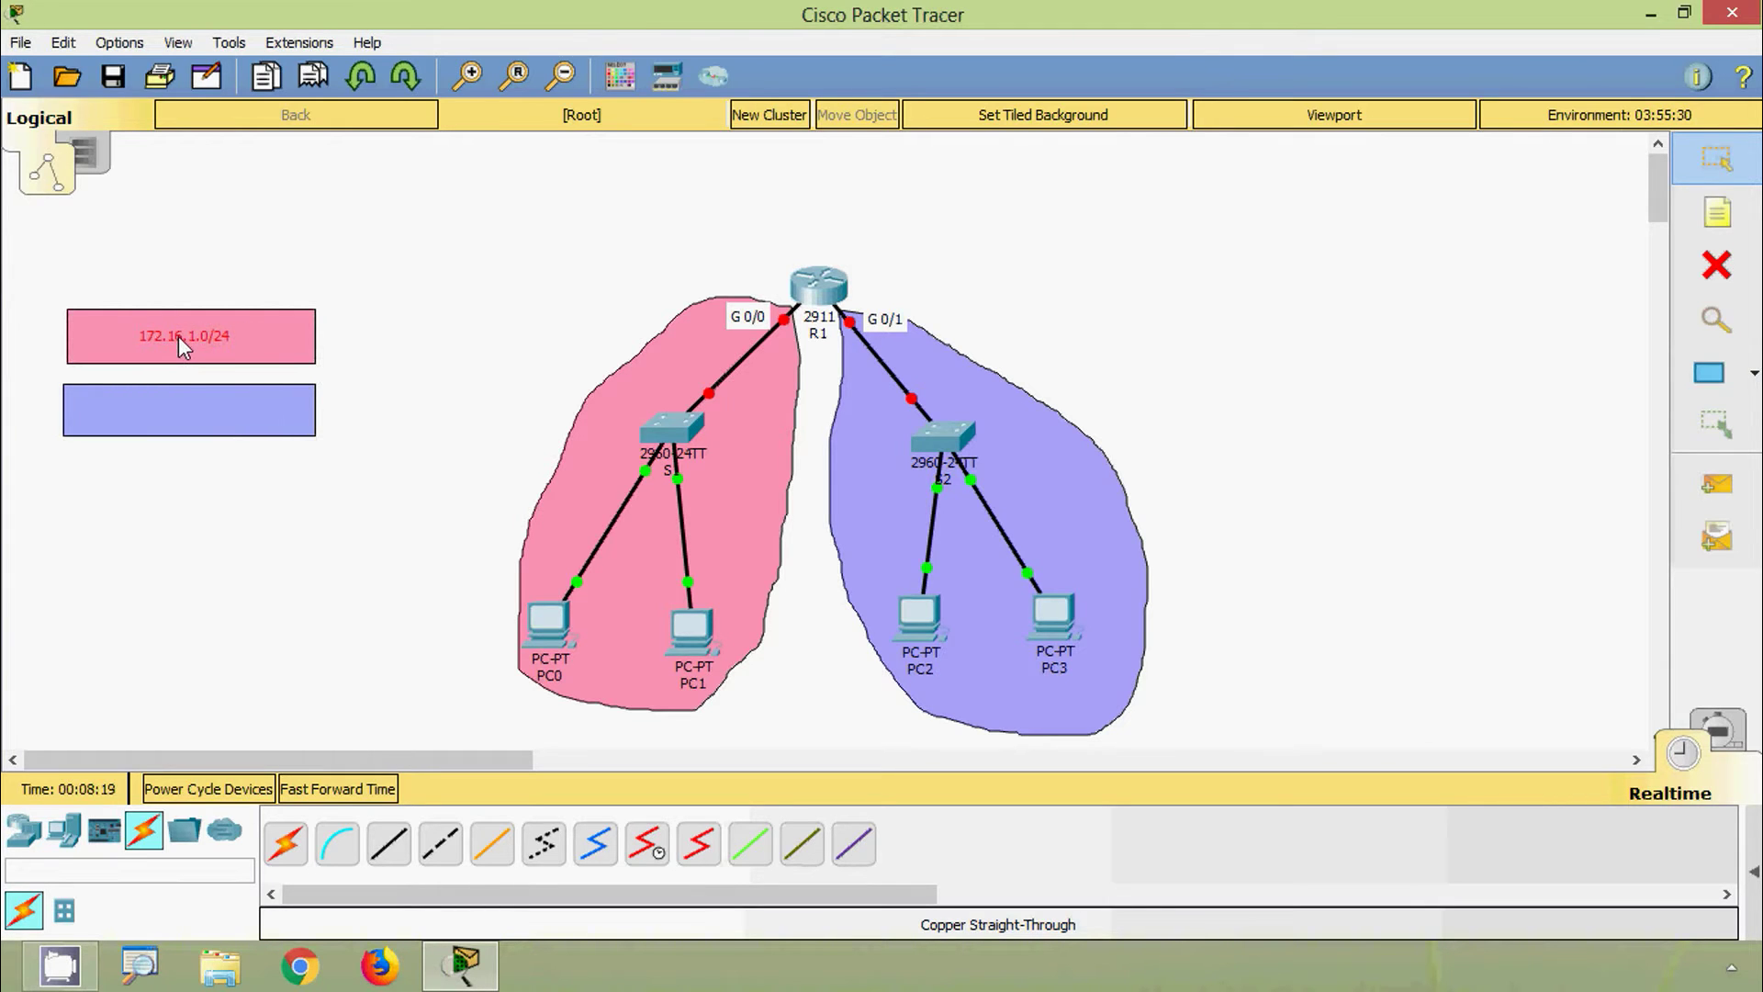
# Label the light blue rectangle with the note "172.16.2.0/24" and centre the note inside it
pyautogui.doubleClick(170, 410)
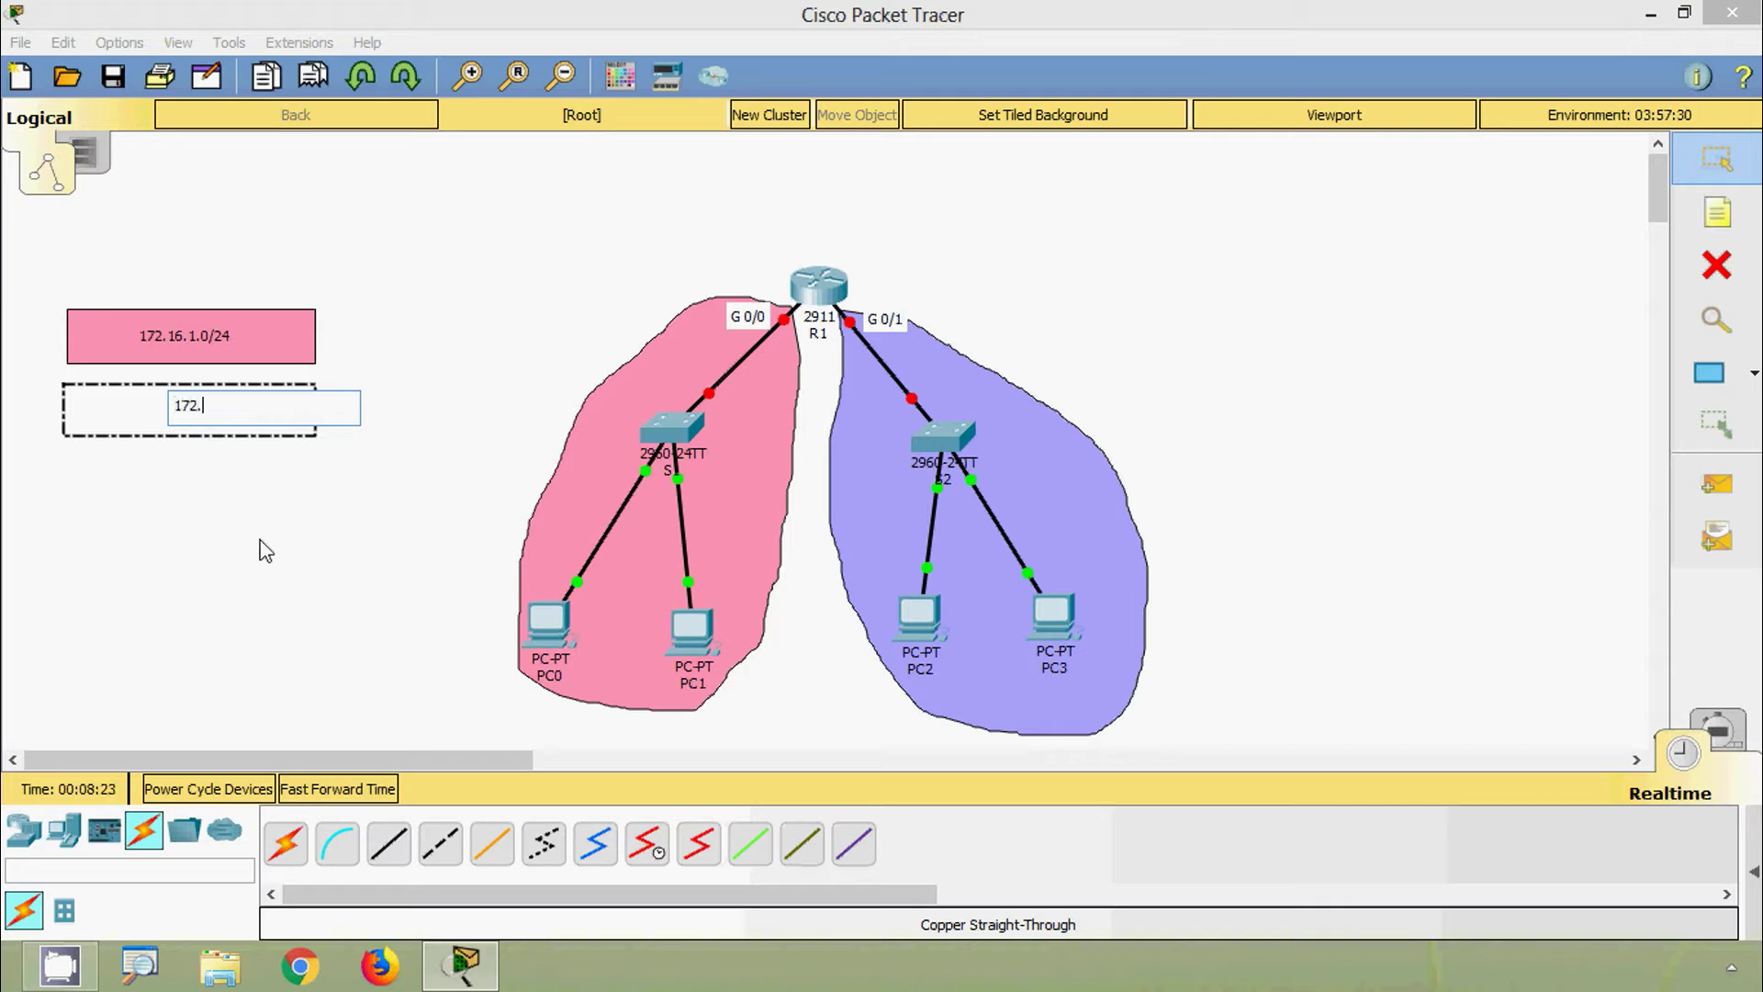
pyautogui.write('172.16.2.0/24')
pyautogui.press('Return')
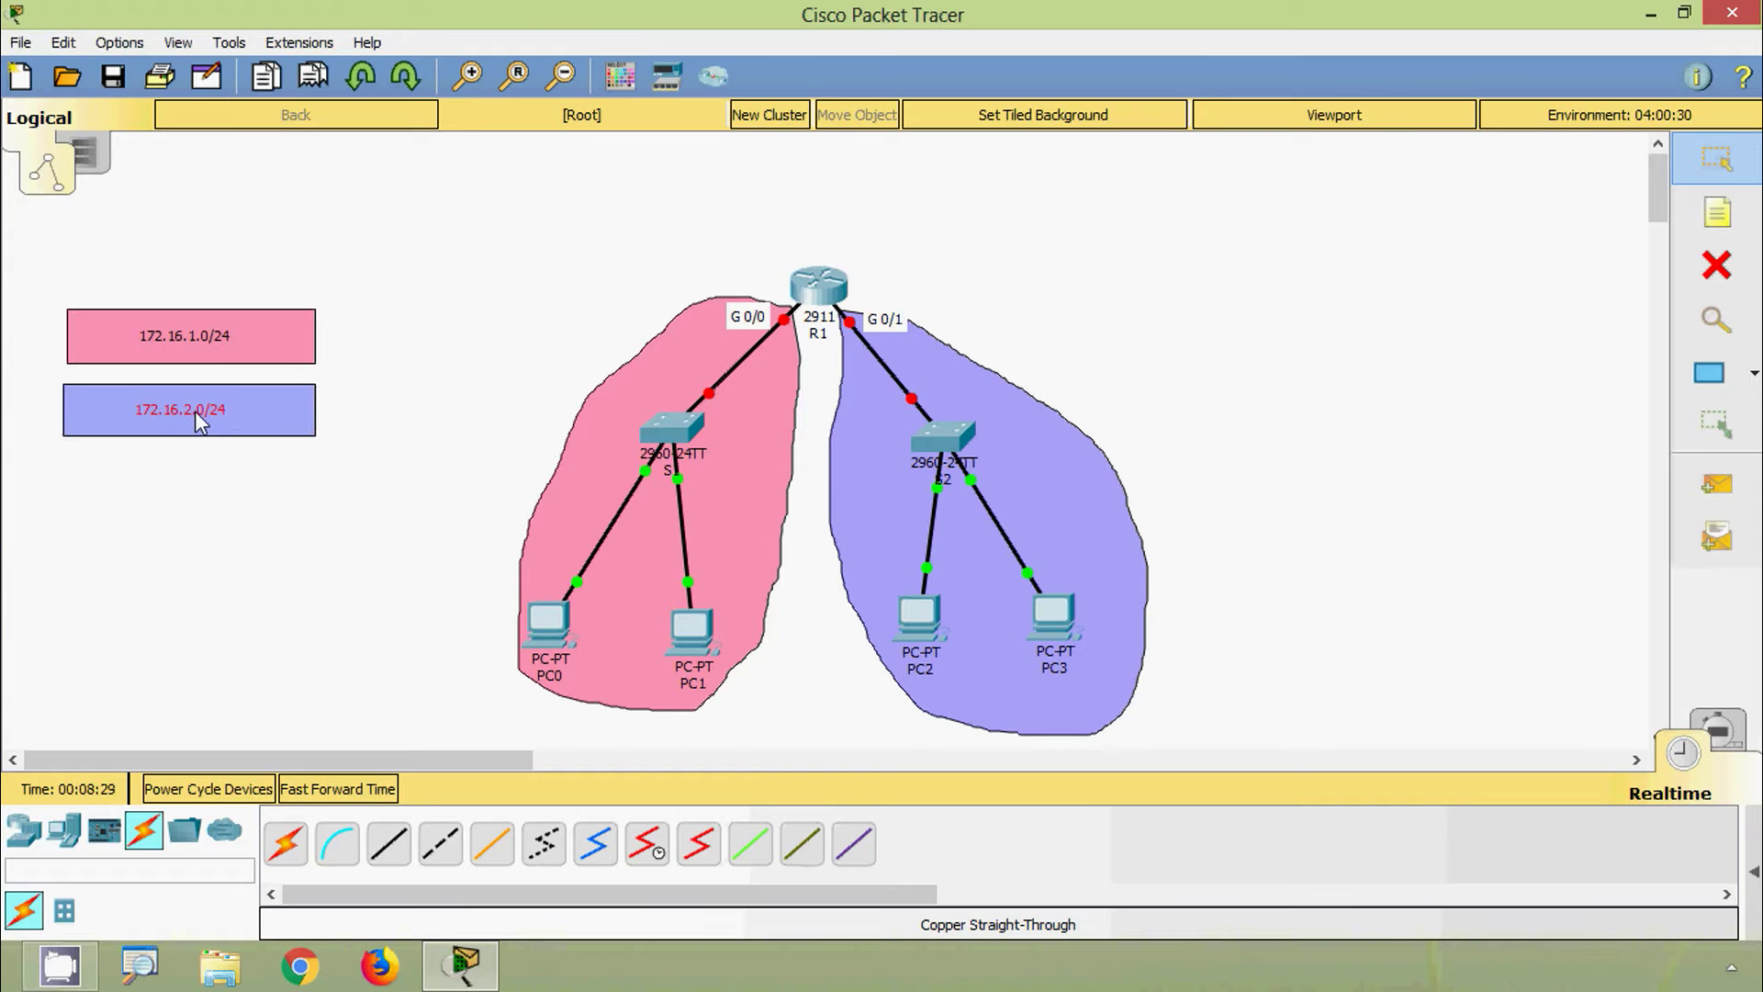
# Add the line "Network1:" above the address in the pink rectangle's note
pyautogui.doubleClick(170, 340)
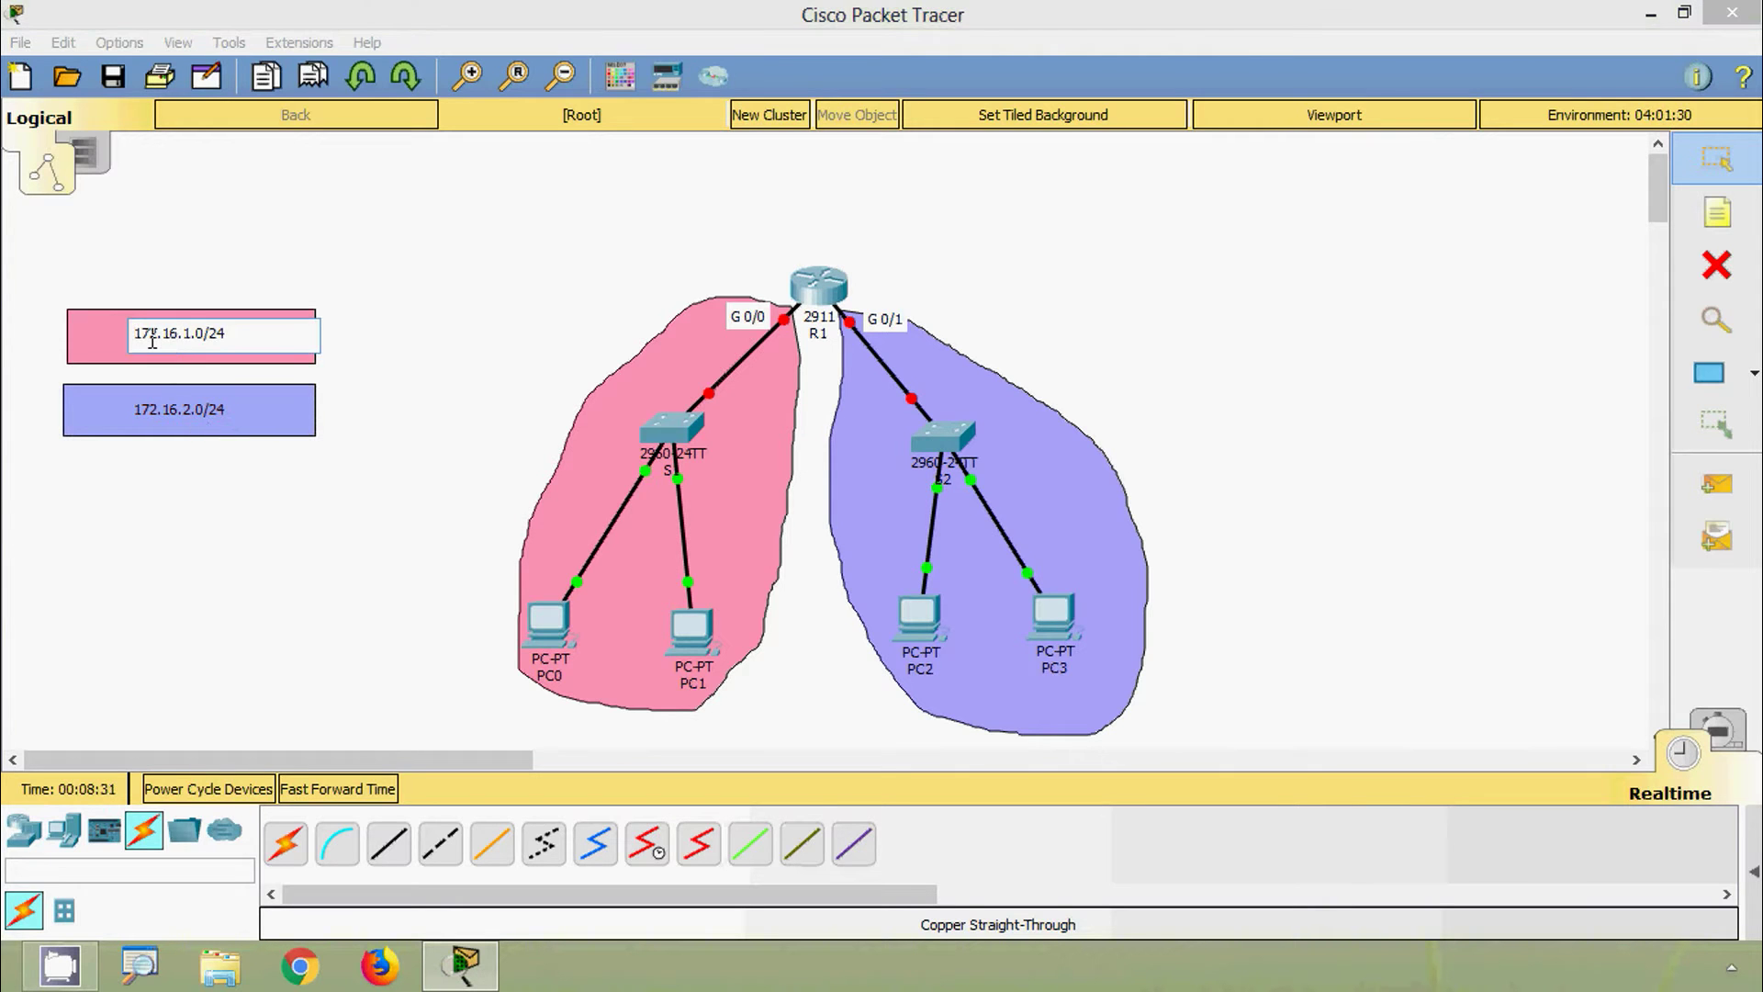
pyautogui.press('Return')
pyautogui.write('Network')
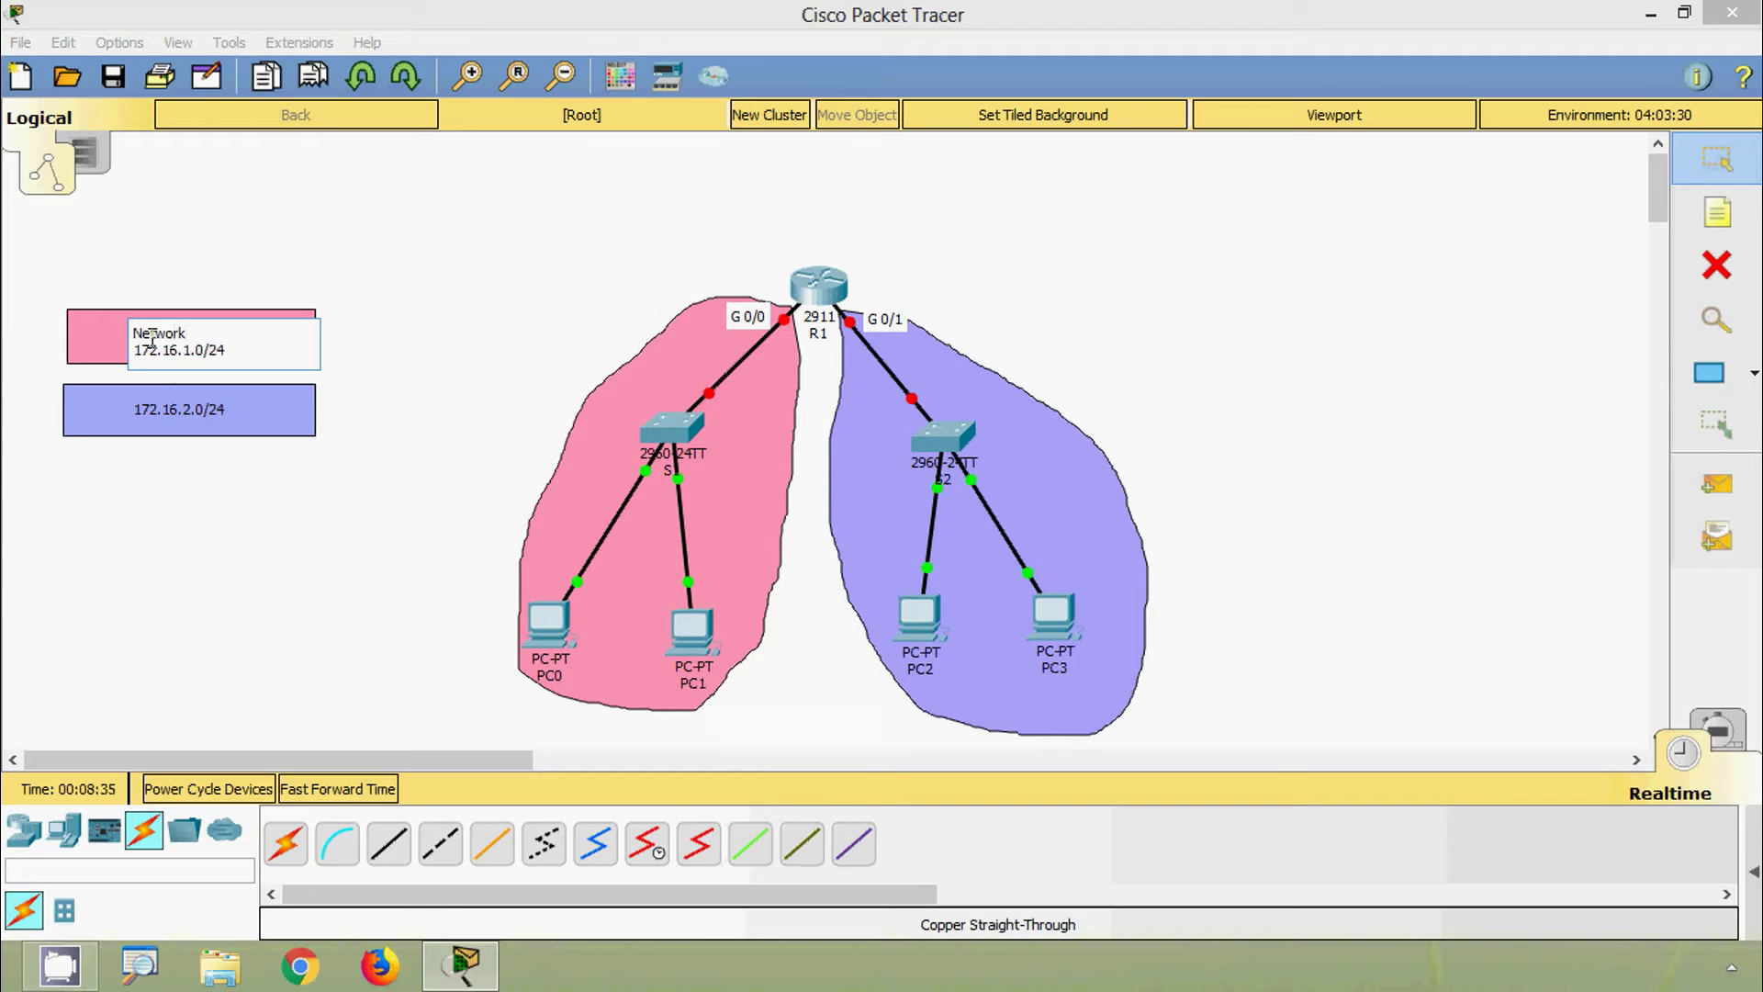
pyautogui.write('1:')
pyautogui.click(268, 368)
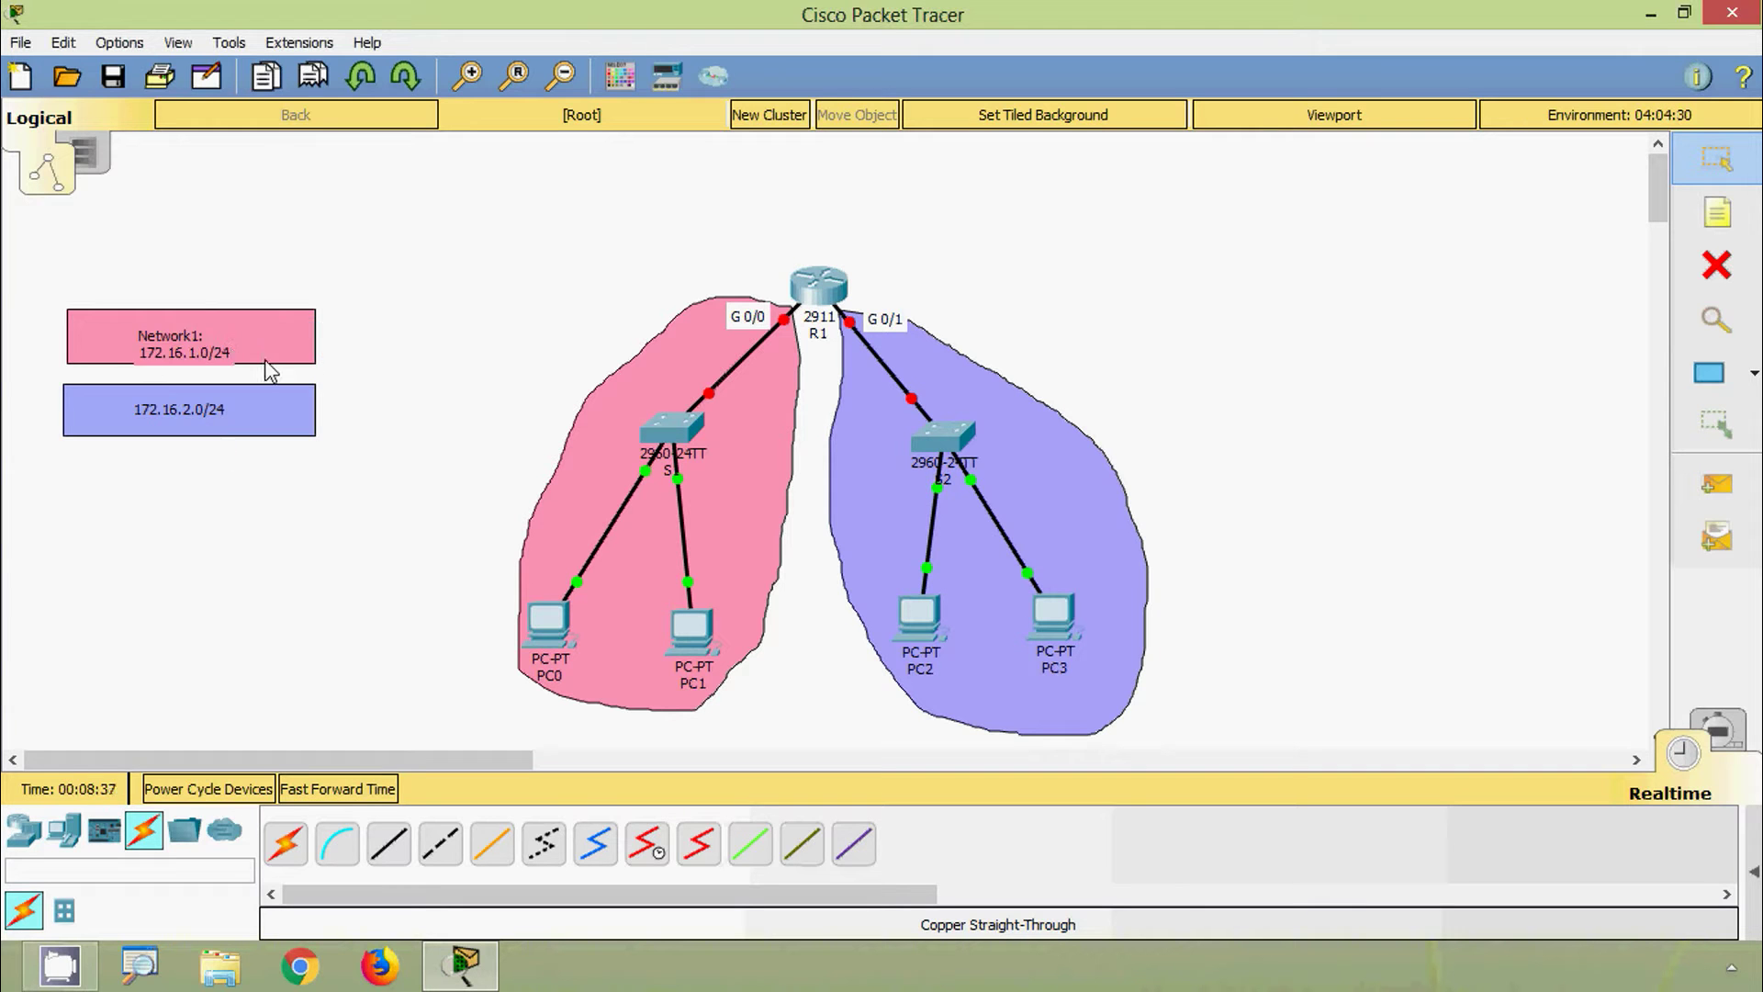
# Add the line "Network2:" above the address in the light blue rectangle's note and fit the note inside the rectangle
pyautogui.doubleClick(171, 411)
pyautogui.press('Return')
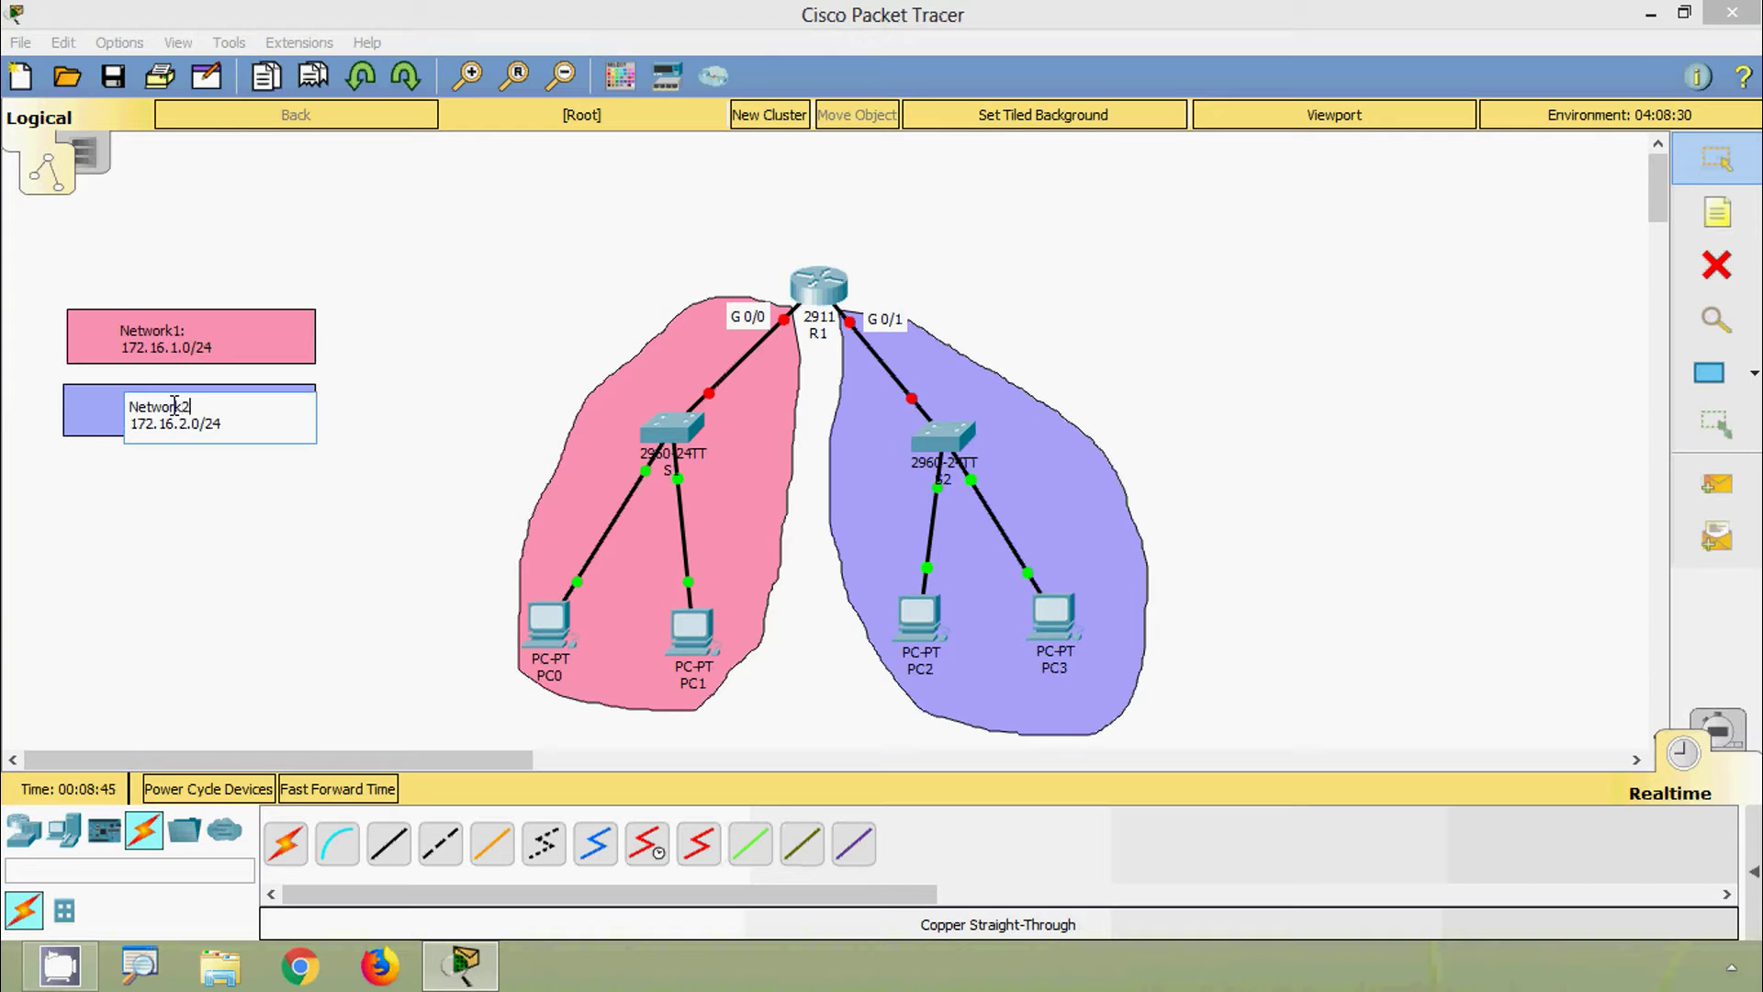
pyautogui.click(158, 455)
pyautogui.click(170, 419)
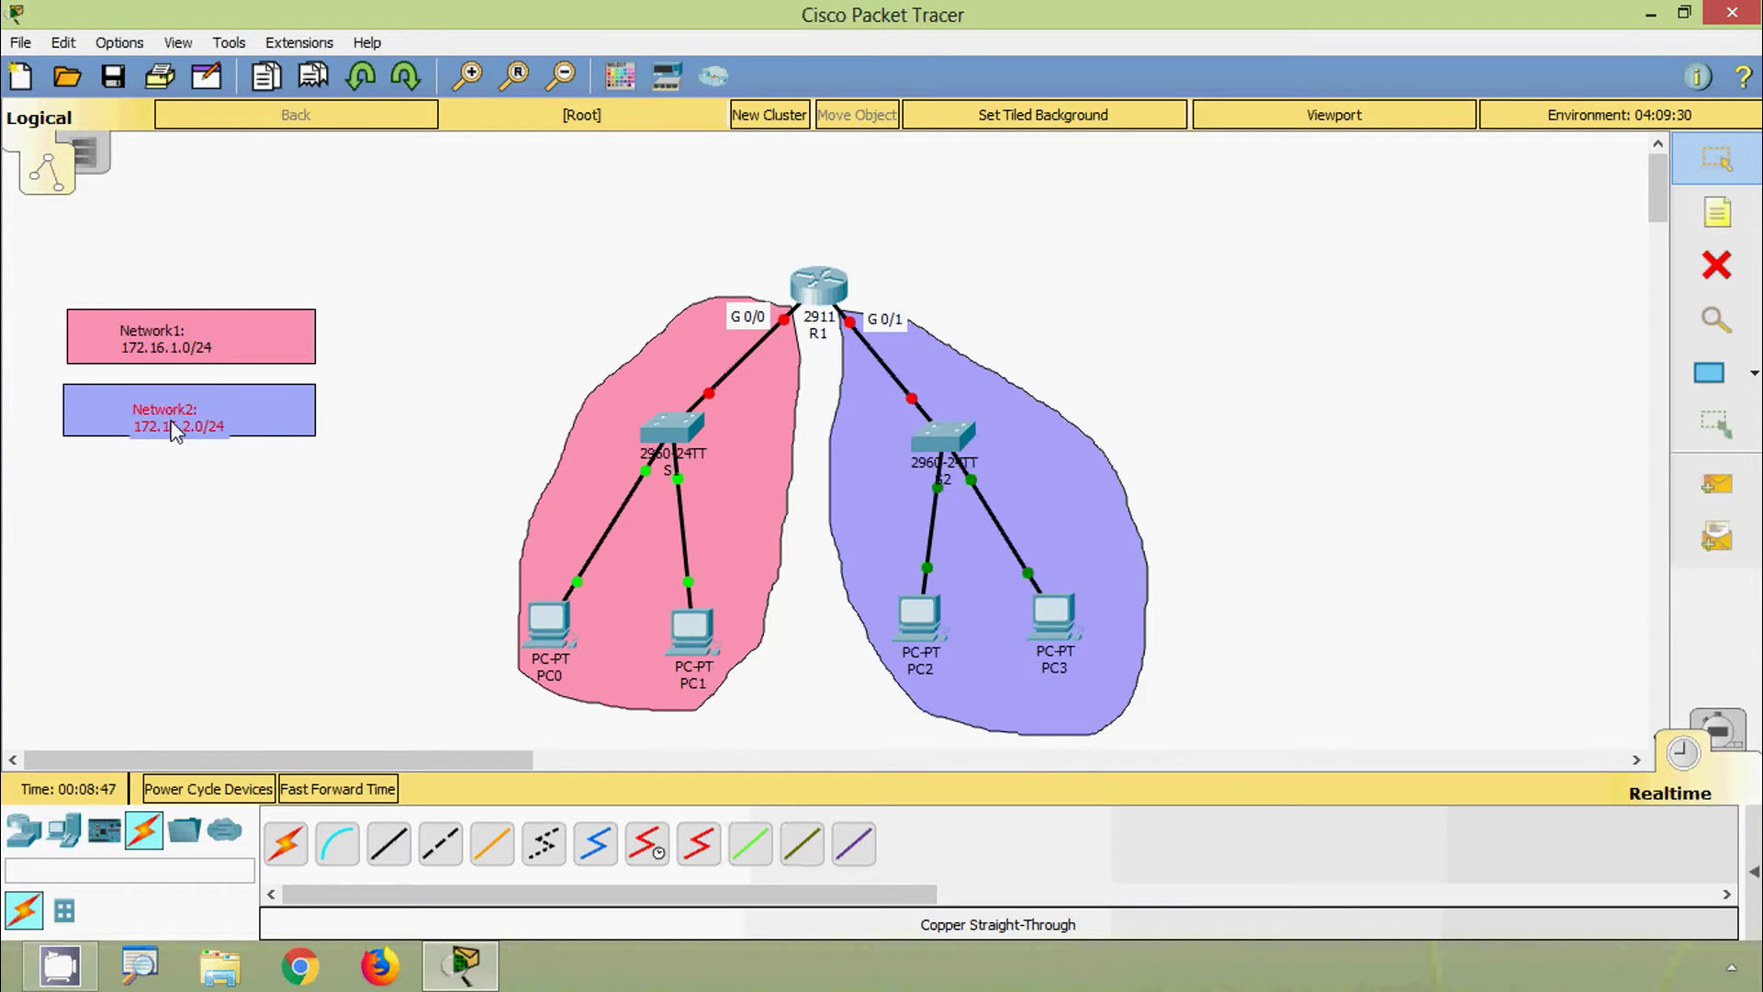
pyautogui.click(410, 435)
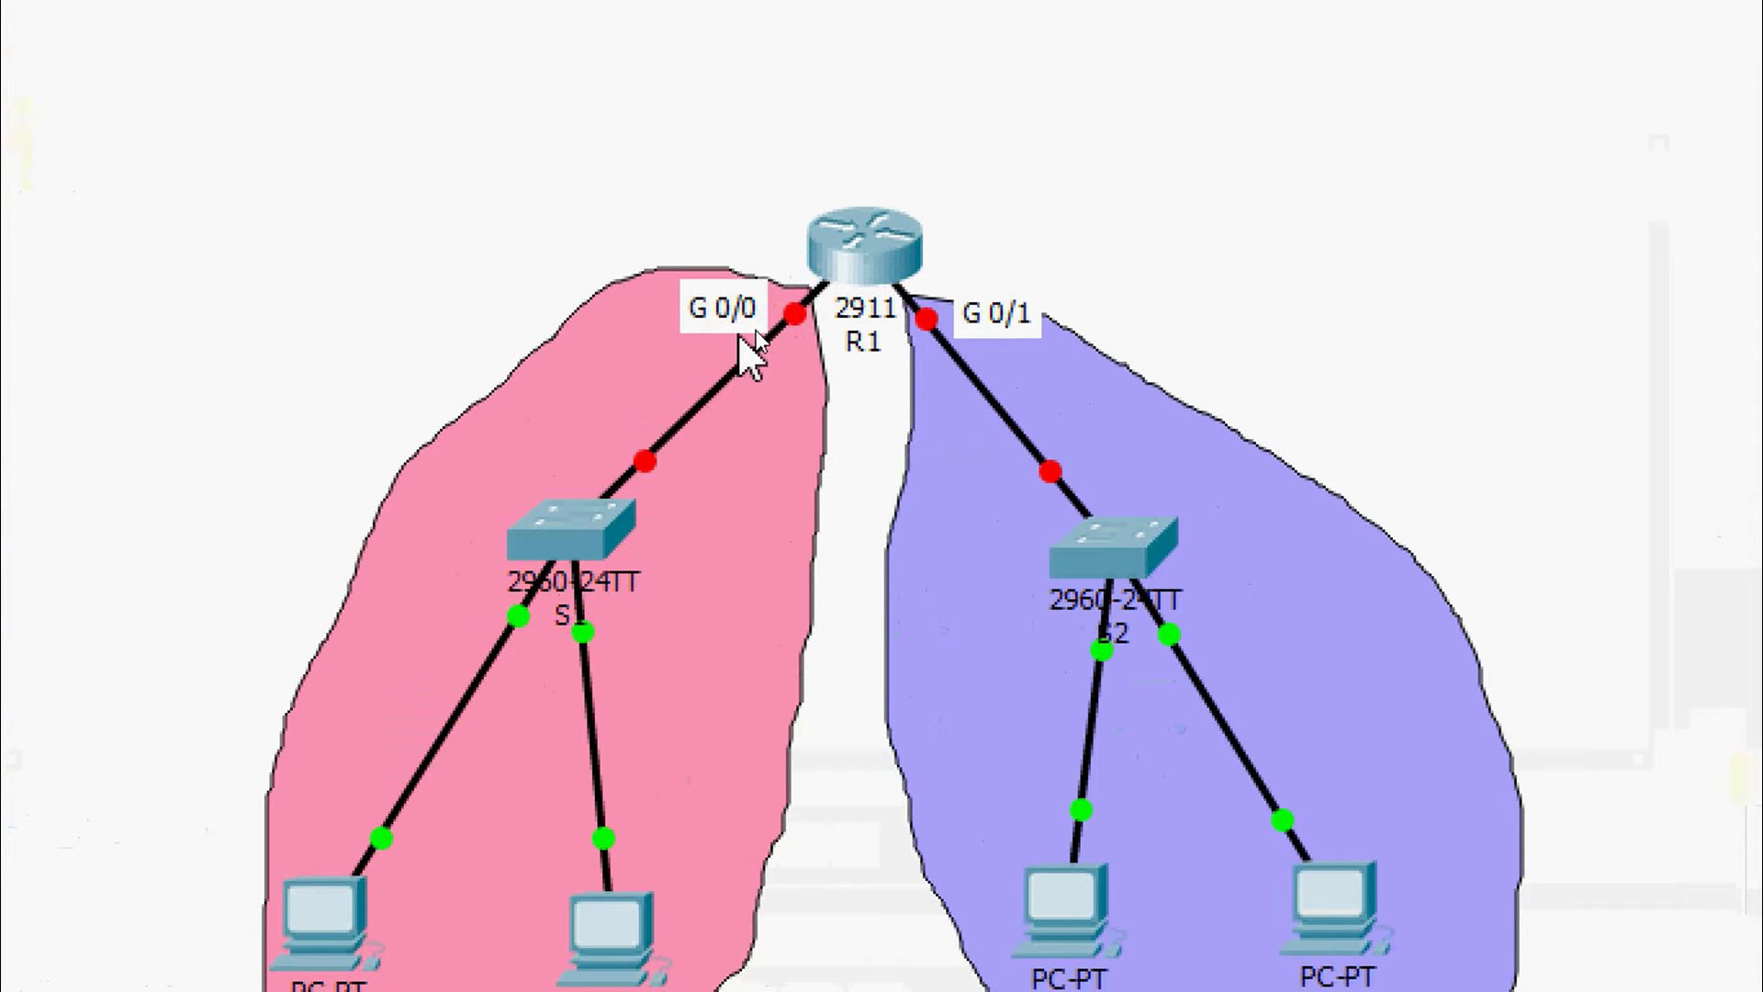
# Open the IP configuration of PC0 and assign it the static IP address 172.16.1.10
pyautogui.moveTo(828, 328)
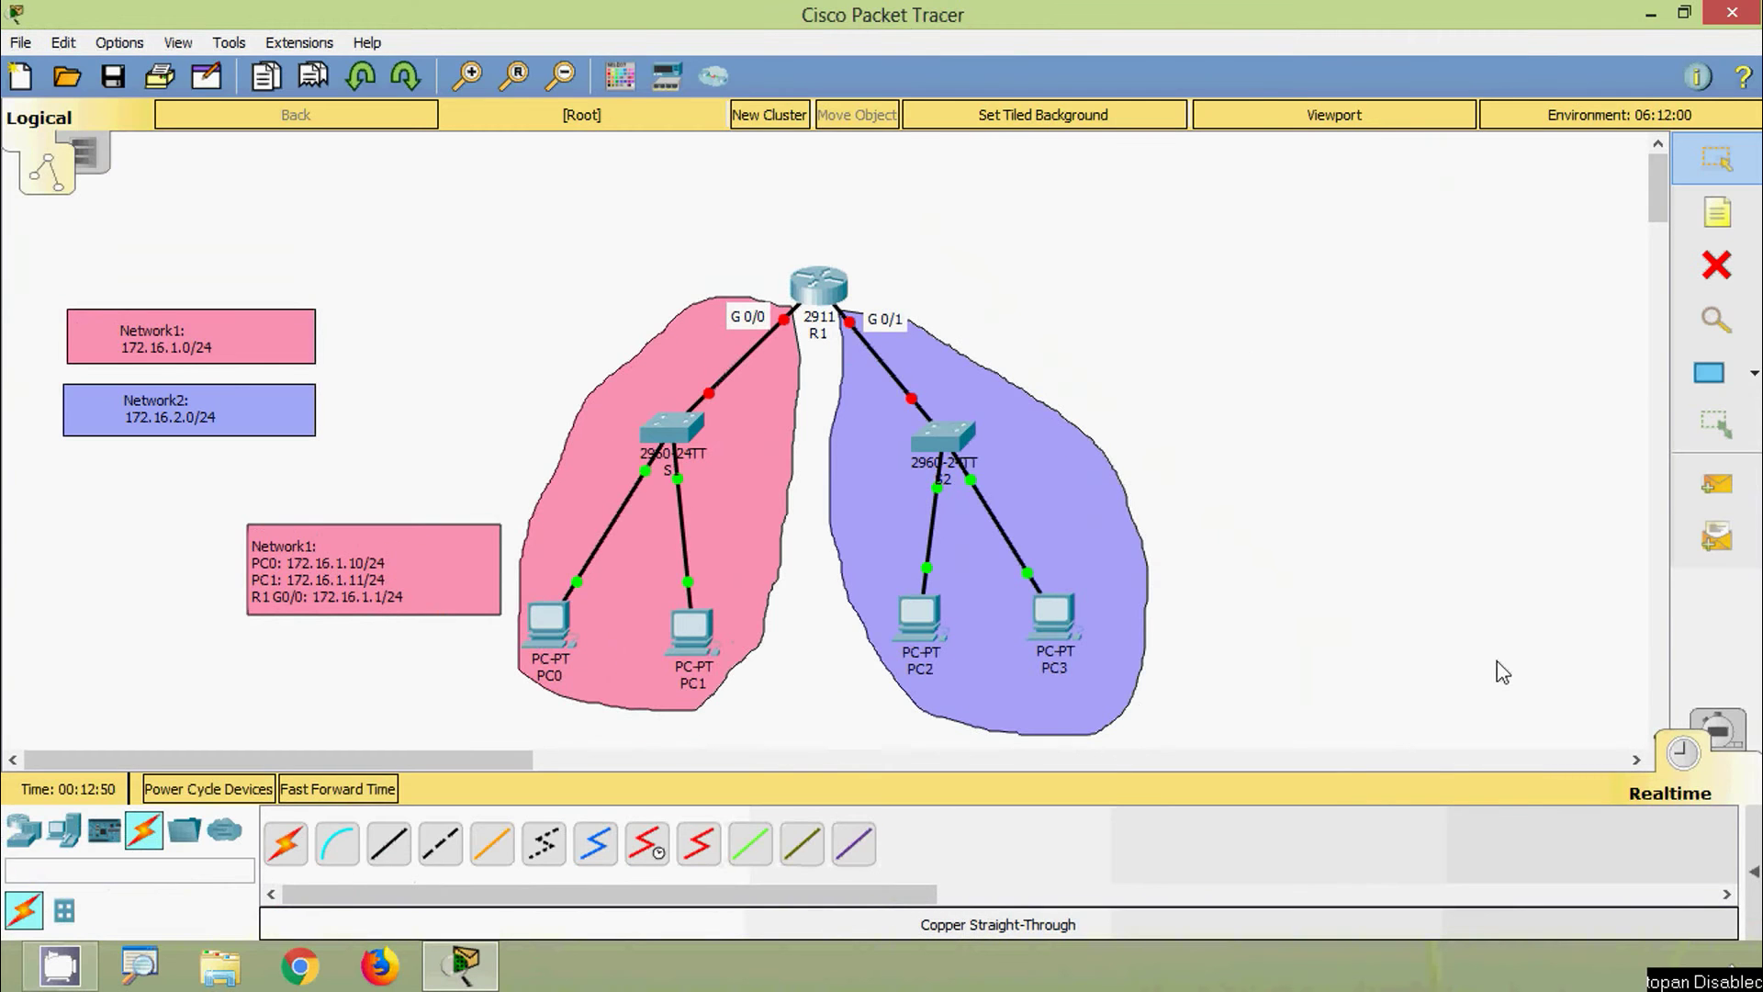
pyautogui.click(549, 625)
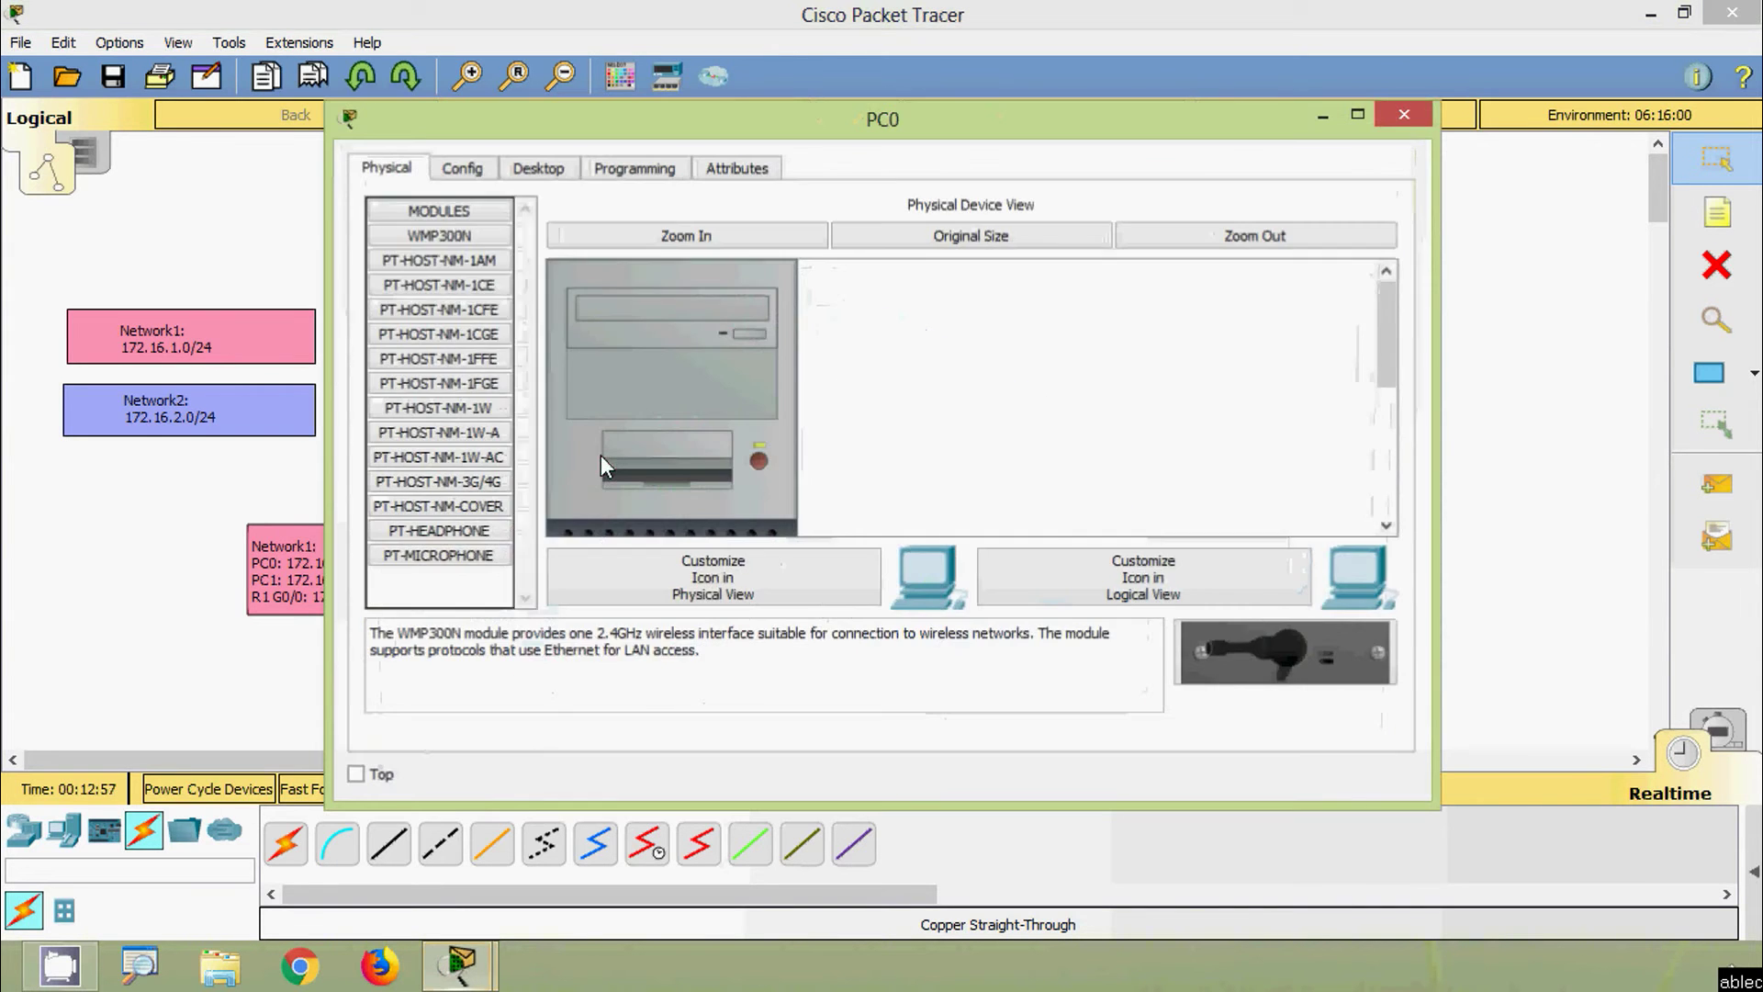
pyautogui.click(540, 170)
pyautogui.click(498, 266)
pyautogui.moveTo(512, 129); pyautogui.dragTo(795, 120)
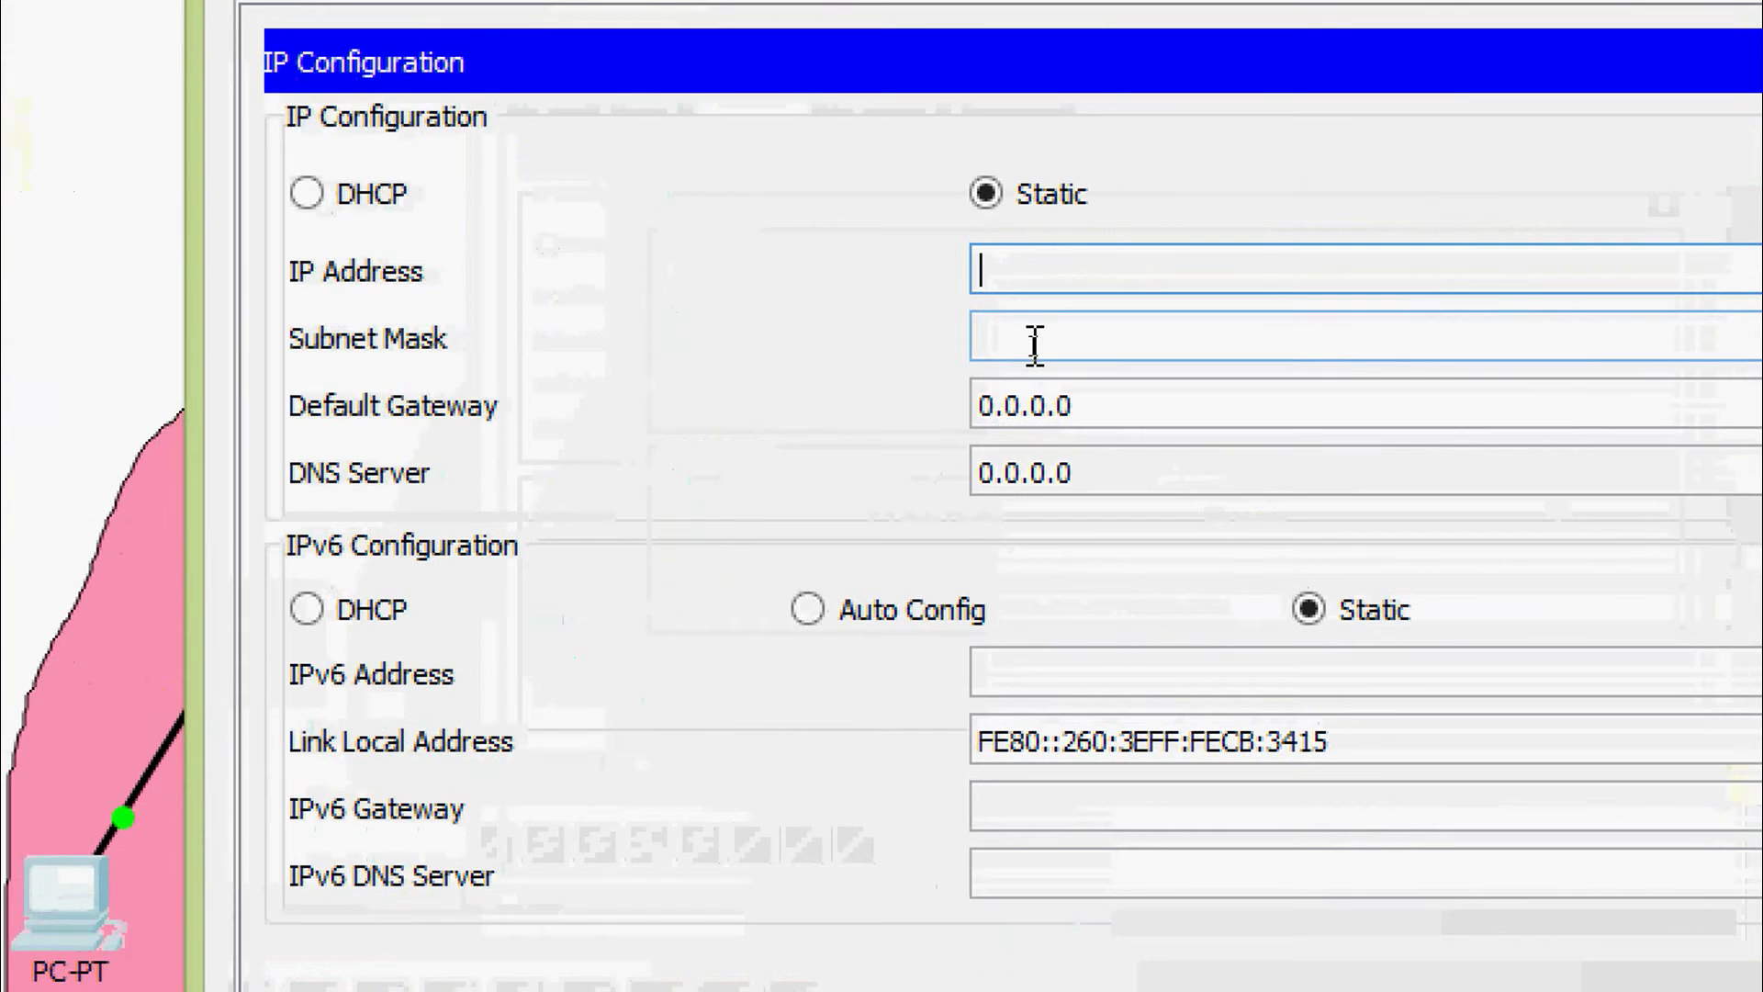
pyautogui.write('172.16.1')
pyautogui.write('.')
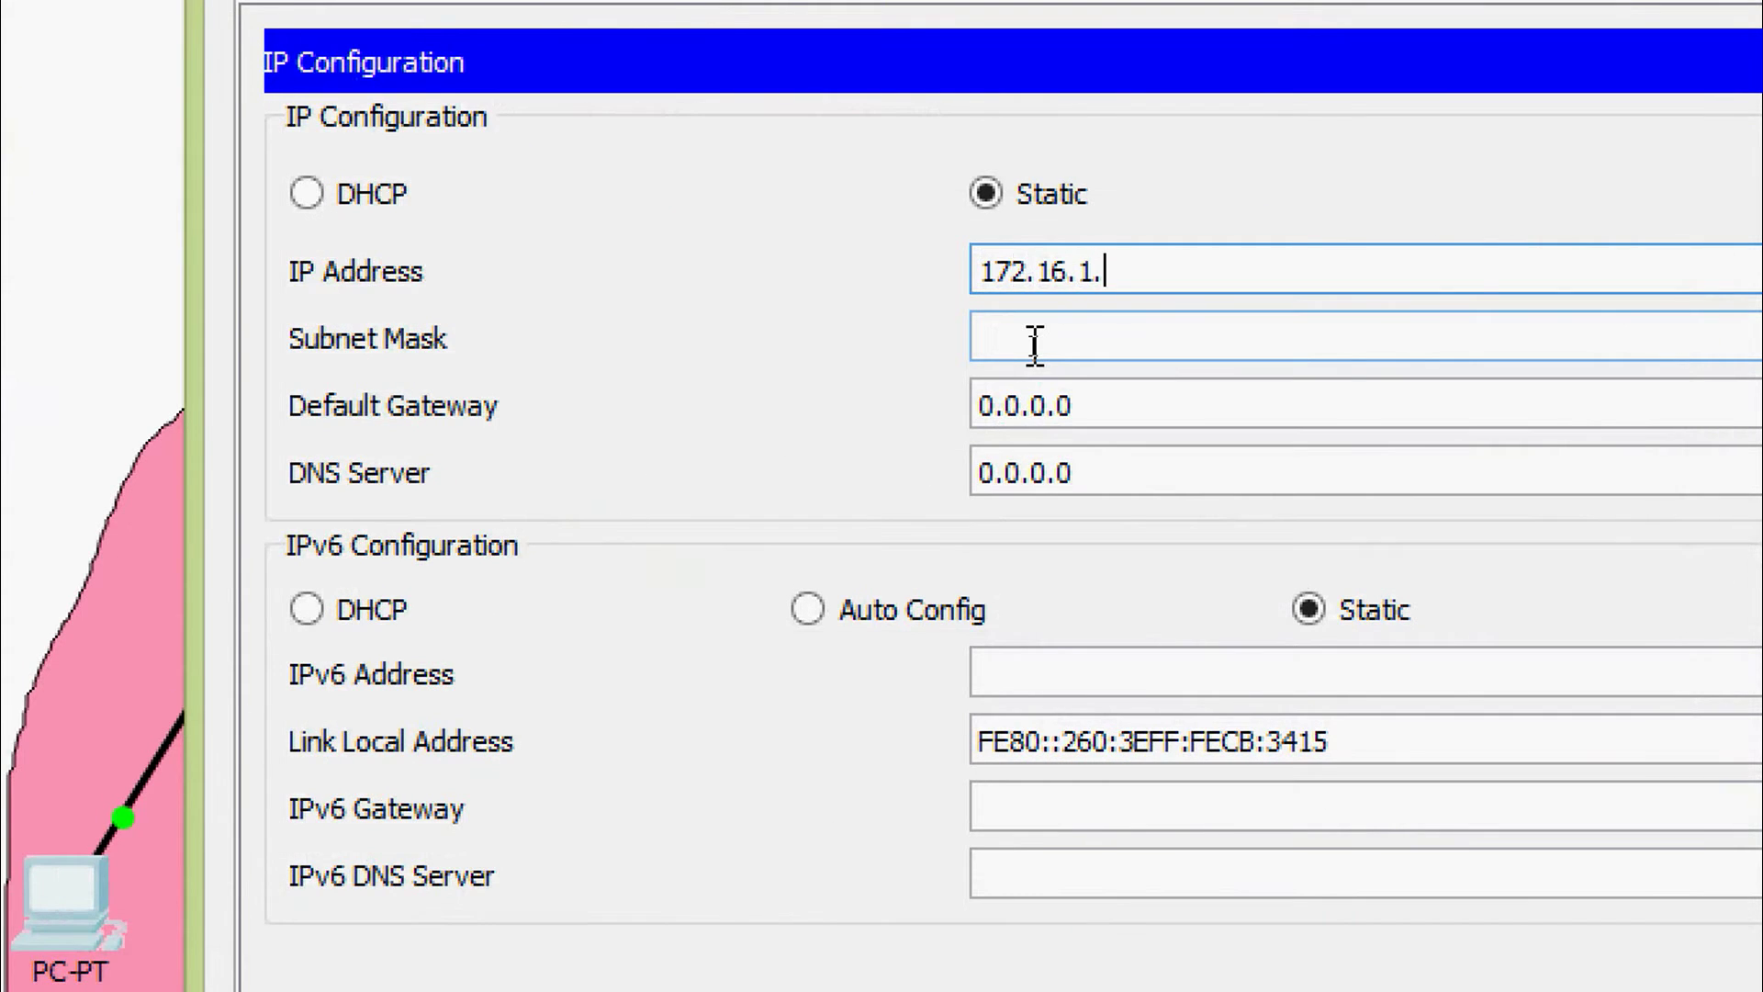
pyautogui.write('10')
# Set PC0's subnet mask to 255.255.255.0
pyautogui.click(1034, 344)
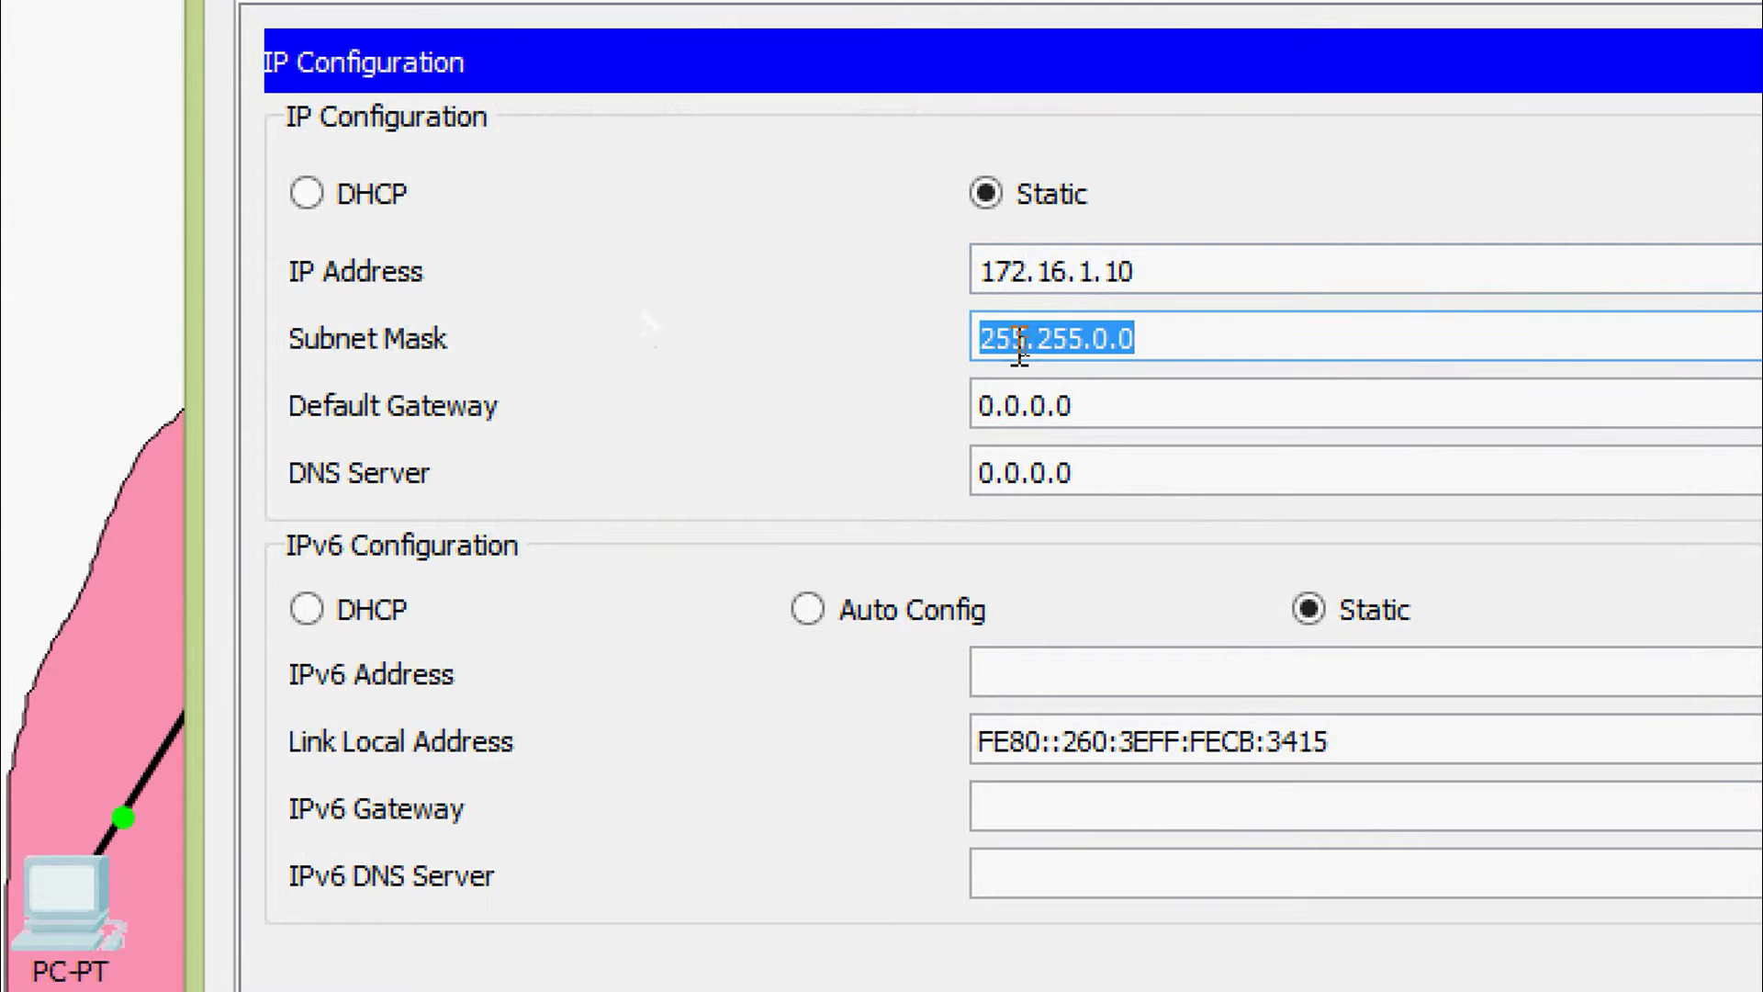
pyautogui.click(1113, 341)
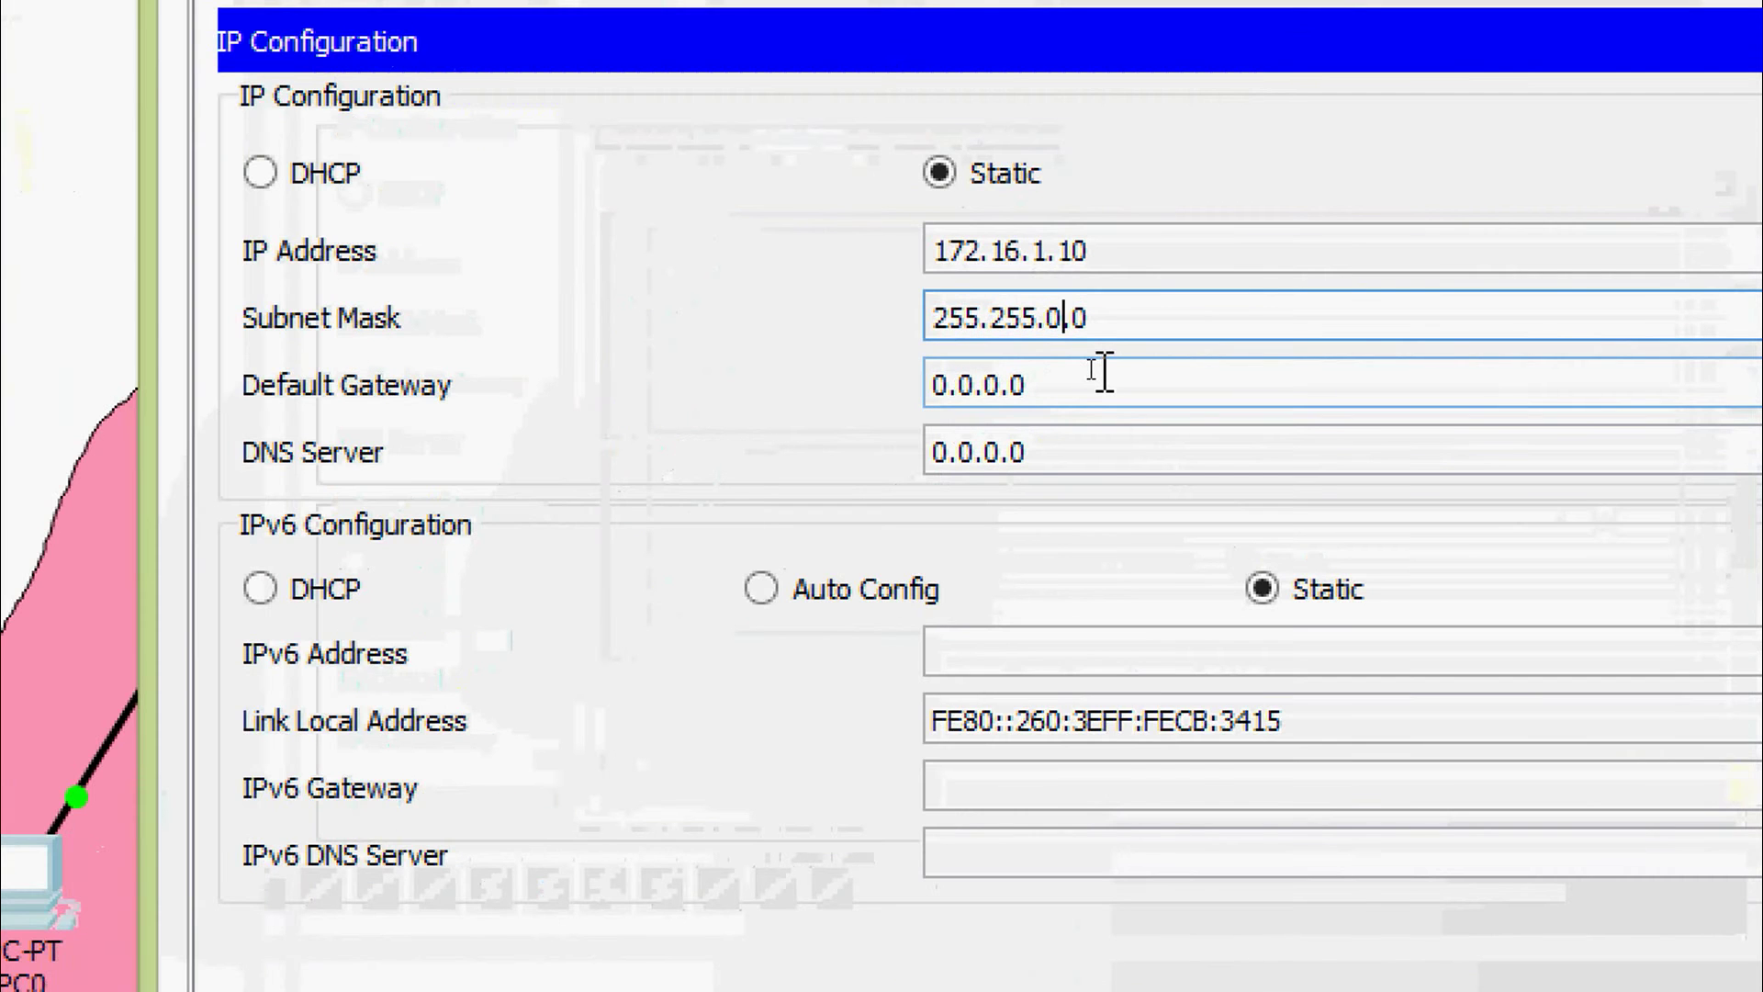
pyautogui.press('BackSpace')
pyautogui.write('255.')
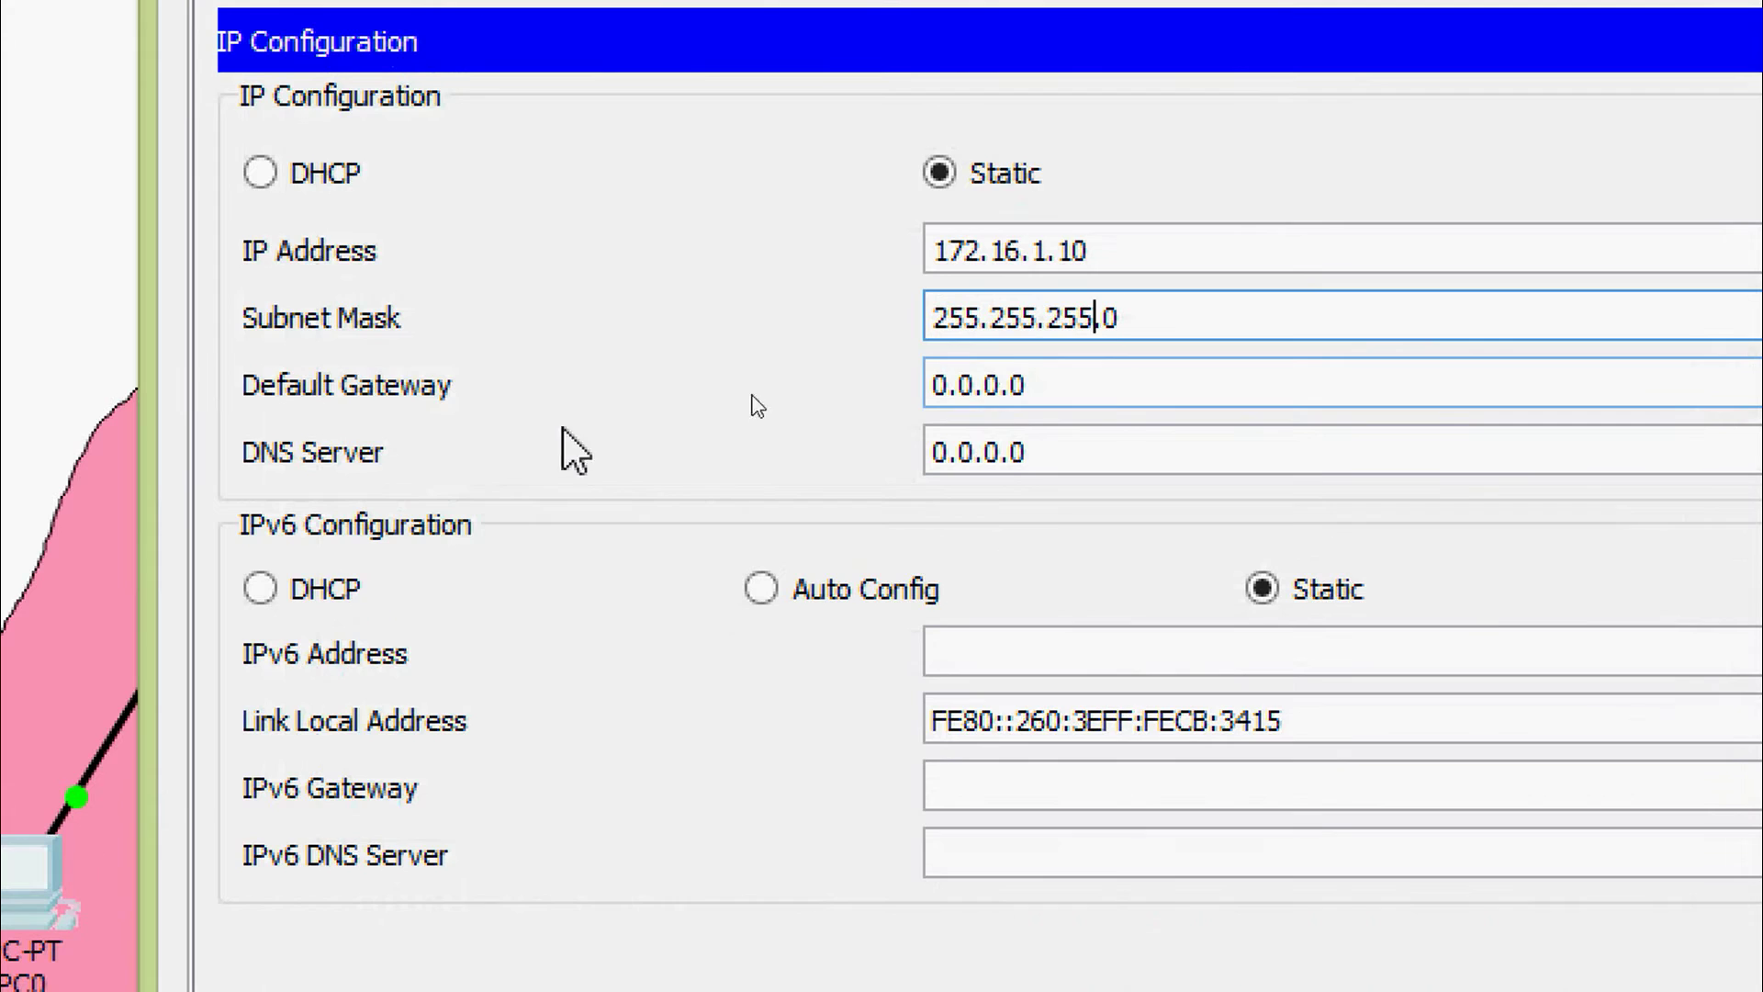
# Set PC0's default gateway to 172.16.1.1 and close its device window
pyautogui.press('Tab')
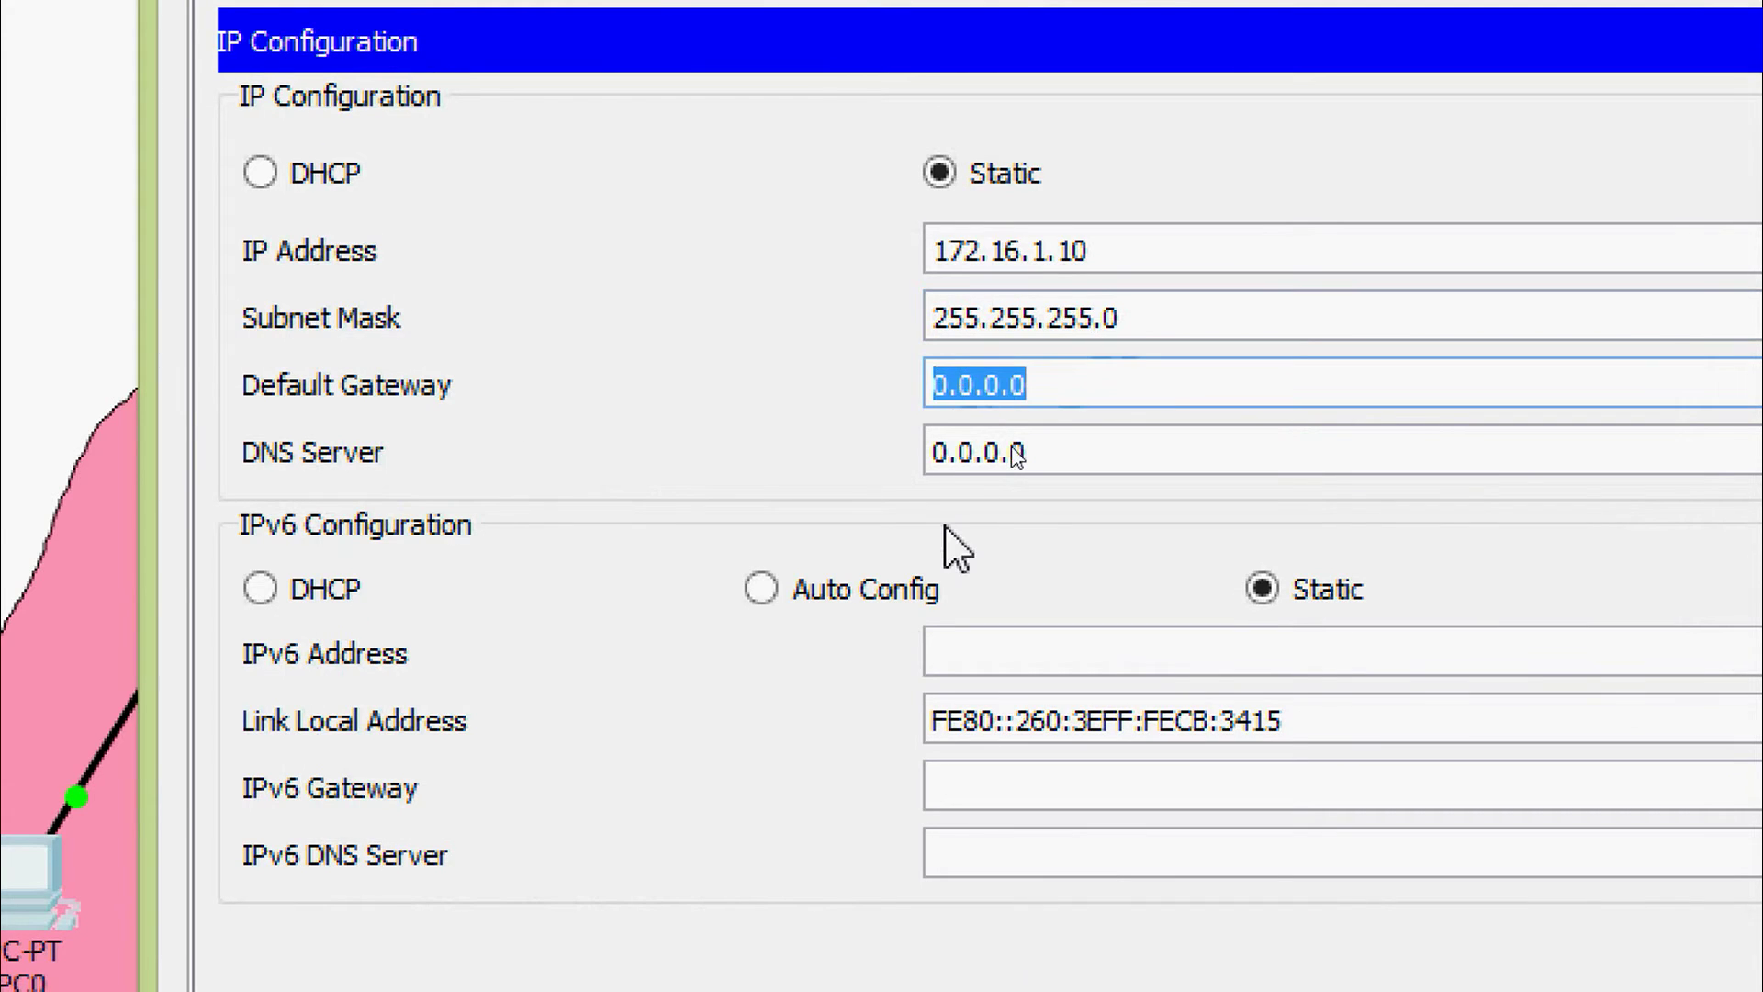
pyautogui.write('172.16.1.1')
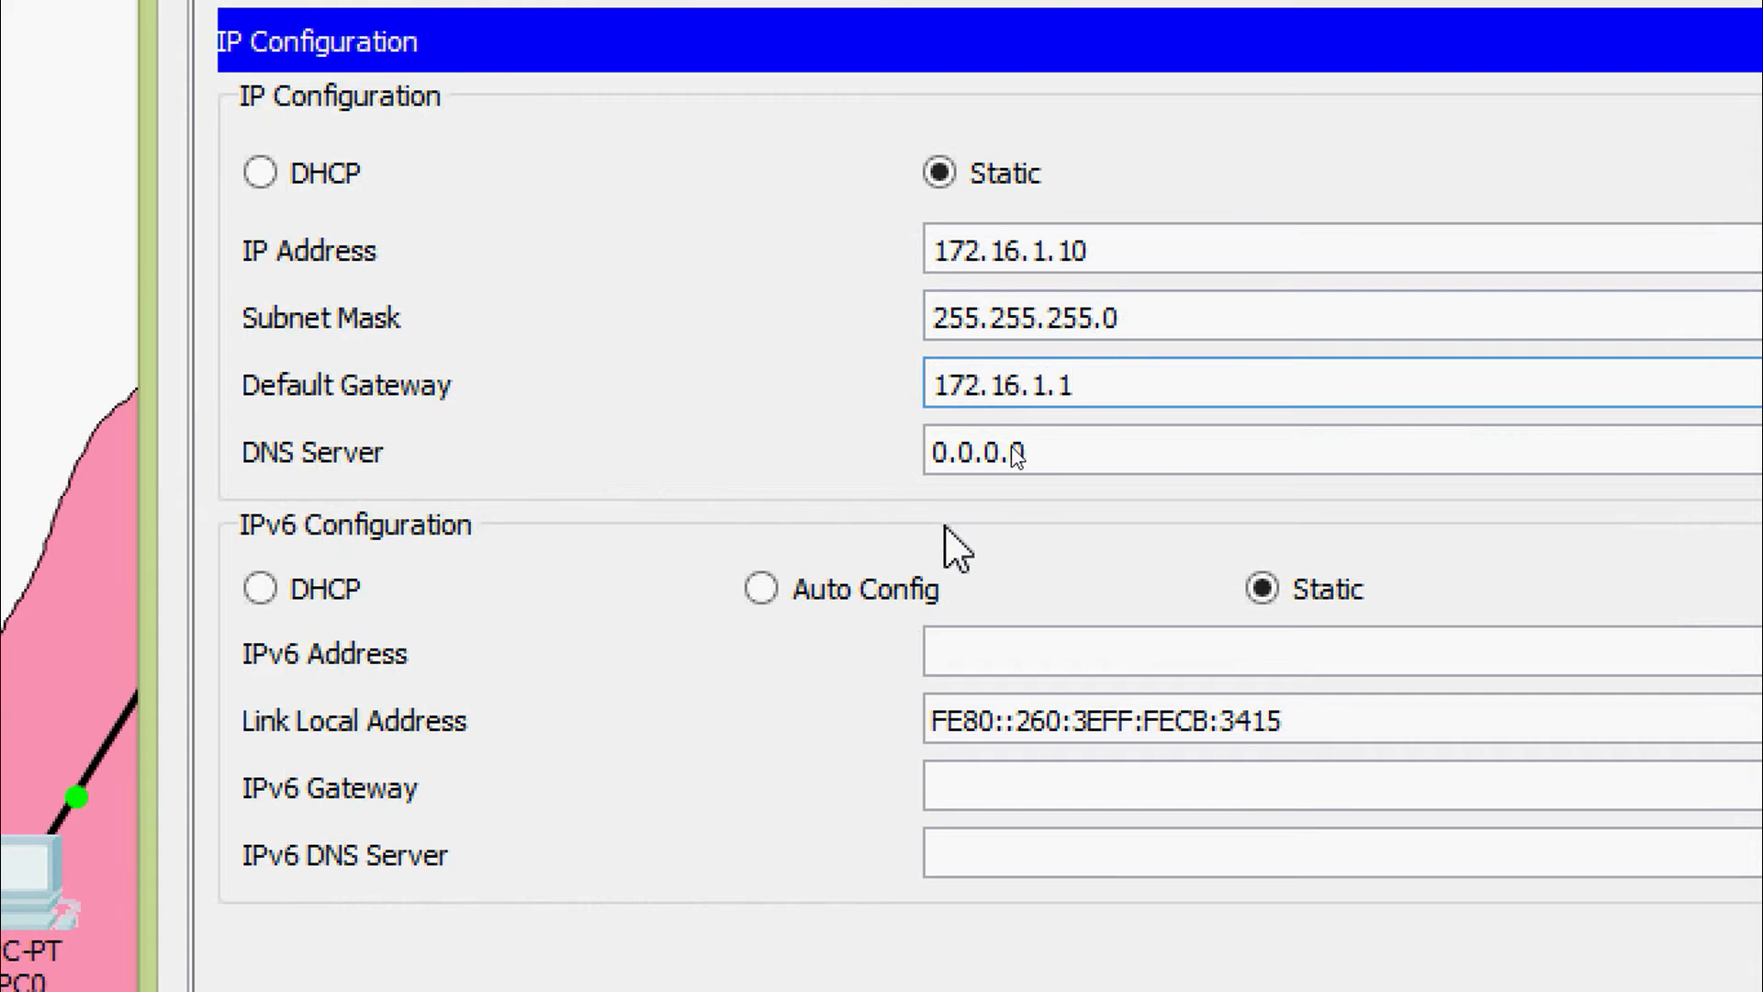
pyautogui.press('Tab')
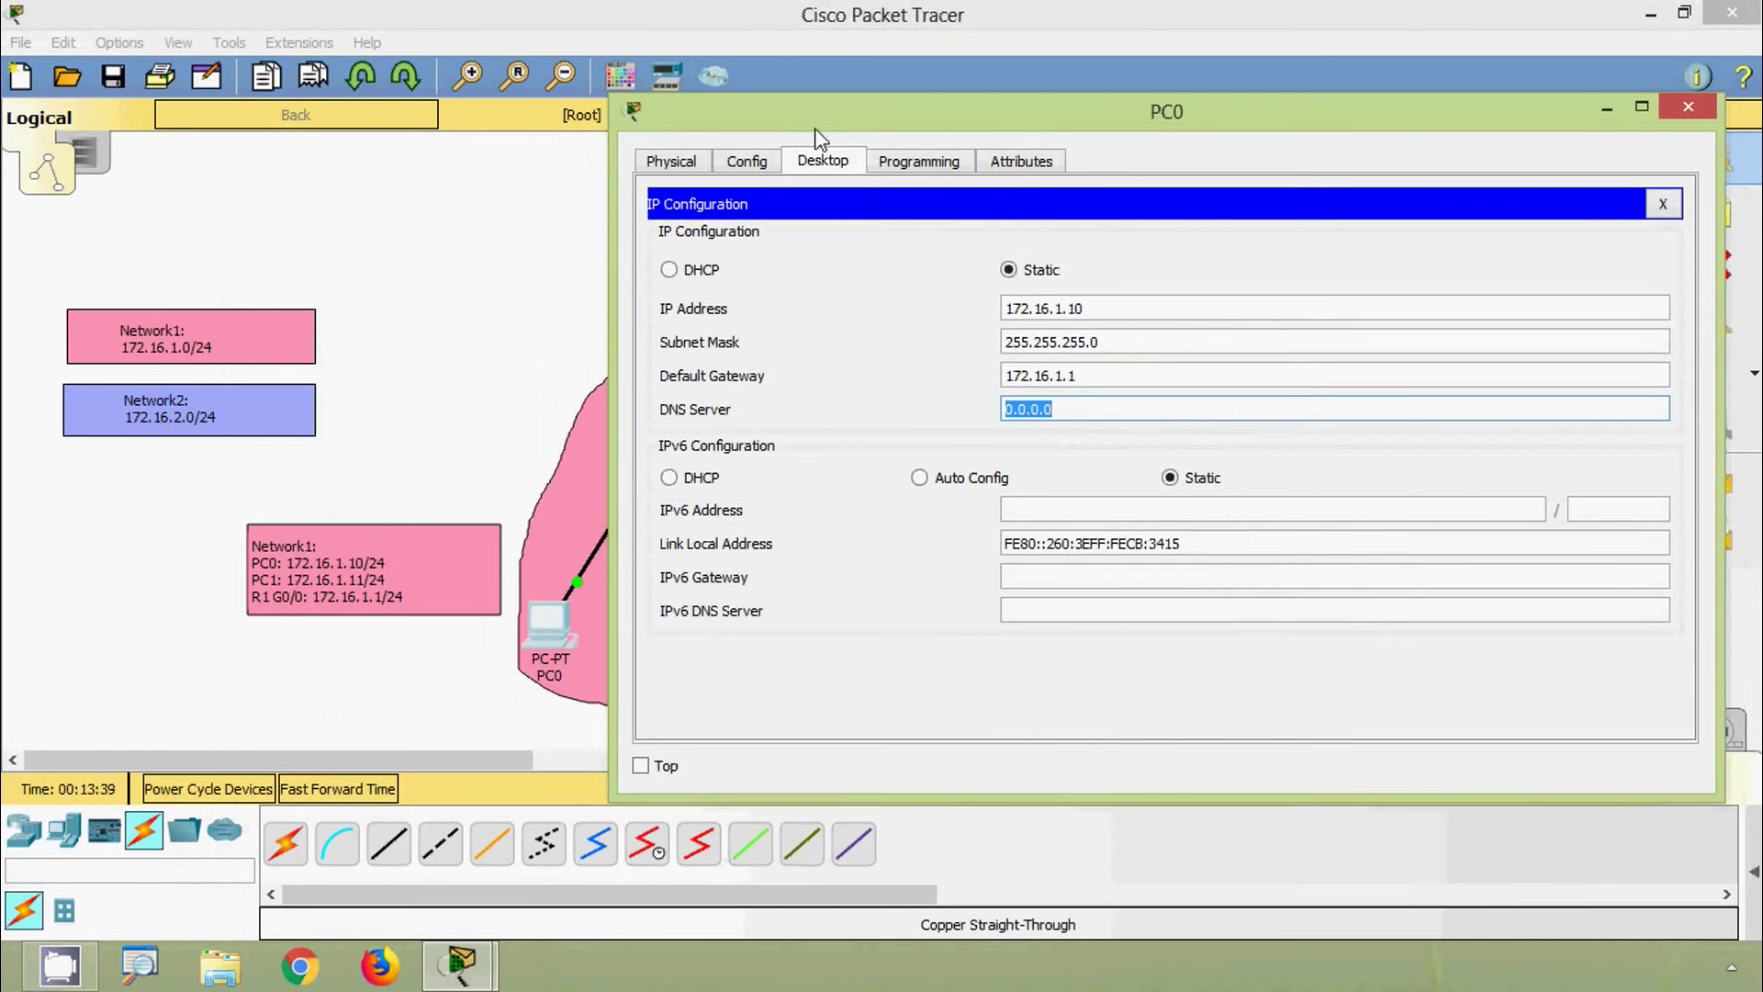
pyautogui.moveTo(814, 129); pyautogui.dragTo(957, 107)
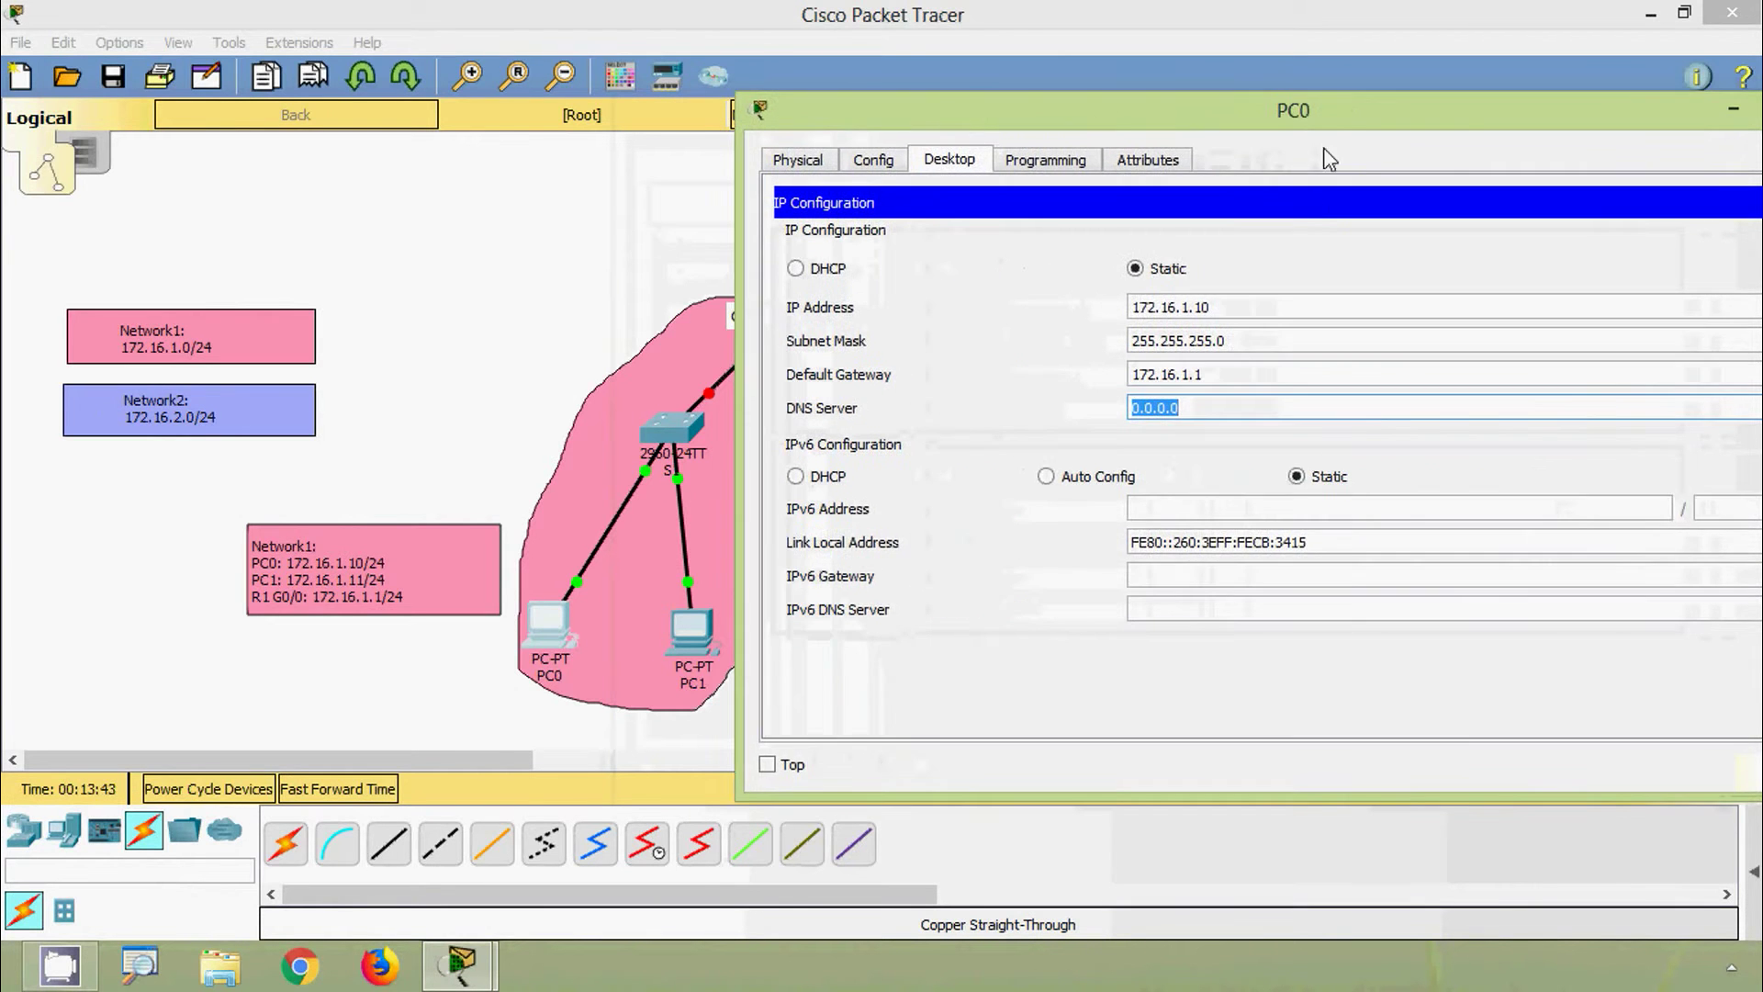
pyautogui.doubleClick(1083, 112)
pyautogui.click(1551, 99)
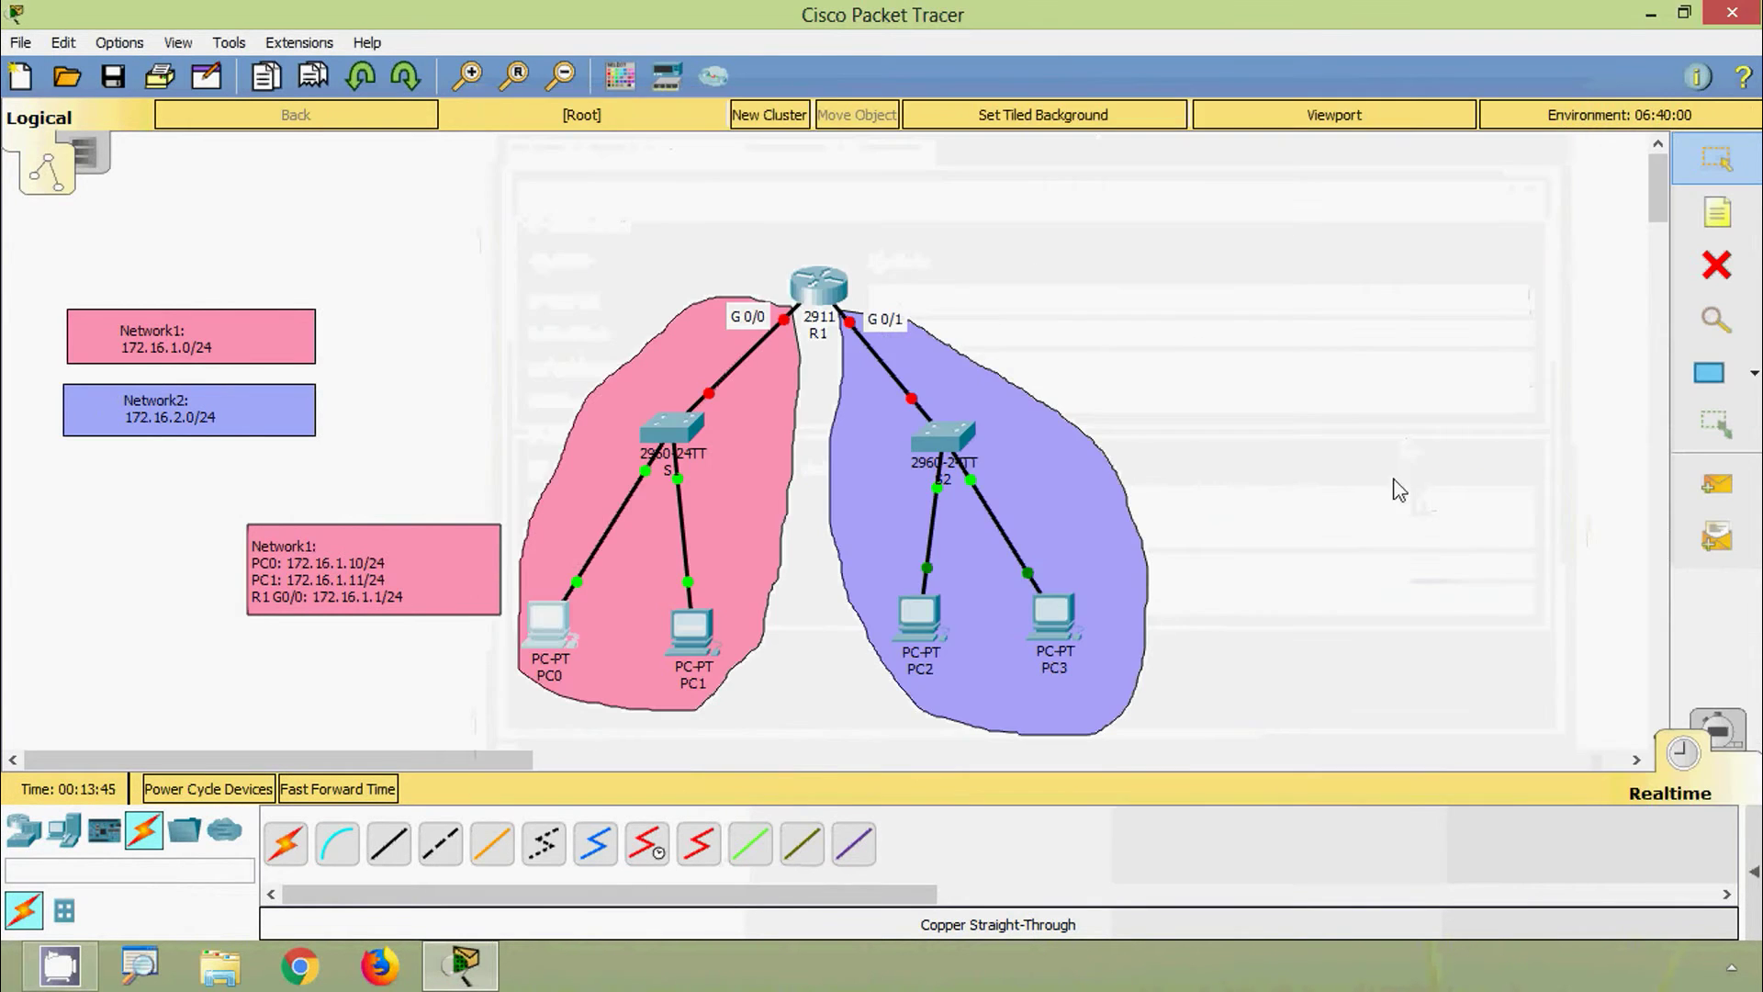
# Open the IP configuration of PC1 and assign it the static IP address 172.16.1.11
pyautogui.click(687, 641)
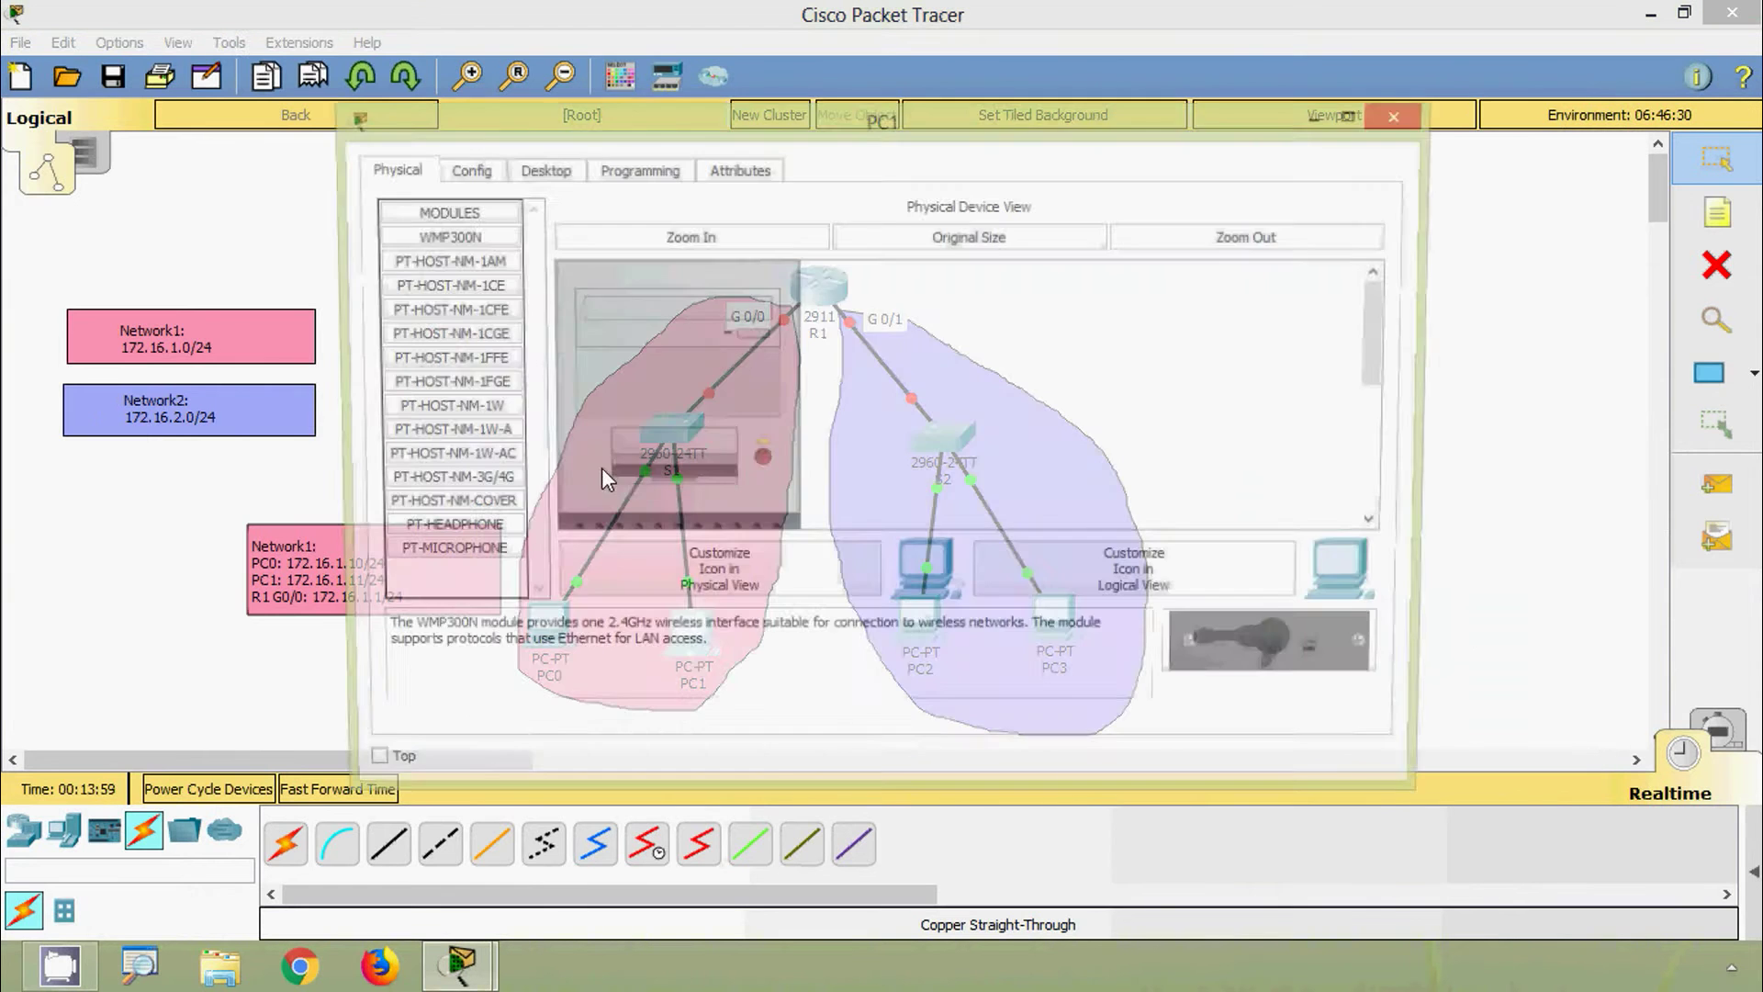
pyautogui.click(539, 170)
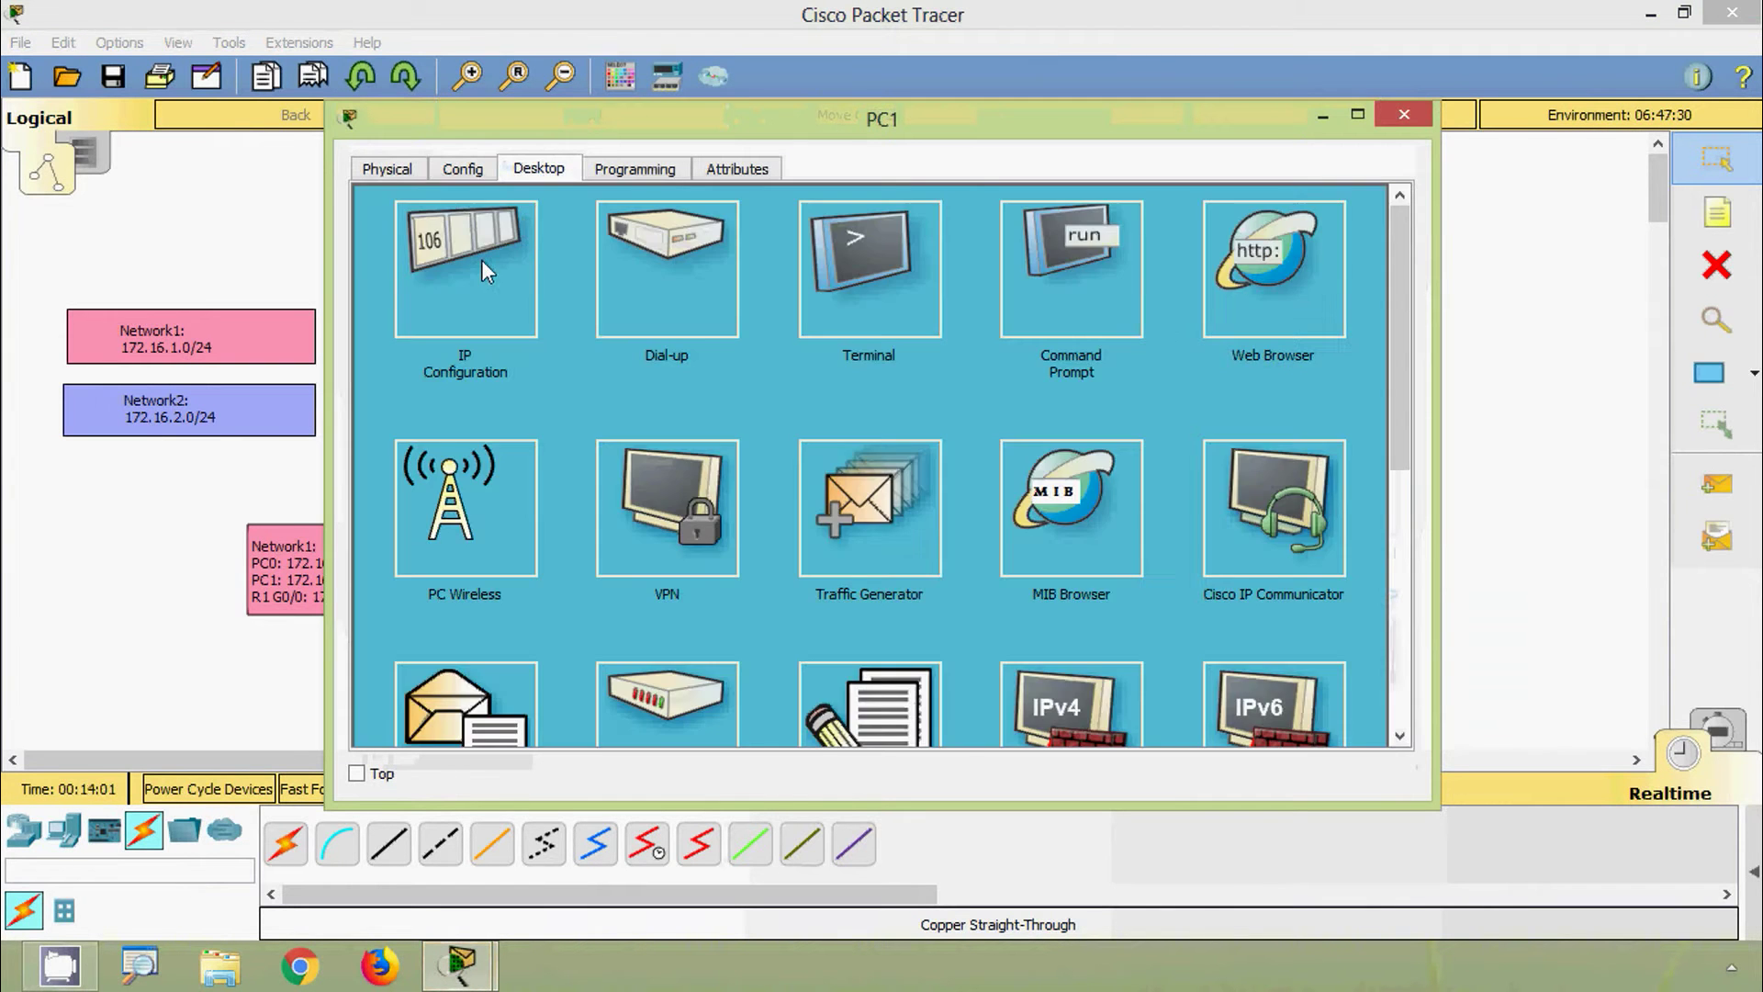
pyautogui.click(481, 267)
pyautogui.click(764, 315)
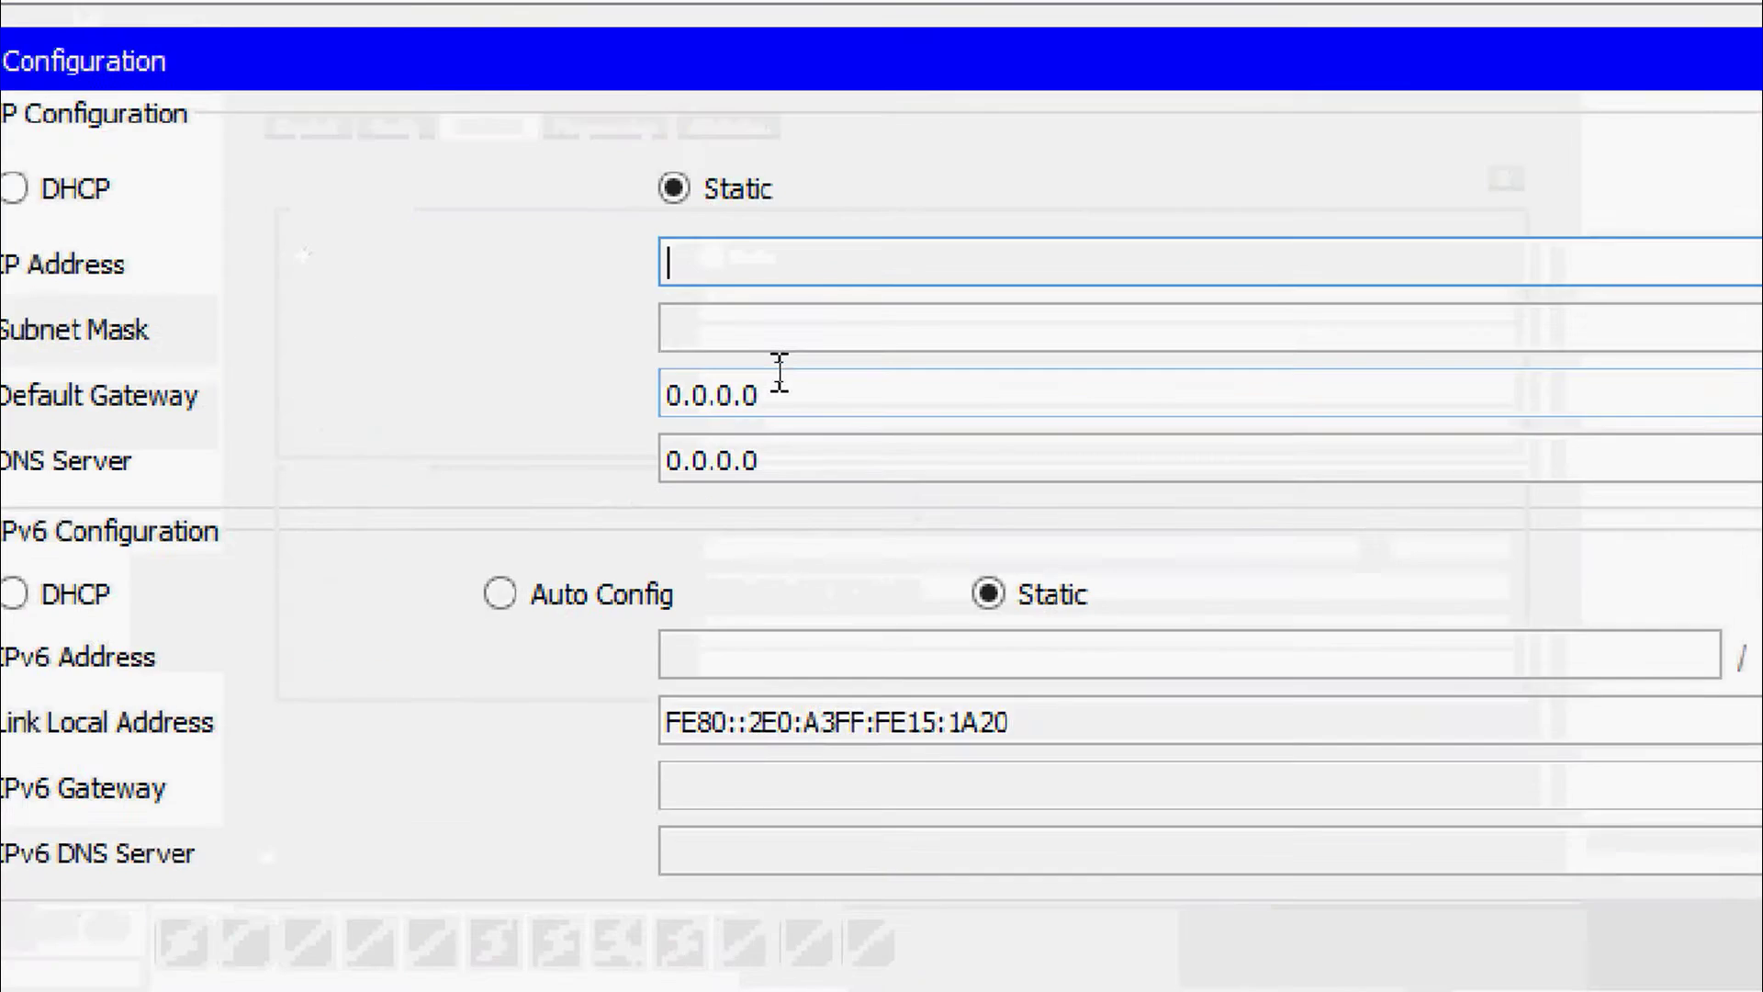
pyautogui.write('172.')
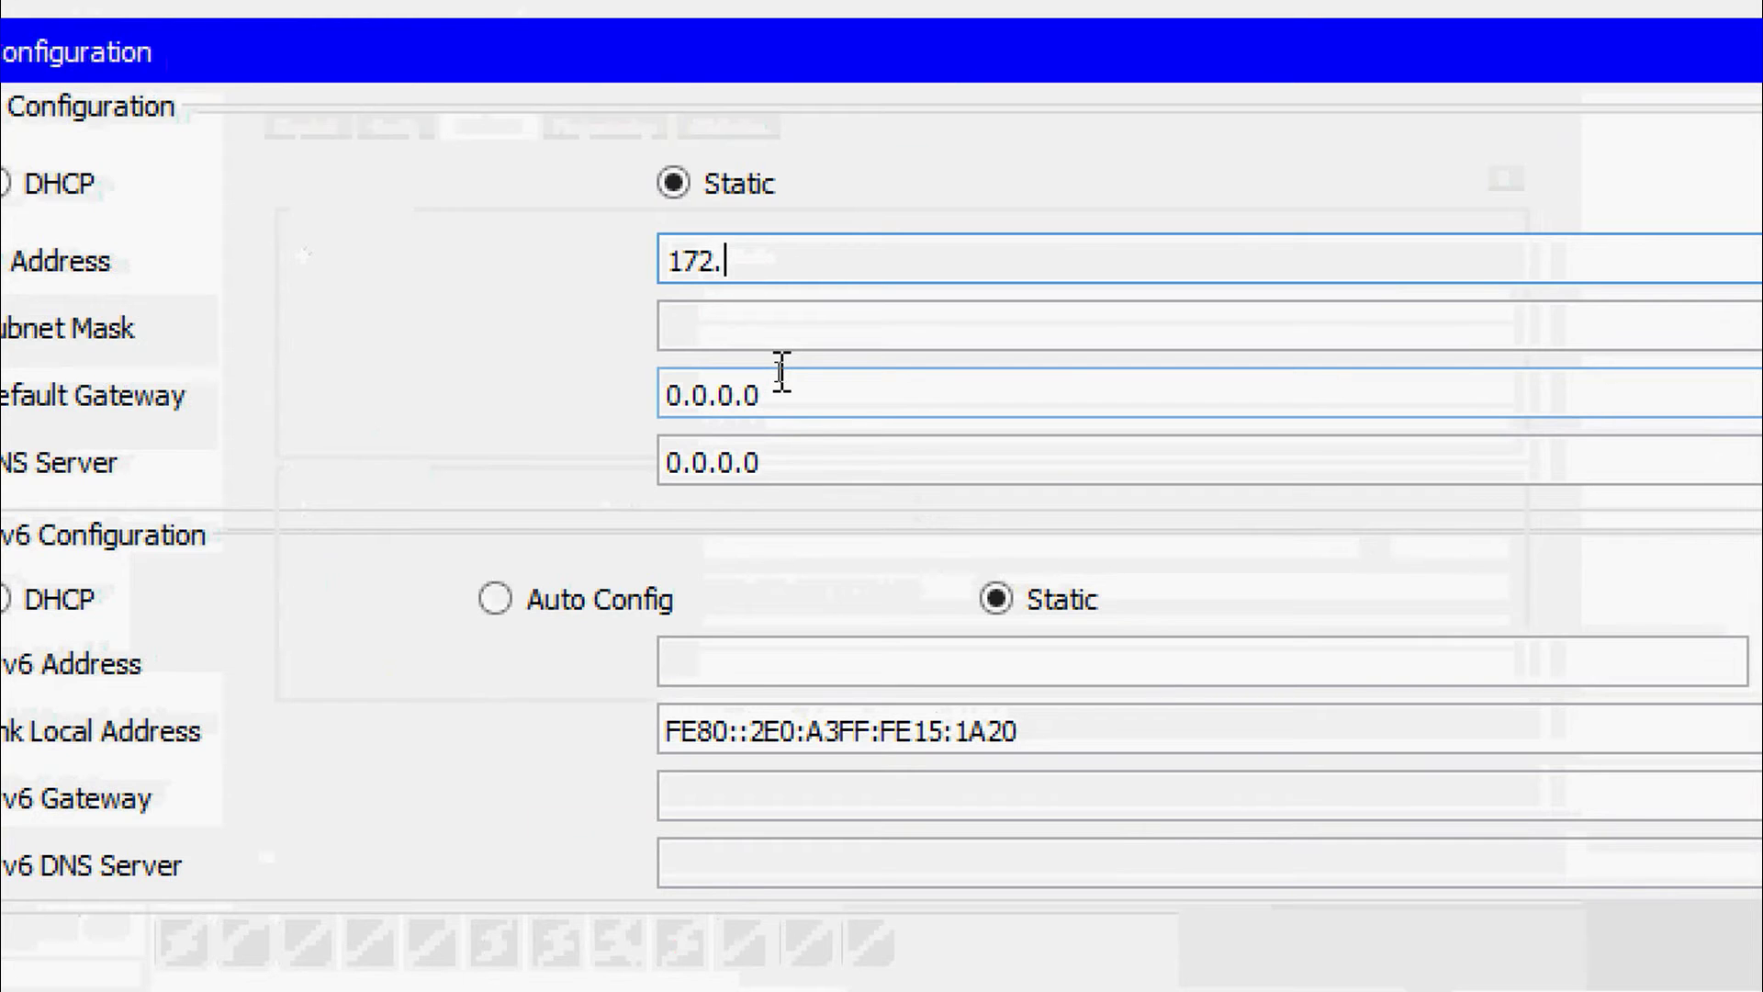
pyautogui.write('16.1.11')
# Set PC1's subnet mask to 255.255.255.0
pyautogui.press('Tab')
pyautogui.press('Tab')
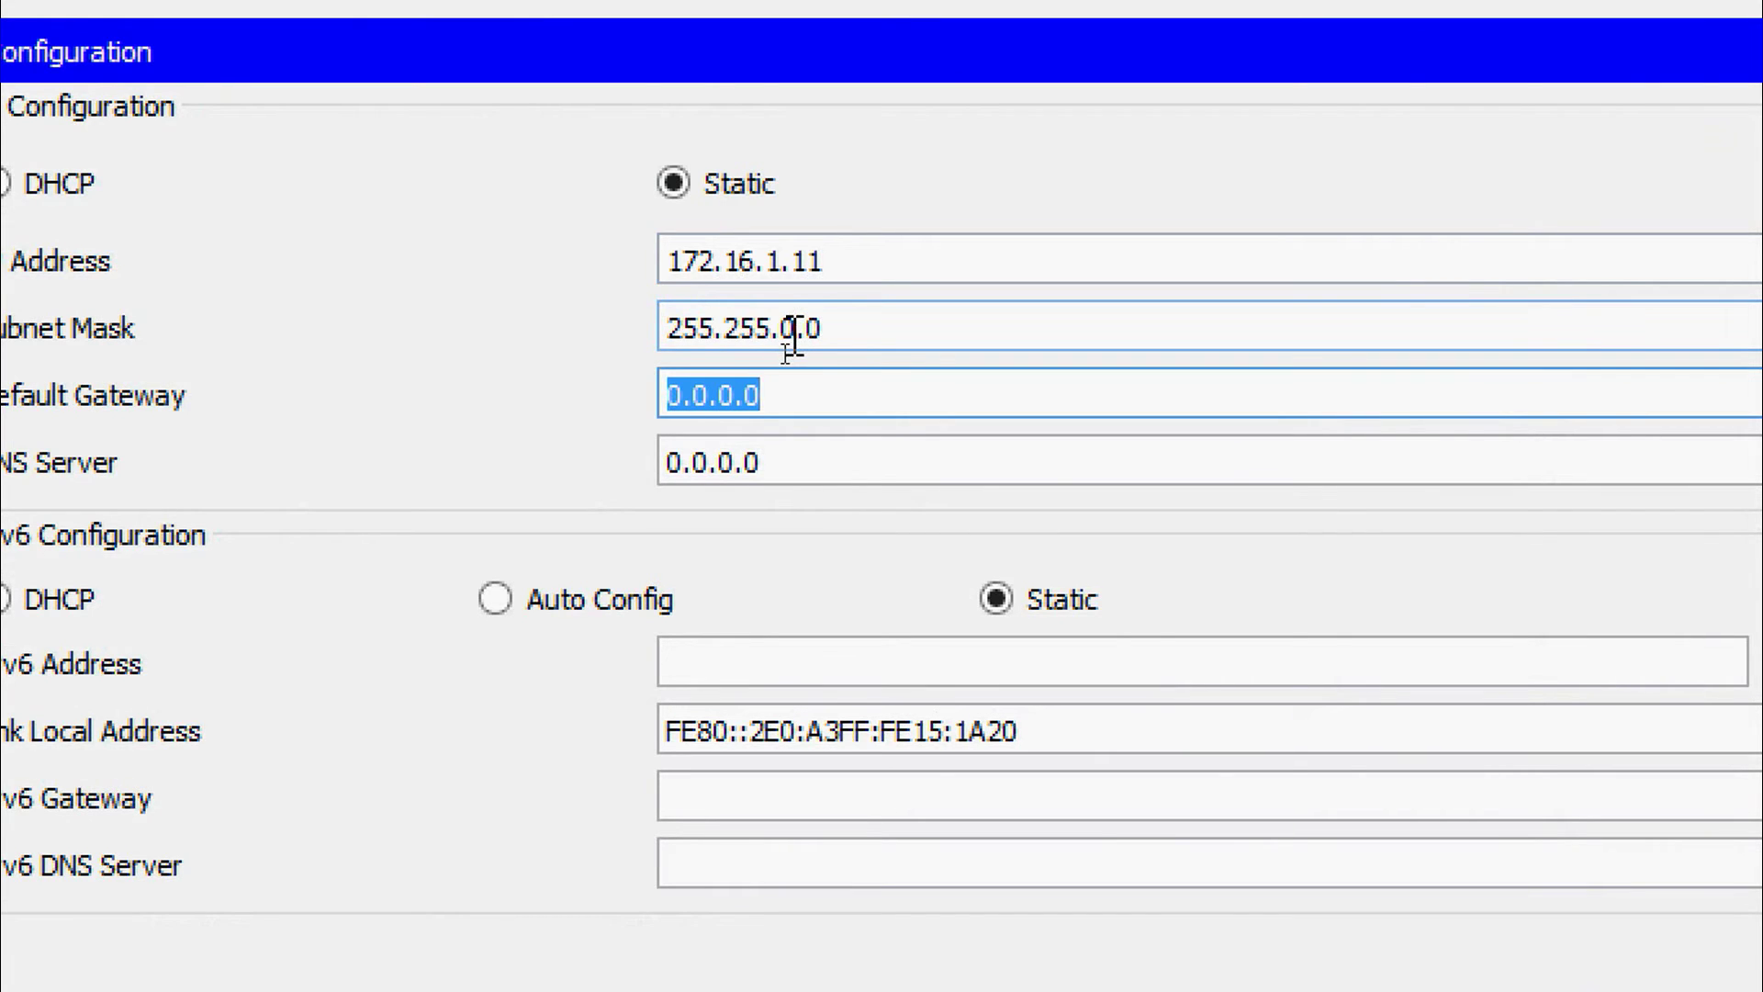
pyautogui.click(785, 331)
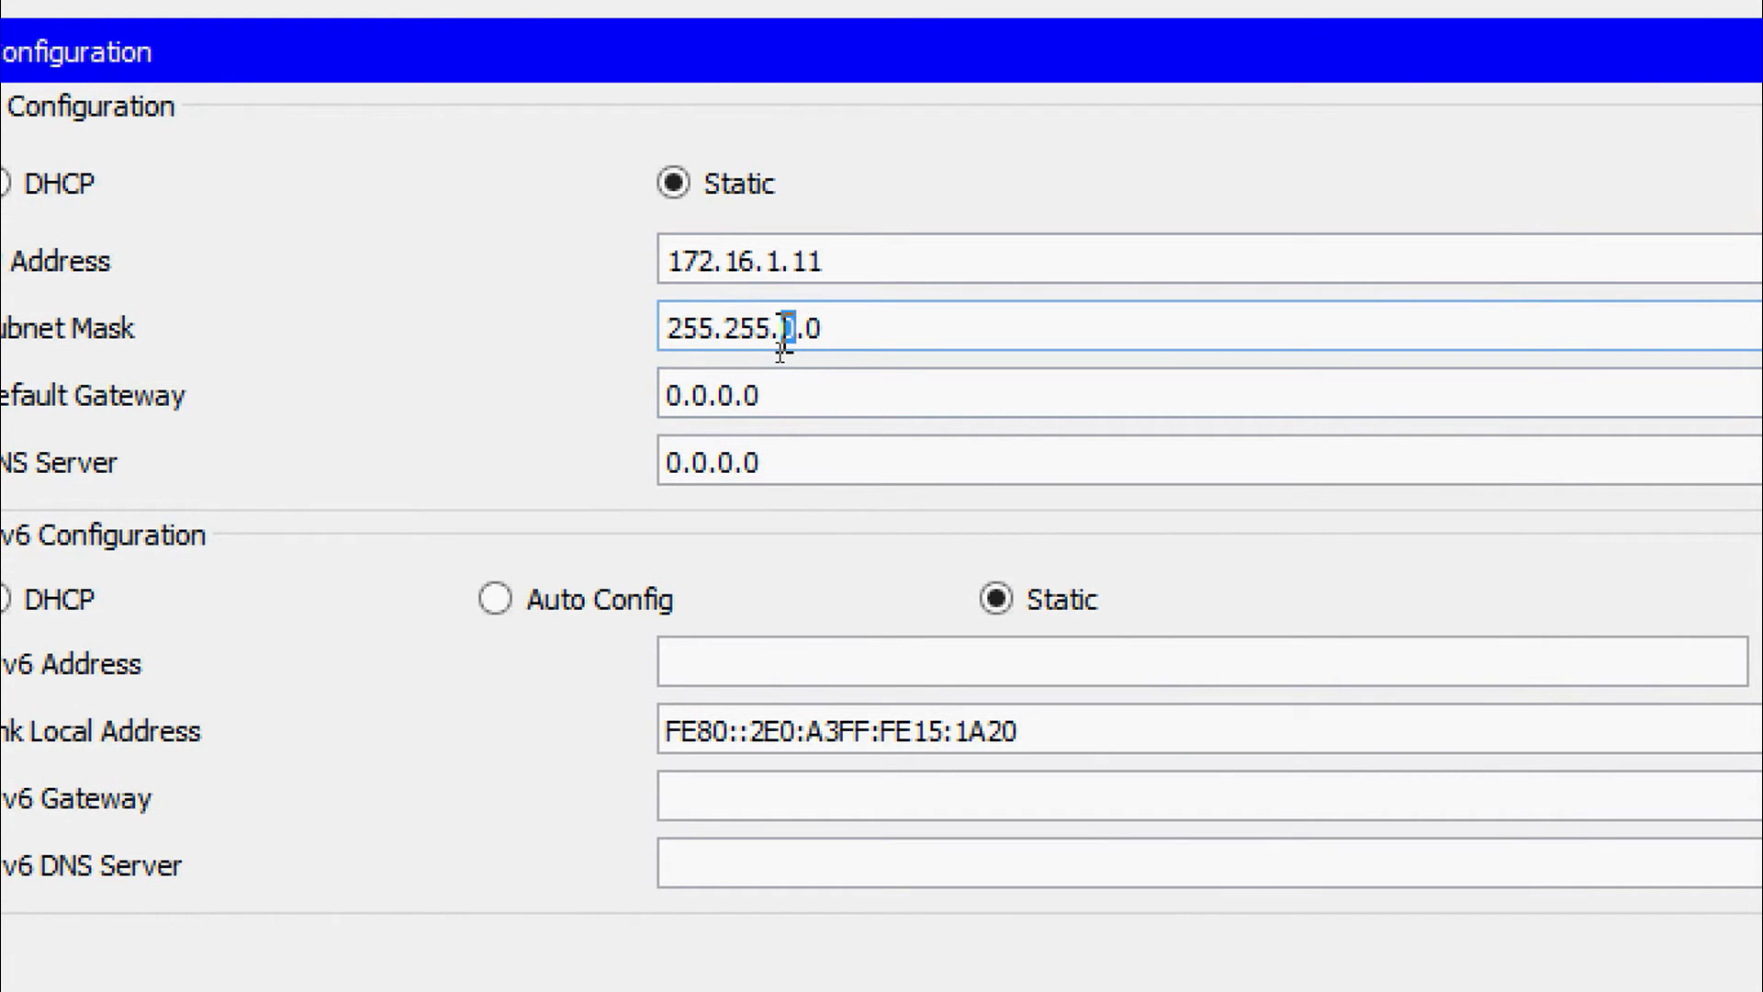
pyautogui.doubleClick(787, 329)
pyautogui.write('255.')
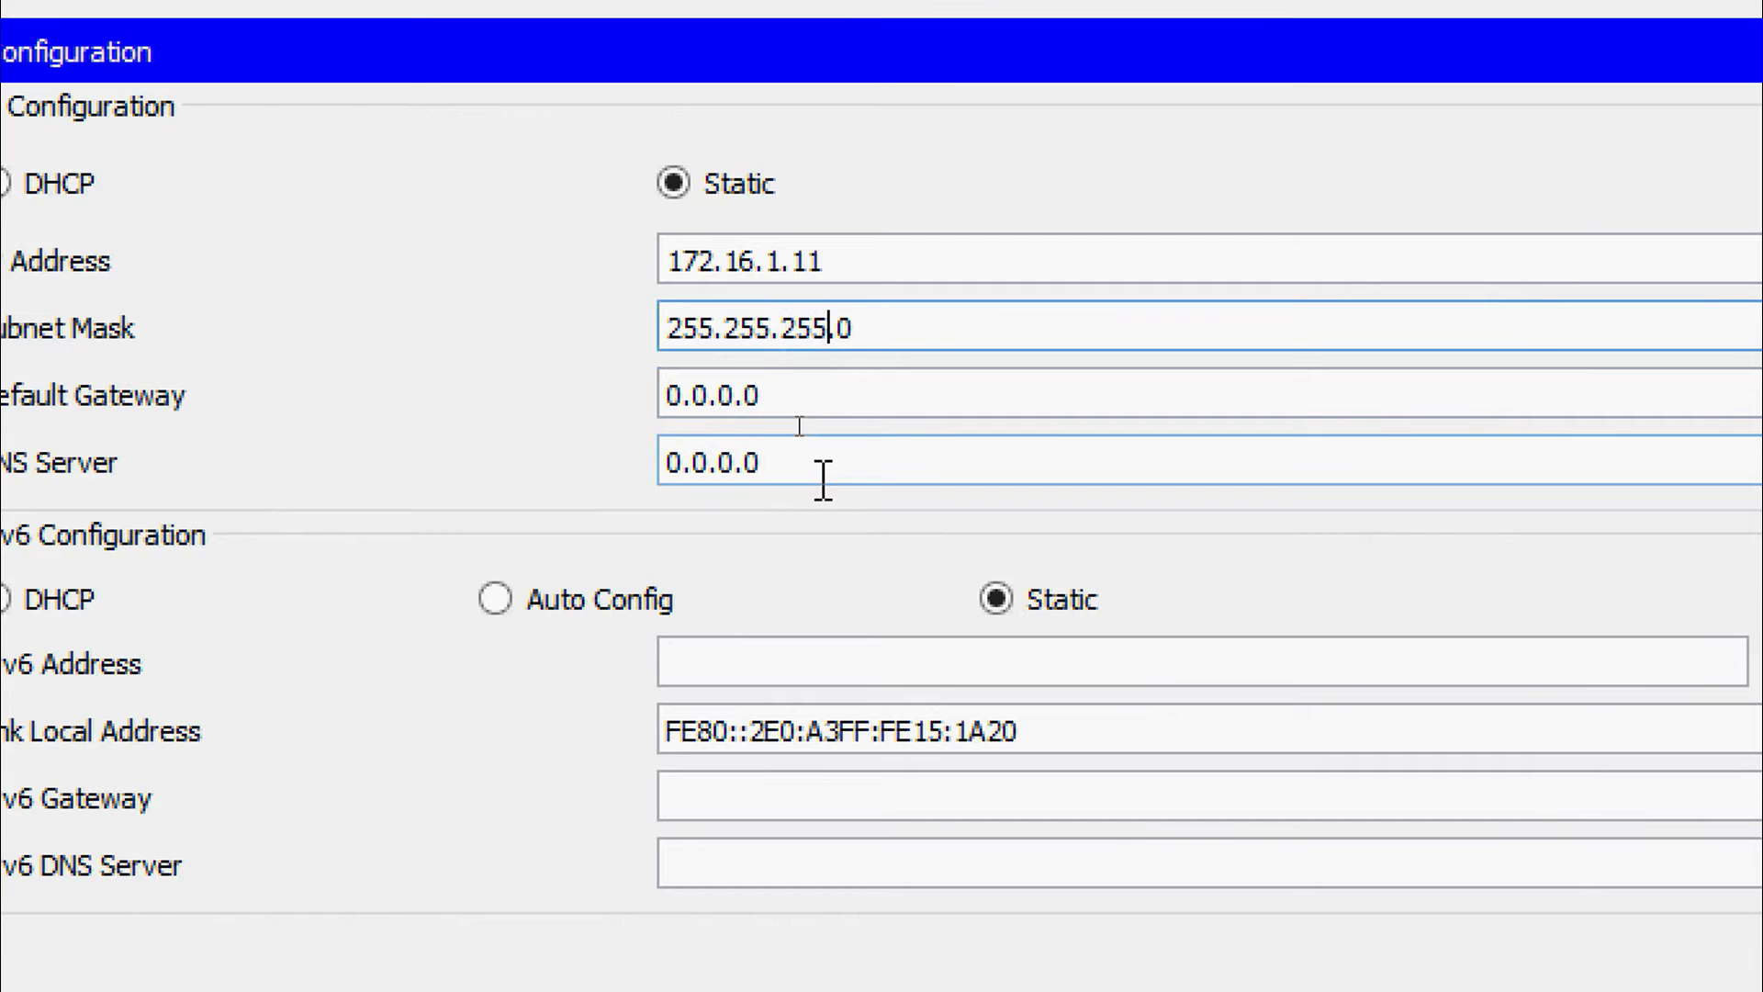
# Set PC1's default gateway to 172.16.1.1 and close its device window
pyautogui.press('Tab')
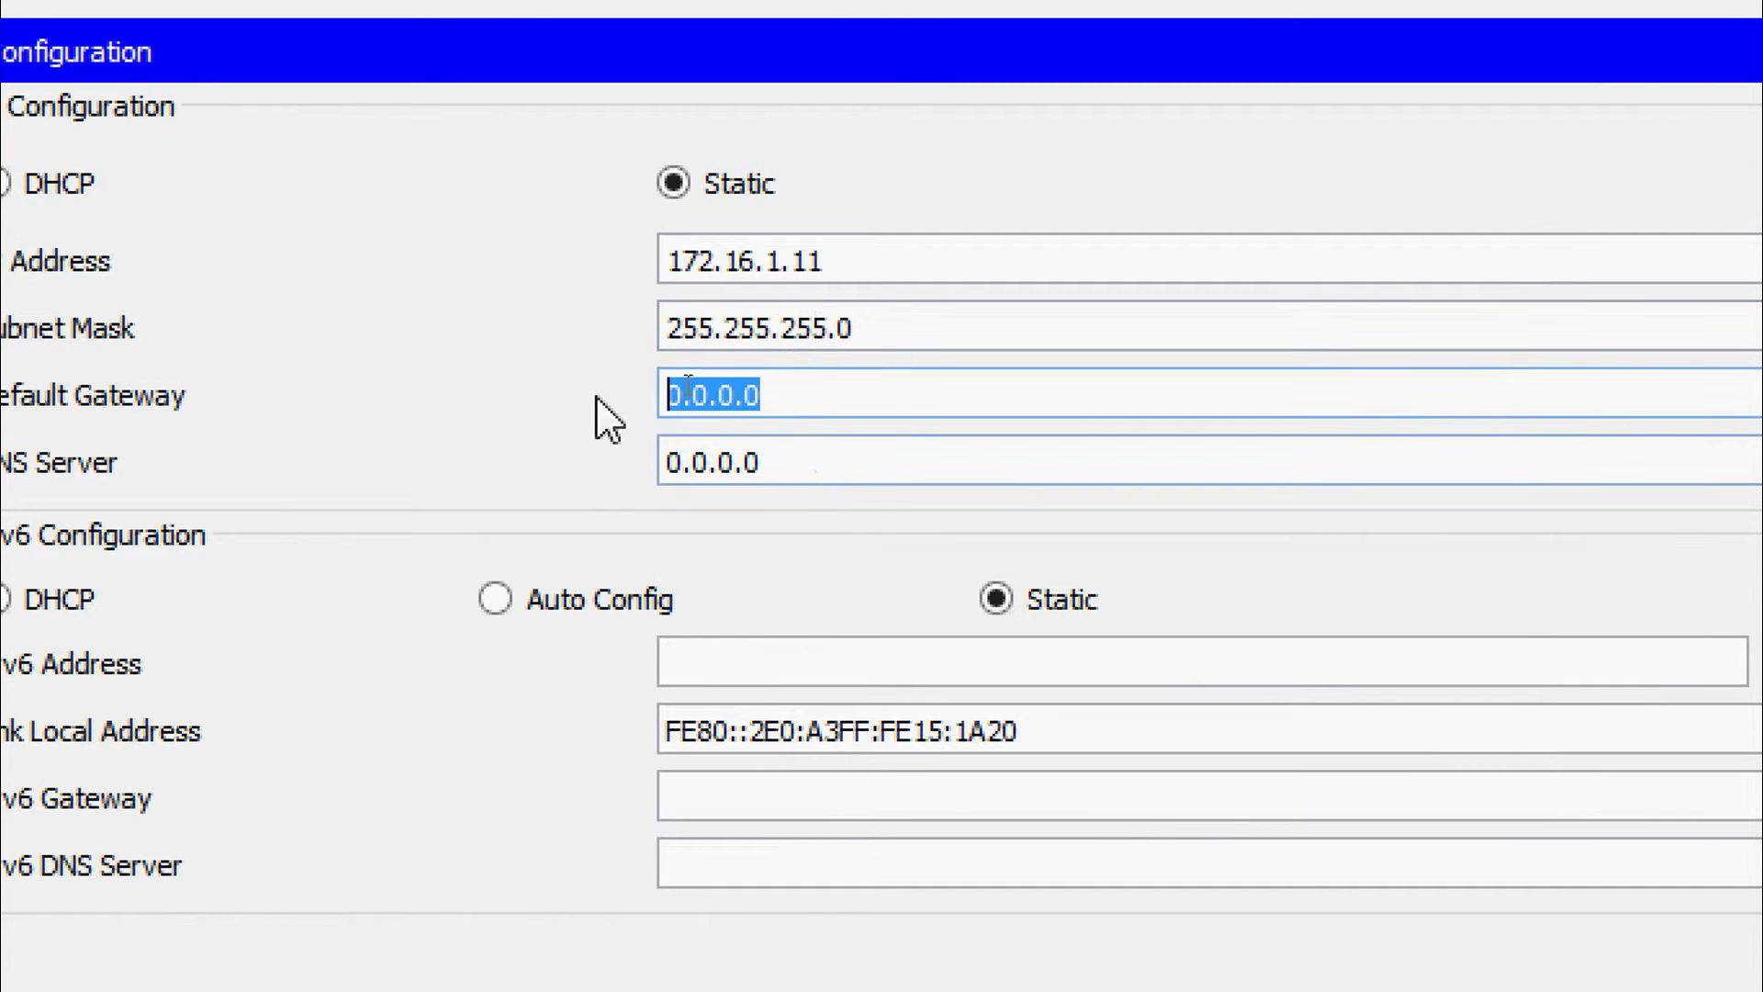
pyautogui.write('172.16.1.1')
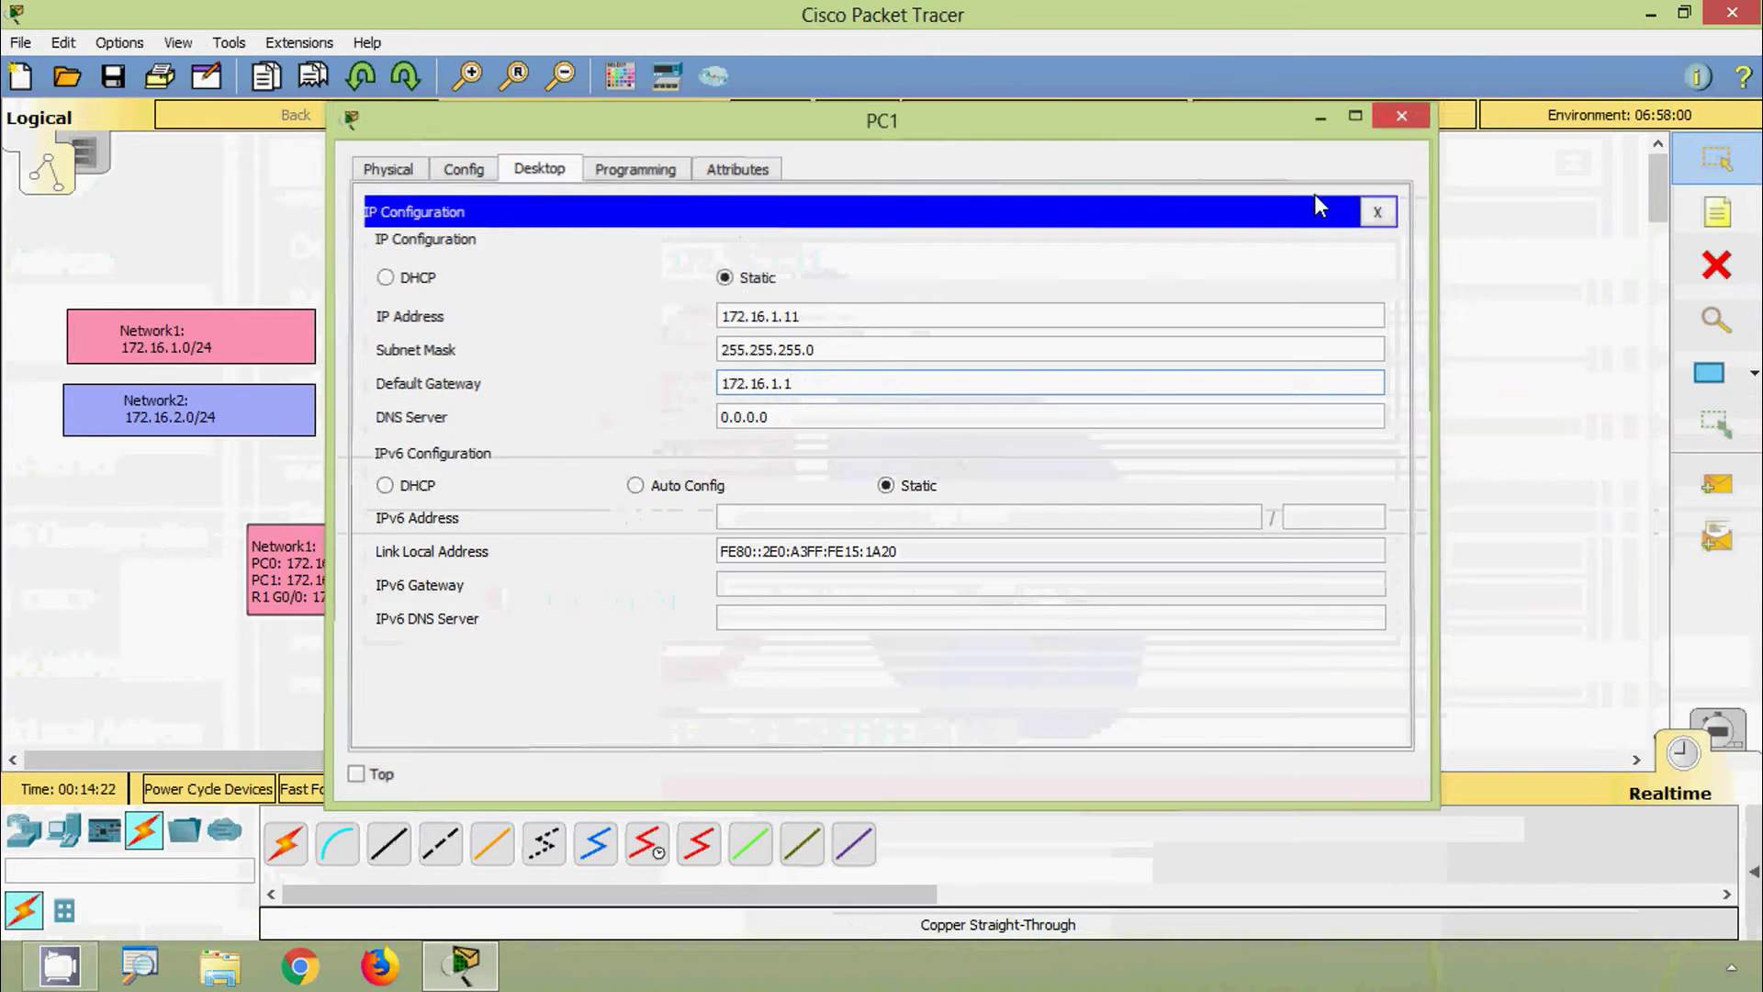
pyautogui.click(1391, 117)
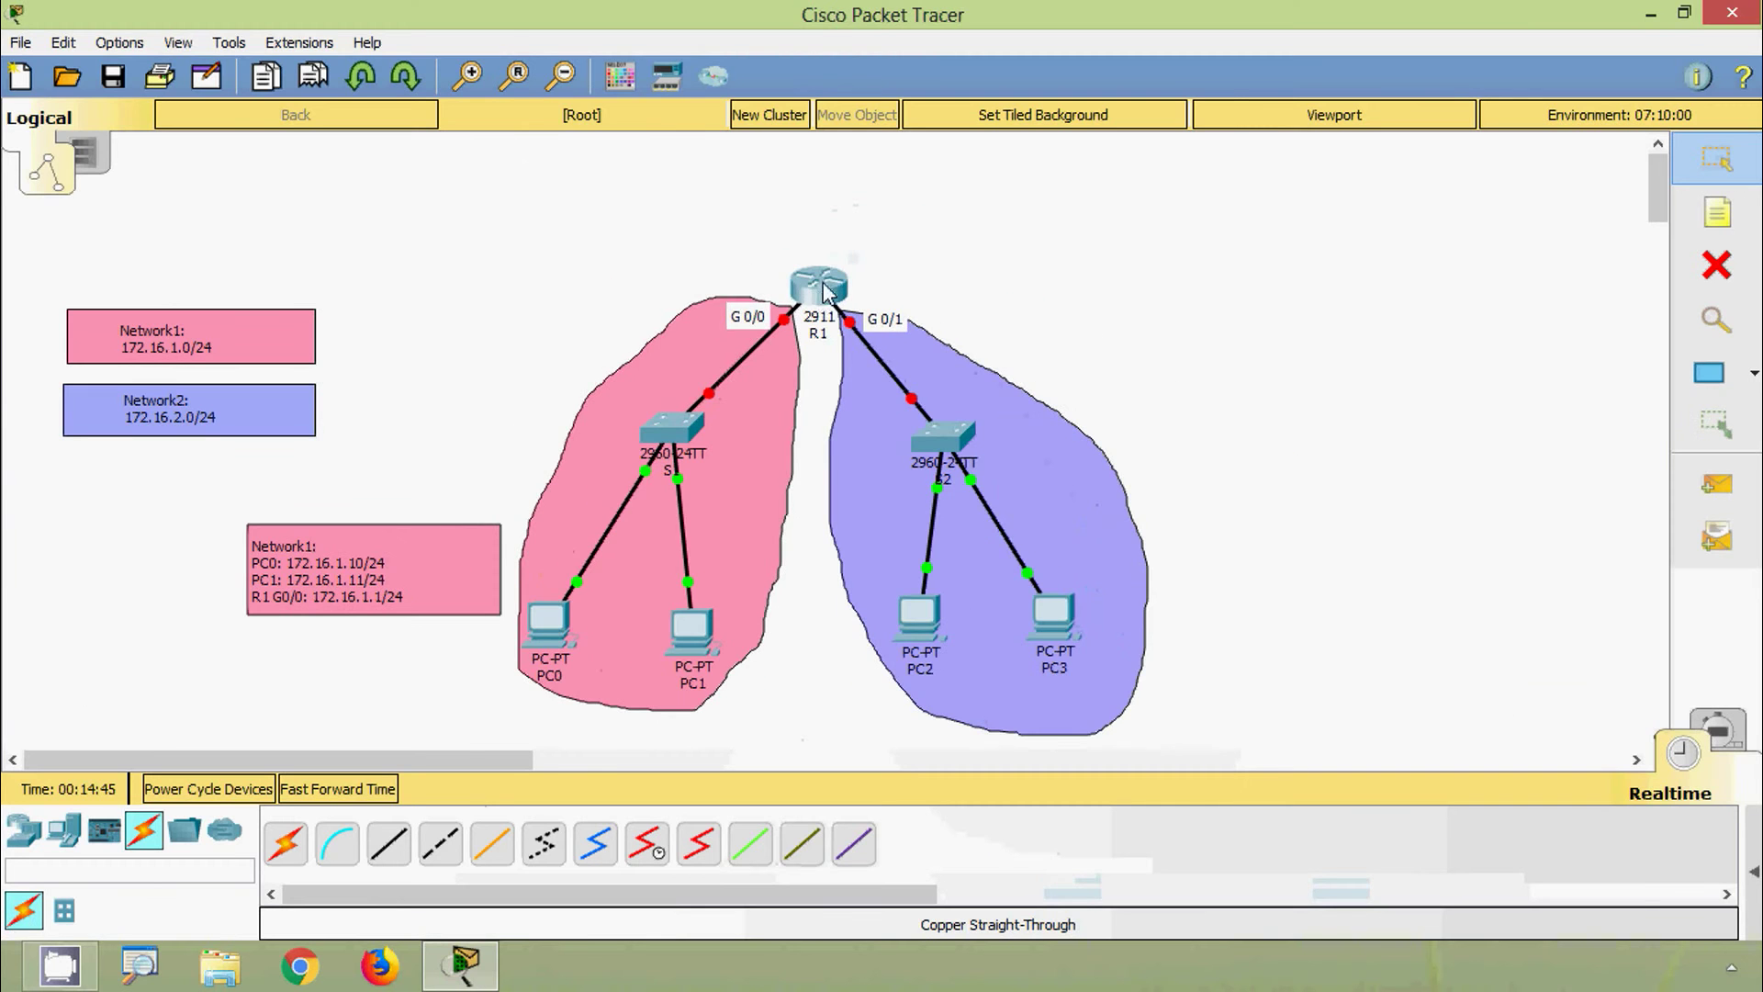
# Open the command line of router R1 and answer no to the initial configuration dialog to reach the user prompt
pyautogui.click(817, 292)
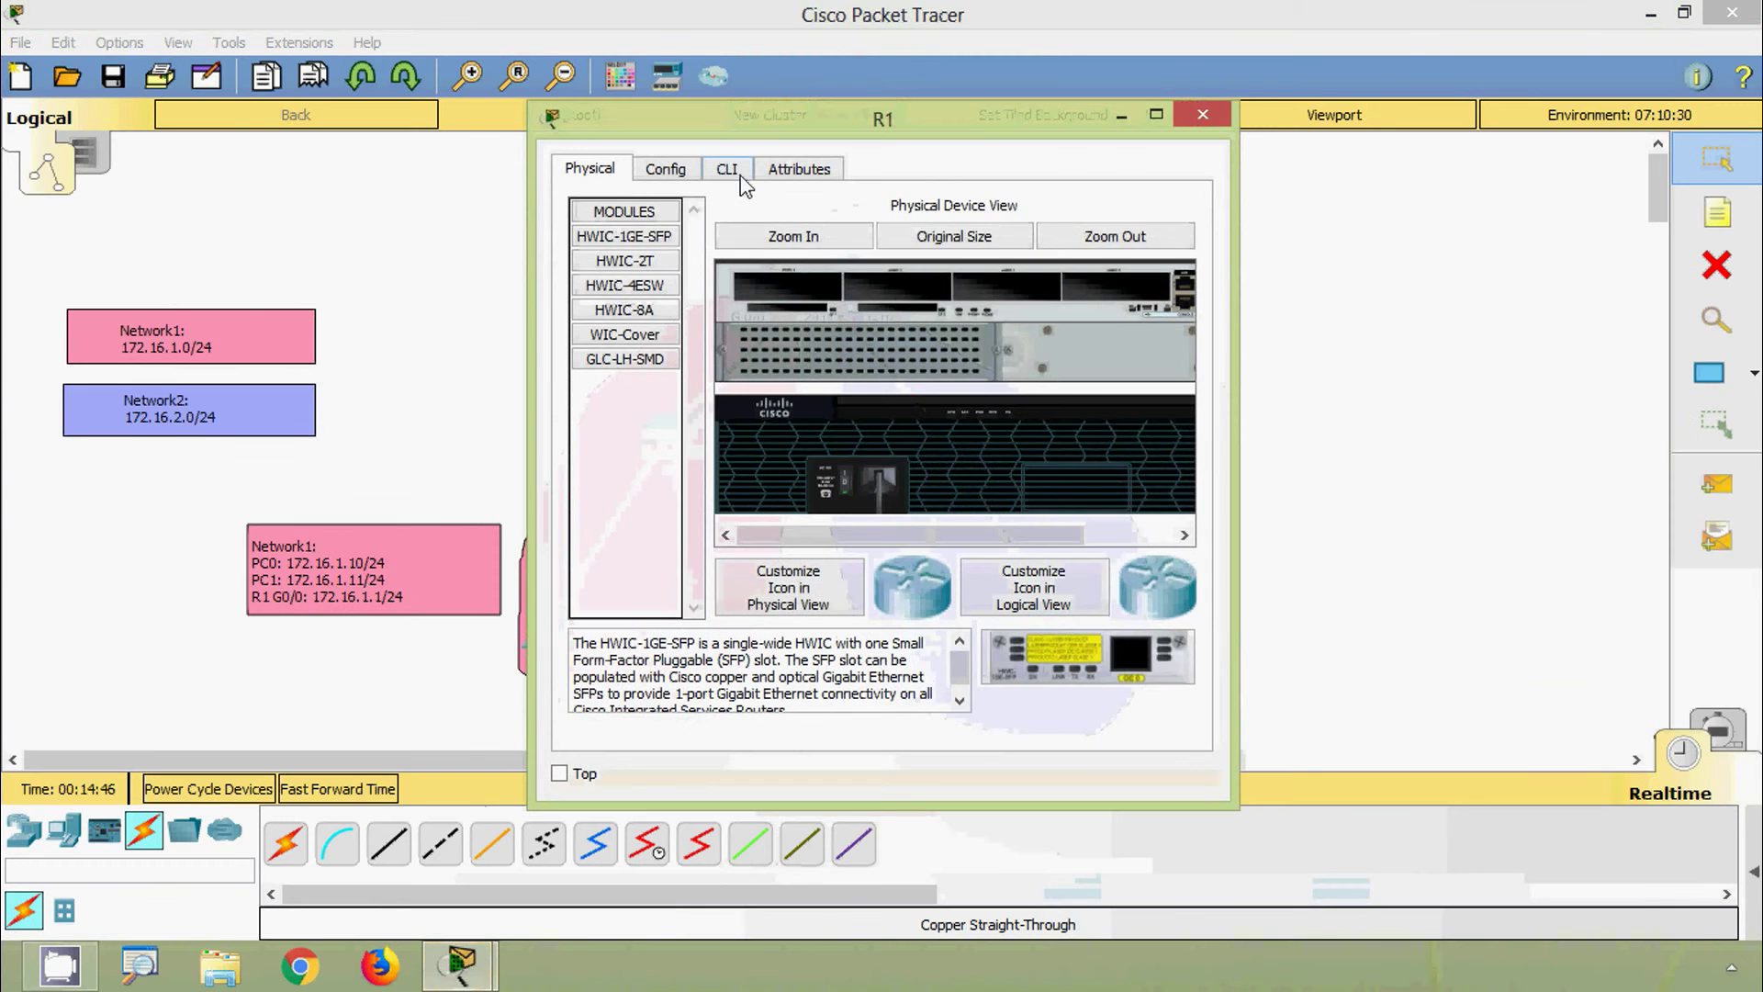
pyautogui.click(712, 137)
pyautogui.moveTo(769, 127); pyautogui.dragTo(855, 77)
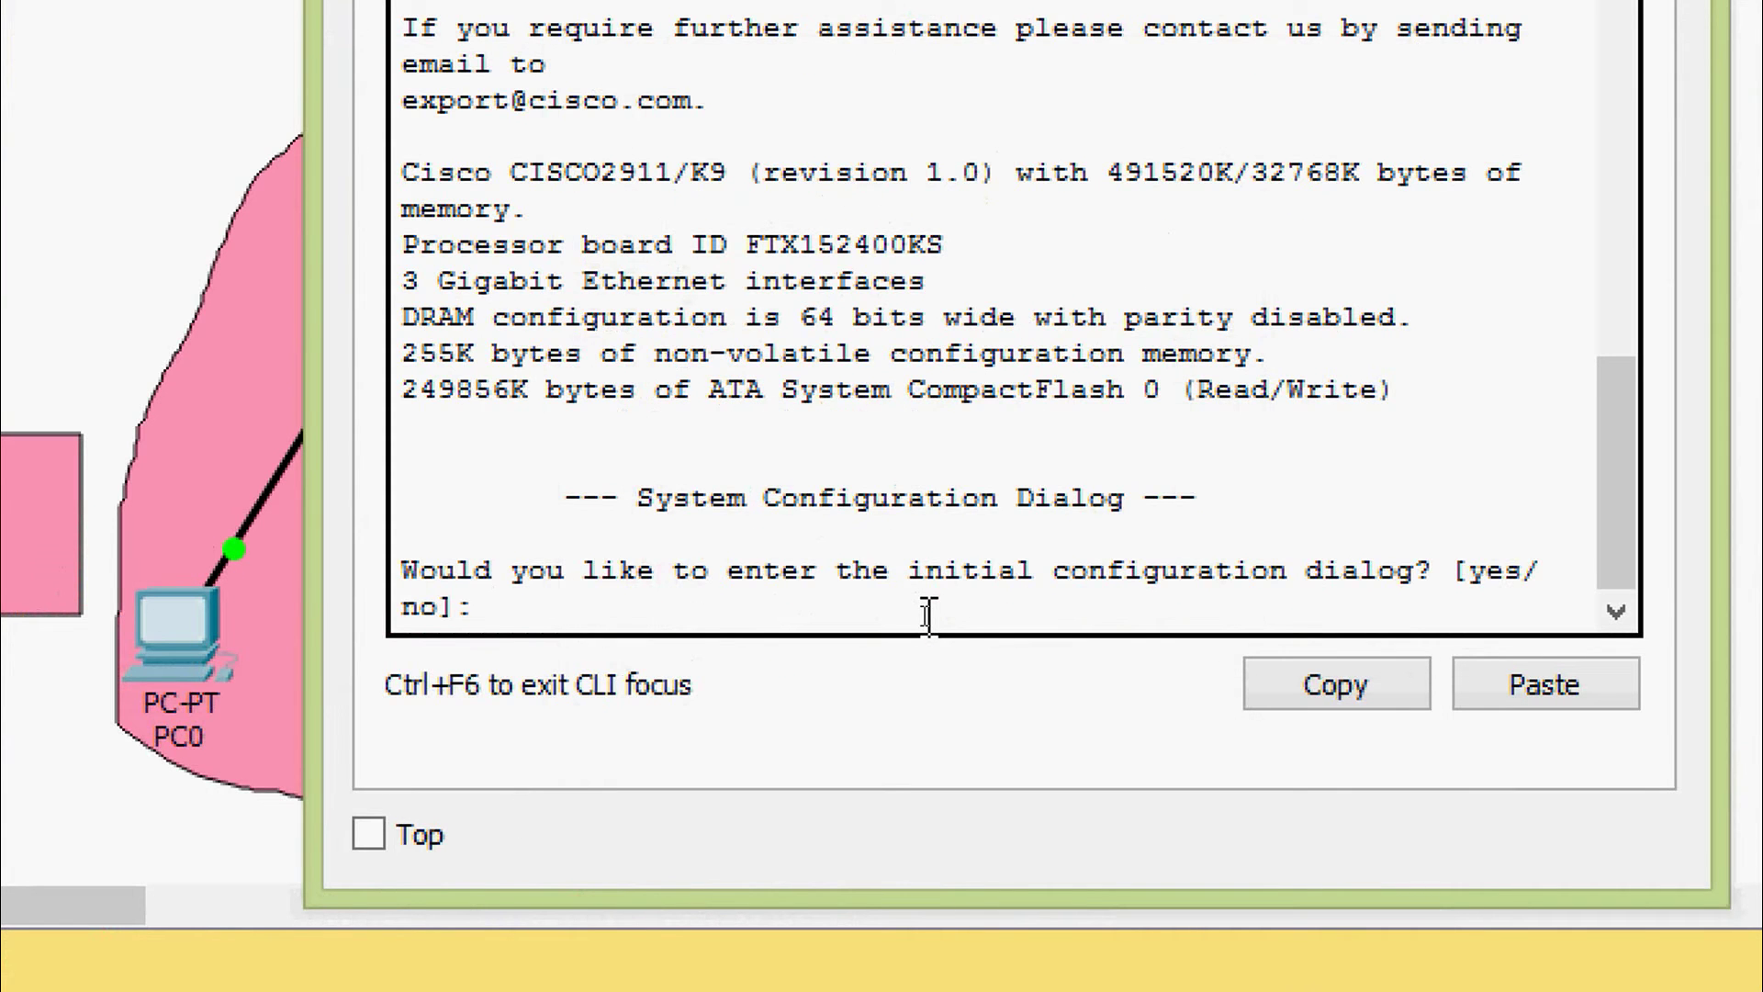
pyautogui.write('no')
pyautogui.press('Return')
pyautogui.press('Return')
pyautogui.press('Return')
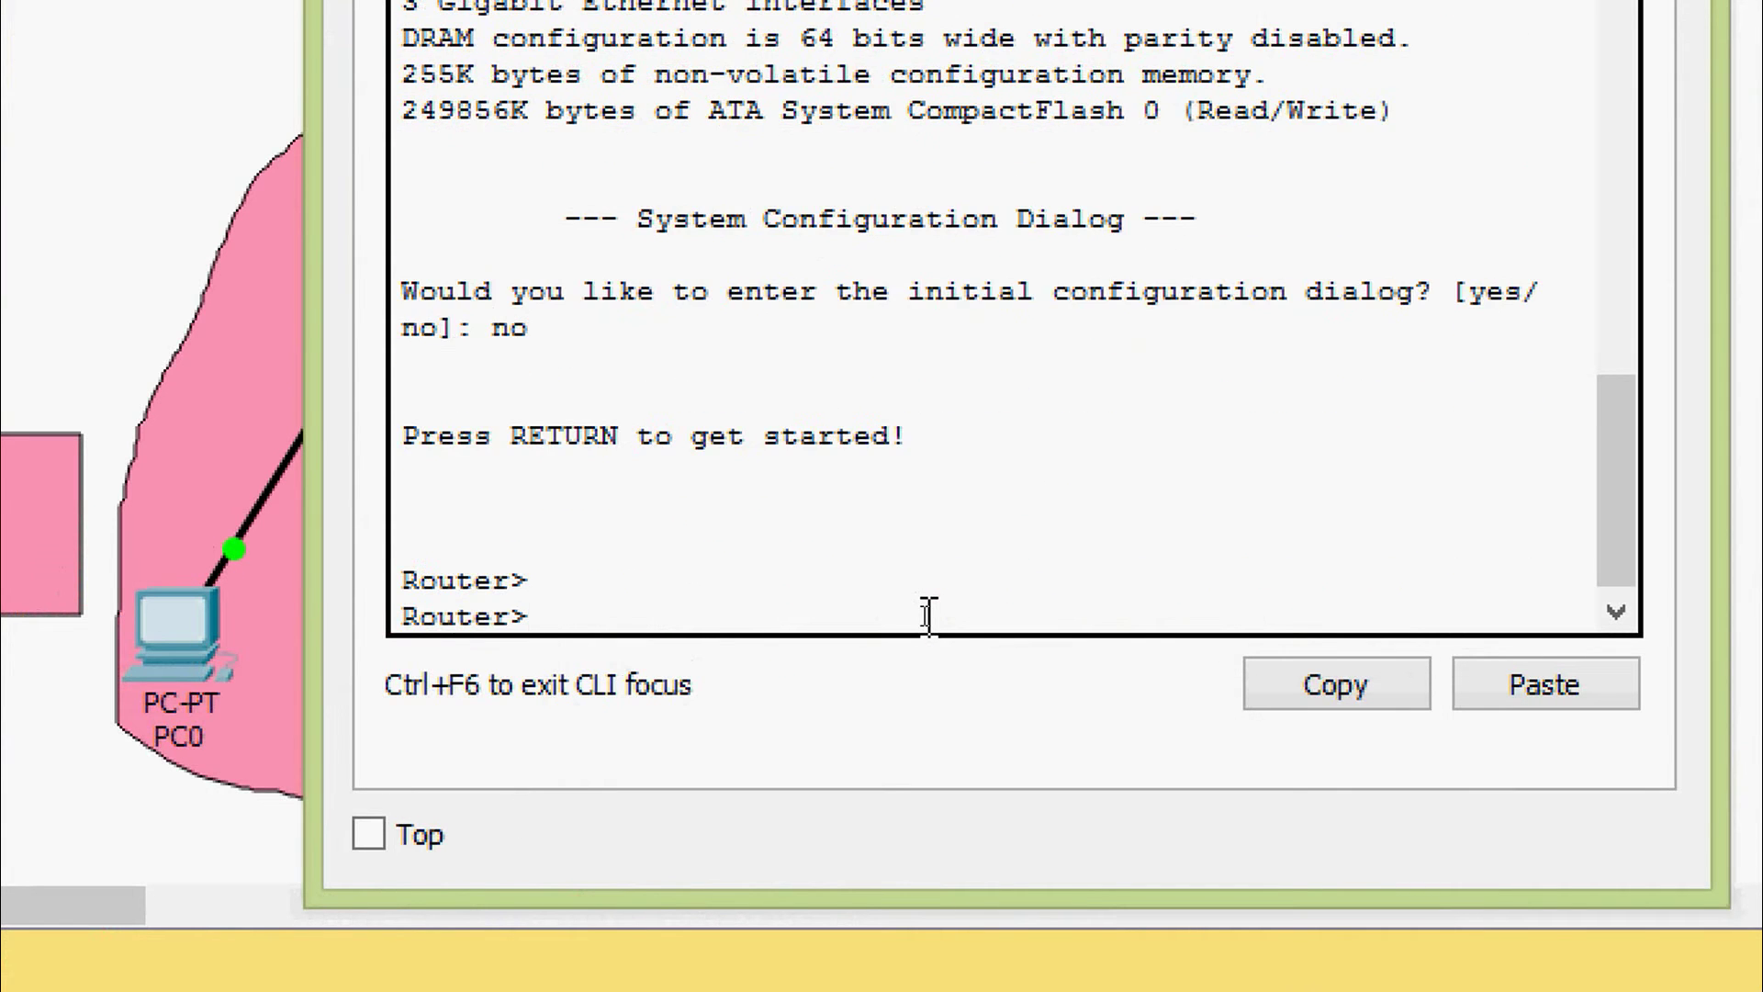
# Enter privileged mode on the router with enable and go into global configuration mode with configure terminal
pyautogui.write('ena')
pyautogui.press('Tab')
pyautogui.press('Return')
pyautogui.write('conf')
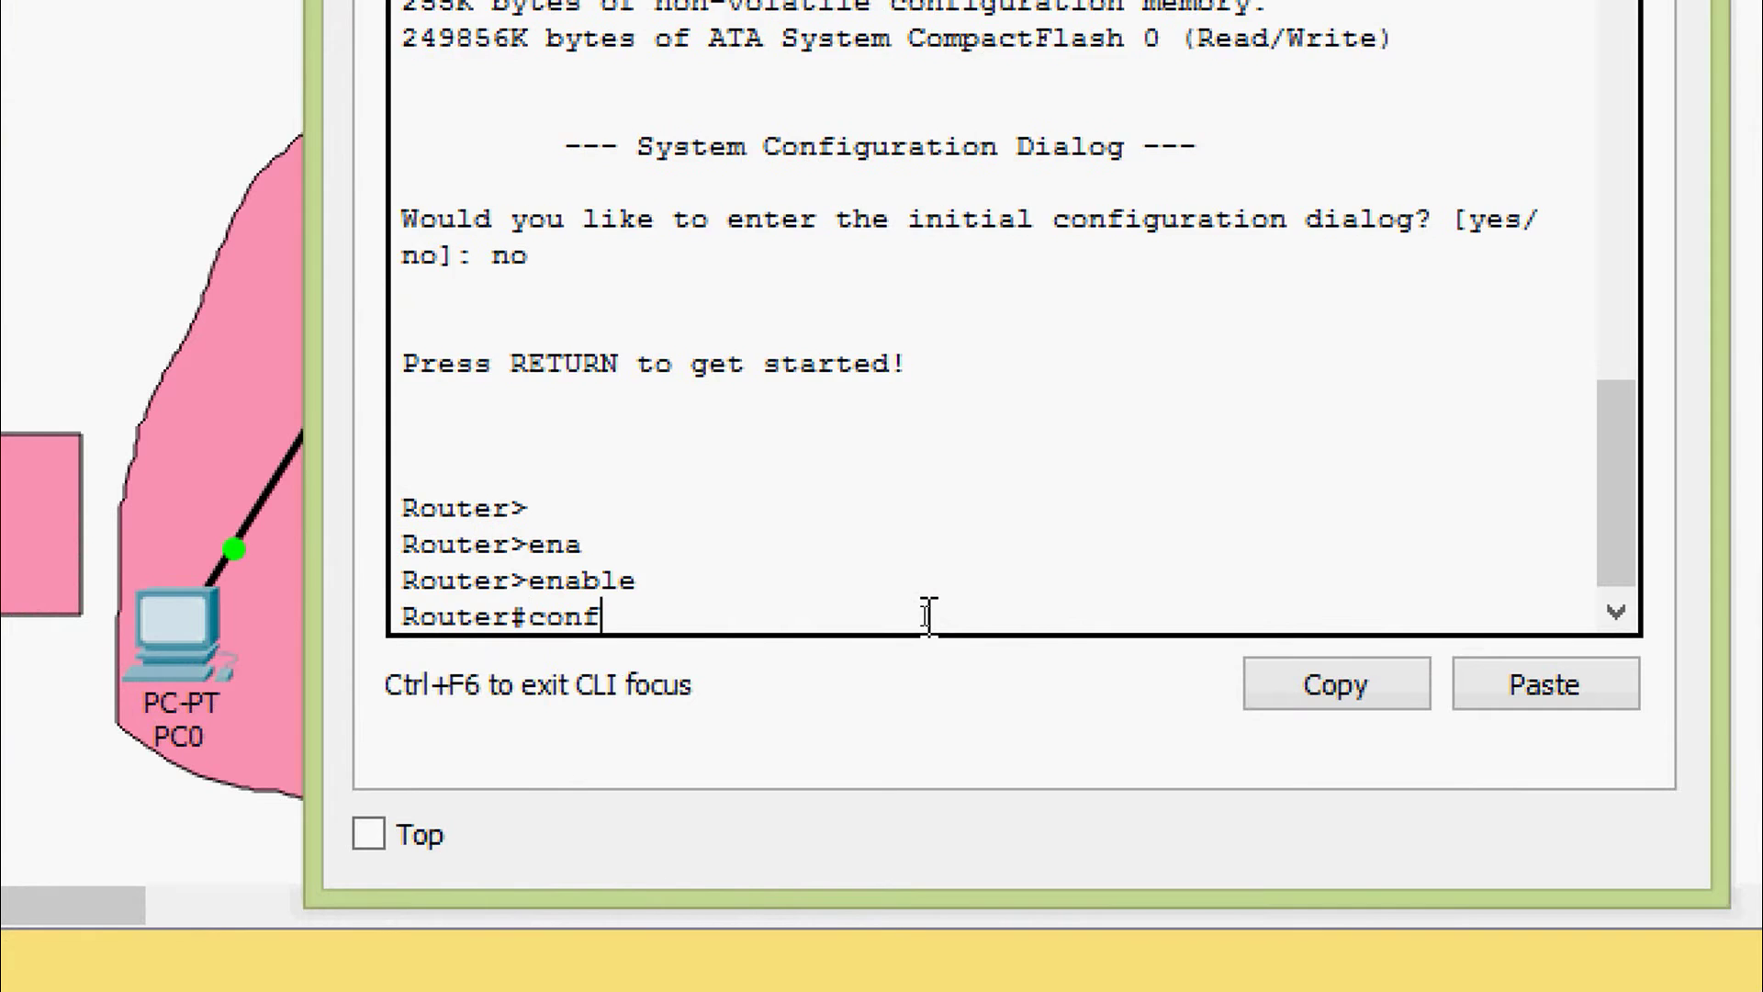
pyautogui.press('Tab')
pyautogui.press('Tab')
pyautogui.press('Return')
pyautogui.press('Return')
# Set the router's hostname to R1 and return to privileged mode
pyautogui.write('ho')
pyautogui.press('Tab')
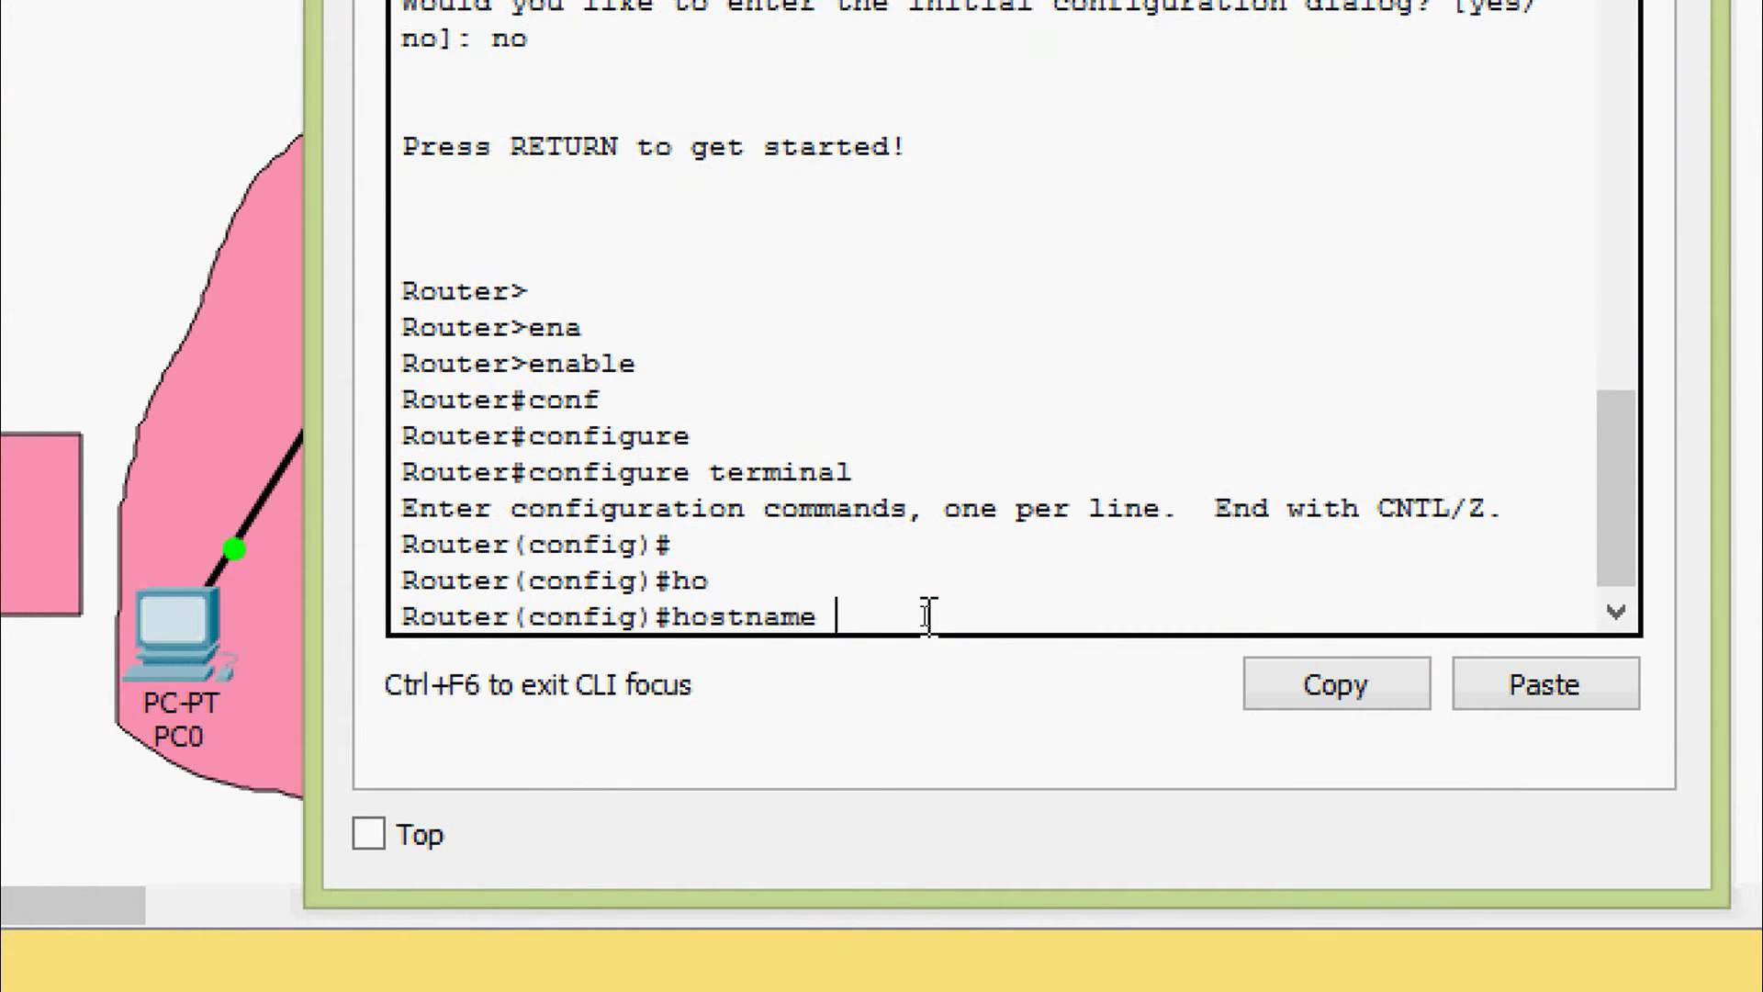
pyautogui.write('R1')
pyautogui.press('Return')
pyautogui.hotkey('ctrl', 'z')
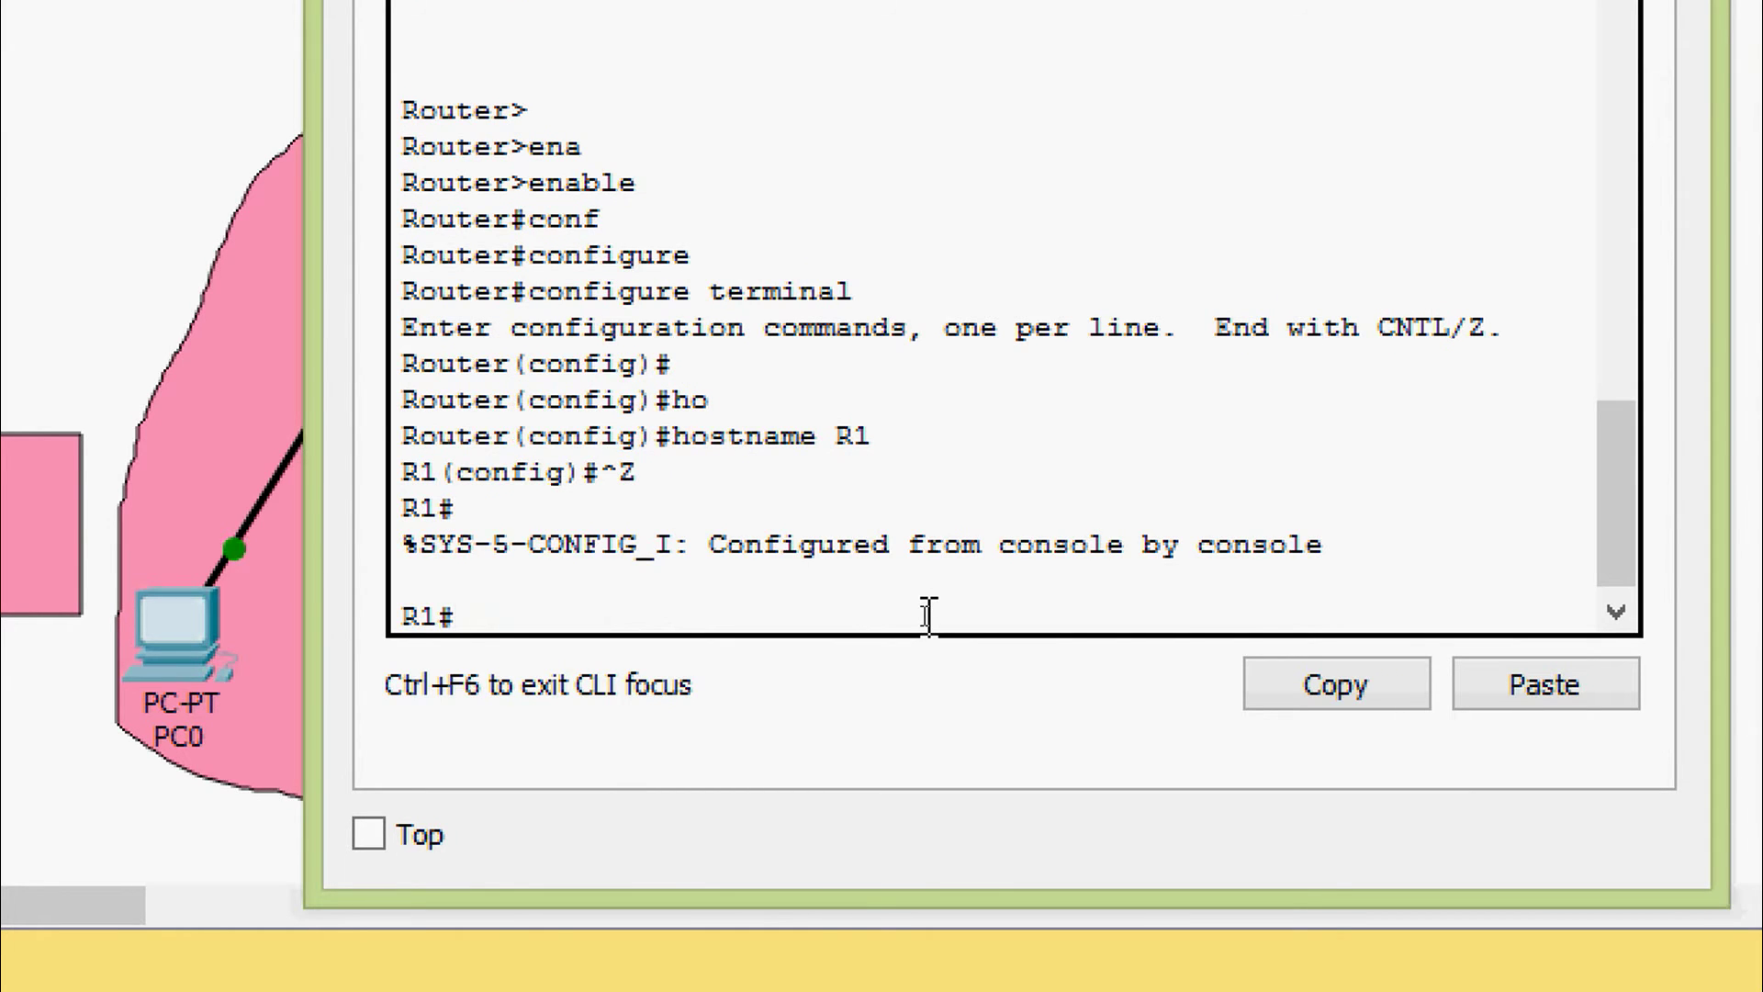
# Check the router's interfaces with show ip interface brief and widen the device window so each table row fits one line
pyautogui.write('sh')
pyautogui.press('Tab')
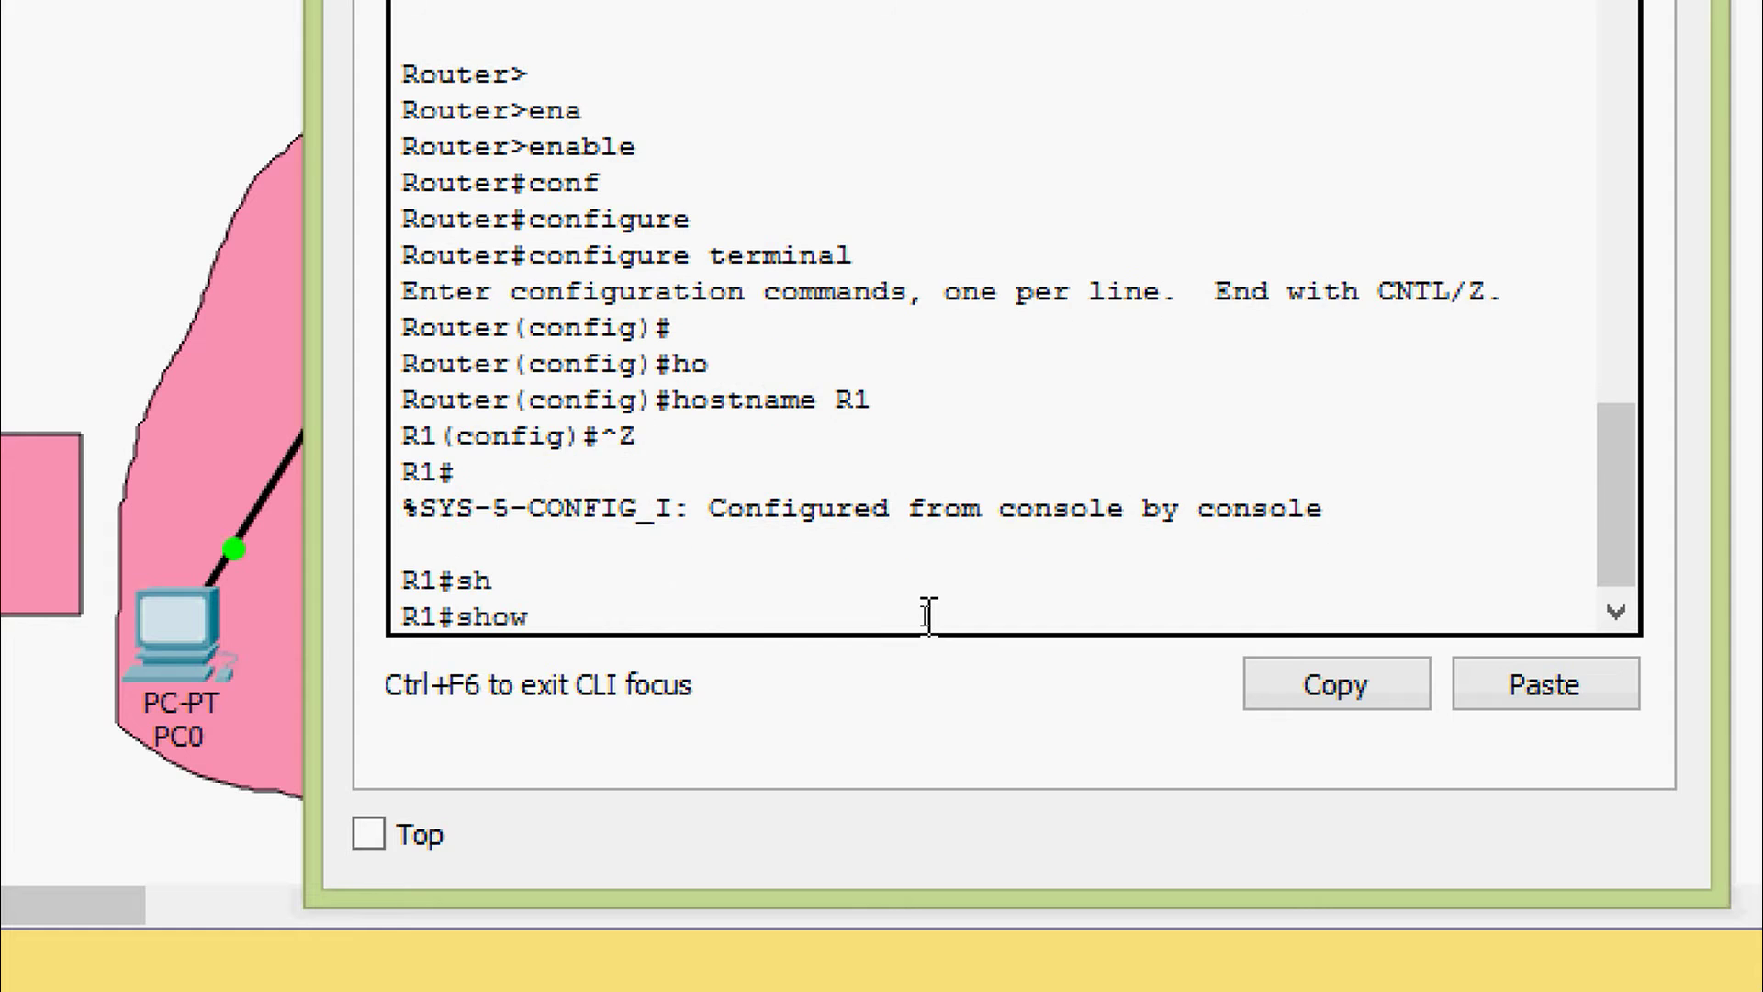
pyautogui.write('ip inter')
pyautogui.press('Tab')
pyautogui.write('b')
pyautogui.press('Tab')
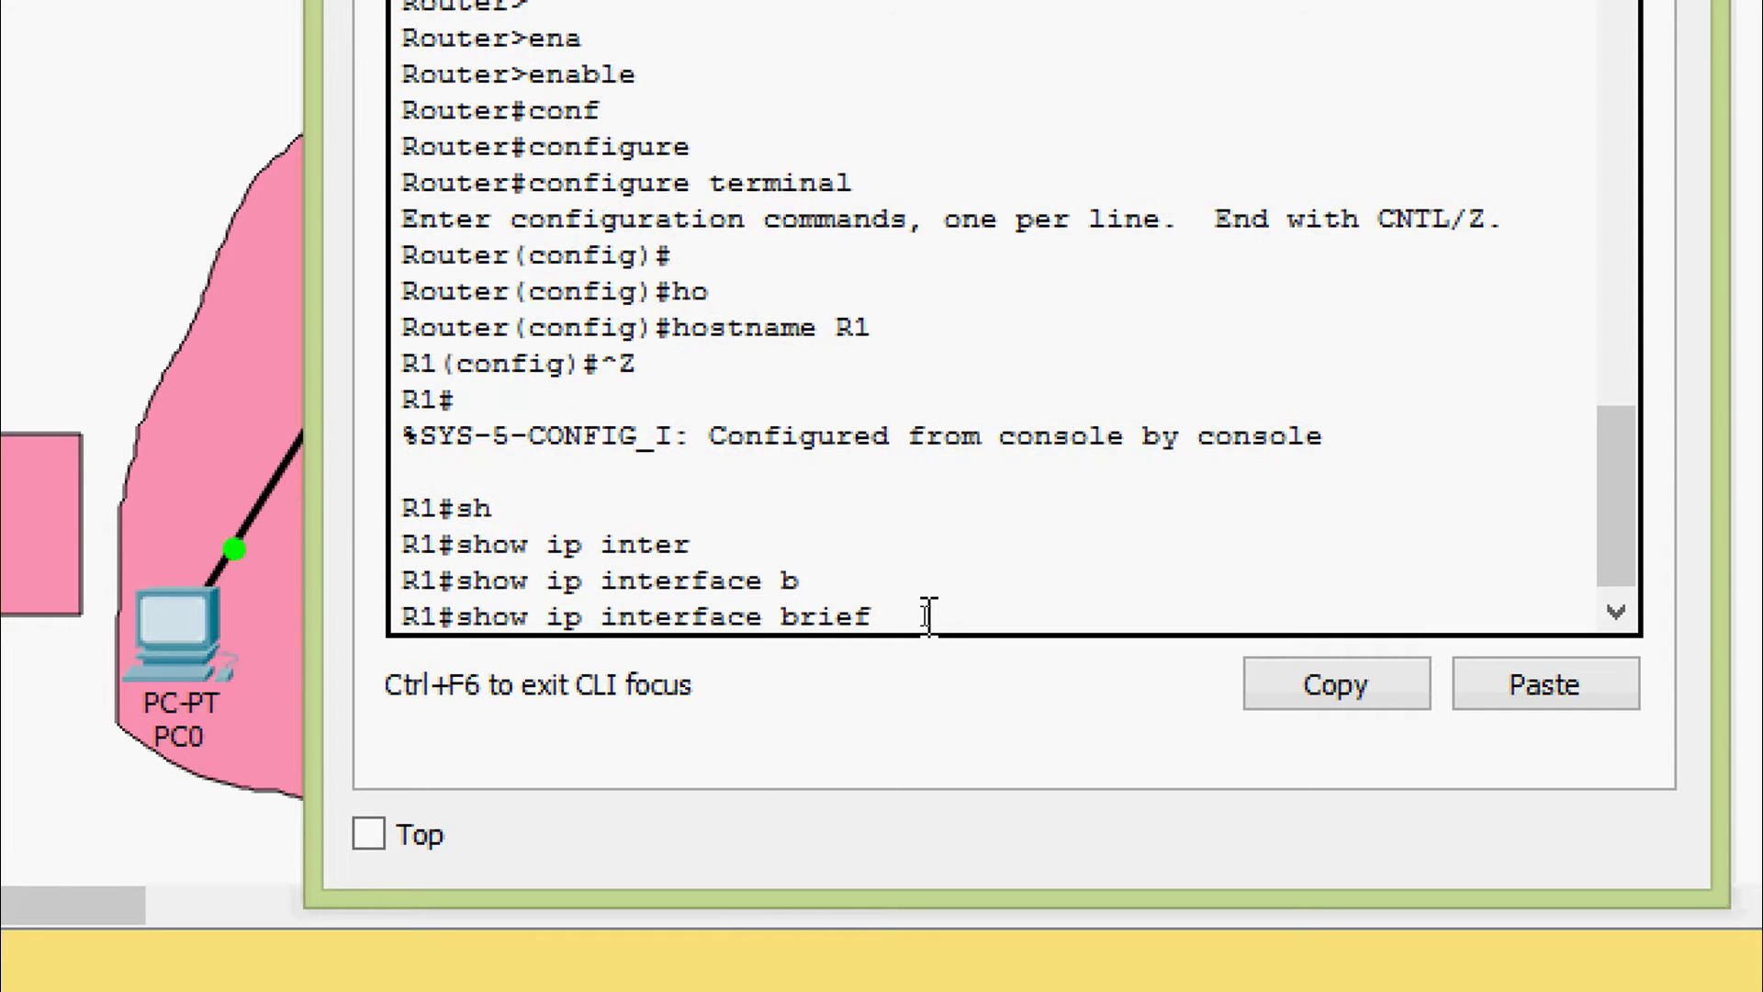
pyautogui.press('Return')
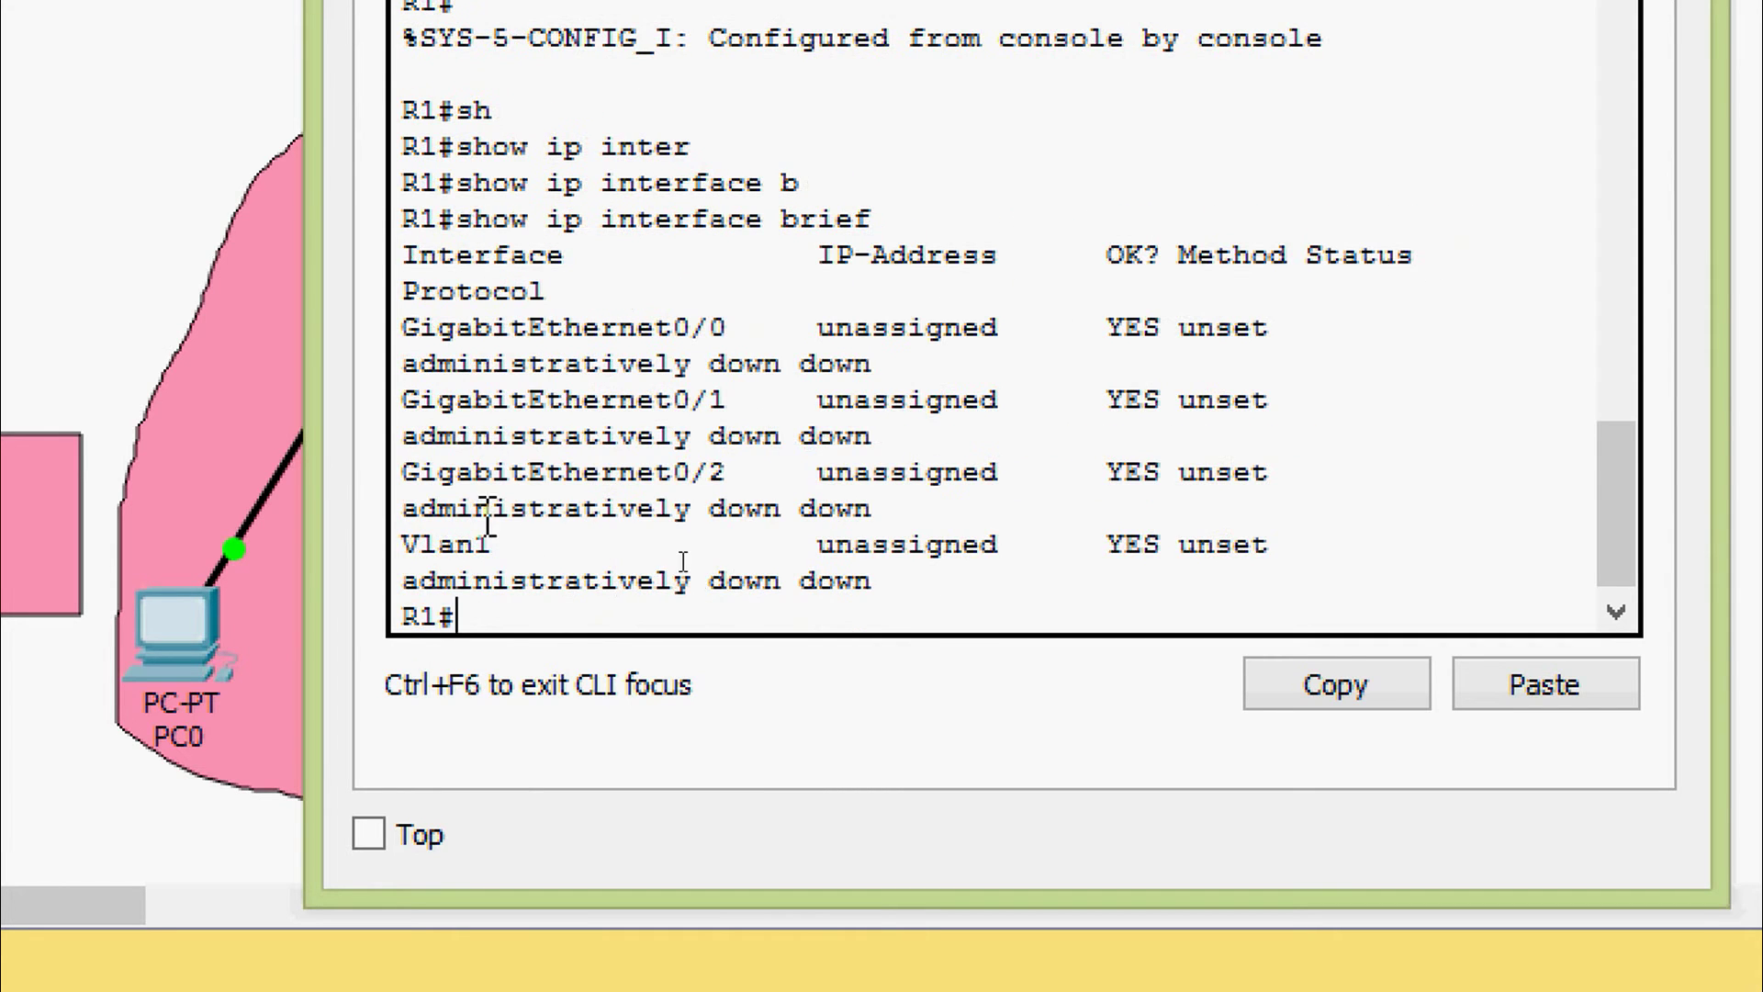
pyautogui.moveTo(307, 477); pyautogui.dragTo(244, 583)
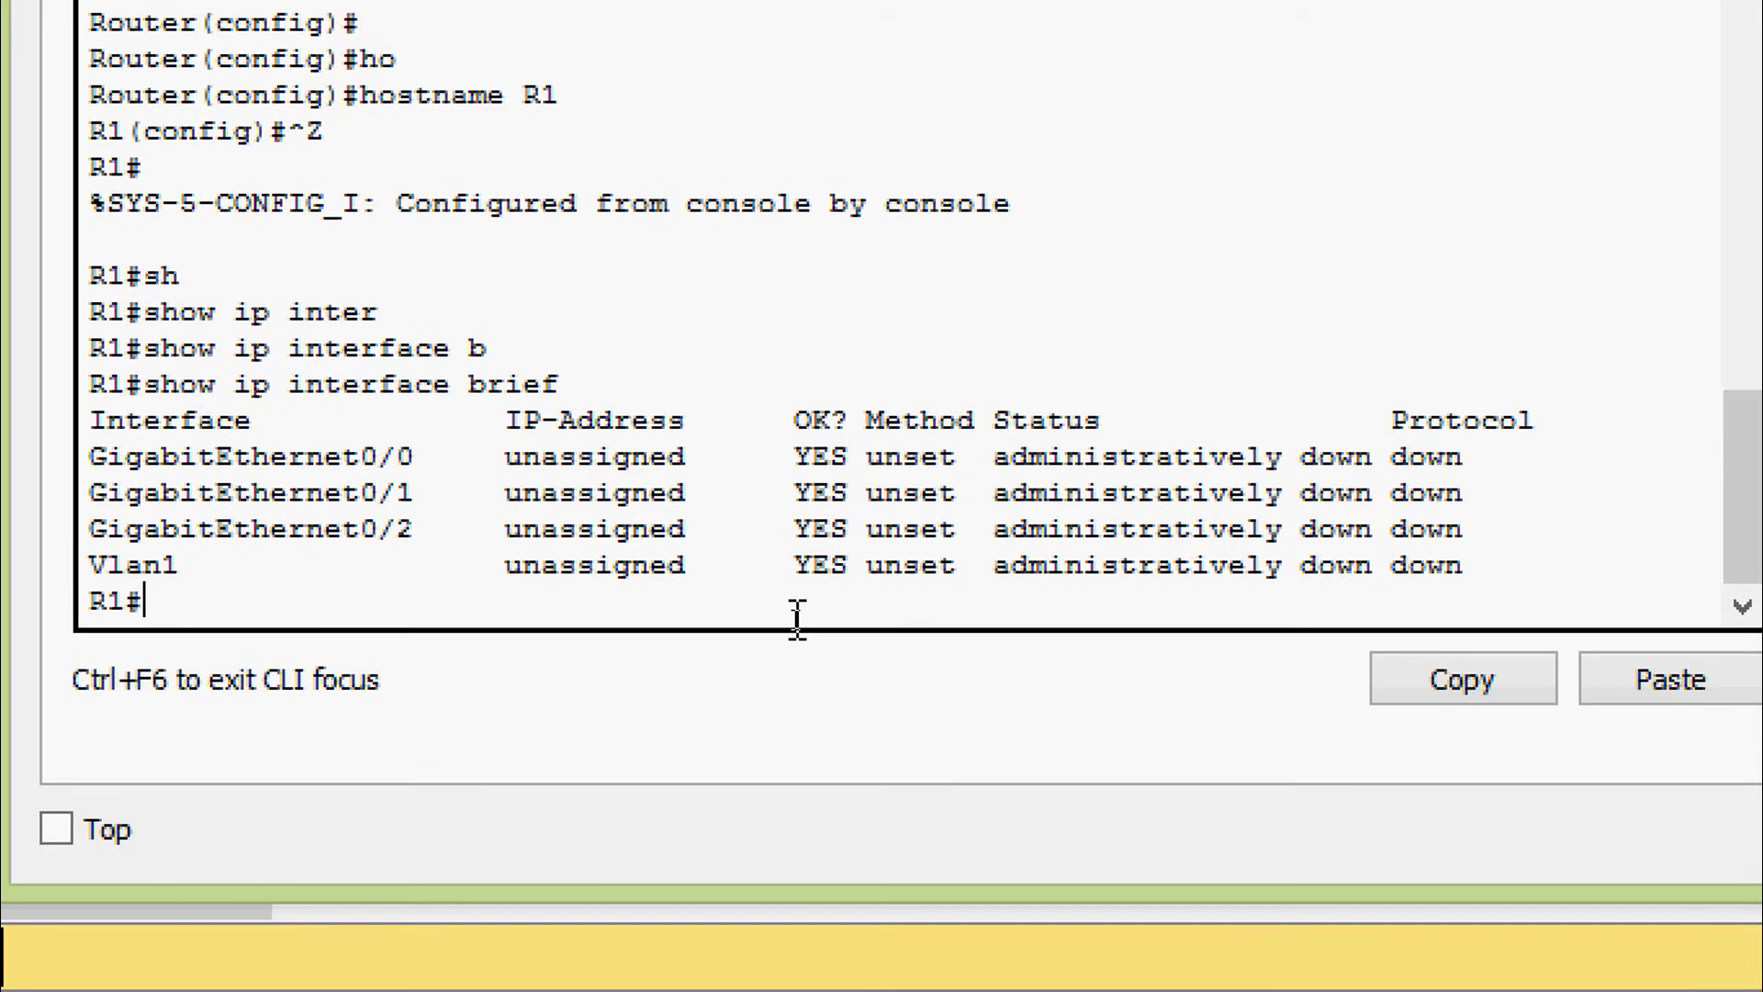
# Display R1's full running configuration and review its GigabitEthernet interface sections
pyautogui.write('sh')
pyautogui.press('Tab')
pyautogui.write('r')
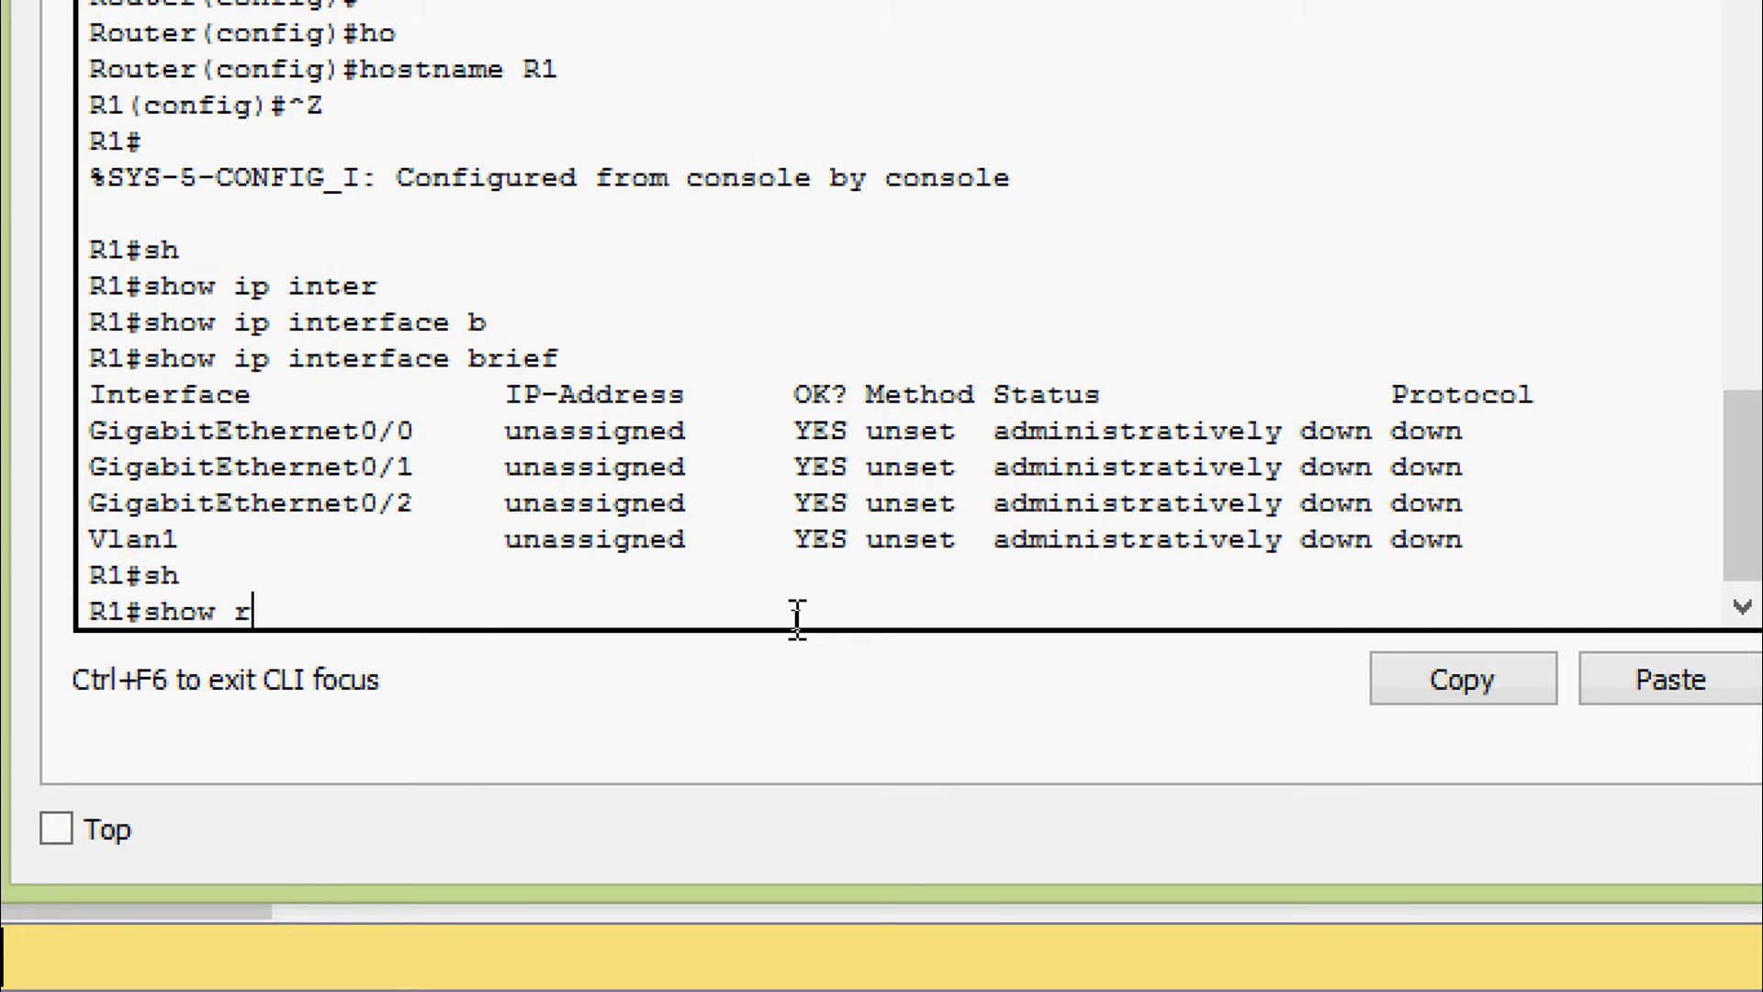
pyautogui.write('u')
pyautogui.press('Tab')
pyautogui.press('Return')
pyautogui.press('space')
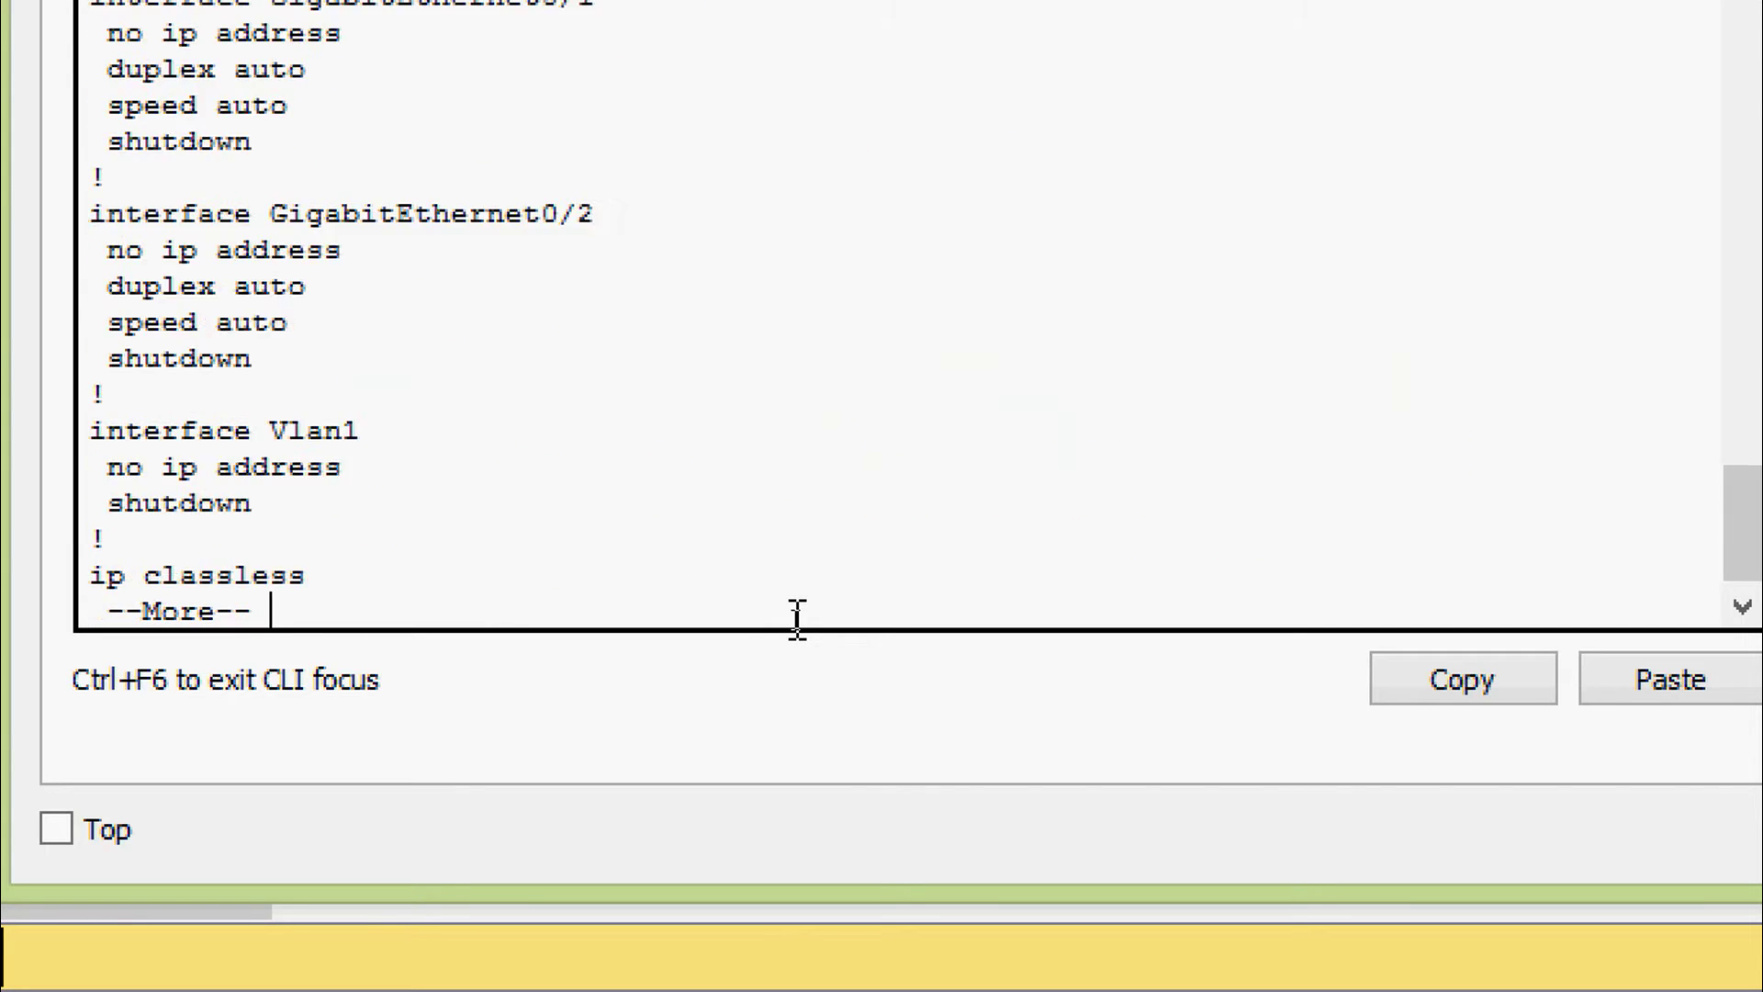
pyautogui.press('space')
pyautogui.scroll(10, 753, 491)
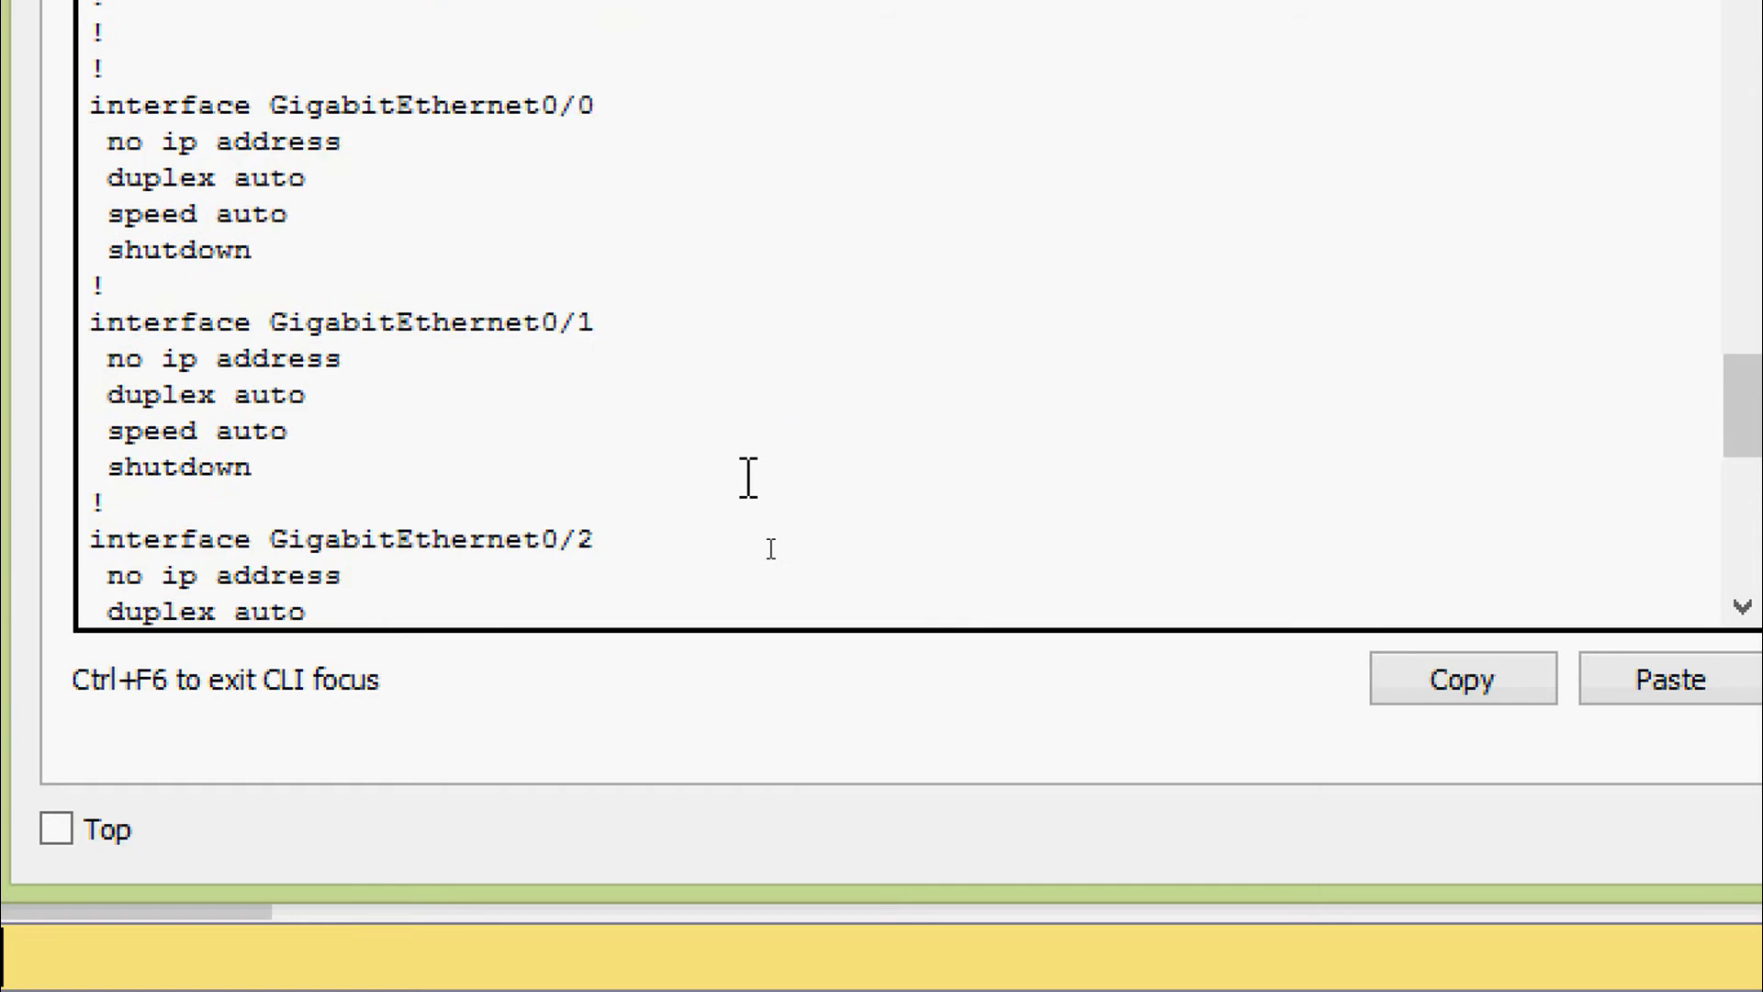
# Examine the shutdown lines under the GigabitEthernet interfaces and the Vlan1 section in R1's running configuration
pyautogui.scroll(2, 722, 475)
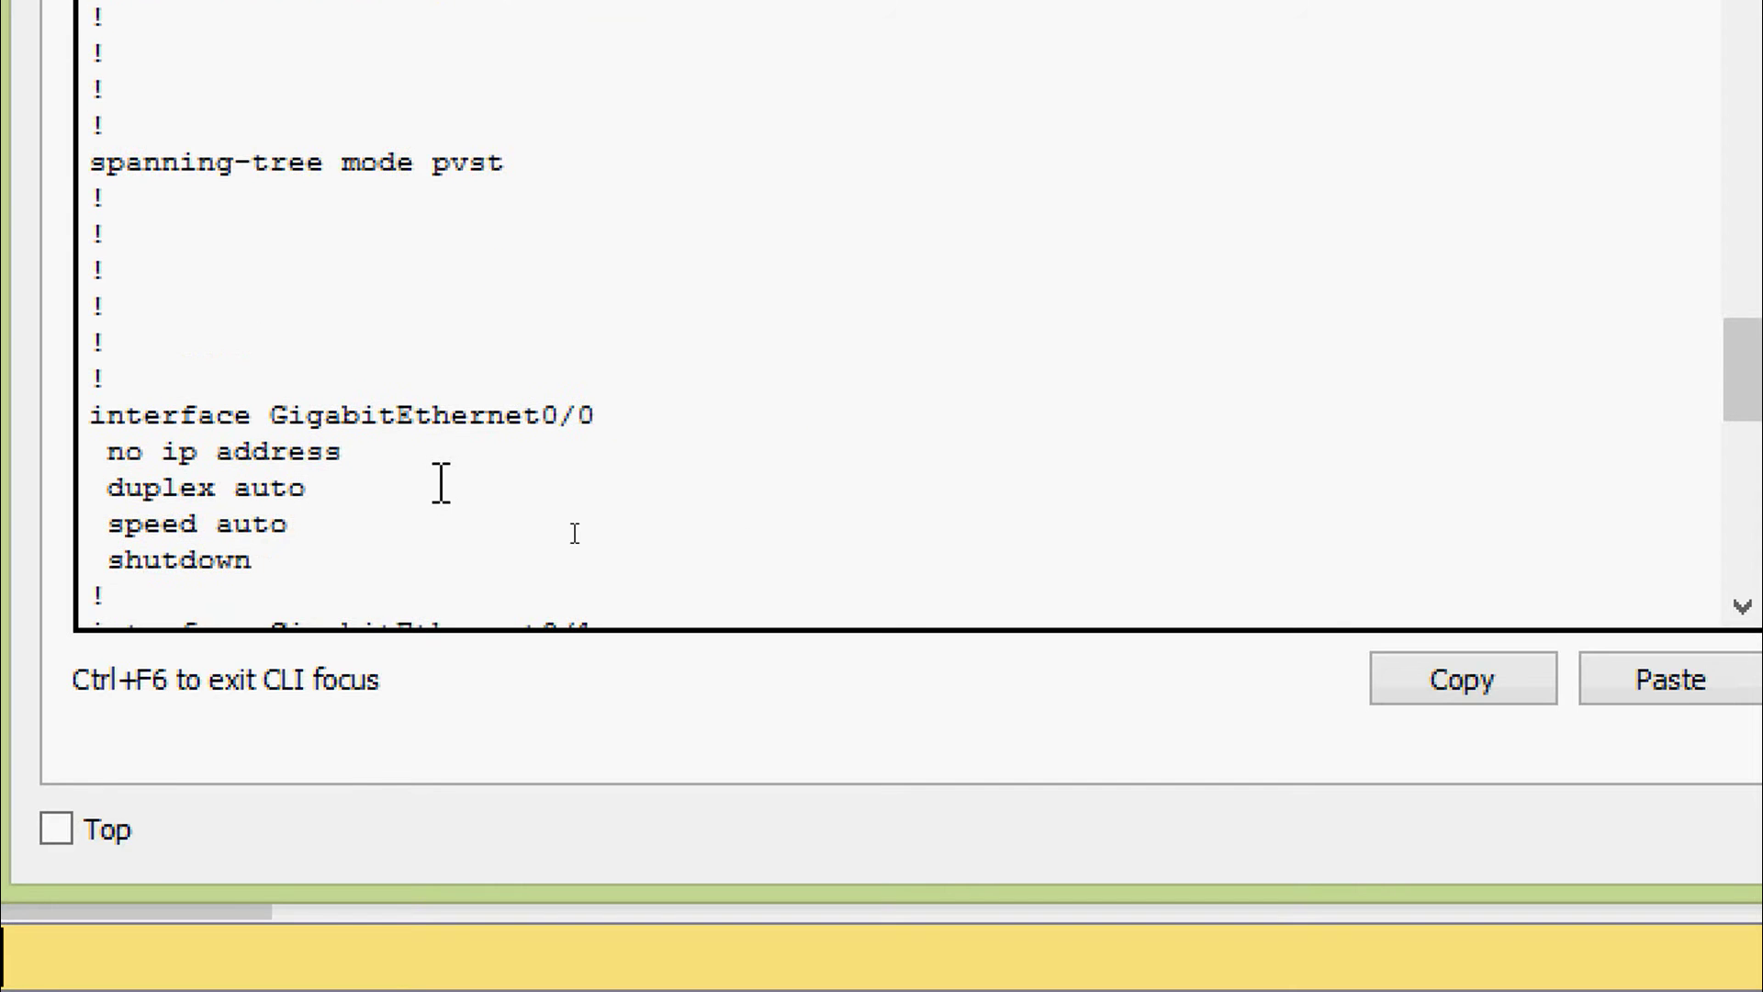
pyautogui.scroll(-2, 514, 459)
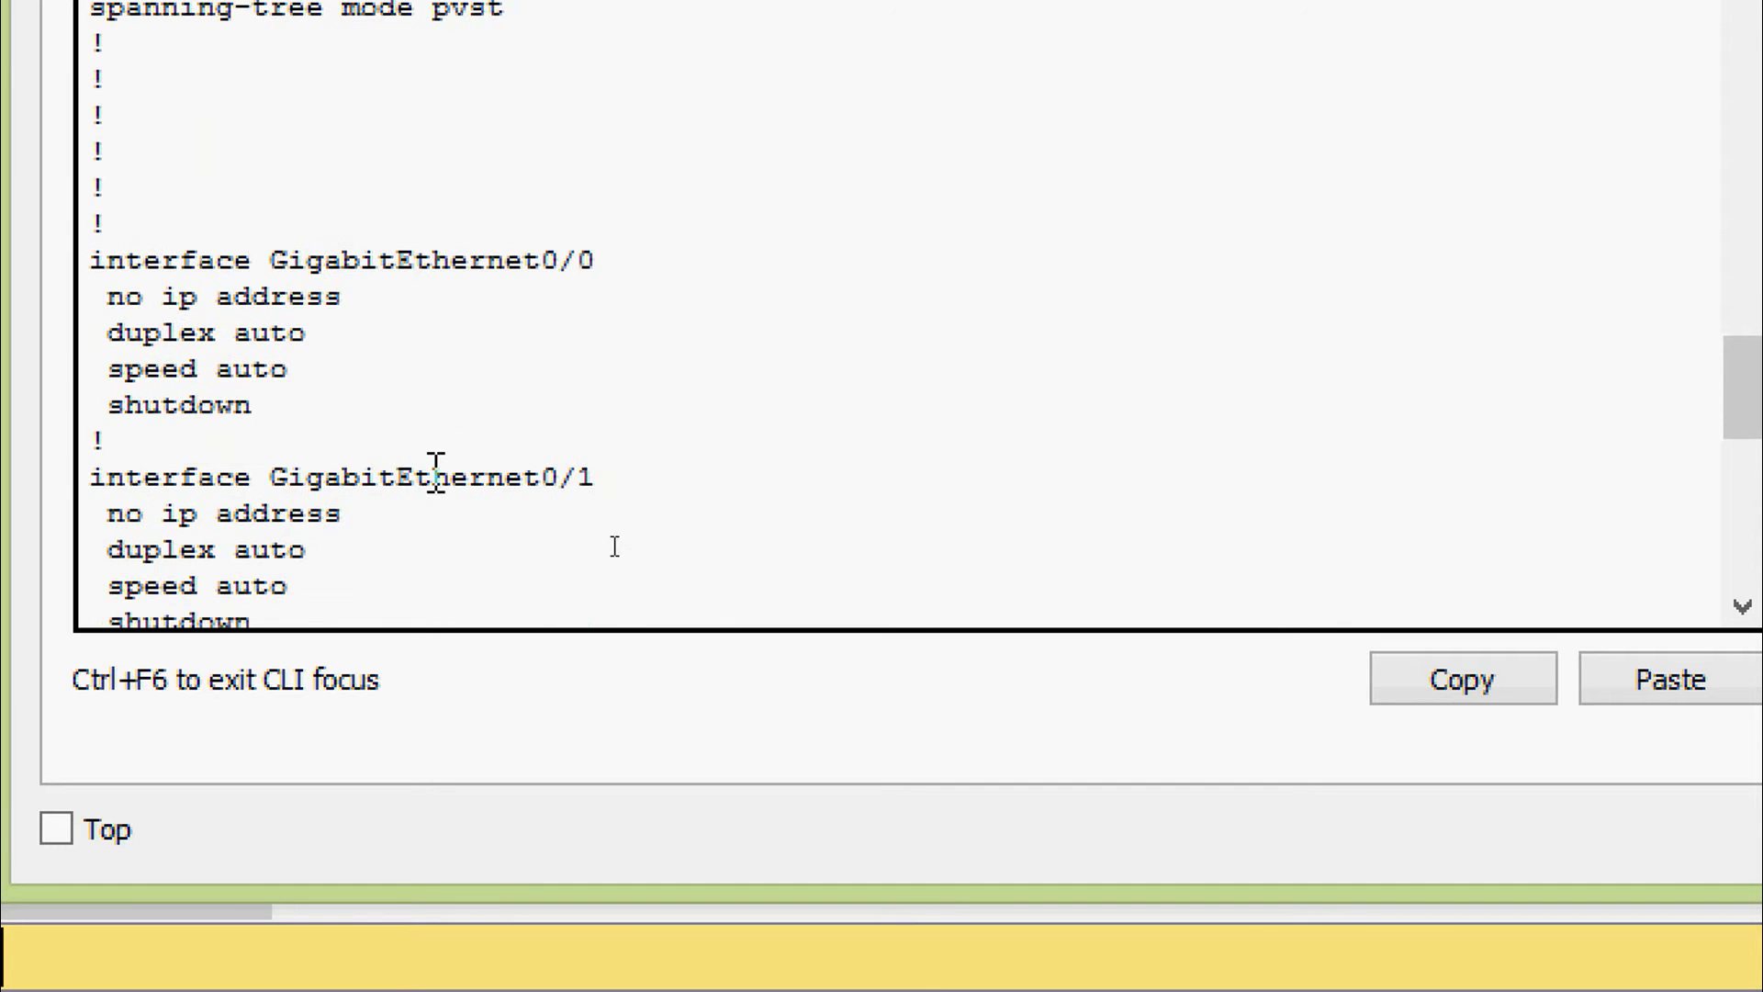
pyautogui.scroll(-2, 338, 311)
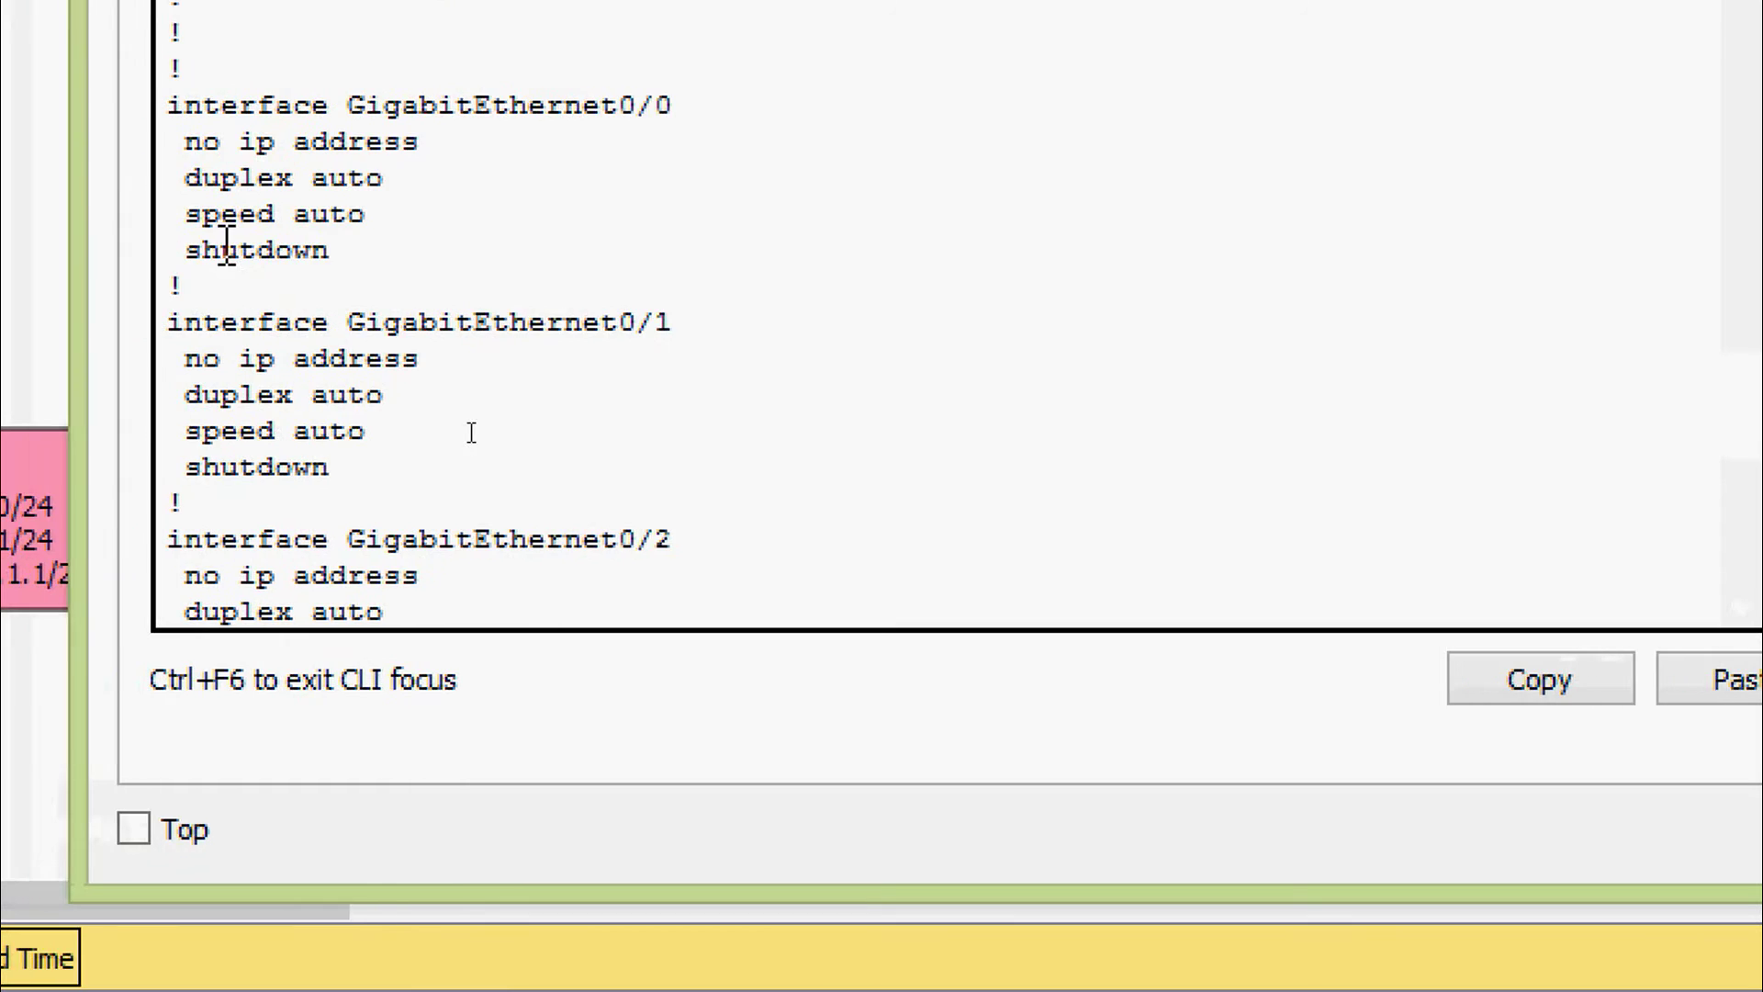
pyautogui.moveTo(219, 263); pyautogui.dragTo(395, 263)
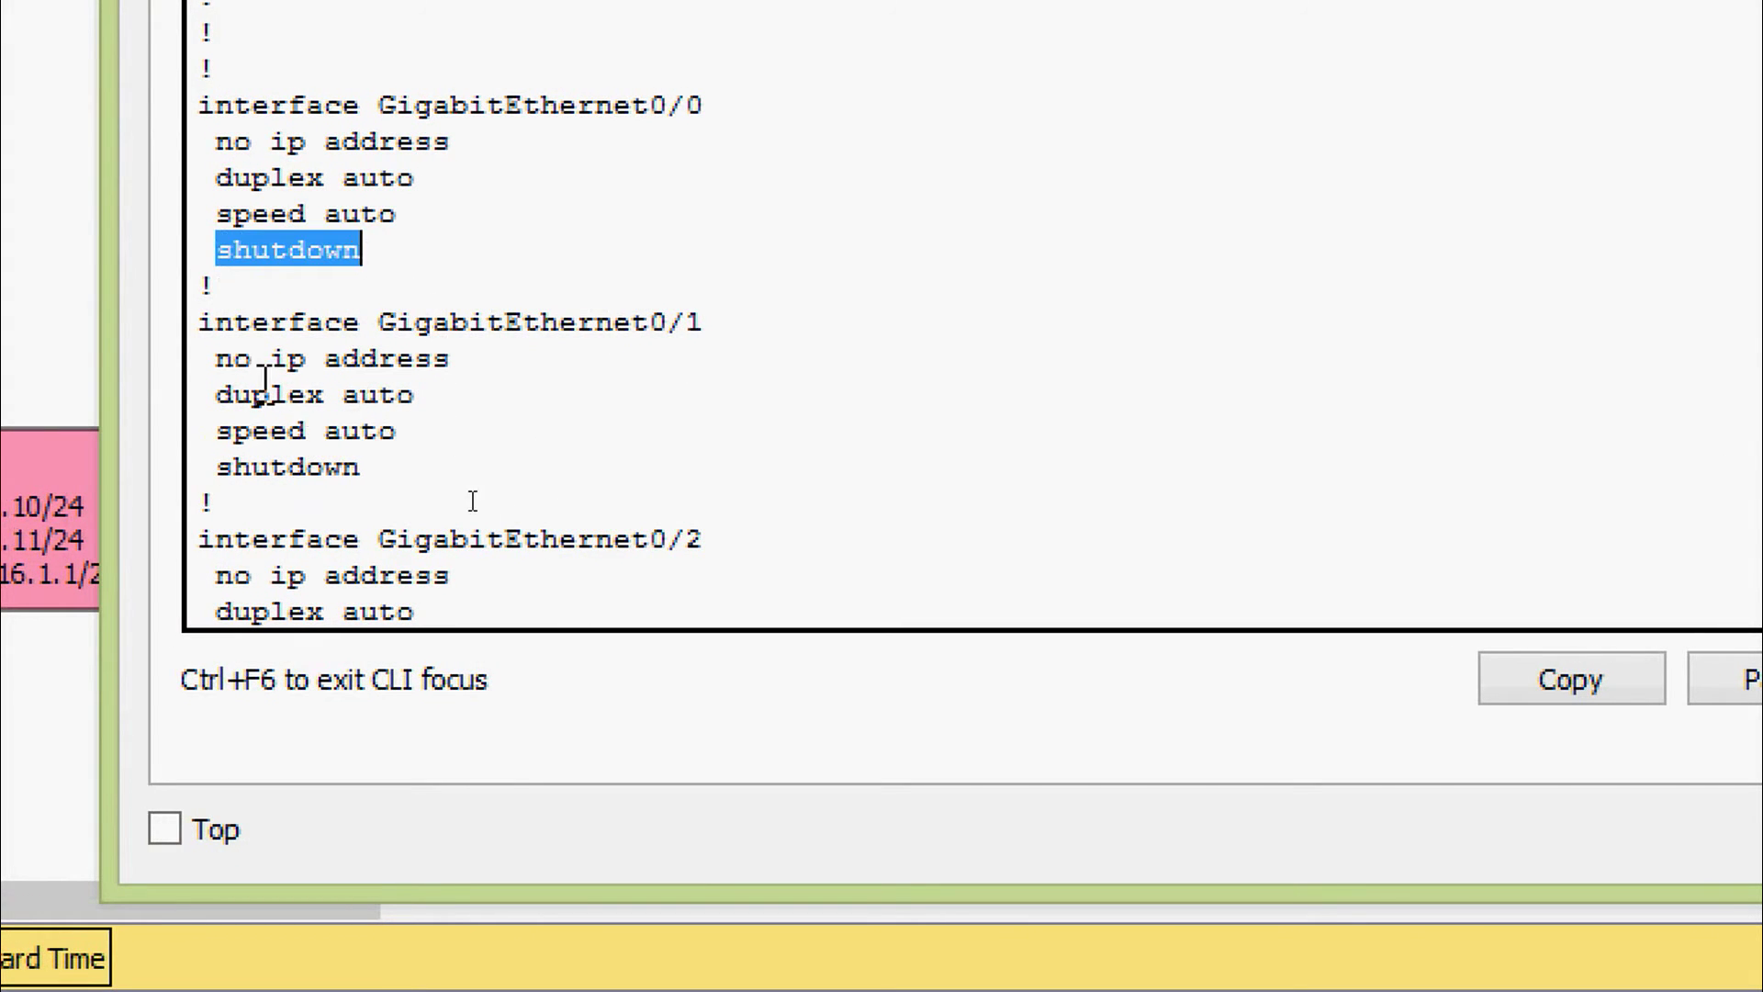
pyautogui.moveTo(220, 464); pyautogui.dragTo(382, 464)
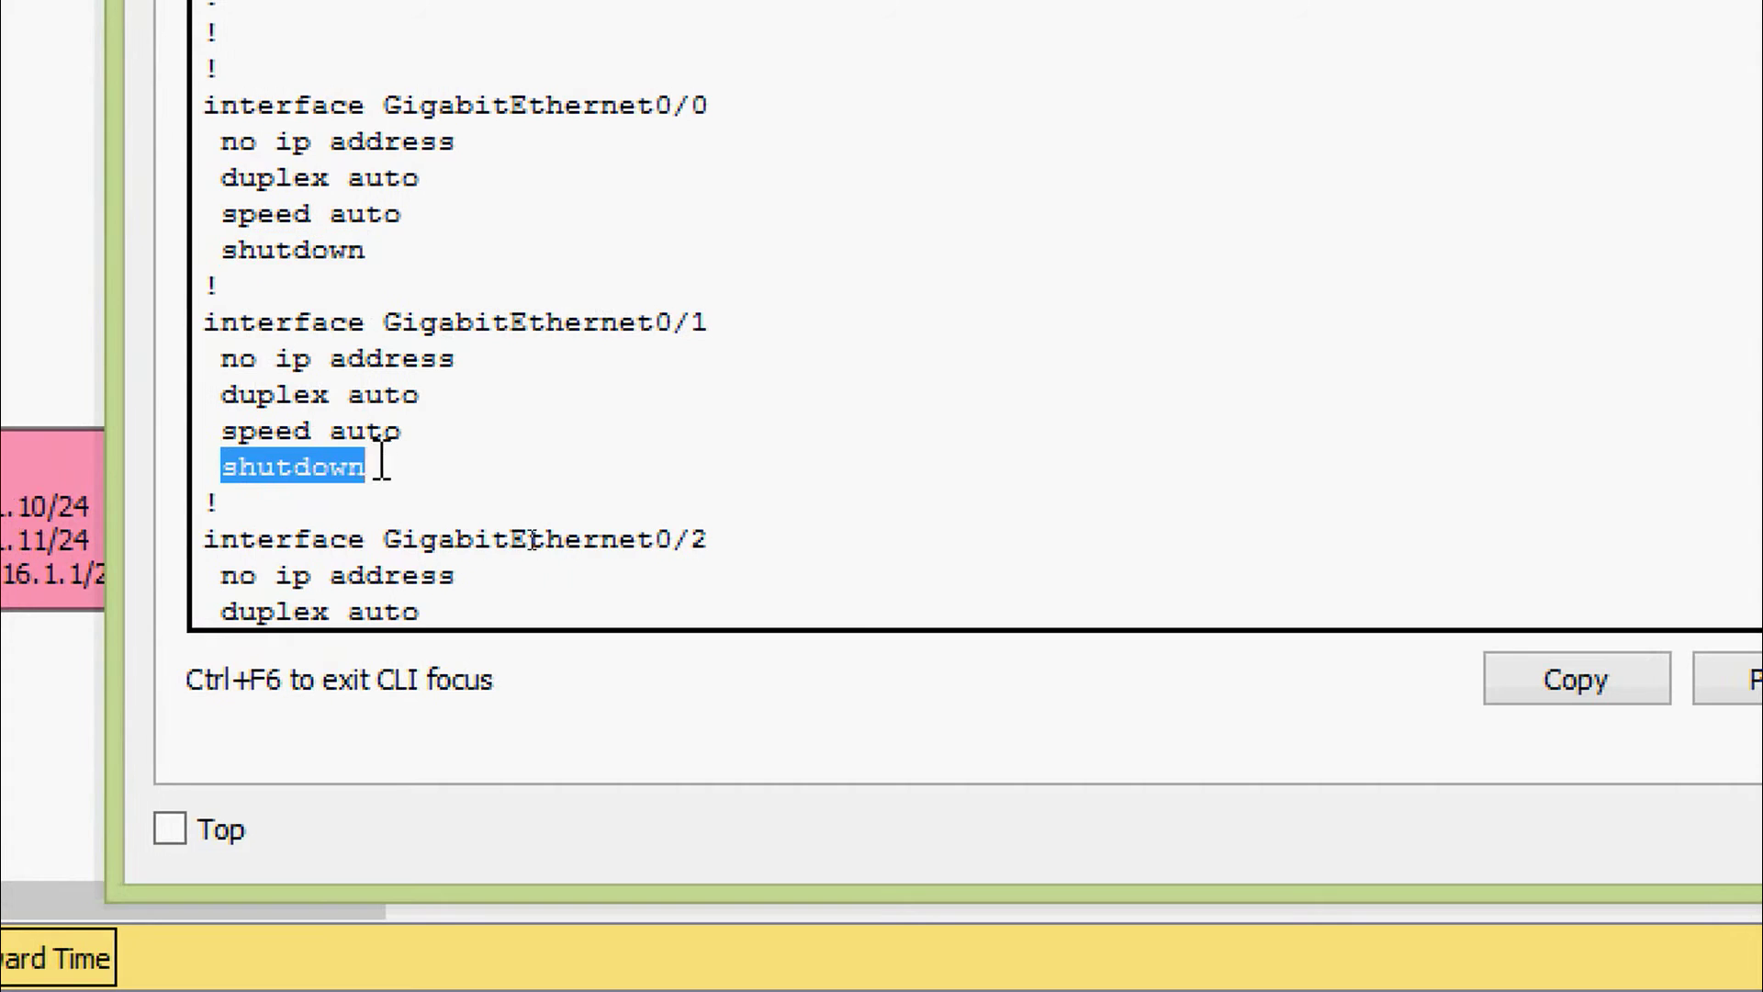
pyautogui.scroll(-4, 519, 473)
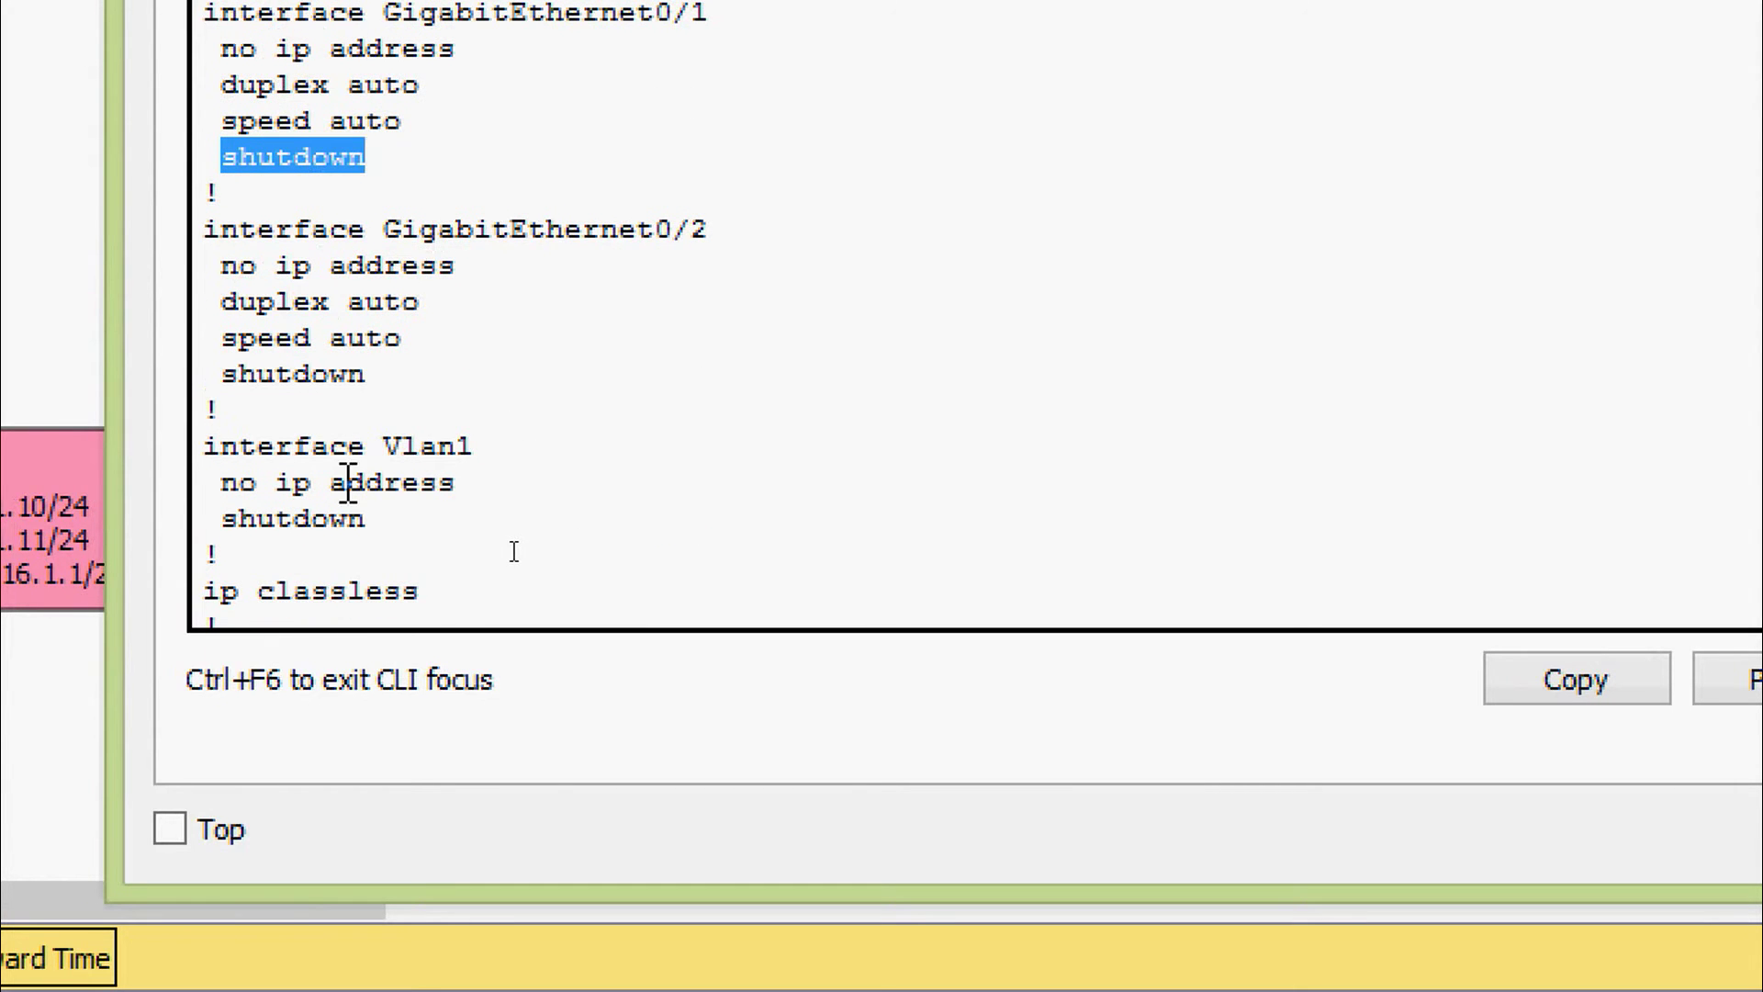
pyautogui.scroll(-2, 349, 482)
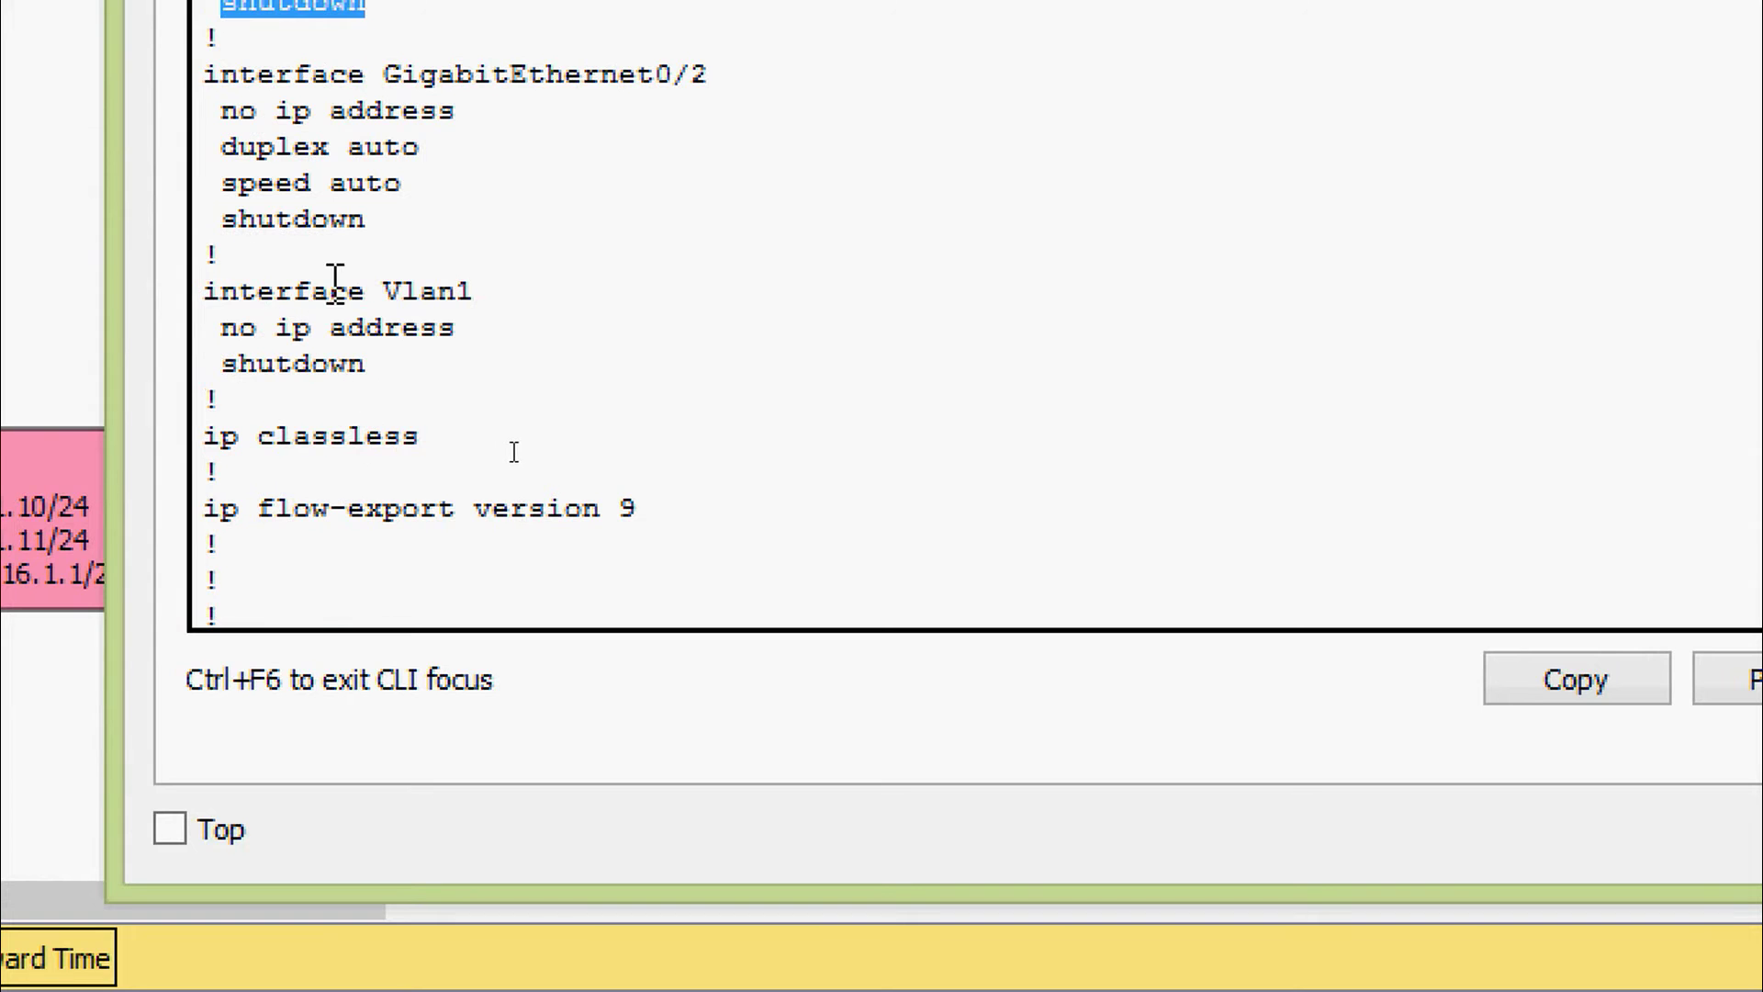
pyautogui.click(377, 292)
pyautogui.moveTo(378, 292); pyautogui.dragTo(503, 307)
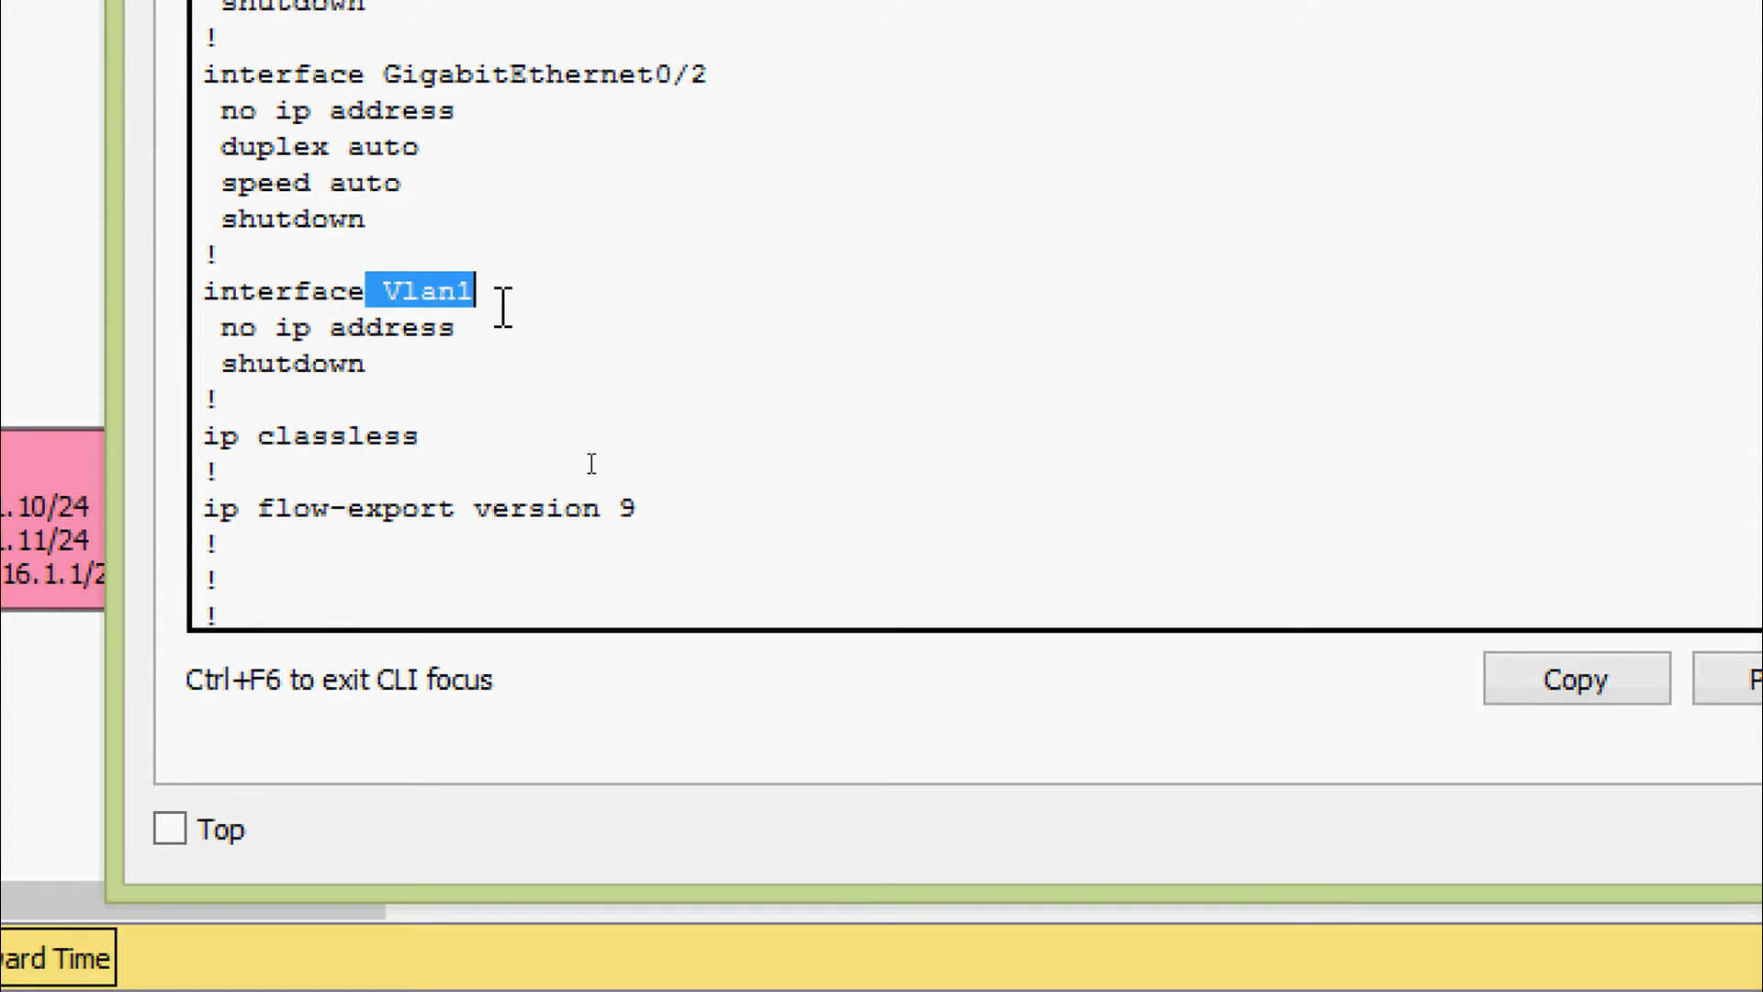
pyautogui.click(543, 310)
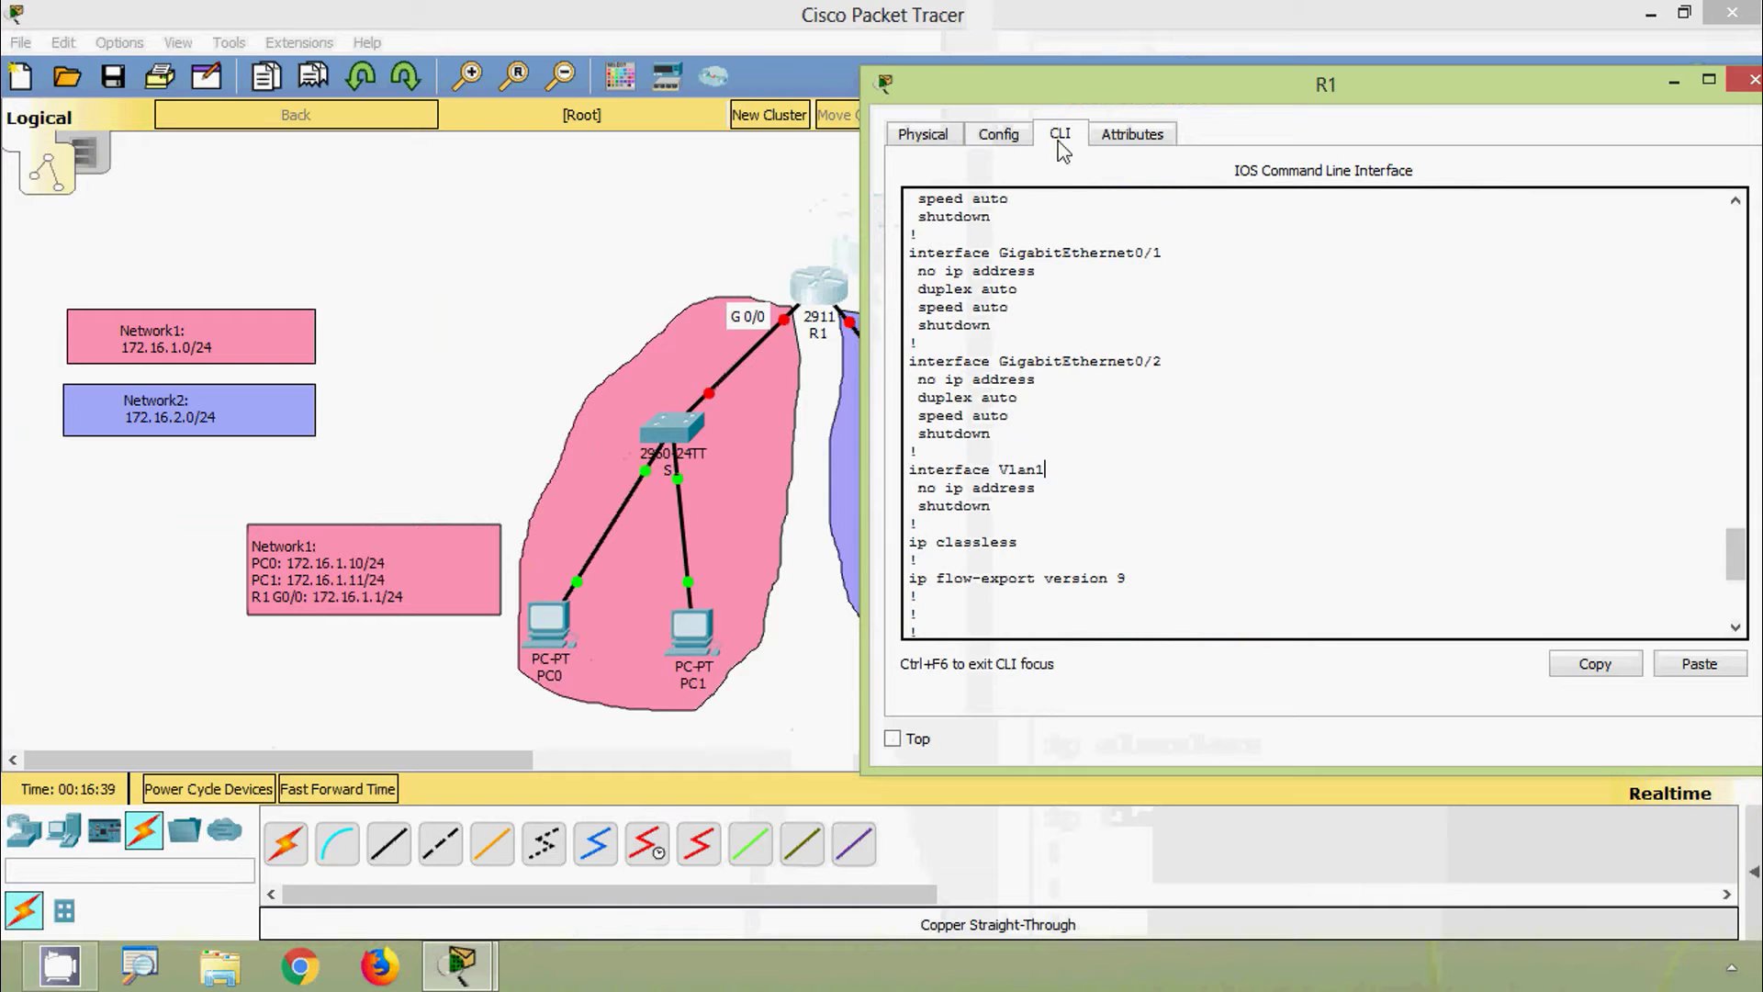
# Finish paging through the running configuration and enter R1's global configuration mode with configure terminal
pyautogui.moveTo(973, 37); pyautogui.dragTo(803, 37)
pyautogui.press('space')
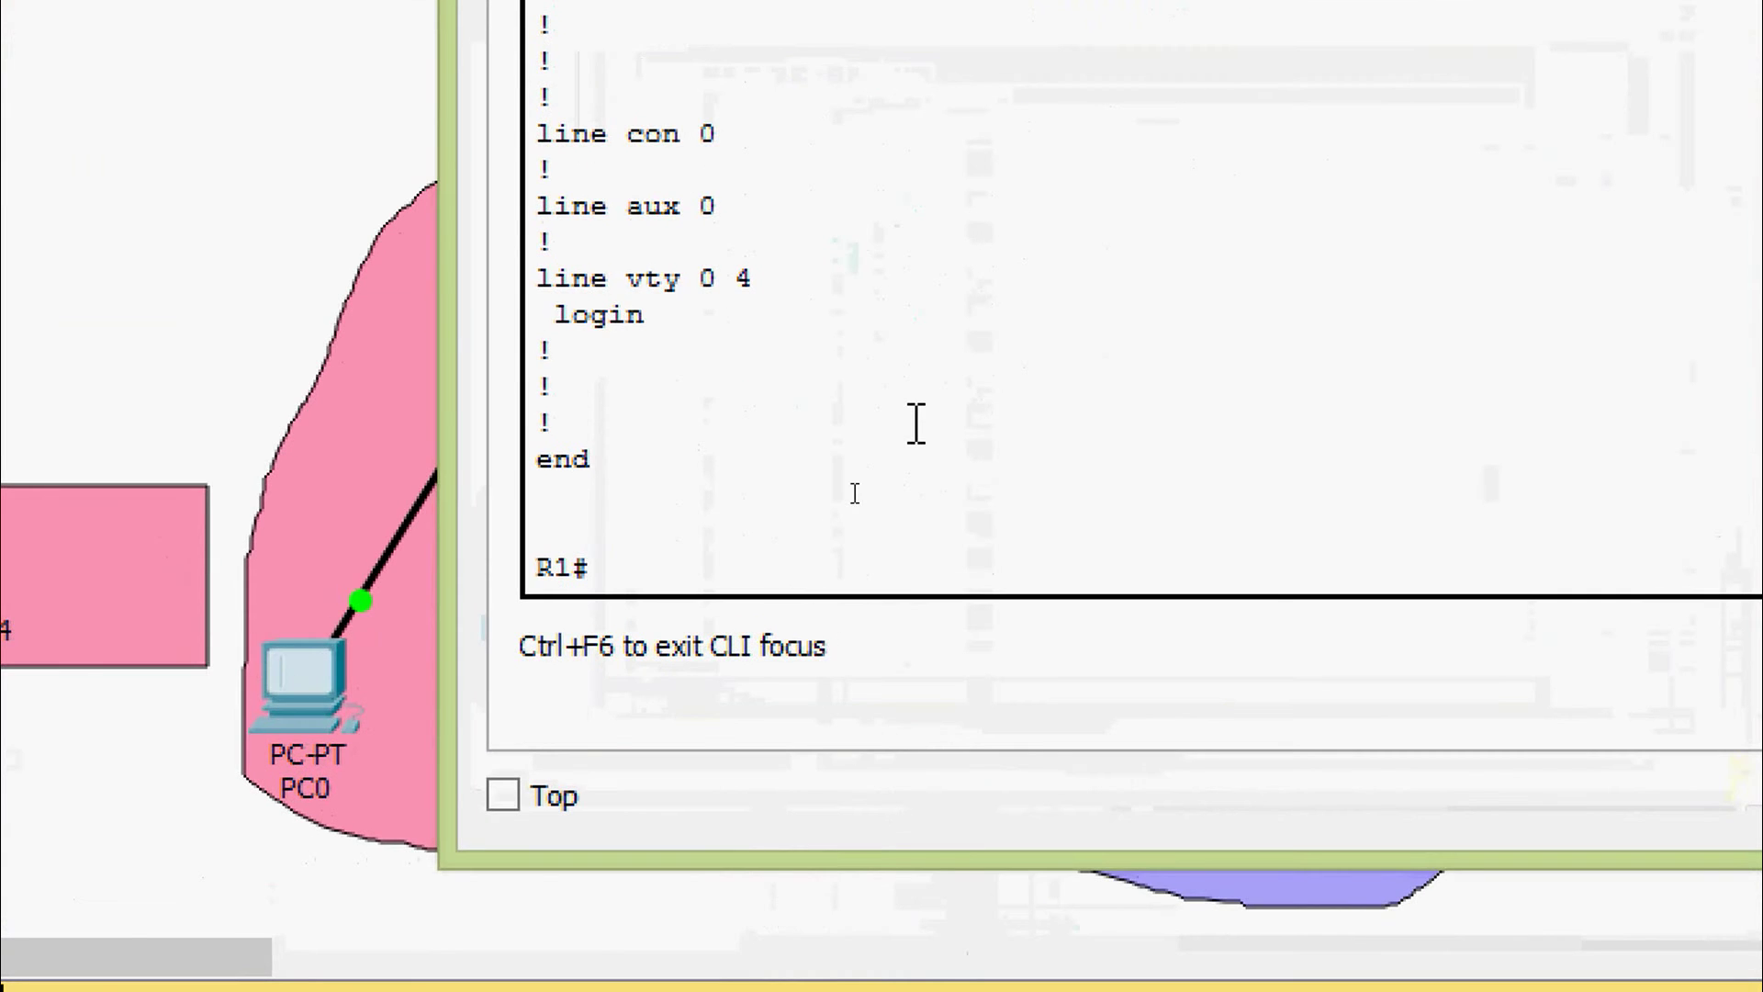
pyautogui.write('conf')
pyautogui.press('Tab')
pyautogui.write('t')
pyautogui.press('Tab')
pyautogui.press('Tab')
pyautogui.press('Return')
pyautogui.press('Return')
pyautogui.press('Return')
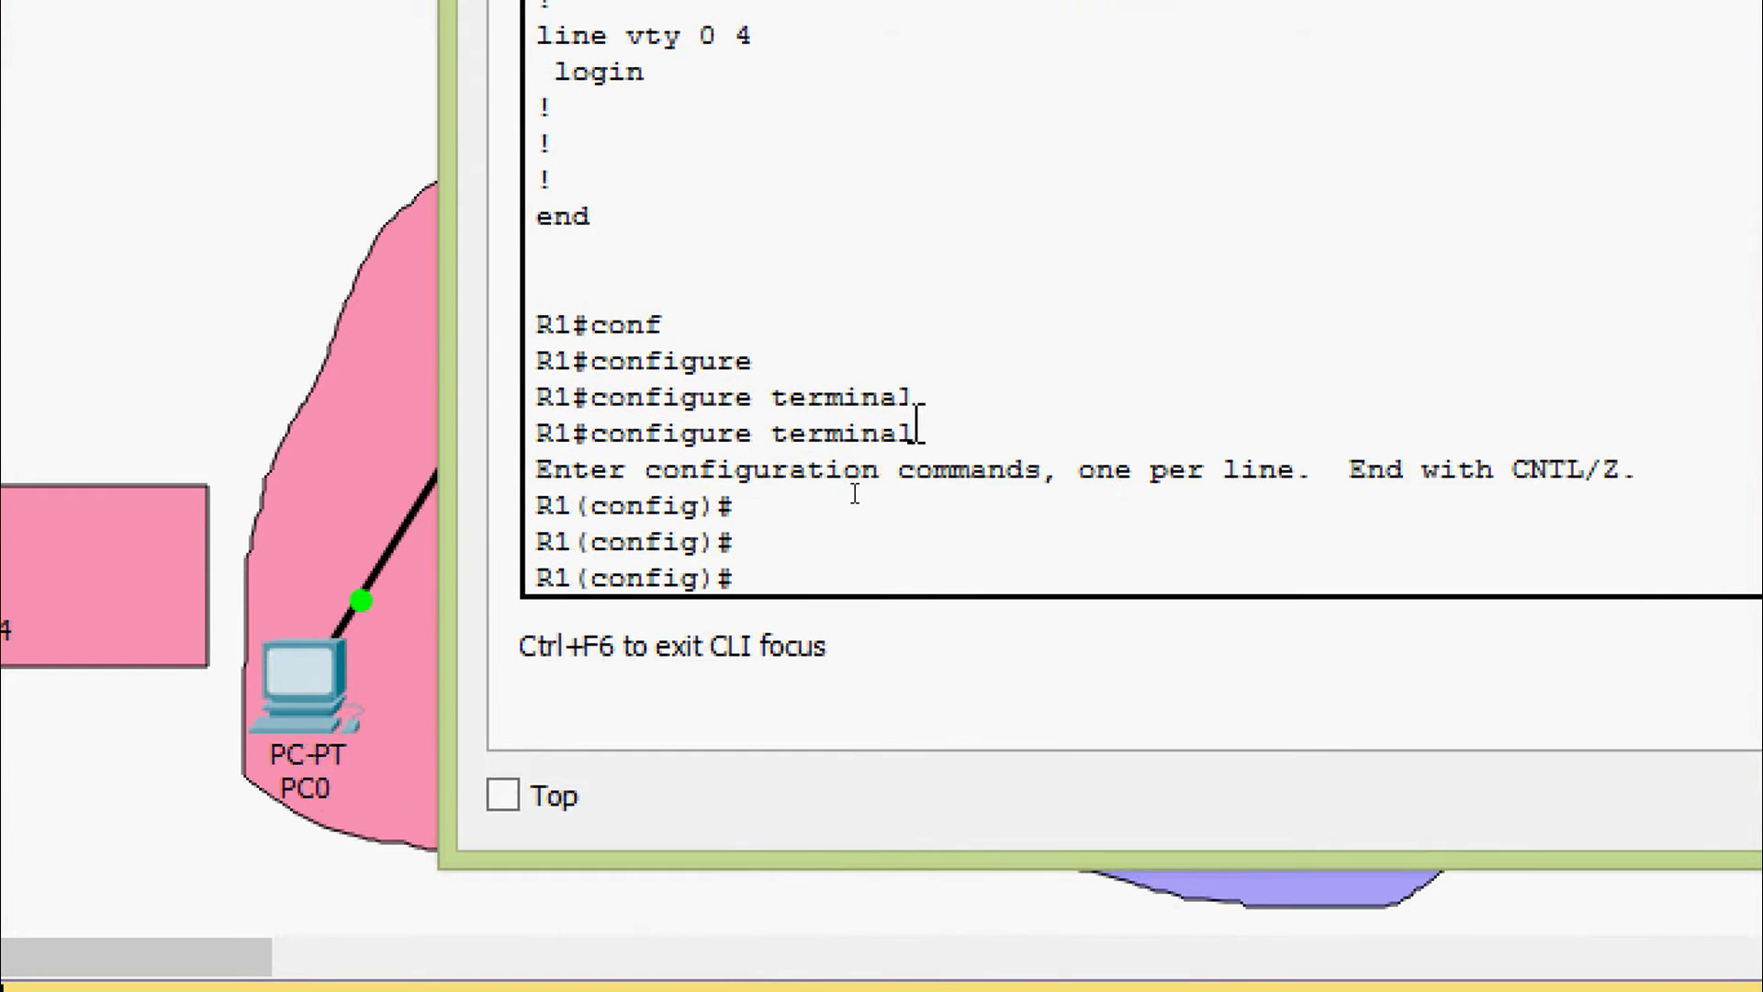
# Enter interface configuration mode for R1's port with interface gigabitEthernet 0/0
pyautogui.write('inter')
pyautogui.press('Tab')
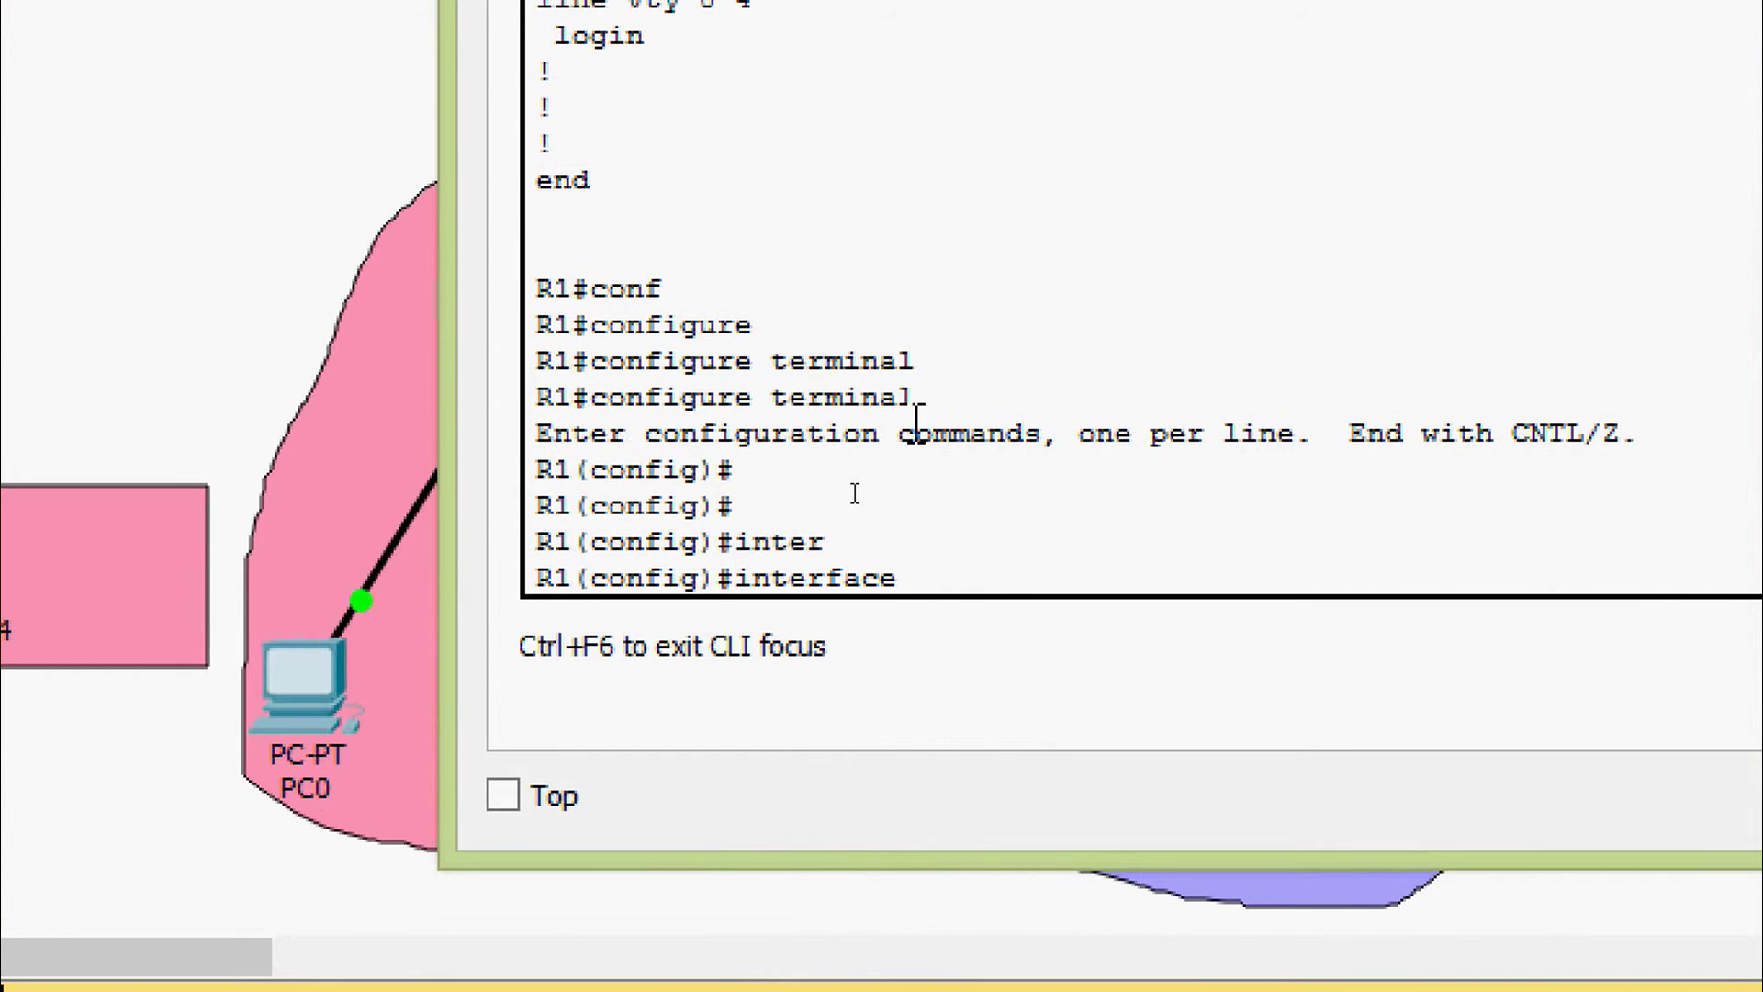
pyautogui.write('g')
pyautogui.press('Tab')
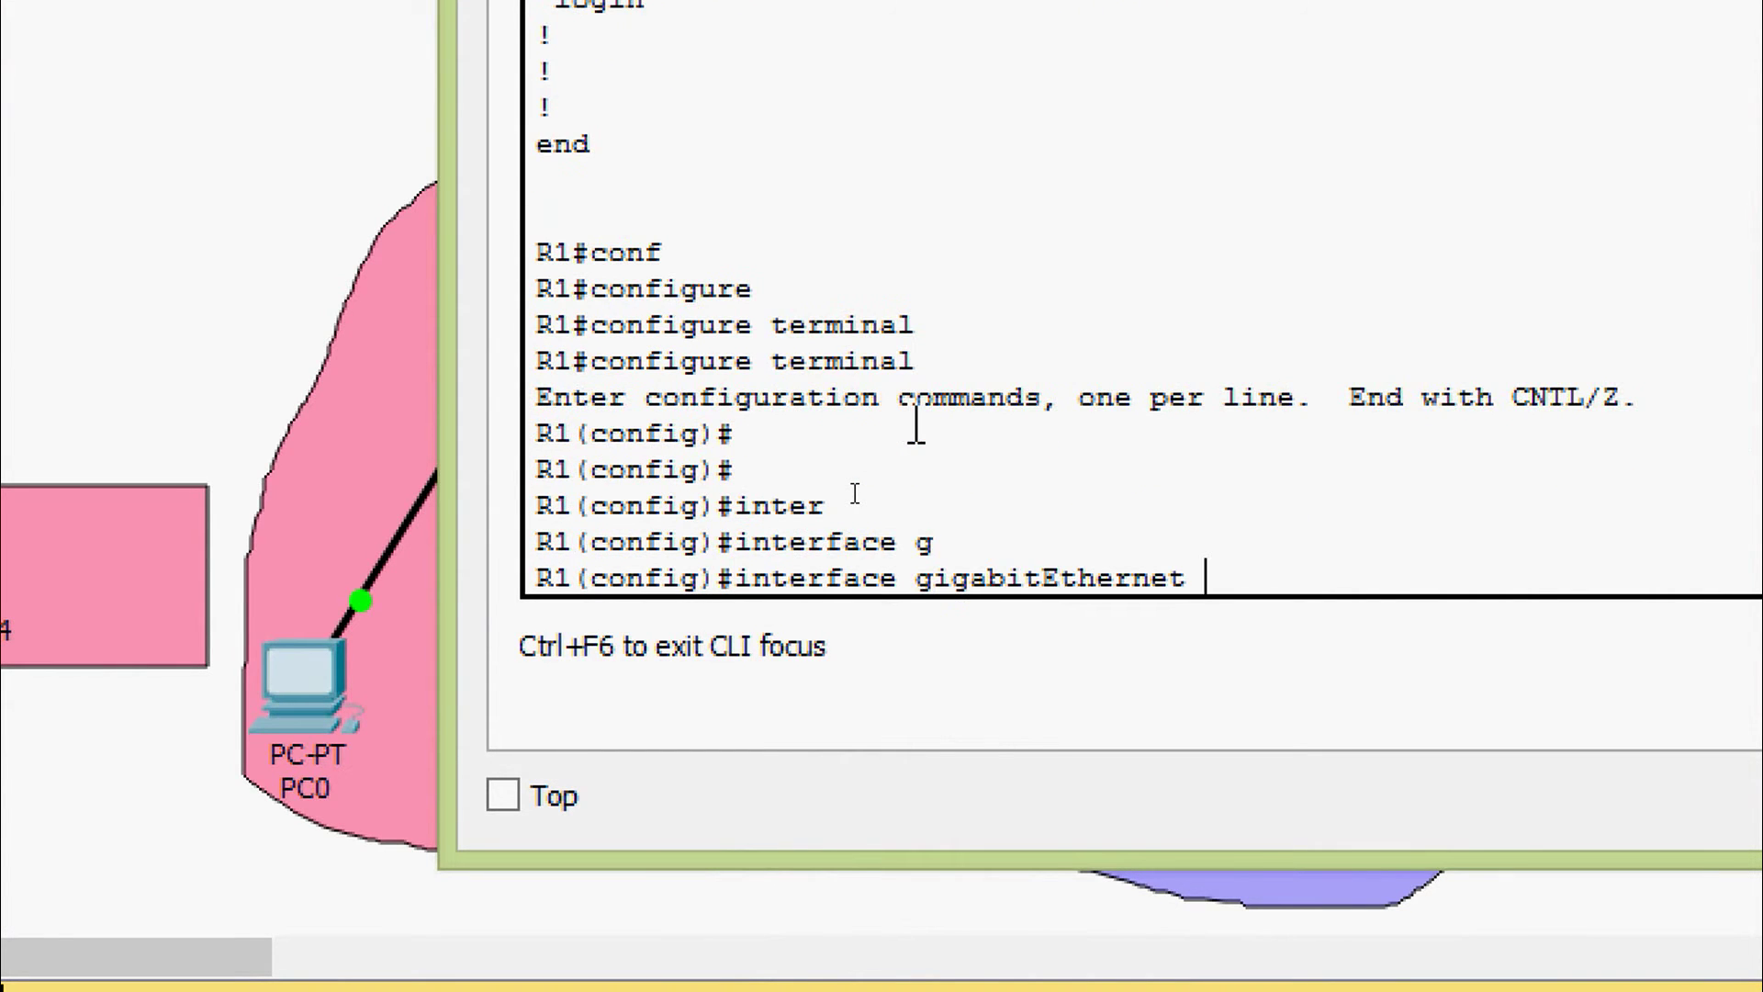
pyautogui.write('0/0')
pyautogui.press('Return')
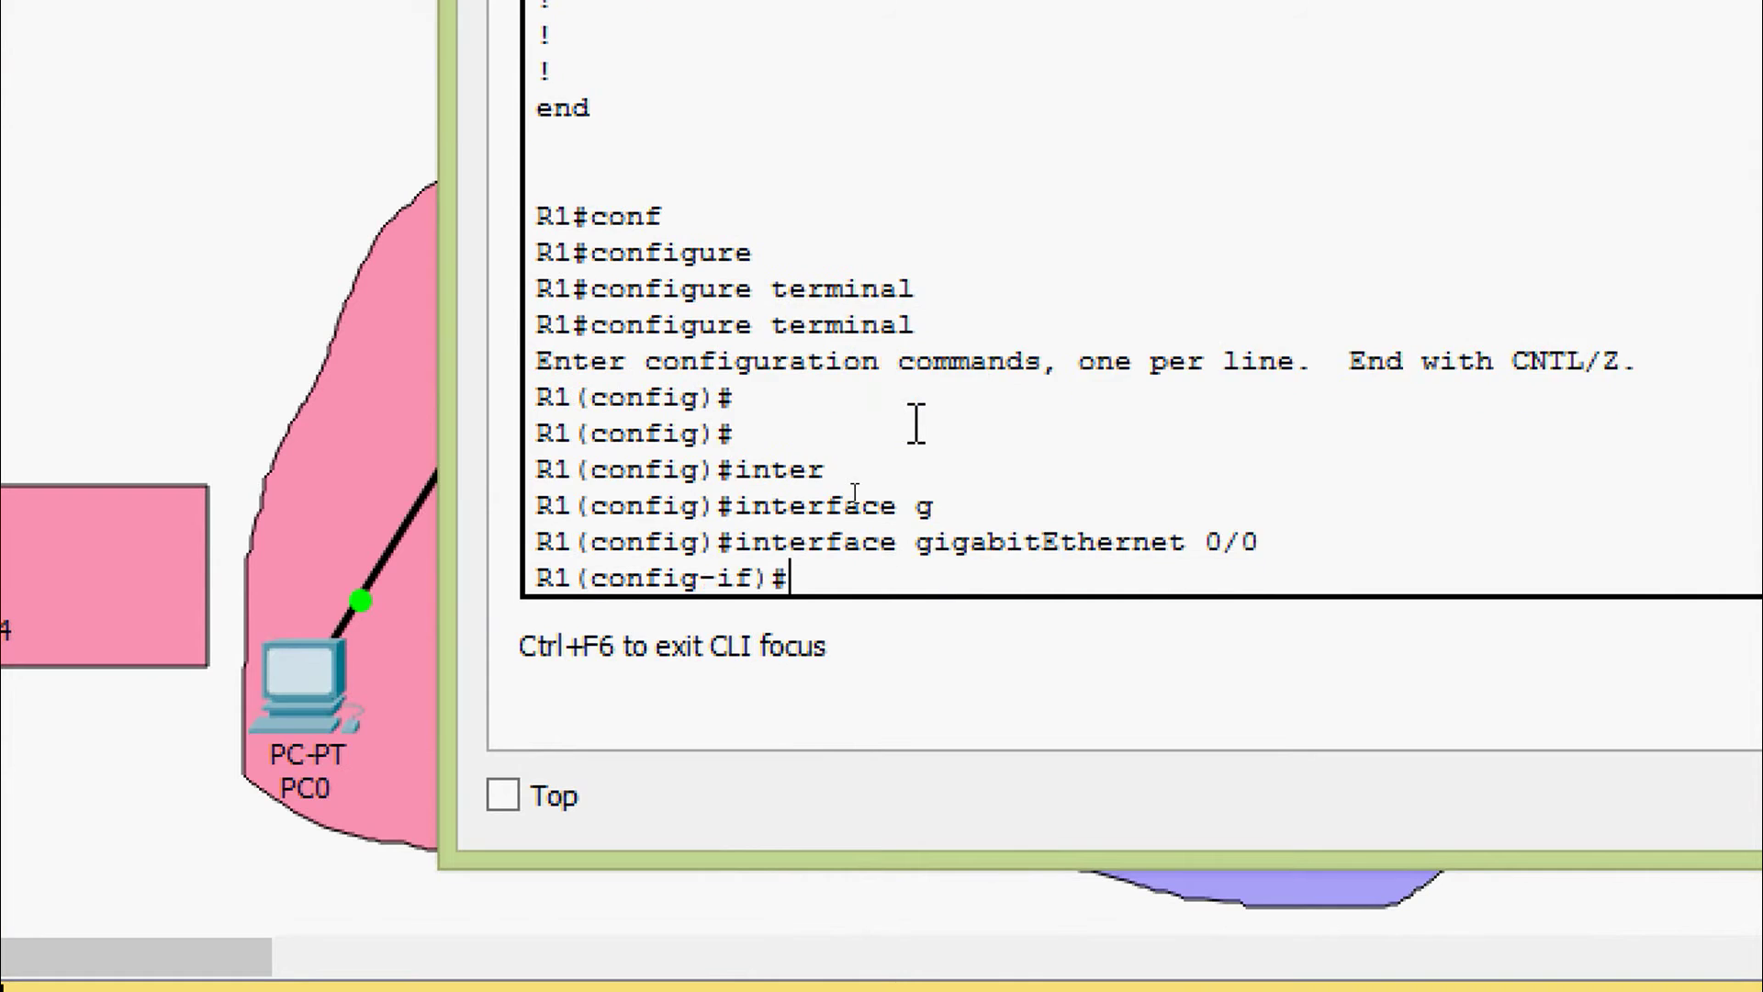
# Assign IP address 172.16.1.1 with subnet mask 255.255.255.0 to GigabitEthernet0/0, consulting the command help for the mask argument
pyautogui.press('Return')
pyautogui.write('ip ad')
pyautogui.press('Tab')
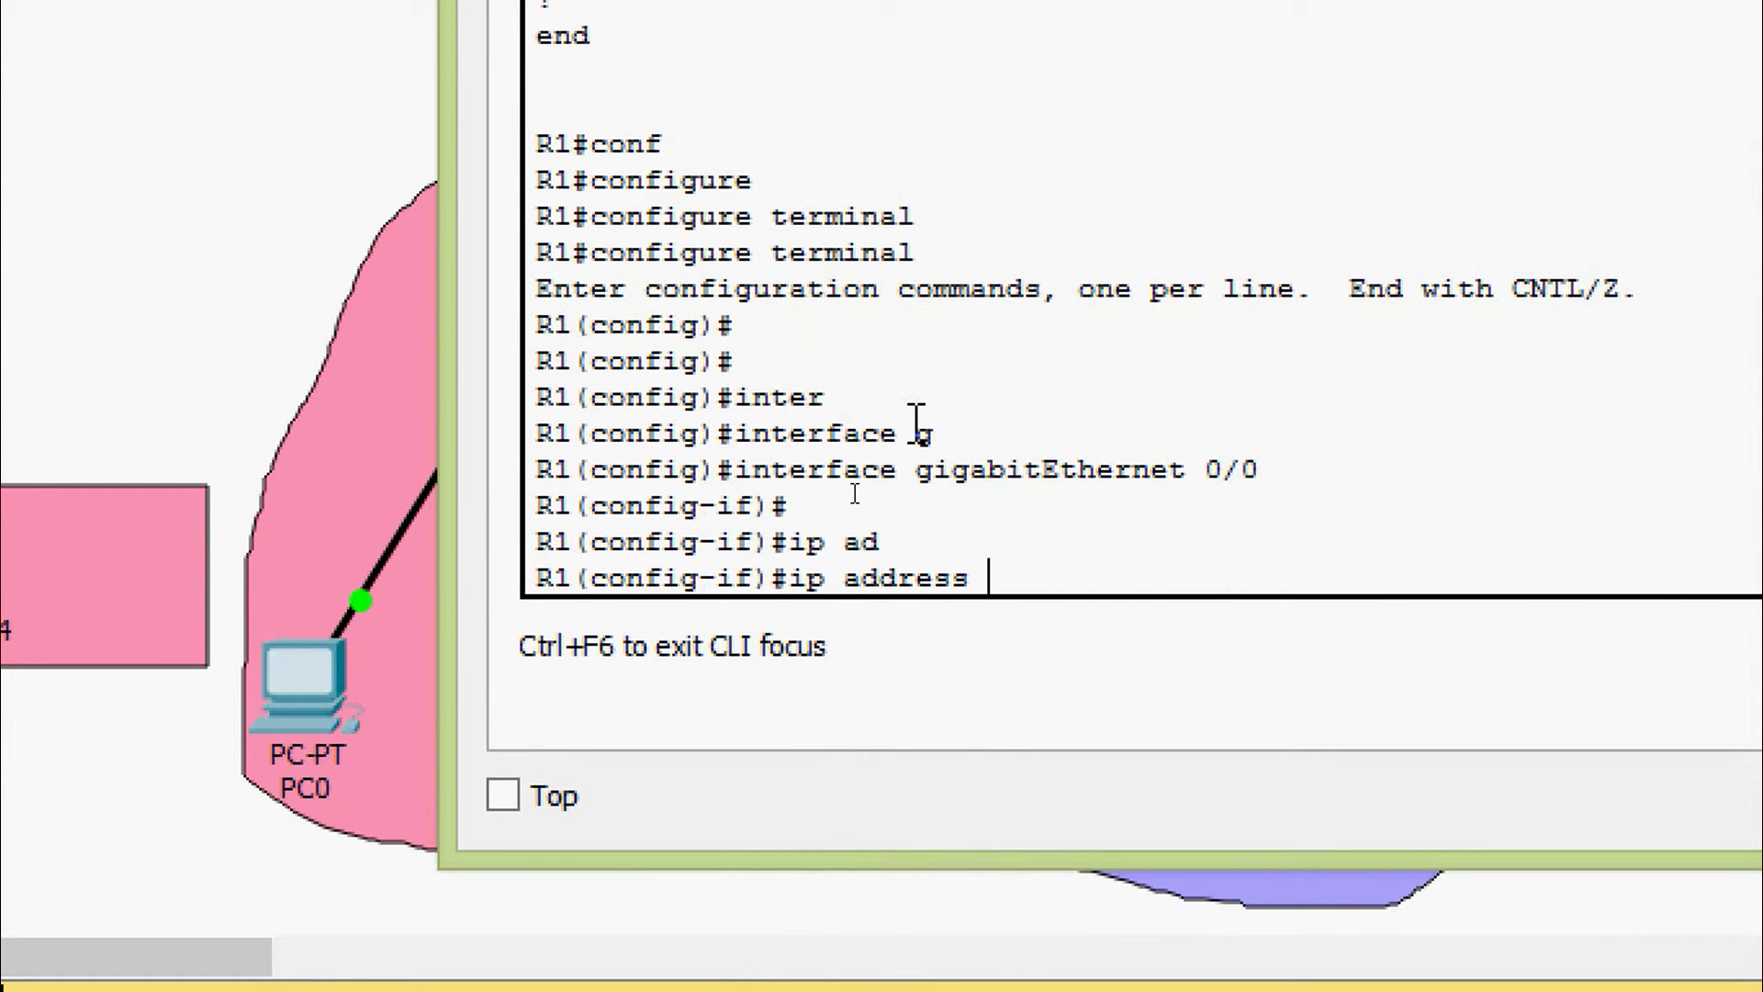
pyautogui.write('172.16.1.1')
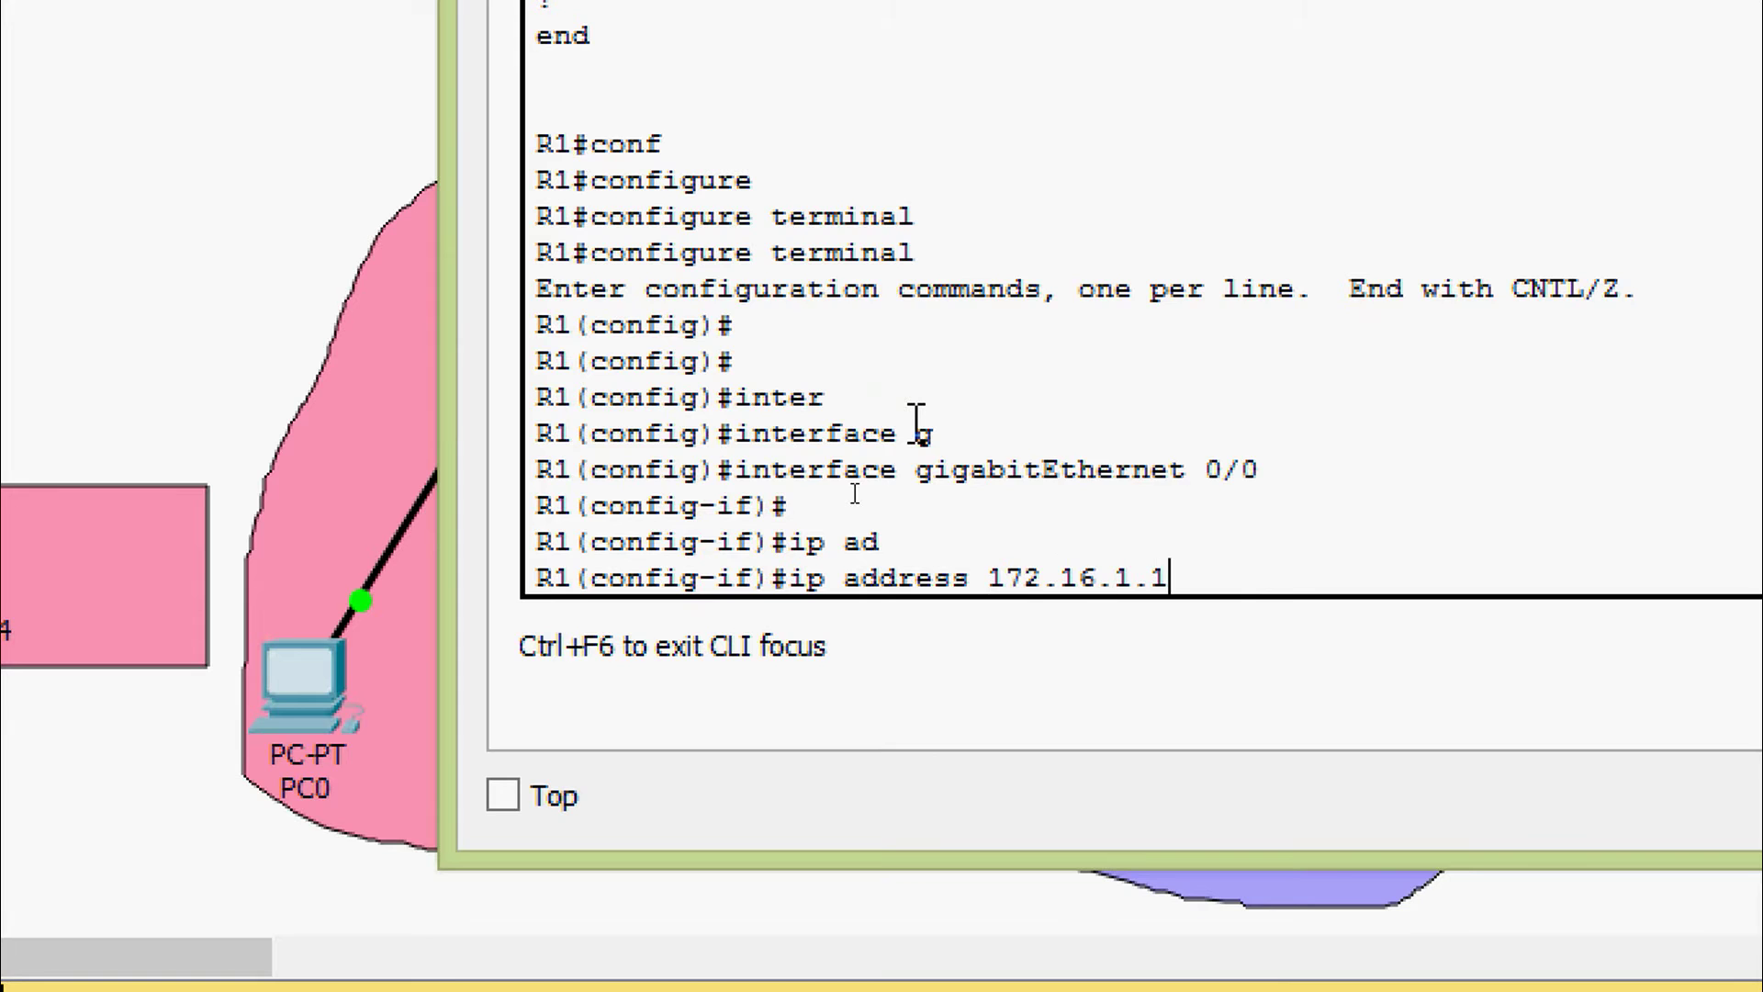
pyautogui.write(' ?')
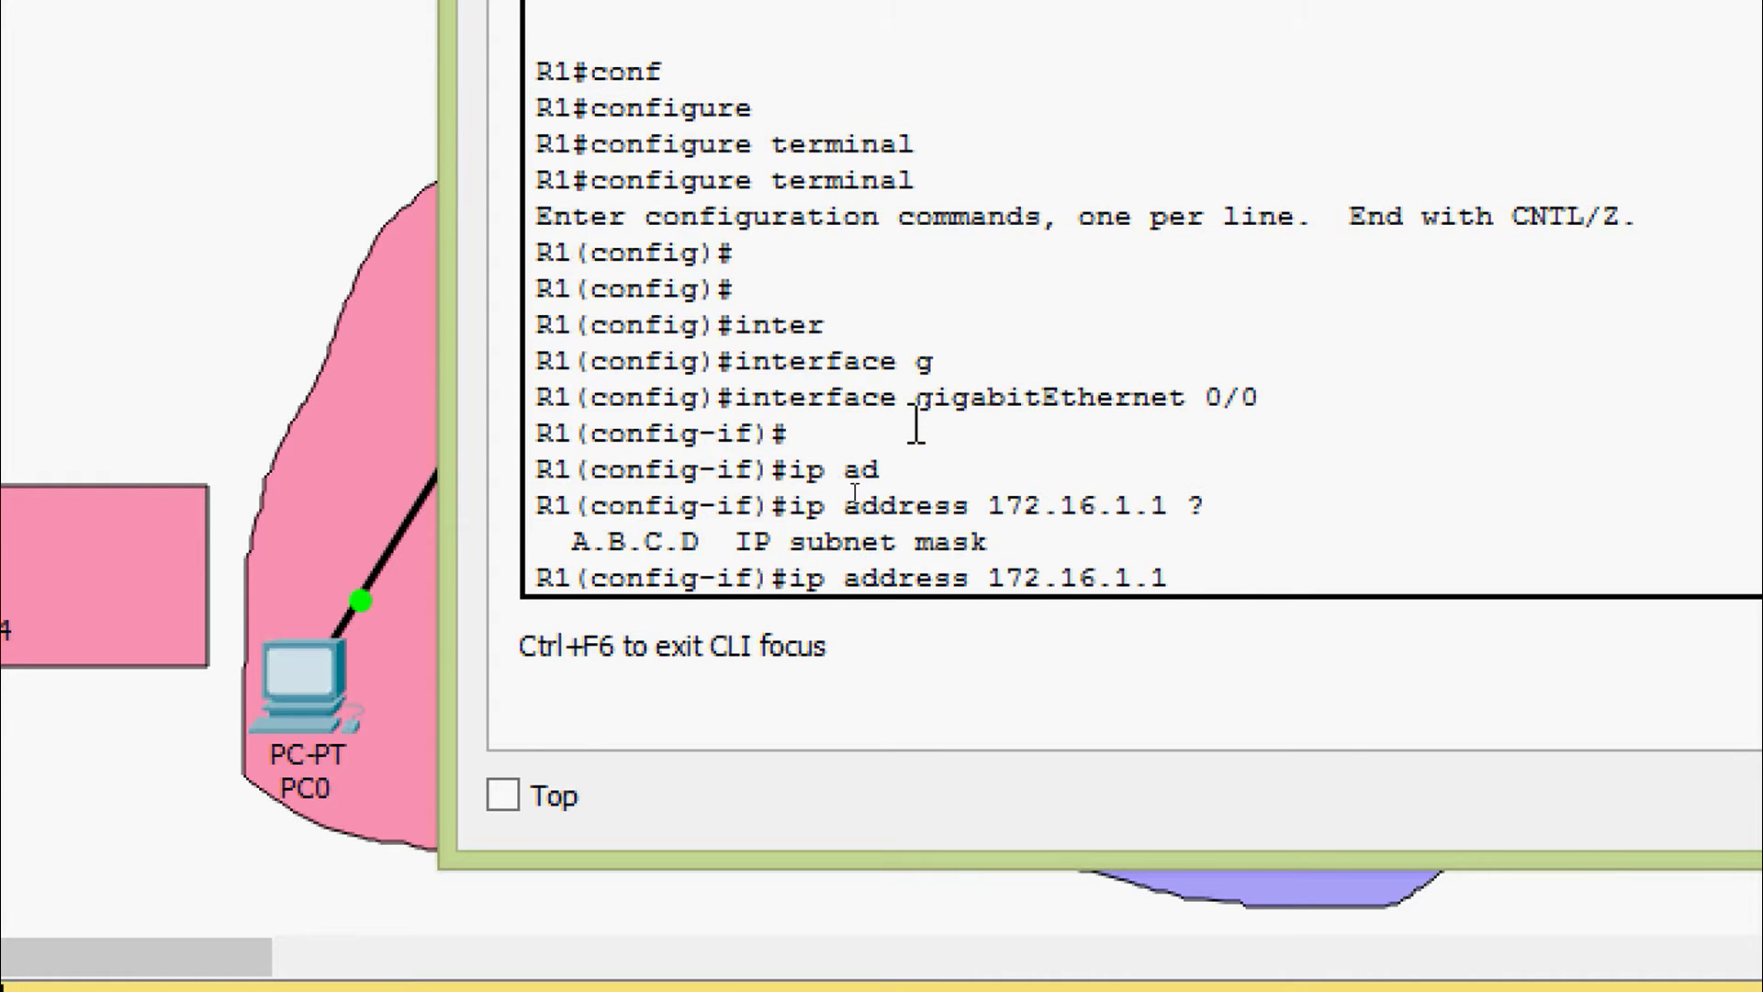
pyautogui.write('255.255.255.0')
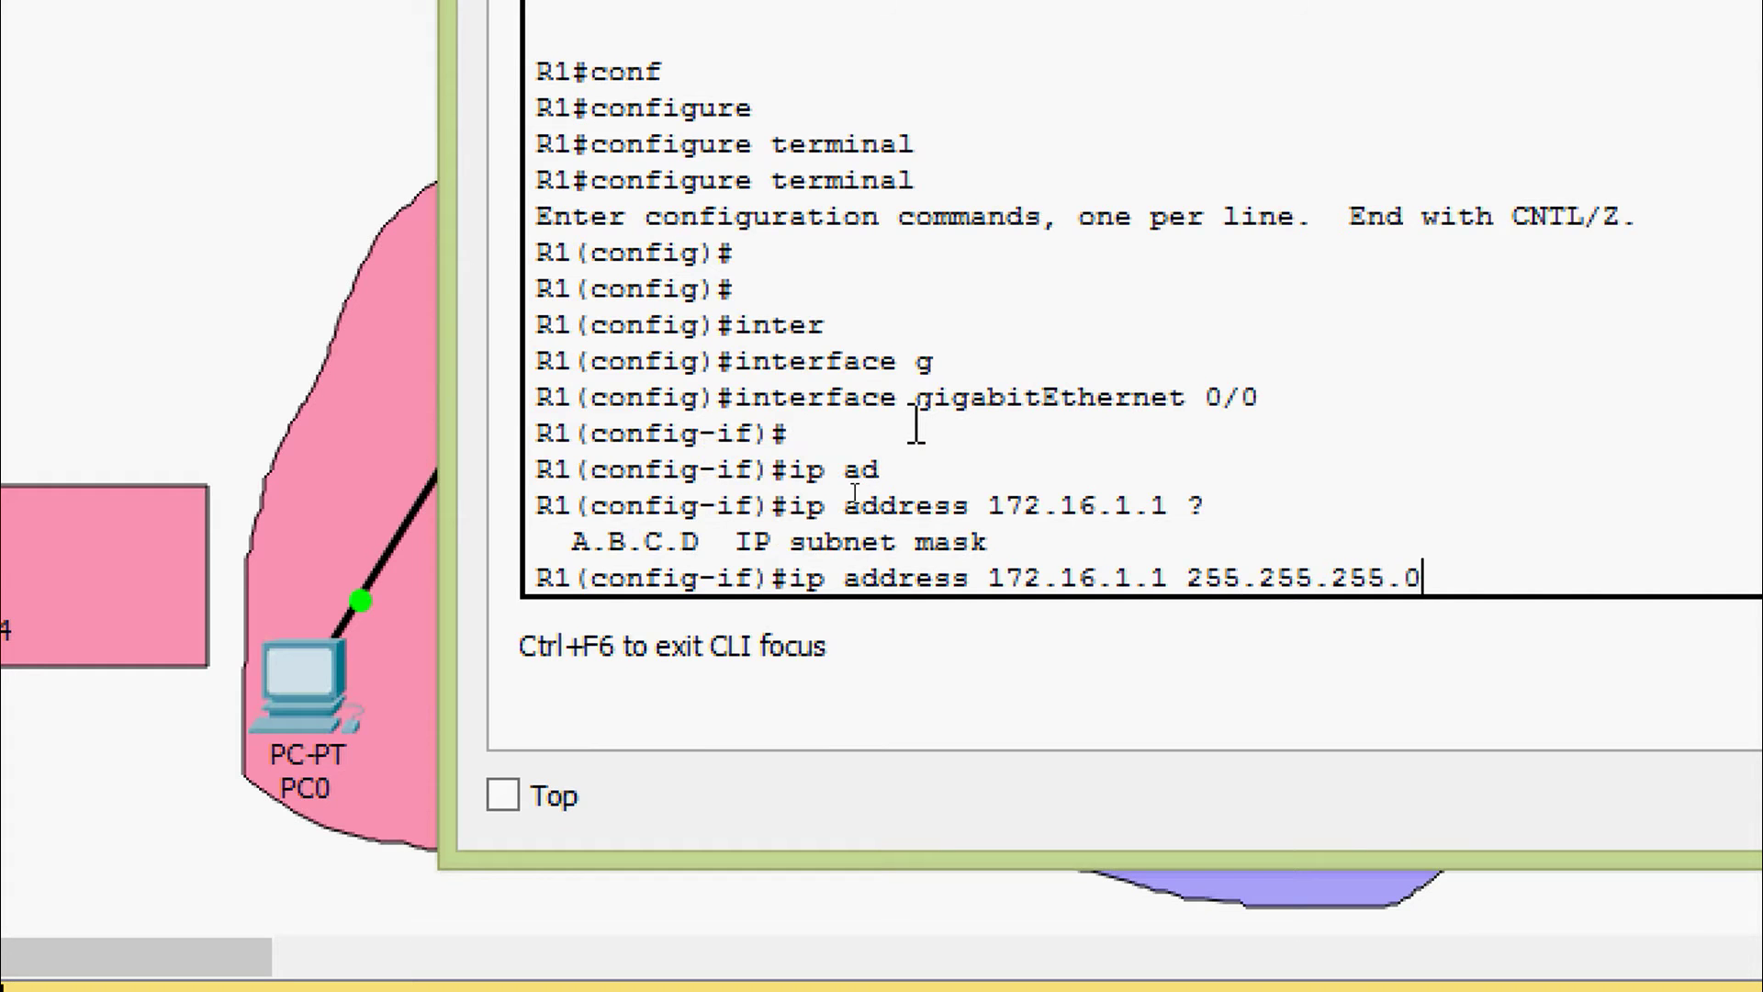
pyautogui.press('Return')
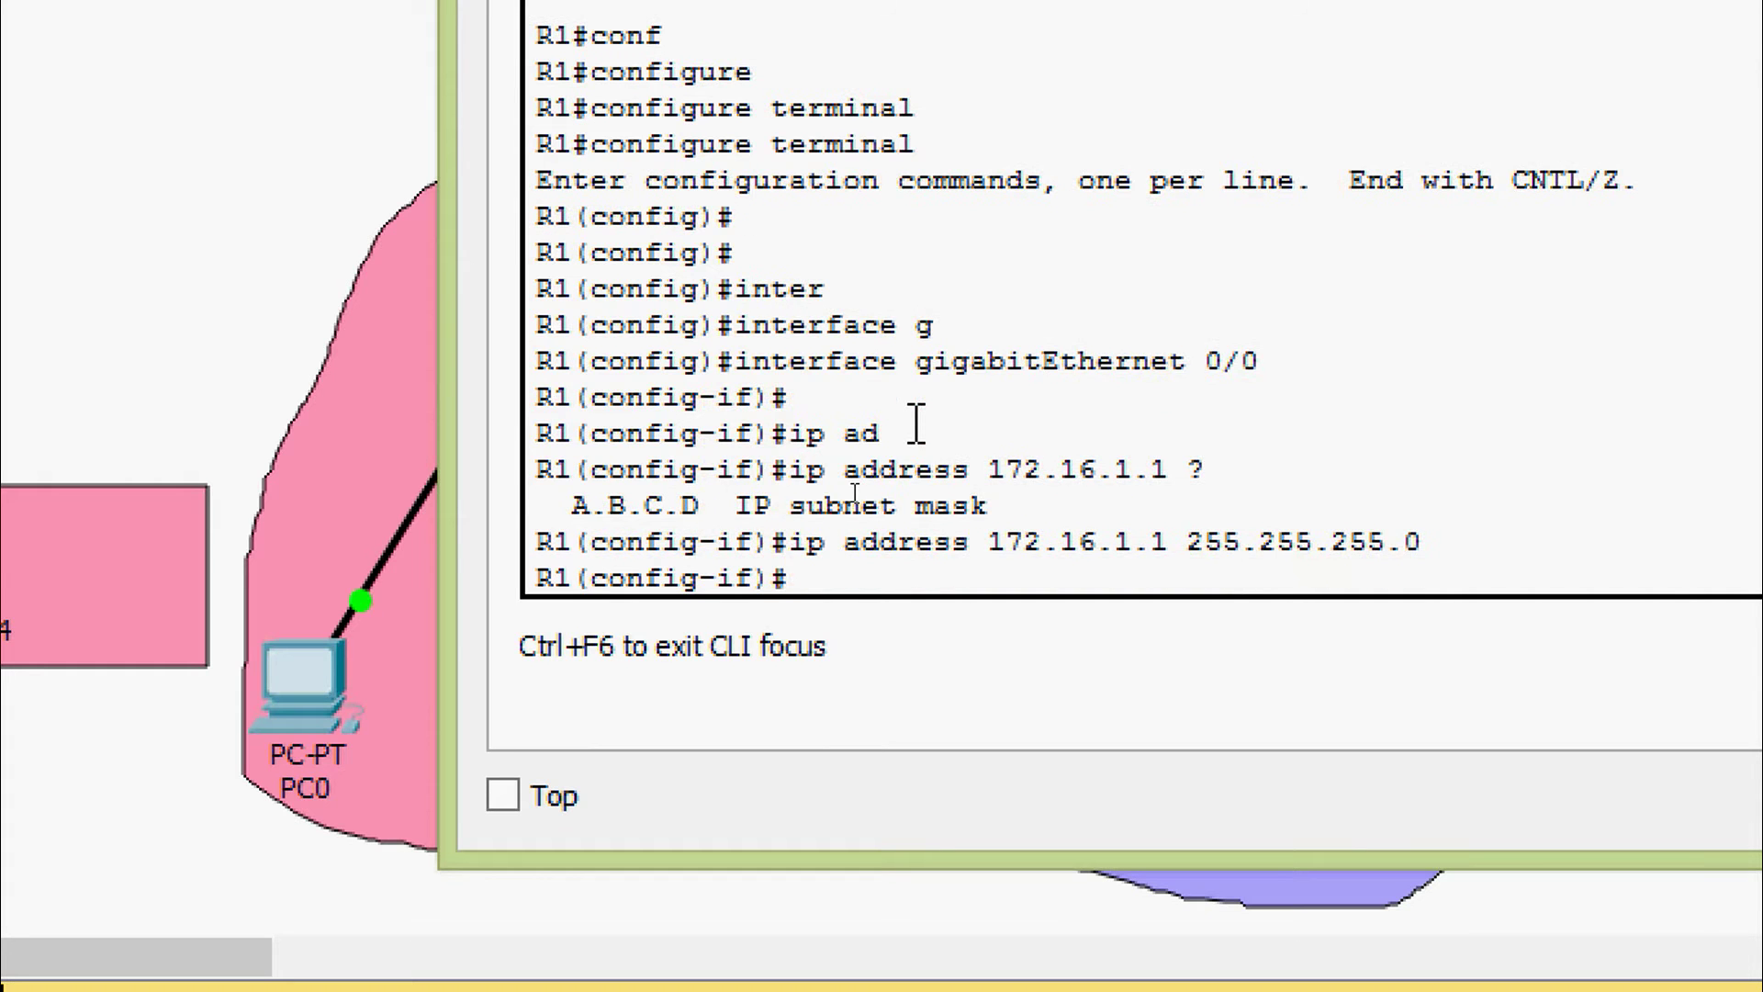
# Enable GigabitEthernet0/0 with no shutdown and return to privileged mode
pyautogui.write('no shu')
pyautogui.press('Tab')
pyautogui.press('Return')
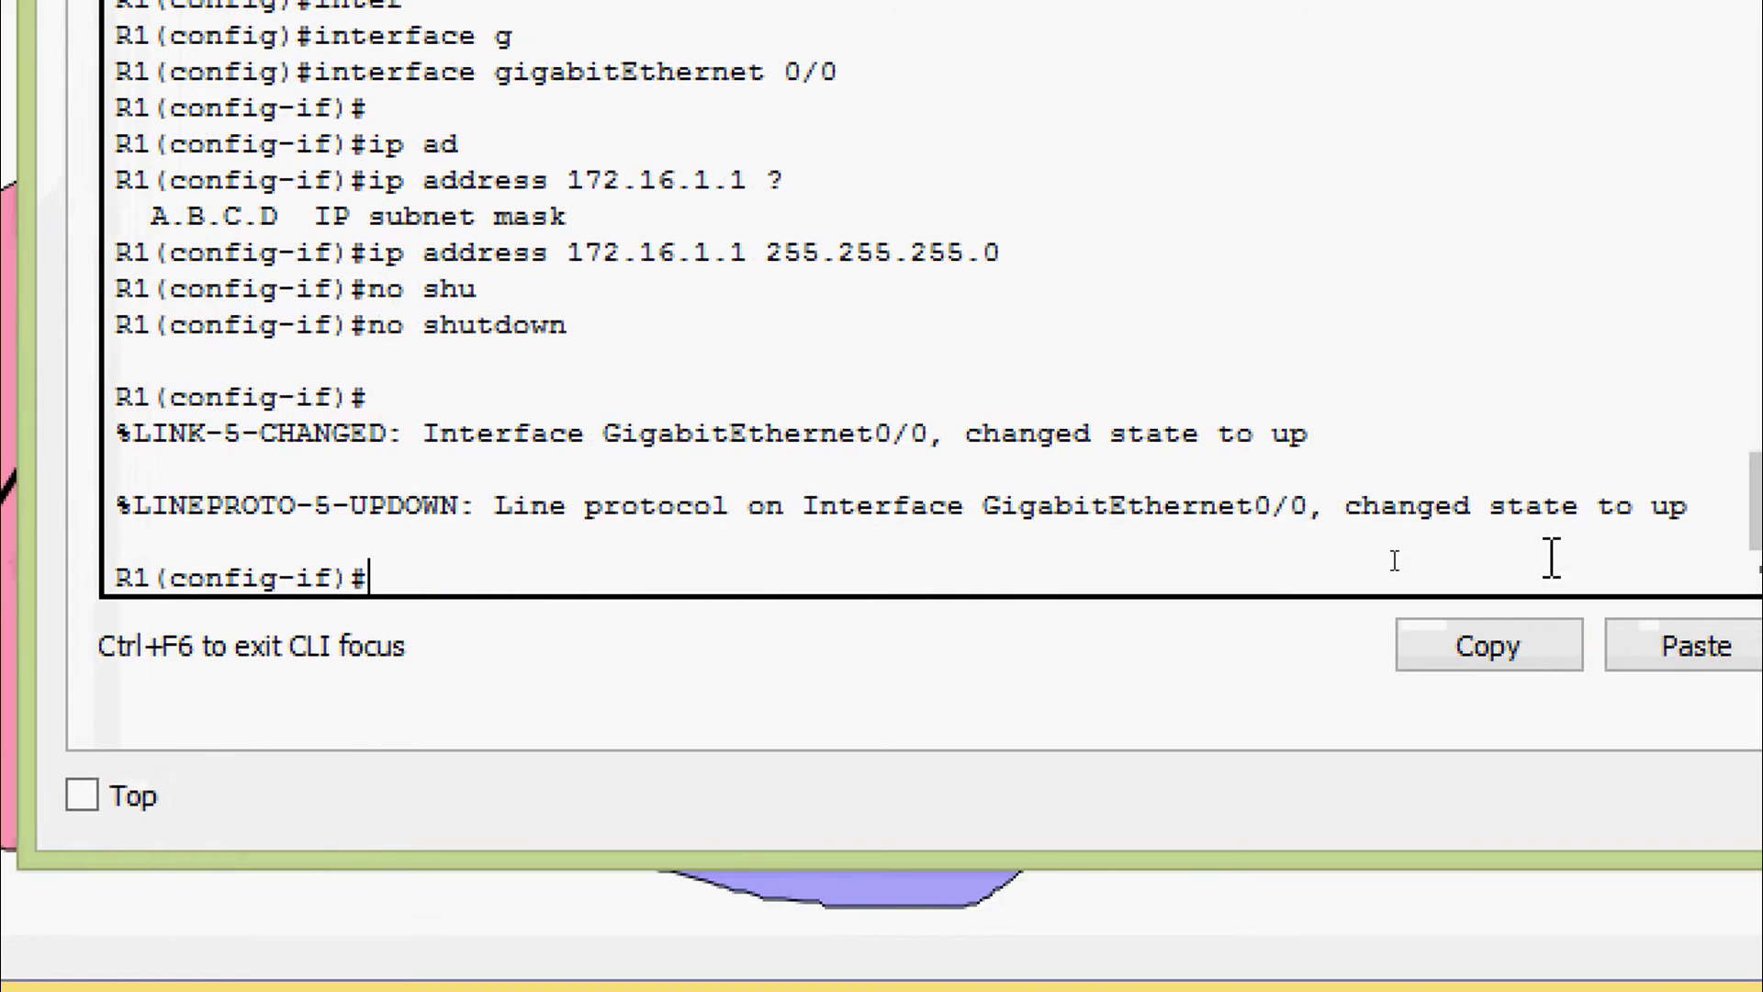
pyautogui.hotkey('ctrl', 'z')
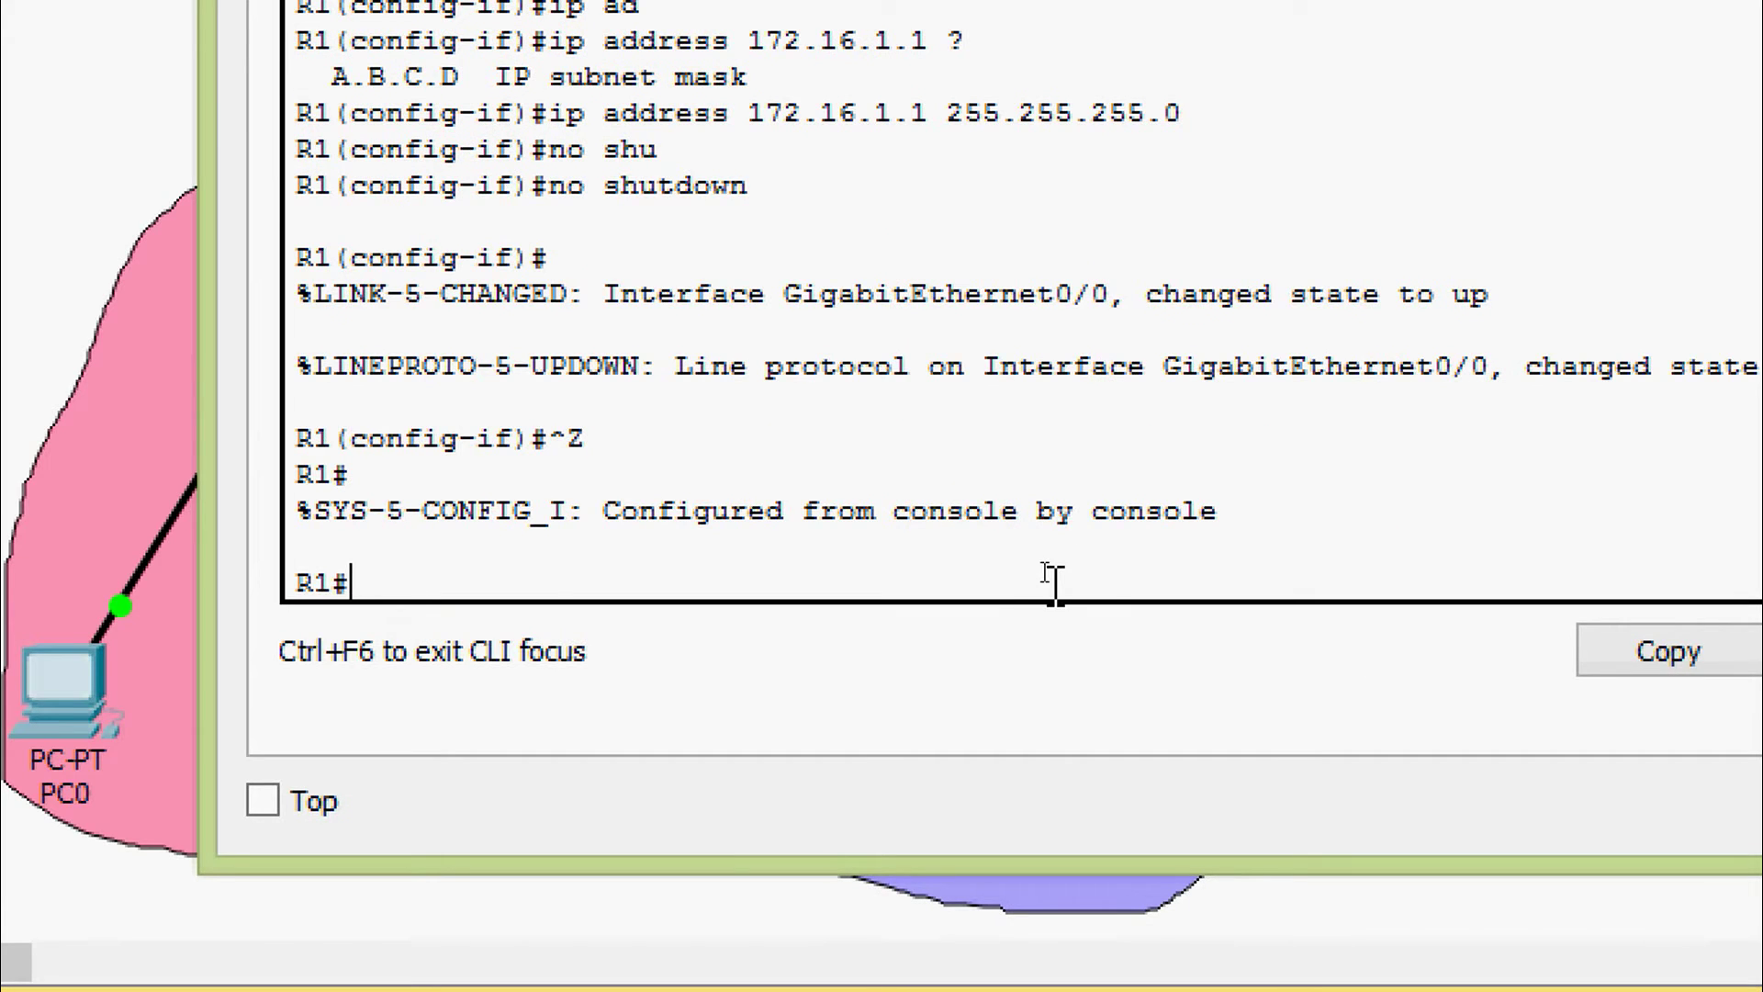
# Check the address and status of R1's interfaces with show ip interface brief
pyautogui.press('Return')
pyautogui.press('Return')
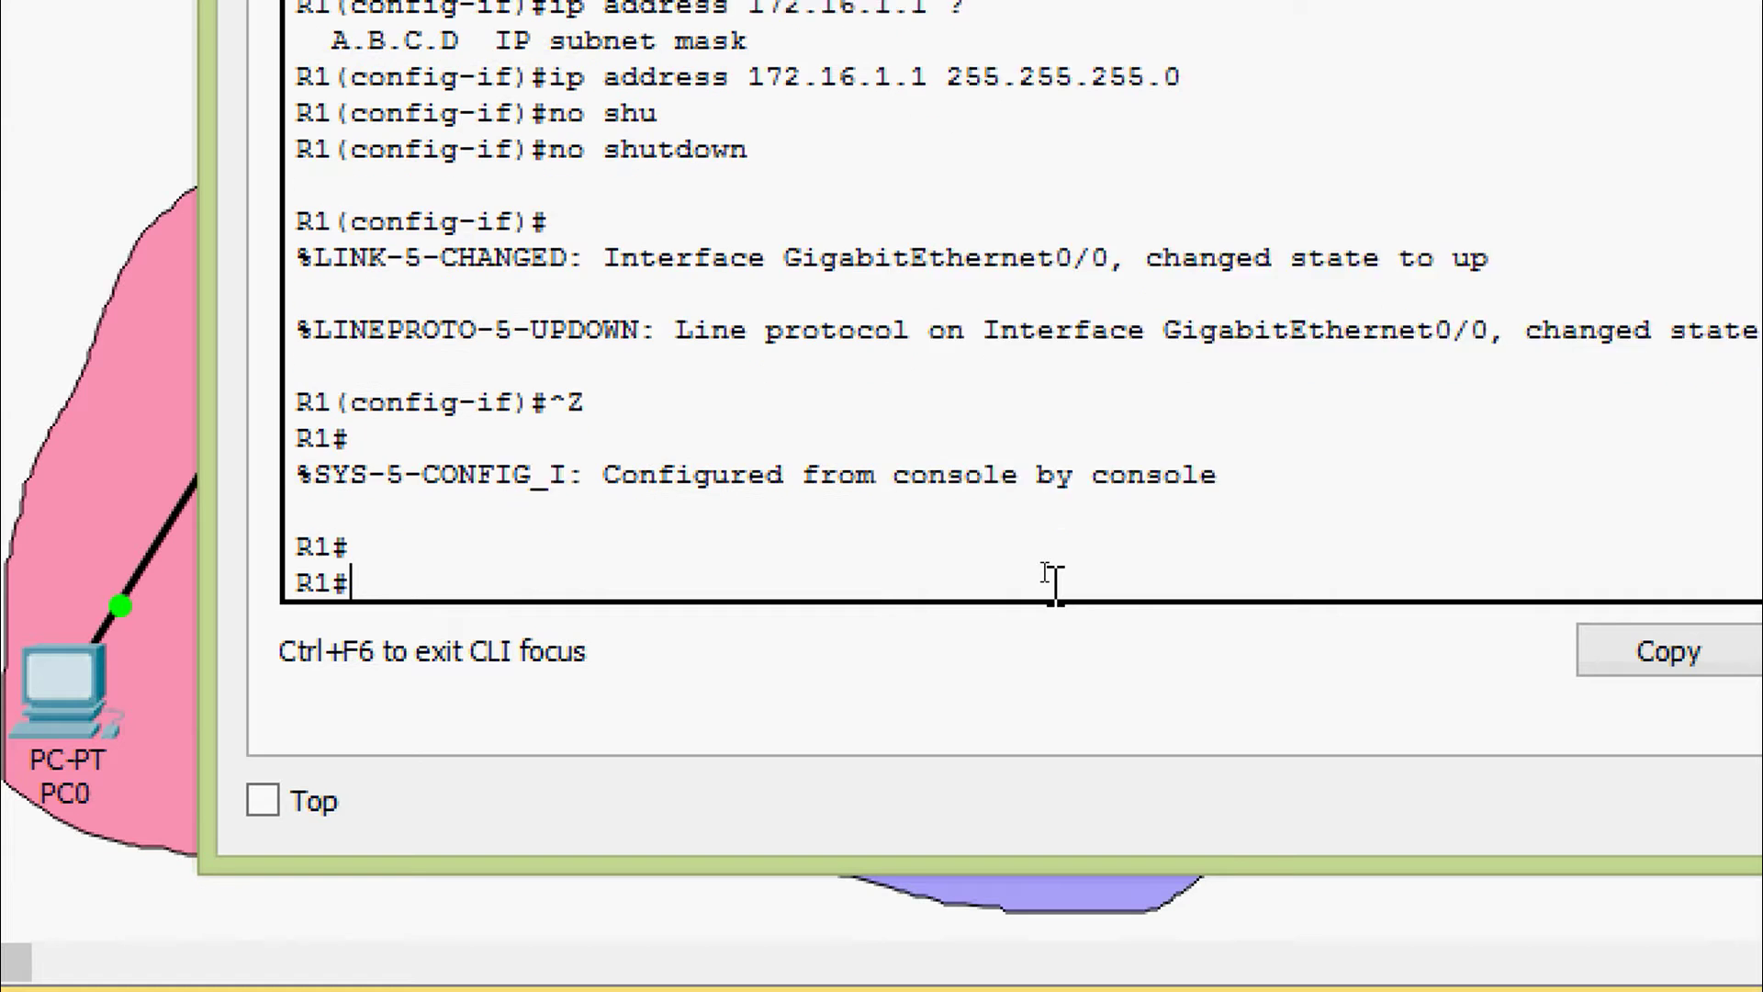
pyautogui.write('sh')
pyautogui.press('Tab')
pyautogui.write('i')
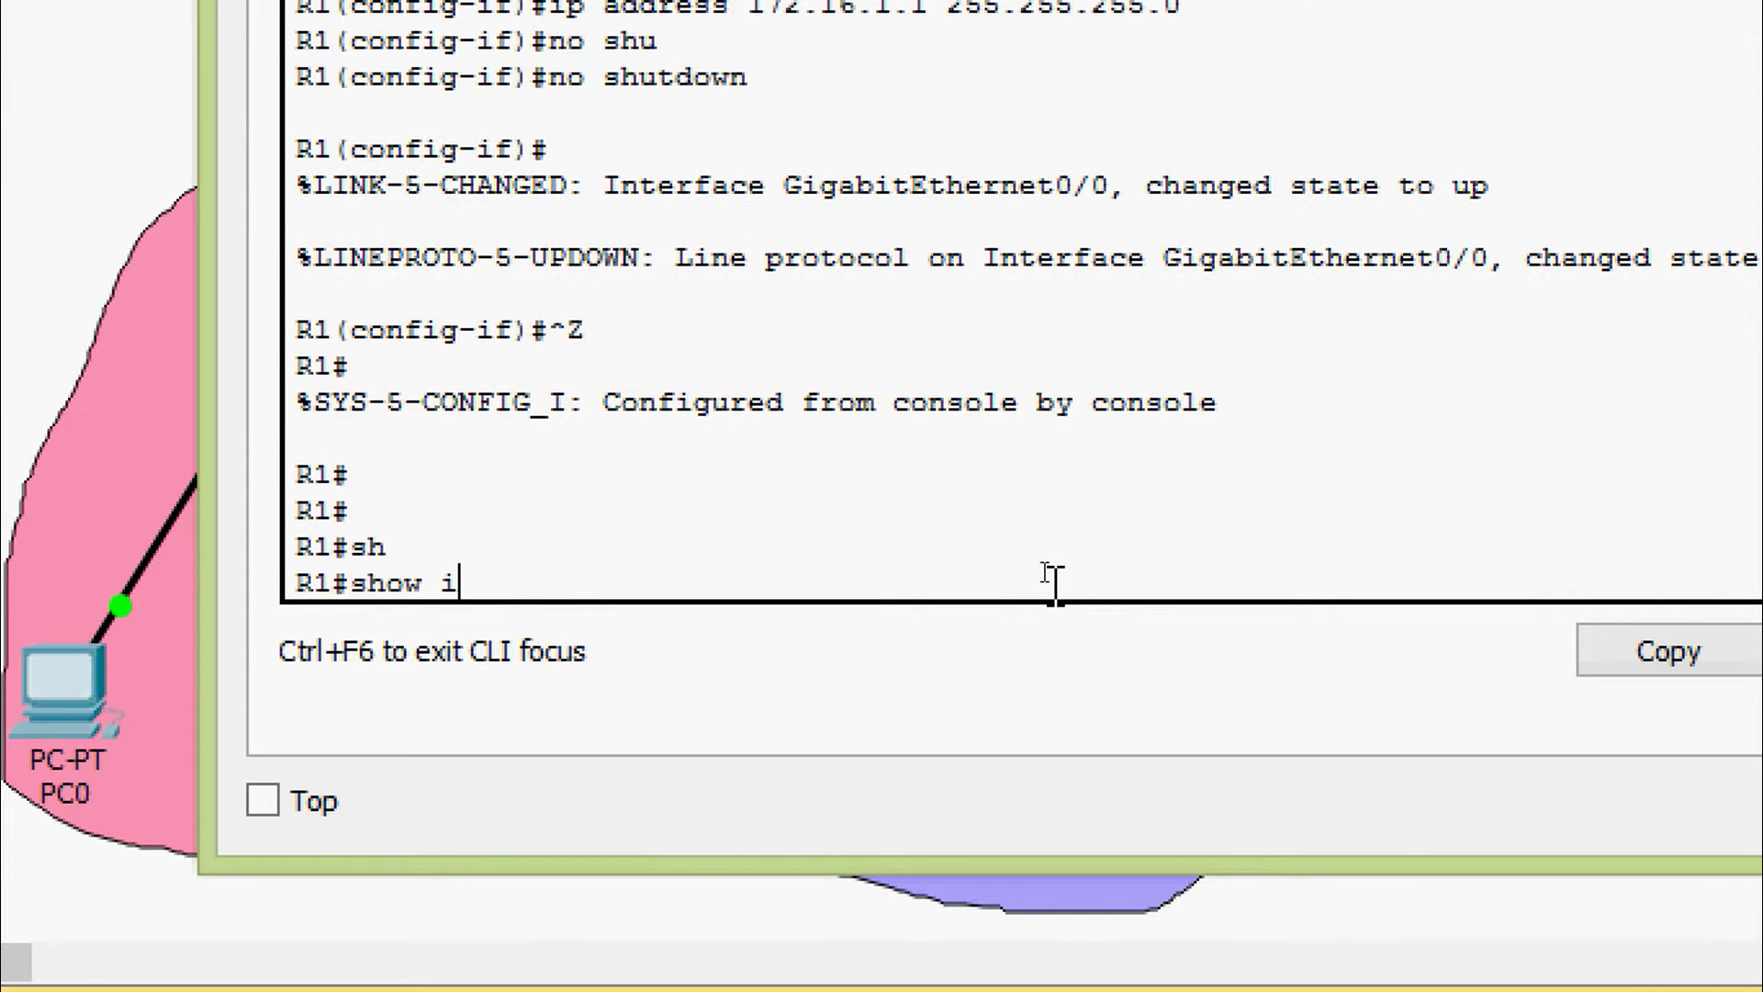
pyautogui.write('p inter')
pyautogui.press('Tab')
pyautogui.write('b')
pyautogui.press('Tab')
pyautogui.press('Return')
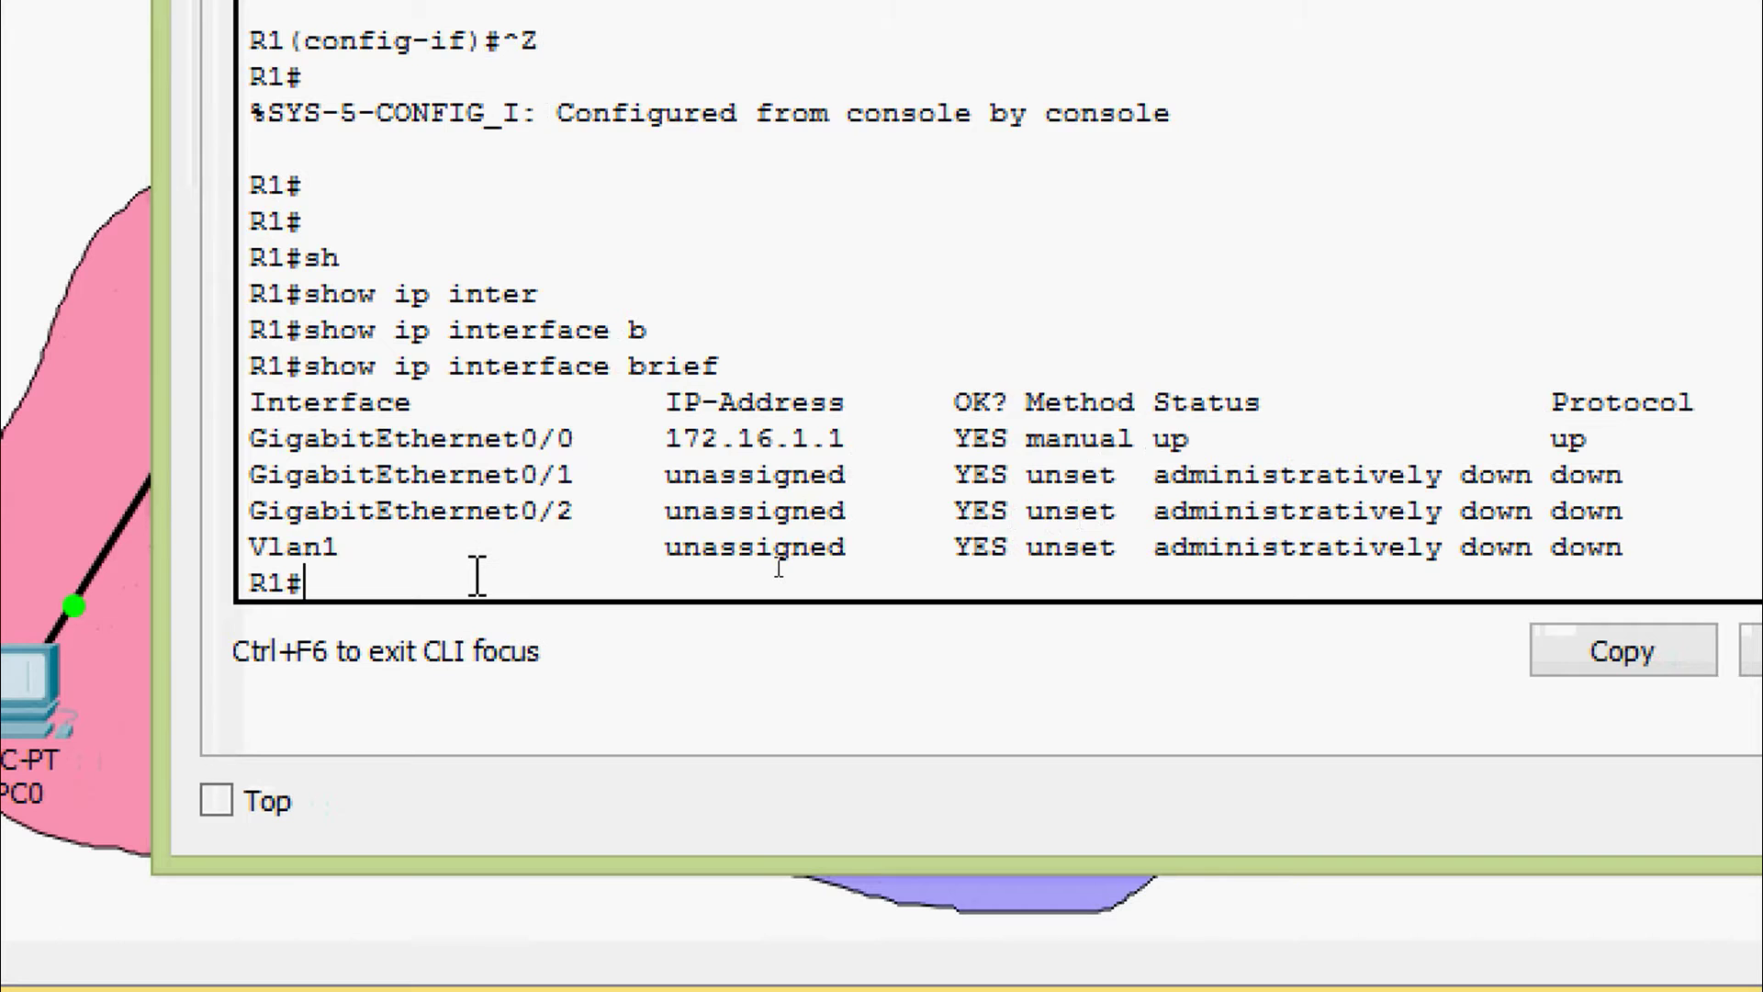
# Display R1's running configuration, review the IP address line under GigabitEthernet0/0, and quit the listing
pyautogui.write('show ru')
pyautogui.press('Tab')
pyautogui.press('Return')
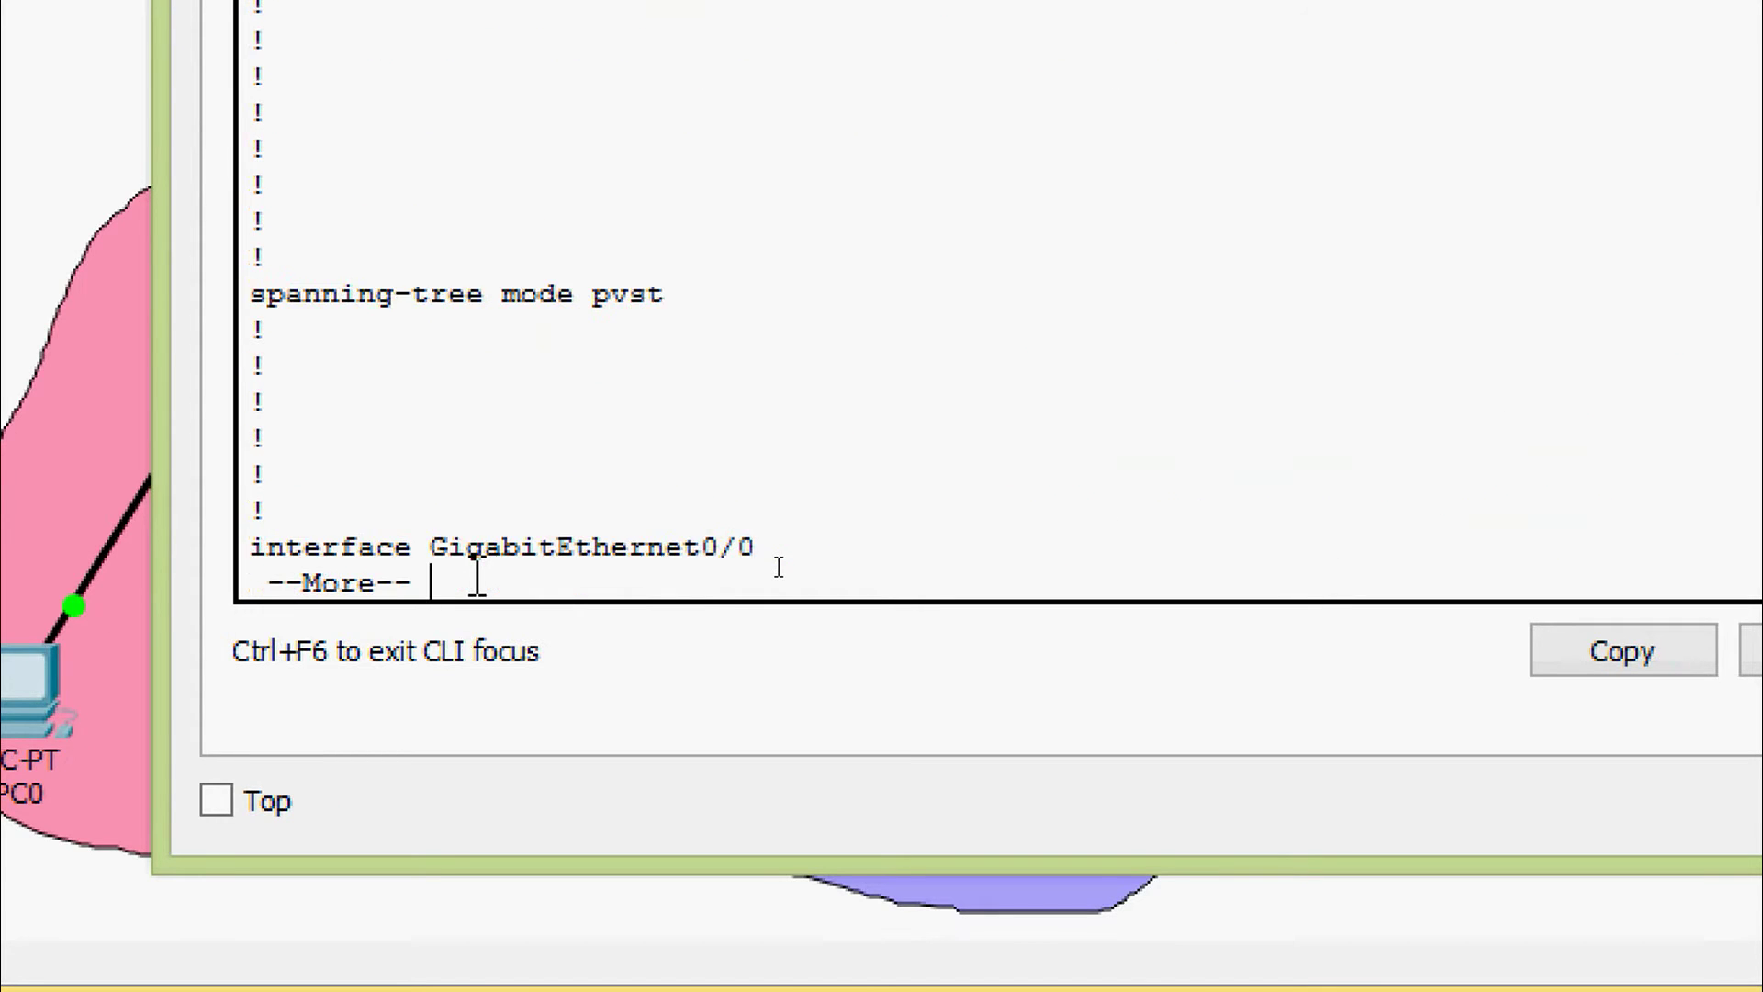
pyautogui.press('space')
pyautogui.scroll(3, 783, 560)
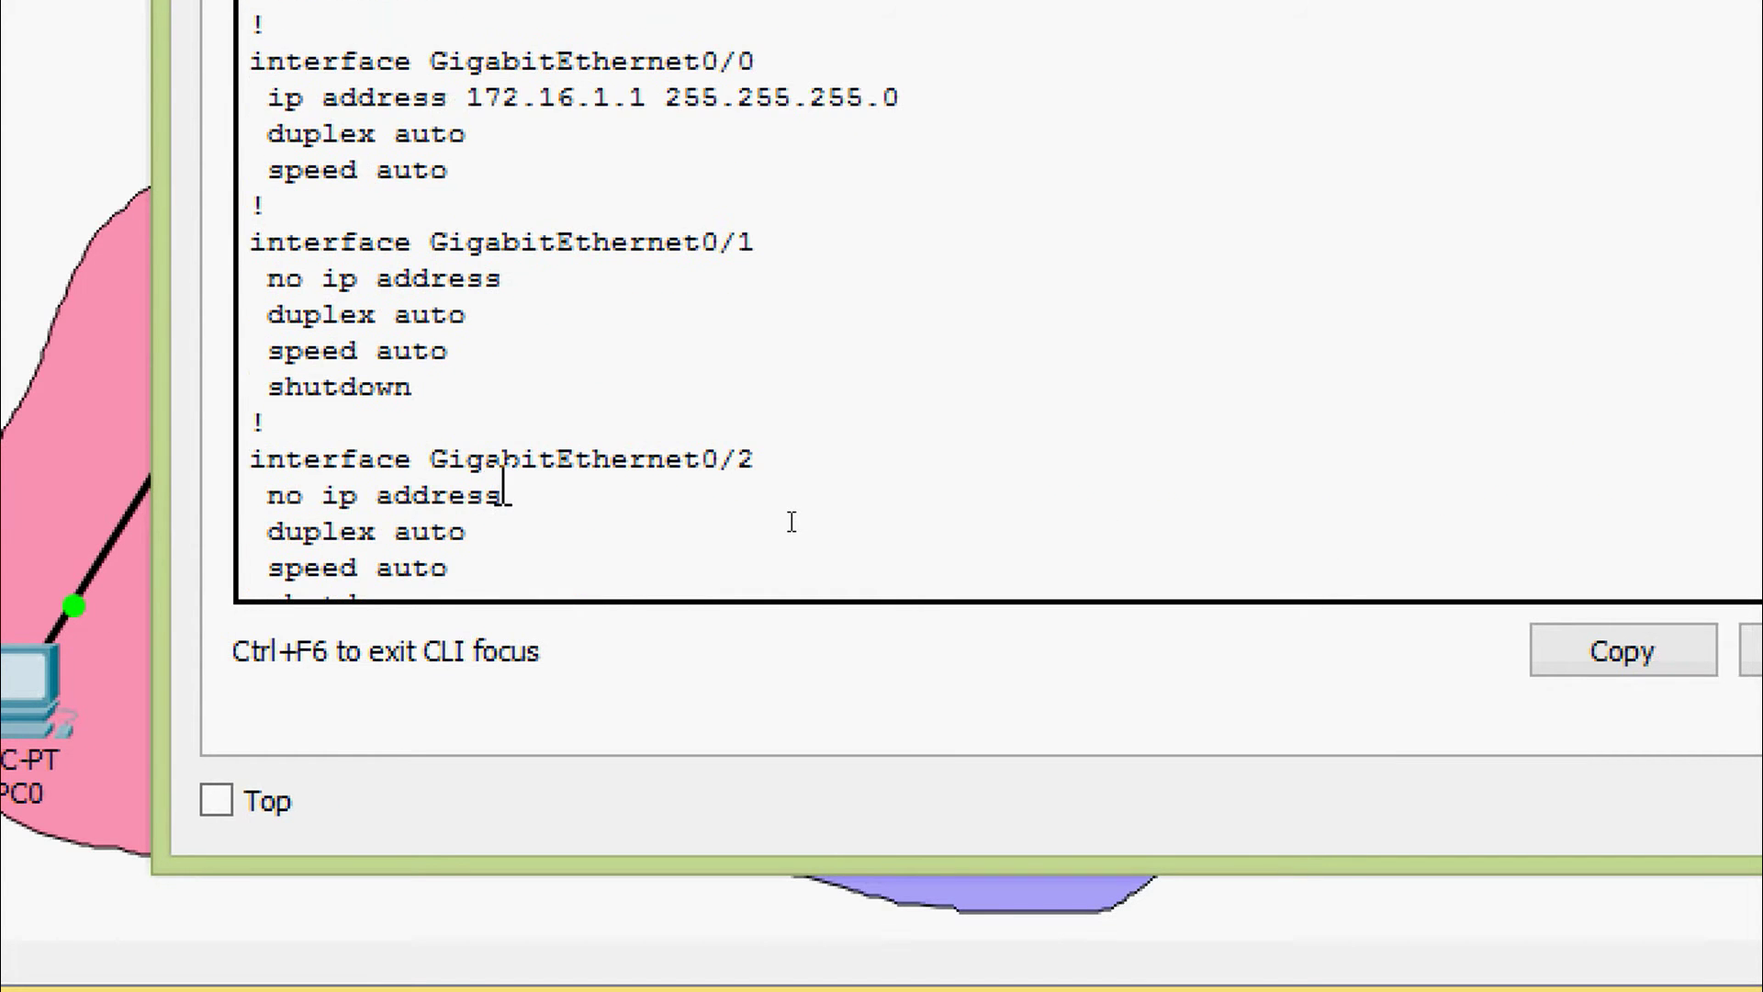
pyautogui.scroll(2, 503, 484)
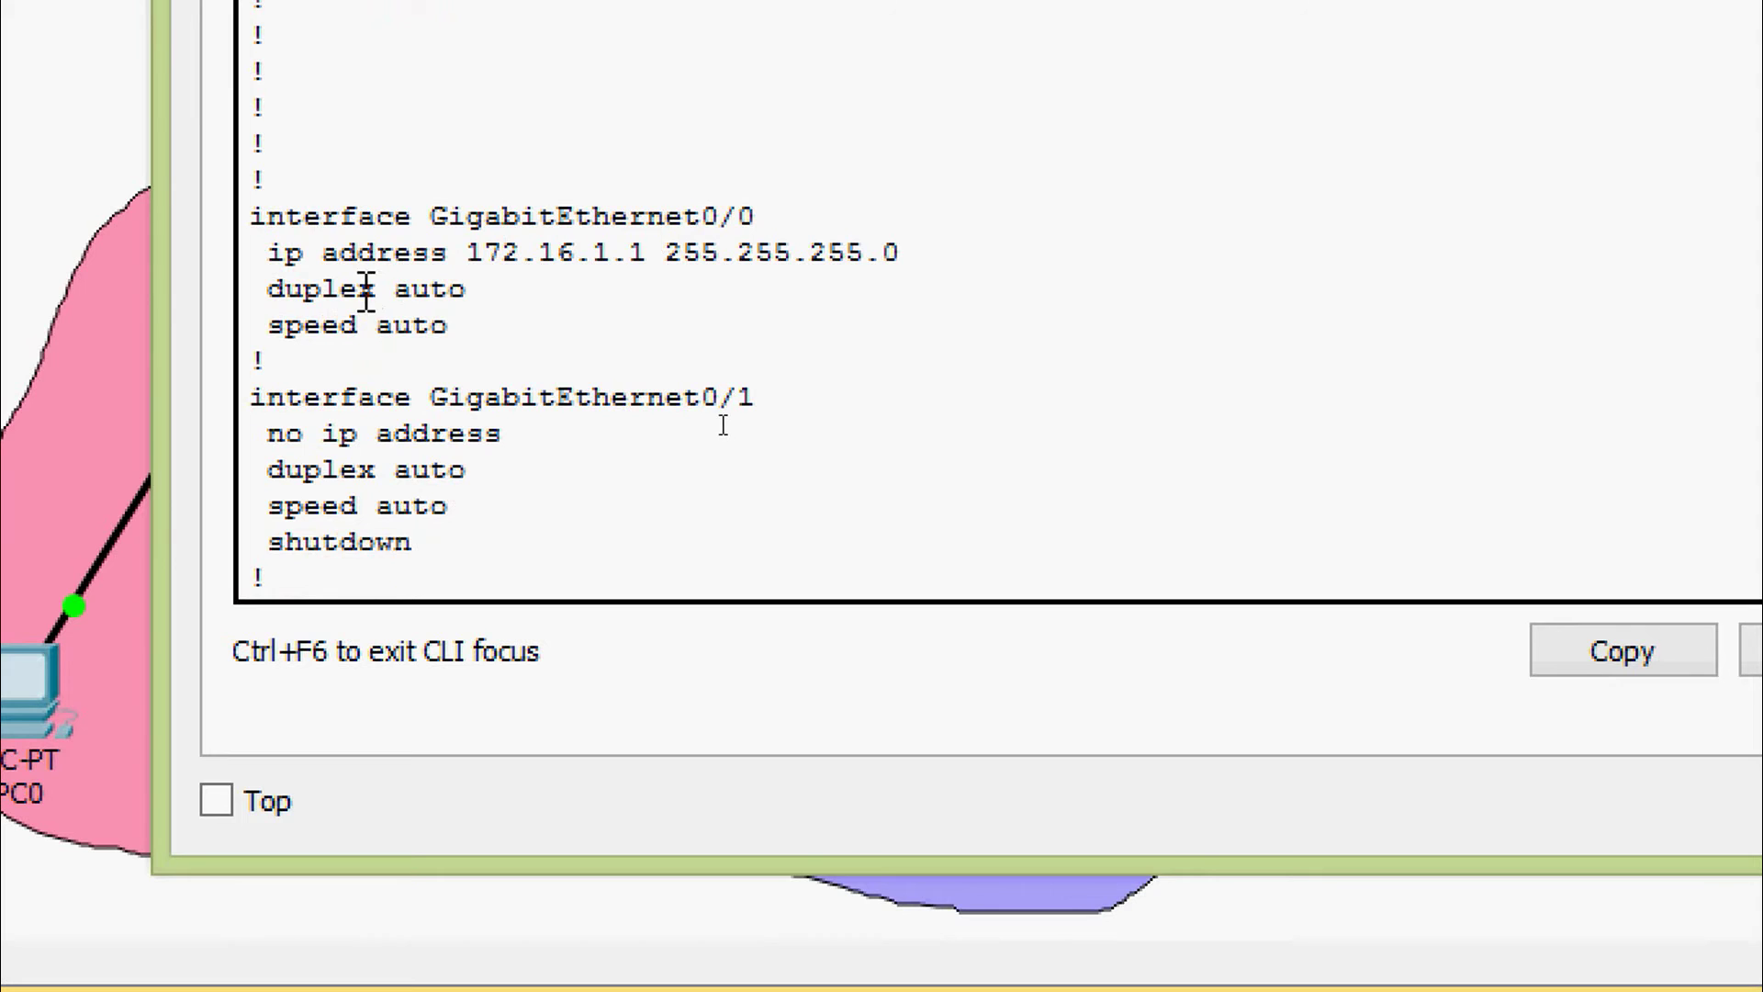
pyautogui.moveTo(465, 253); pyautogui.dragTo(921, 271)
pyautogui.click(735, 311)
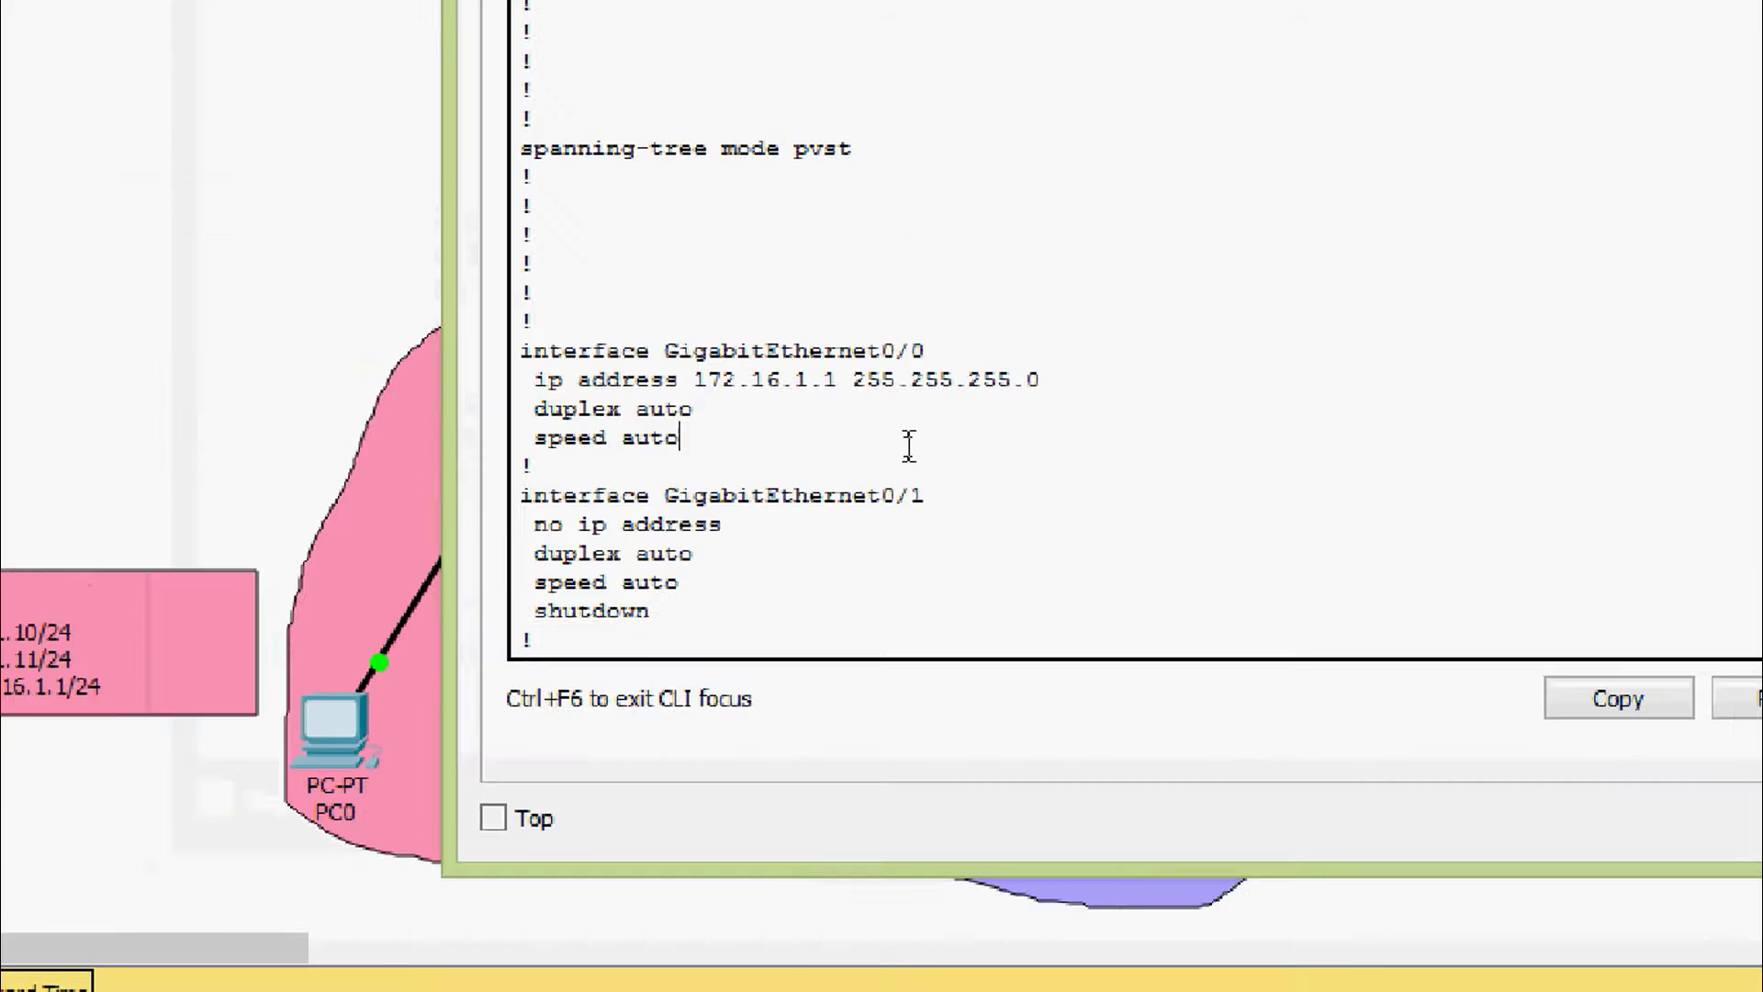
pyautogui.scroll(-5, 732, 580)
pyautogui.press('q')
pyautogui.press('Return')
pyautogui.press('Return')
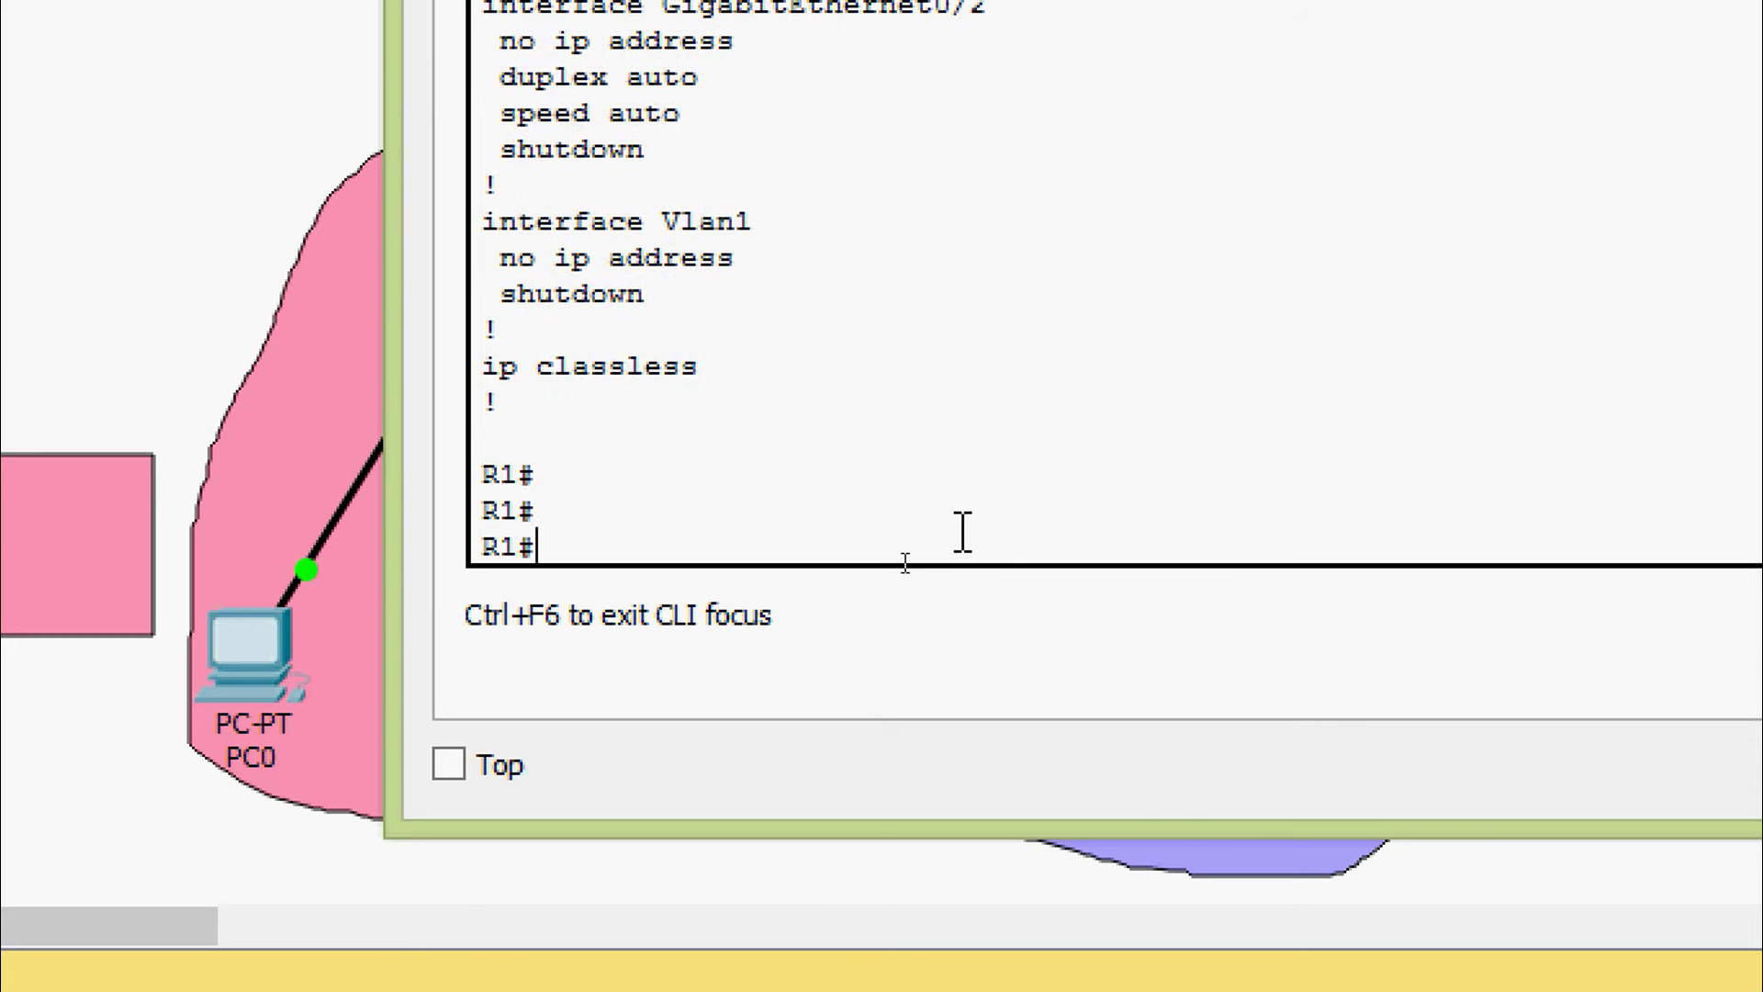
# List the show interfaces options, run show interfaces gigabitEthernet 0/0, and review the port's detailed output
pyautogui.write('sh')
pyautogui.press('Tab')
pyautogui.write('inter')
pyautogui.press('Tab')
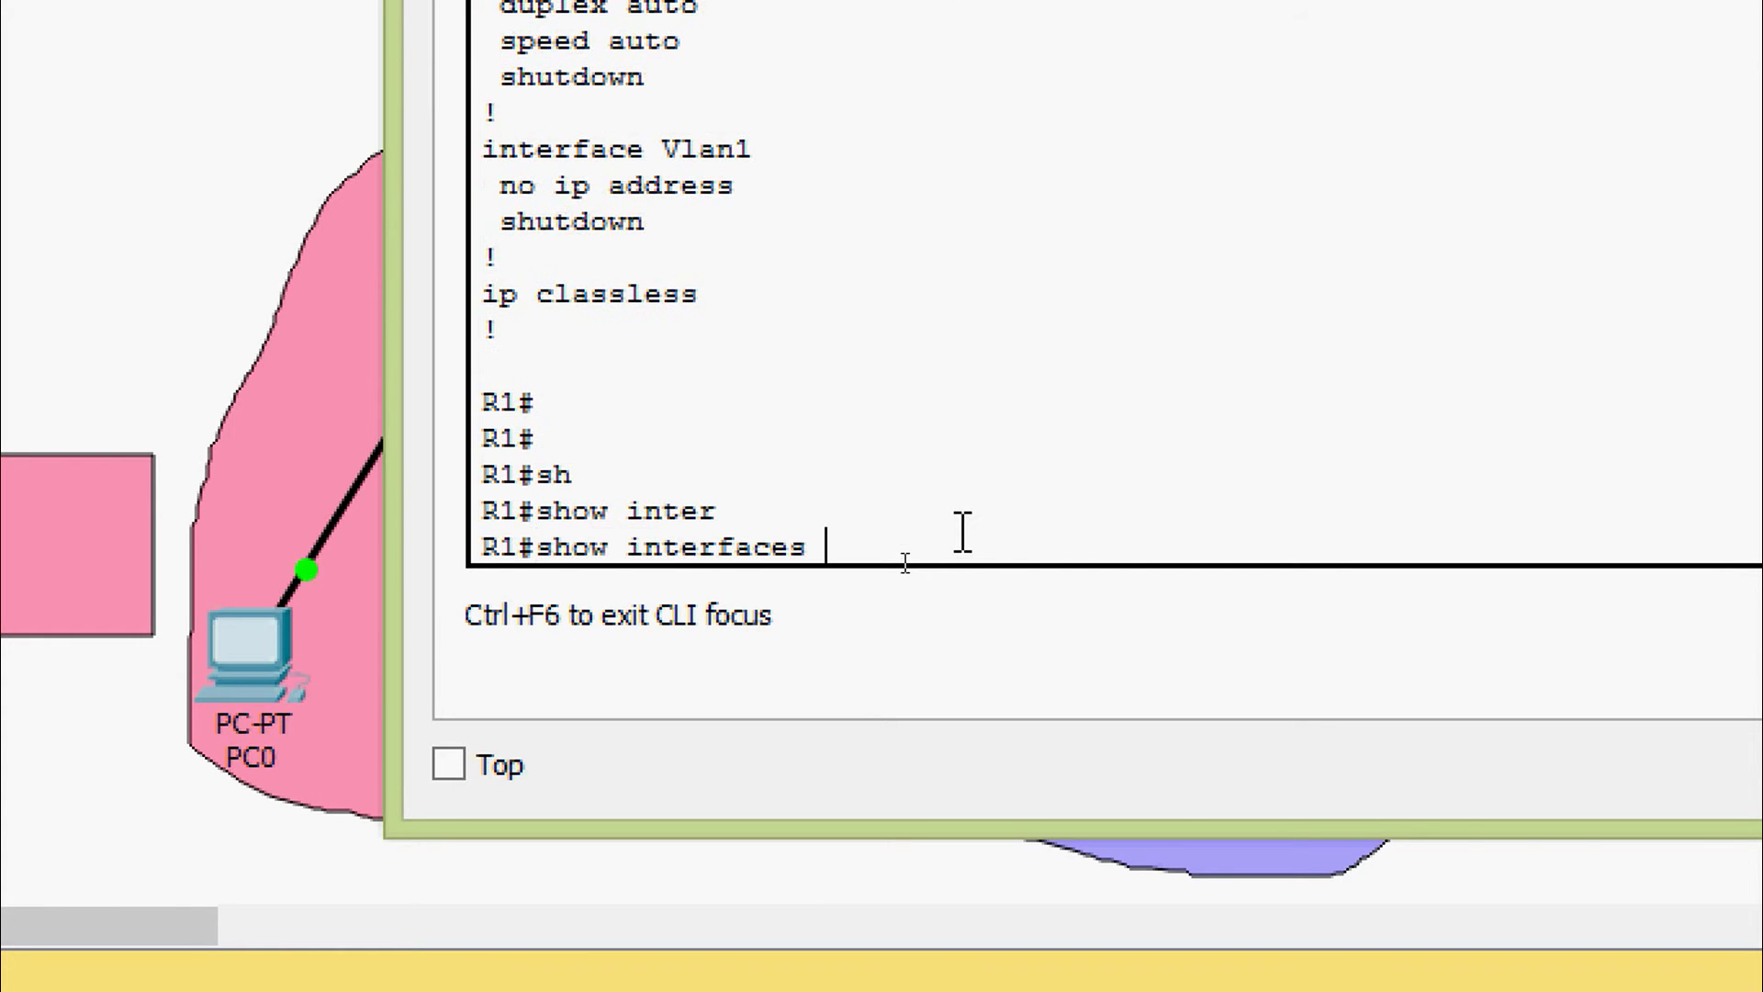
pyautogui.write('?')
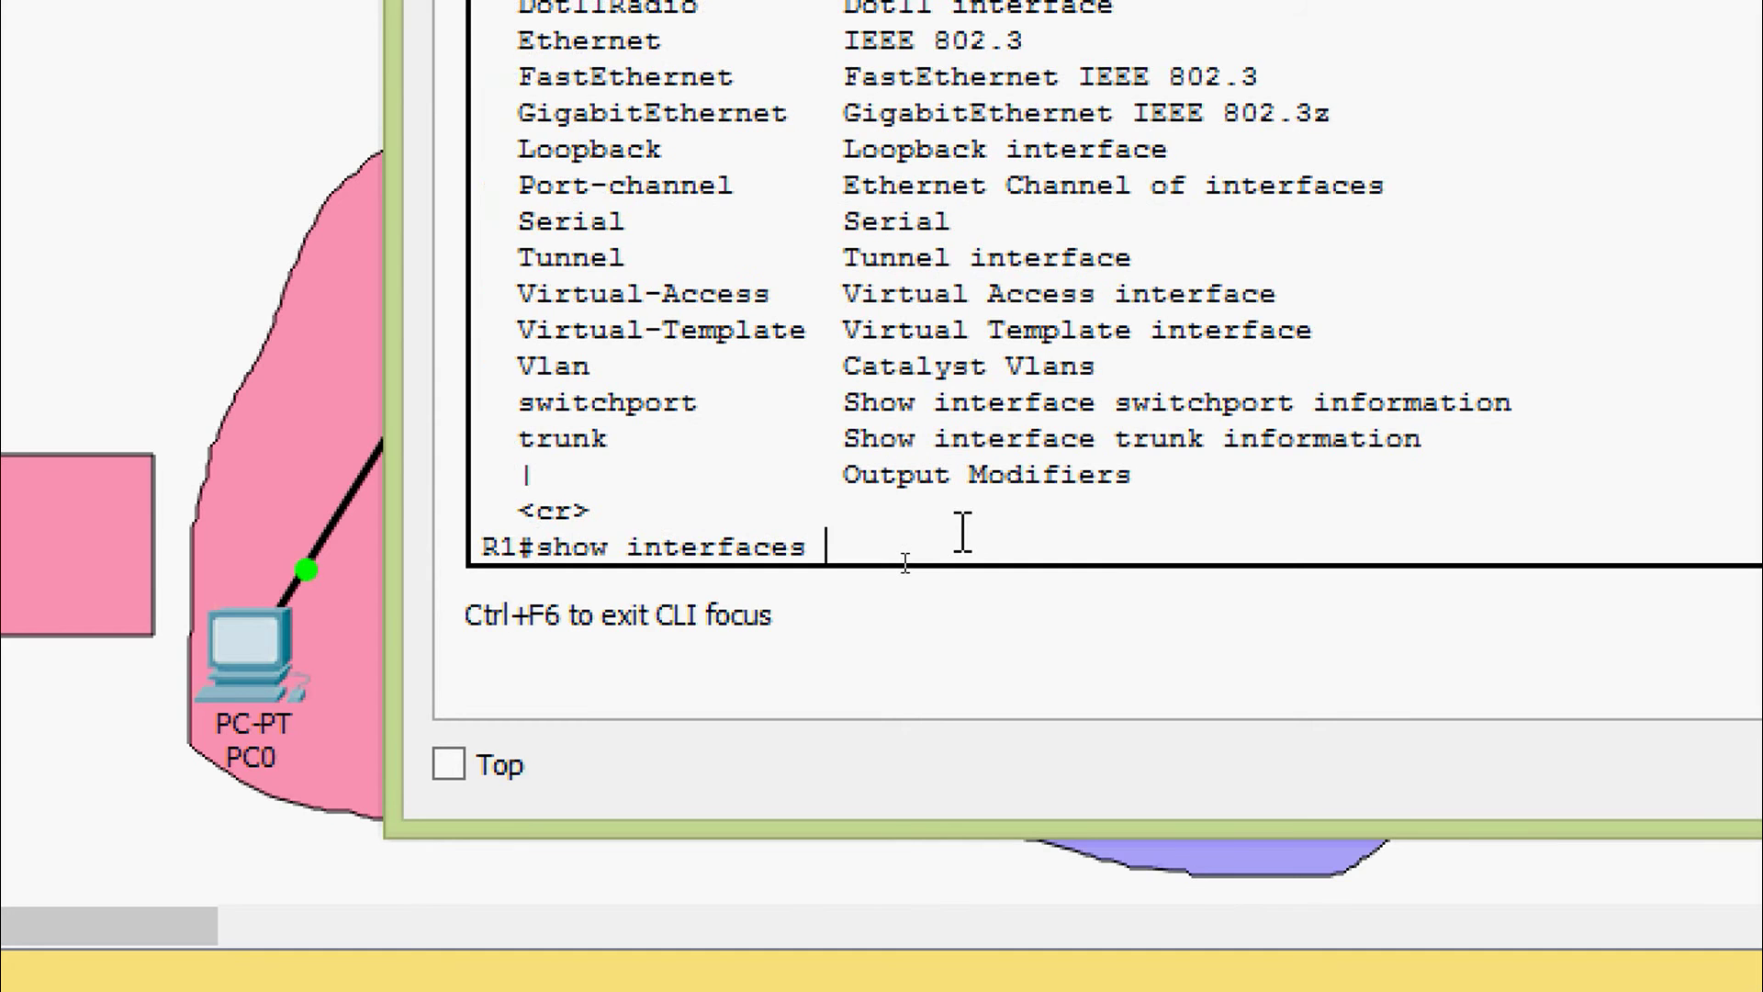
pyautogui.write('g')
pyautogui.press('Tab')
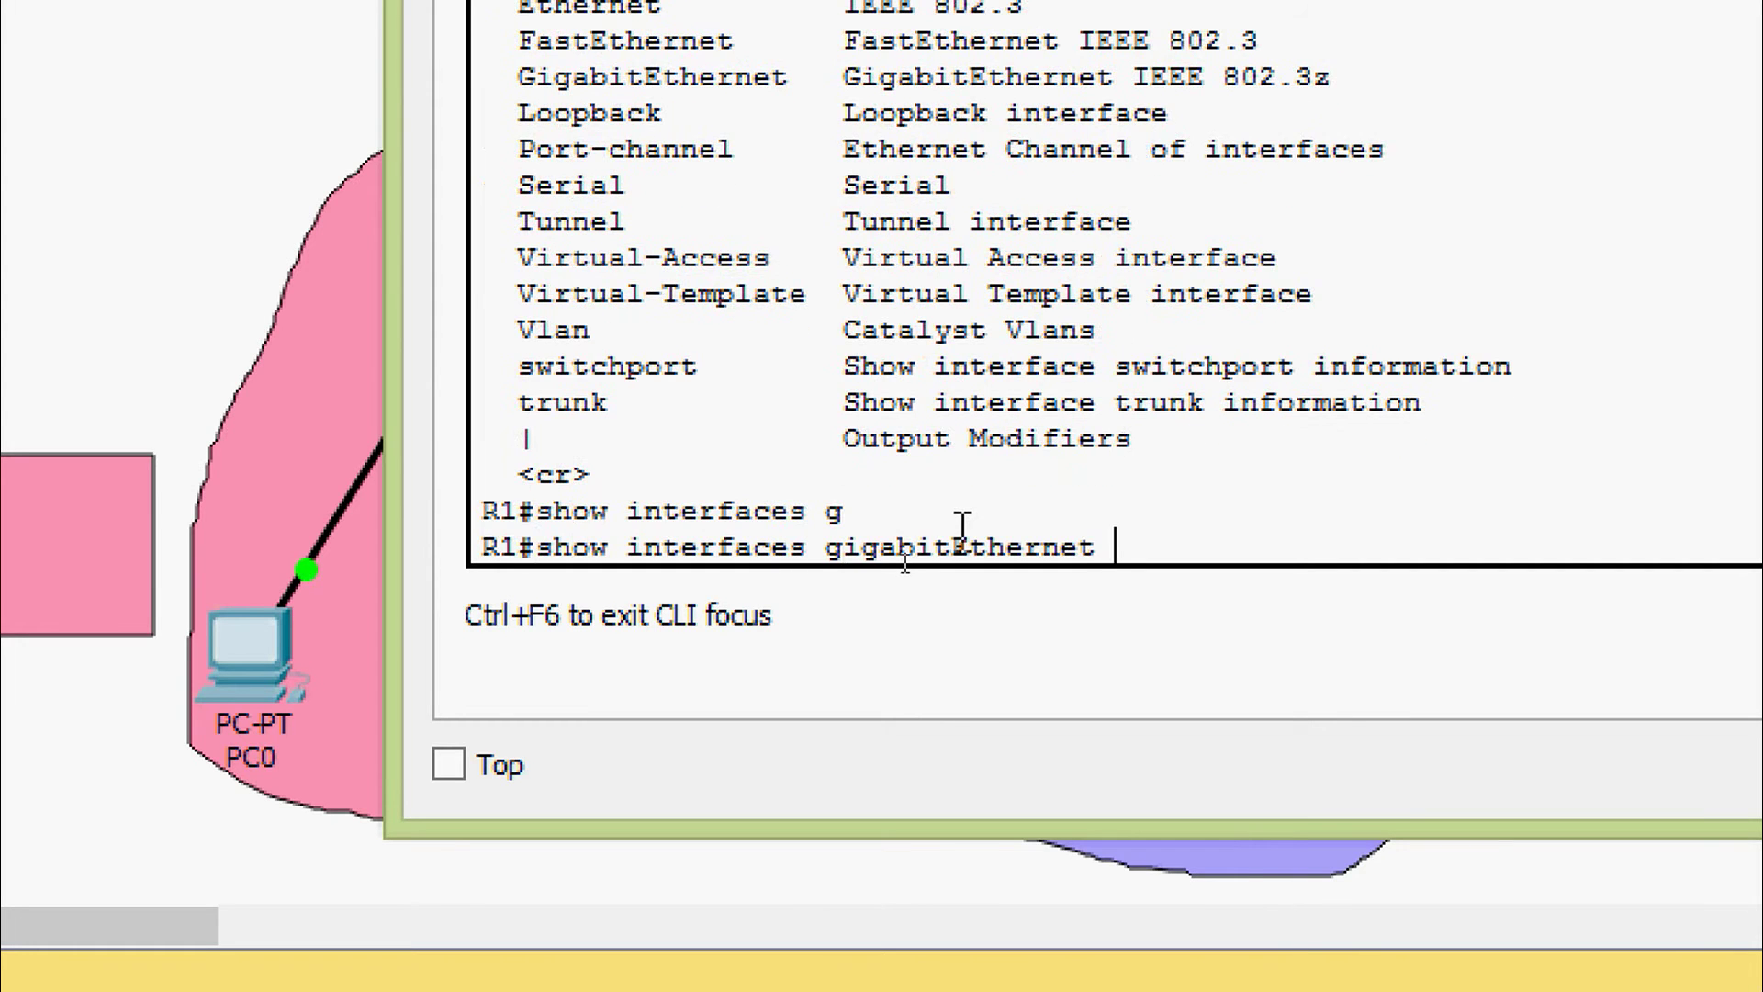
pyautogui.press('Return')
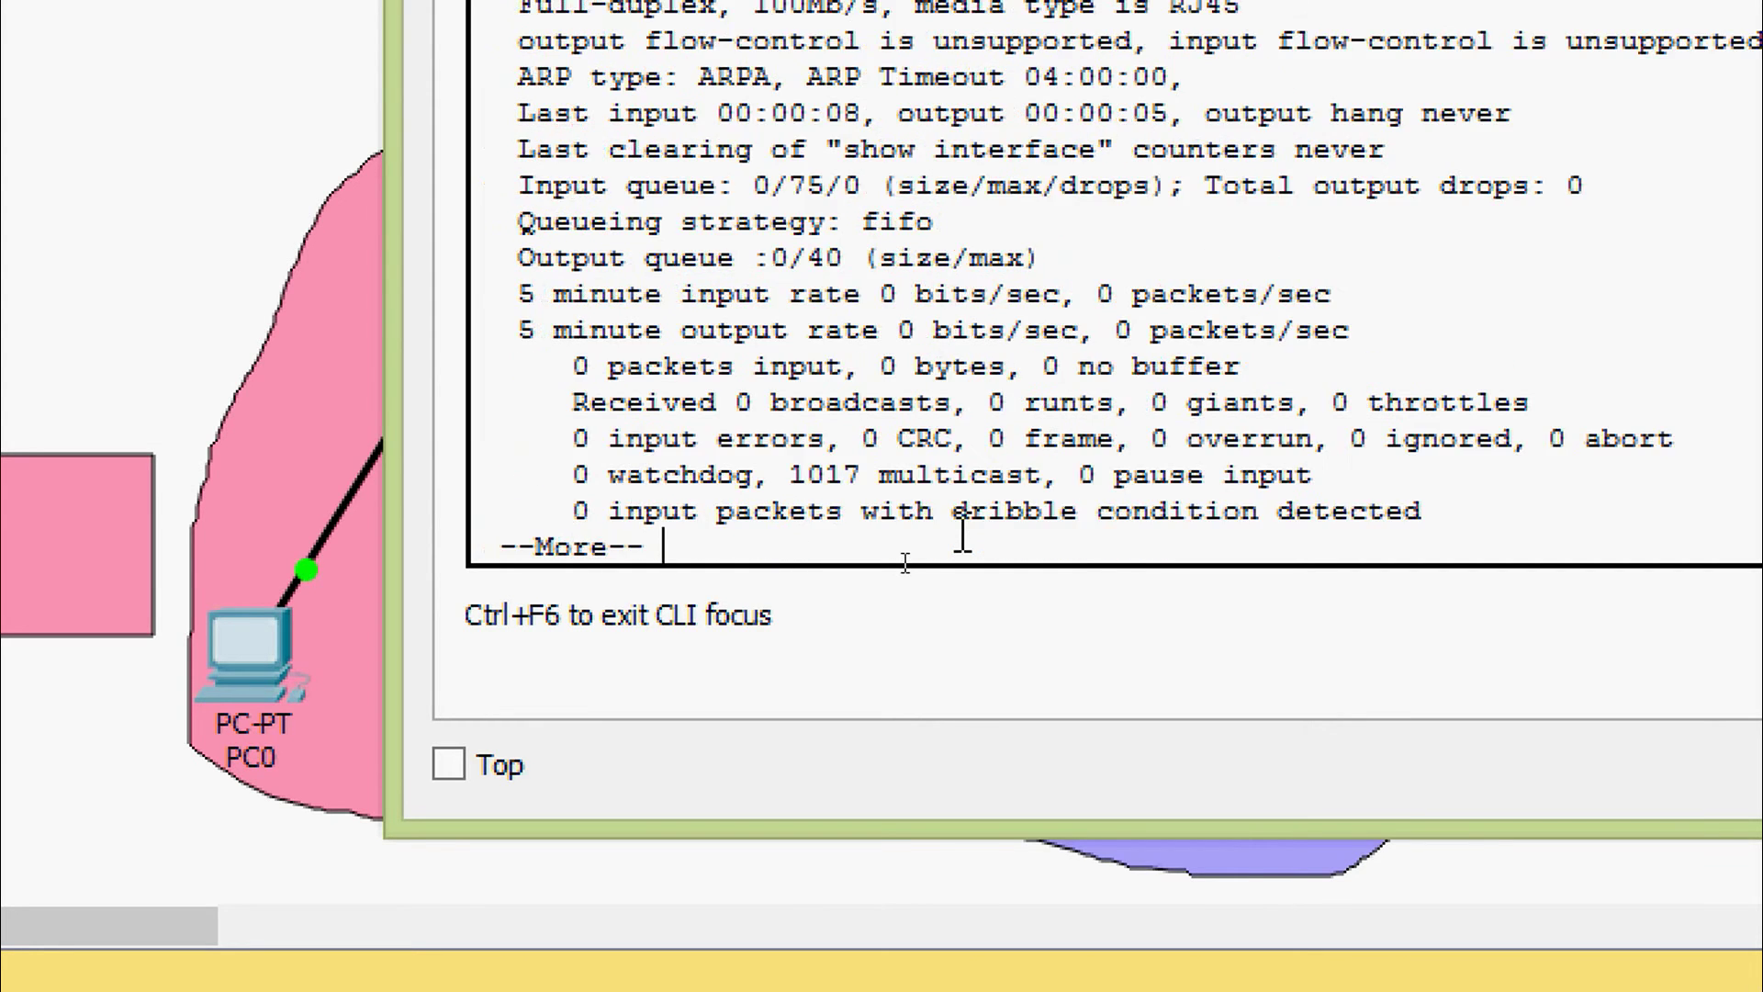
pyautogui.press('space')
pyautogui.scroll(7, 959, 533)
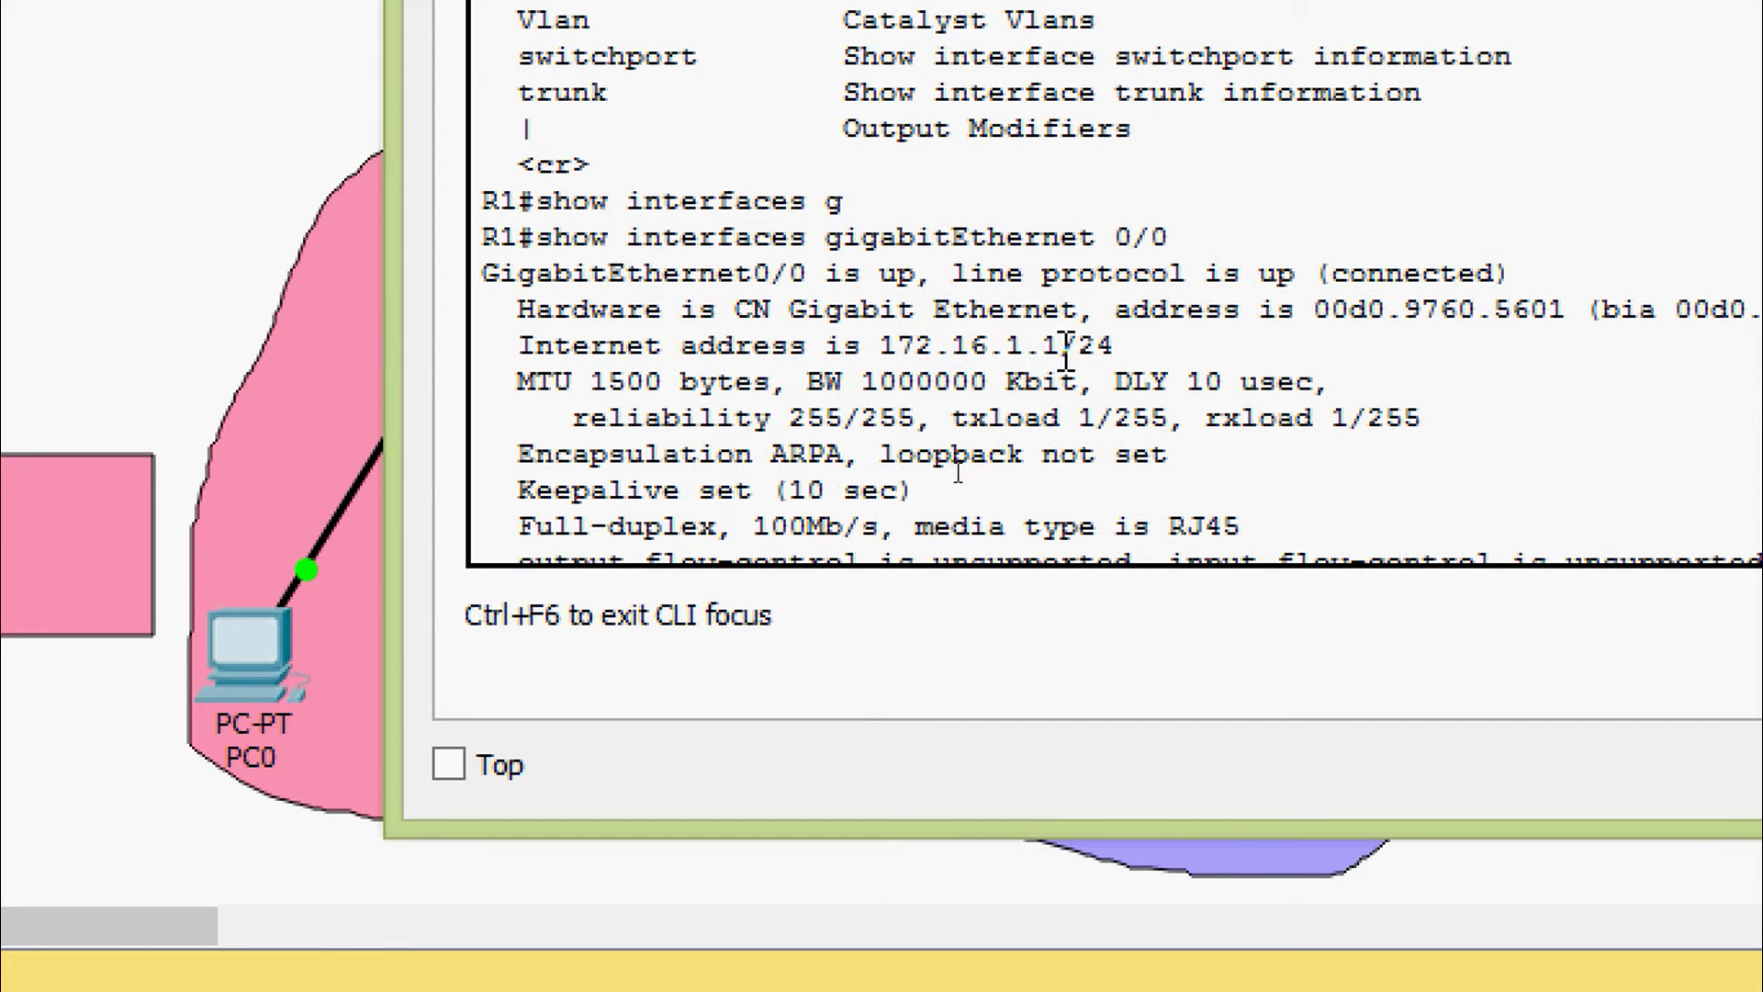
pyautogui.scroll(-2, 1098, 439)
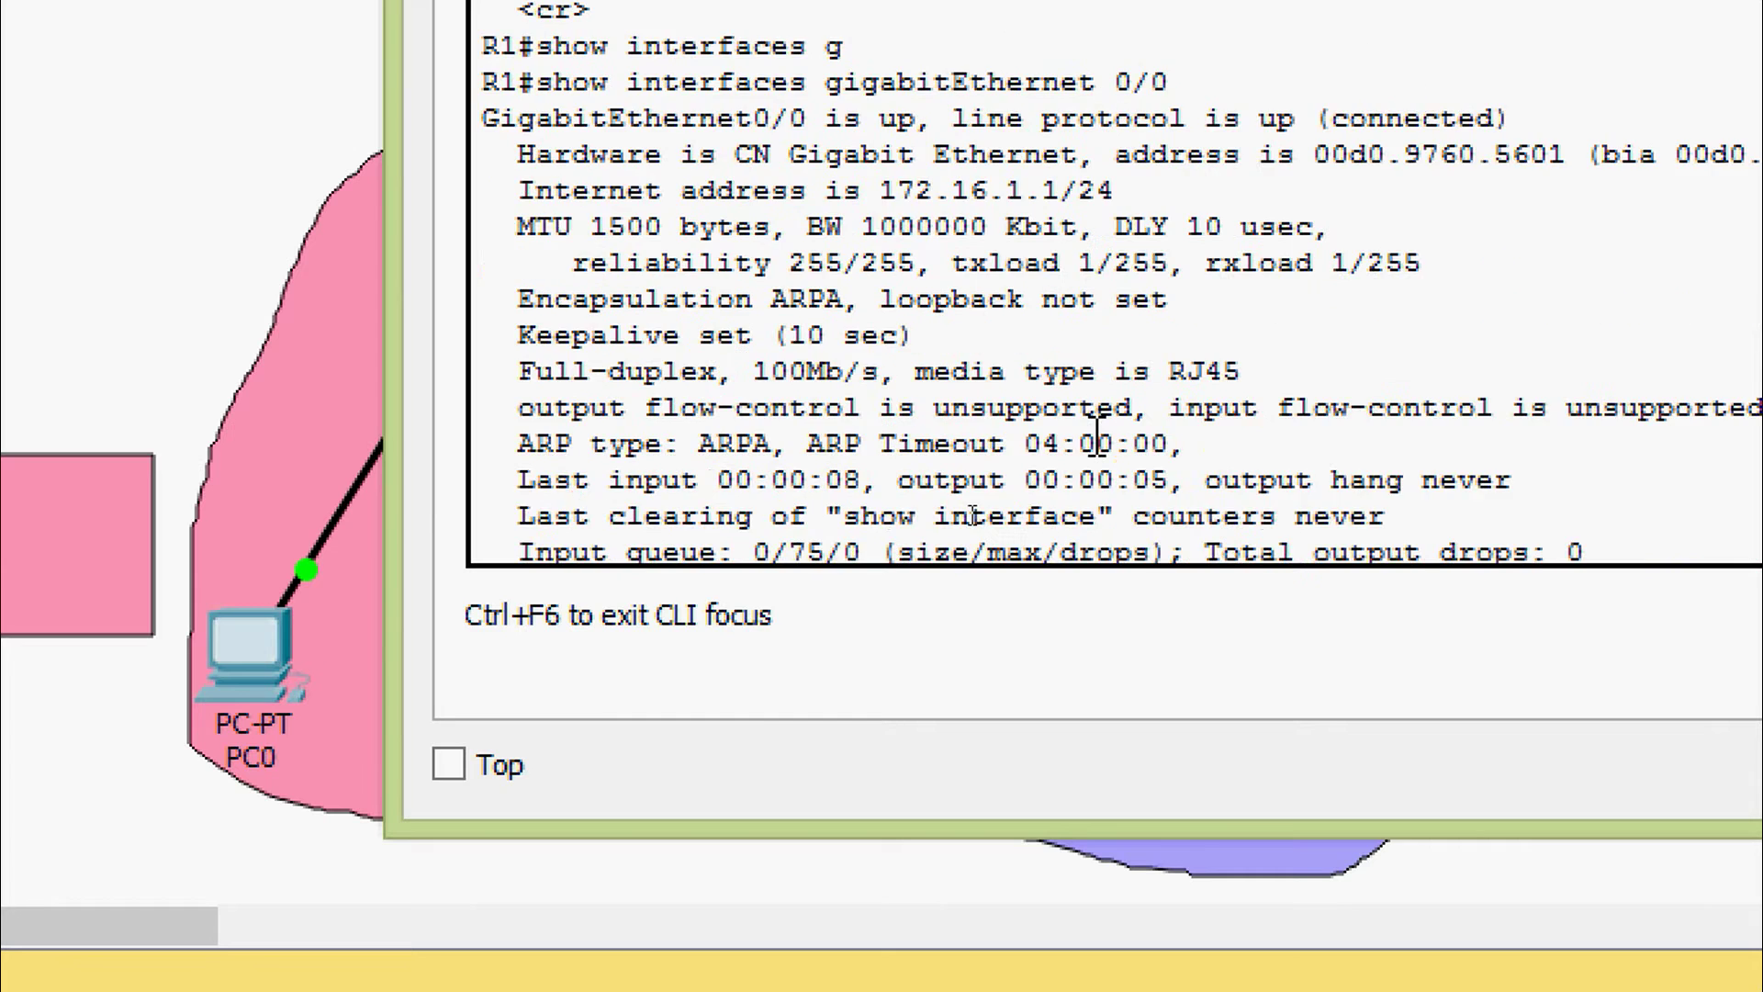
# Review the remaining traffic and error counters in the GigabitEthernet0/0 output and close R1's window
pyautogui.scroll(-2, 1097, 439)
pyautogui.scroll(-8, 1097, 439)
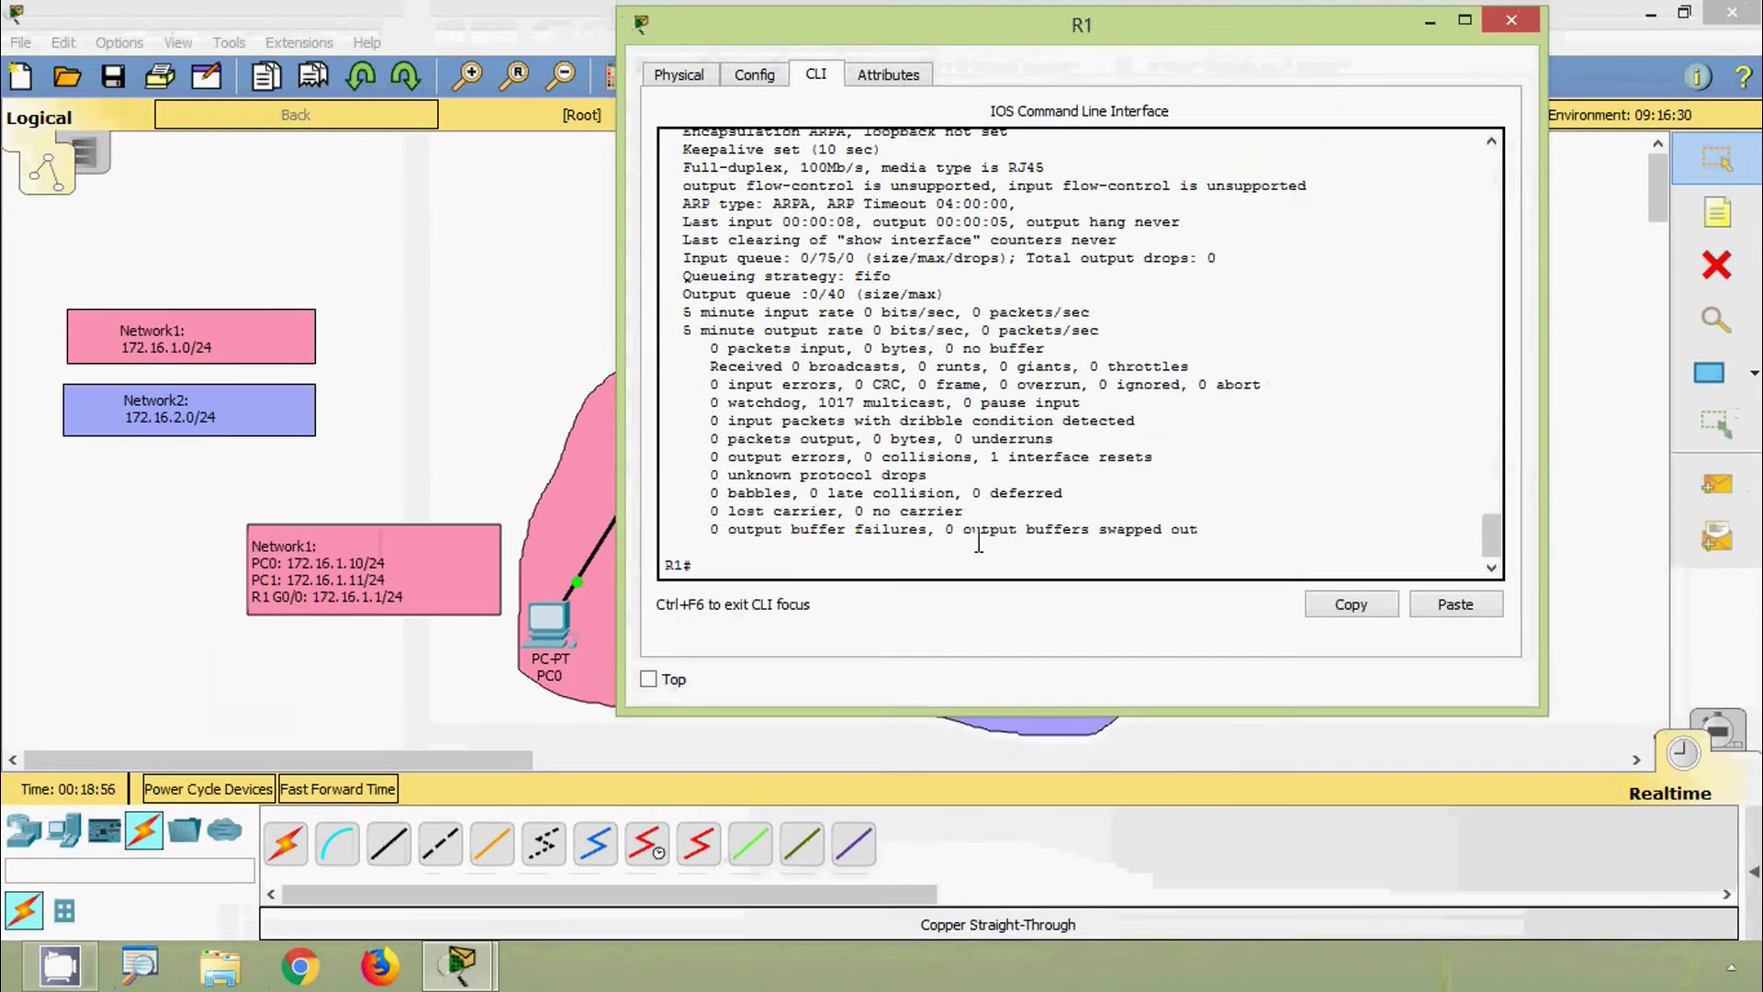
pyautogui.hotkey('alt', 'F4')
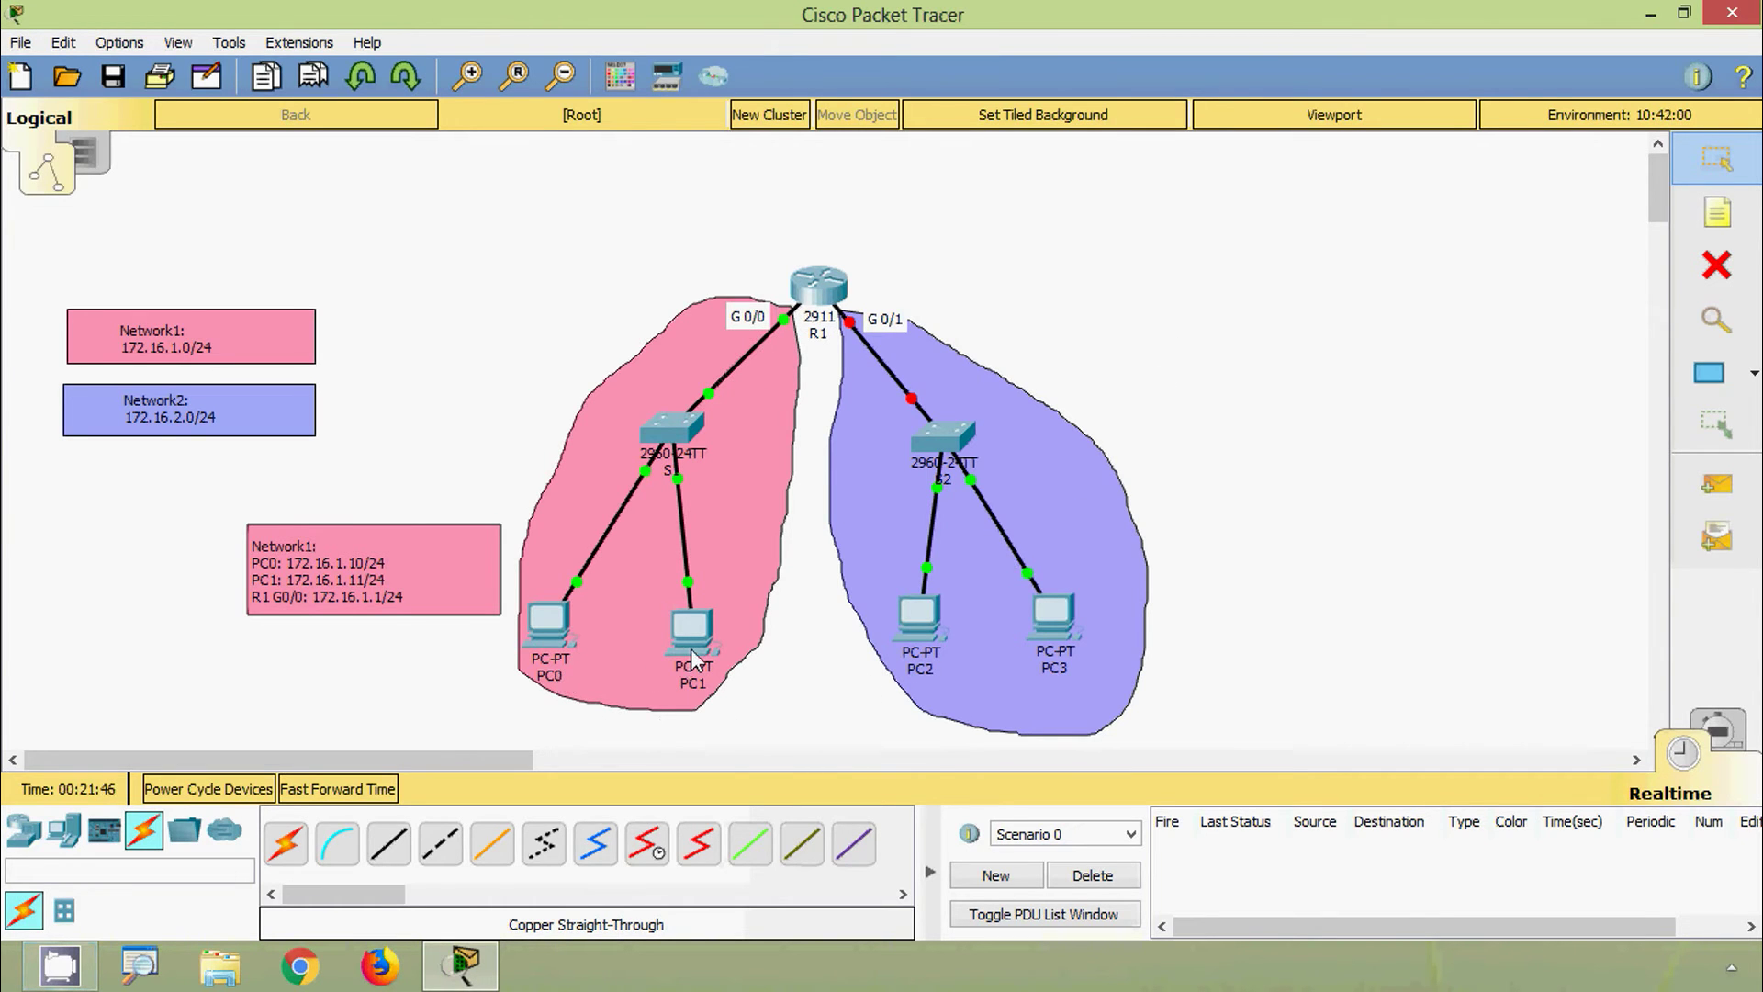
# Ping PC1 at 172.16.1.11 from PC0's command prompt and close the prompt
pyautogui.moveTo(691, 658)
pyautogui.click(553, 632)
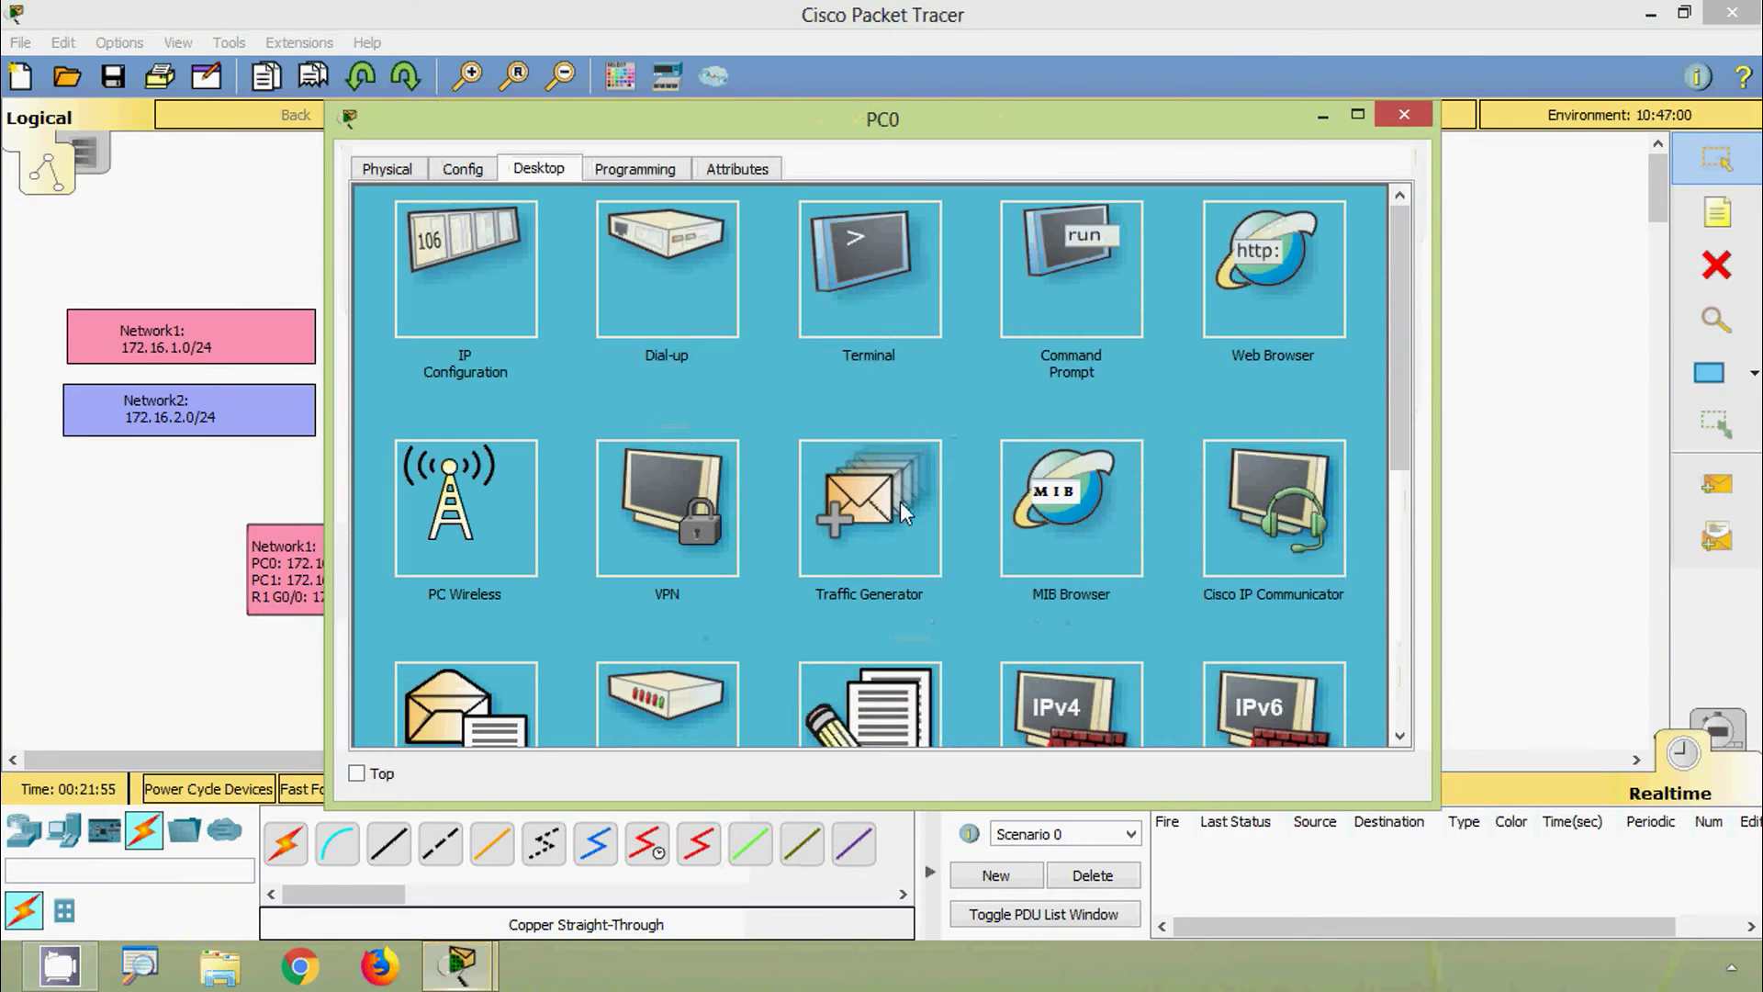
pyautogui.click(1088, 294)
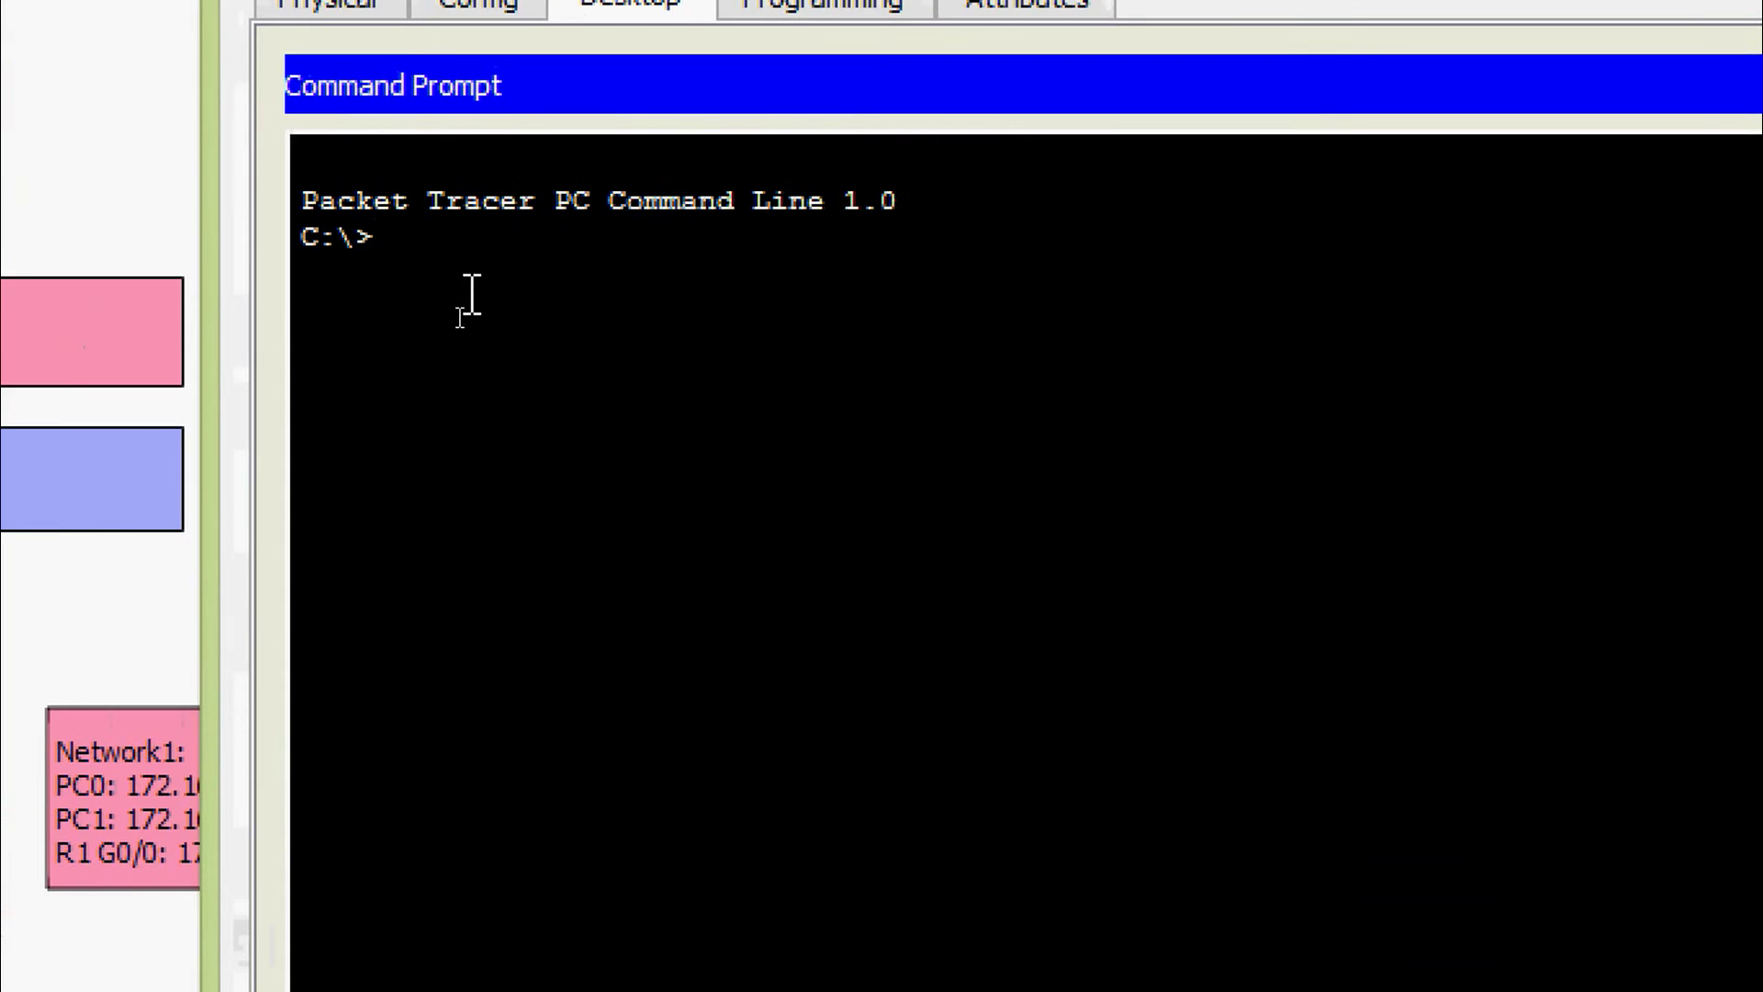
pyautogui.write('ping 172.16.1.11')
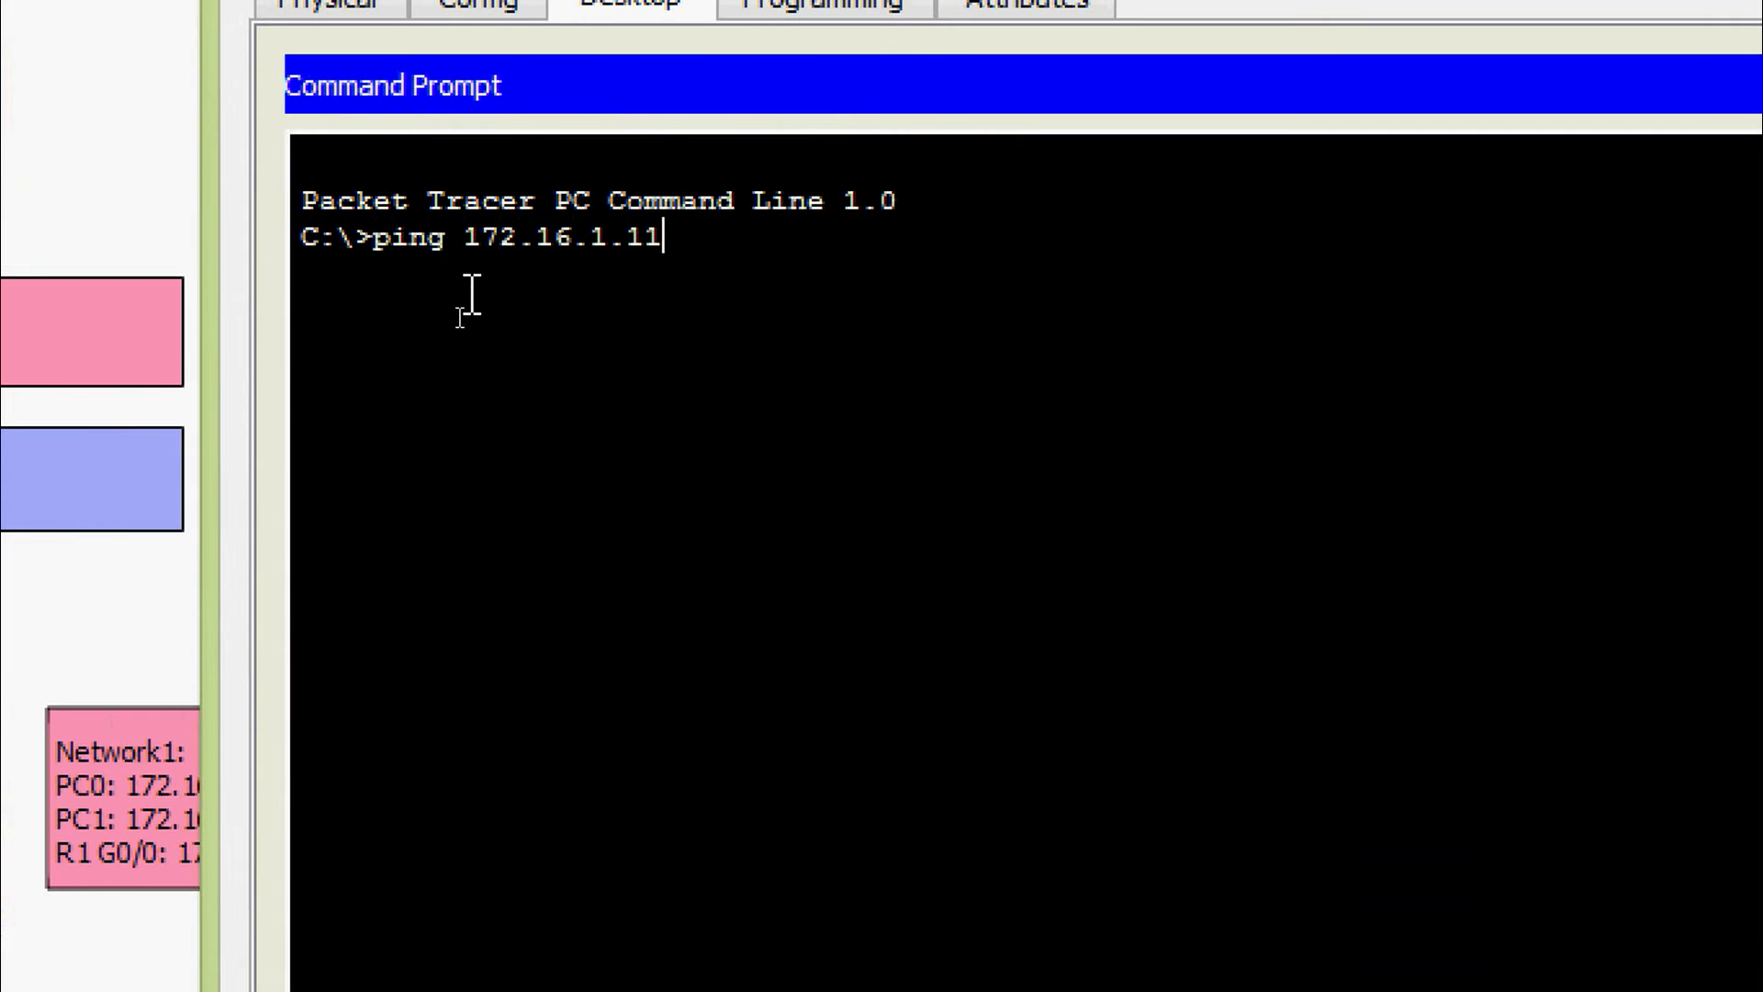
pyautogui.press('Return')
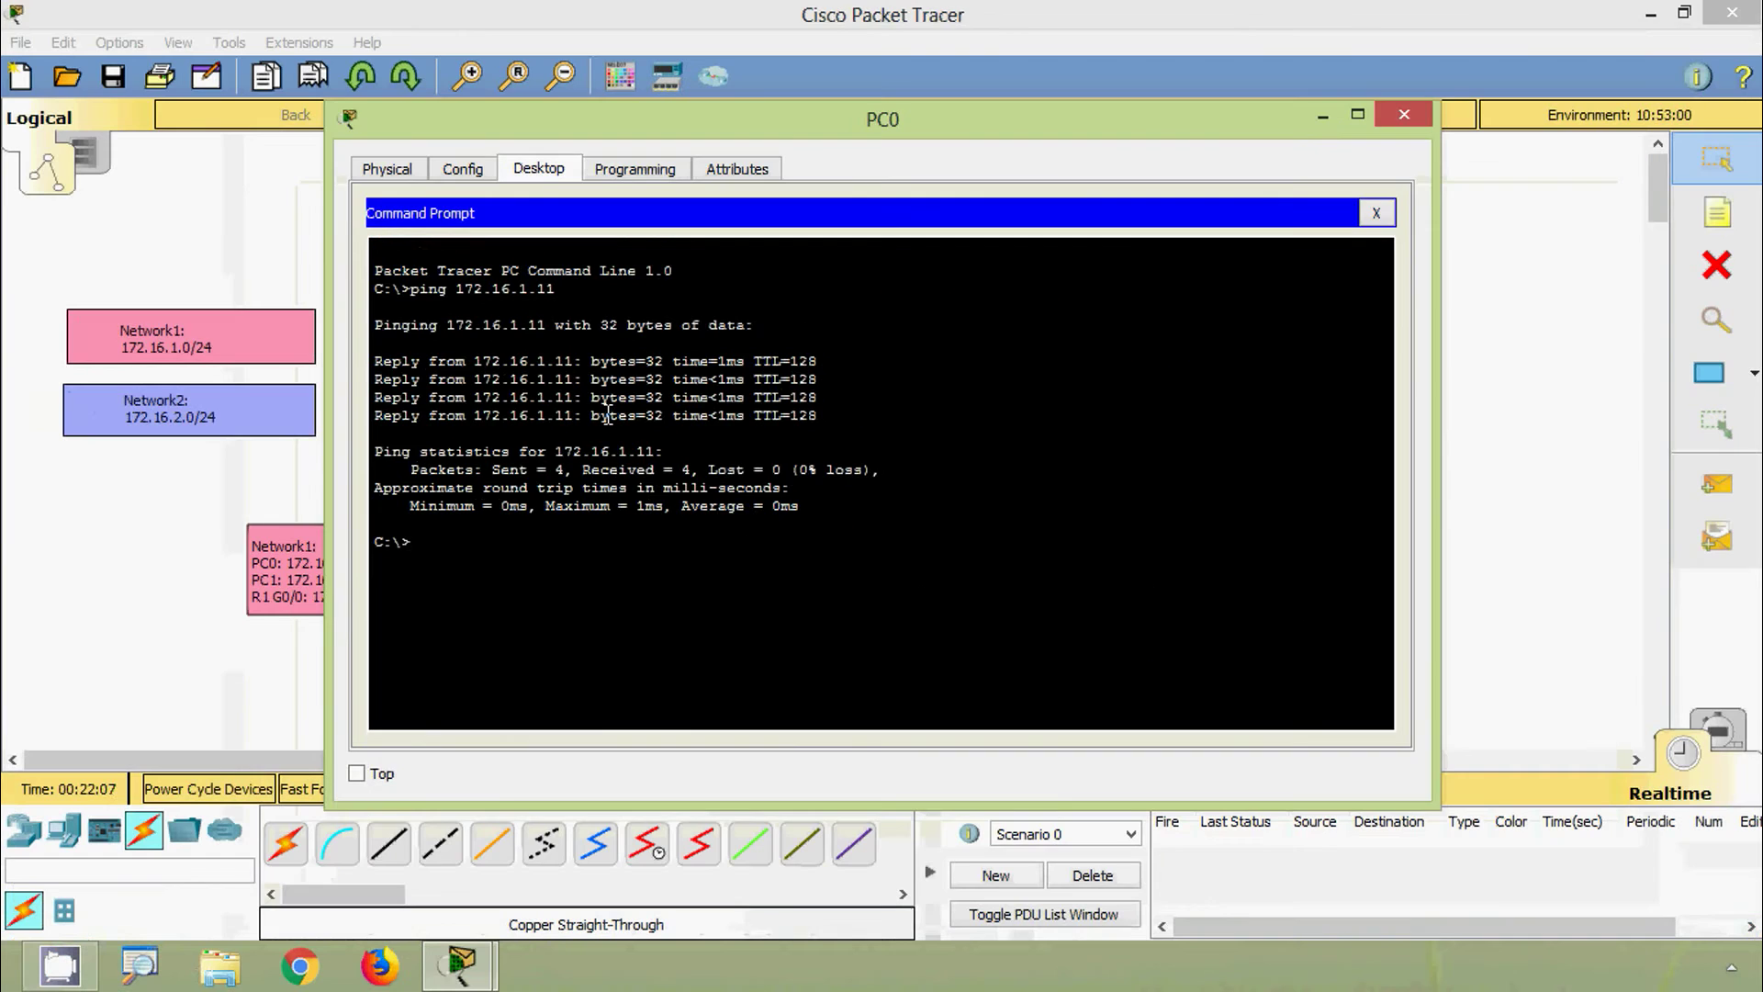
pyautogui.click(1389, 224)
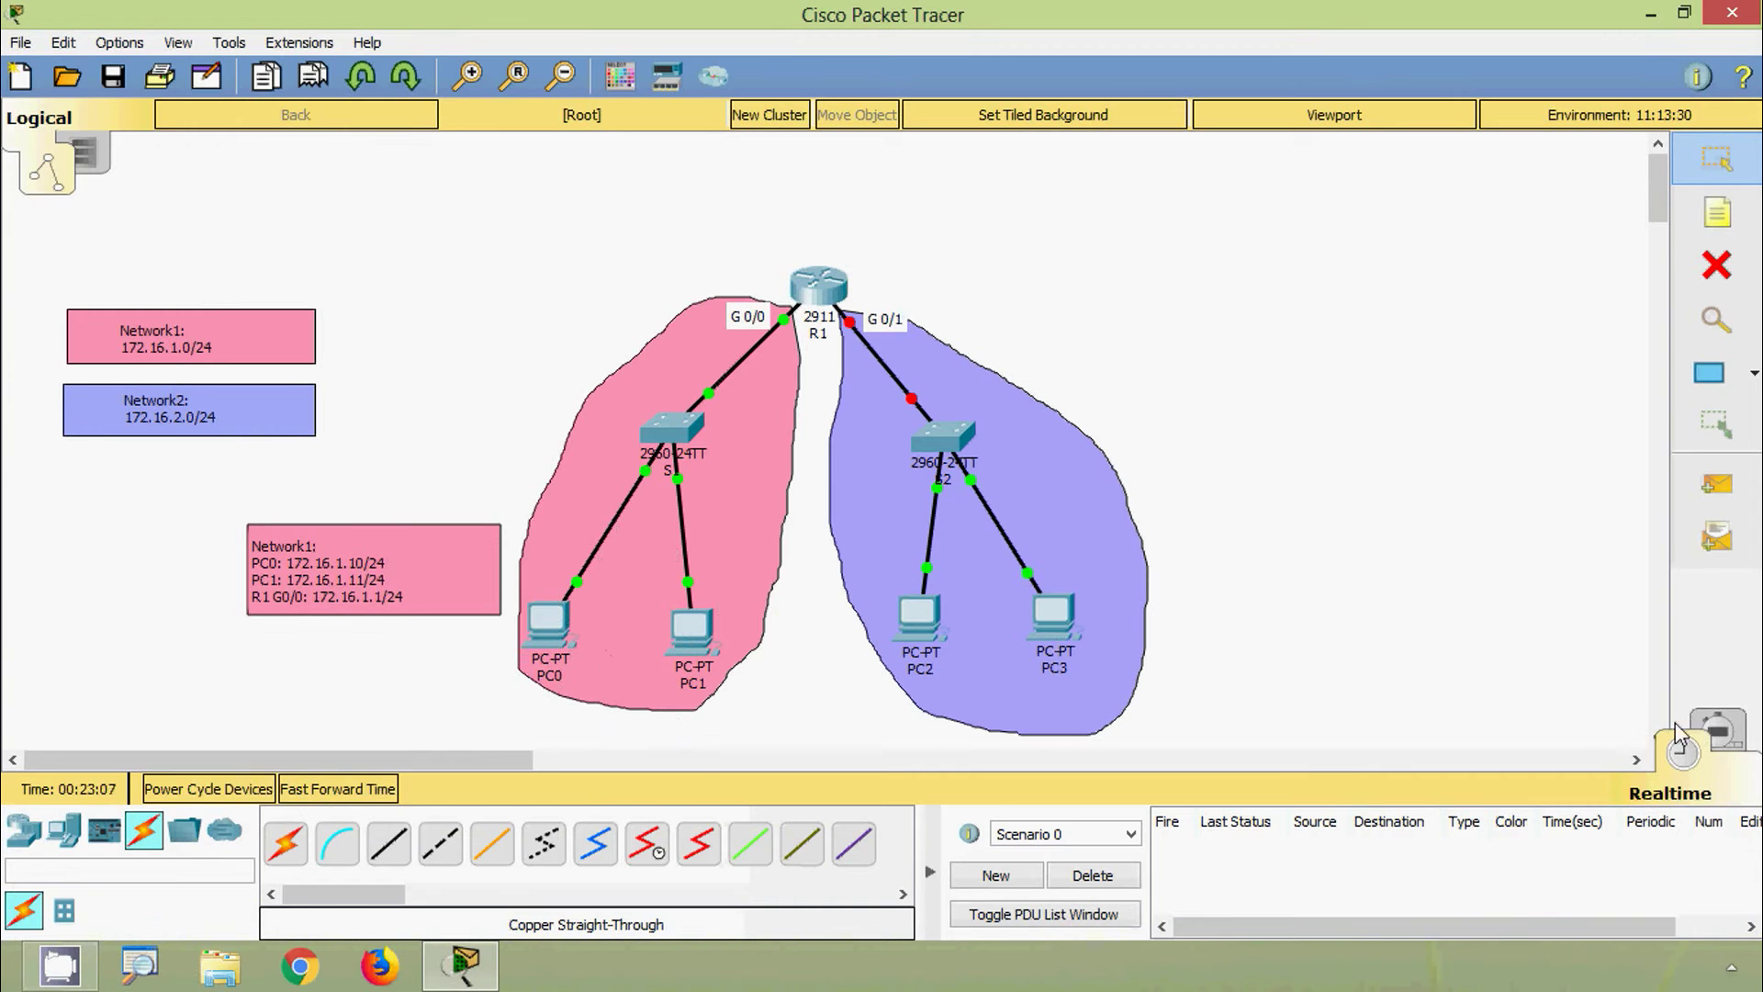
# Switch to simulation mode and add a simple PDU from PC0 to PC1
pyautogui.click(1719, 731)
pyautogui.click(1658, 145)
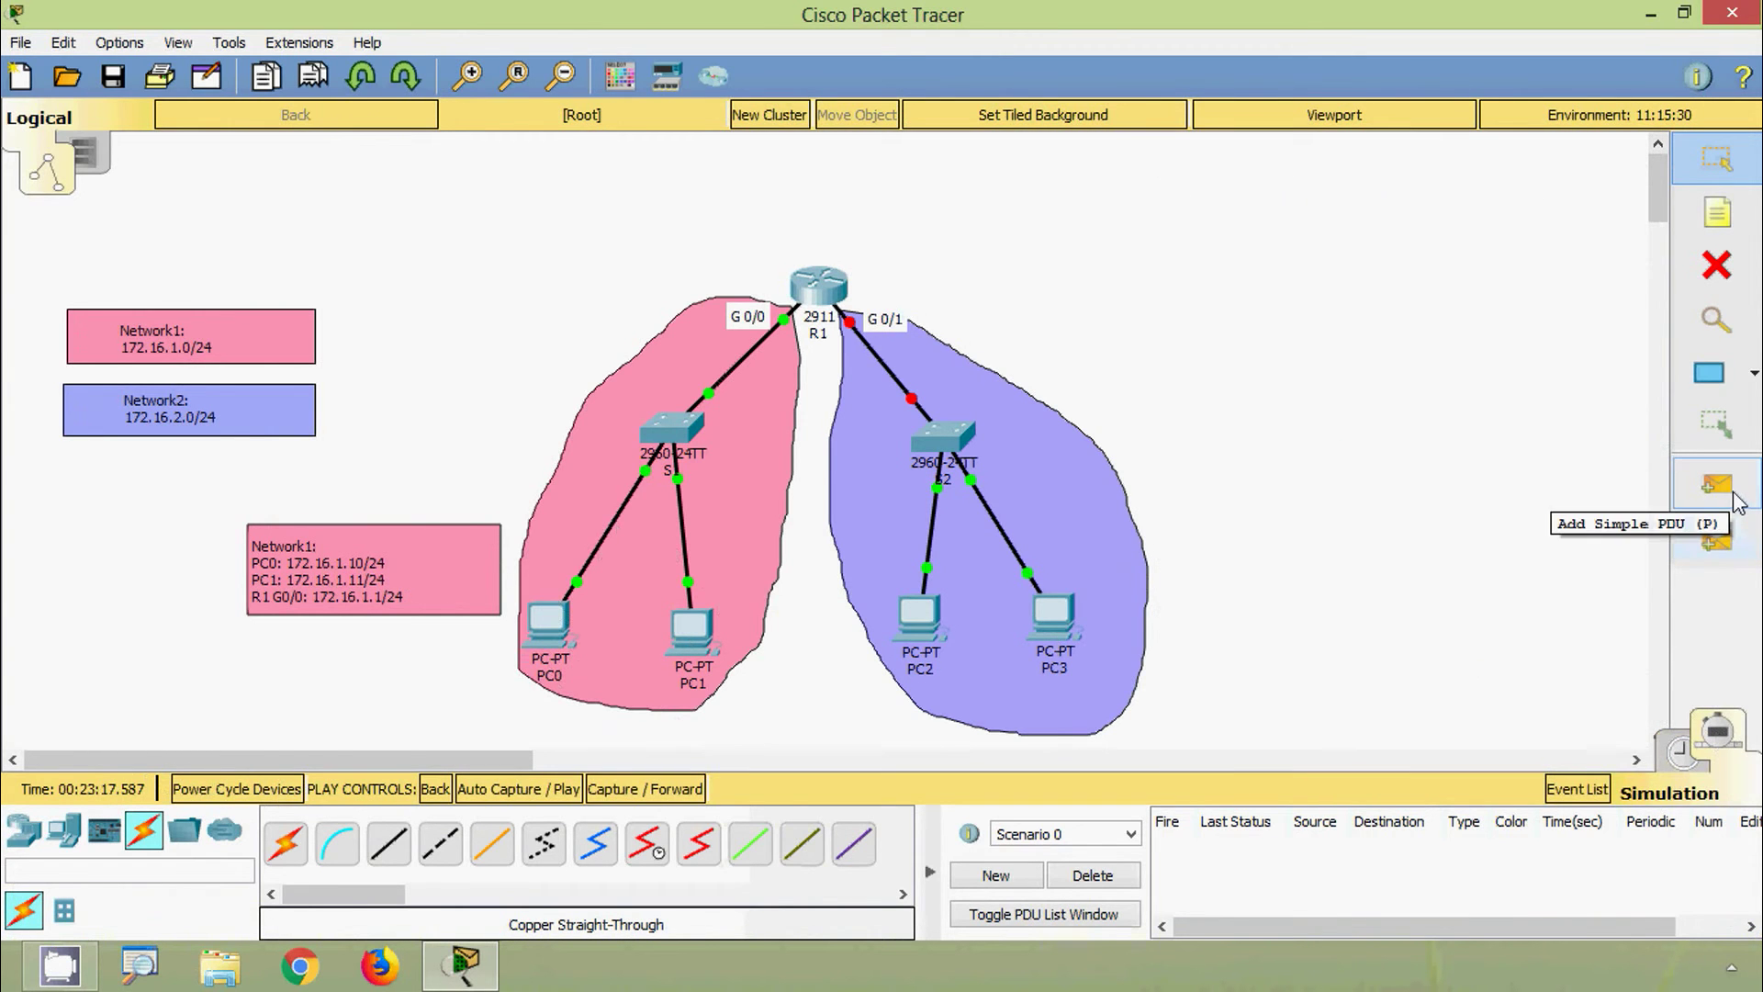
pyautogui.click(1716, 484)
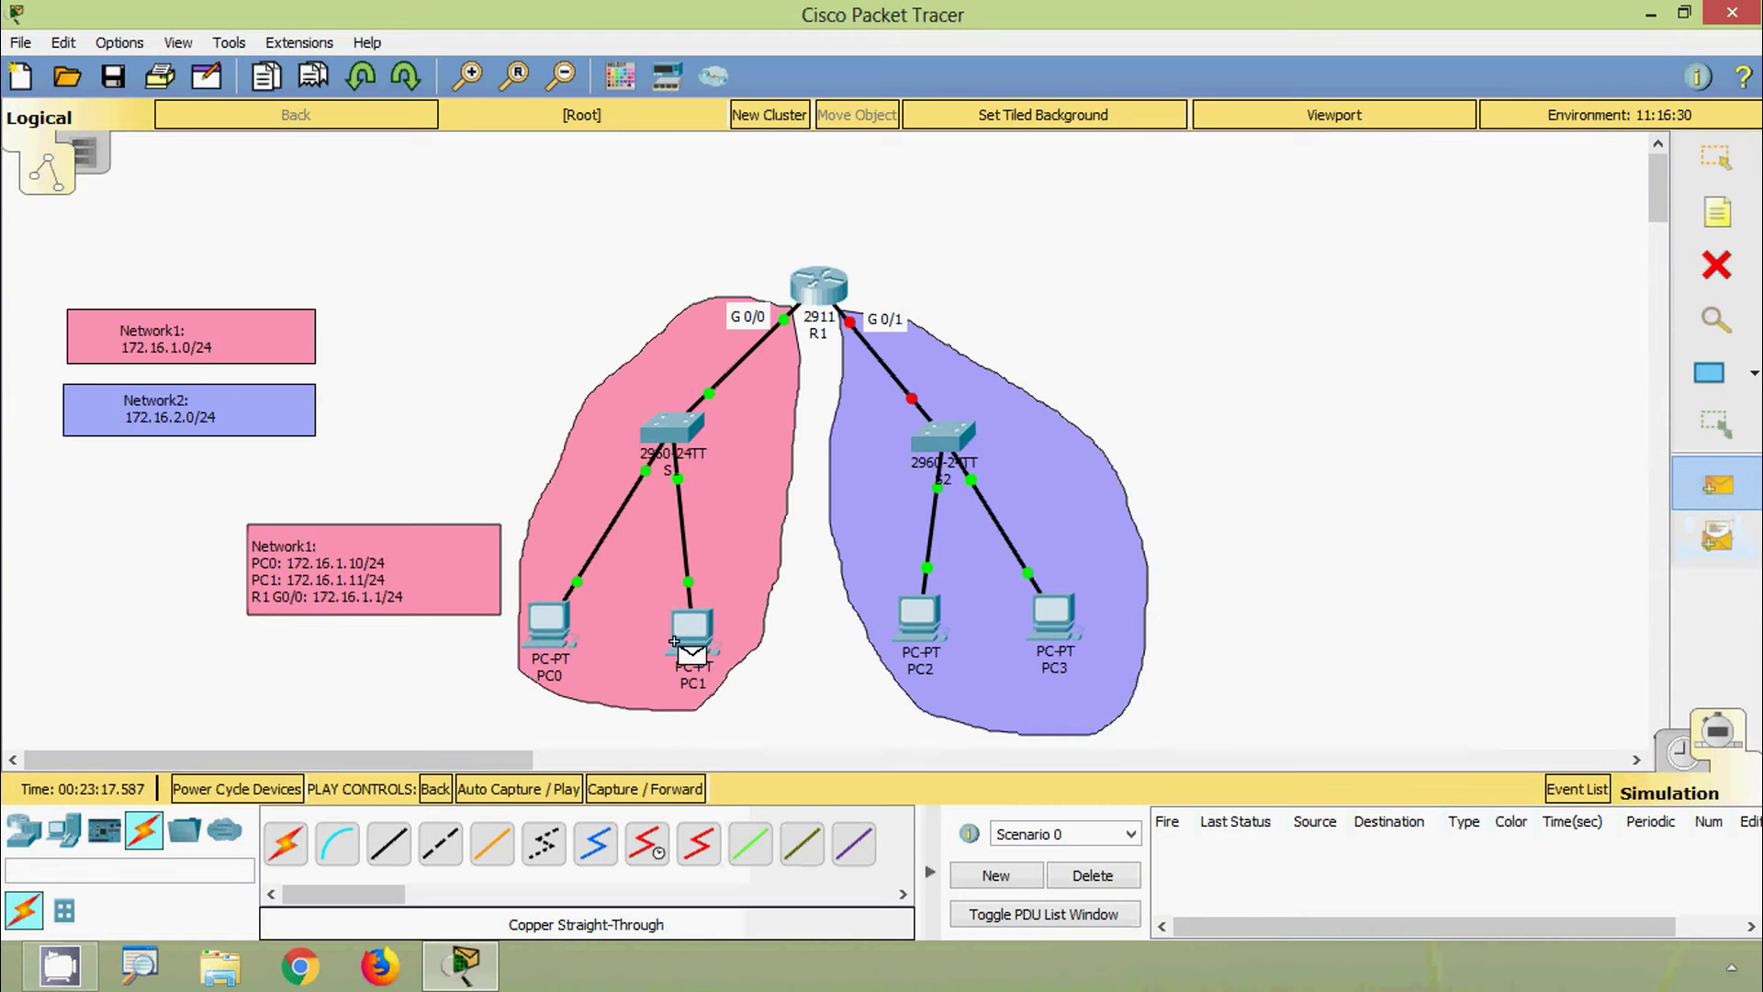
pyautogui.click(550, 627)
pyautogui.click(690, 640)
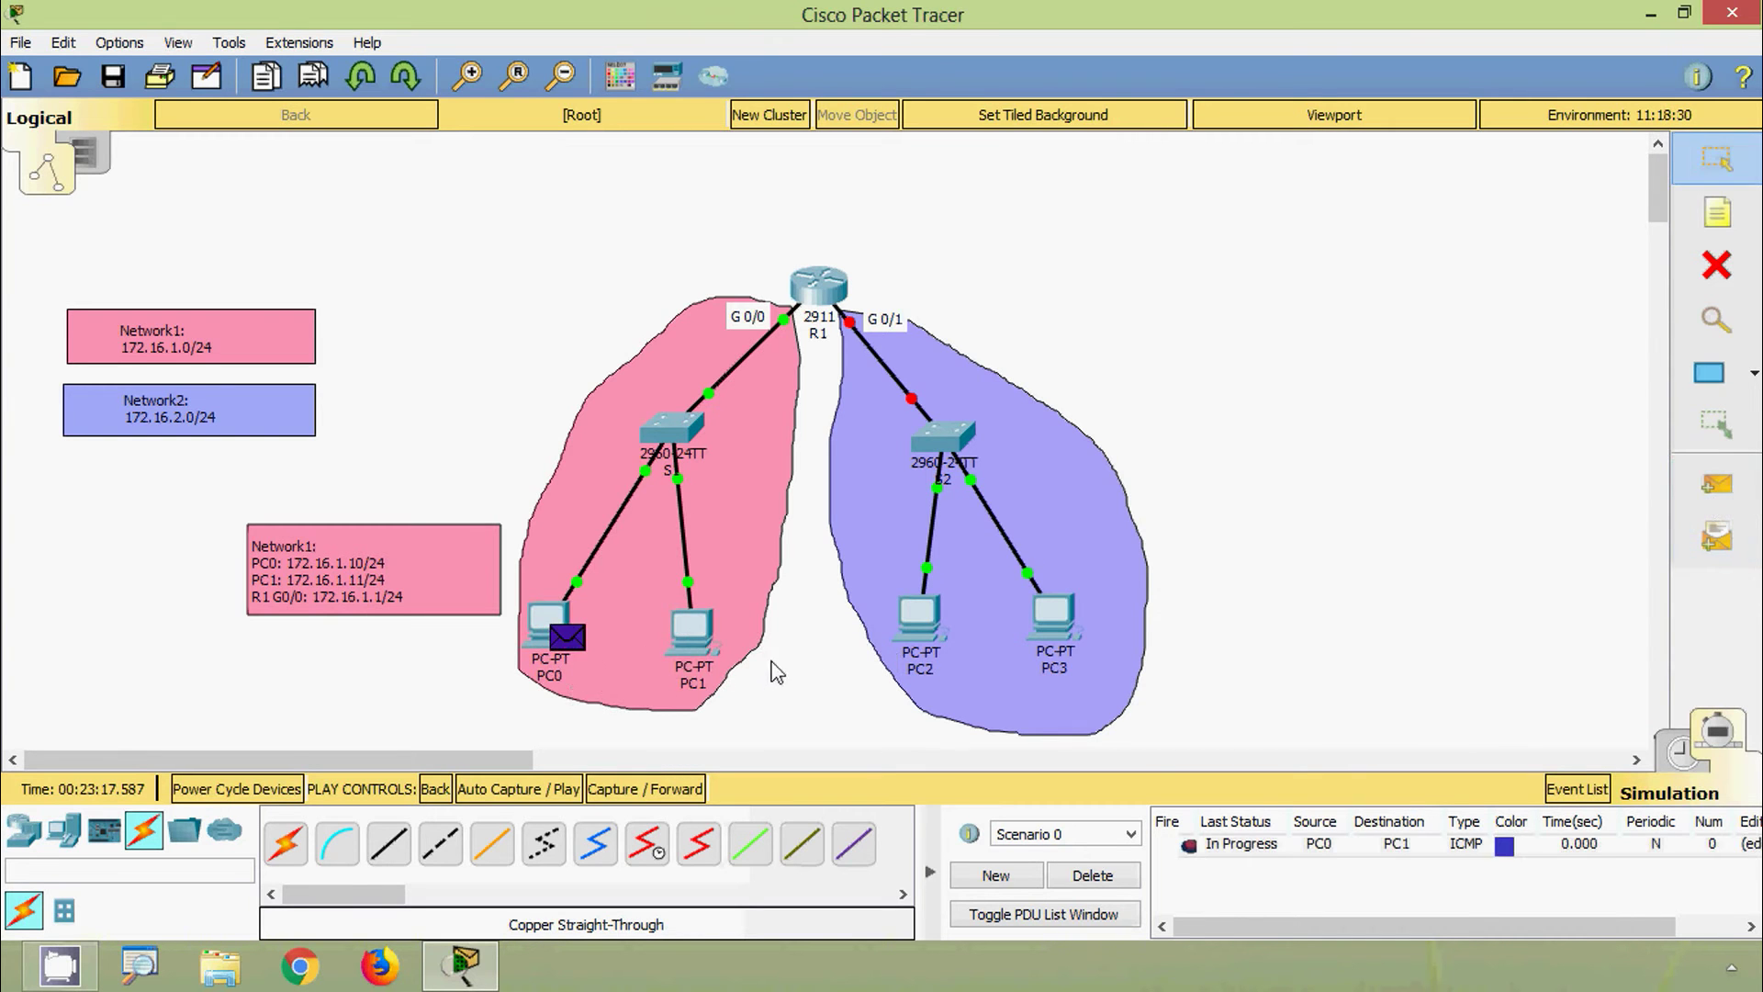
# Advance the ICMP packet hop by hop from PC0 to PC1 and back, check its delivery status, and return to realtime mode
pyautogui.moveTo(577, 658)
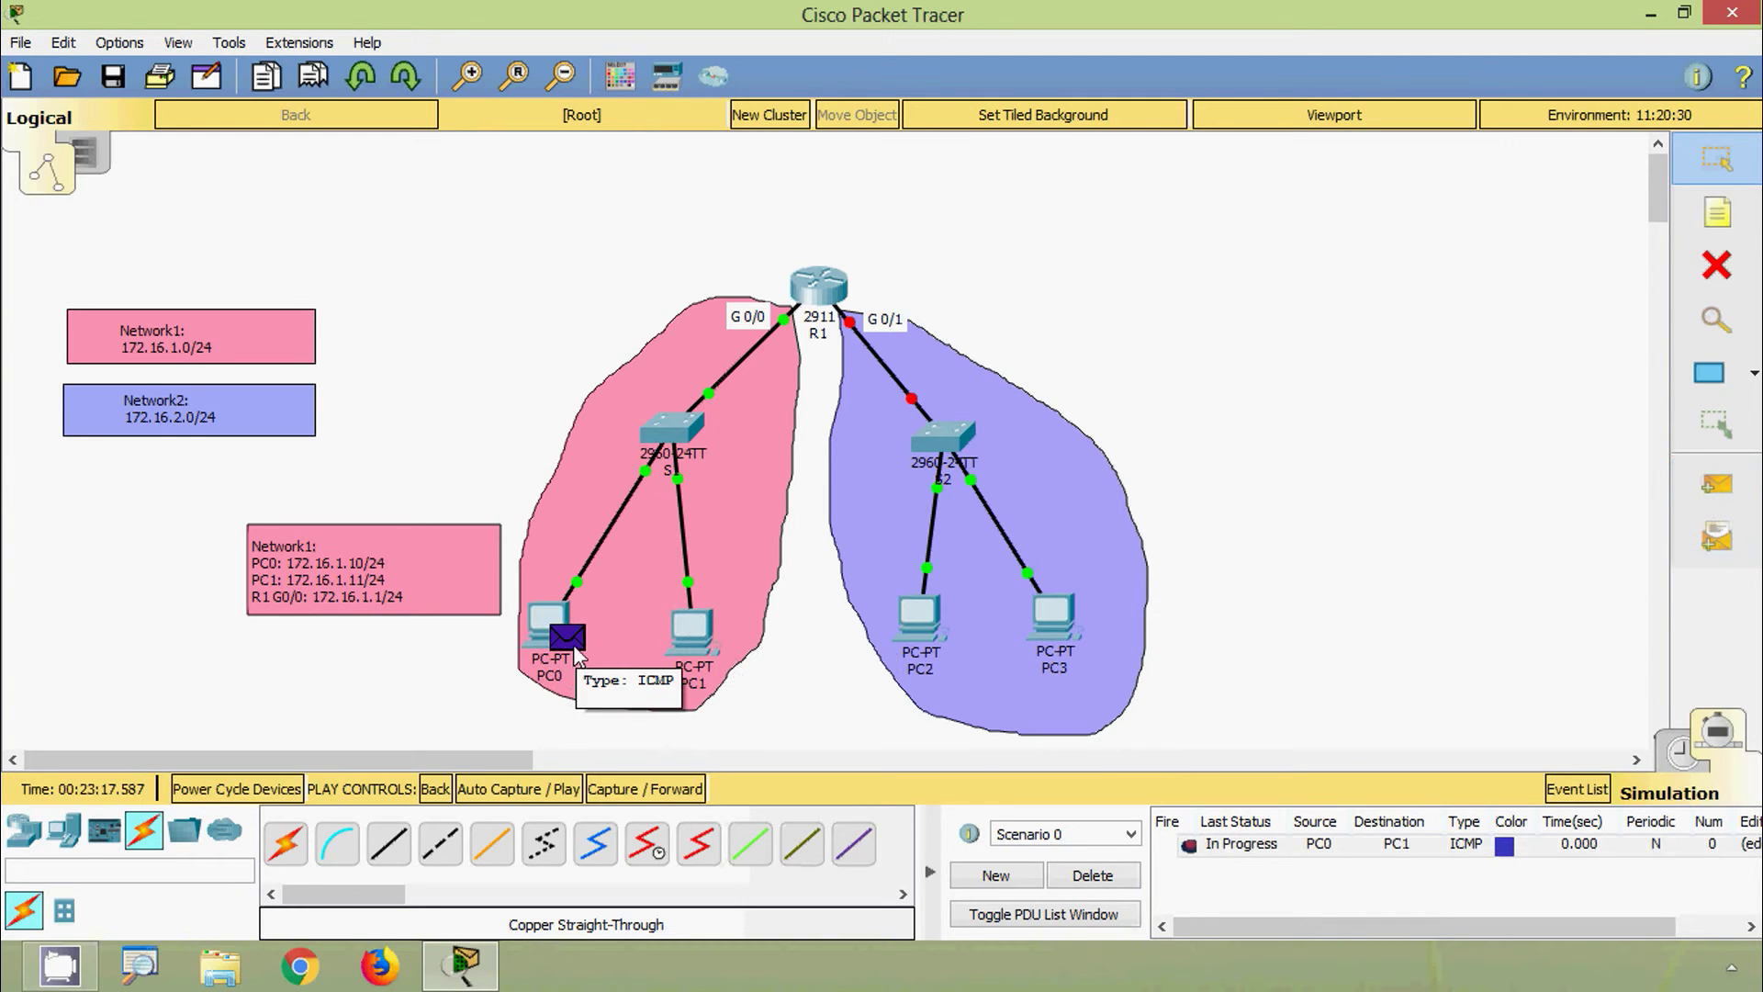
pyautogui.click(613, 792)
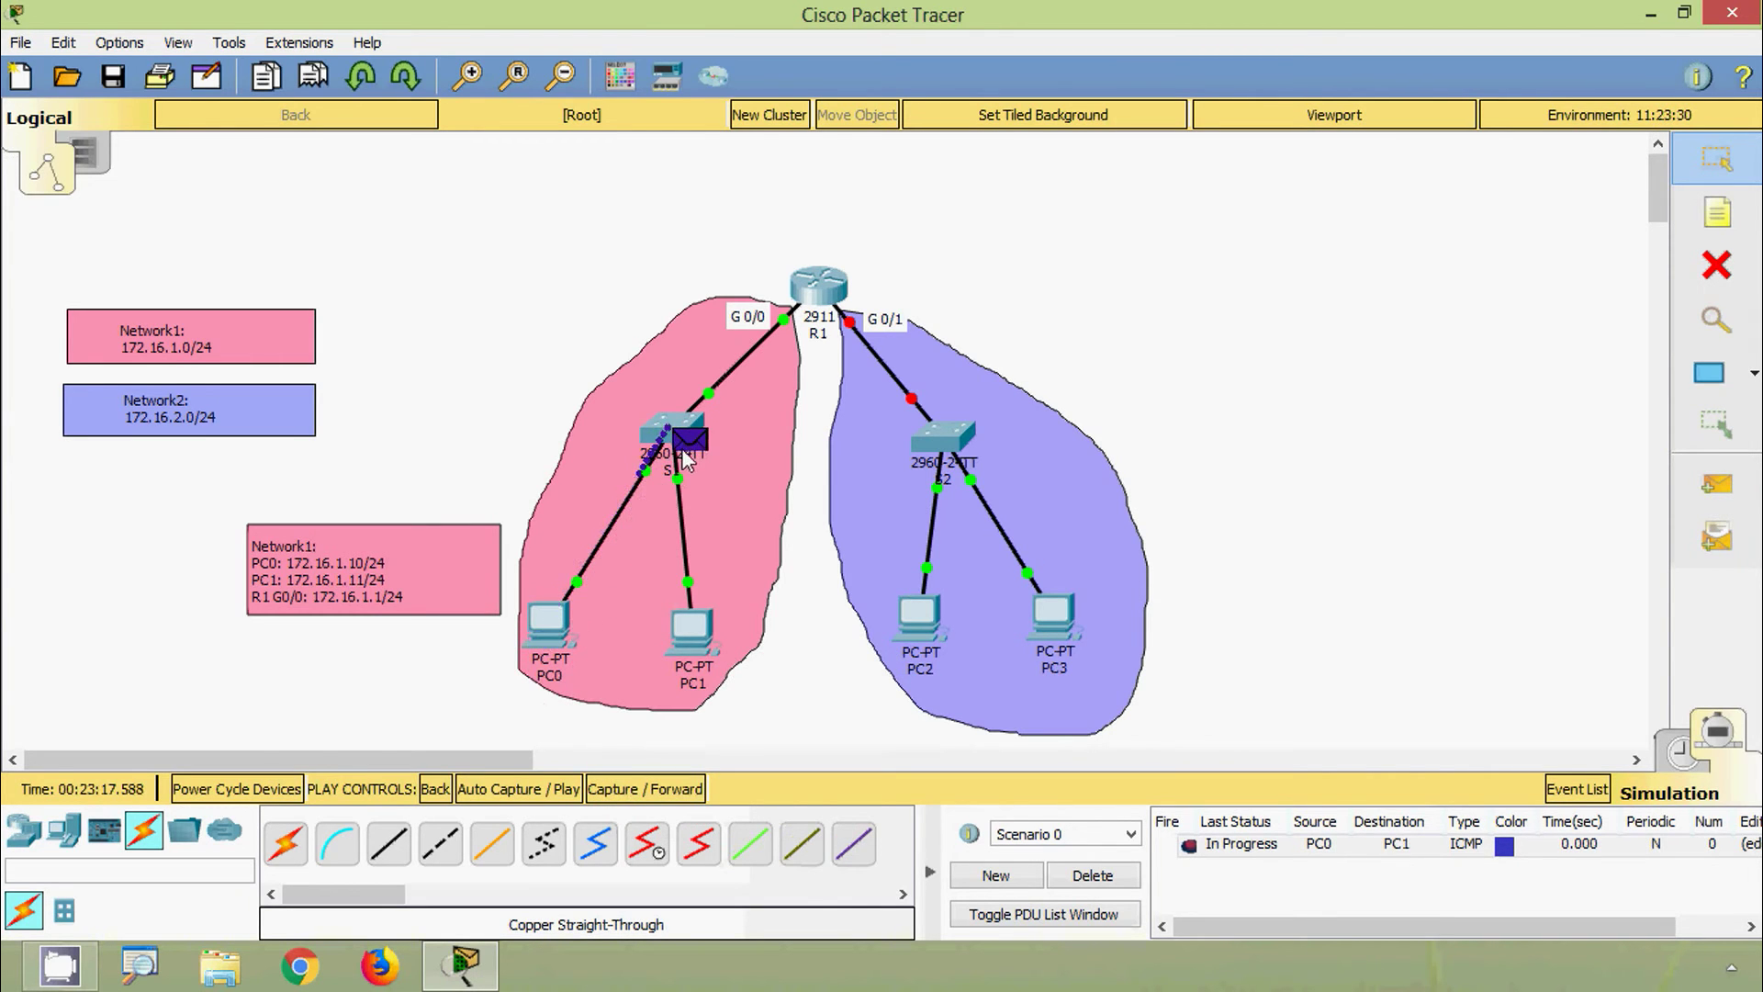
pyautogui.click(655, 792)
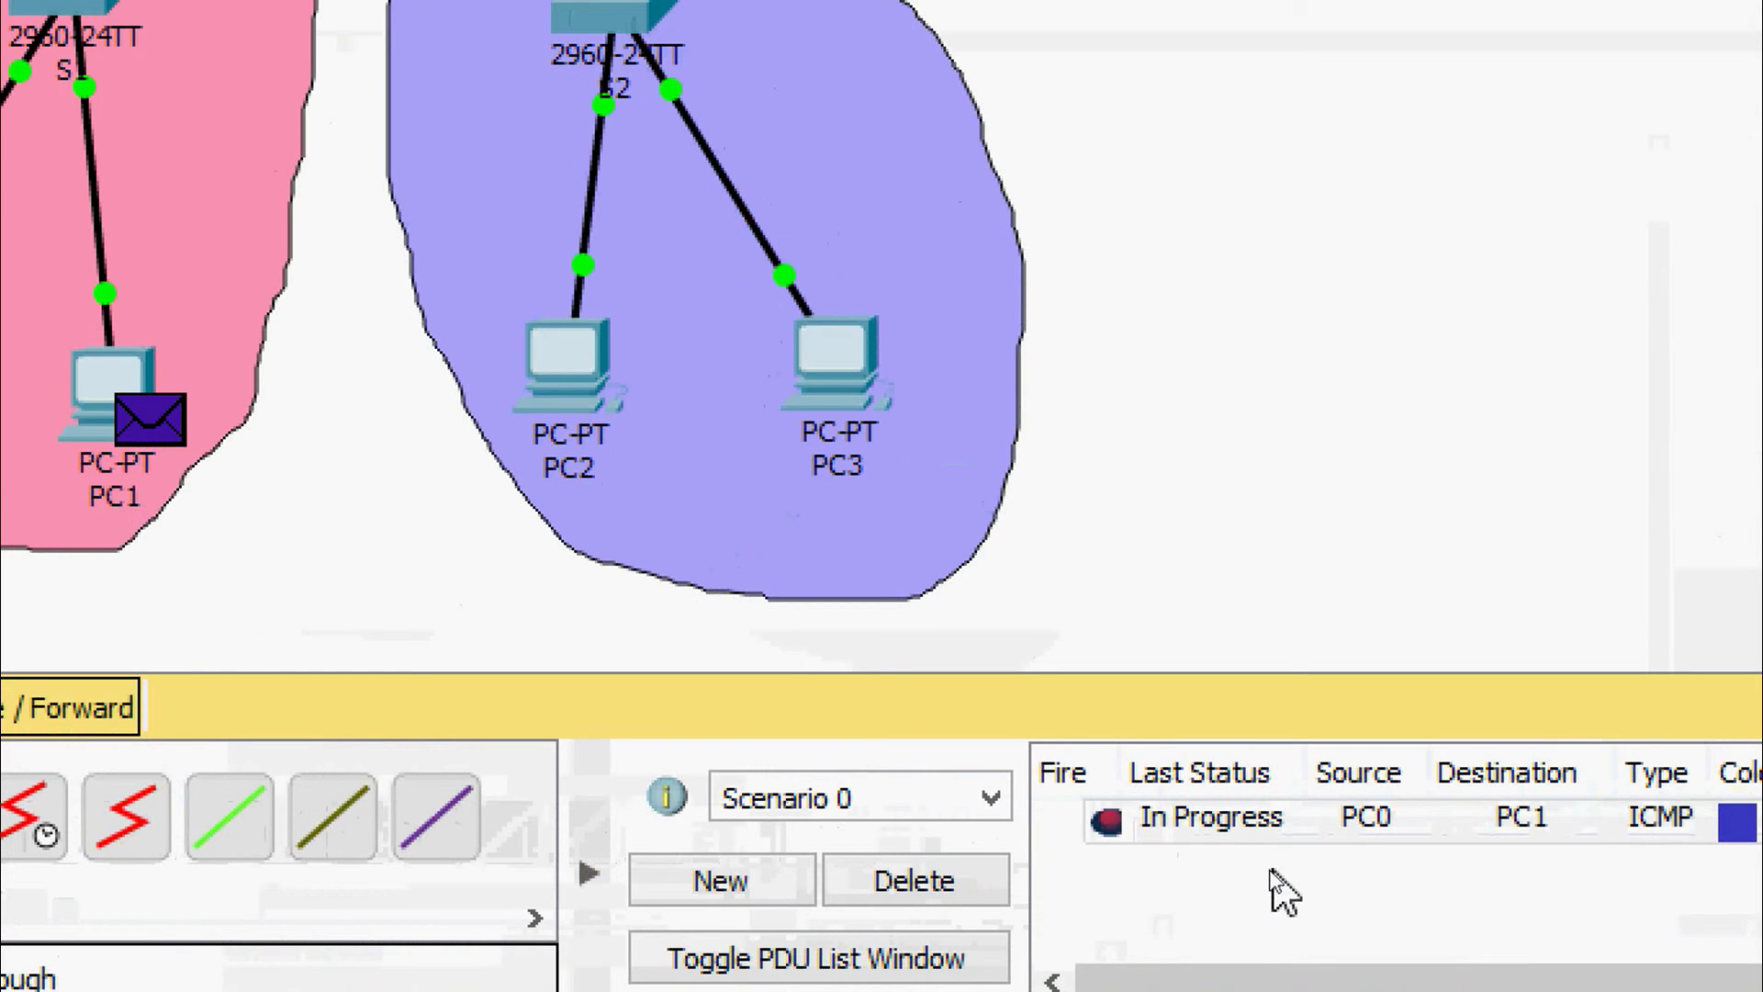
pyautogui.click(1258, 846)
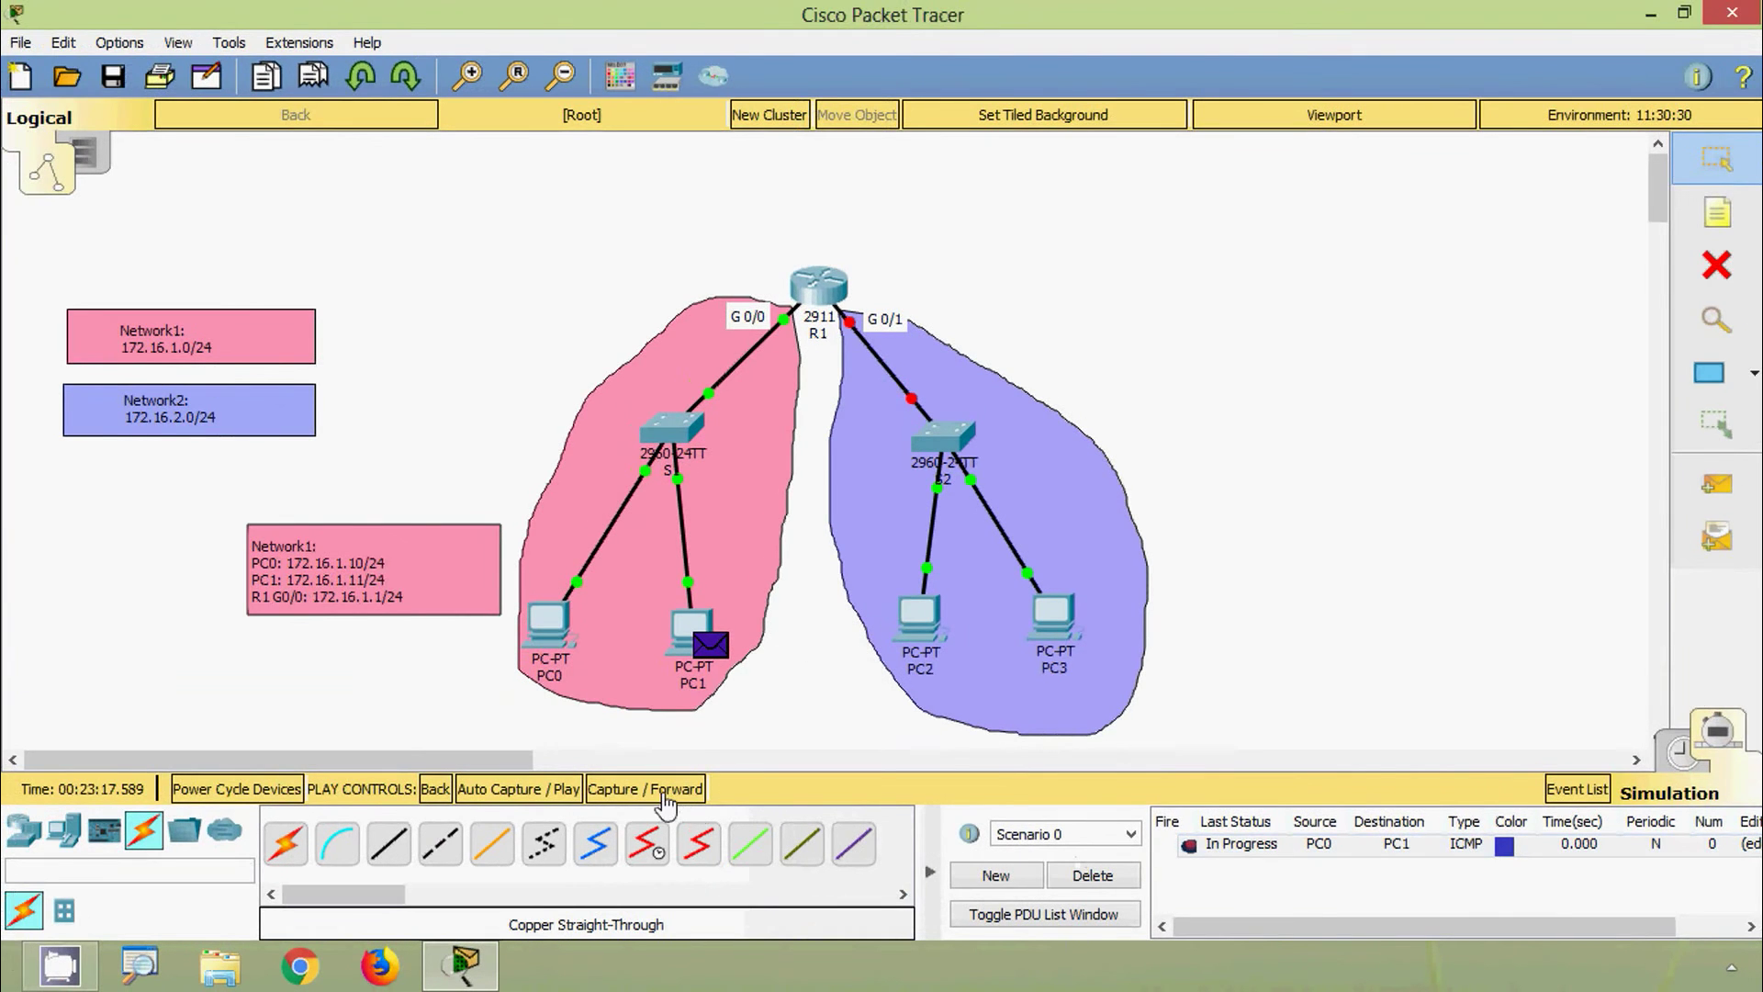
pyautogui.click(663, 797)
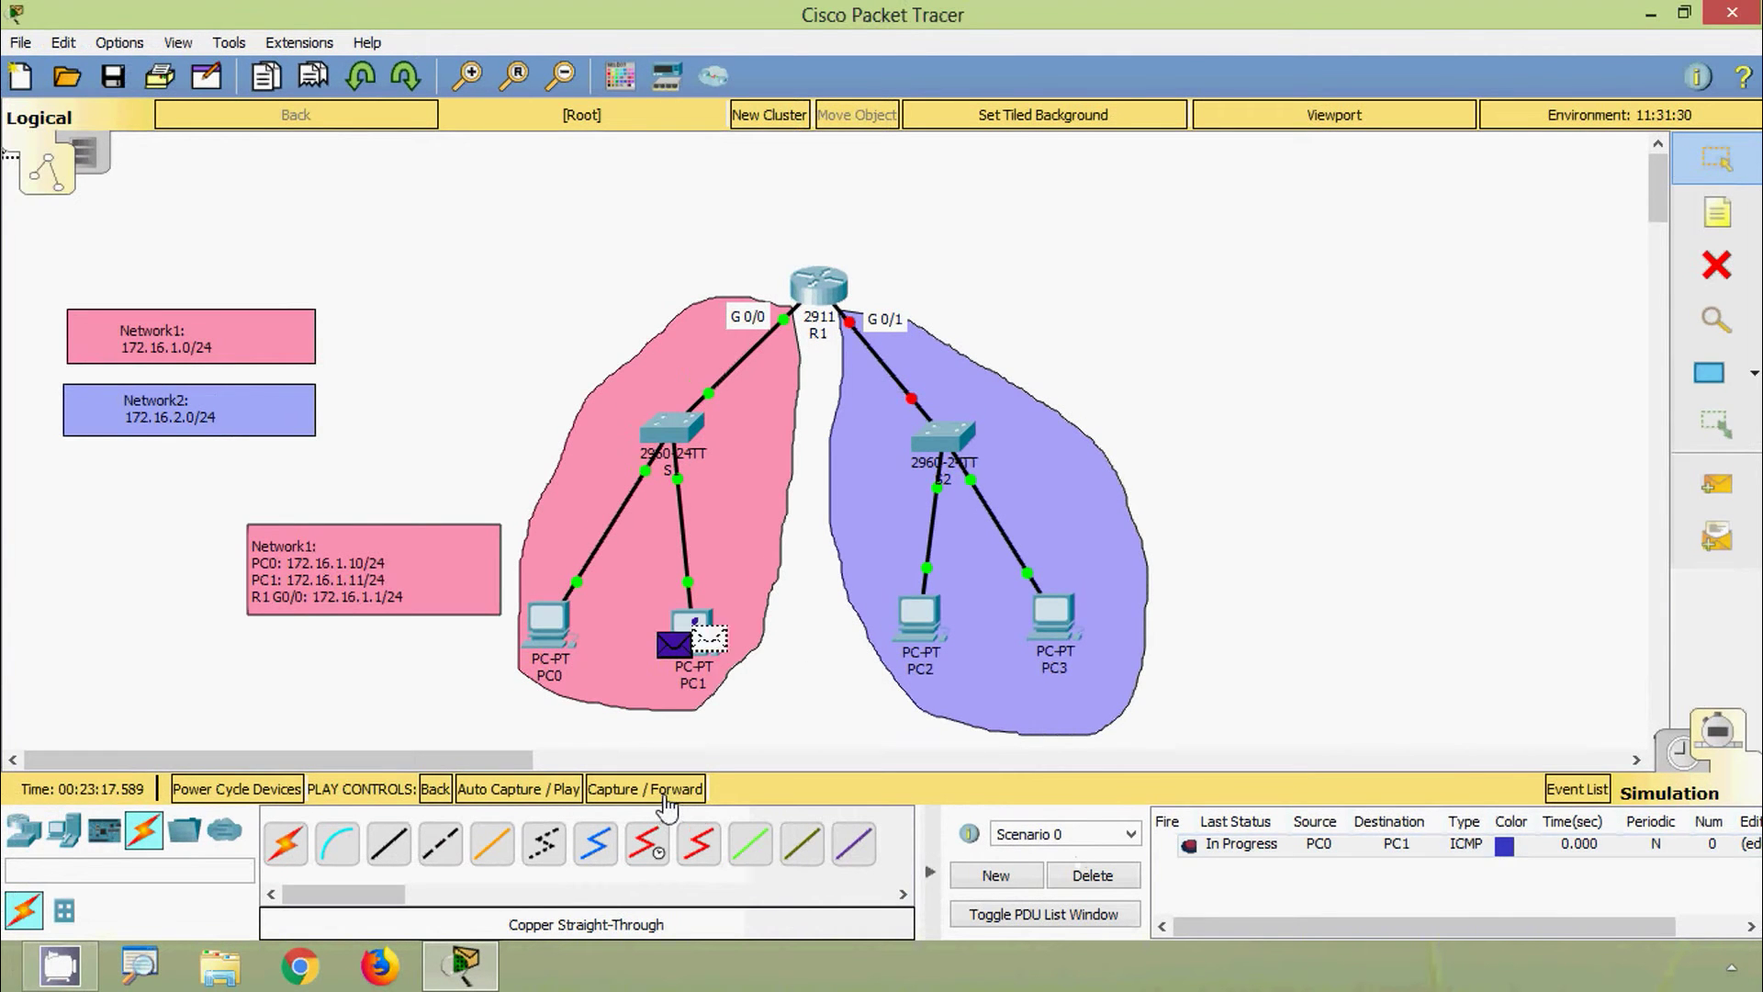
pyautogui.click(664, 798)
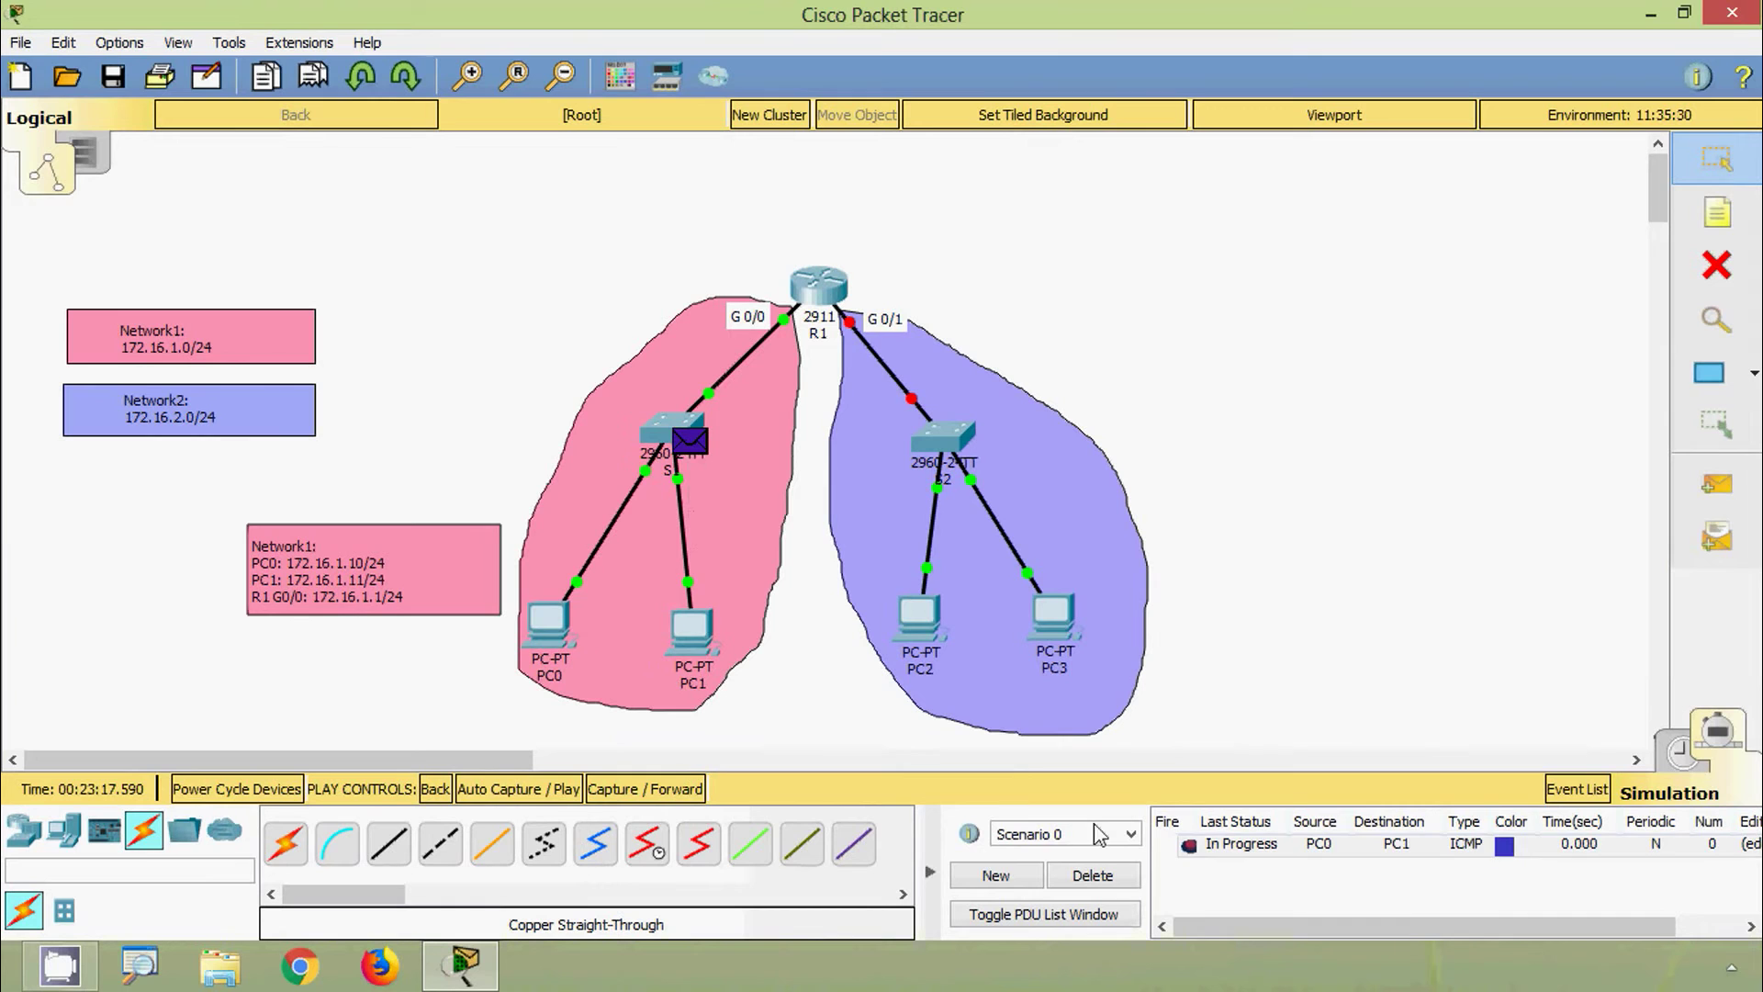
pyautogui.click(1262, 854)
pyautogui.click(681, 791)
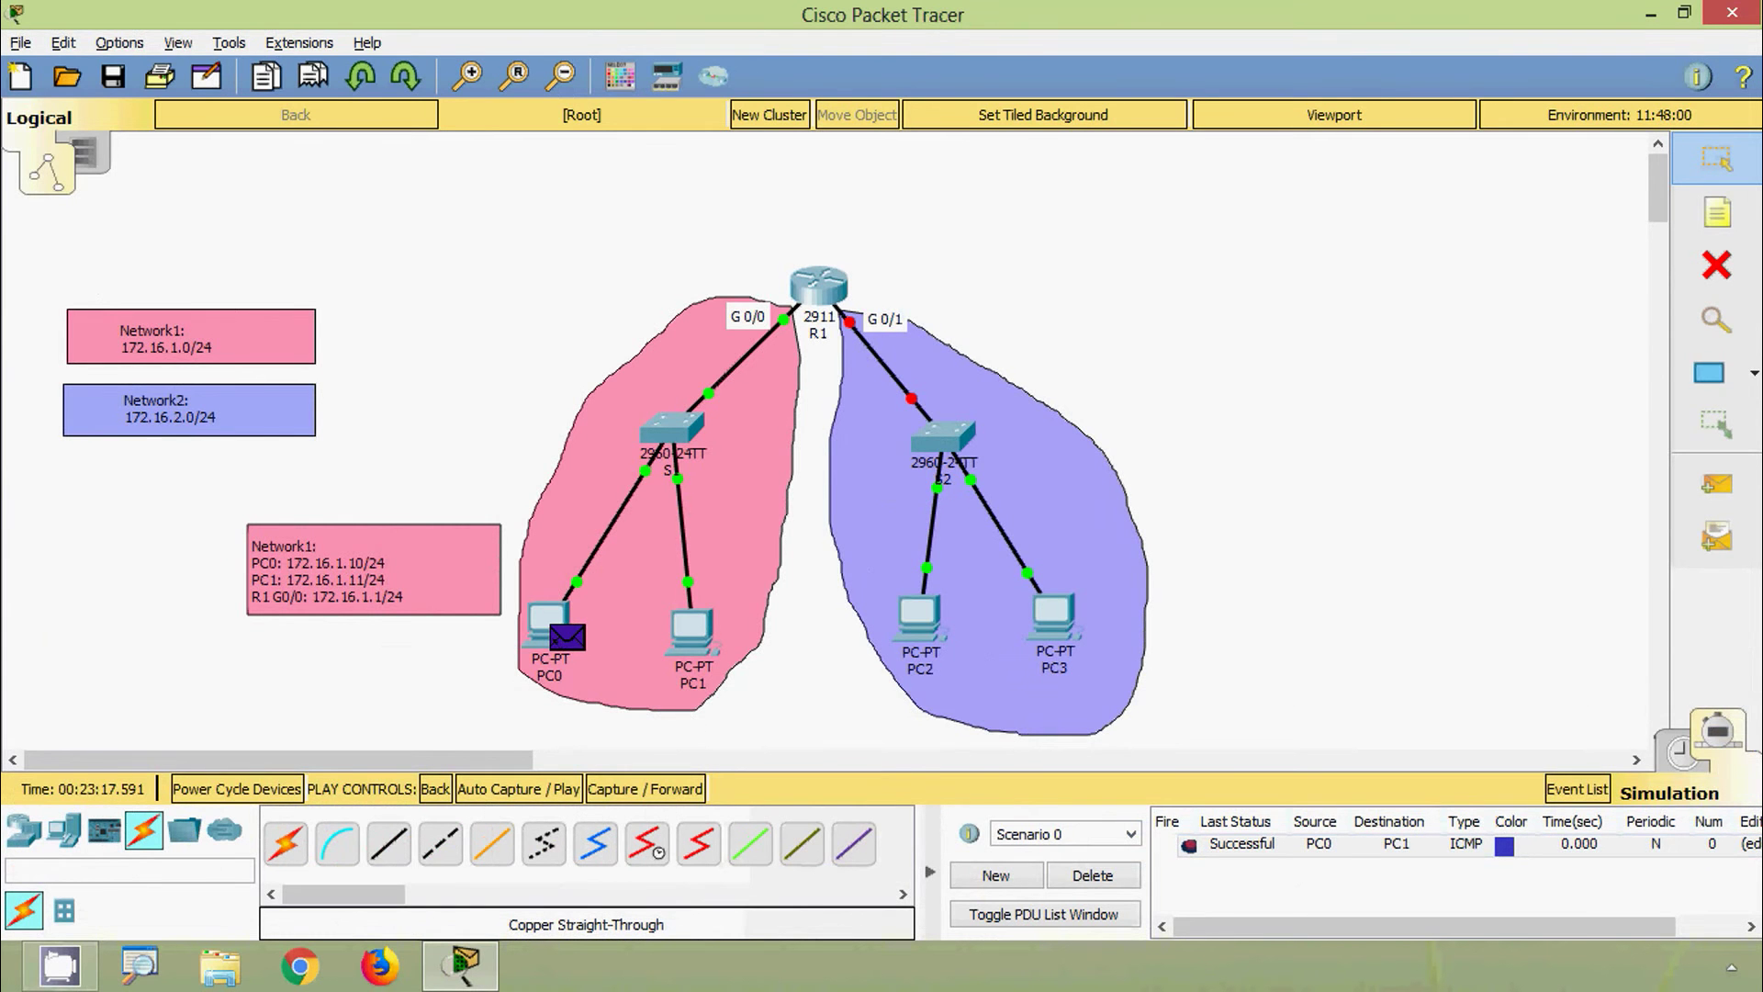
pyautogui.click(1686, 760)
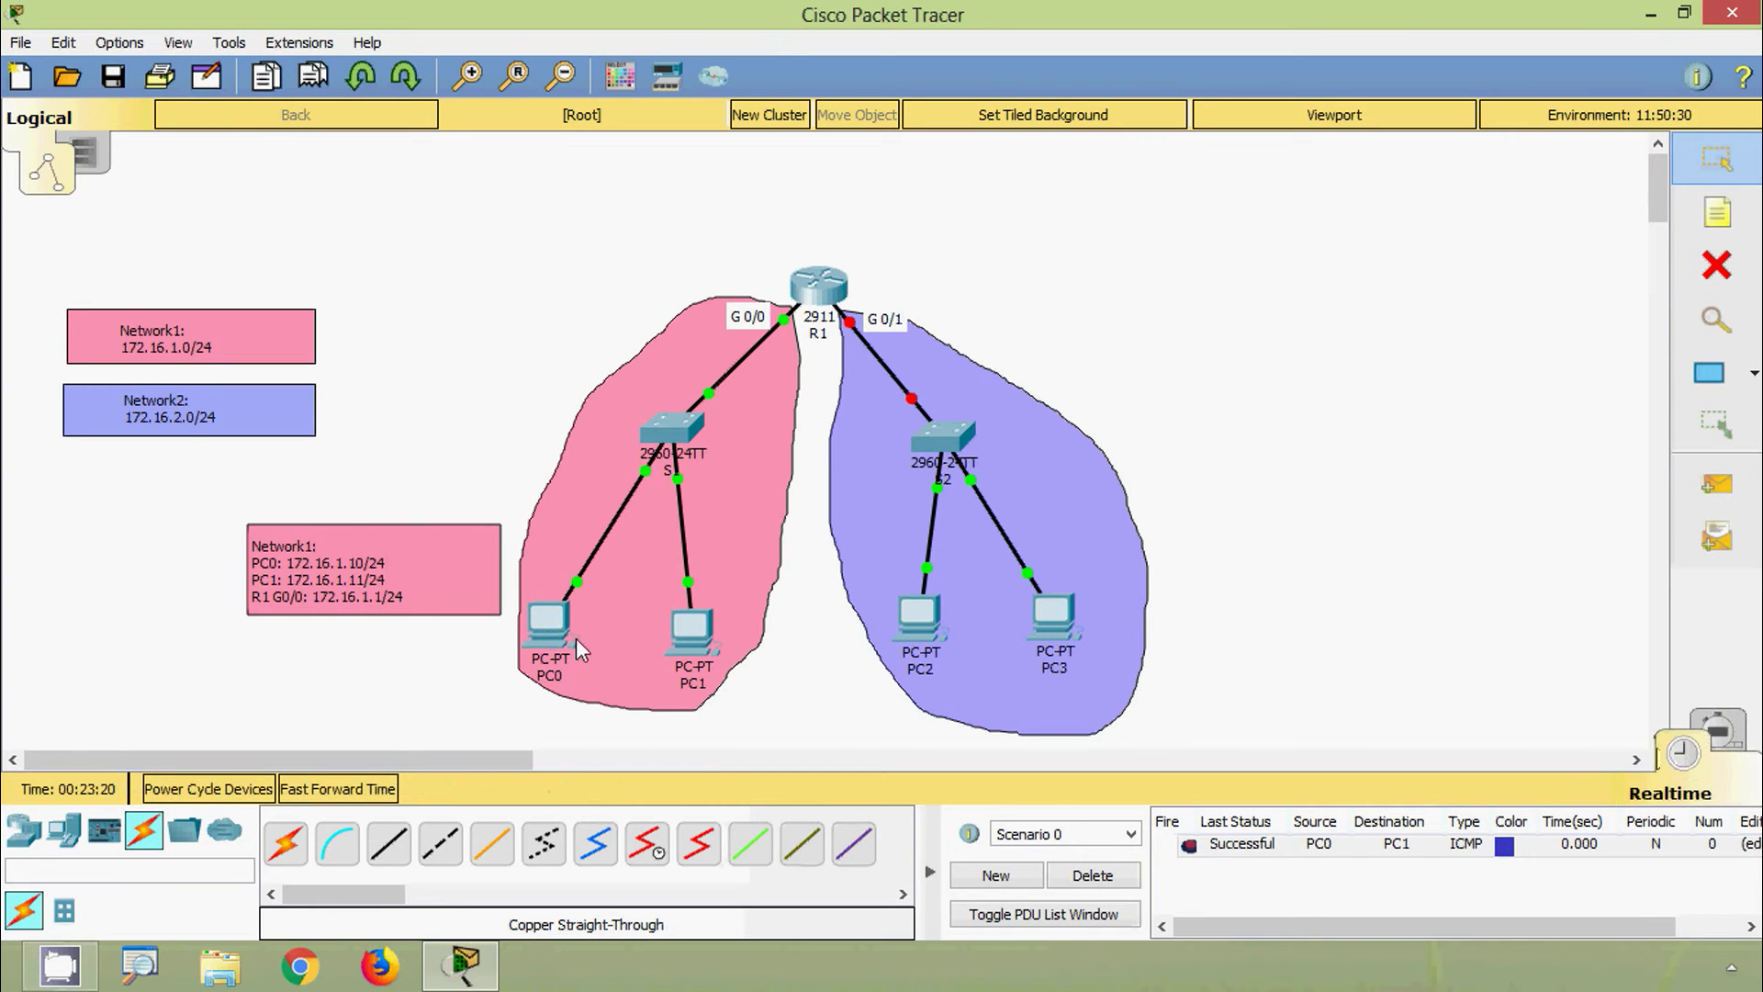
# Ping R1's G0/0 address 172.16.1.1 from PC0's command prompt and close PC0's window
pyautogui.click(549, 624)
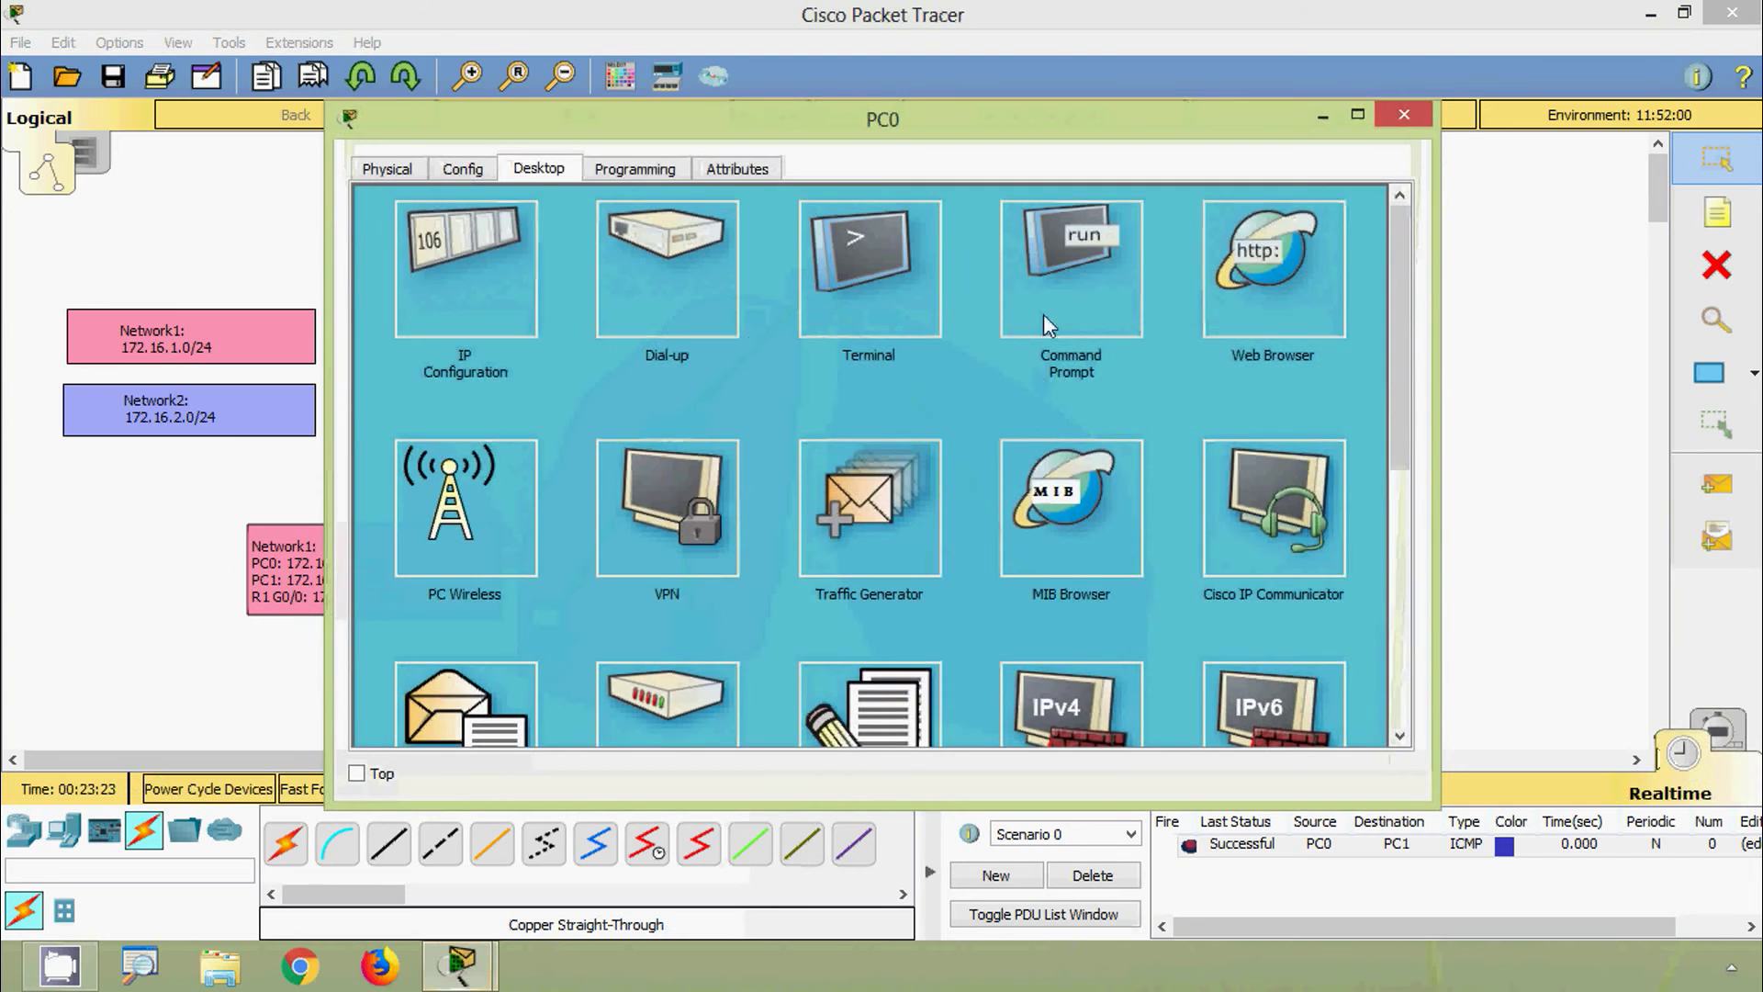
pyautogui.click(1051, 317)
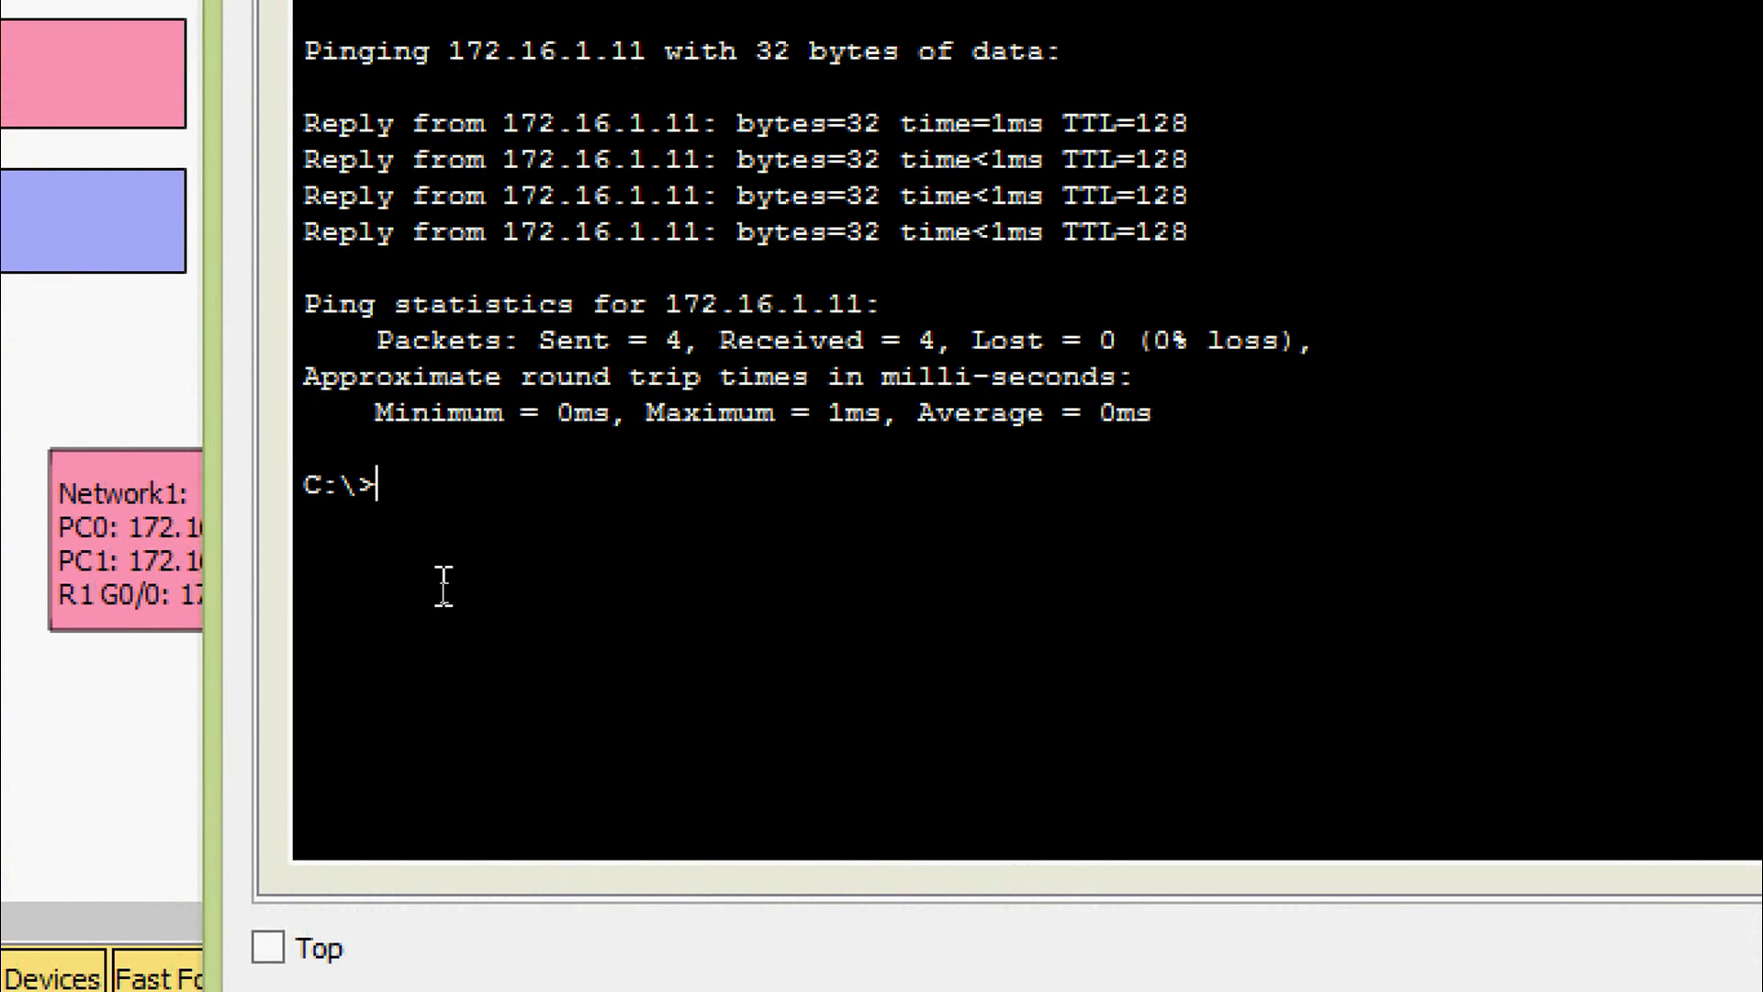
pyautogui.press('Up')
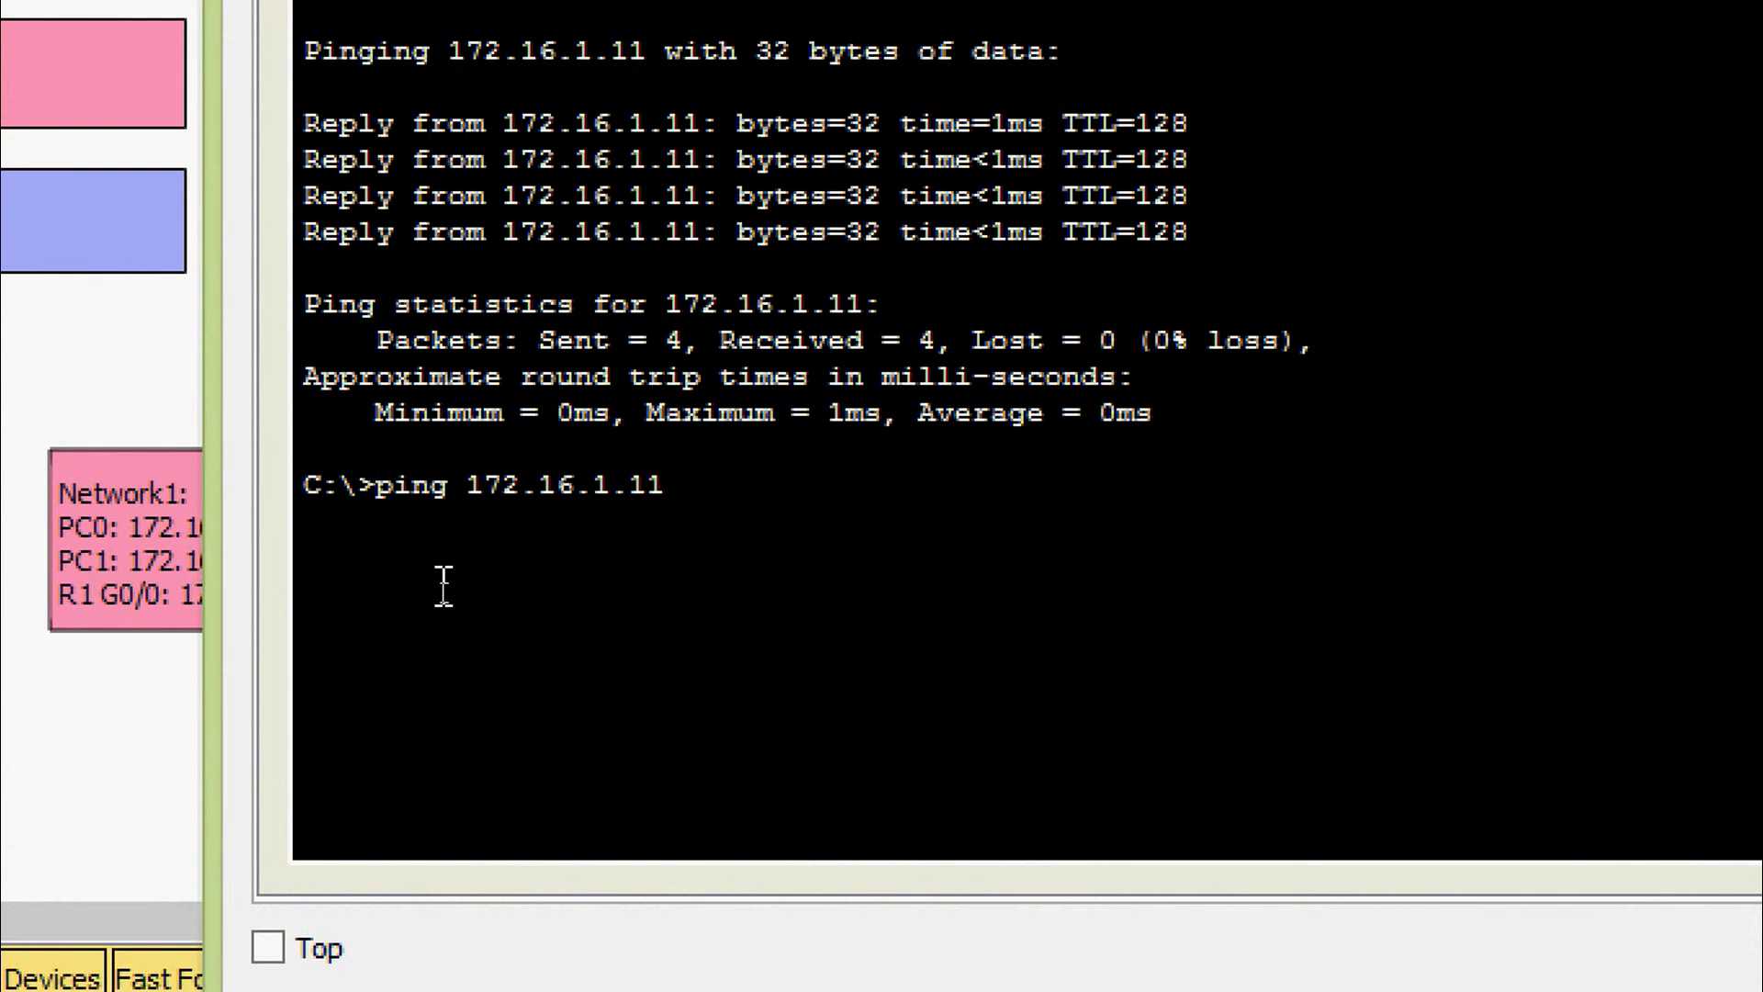
pyautogui.press('Return')
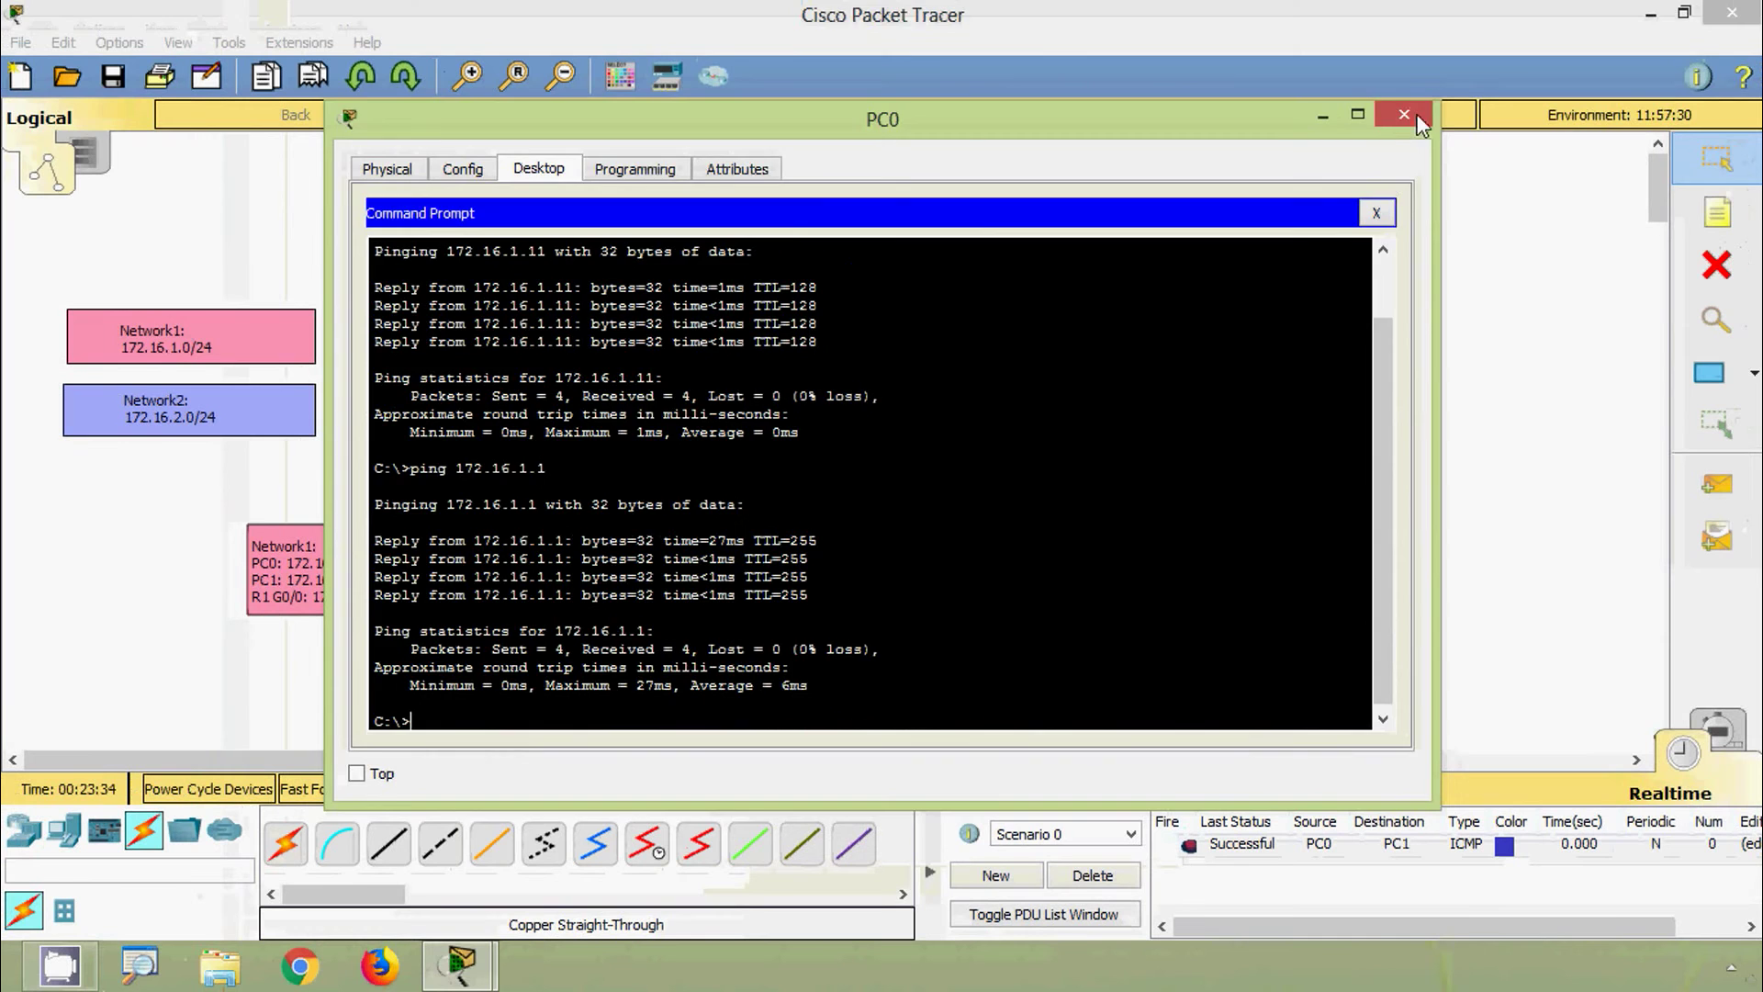
pyautogui.click(1404, 115)
# Ping R1's G0/0 address 172.16.1.1 from PC1's command prompt
pyautogui.click(693, 643)
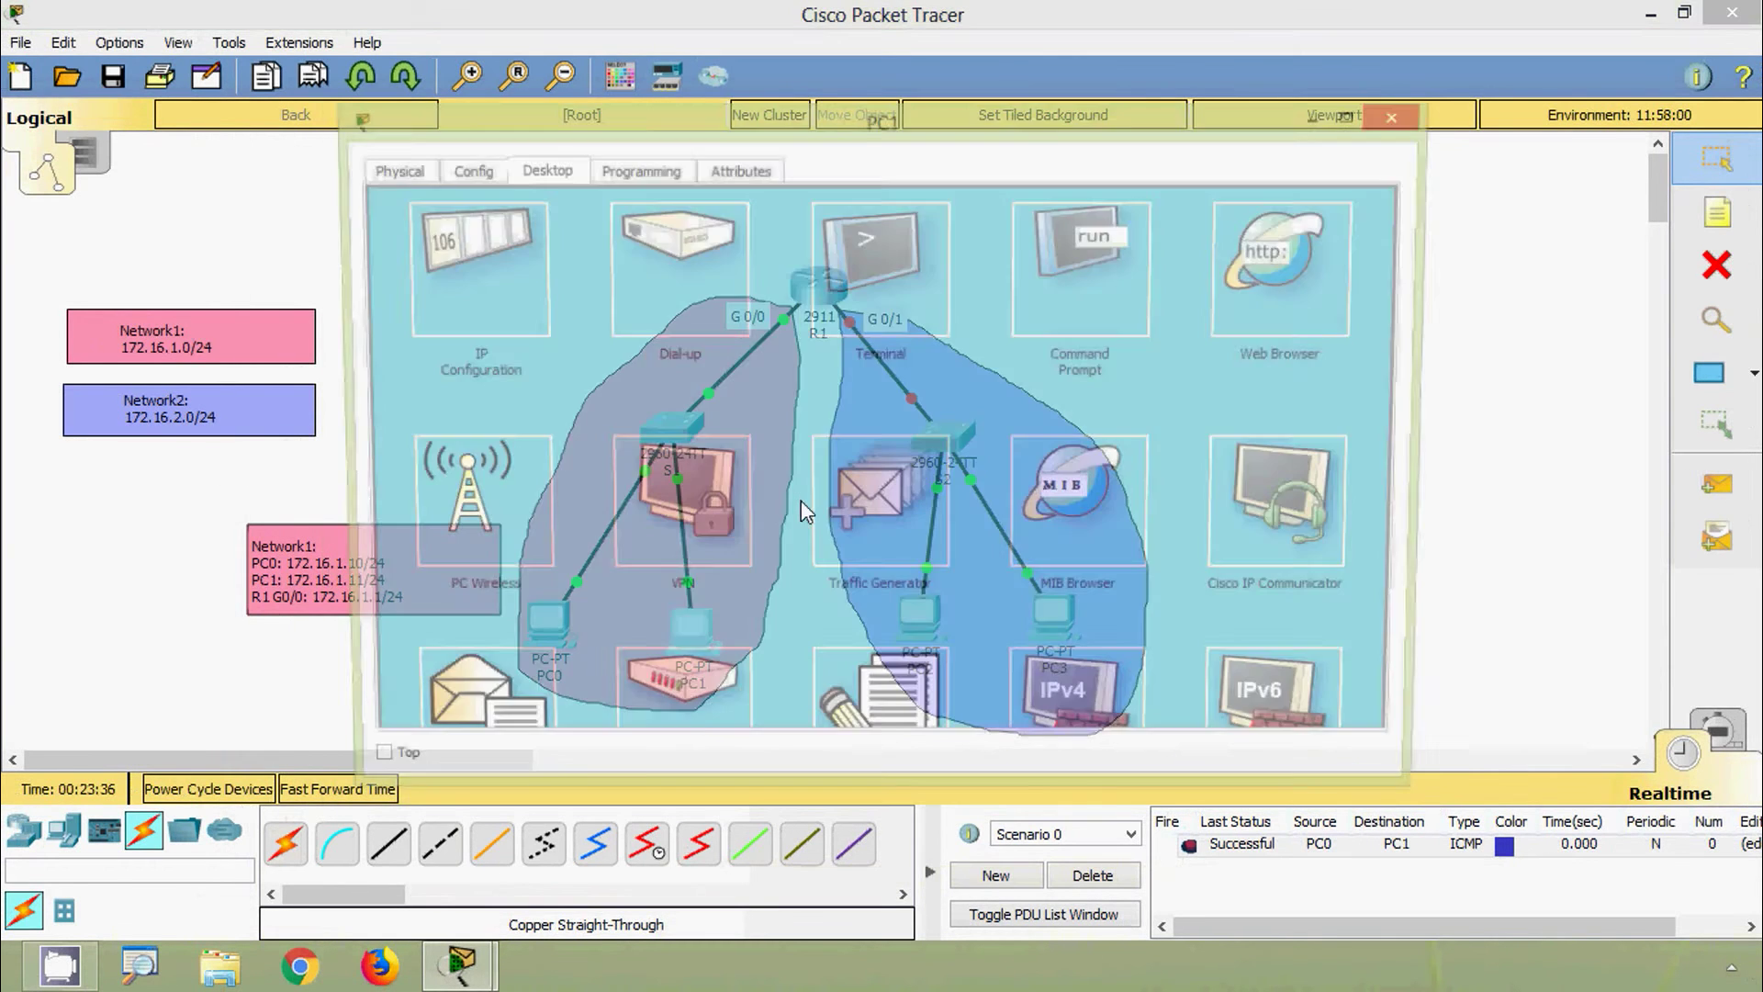
pyautogui.click(1071, 266)
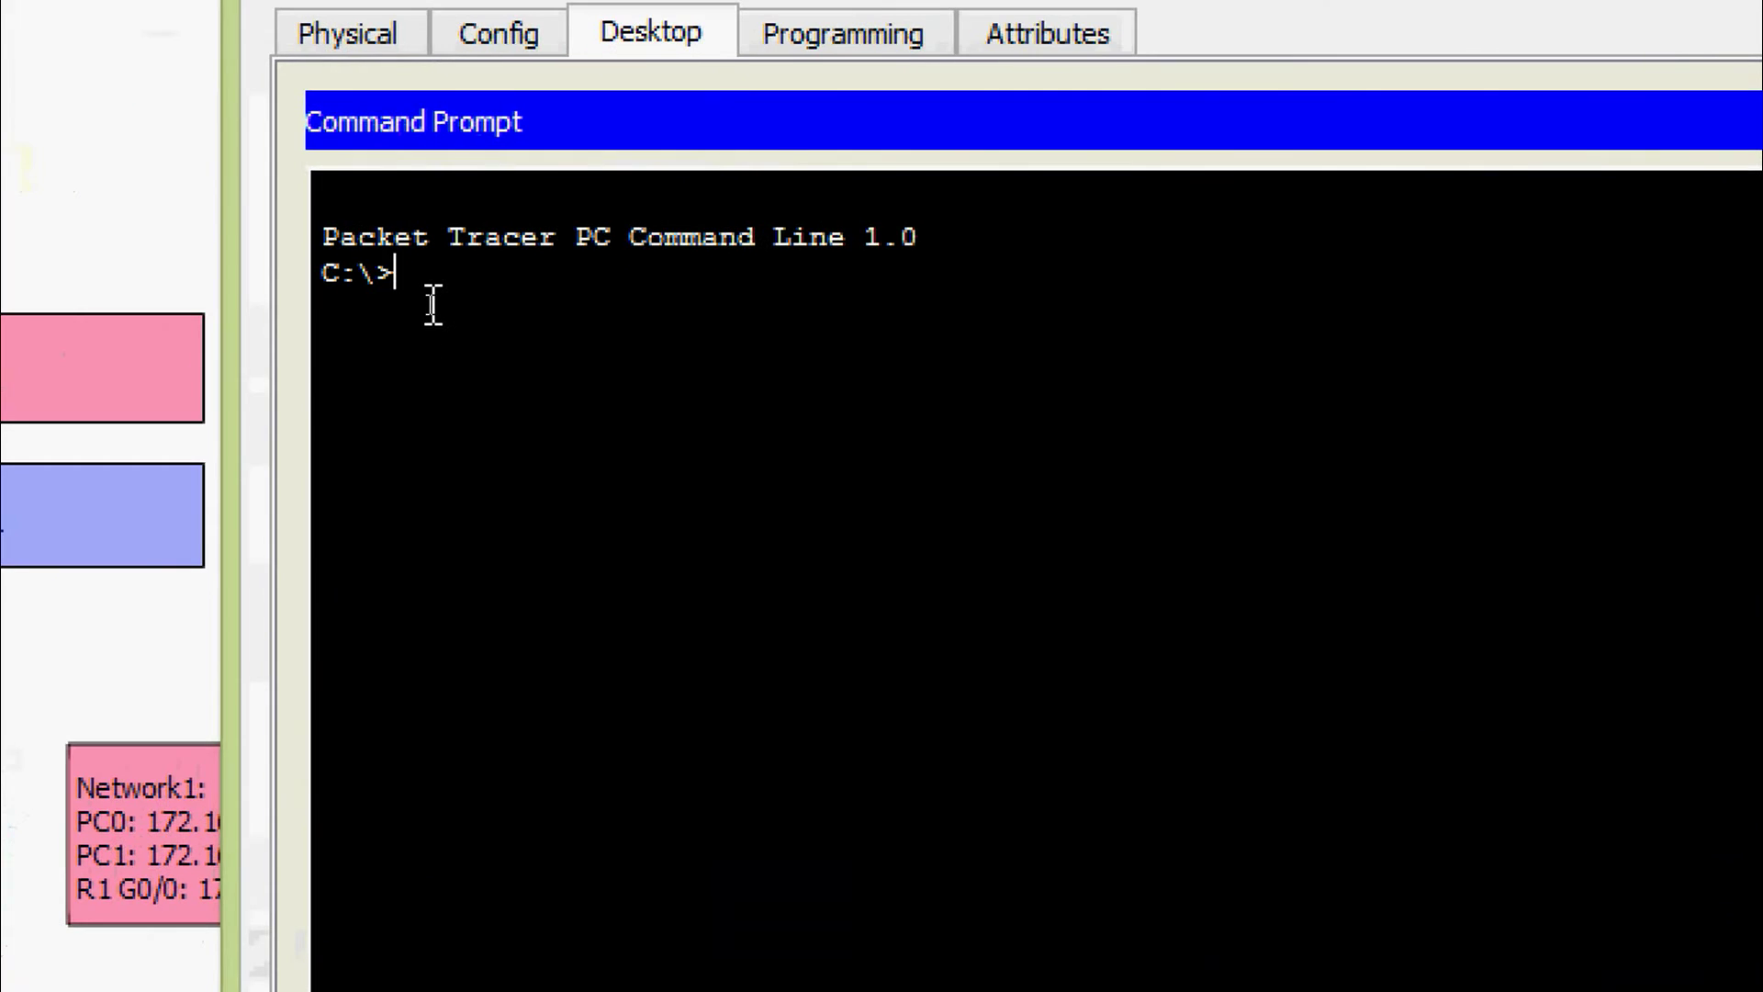
pyautogui.write('ping 172.16.1.1')
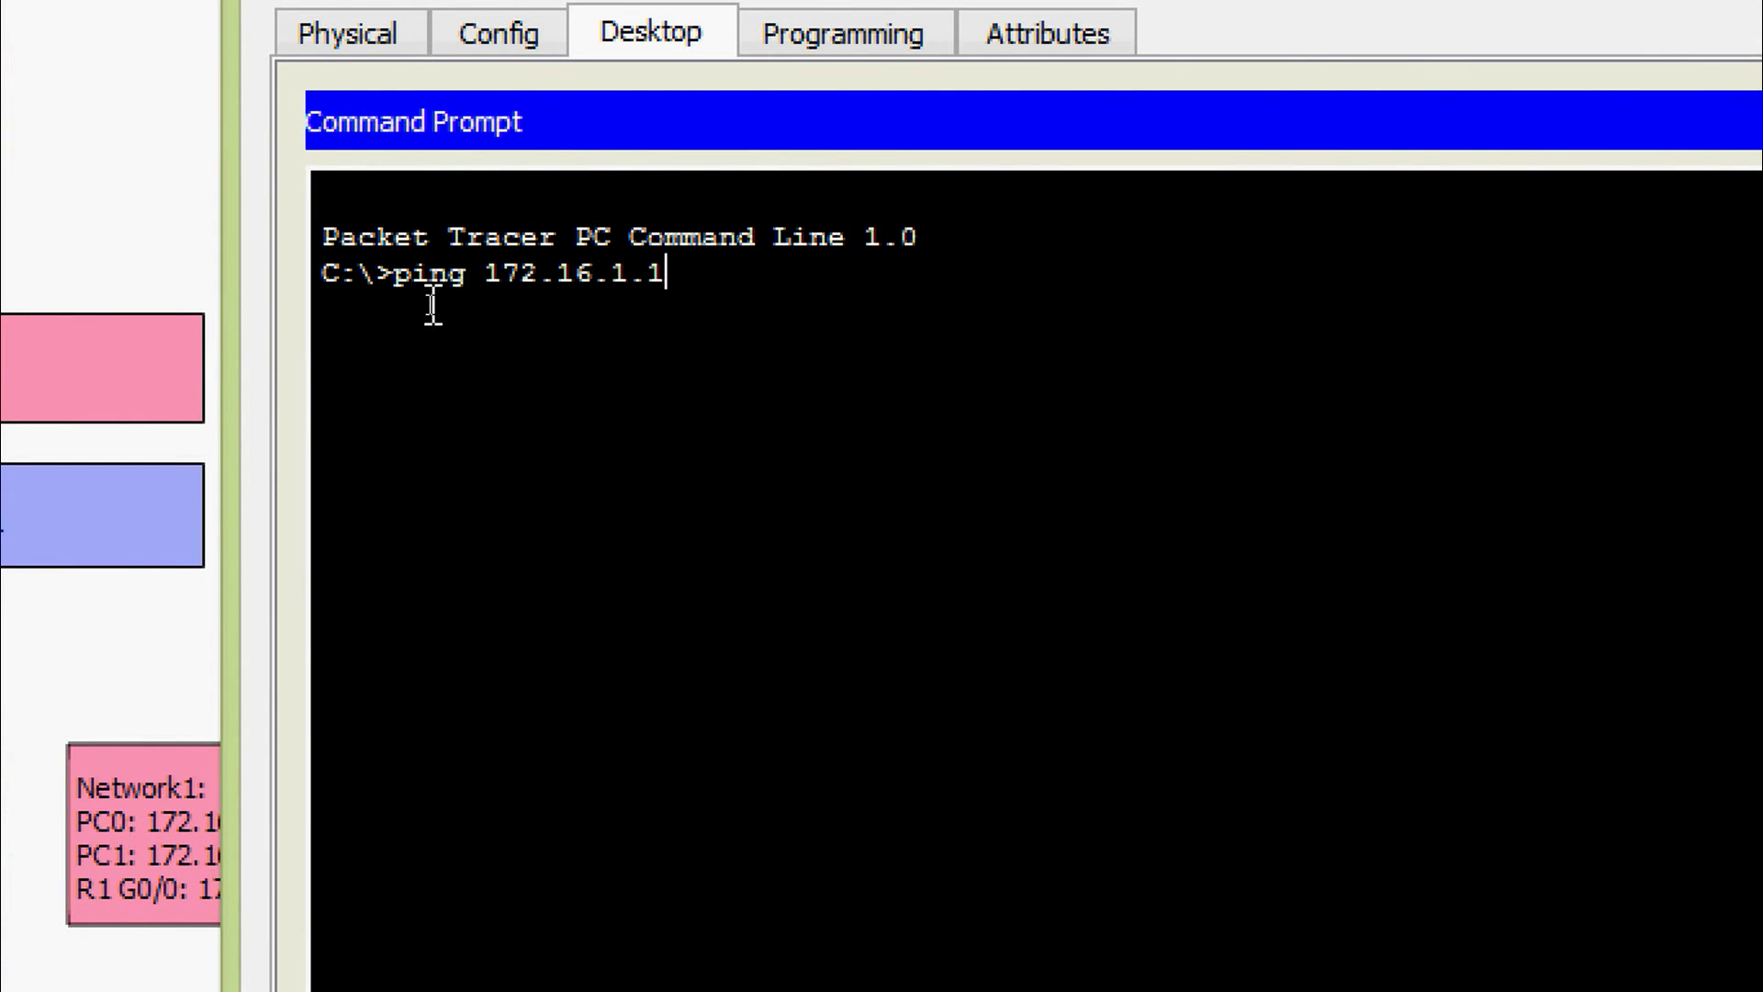
pyautogui.press('Return')
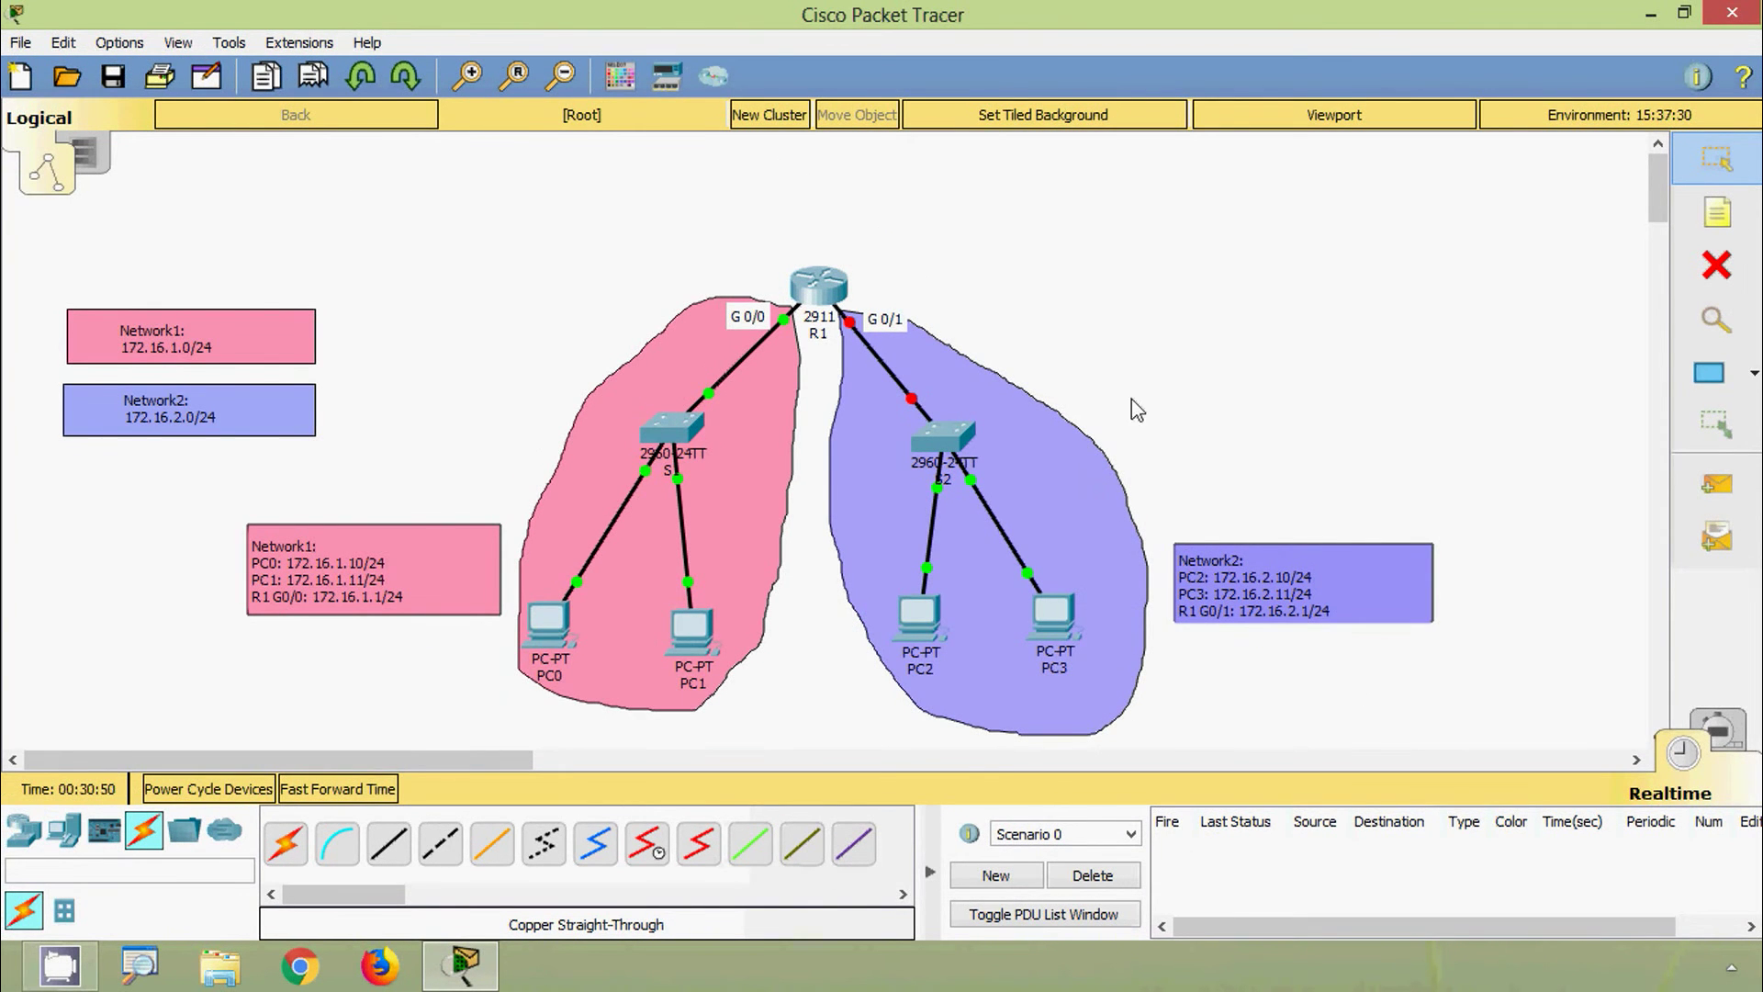
# Give PC2 the static IP address 172.16.2.10 with subnet mask 255.255.255.0
pyautogui.click(902, 619)
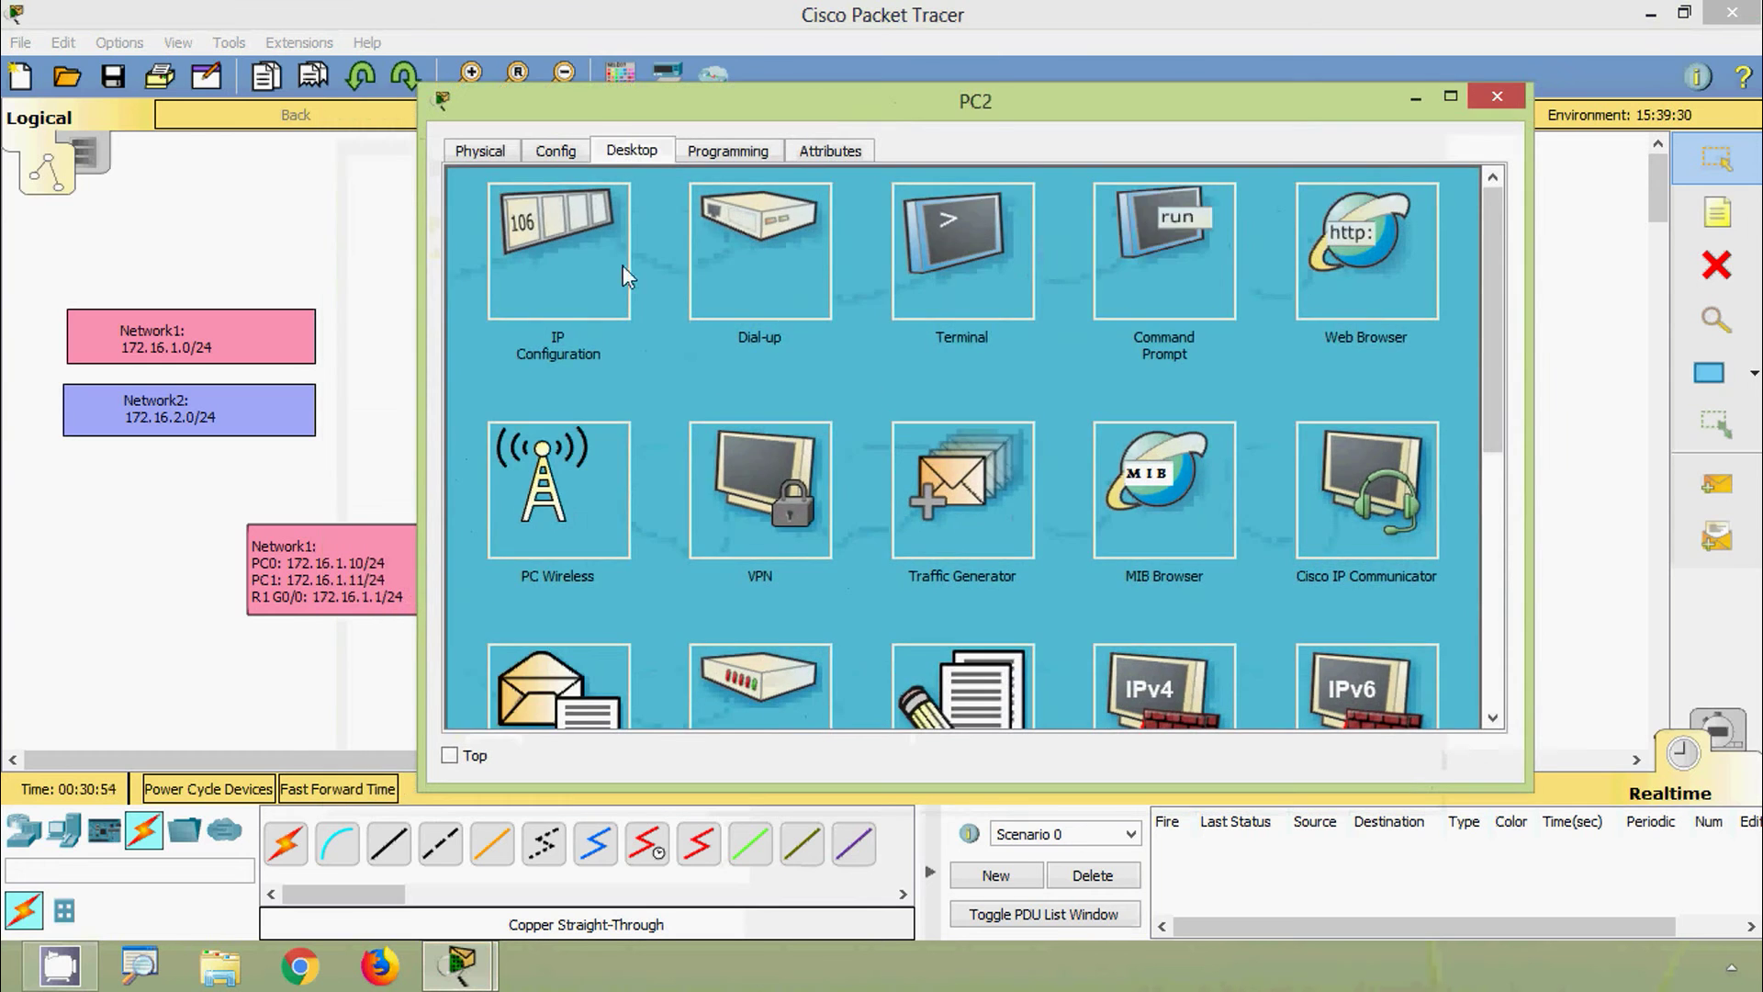
pyautogui.click(628, 278)
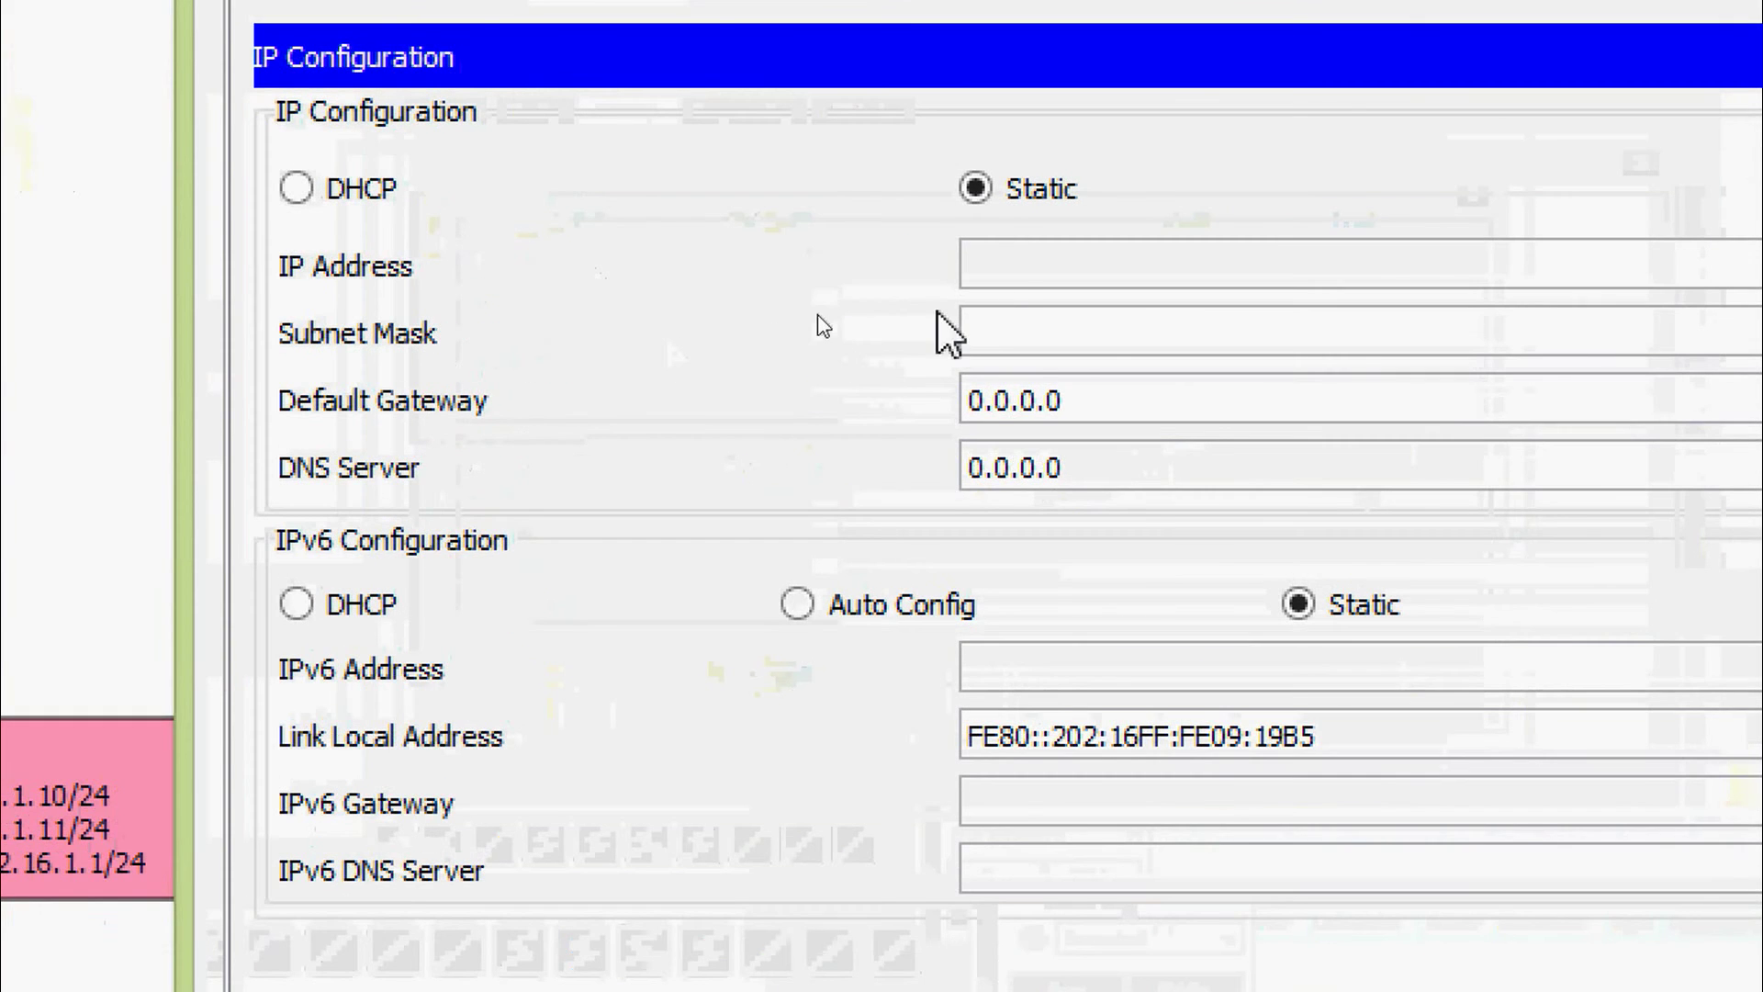
pyautogui.click(845, 297)
pyautogui.write('1')
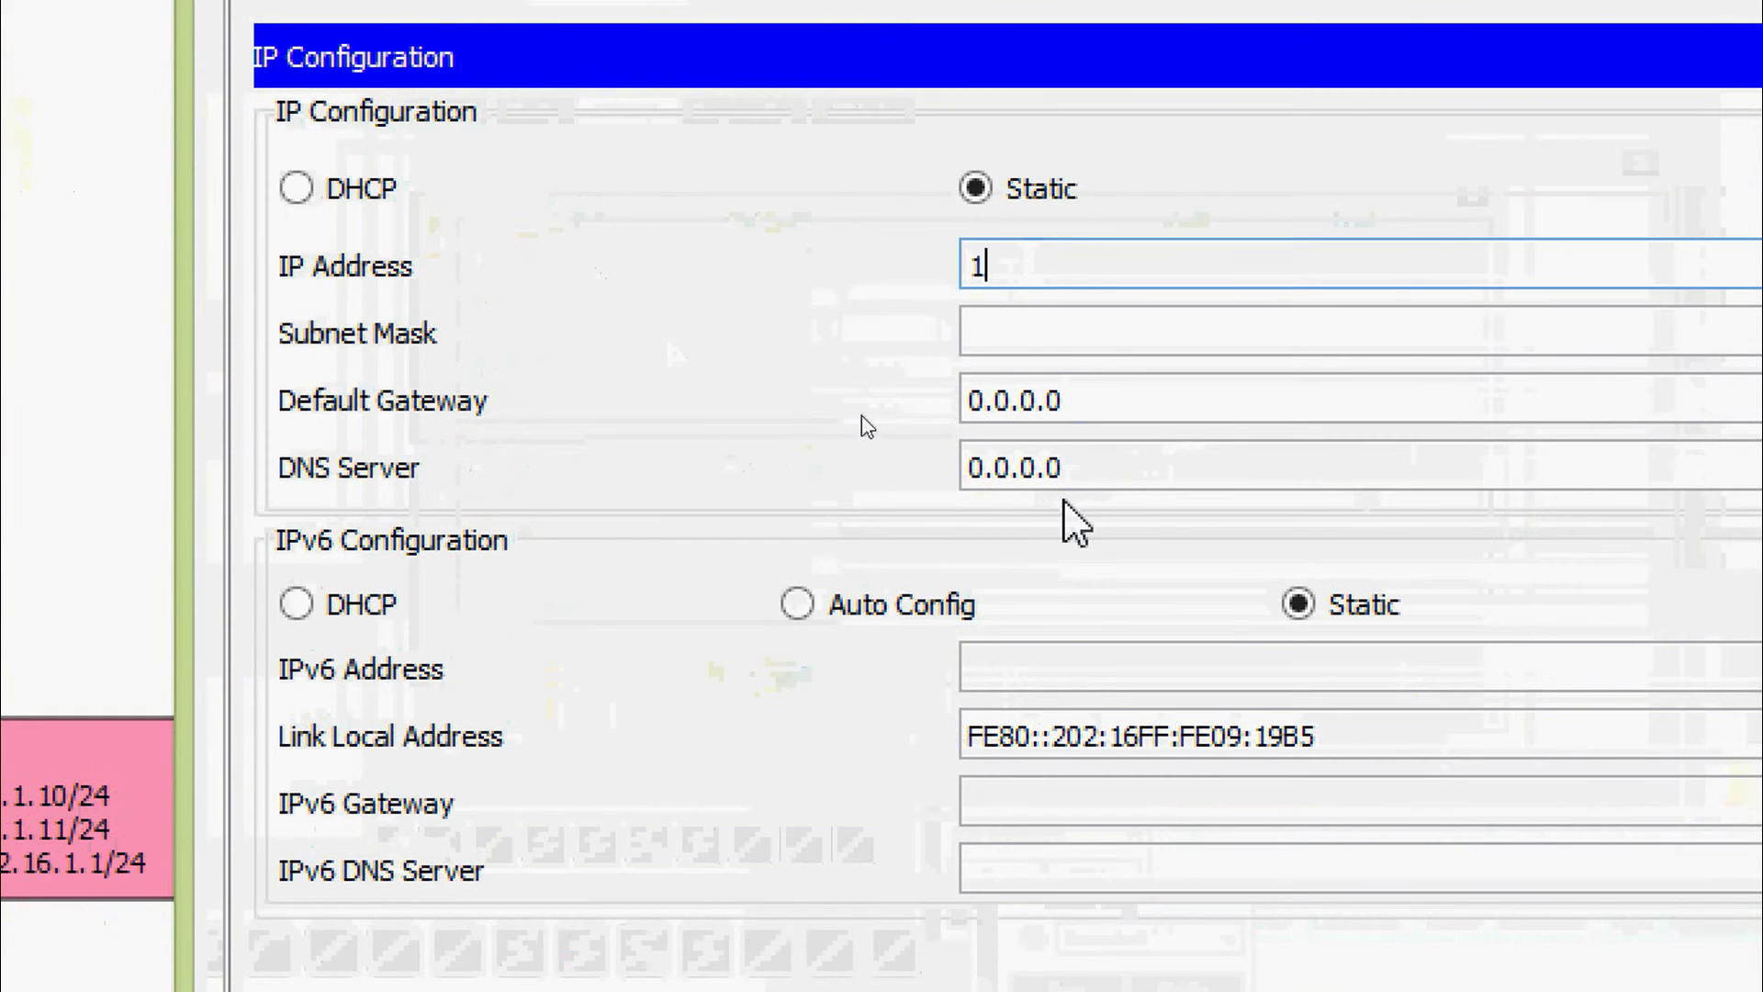
pyautogui.write('72.16.2.10')
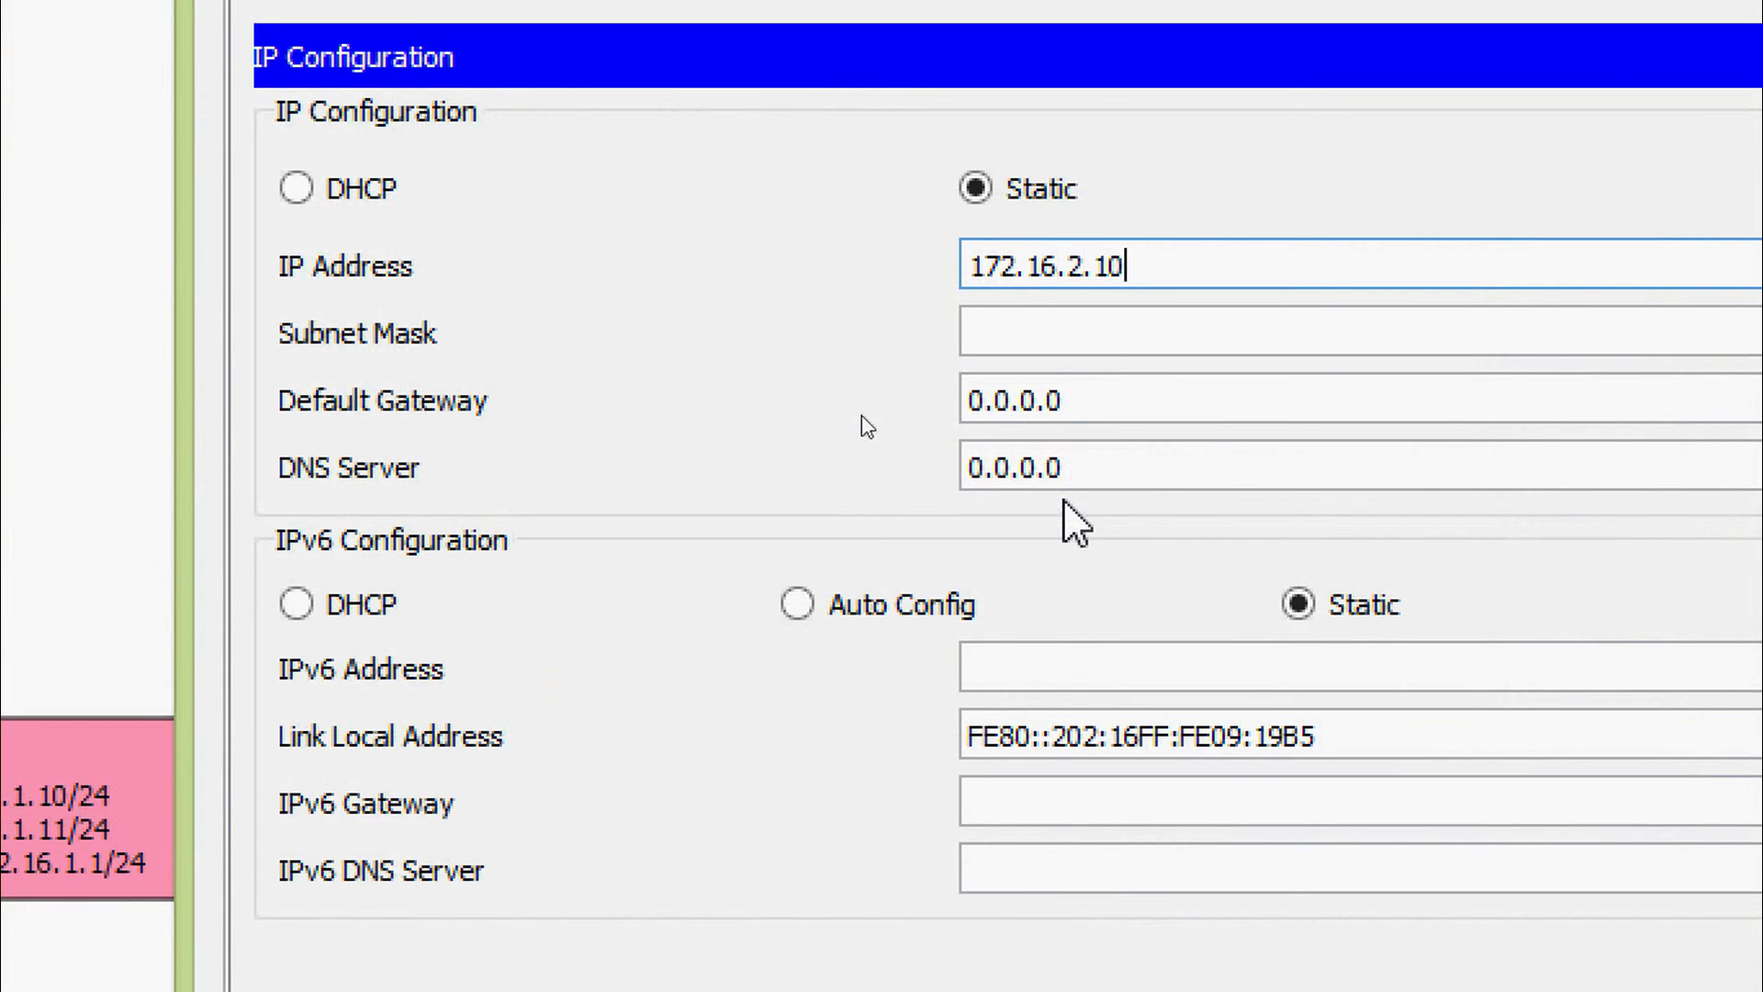
pyautogui.press('Tab')
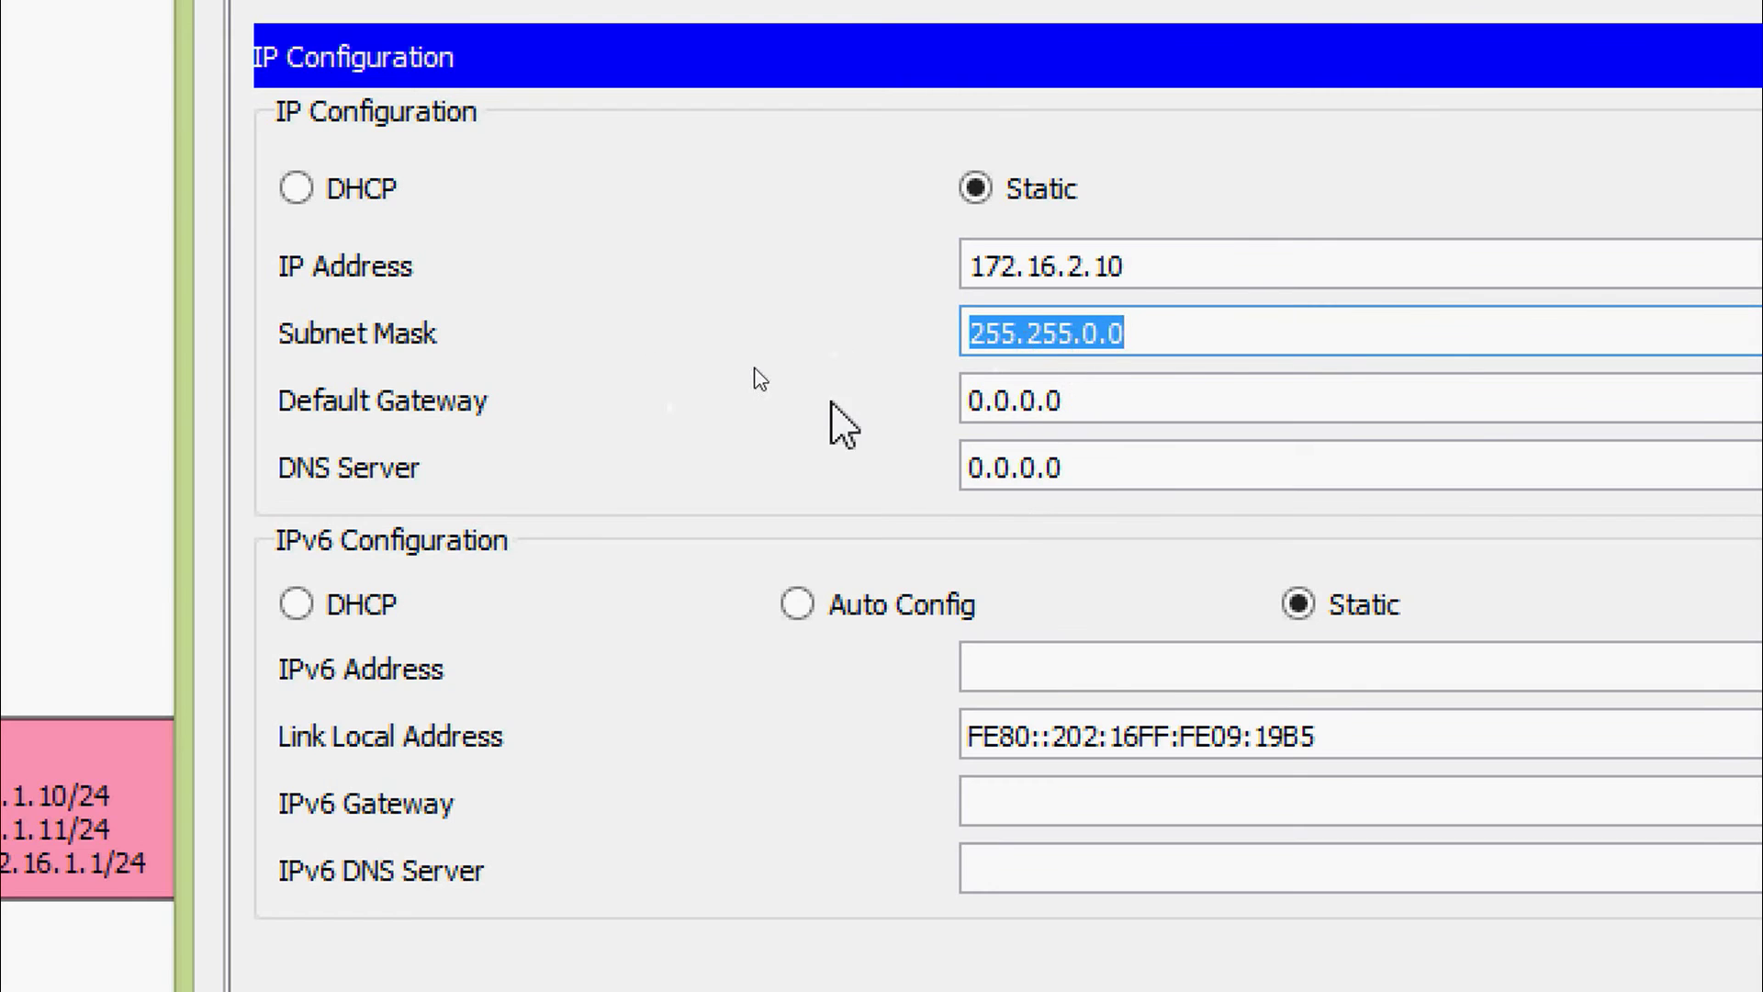
pyautogui.click(1099, 341)
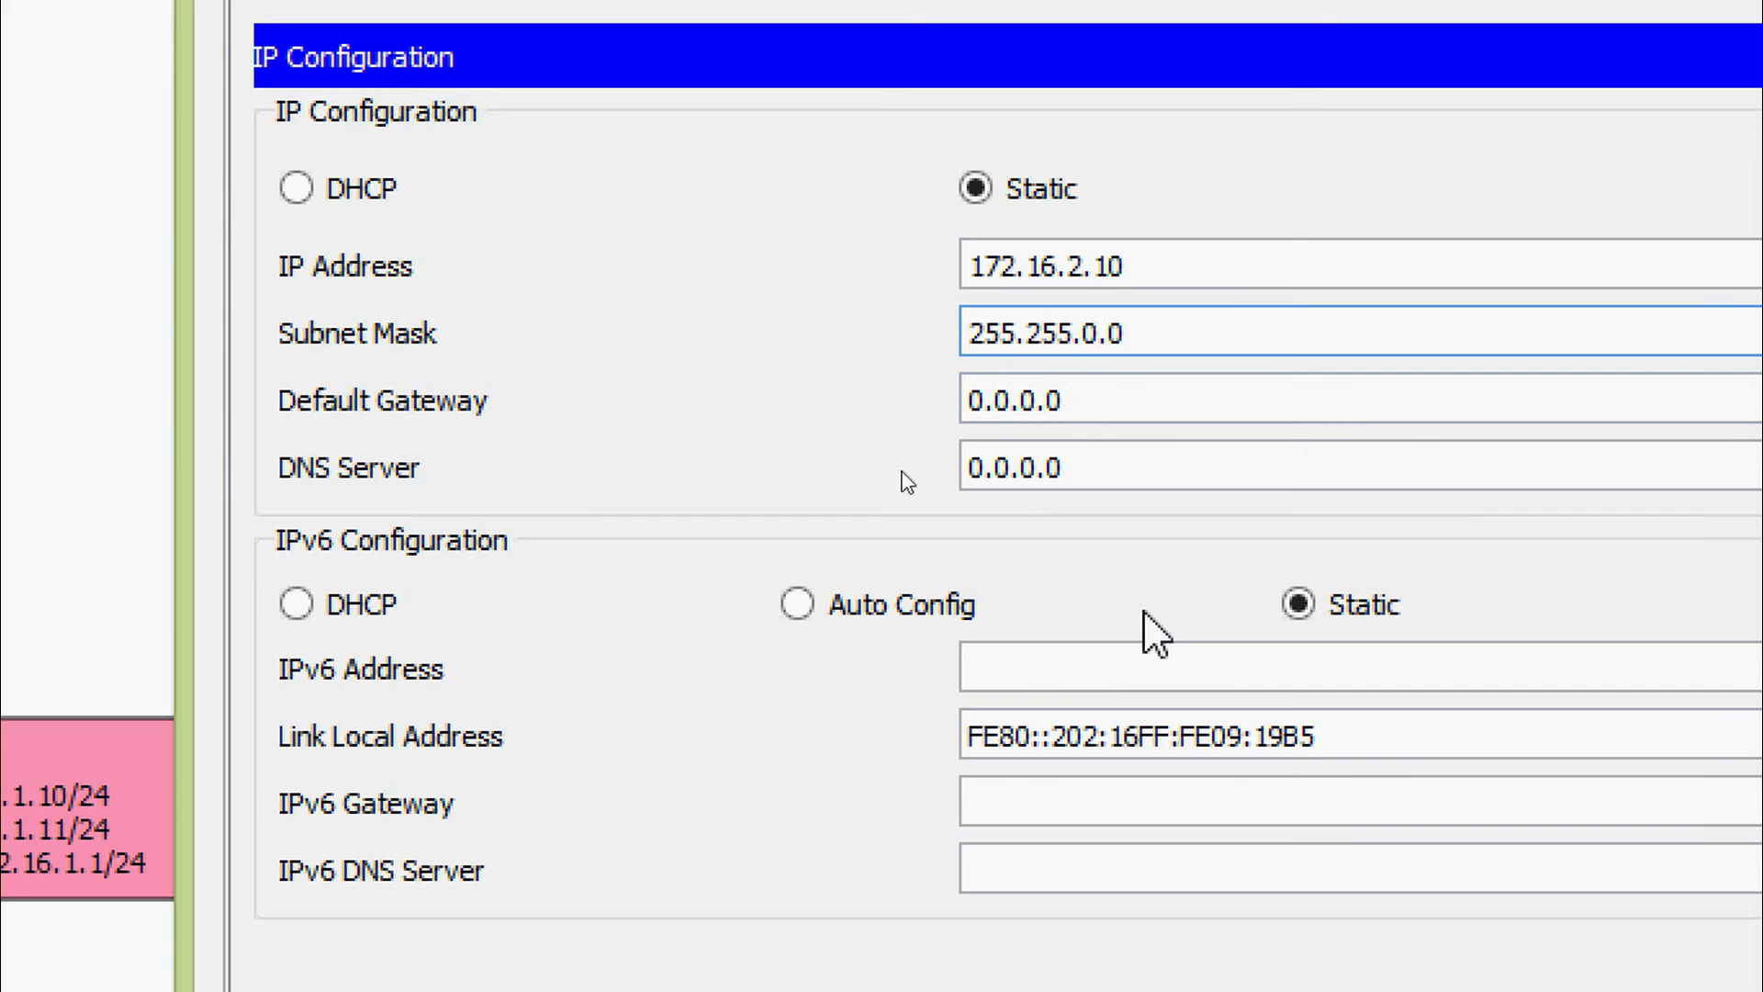
pyautogui.press('BackSpace')
pyautogui.press('BackSpace')
pyautogui.write('255.')
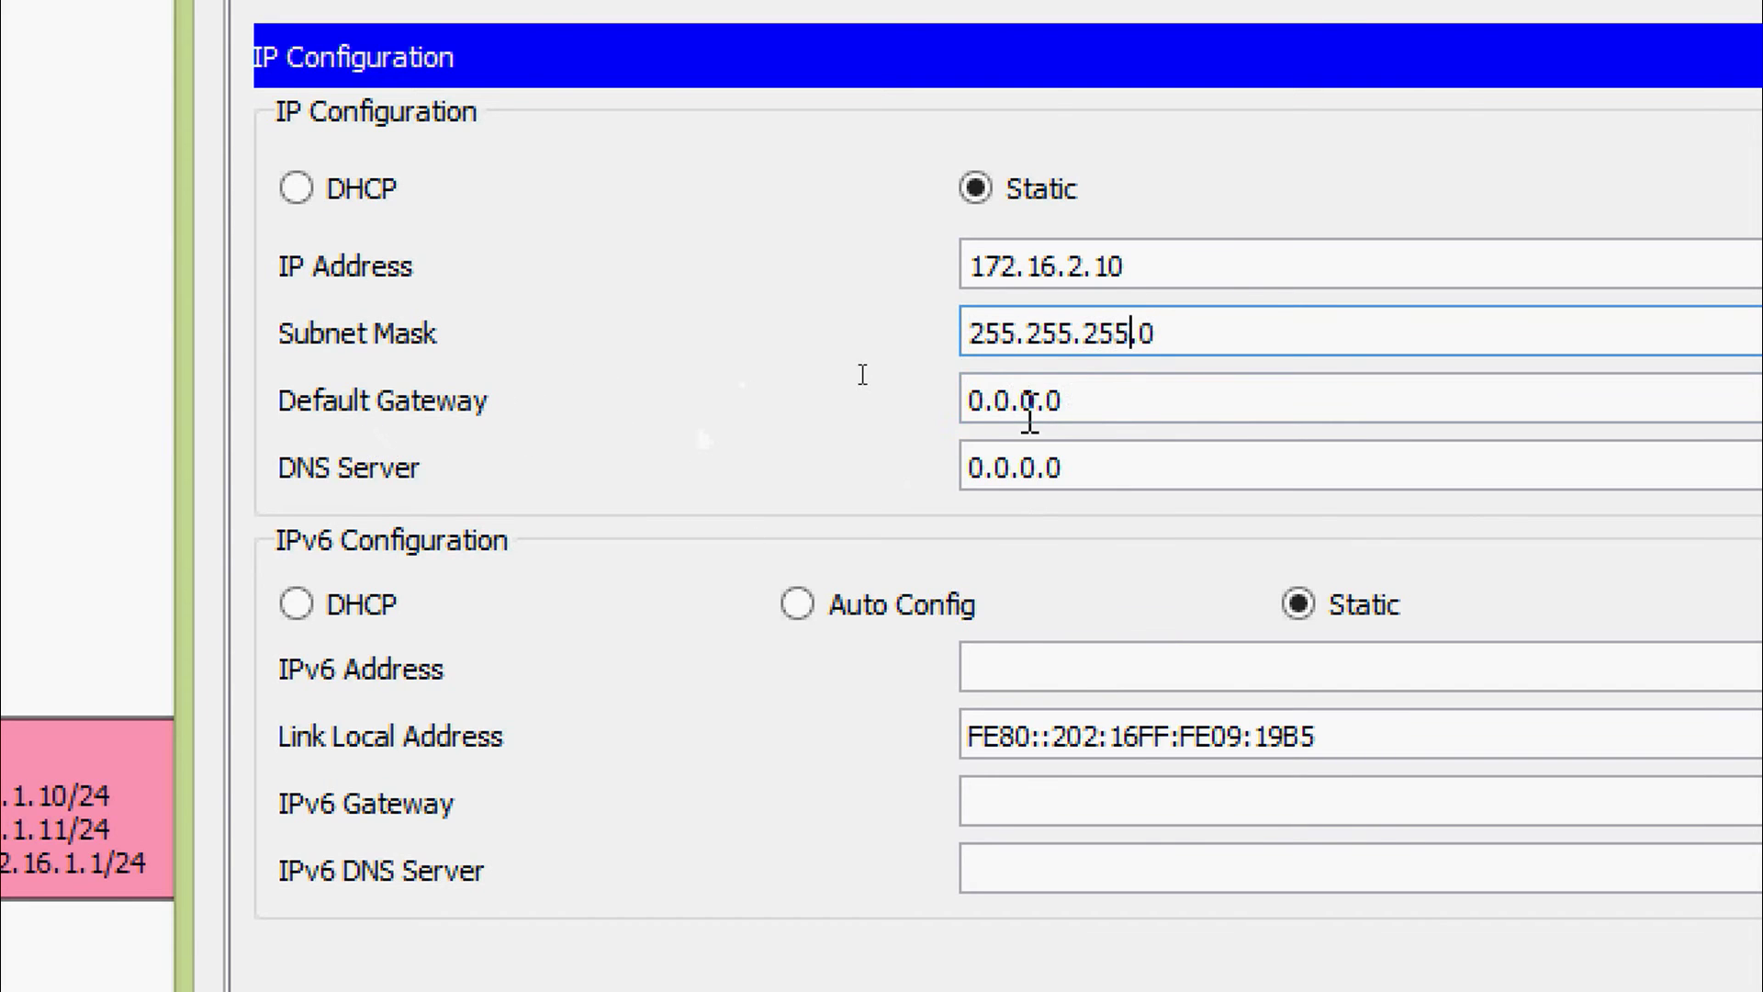
# Set PC2's default gateway to 172.16.2.1 and close its configuration window
pyautogui.click(1133, 417)
pyautogui.moveTo(1133, 418); pyautogui.dragTo(873, 433)
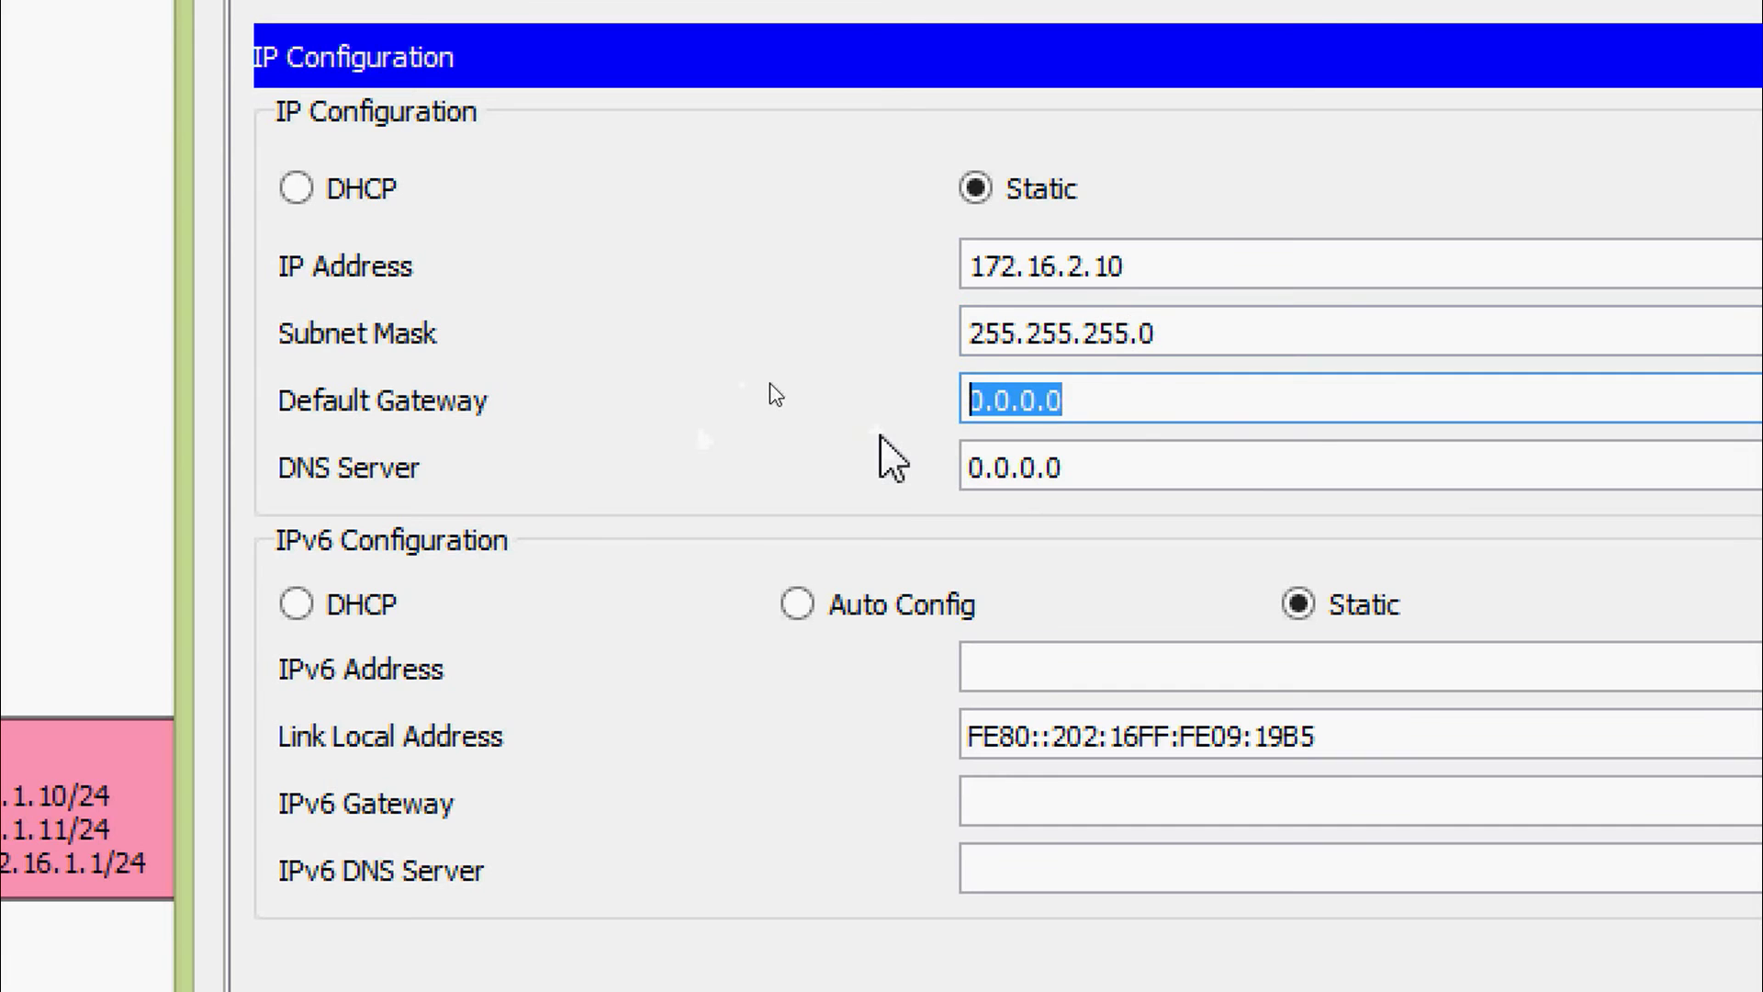
pyautogui.write('172.16.')
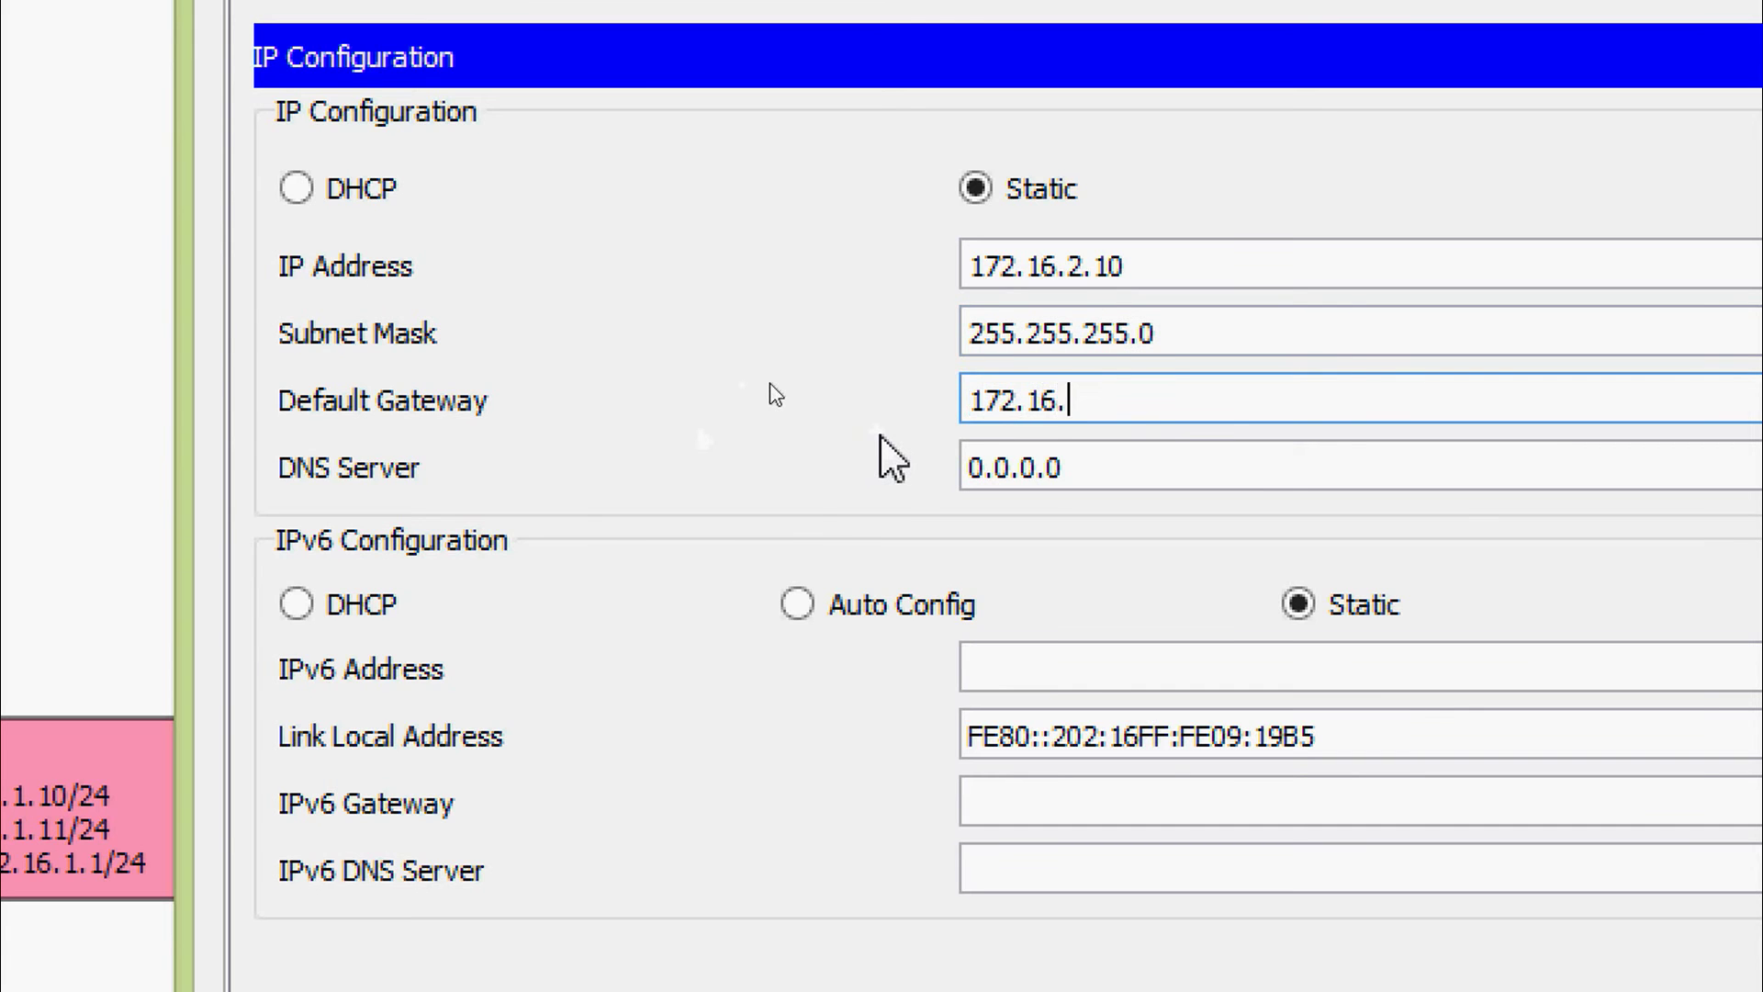
pyautogui.write('2.1')
pyautogui.press('Tab')
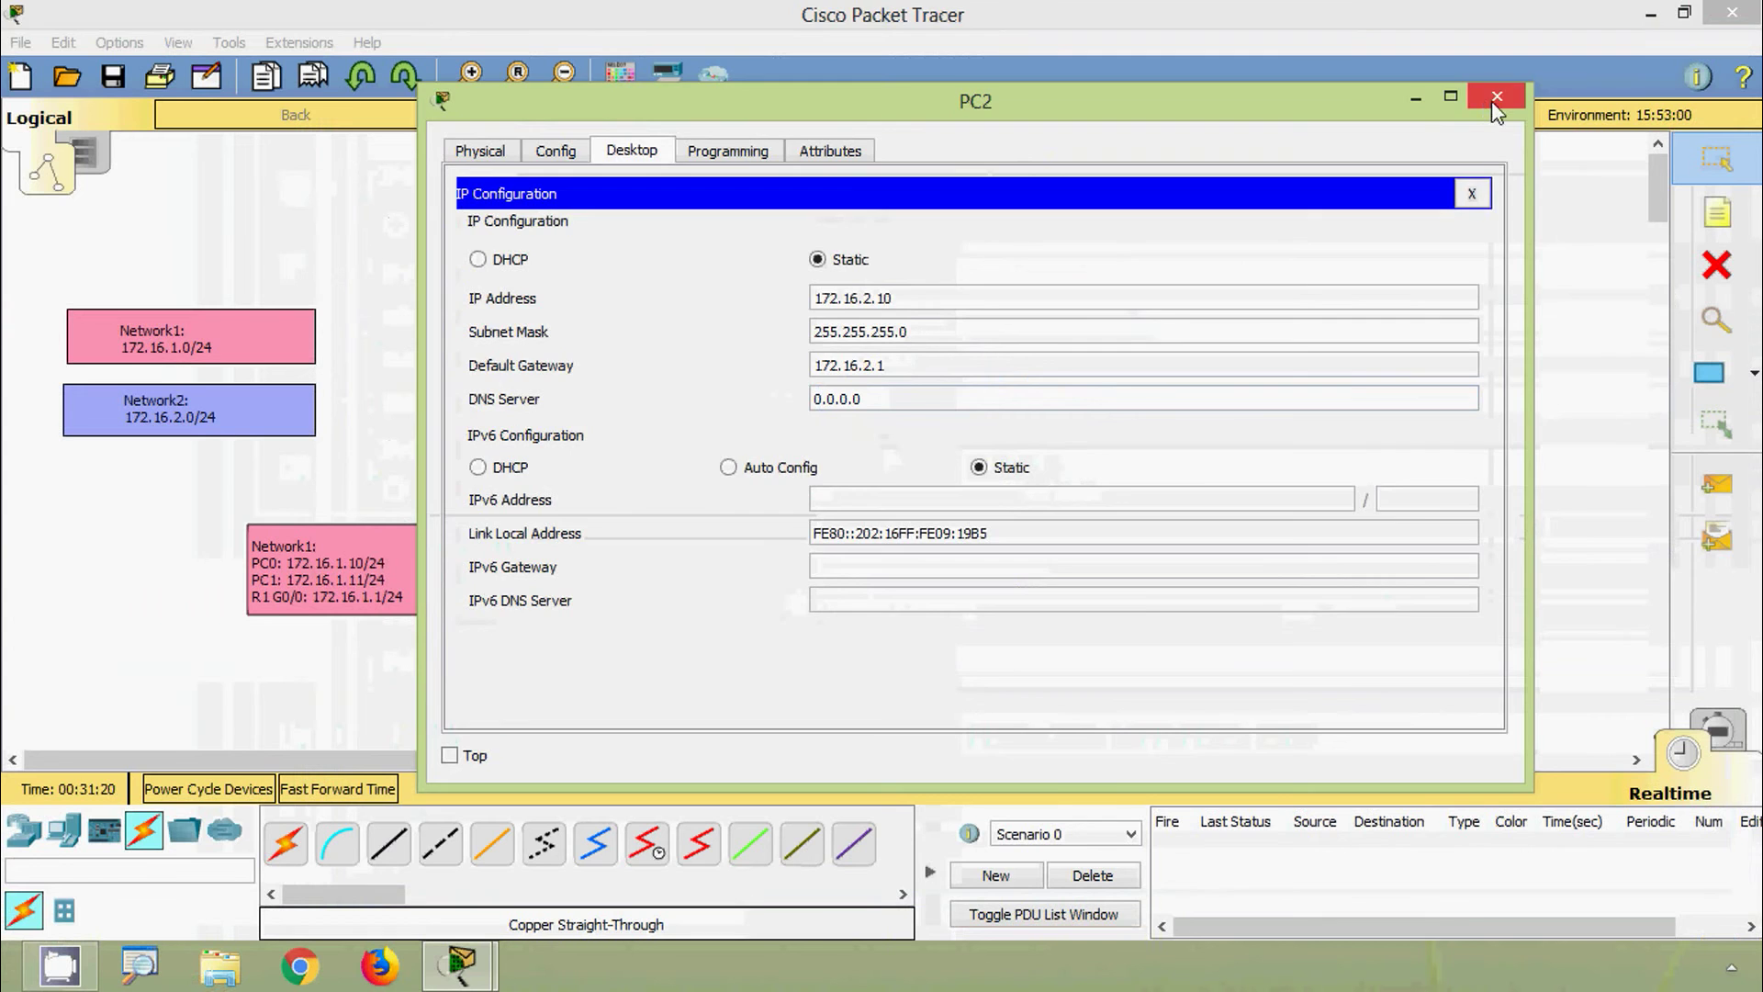
pyautogui.click(1495, 101)
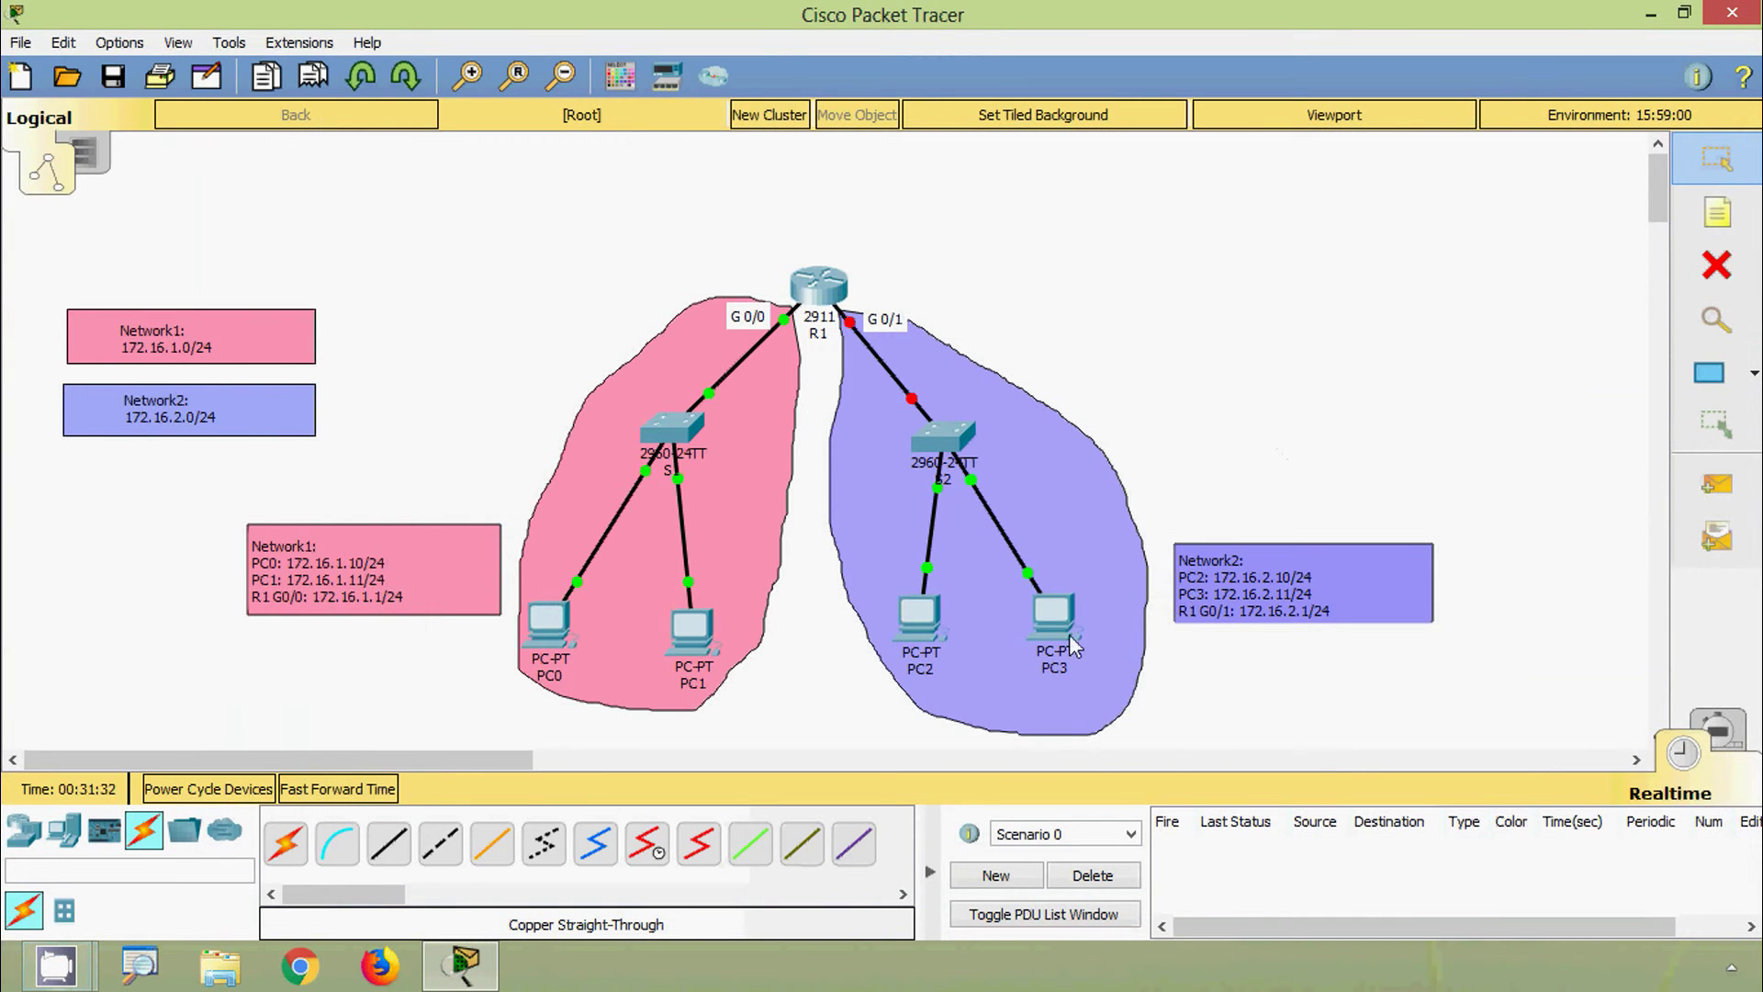
# Give PC3 the static IP address 172.16.2.11 with subnet mask 255.255.255.0
pyautogui.click(1053, 615)
pyautogui.click(483, 303)
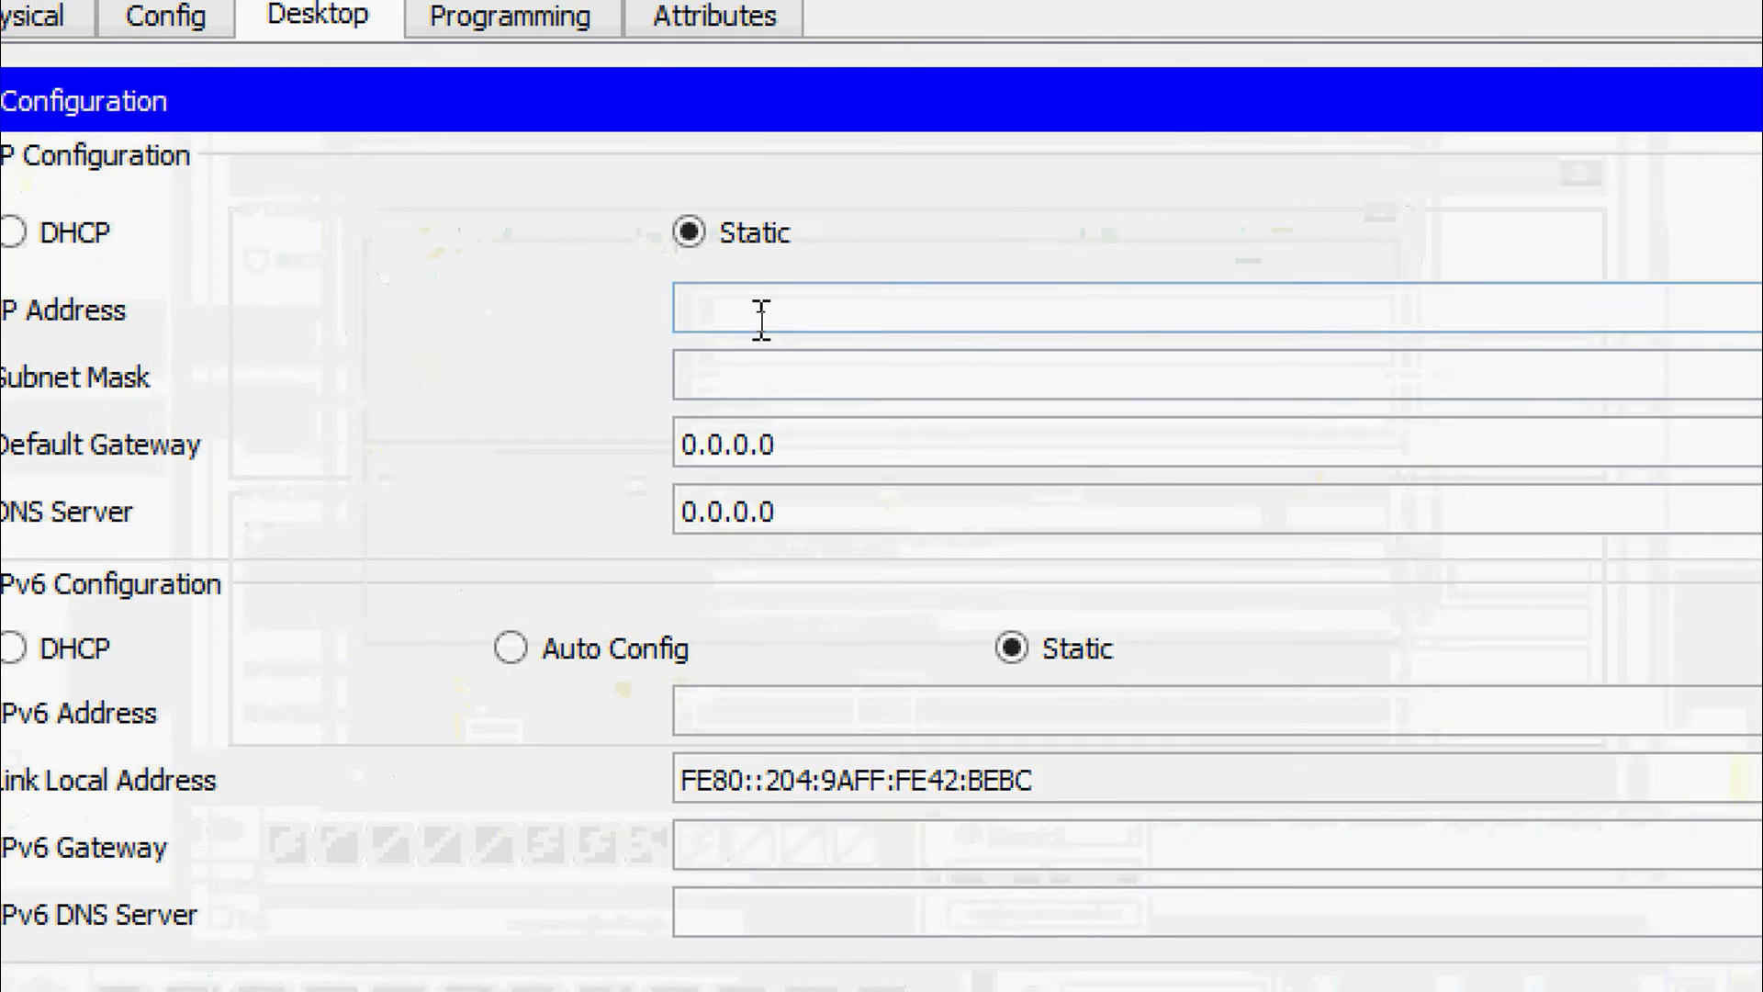
pyautogui.click(759, 317)
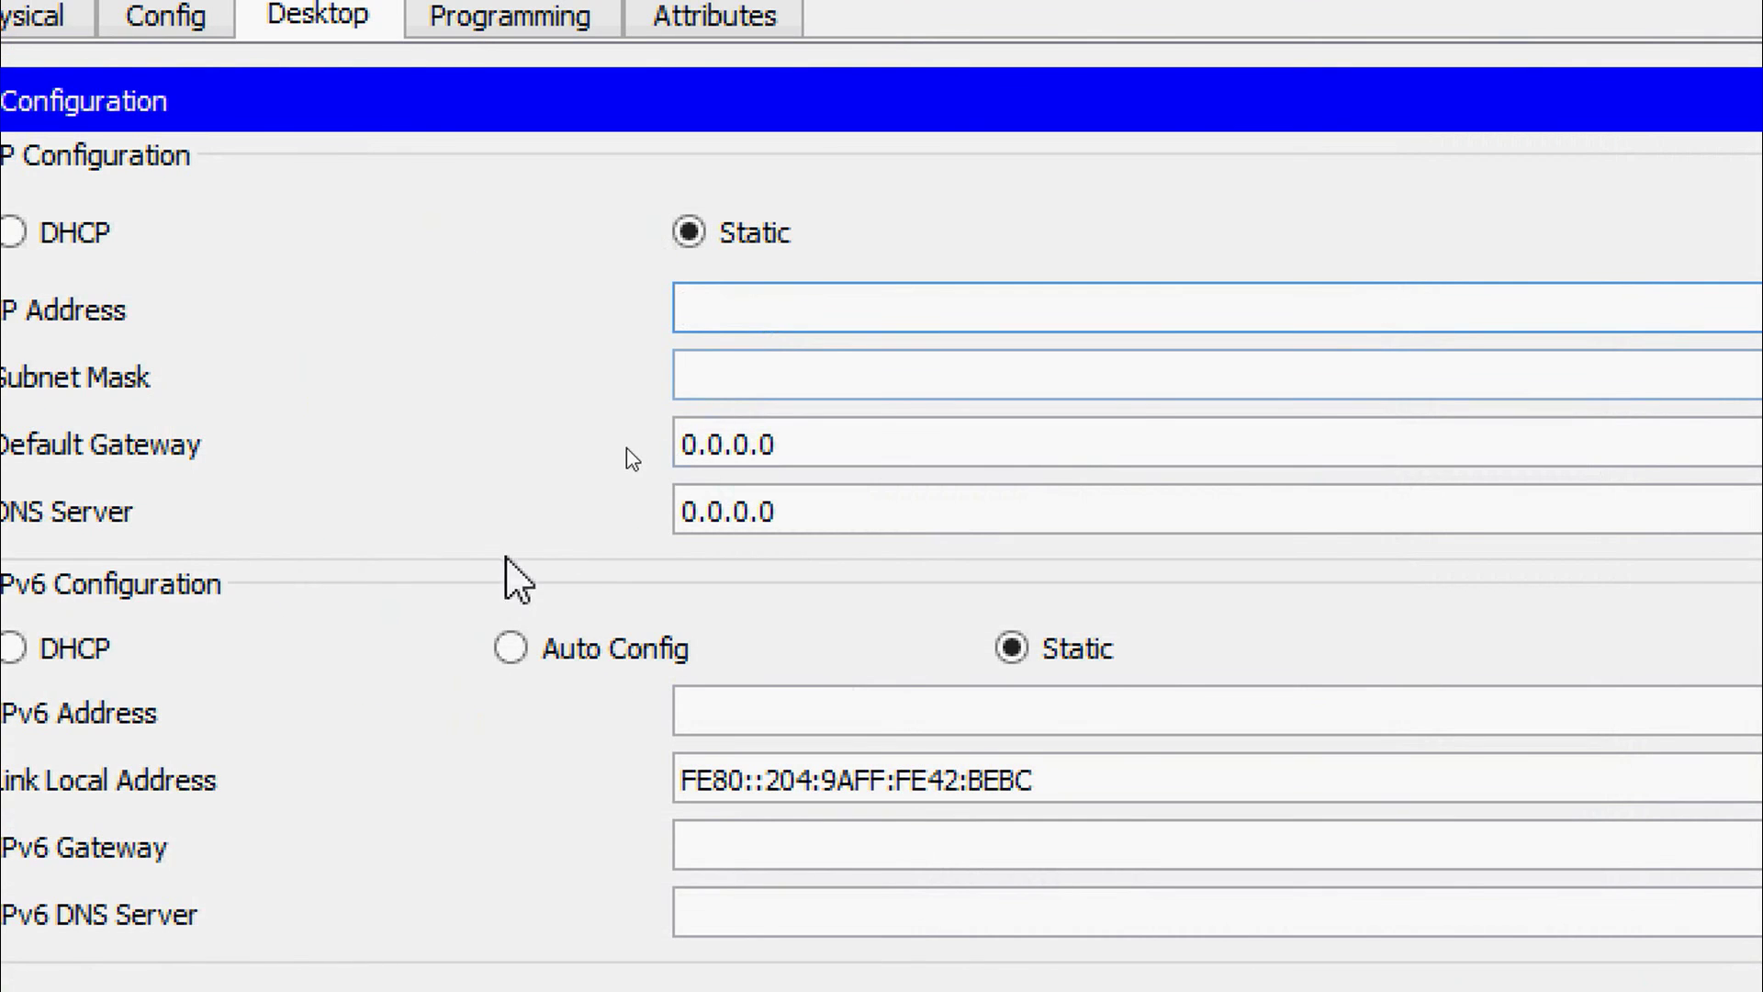
pyautogui.write('172.')
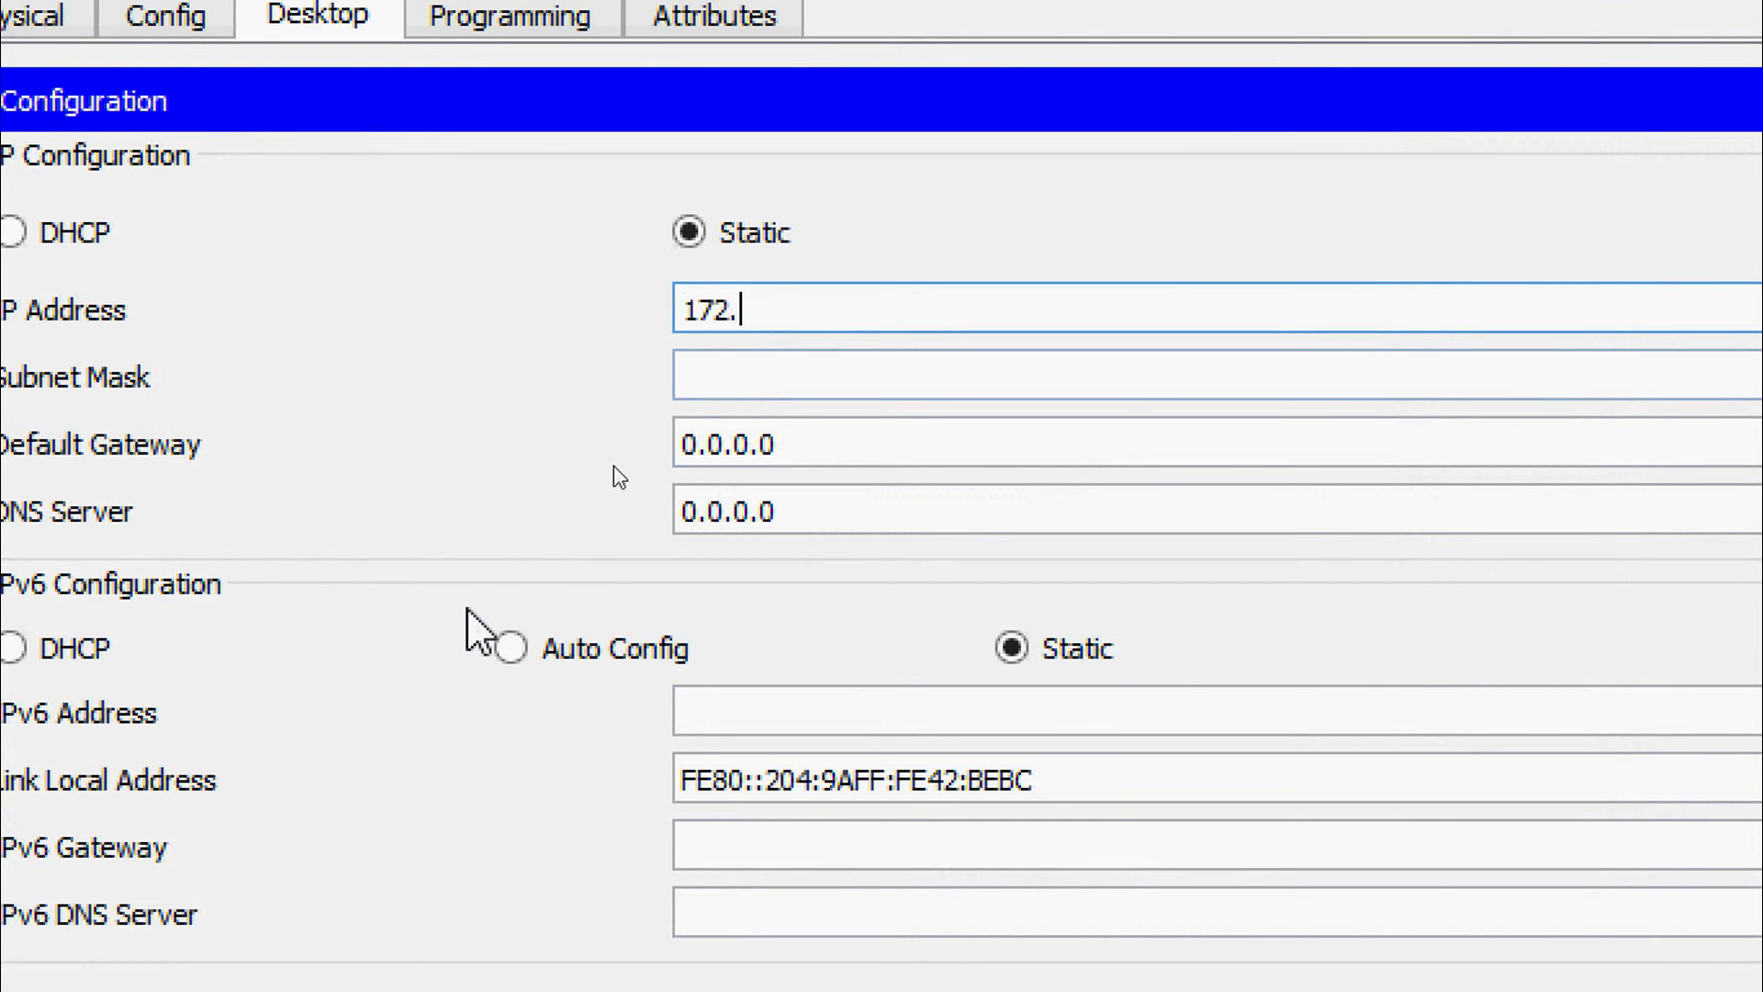
pyautogui.write('16.2.11')
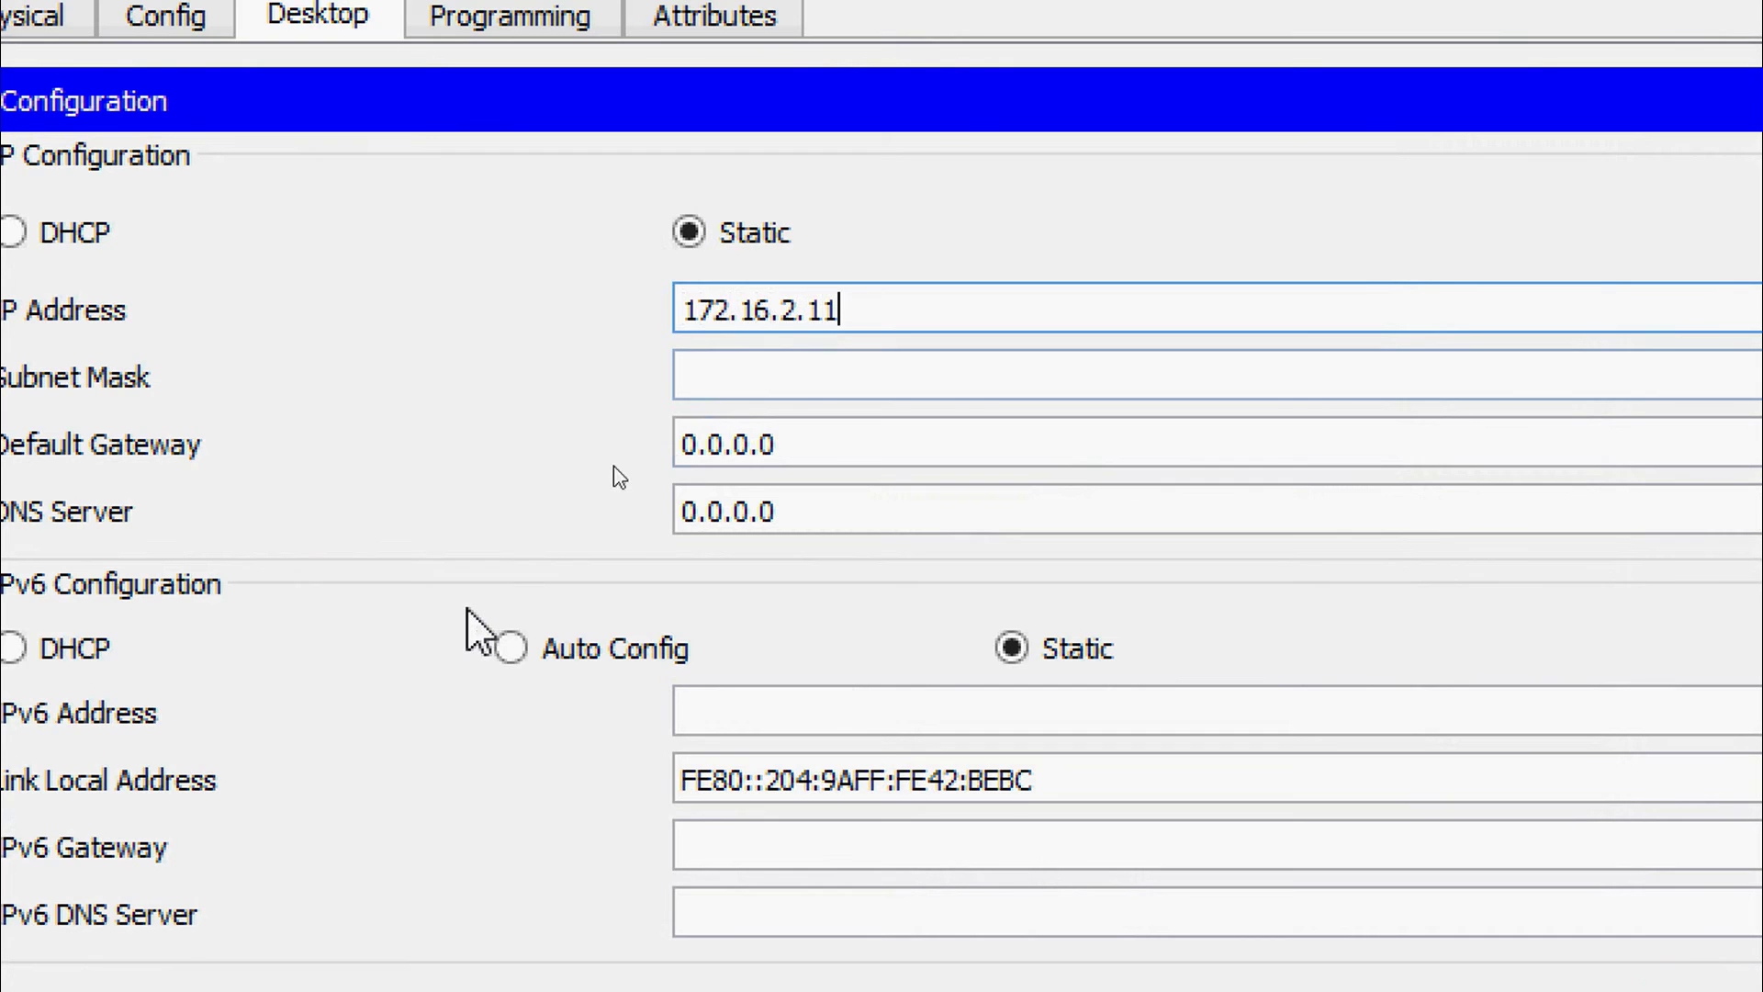
pyautogui.press('Tab')
pyautogui.press('Tab')
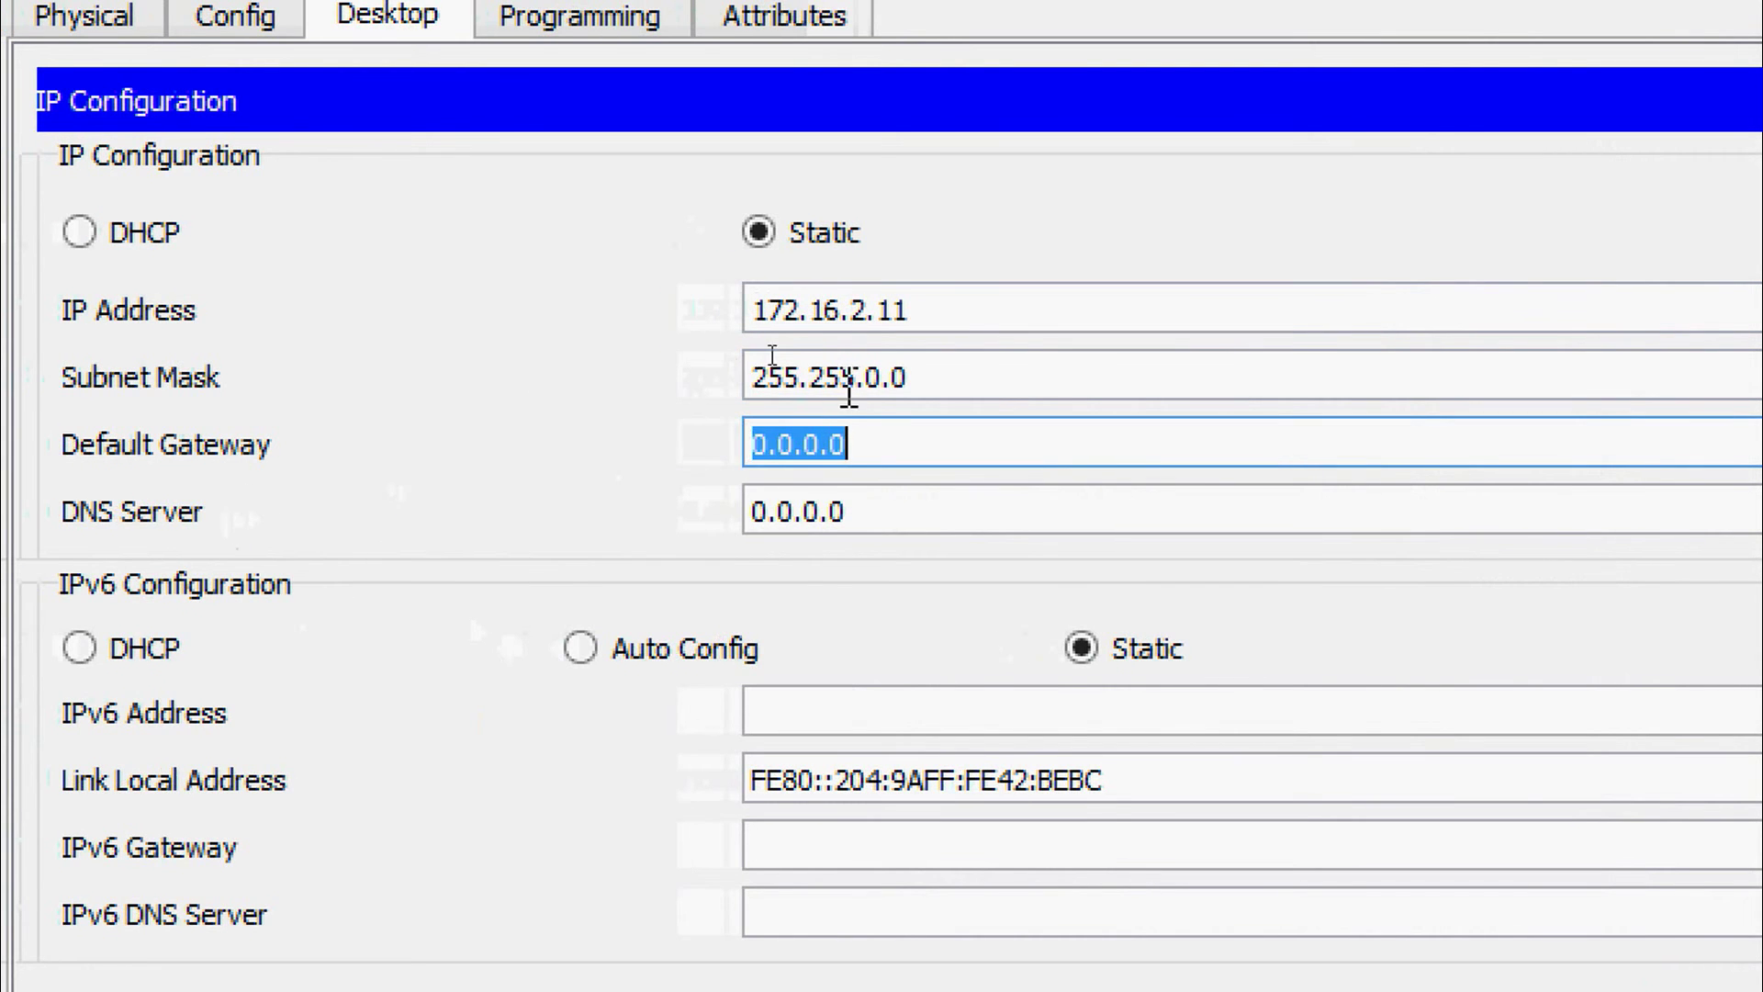
pyautogui.click(887, 379)
pyautogui.press('BackSpace')
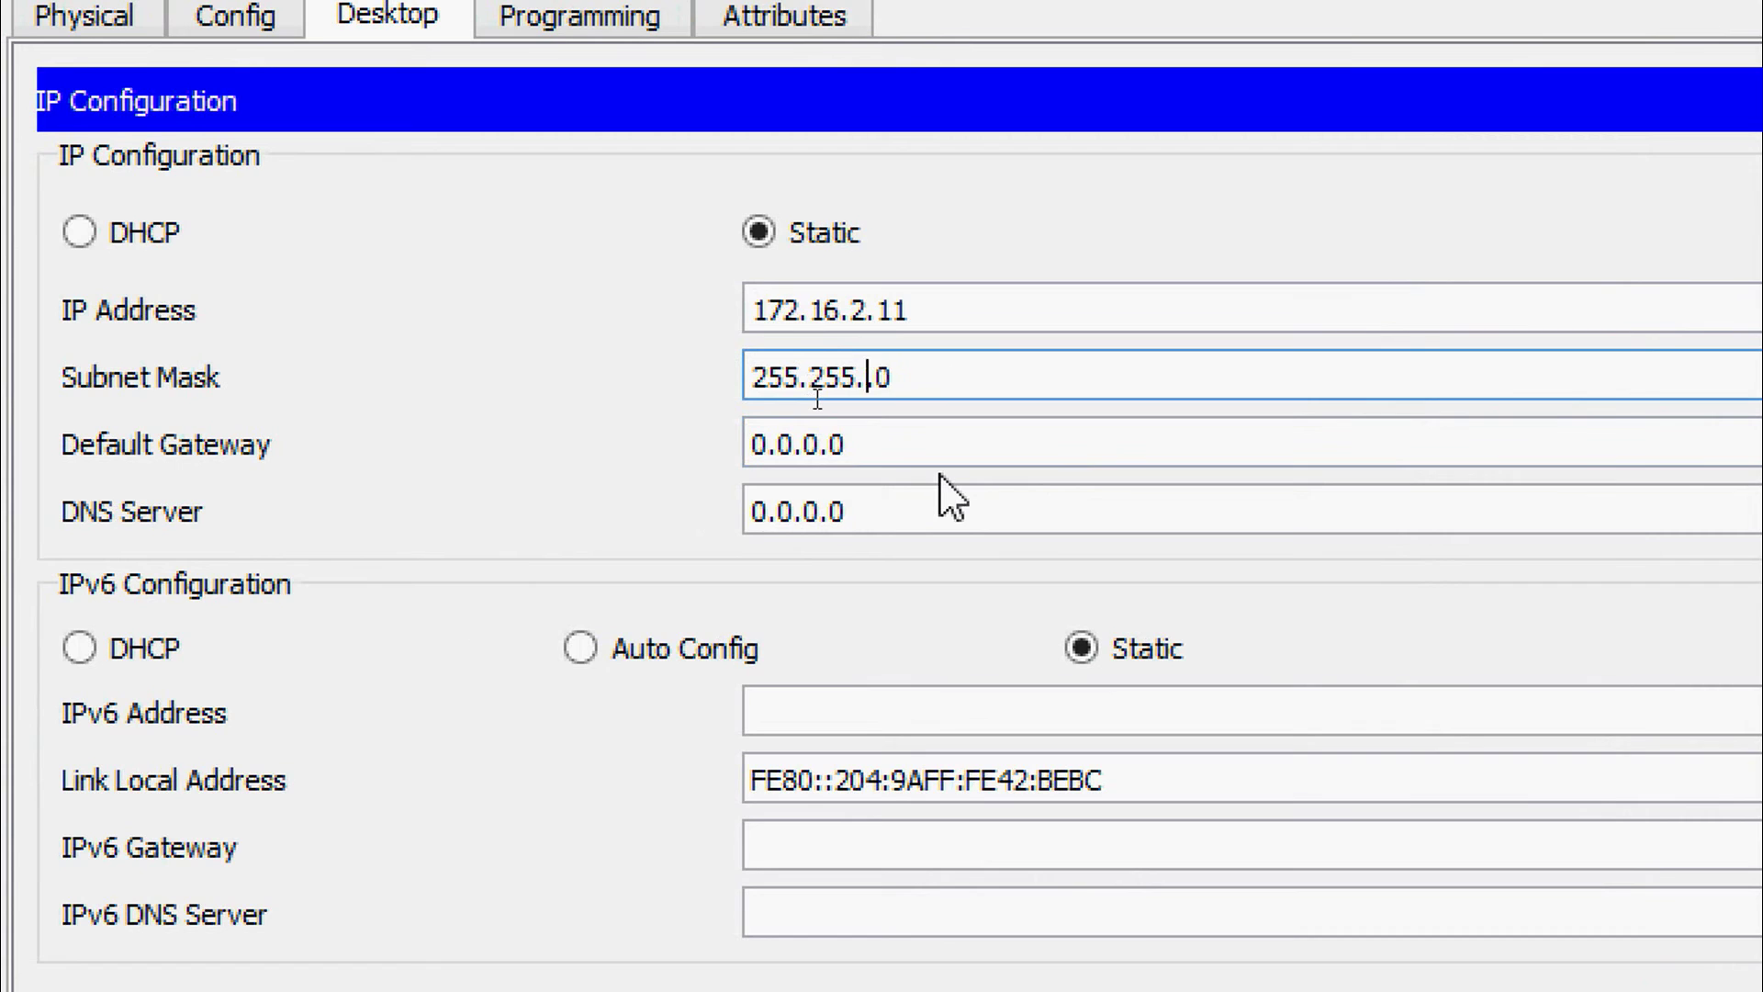
pyautogui.write('255')
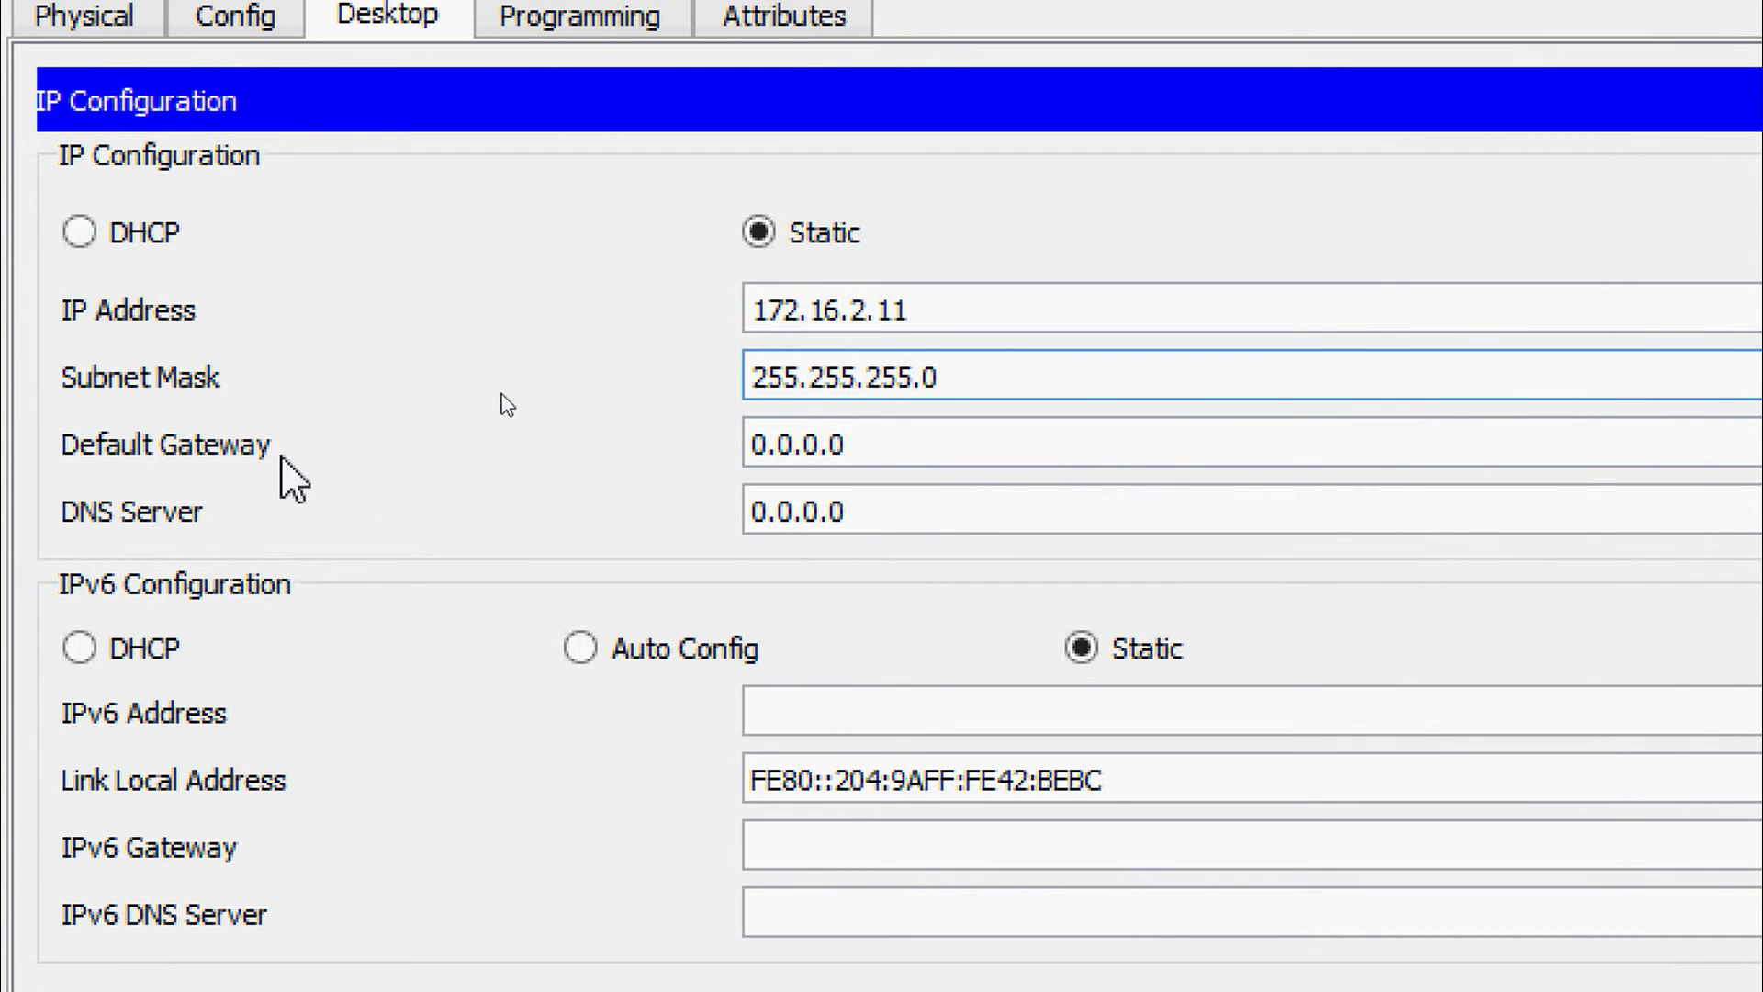
# Set PC3's default gateway to 172.16.2.1 and close its configuration window
pyautogui.press('Tab')
pyautogui.write('17')
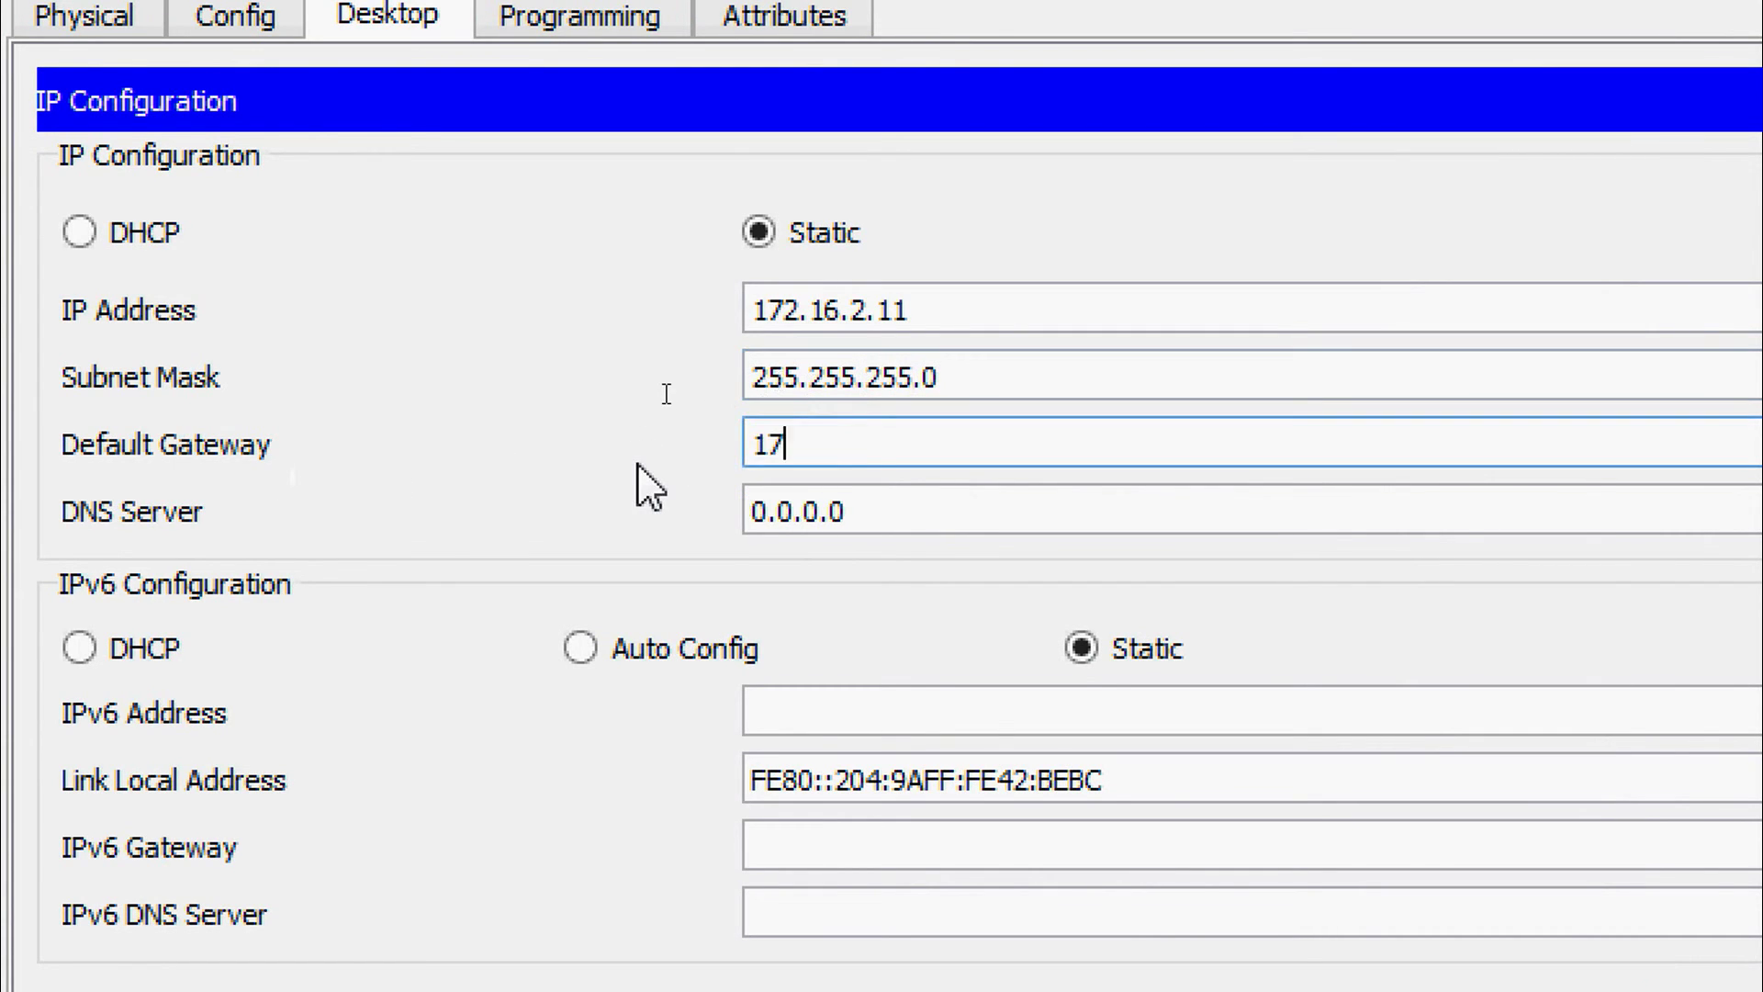
pyautogui.write('2.16.2.1')
pyautogui.click(883, 510)
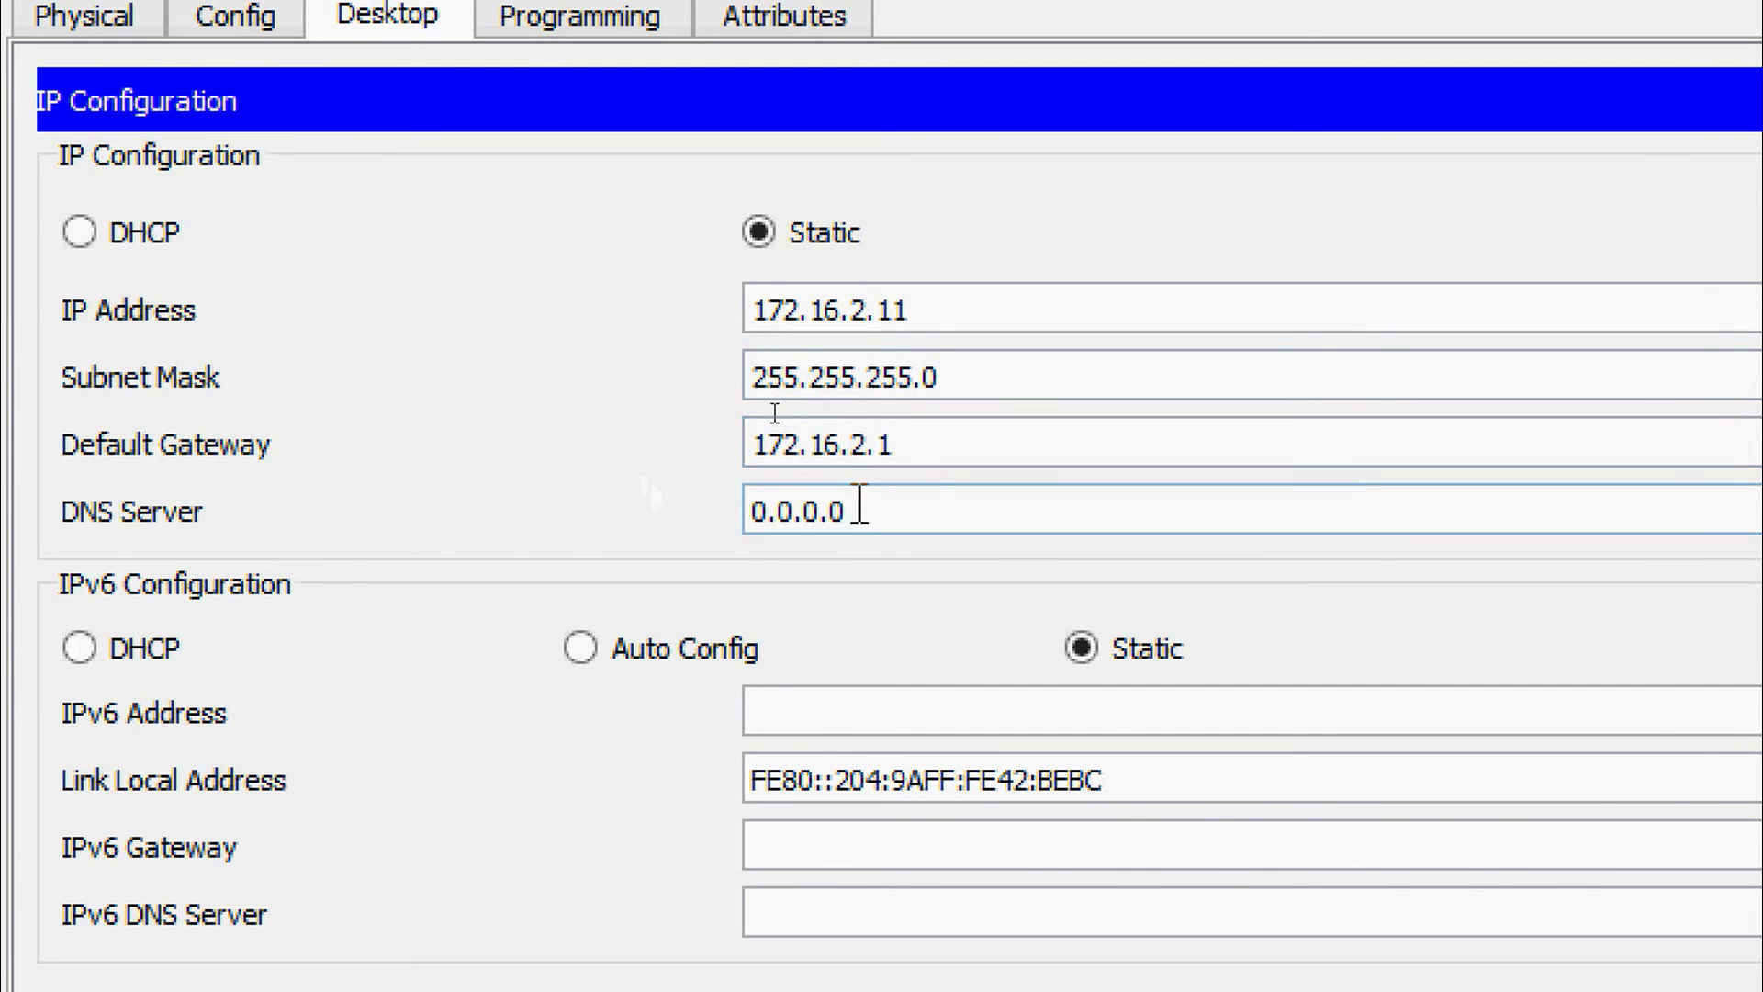
pyautogui.click(1392, 123)
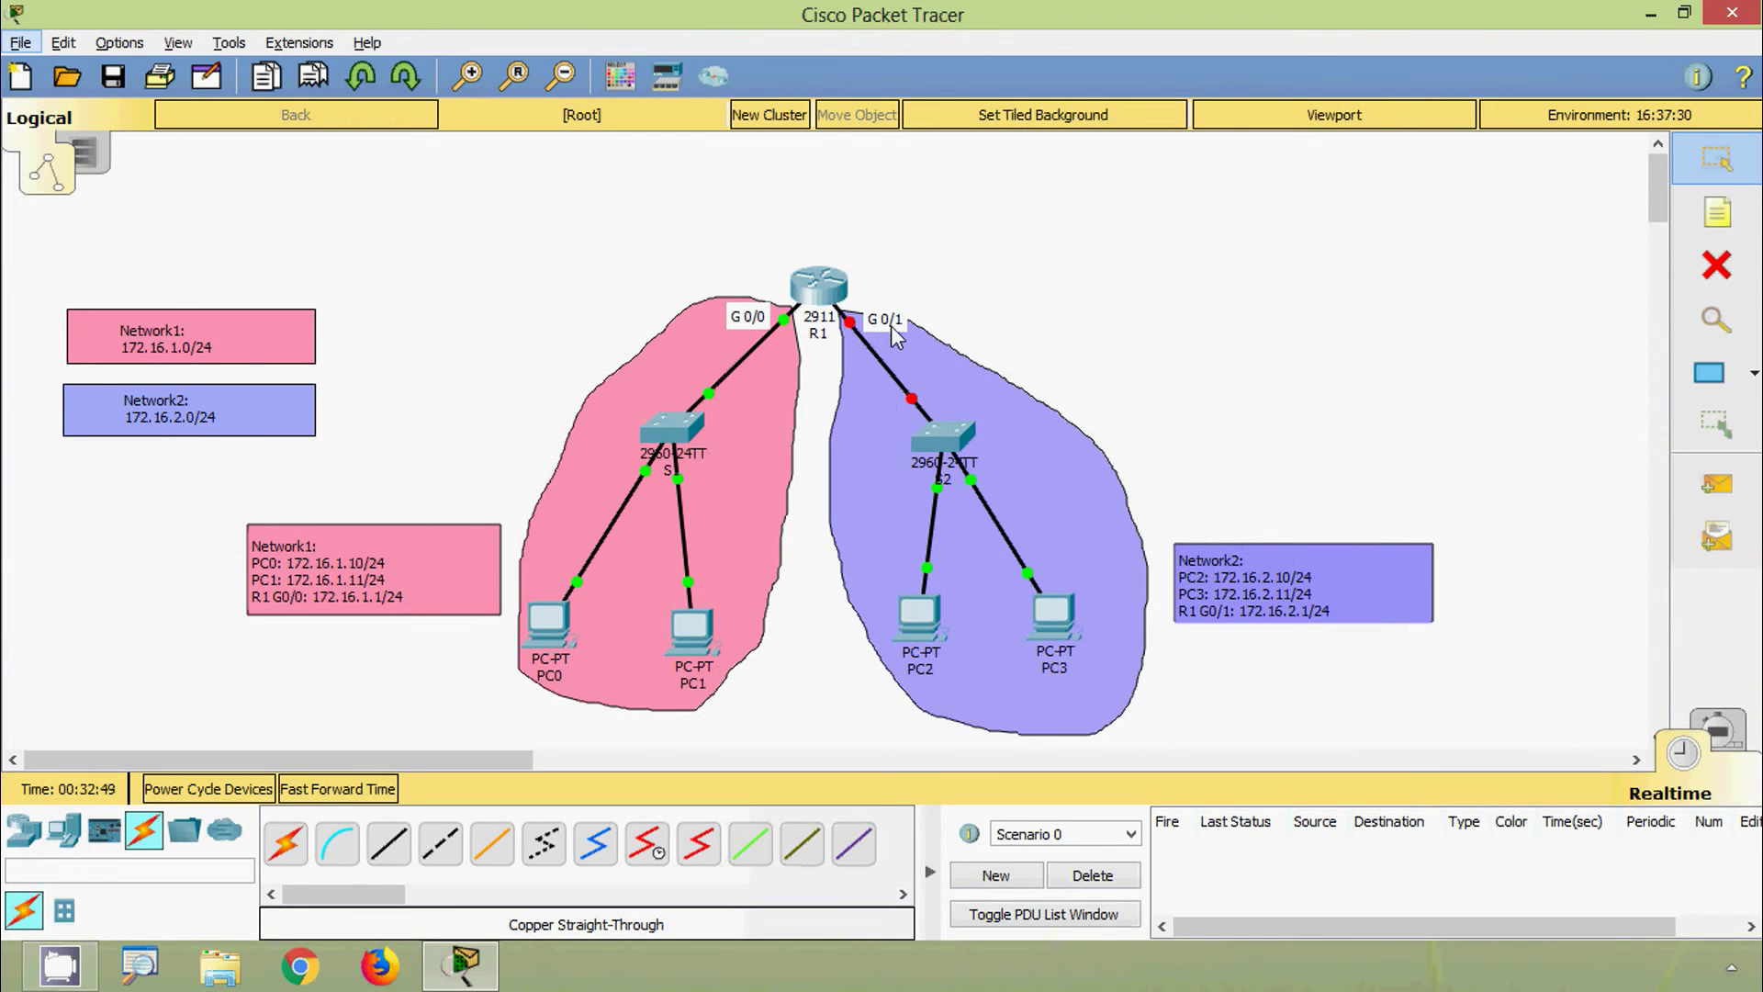
# Open router R1's command line and enter privileged EXEC mode with enable
pyautogui.click(827, 298)
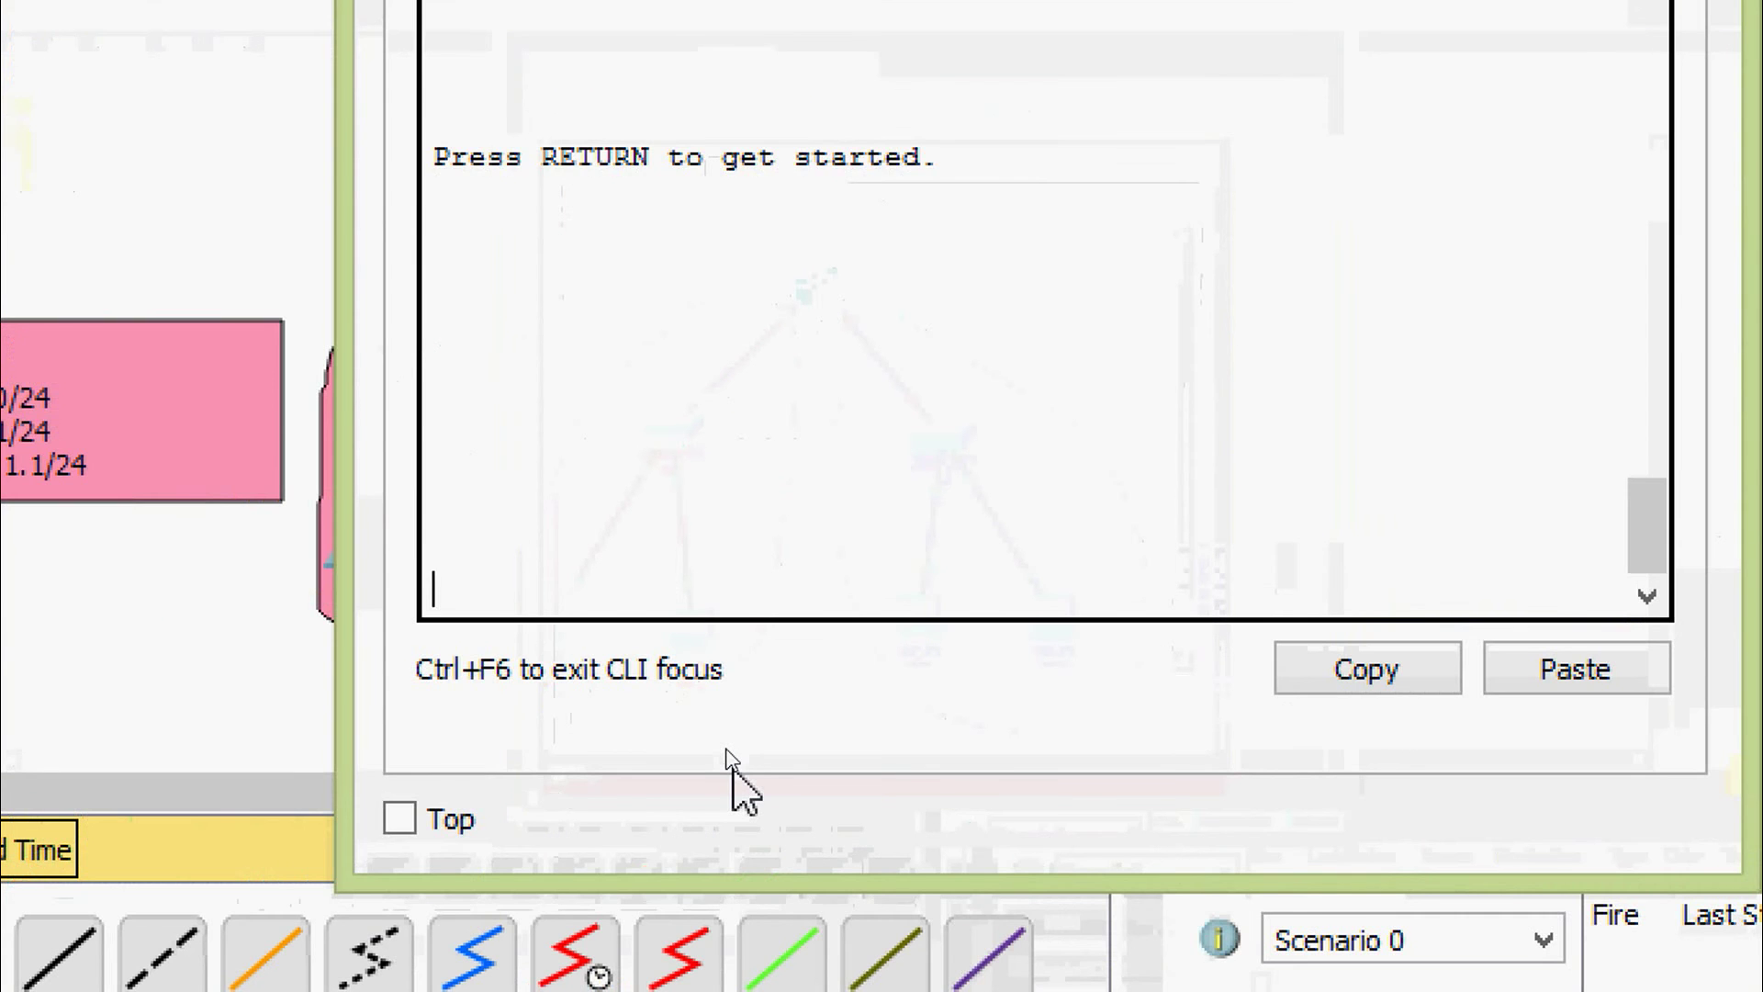
pyautogui.press('Return')
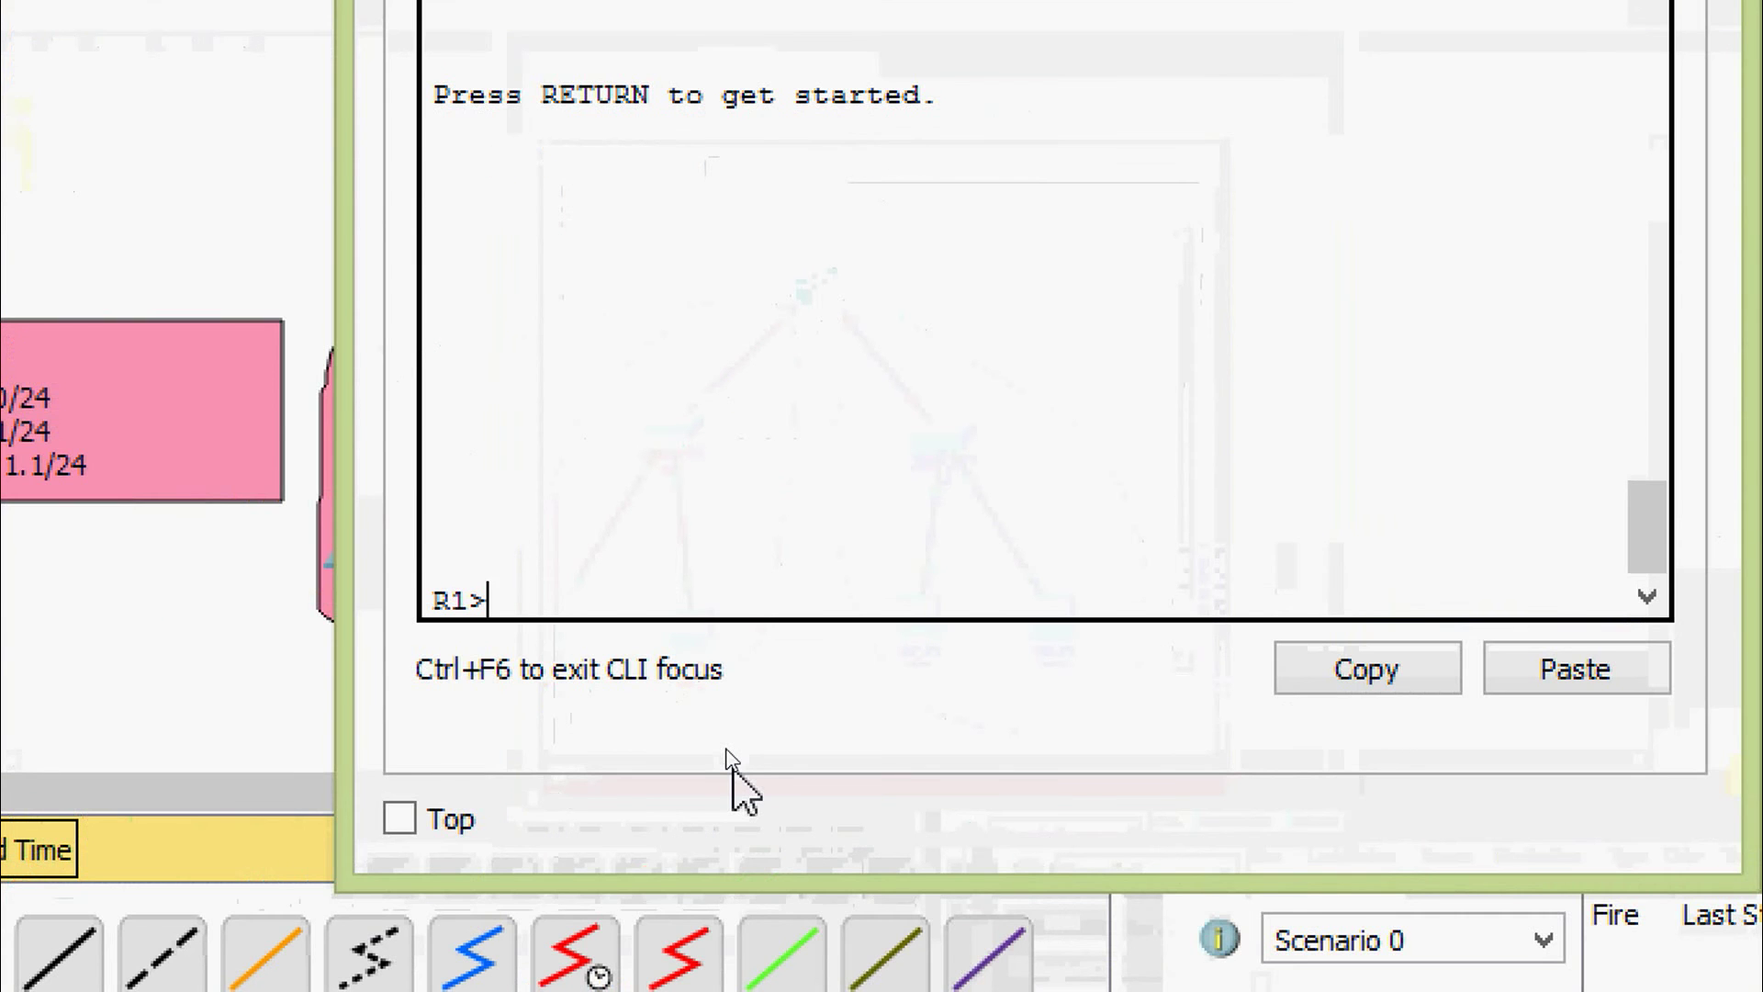
pyautogui.write('ena')
pyautogui.press('Tab')
pyautogui.press('Return')
pyautogui.write('conf')
pyautogui.press('Tab')
pyautogui.write('t')
pyautogui.press('Tab')
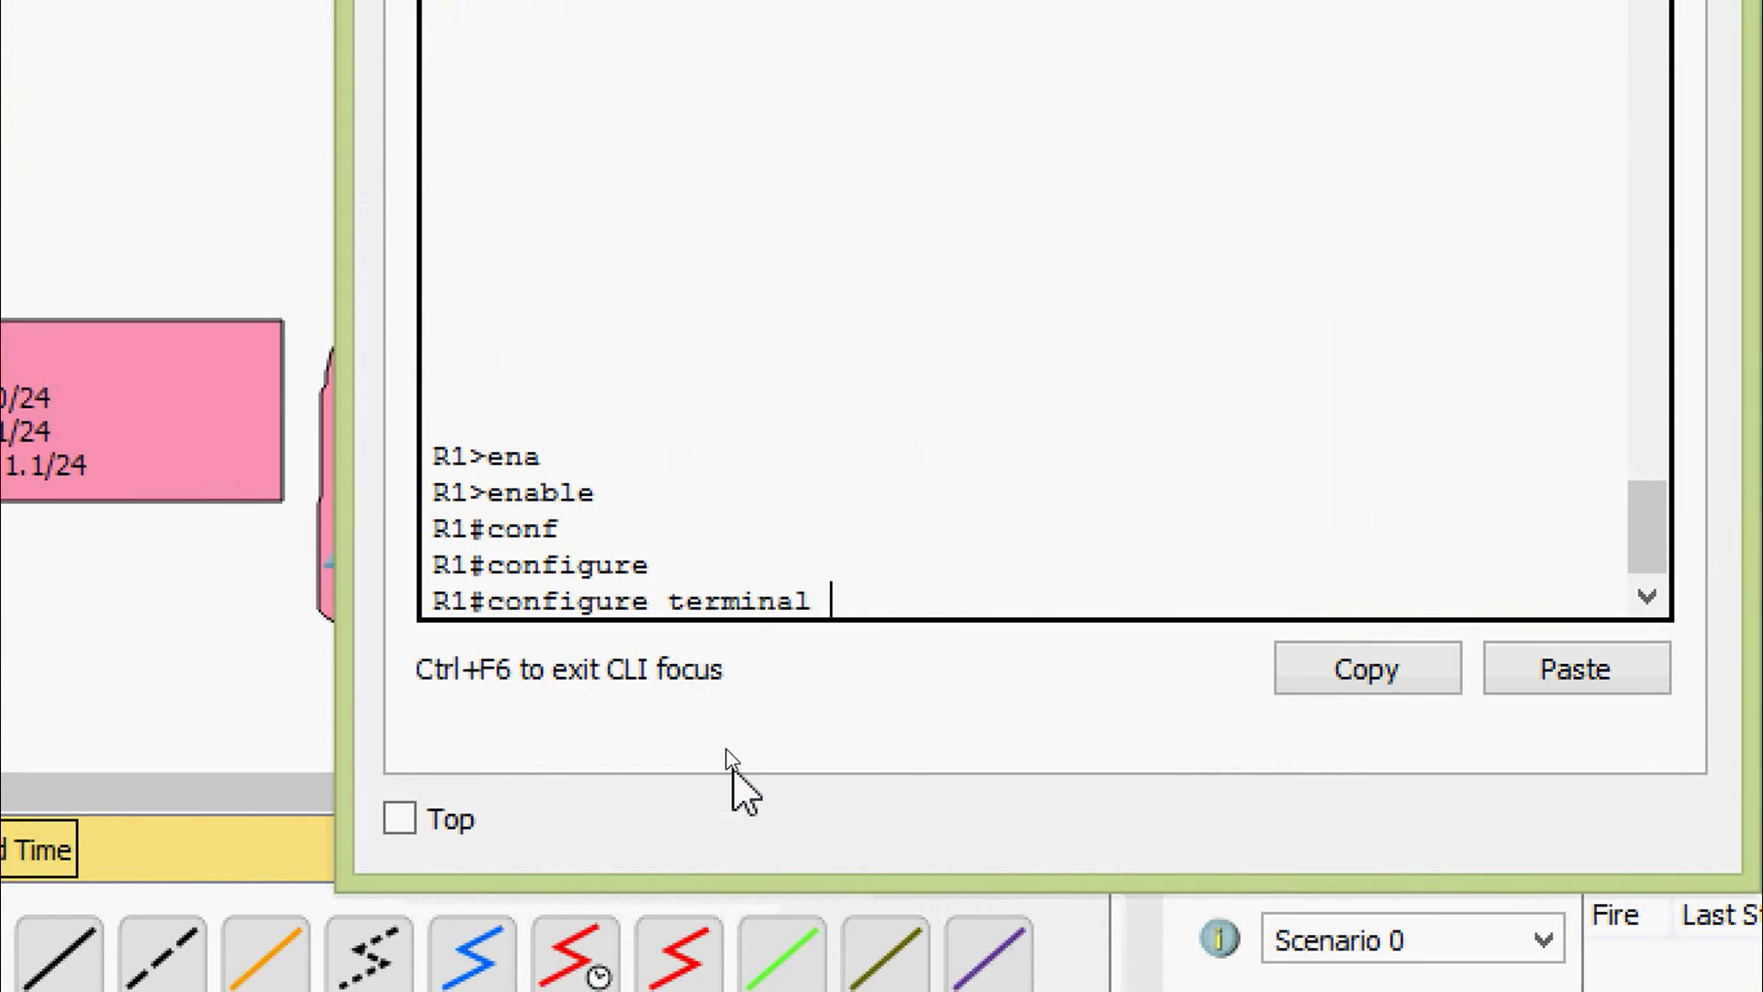
pyautogui.press('Return')
pyautogui.hotkey('ctrl', 'z')
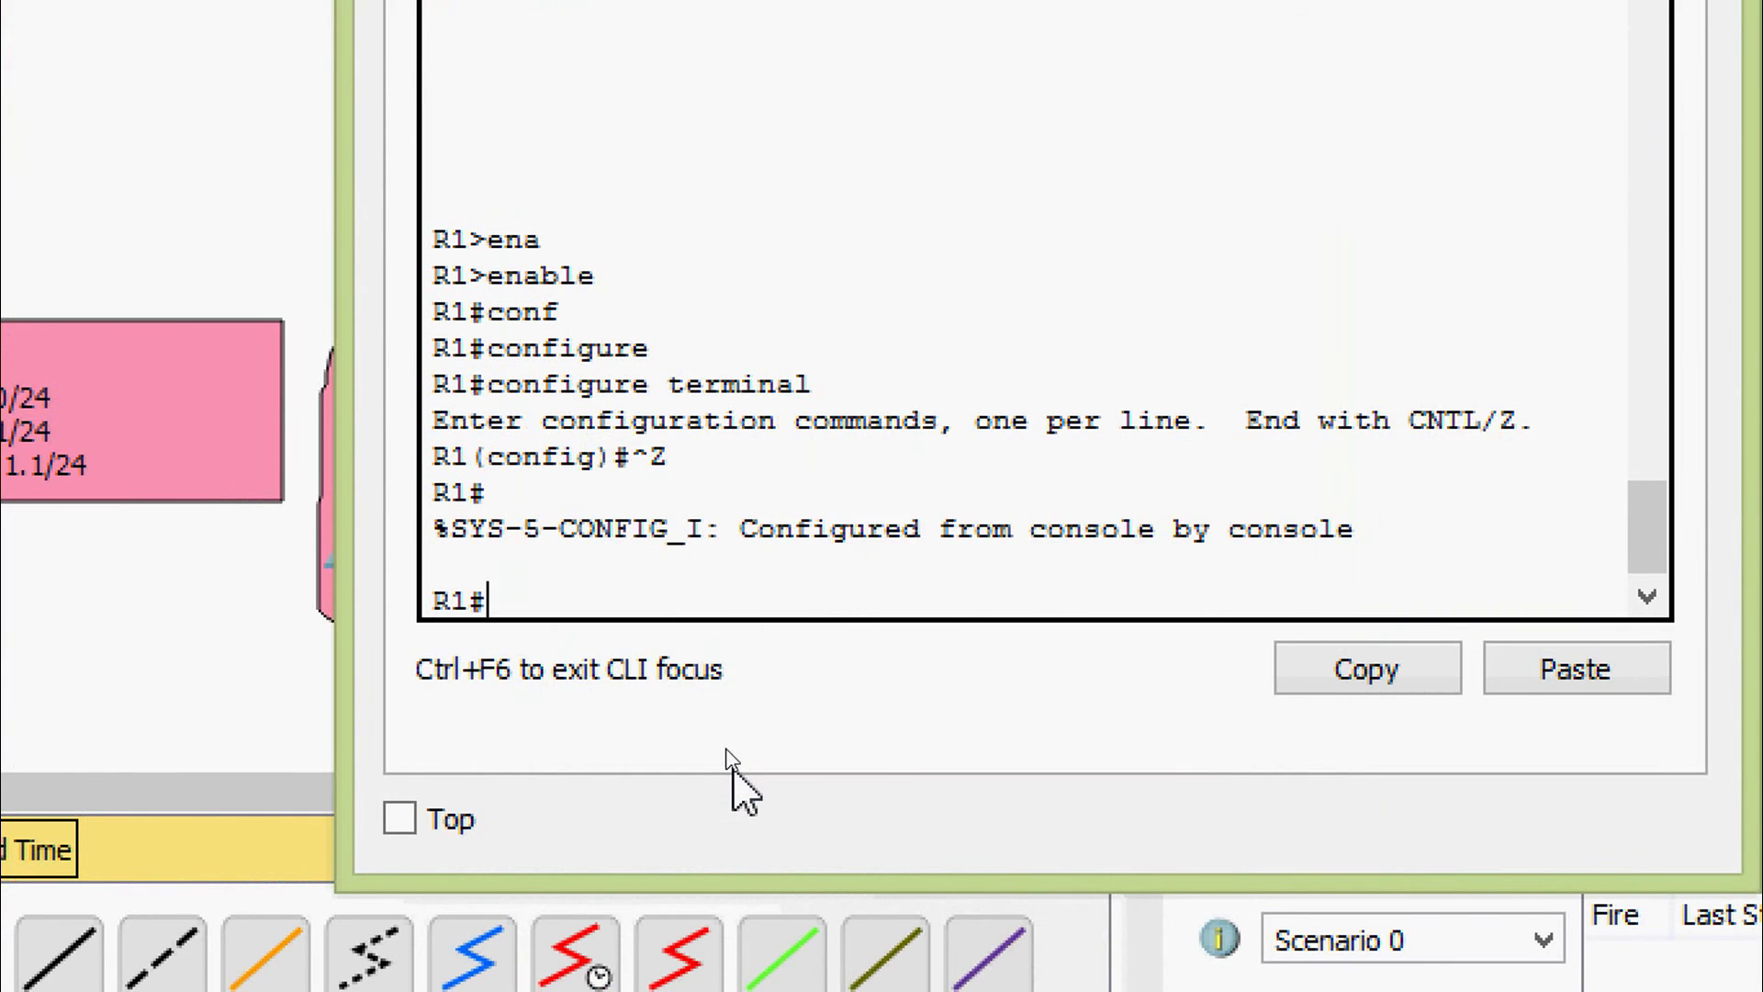
# Run show ip interface brief on R1, widen its window, and examine GigabitEthernet0/1's address and status
pyautogui.write('sh')
pyautogui.press('Tab')
pyautogui.write('i')
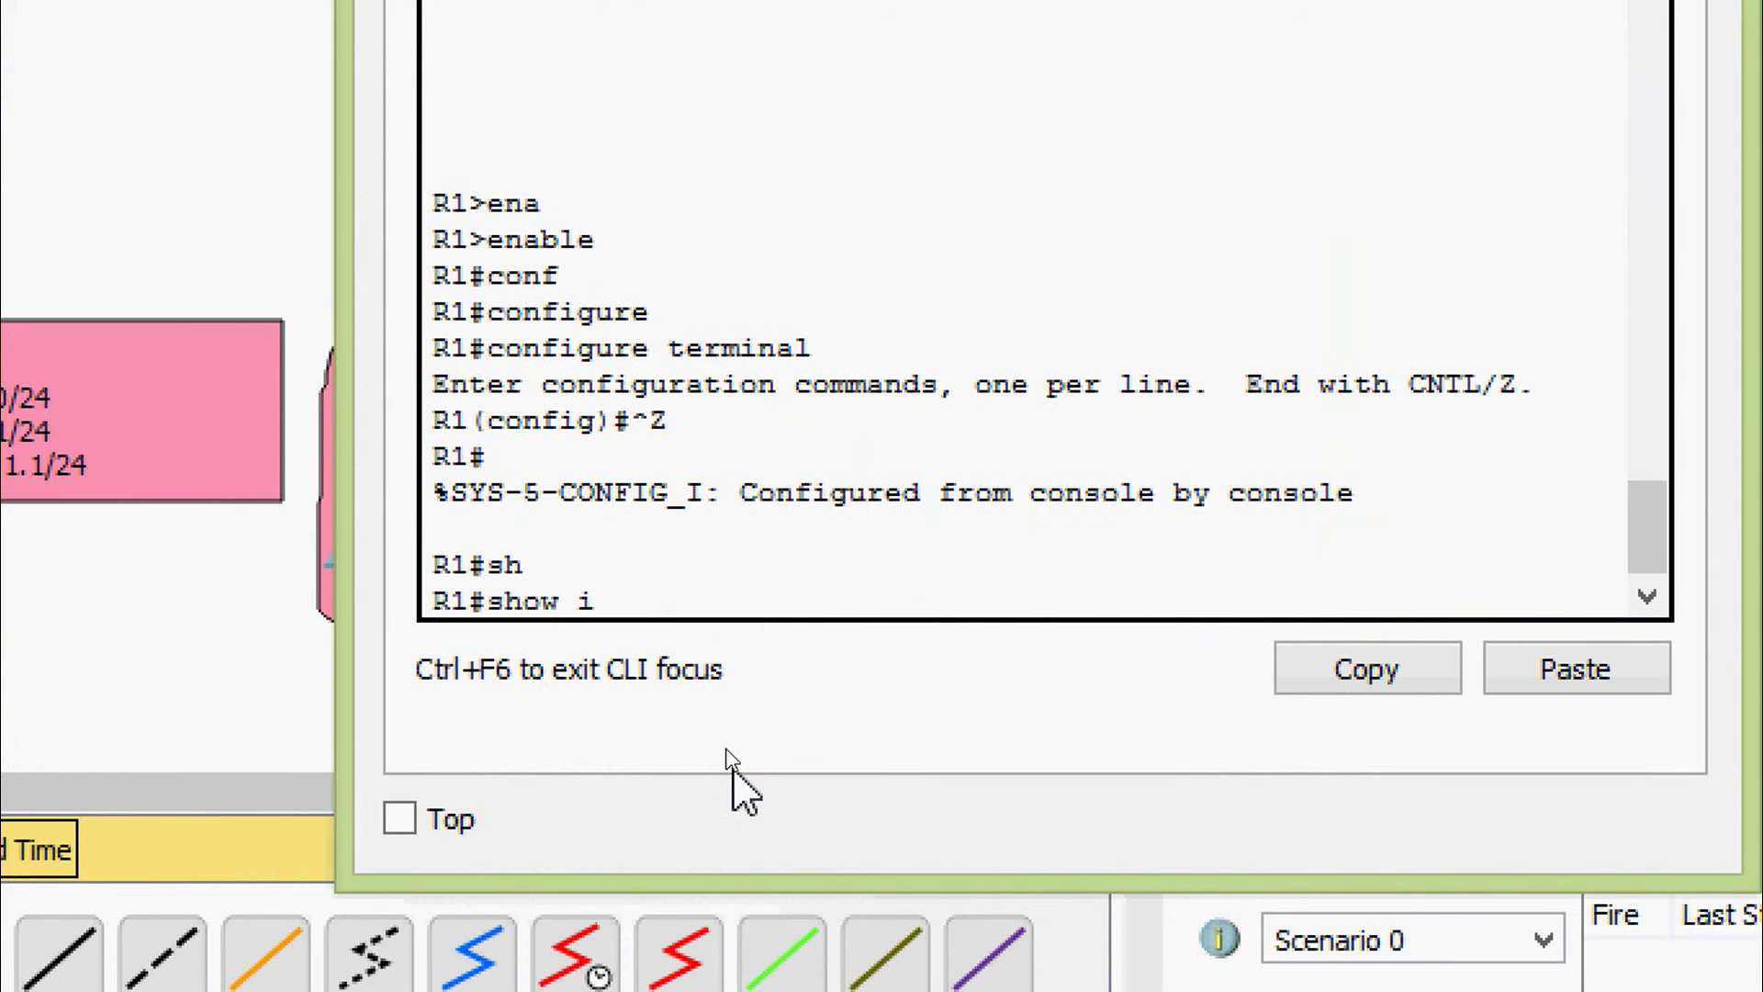
pyautogui.write('p inter')
pyautogui.press('Tab')
pyautogui.write('b')
pyautogui.press('Tab')
pyautogui.press('Return')
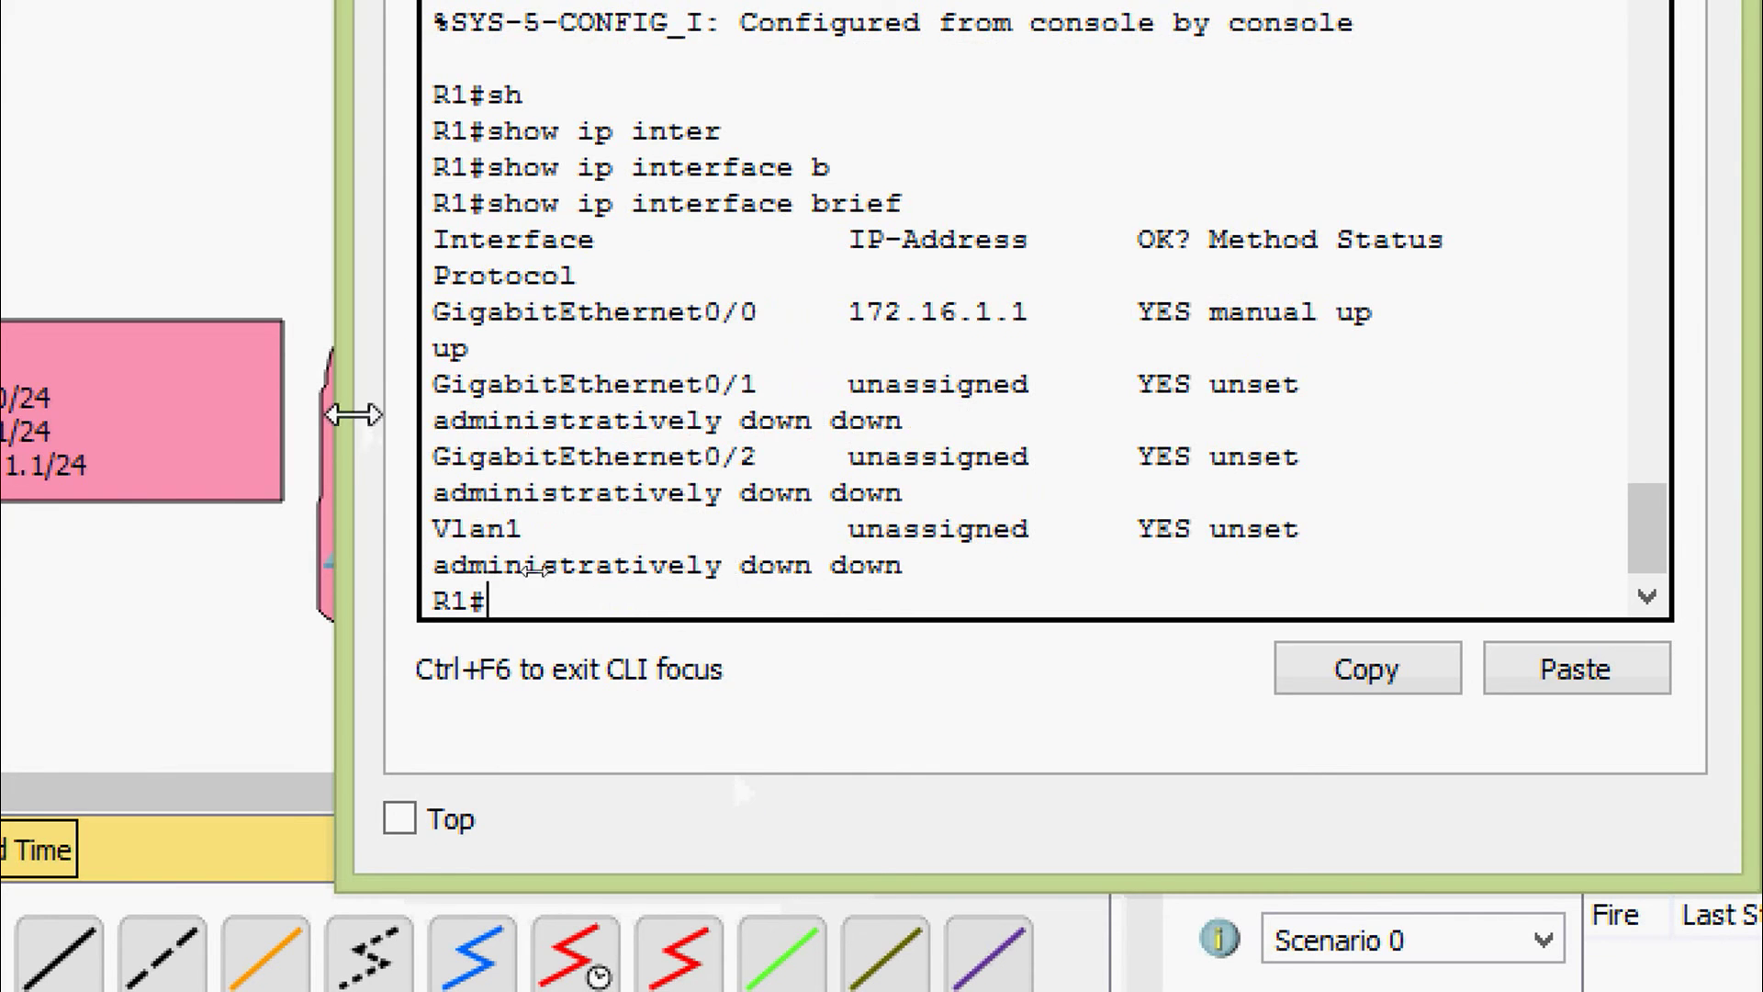
pyautogui.moveTo(337, 418); pyautogui.dragTo(80, 419)
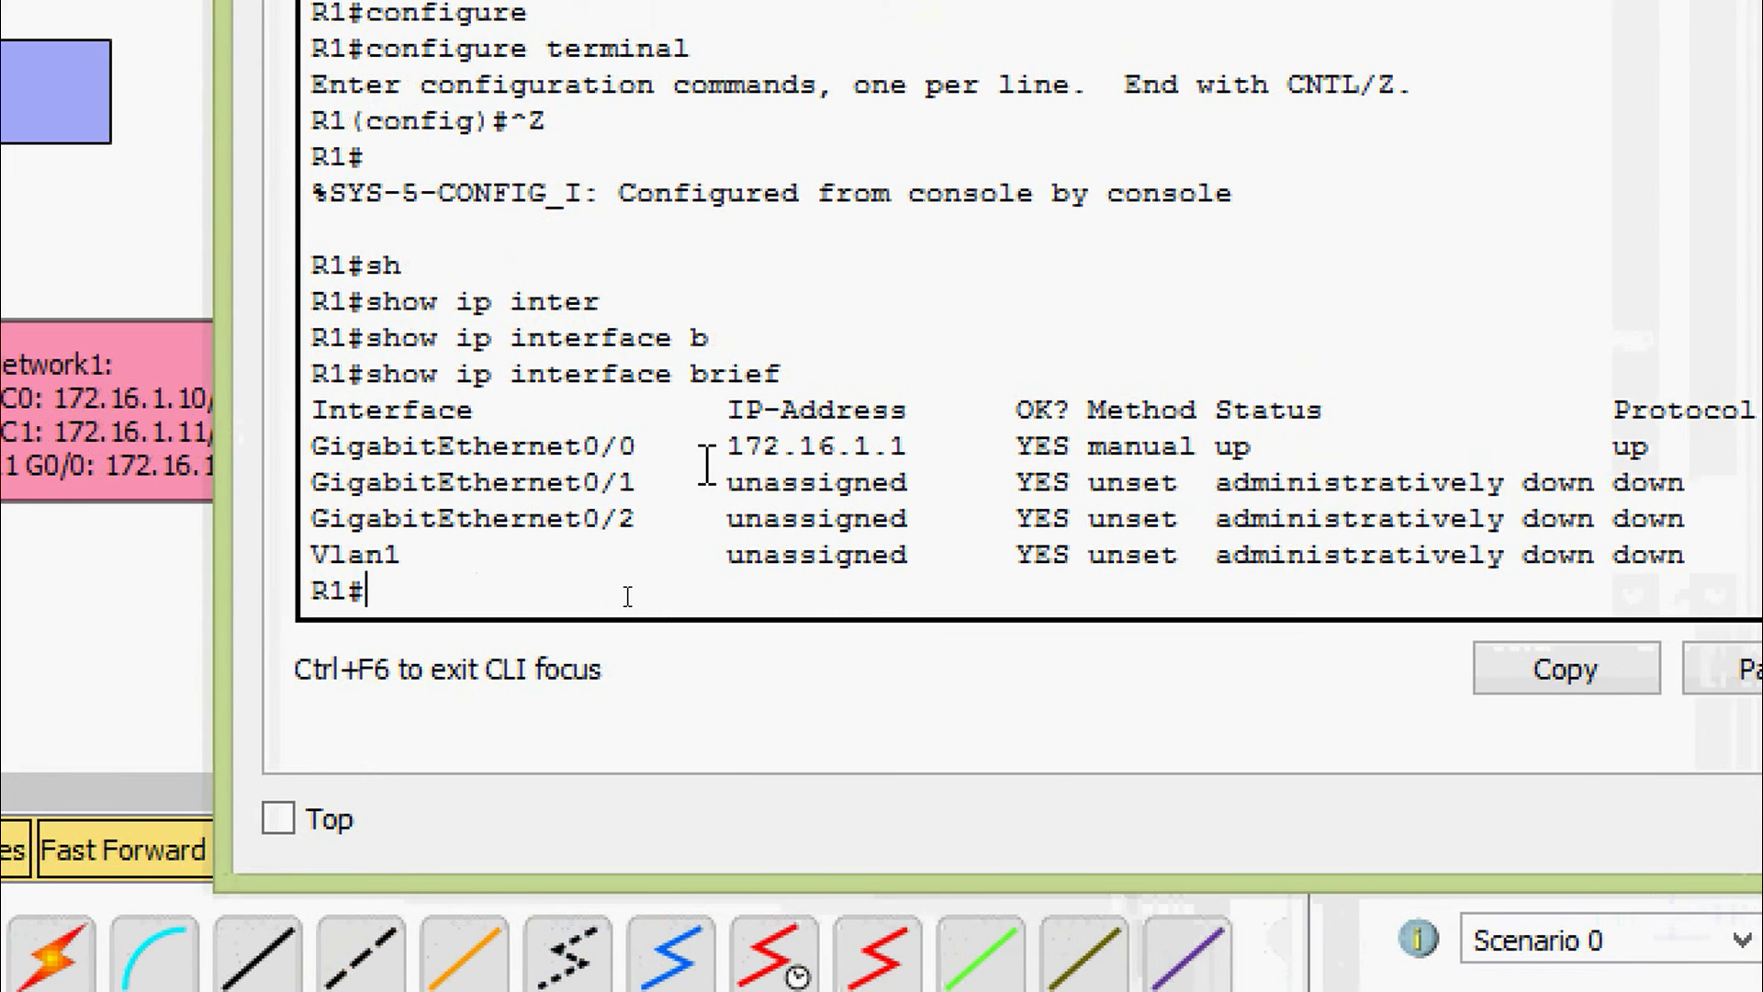
pyautogui.moveTo(735, 482); pyautogui.dragTo(945, 482)
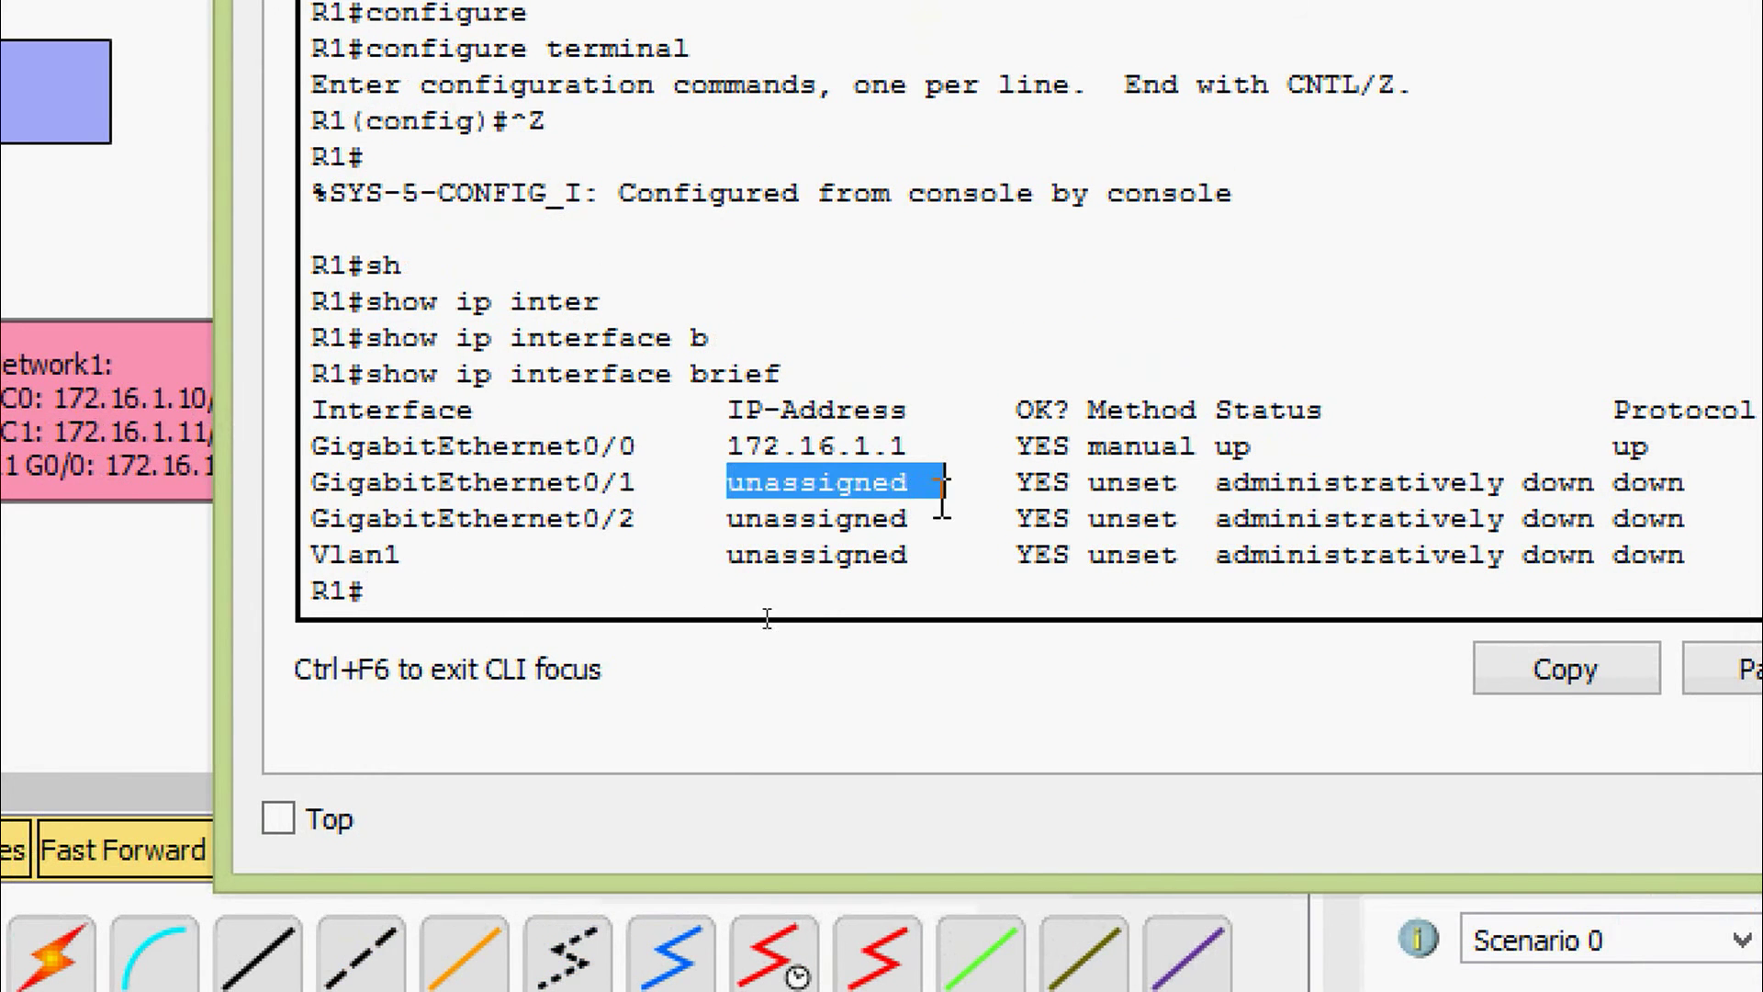
pyautogui.moveTo(1203, 486); pyautogui.dragTo(1665, 483)
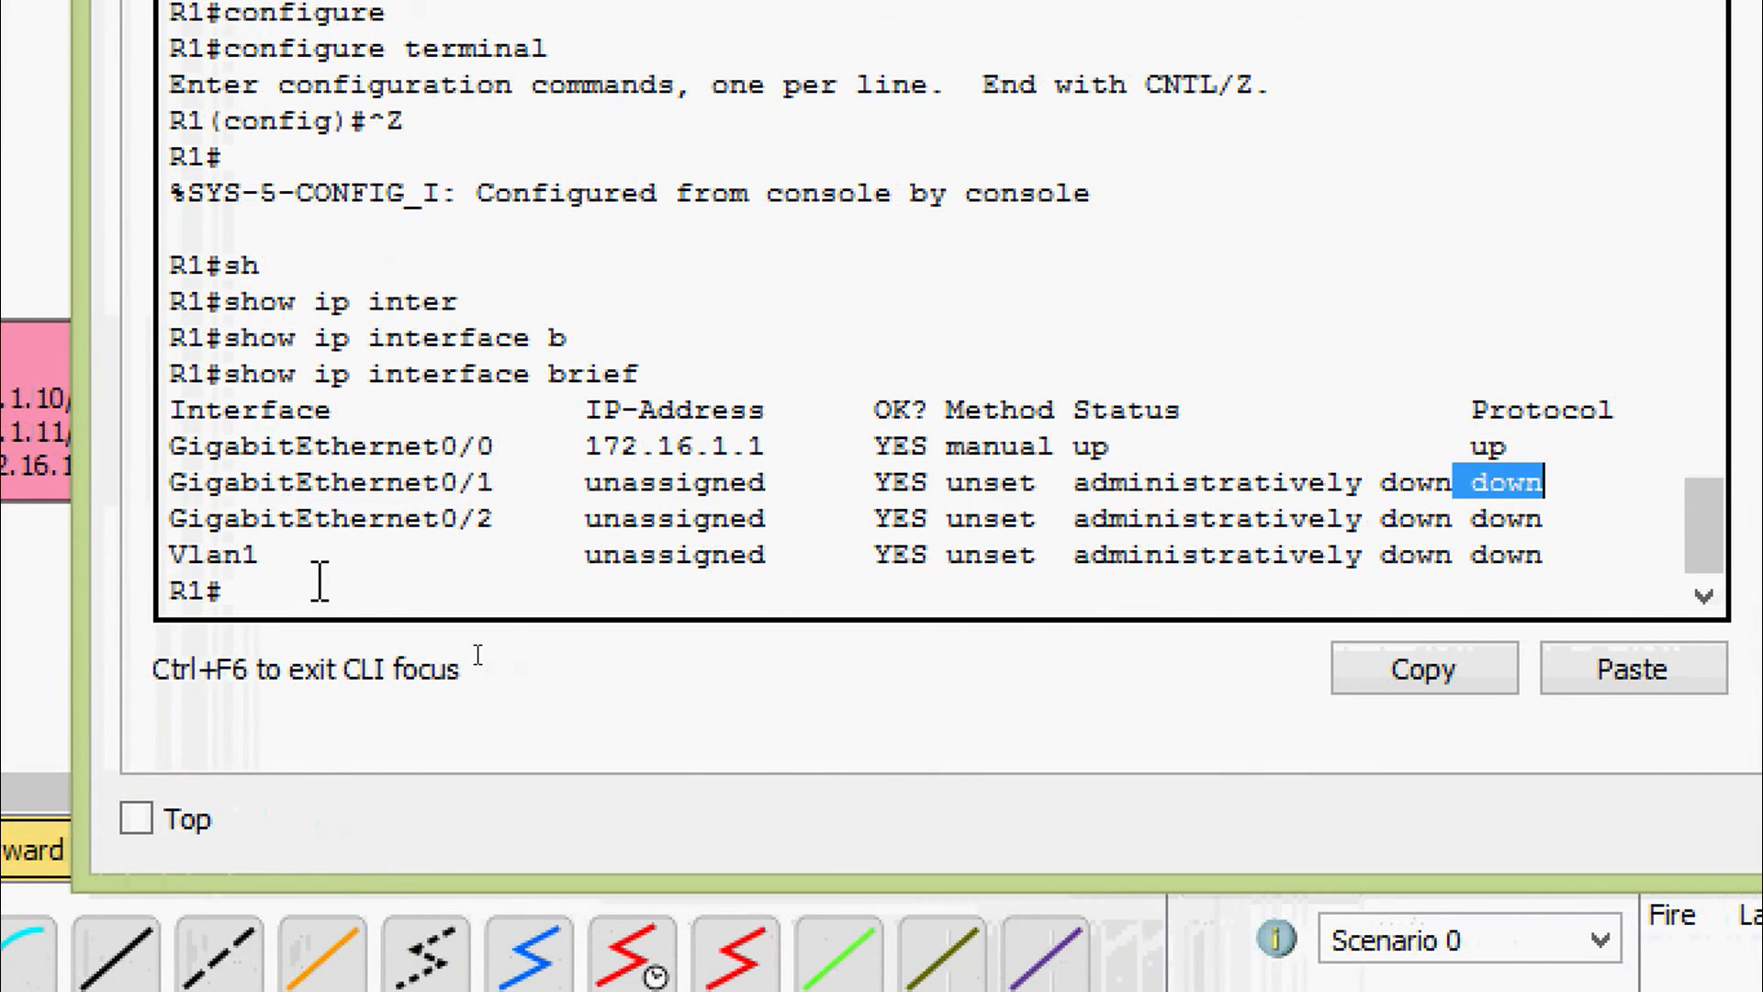
pyautogui.click(319, 581)
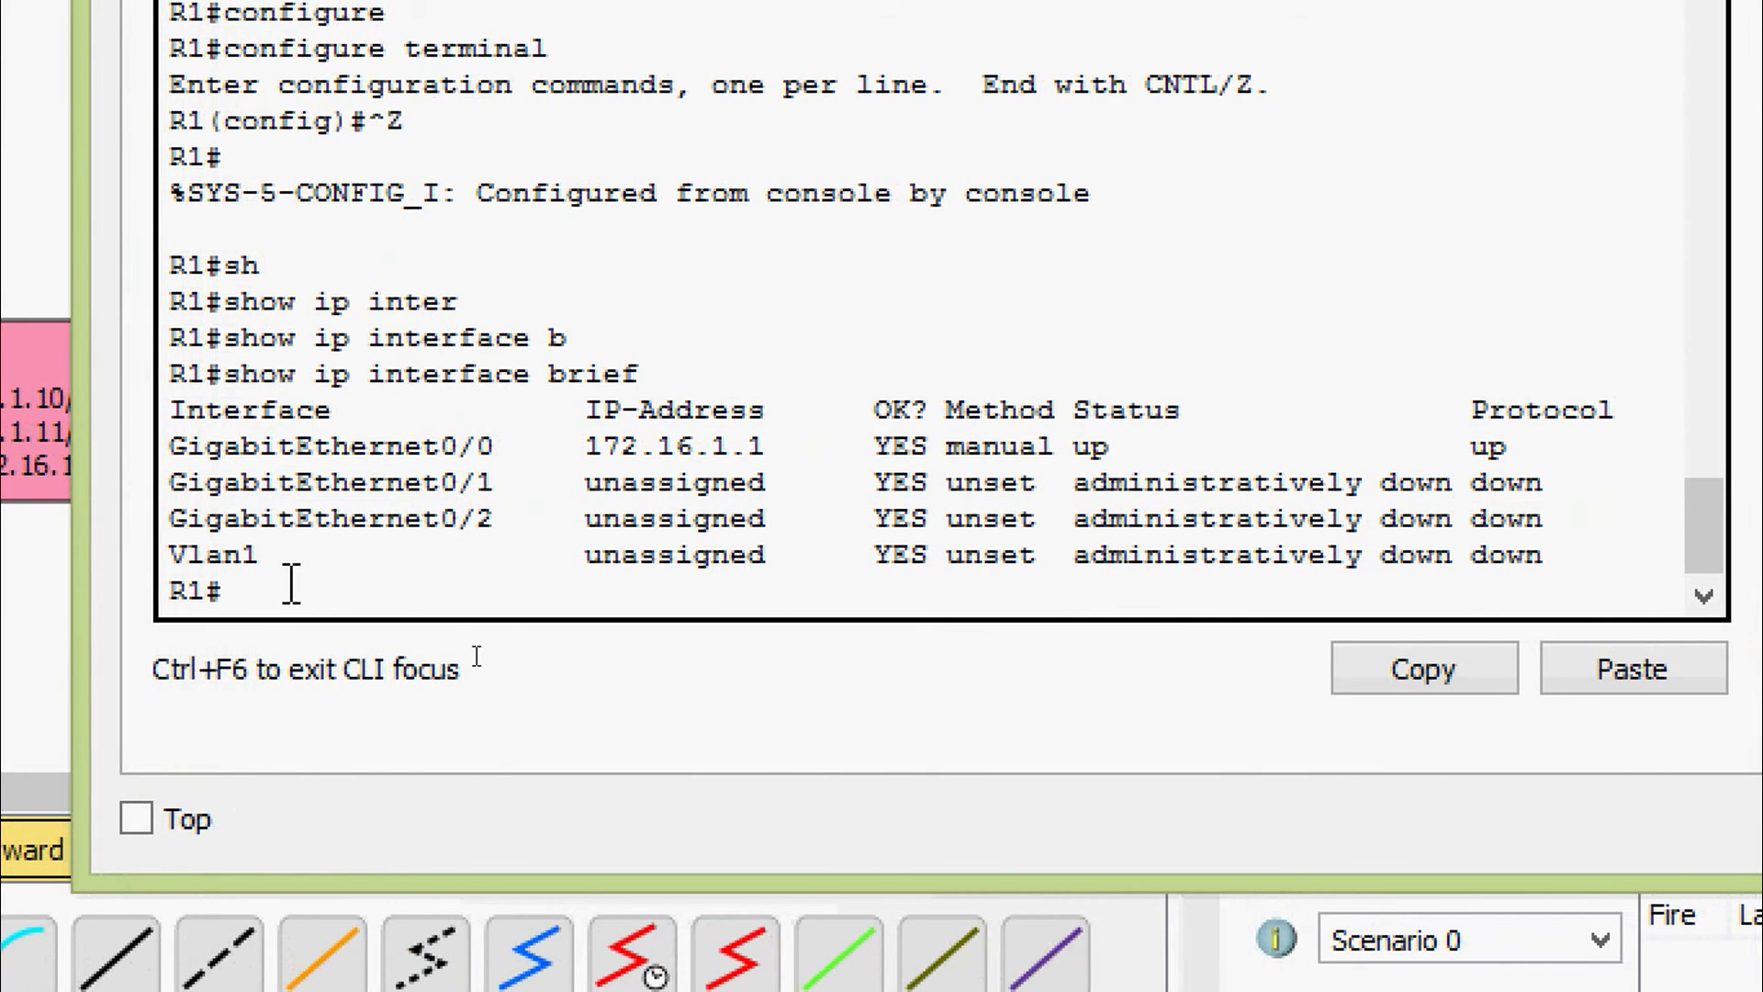
# Enter R1's global configuration mode and select interface GigabitEthernet 0/1 for configuration
pyautogui.write('conf')
pyautogui.press('Tab')
pyautogui.press('Tab')
pyautogui.press('Return')
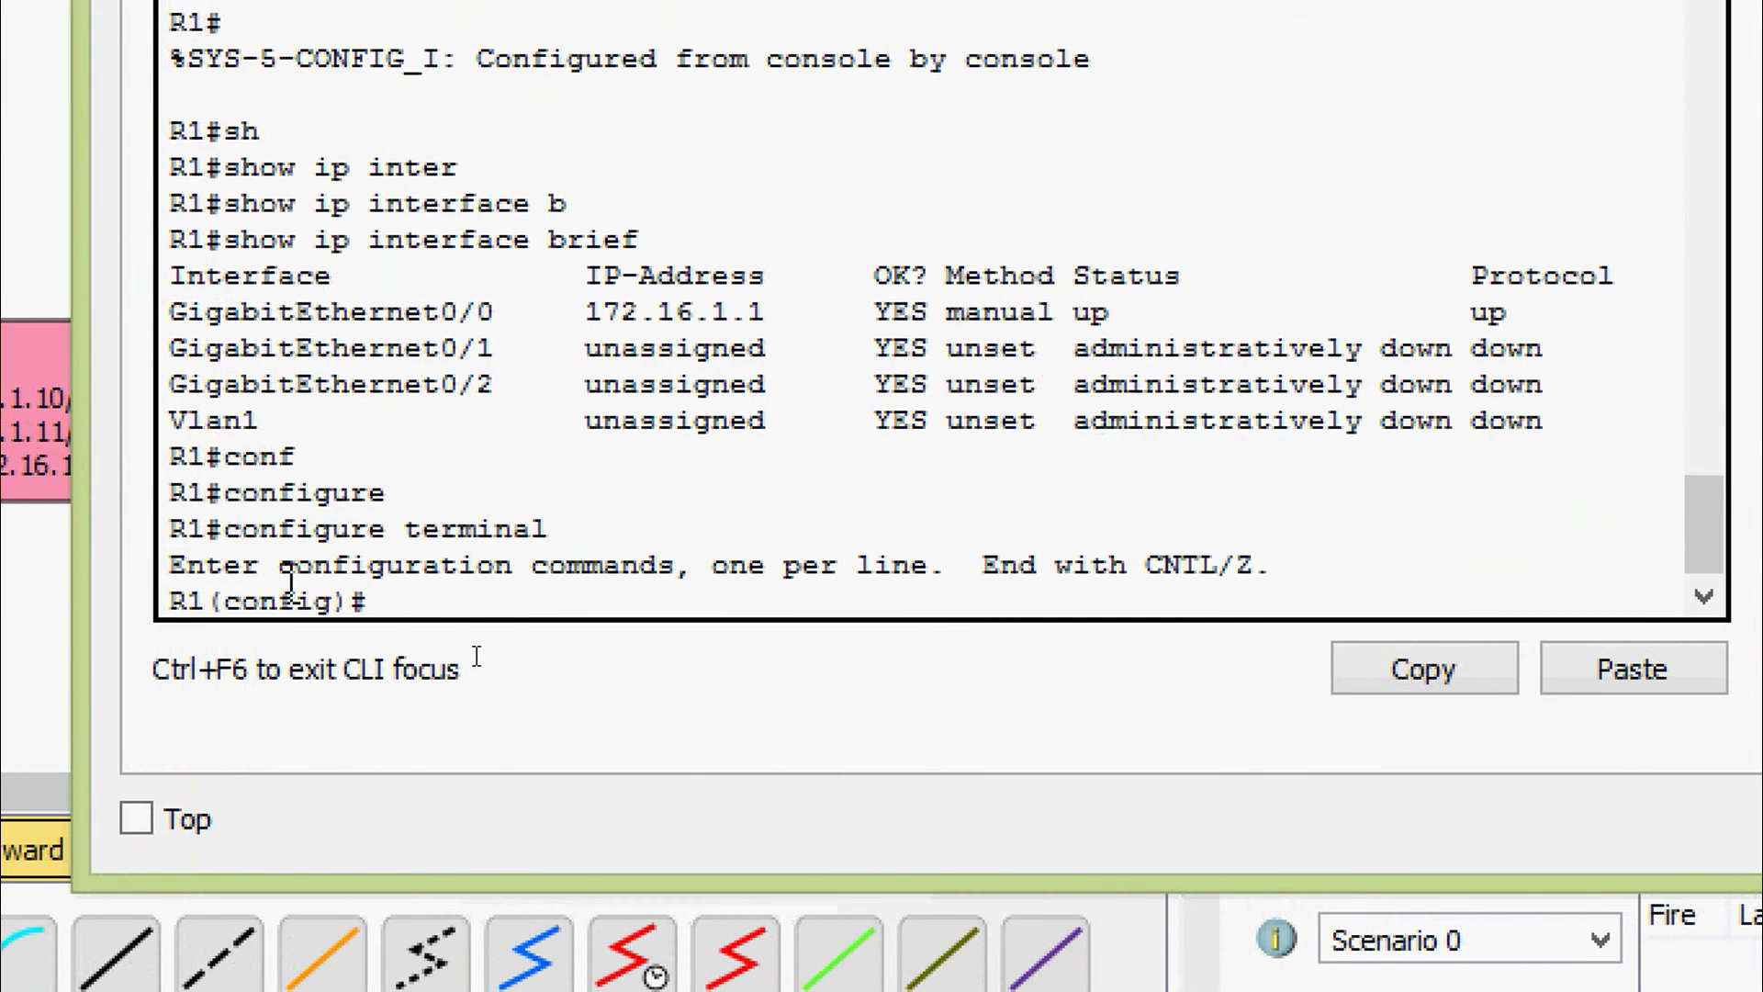
pyautogui.write('inter')
pyautogui.press('Tab')
pyautogui.write('g')
pyautogui.press('Tab')
pyautogui.write('0')
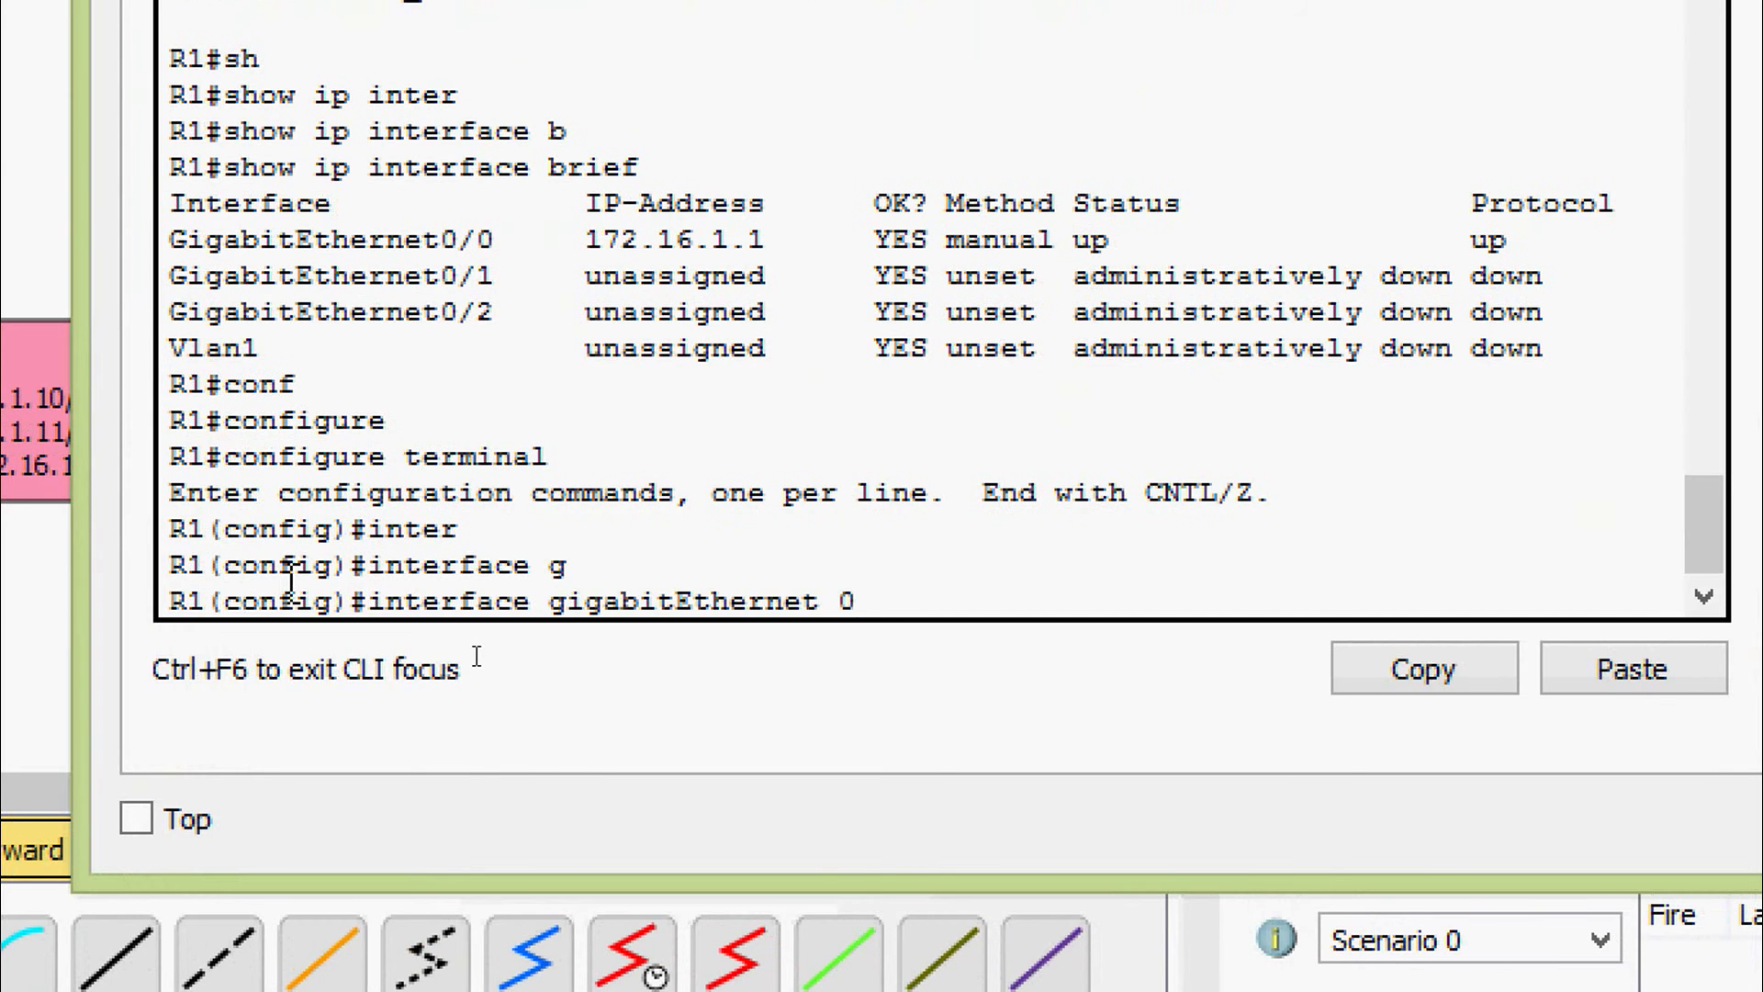
pyautogui.write('/1')
pyautogui.press('Return')
# Assign GigabitEthernet 0/1 the IP address 172.16.2.1 with mask 255.255.255.0 and enable it with no shutdown
pyautogui.write('ip ad')
pyautogui.press('Tab')
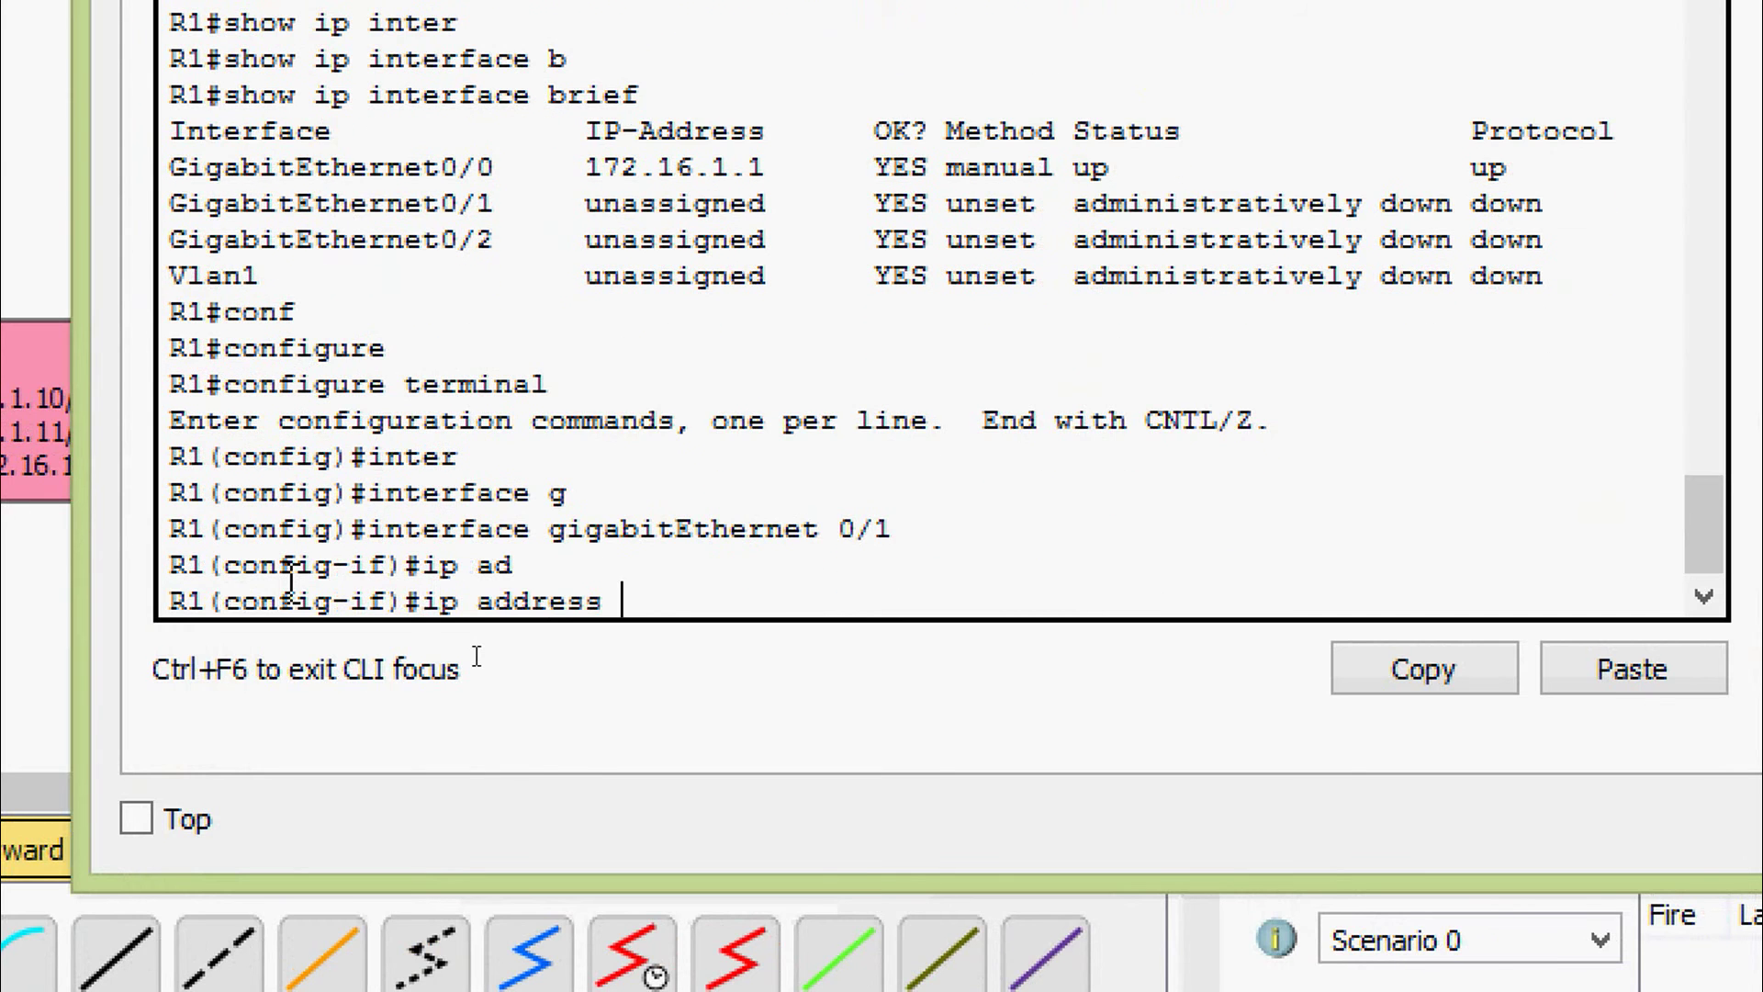
pyautogui.write('172.16.2.1')
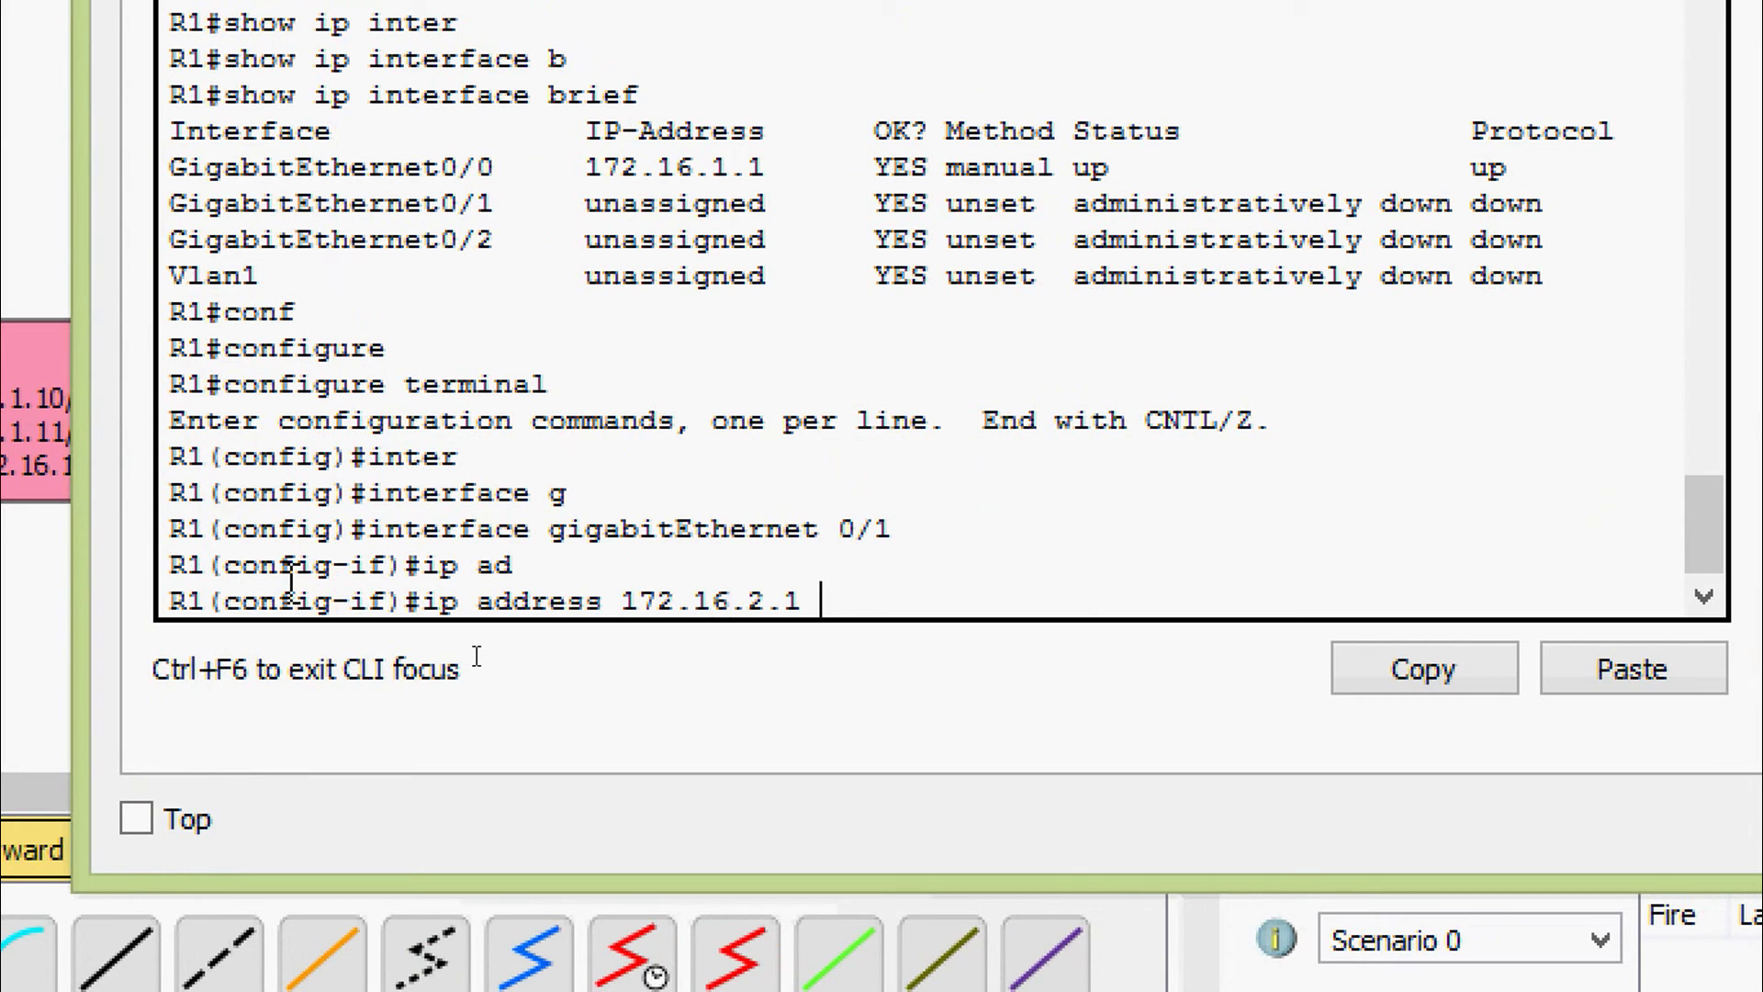
pyautogui.write(' 255.255.255.')
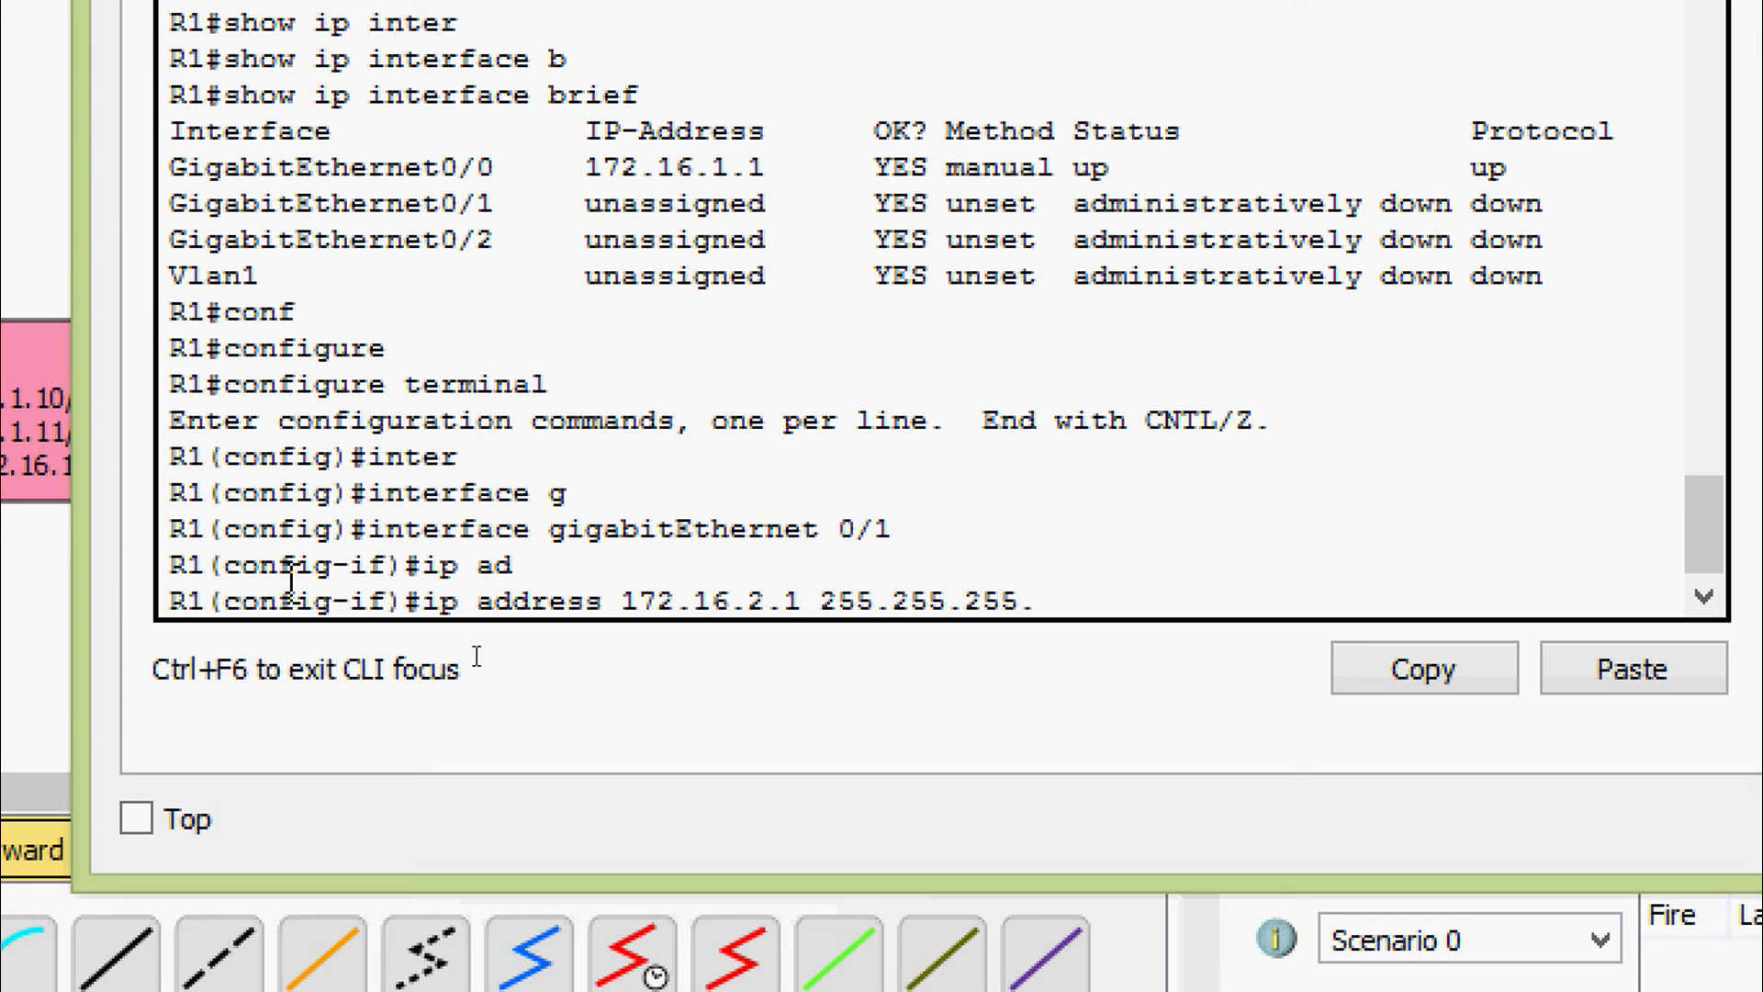
pyautogui.write('0')
pyautogui.press('Return')
pyautogui.write('no shu')
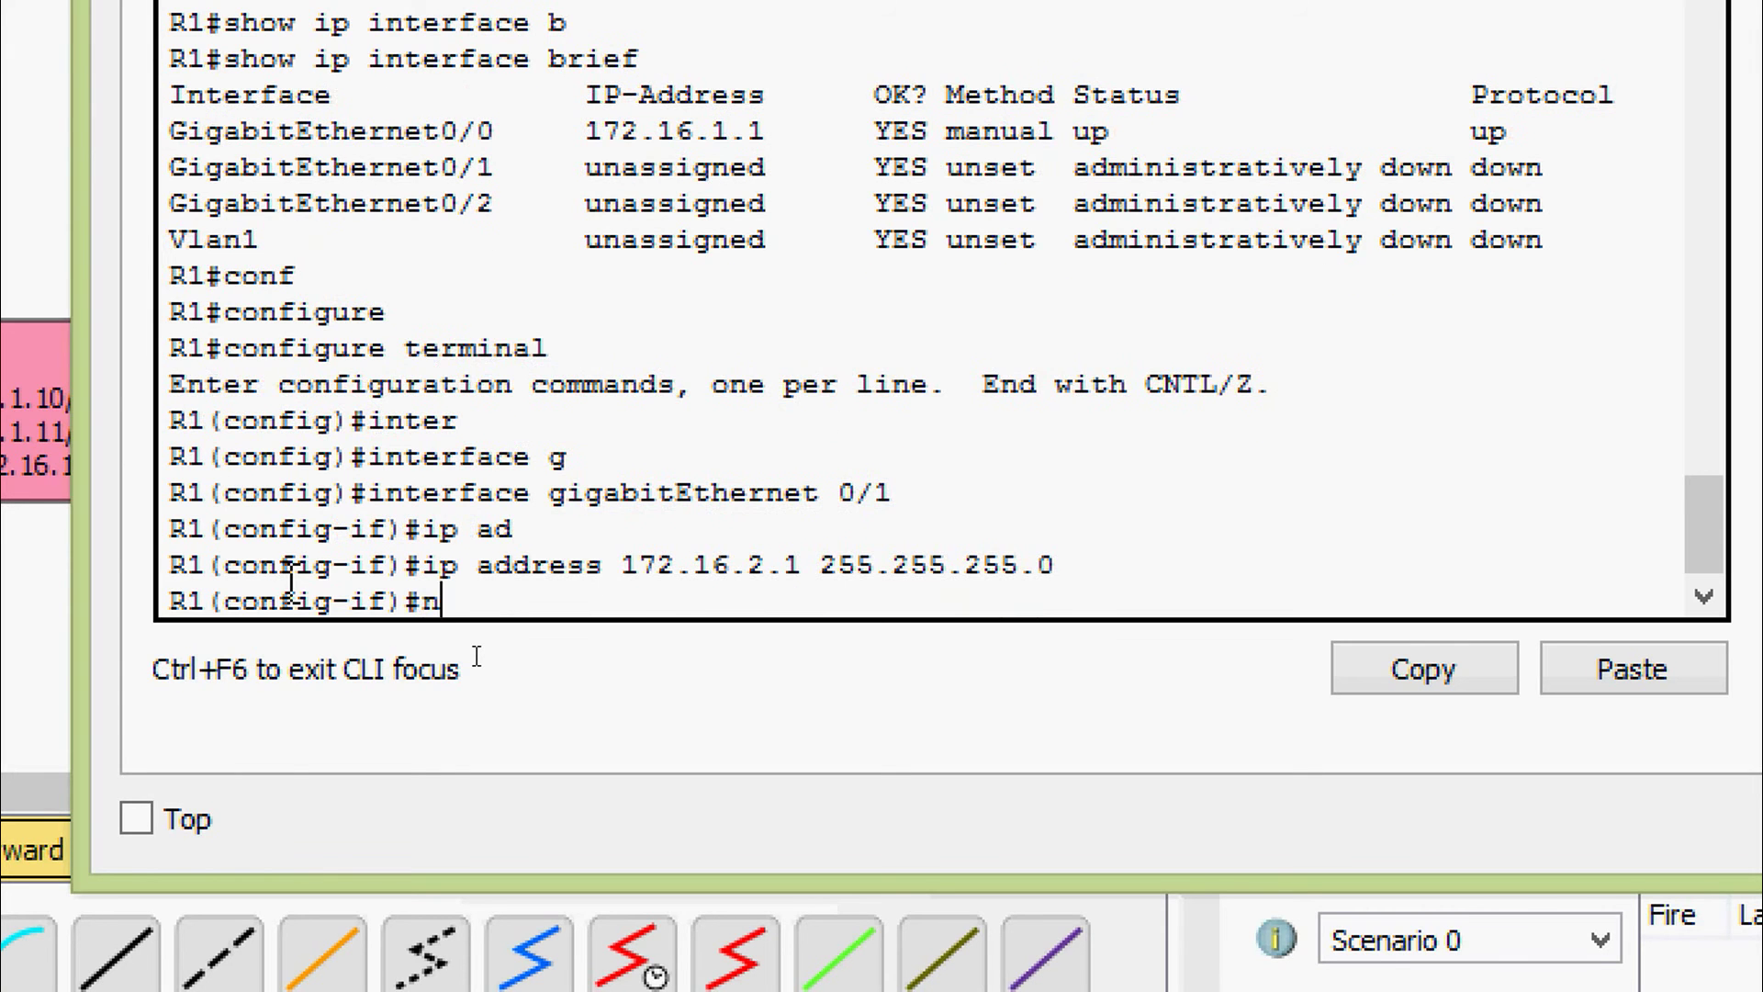
pyautogui.press('Tab')
pyautogui.press('Return')
pyautogui.press('Return')
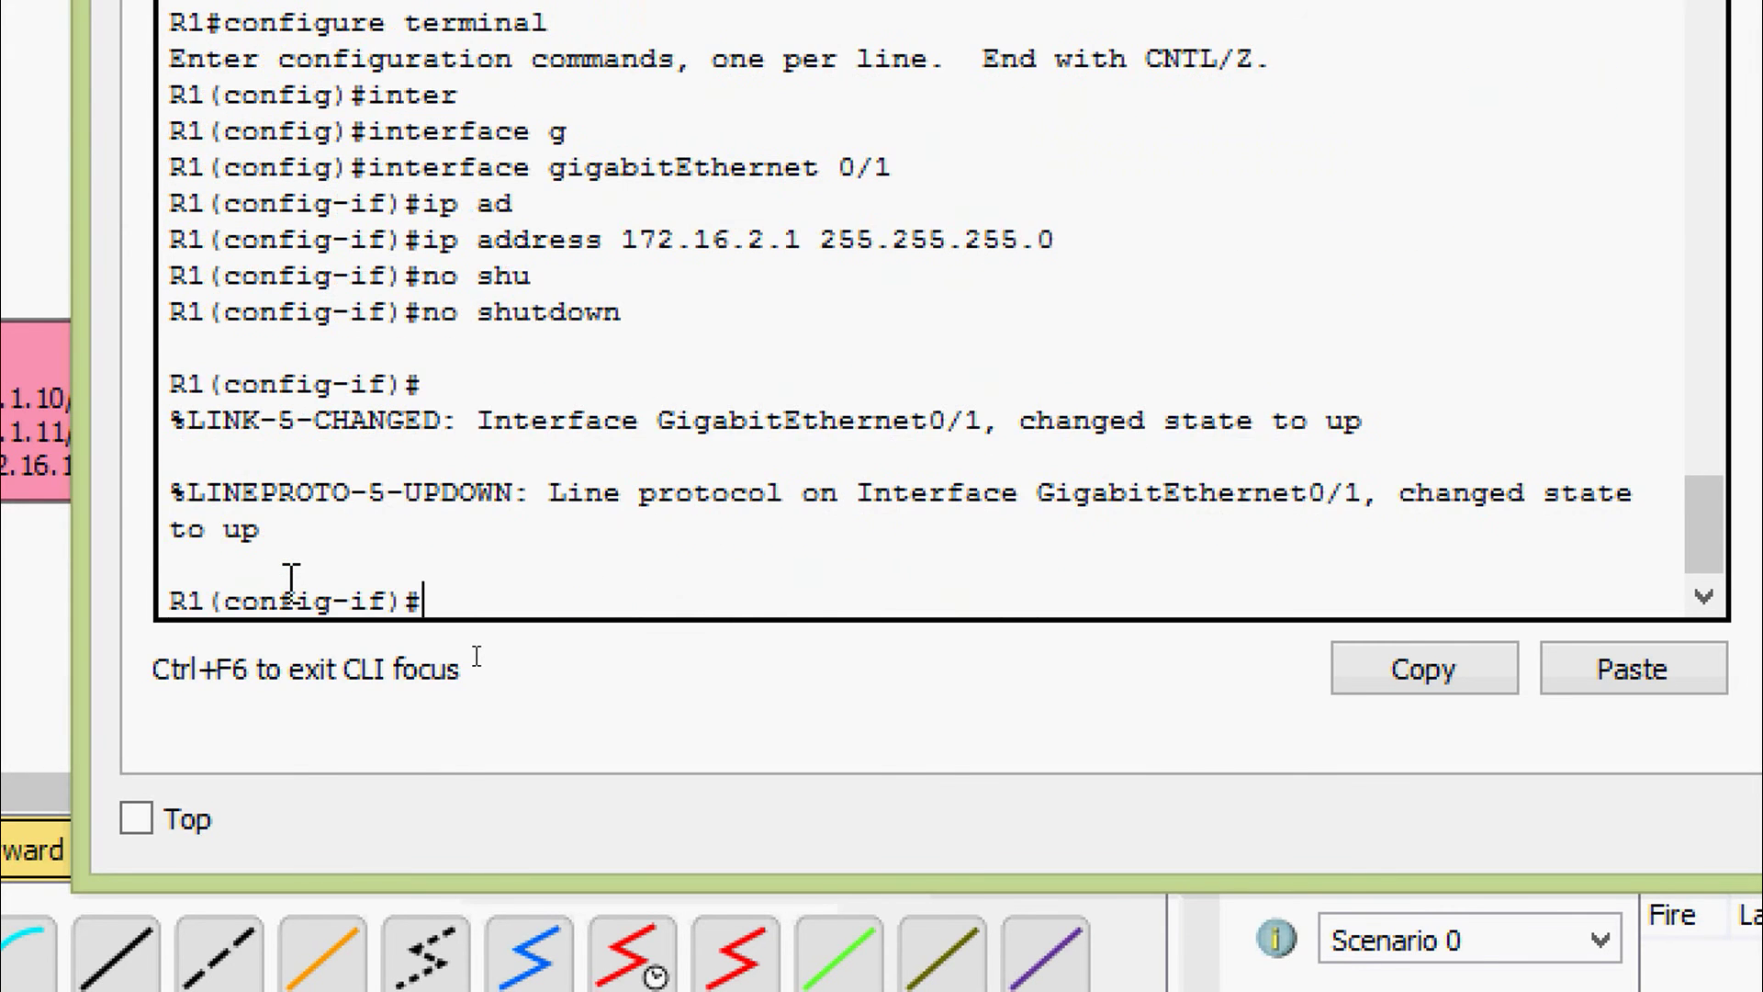
# Return R1 to privileged EXEC mode and check its interfaces with show ip interface brief
pyautogui.hotkey('ctrl', 'z')
pyautogui.press('Return')
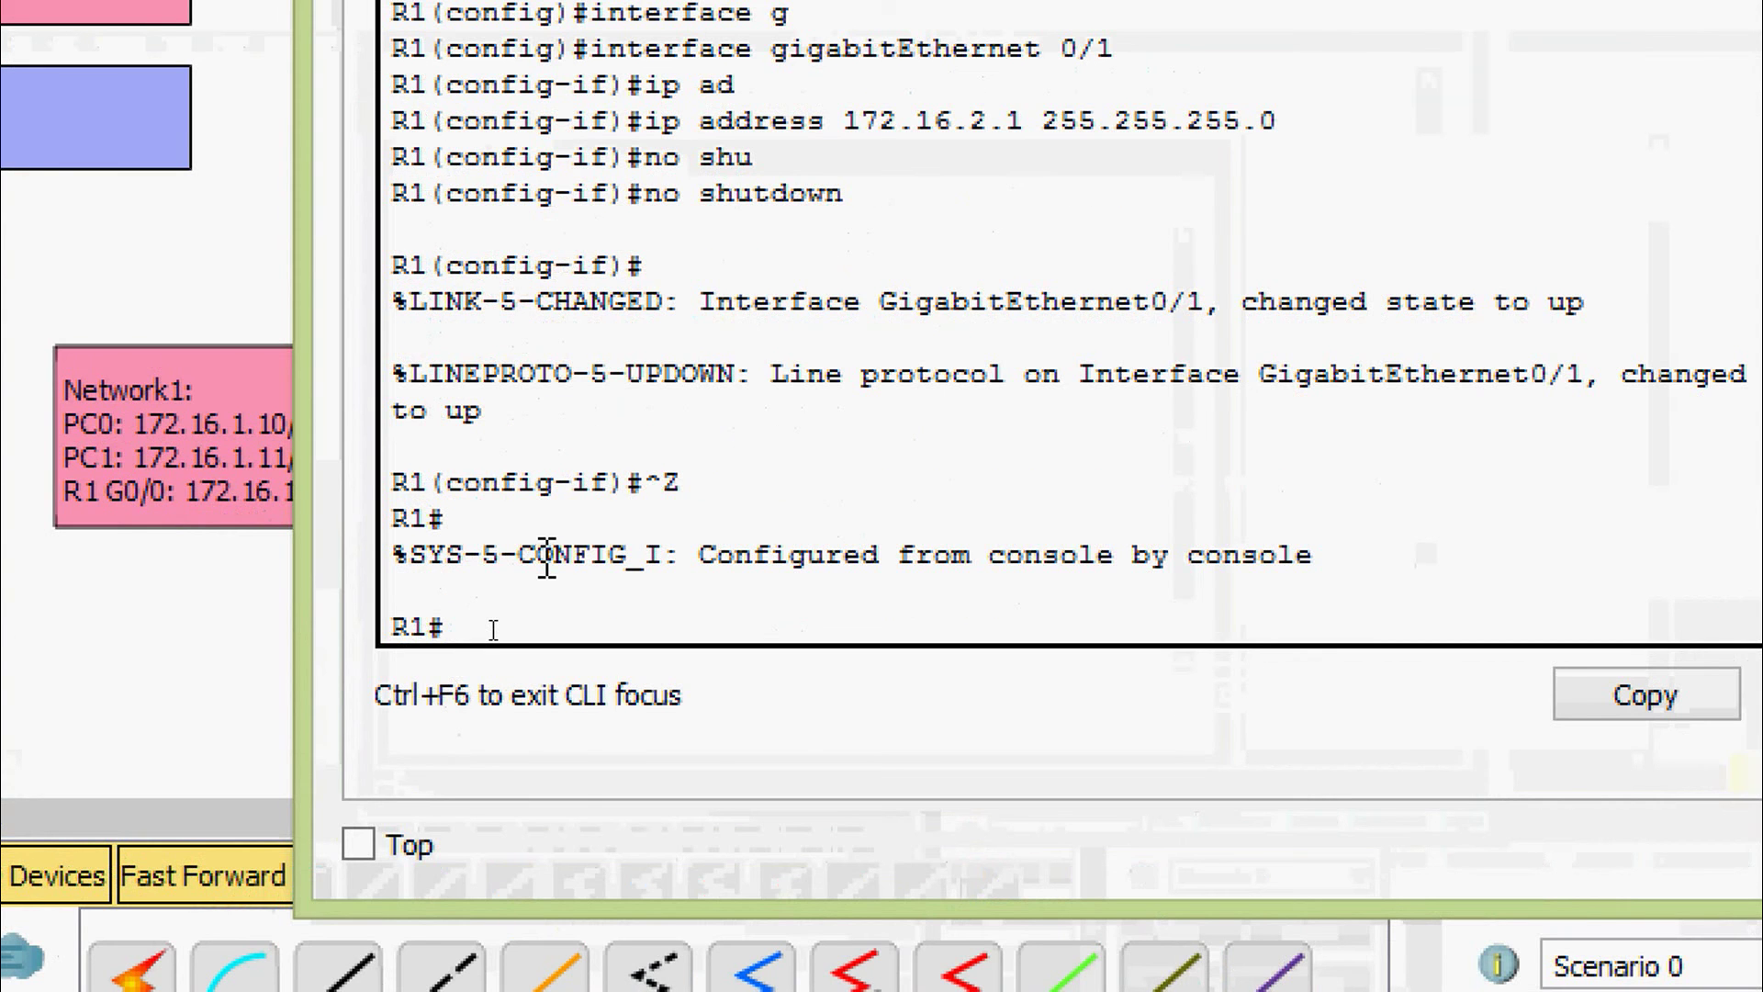
pyautogui.write('sh')
pyautogui.press('Tab')
pyautogui.write('ip inter')
pyautogui.press('Tab')
pyautogui.write('b')
pyautogui.press('Tab')
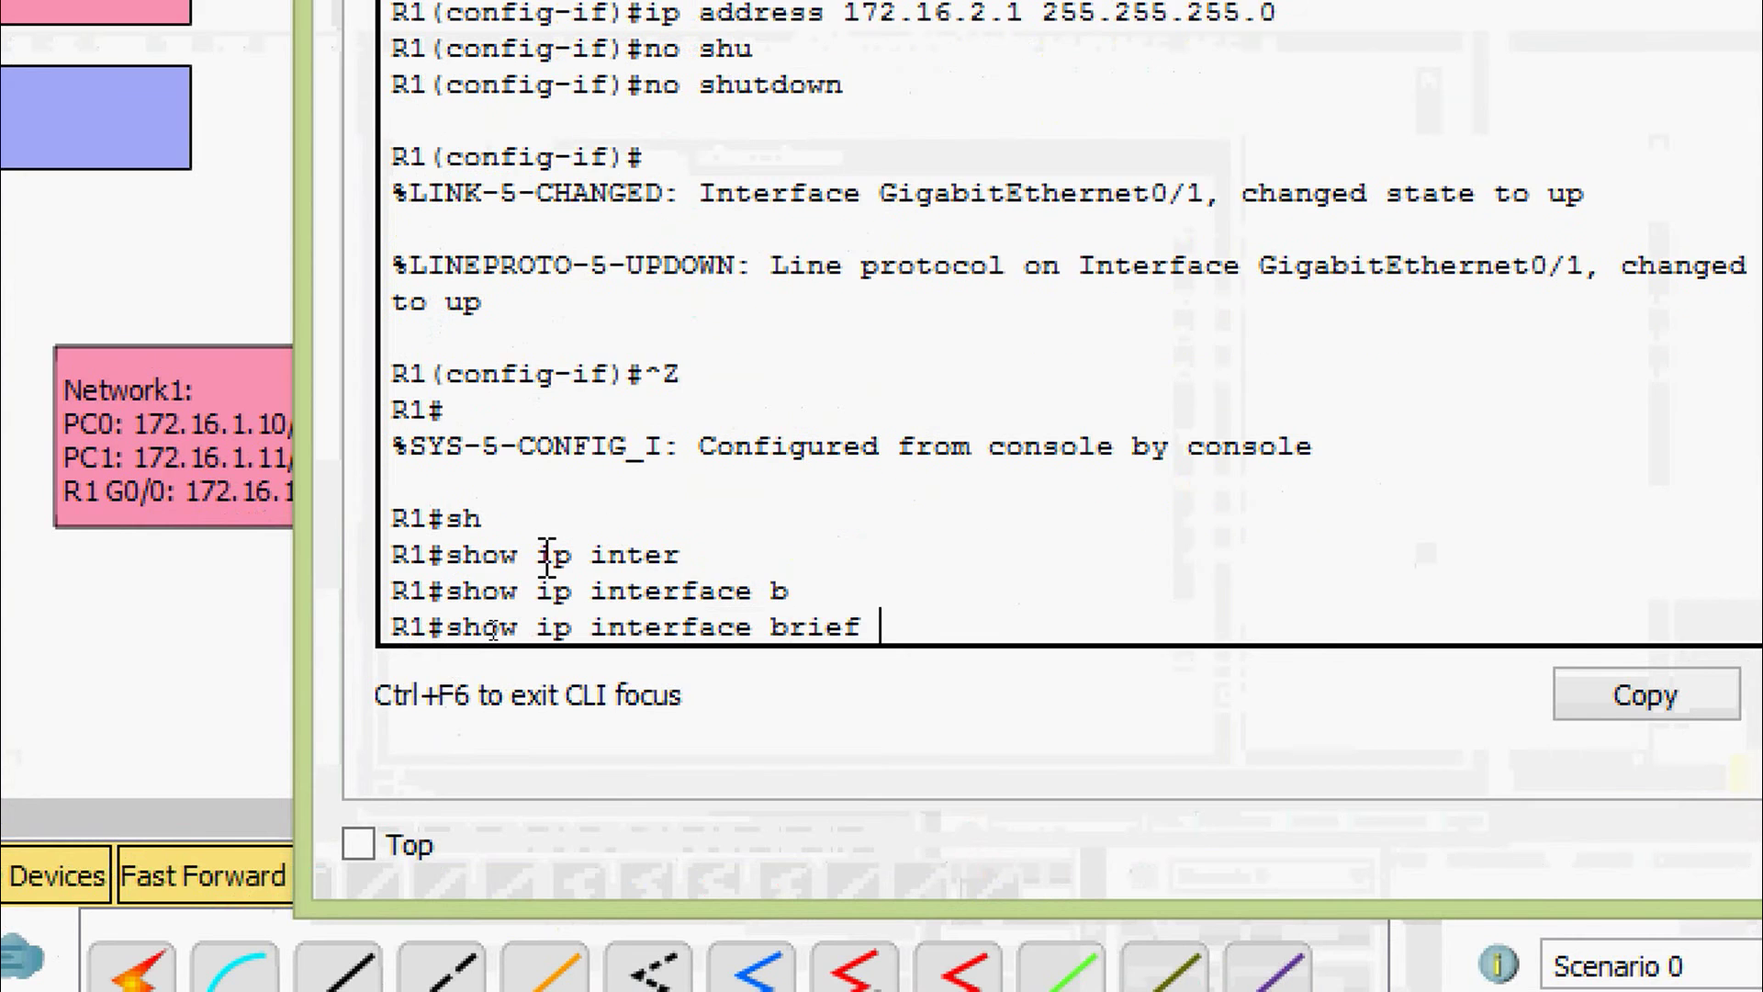
pyautogui.press('Return')
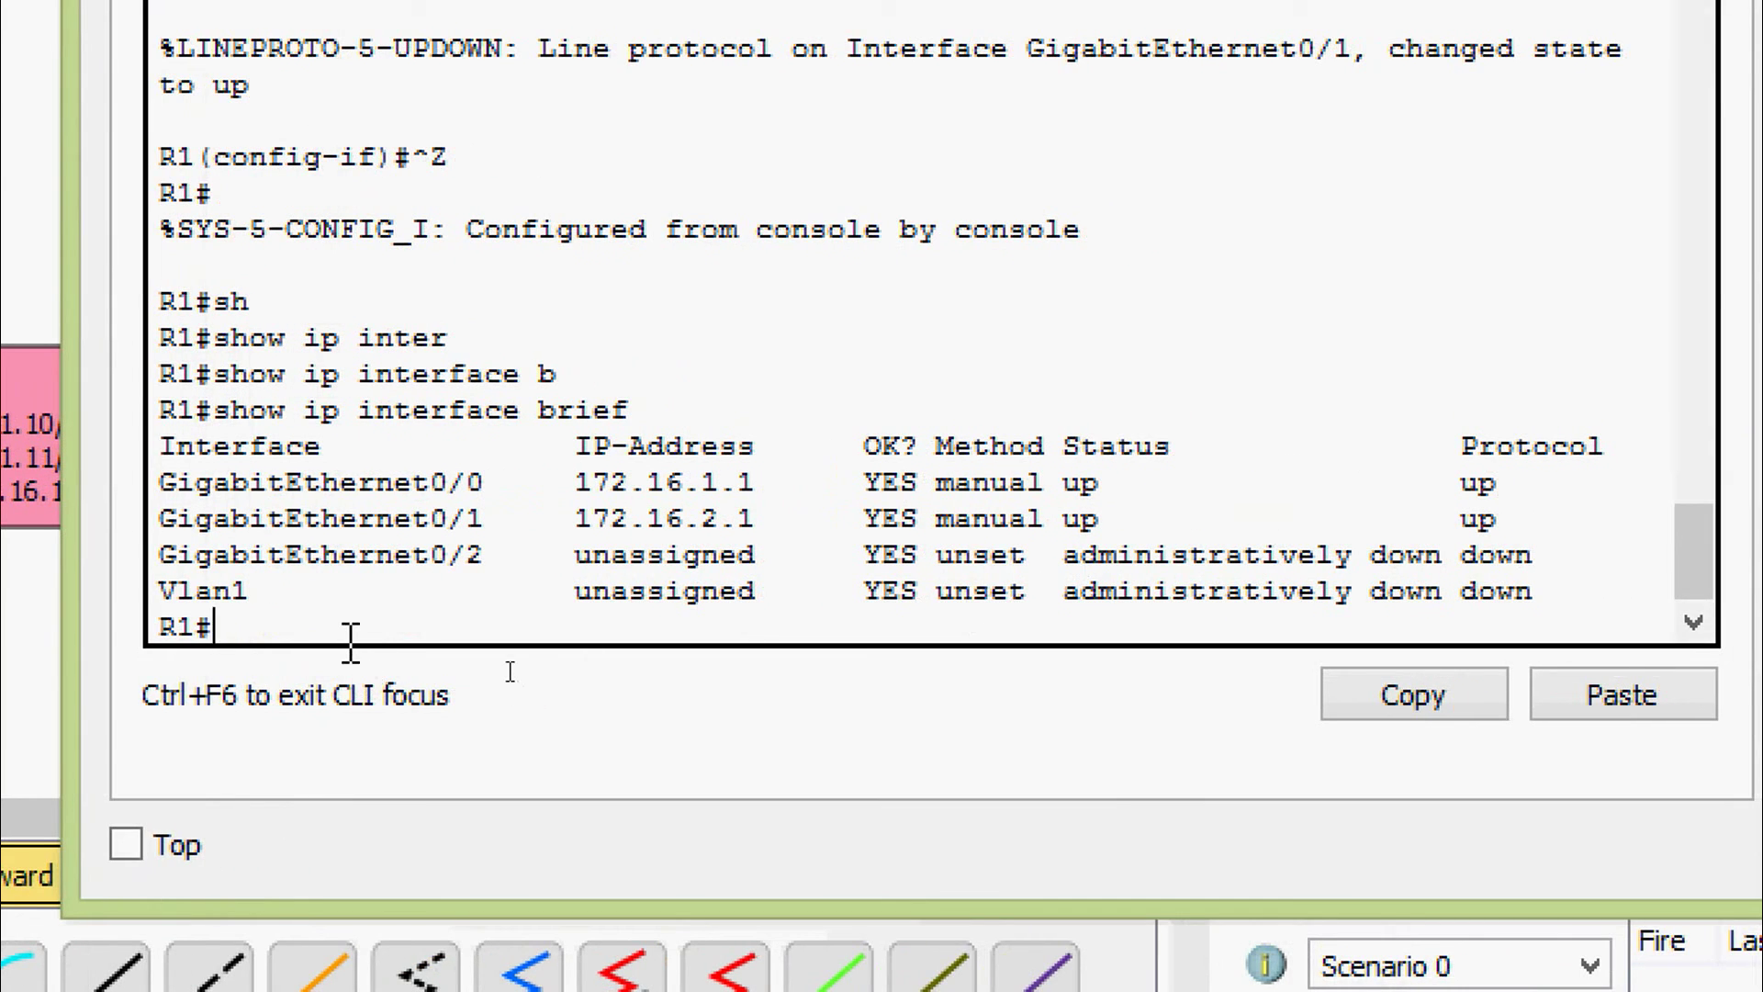
# Run show running-config on R1 and page through the output past the interface sections
pyautogui.write('sh')
pyautogui.press('Tab')
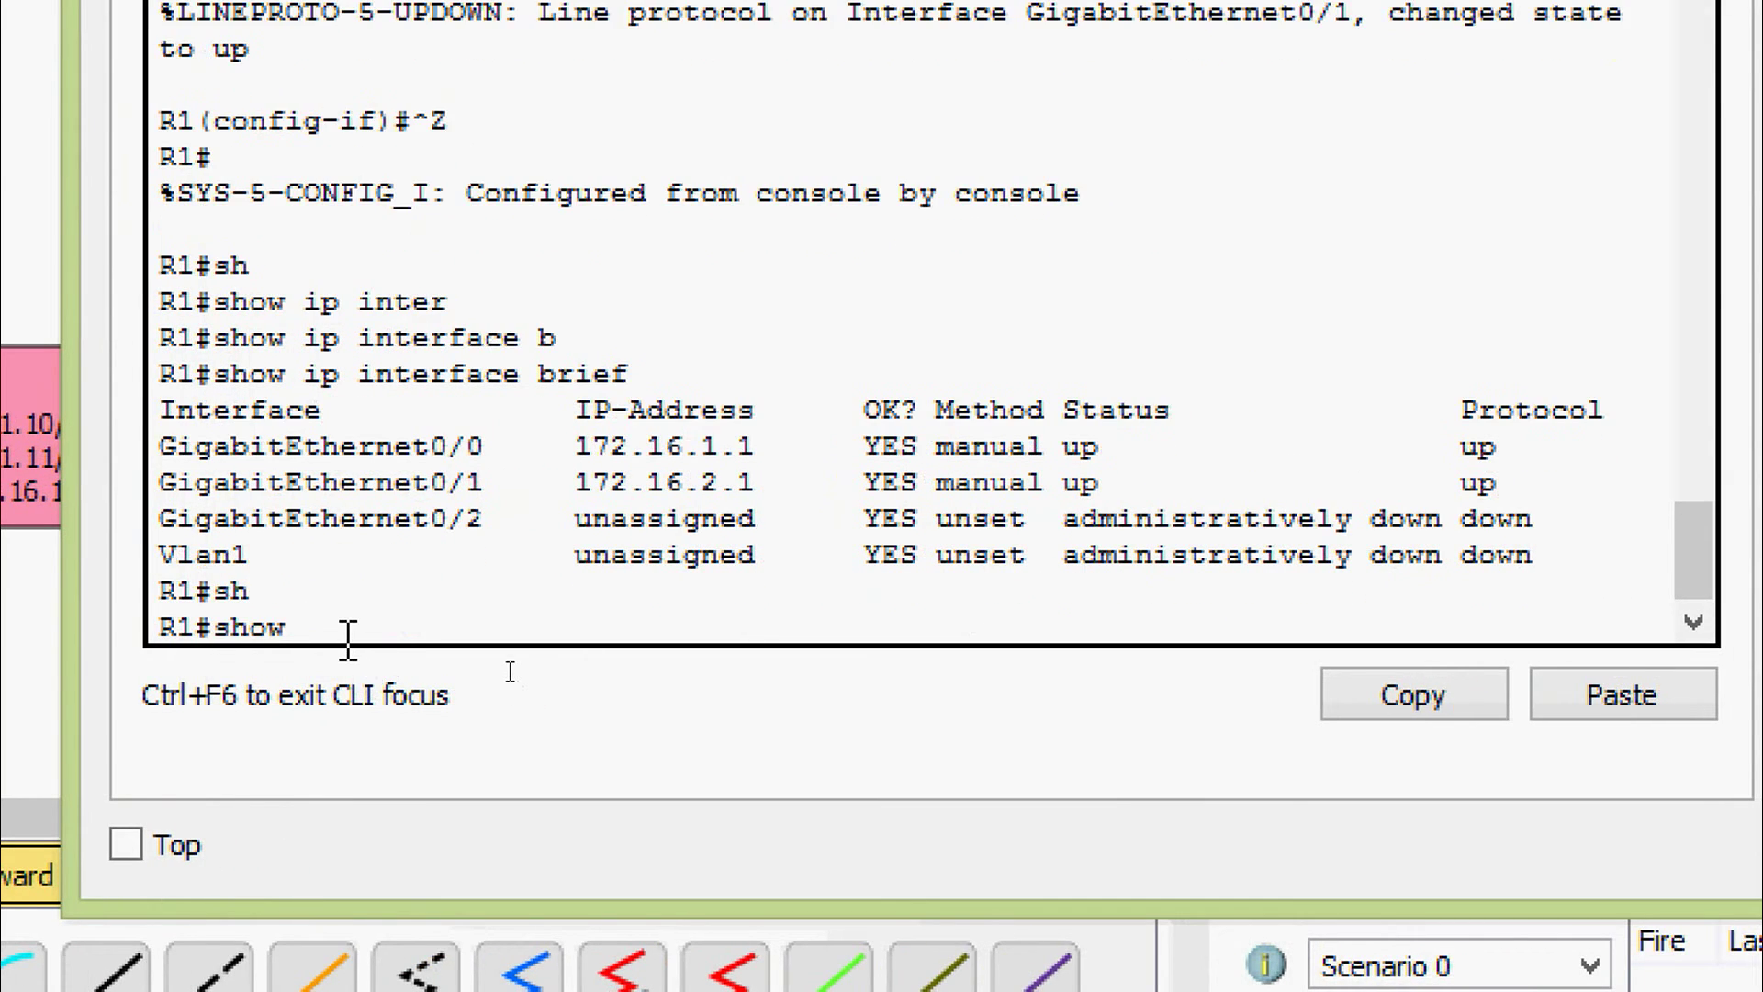
pyautogui.write('ru')
pyautogui.press('Tab')
pyautogui.press('Return')
pyautogui.press('space')
pyautogui.press('space')
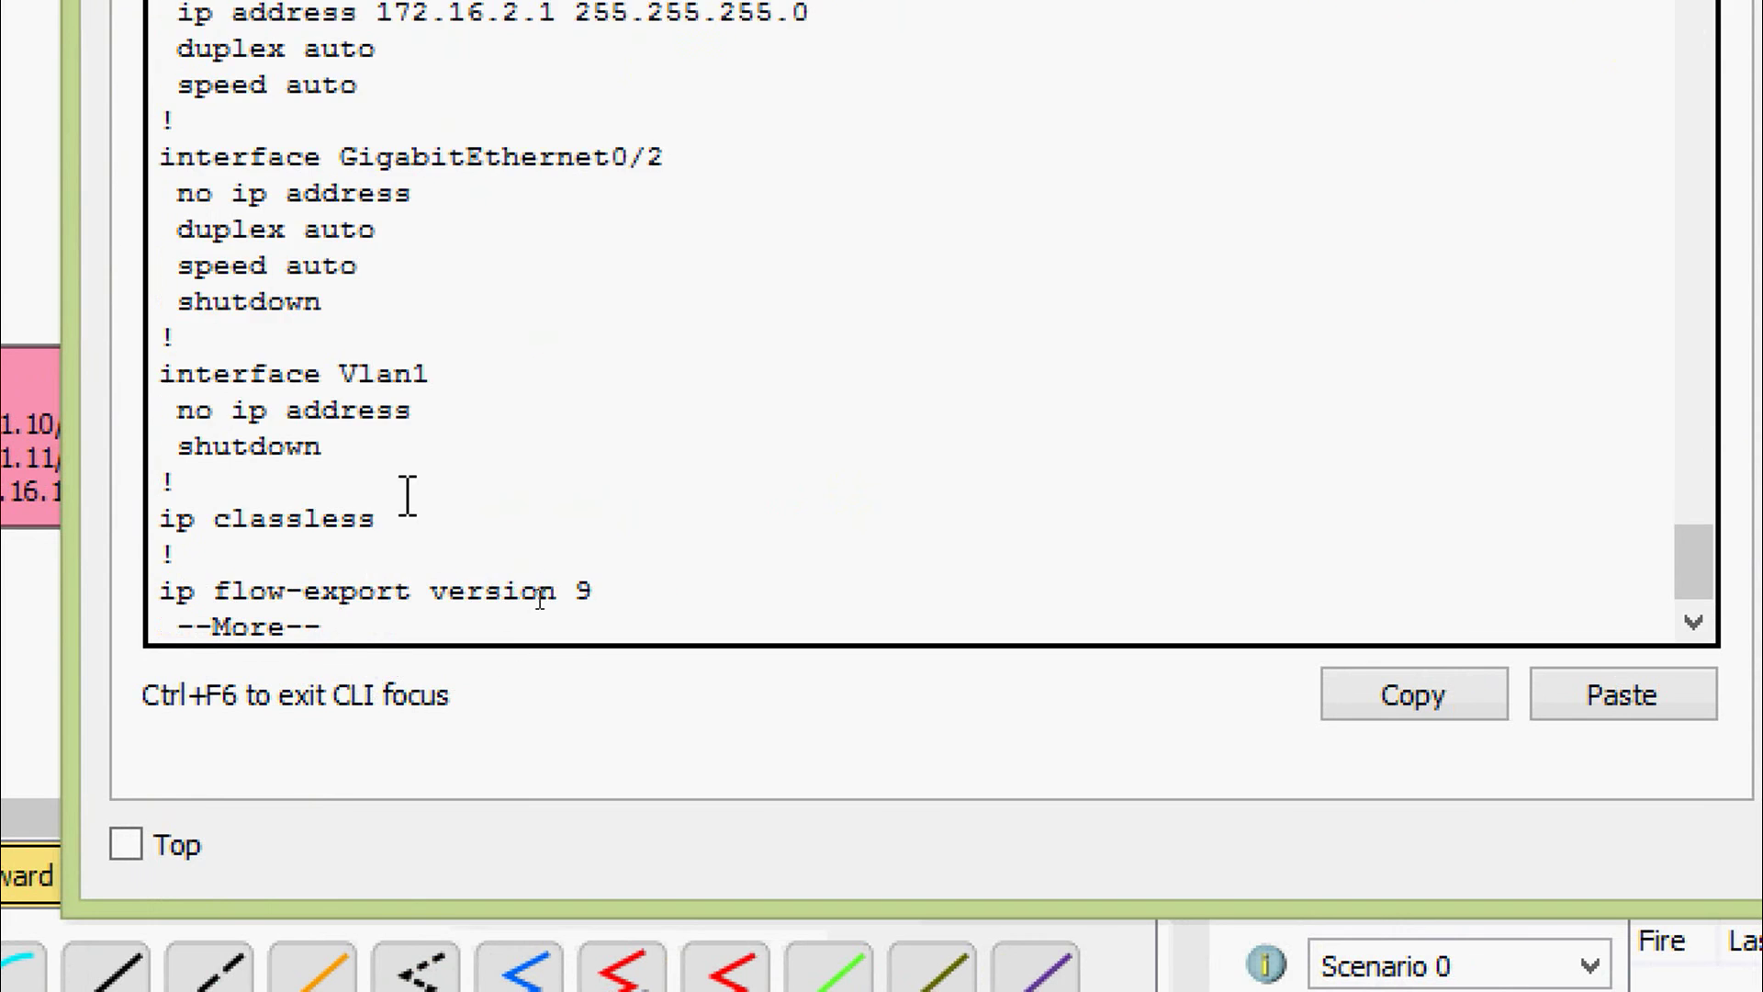
# Examine GigabitEthernet0/1's IP address and subnet mask in R1's running configuration, and close the R1 window
pyautogui.scroll(3, 468, 551)
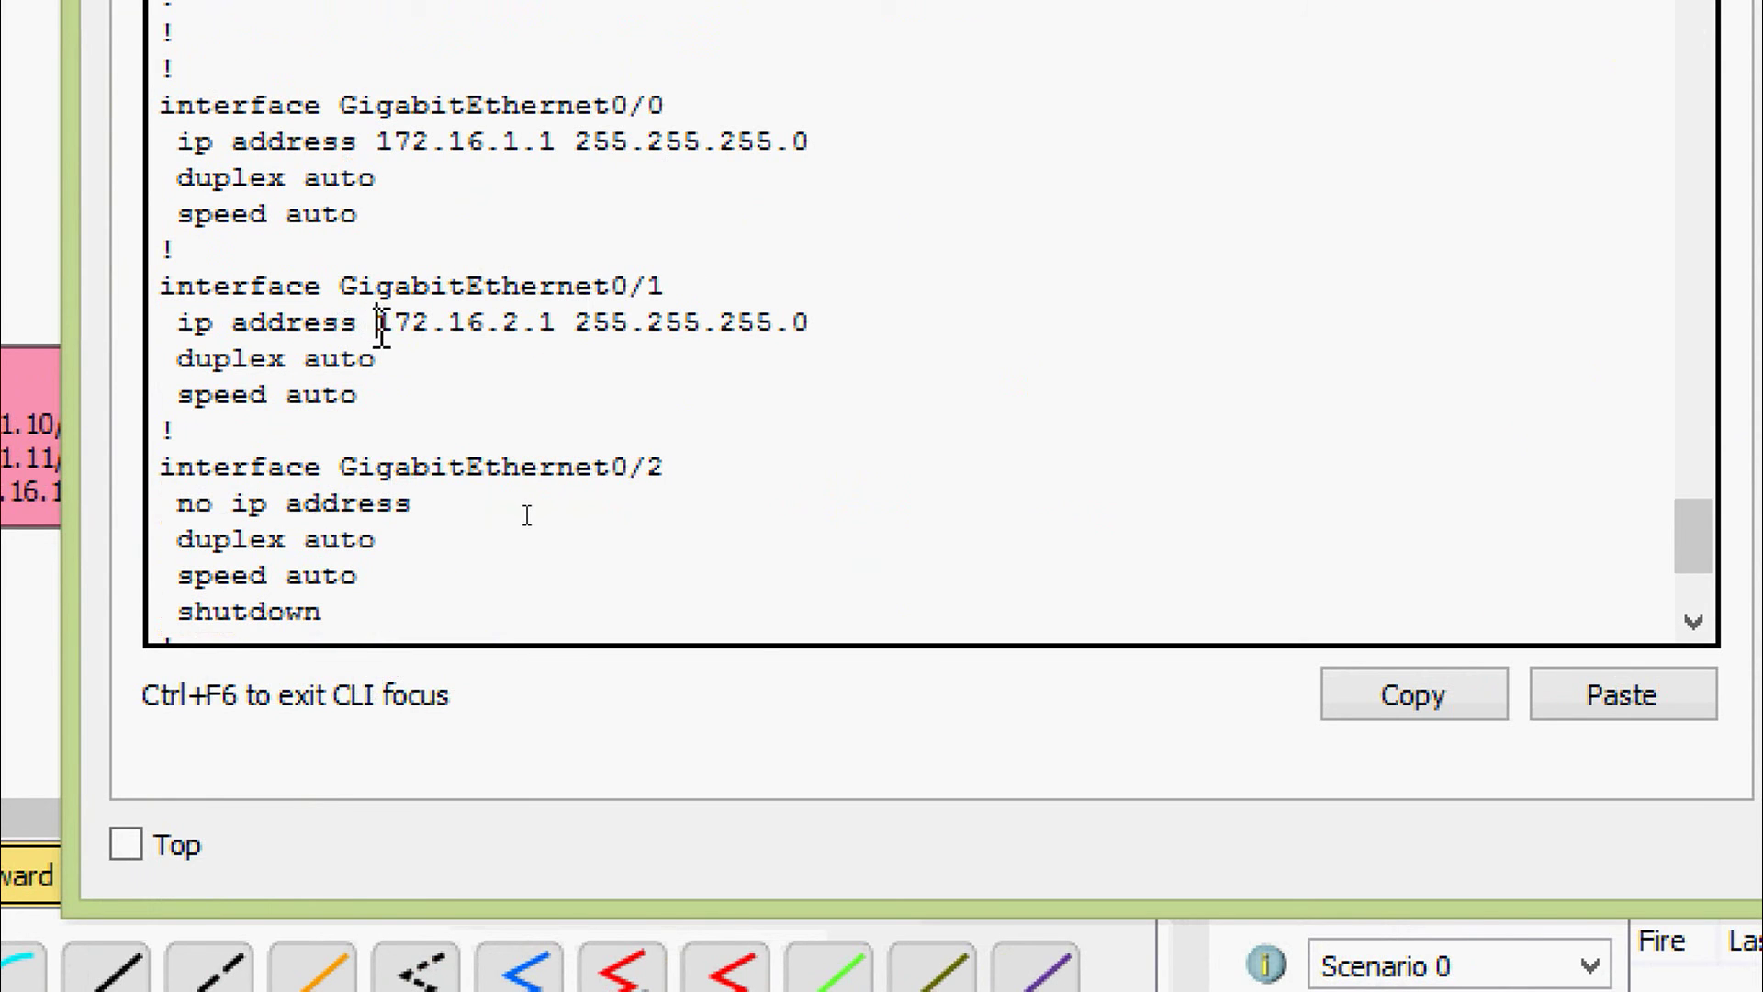
pyautogui.moveTo(377, 321); pyautogui.dragTo(574, 331)
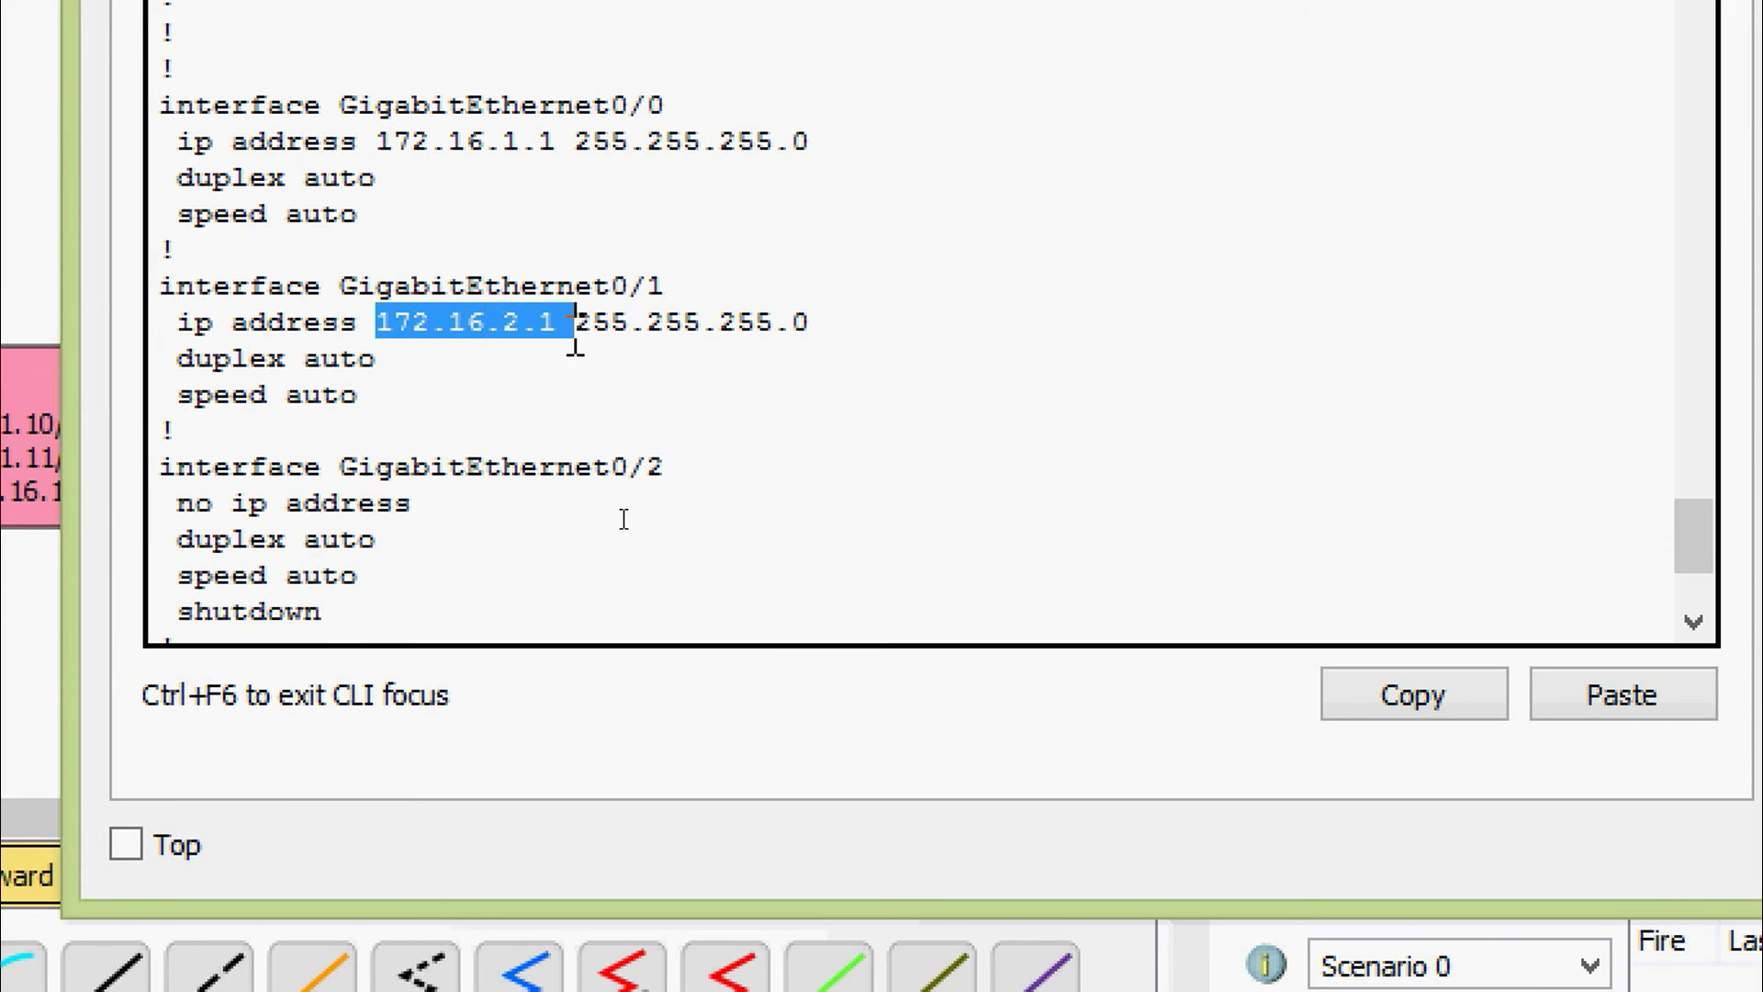
pyautogui.moveTo(847, 329); pyautogui.dragTo(575, 326)
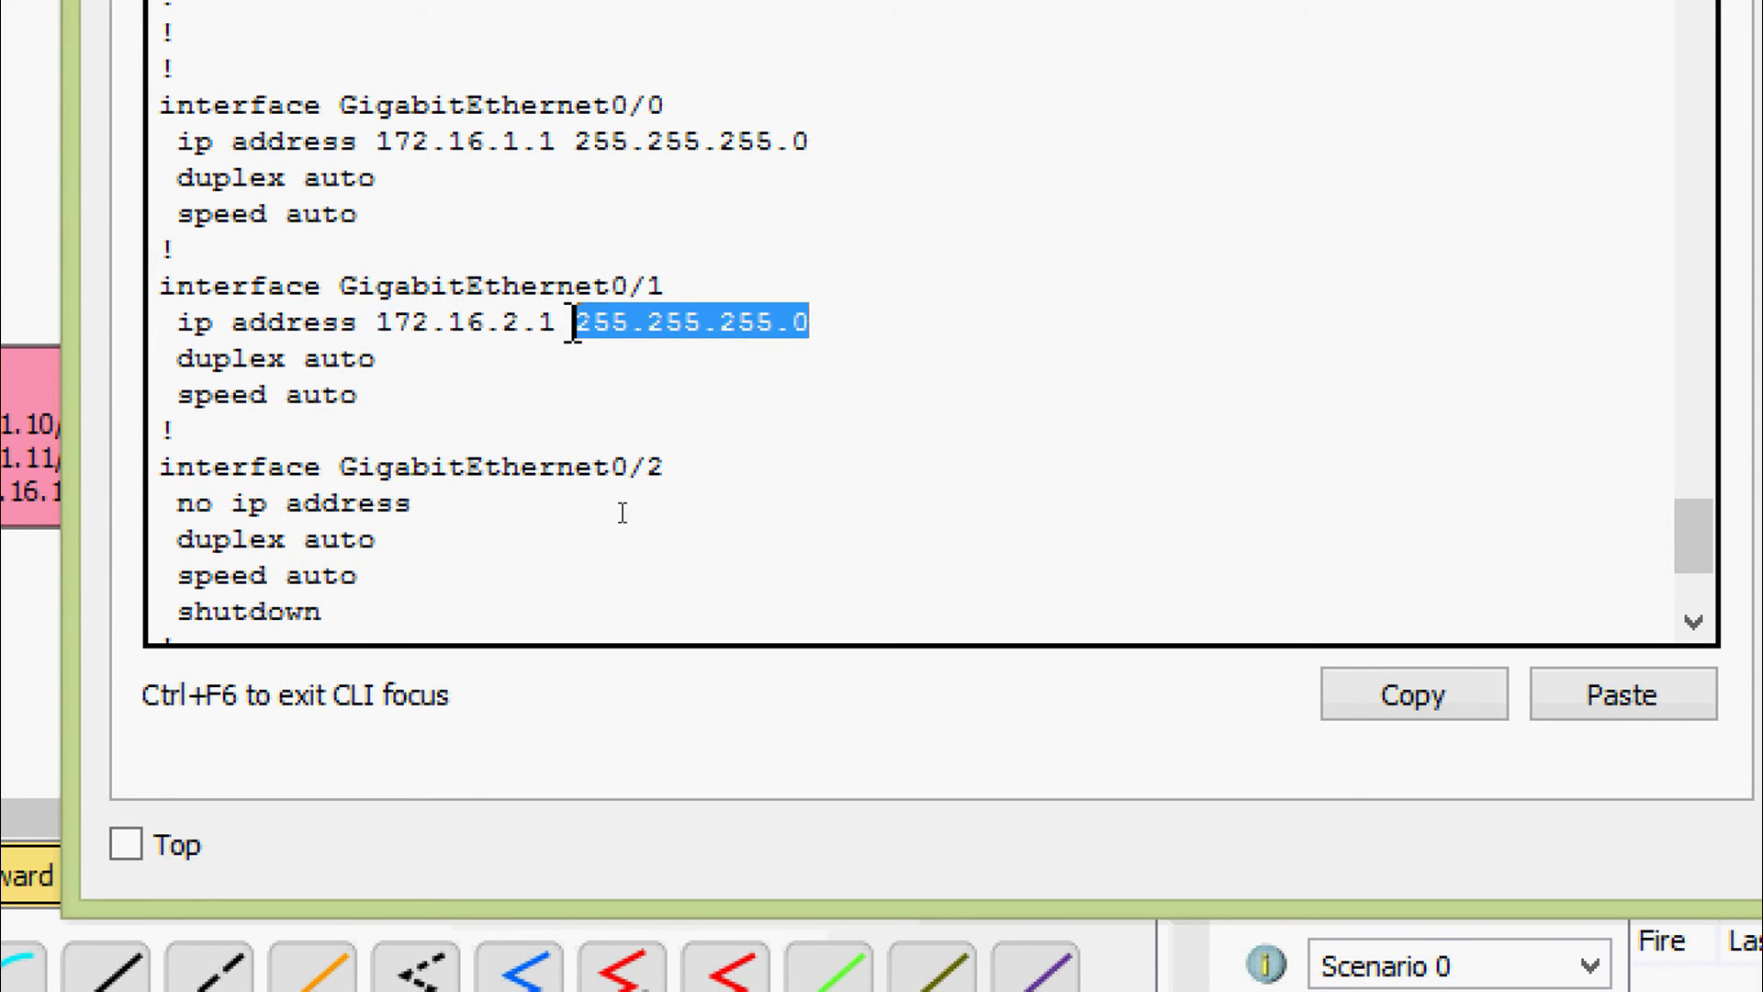
pyautogui.click(560, 390)
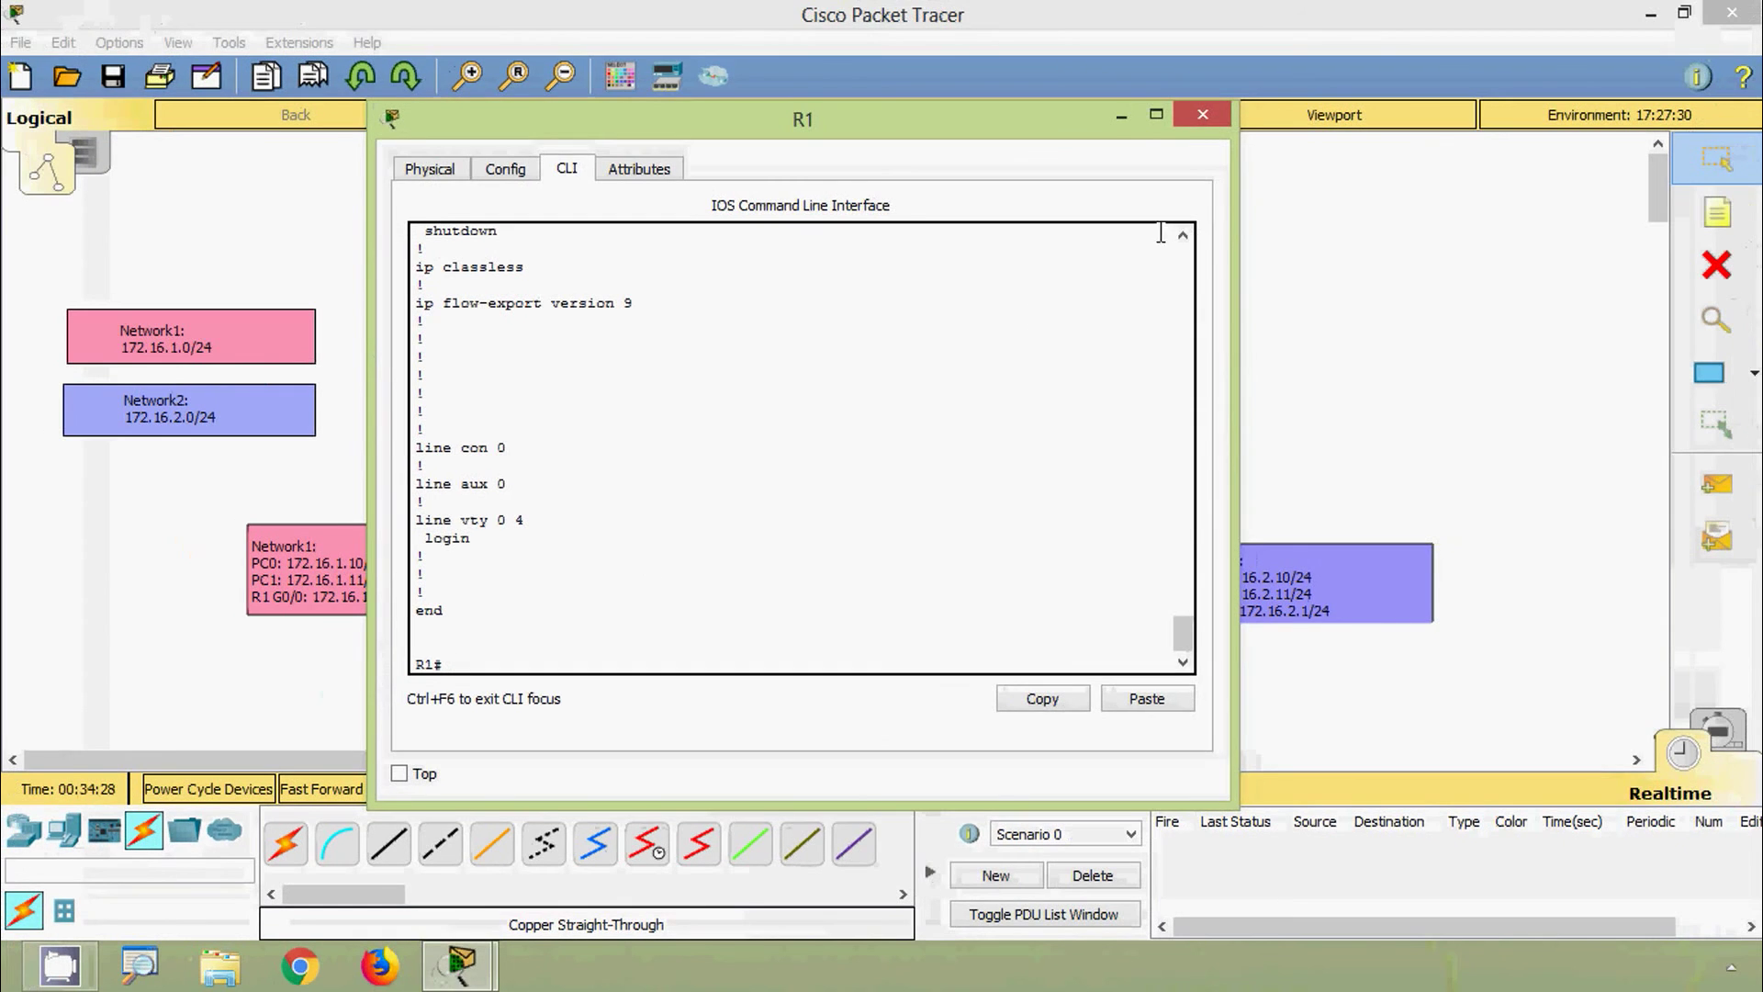
pyautogui.click(1203, 114)
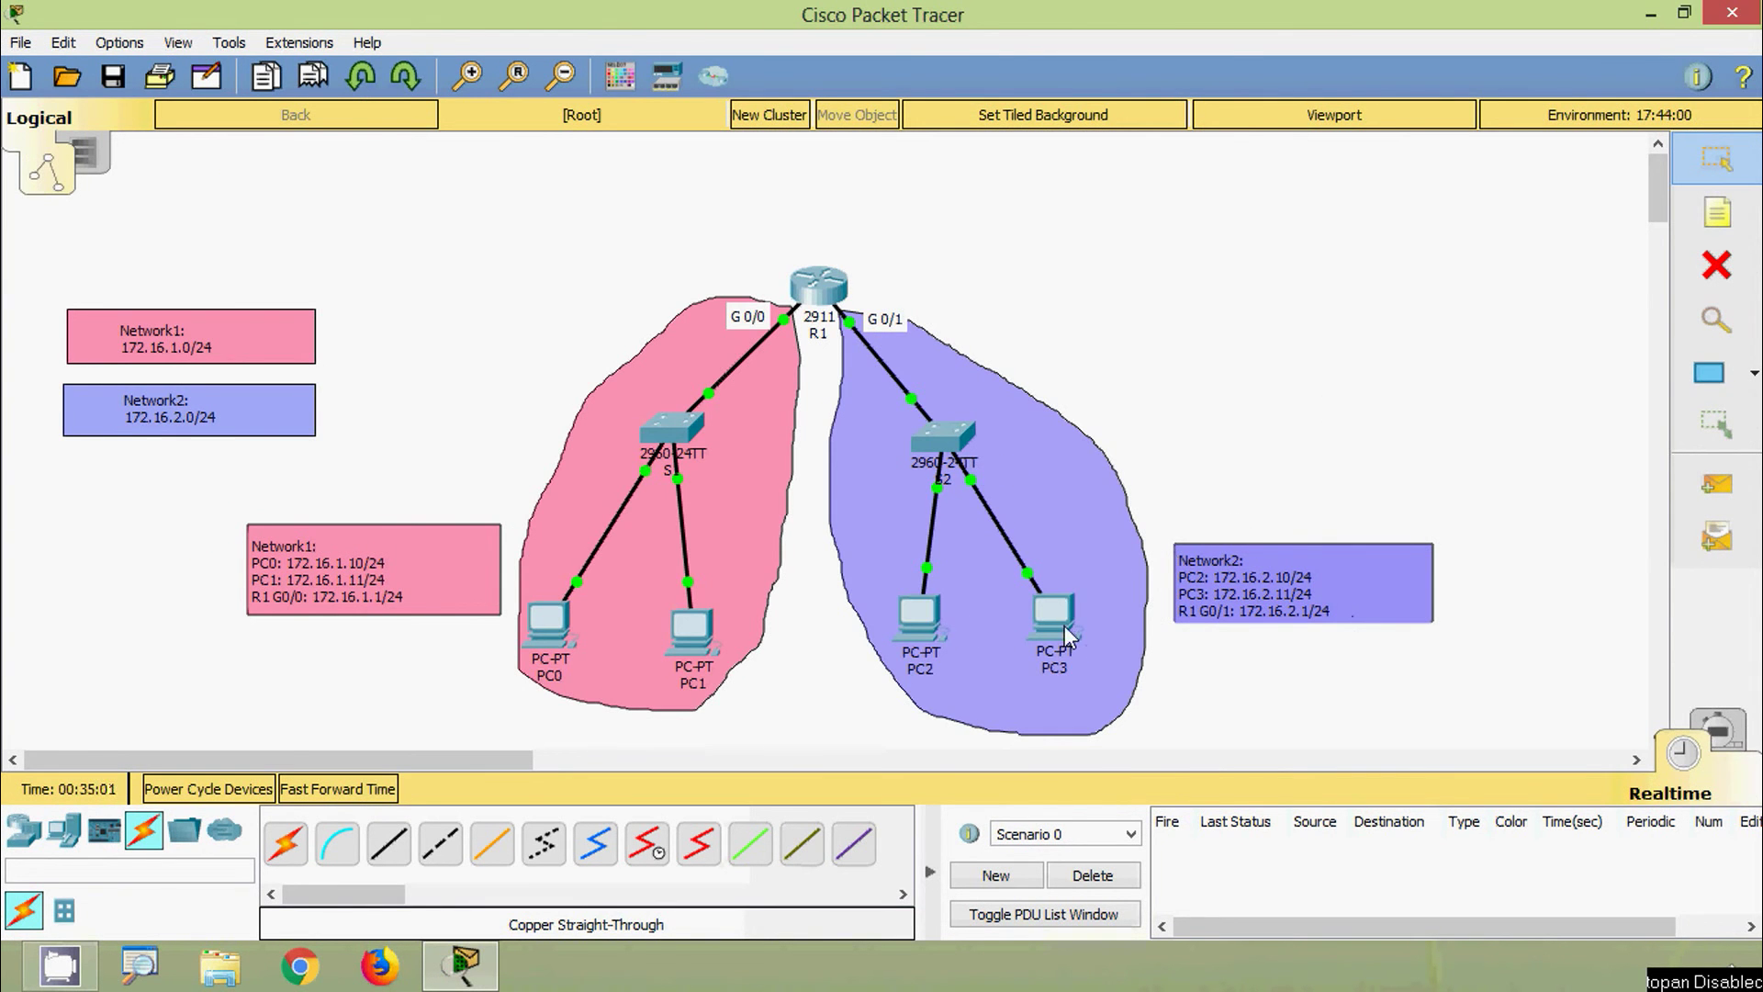
# Open PC2's Command Prompt and ping PC3 at 172.16.2.11
pyautogui.click(920, 617)
pyautogui.click(1057, 275)
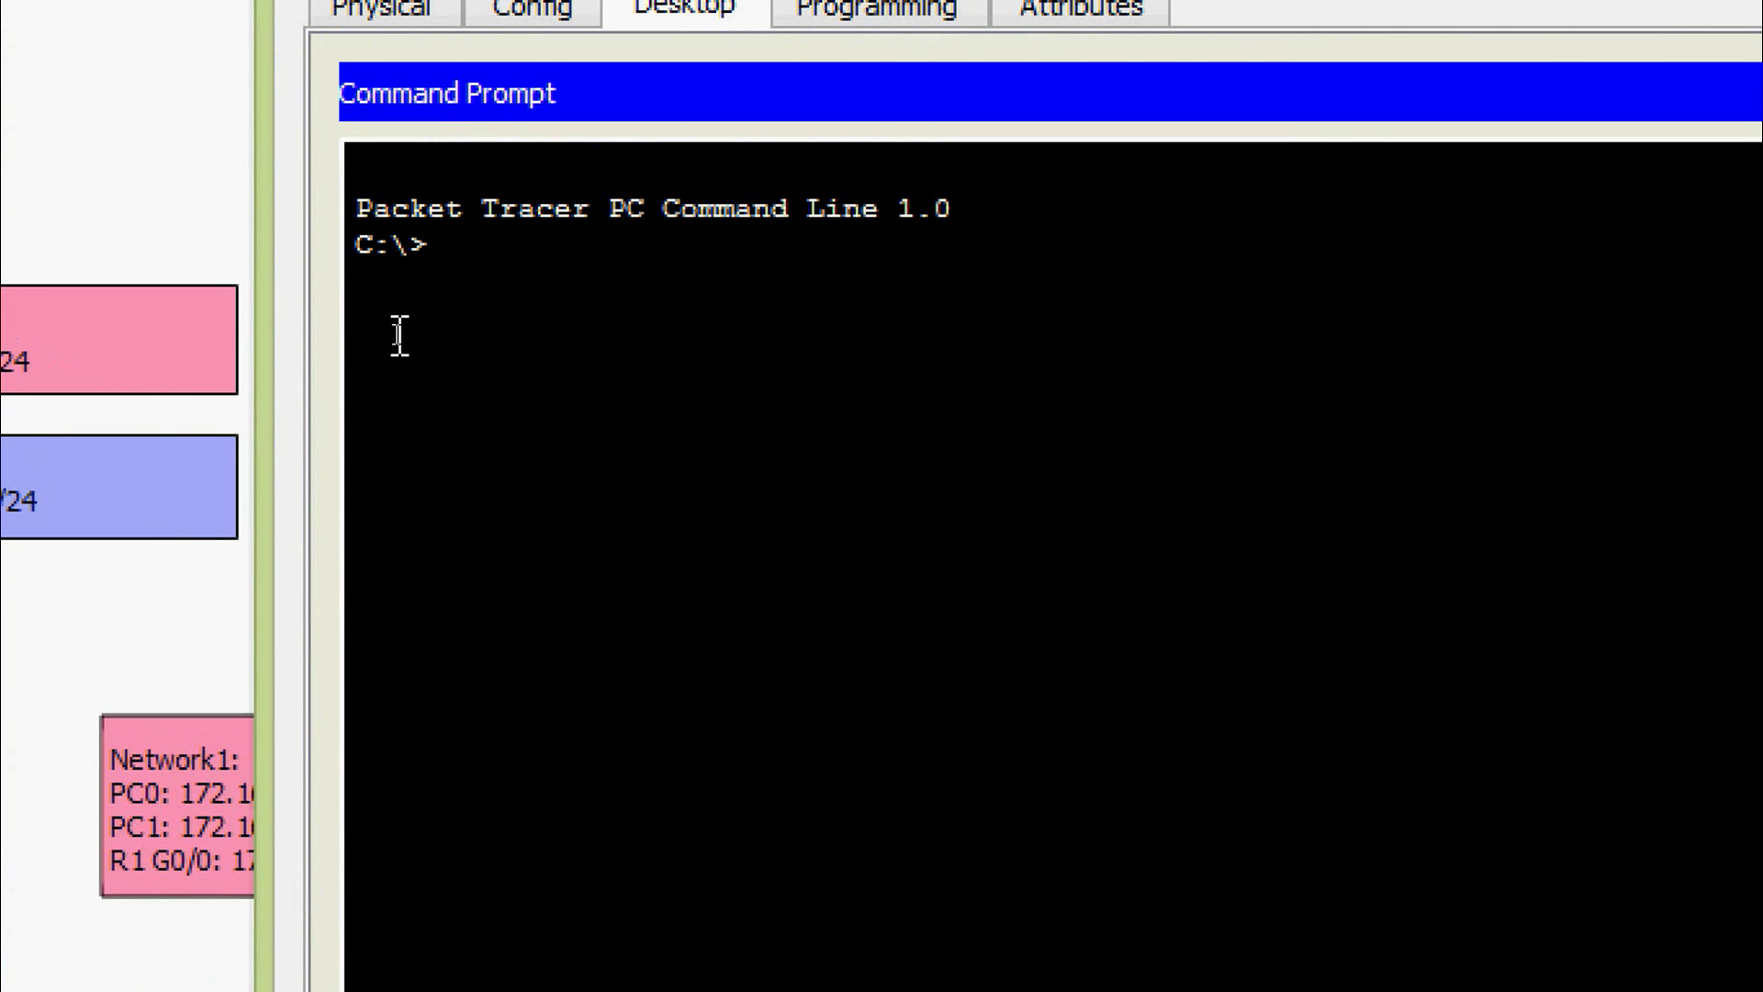
pyautogui.write('ping 172')
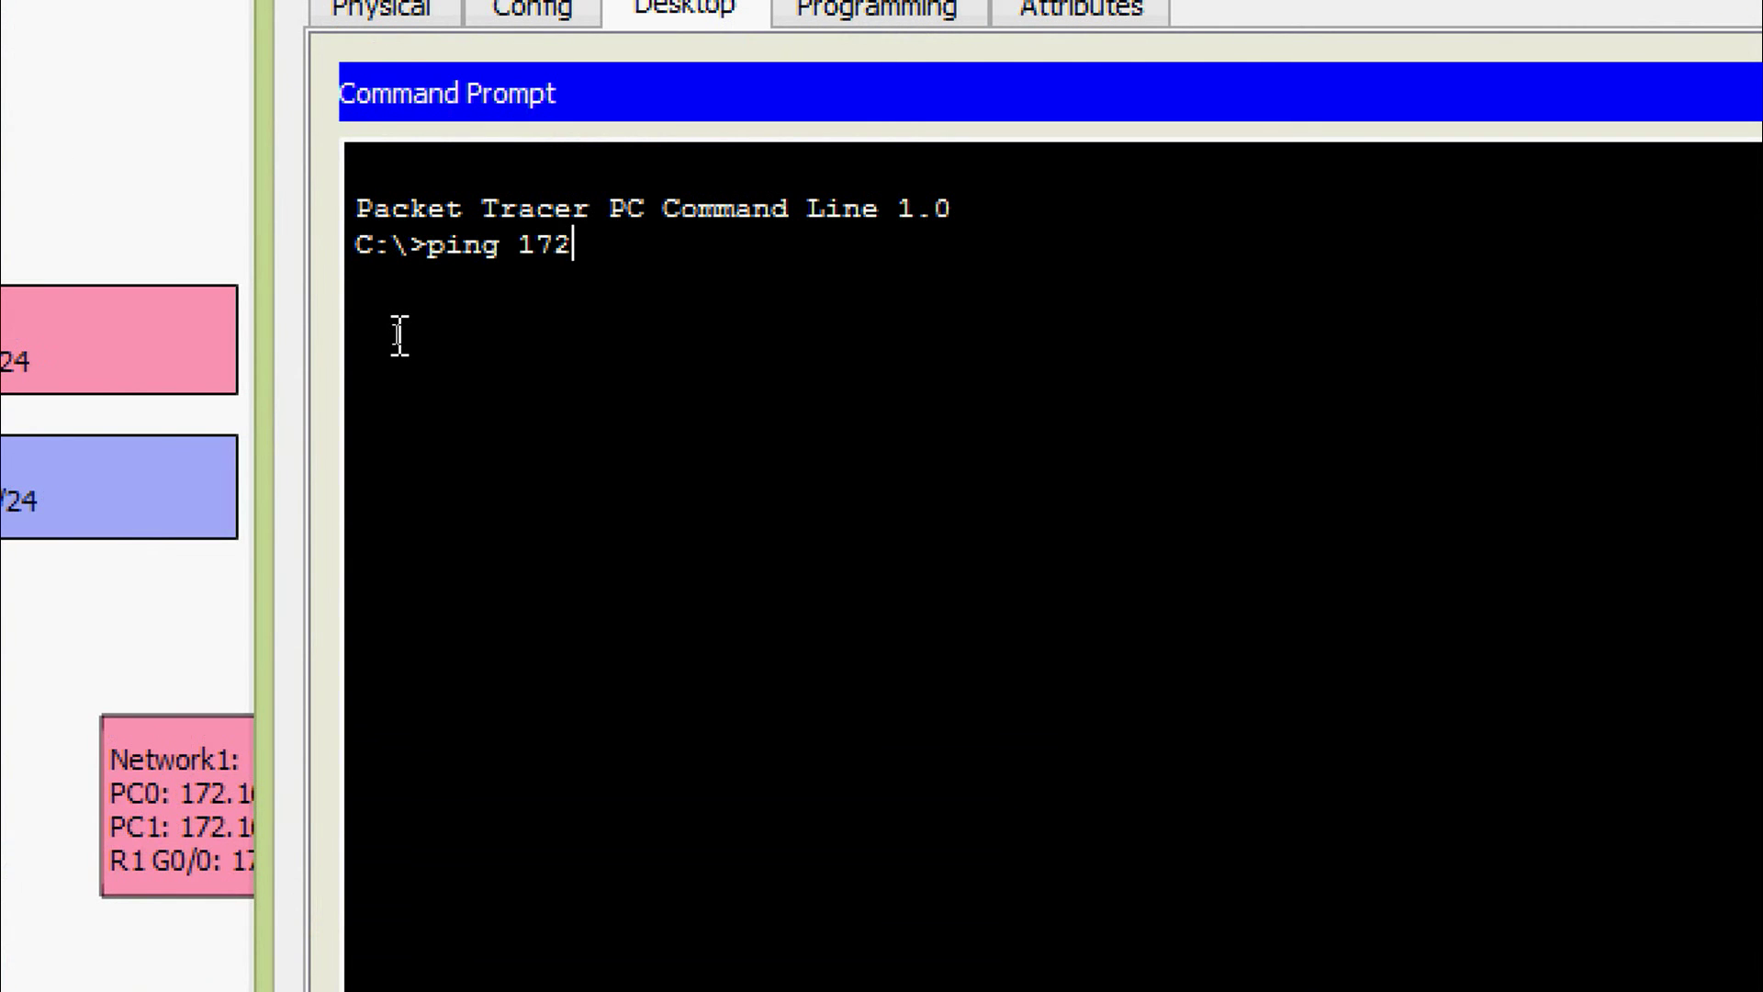
pyautogui.write('.16.2.11')
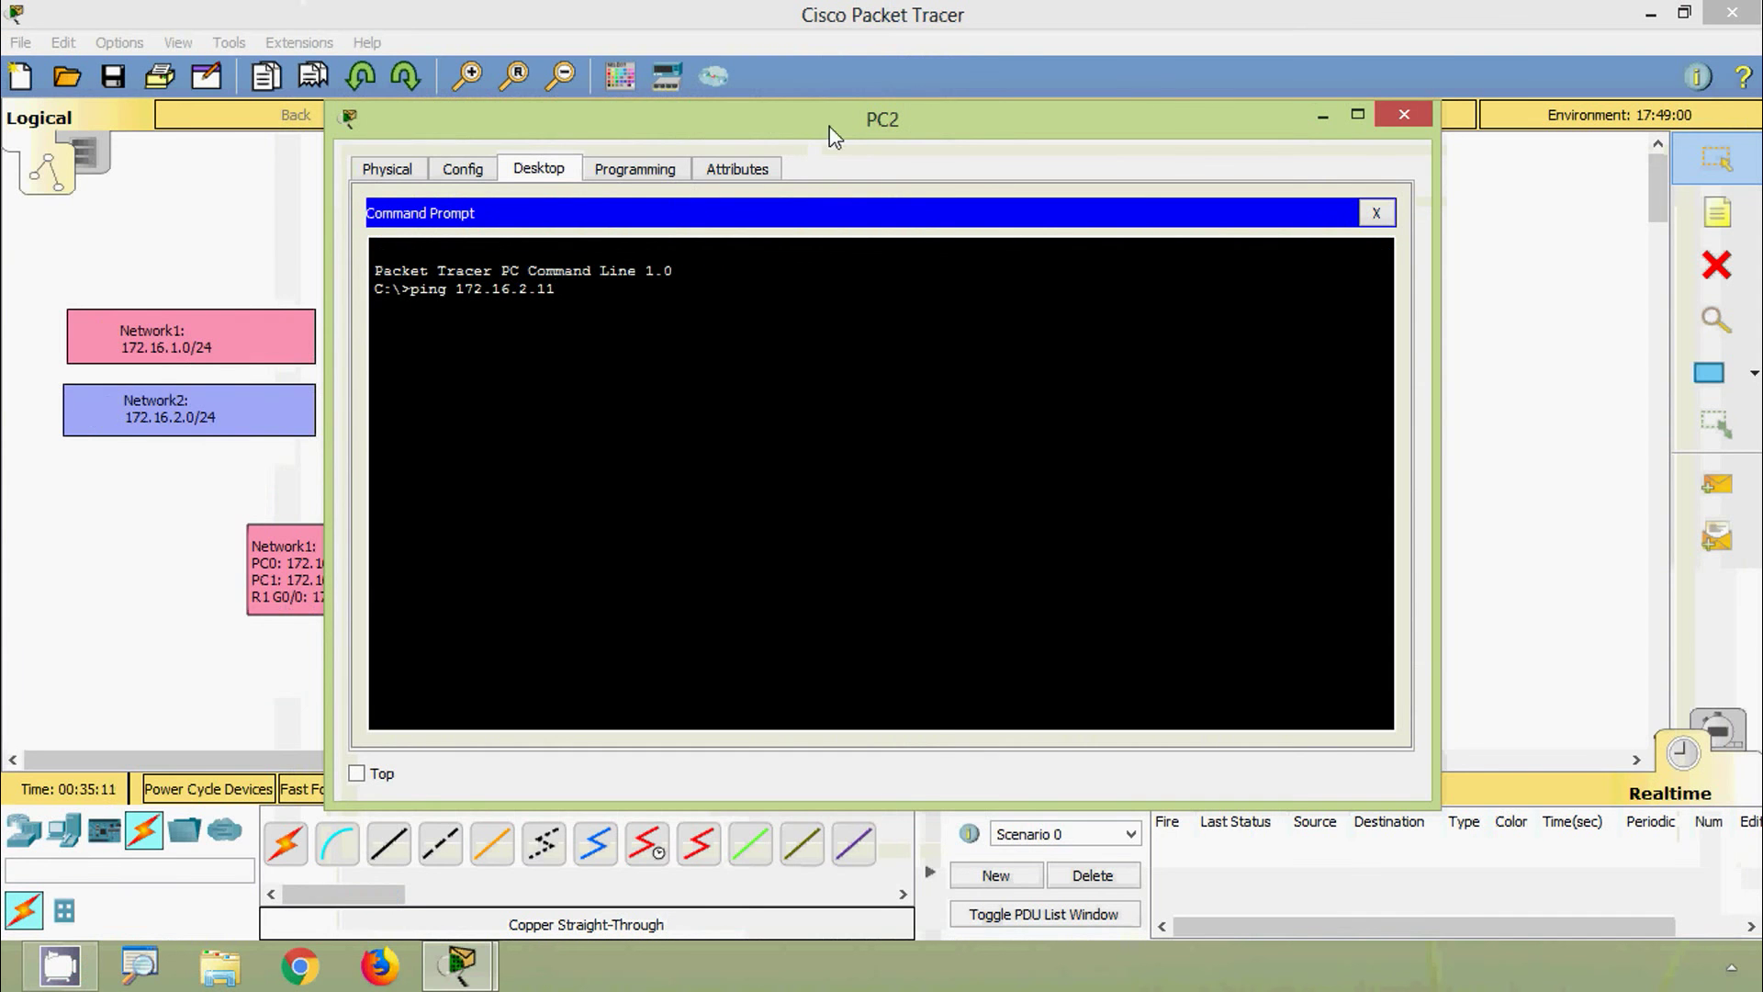
pyautogui.moveTo(831, 136); pyautogui.dragTo(377, 177)
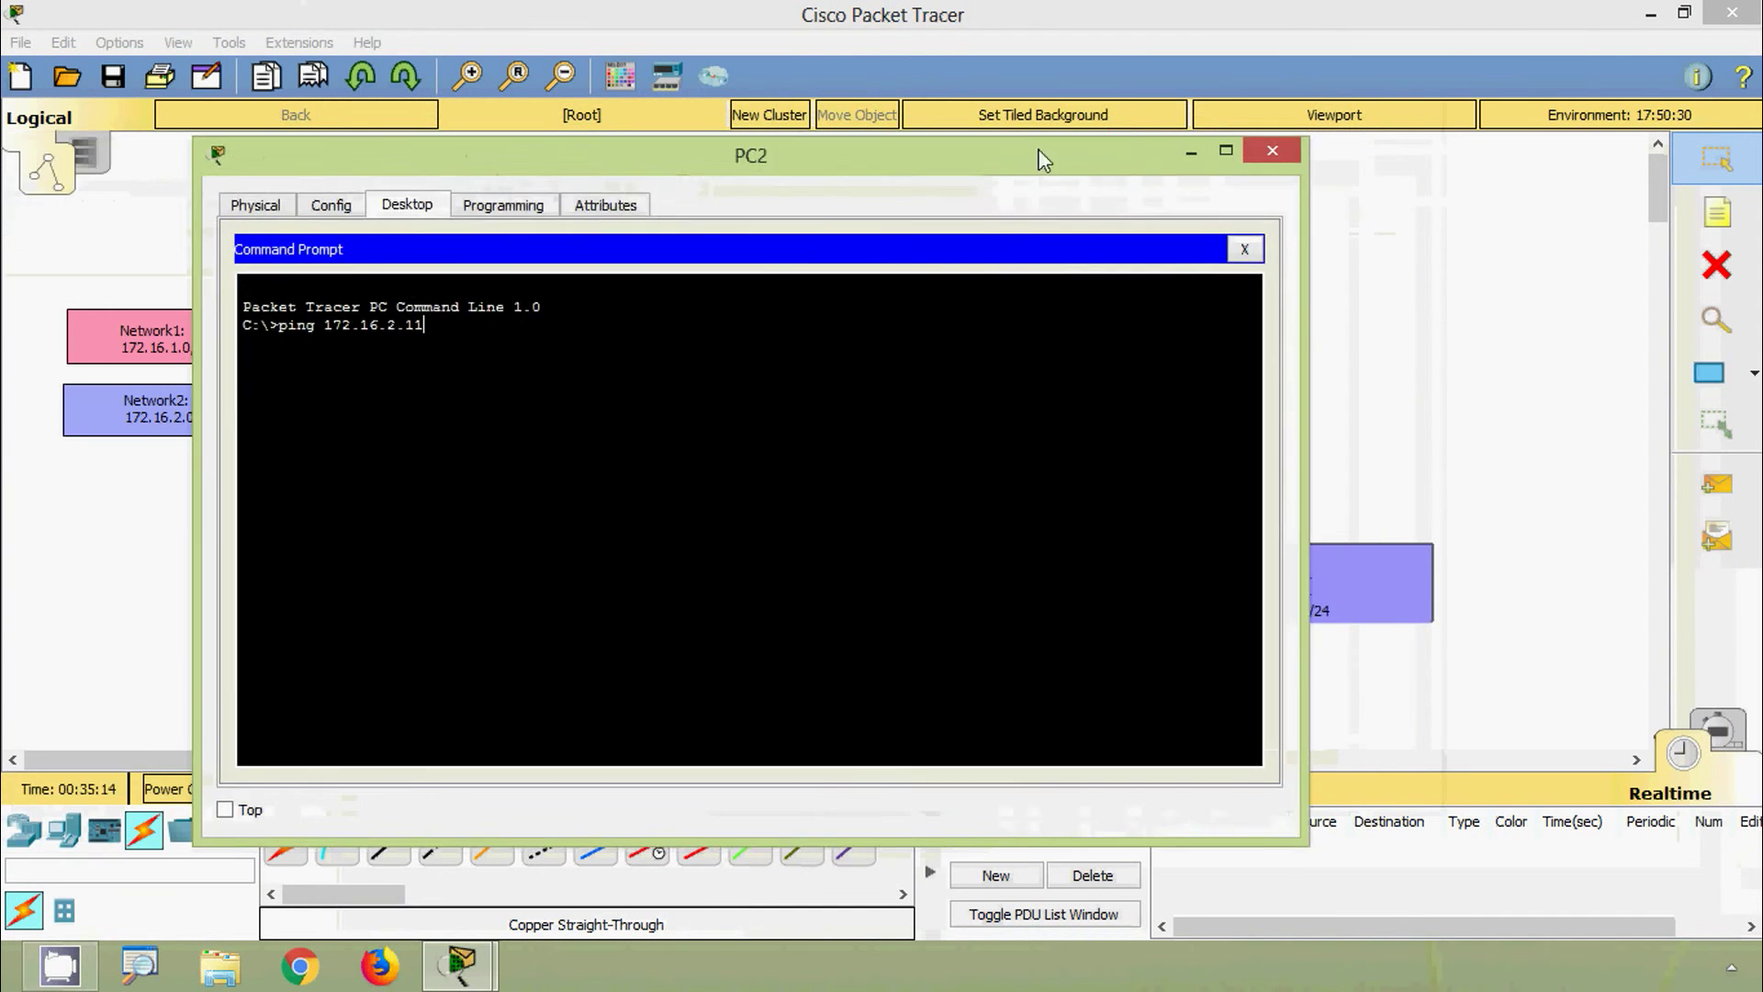
pyautogui.moveTo(983, 169); pyautogui.dragTo(1065, 139)
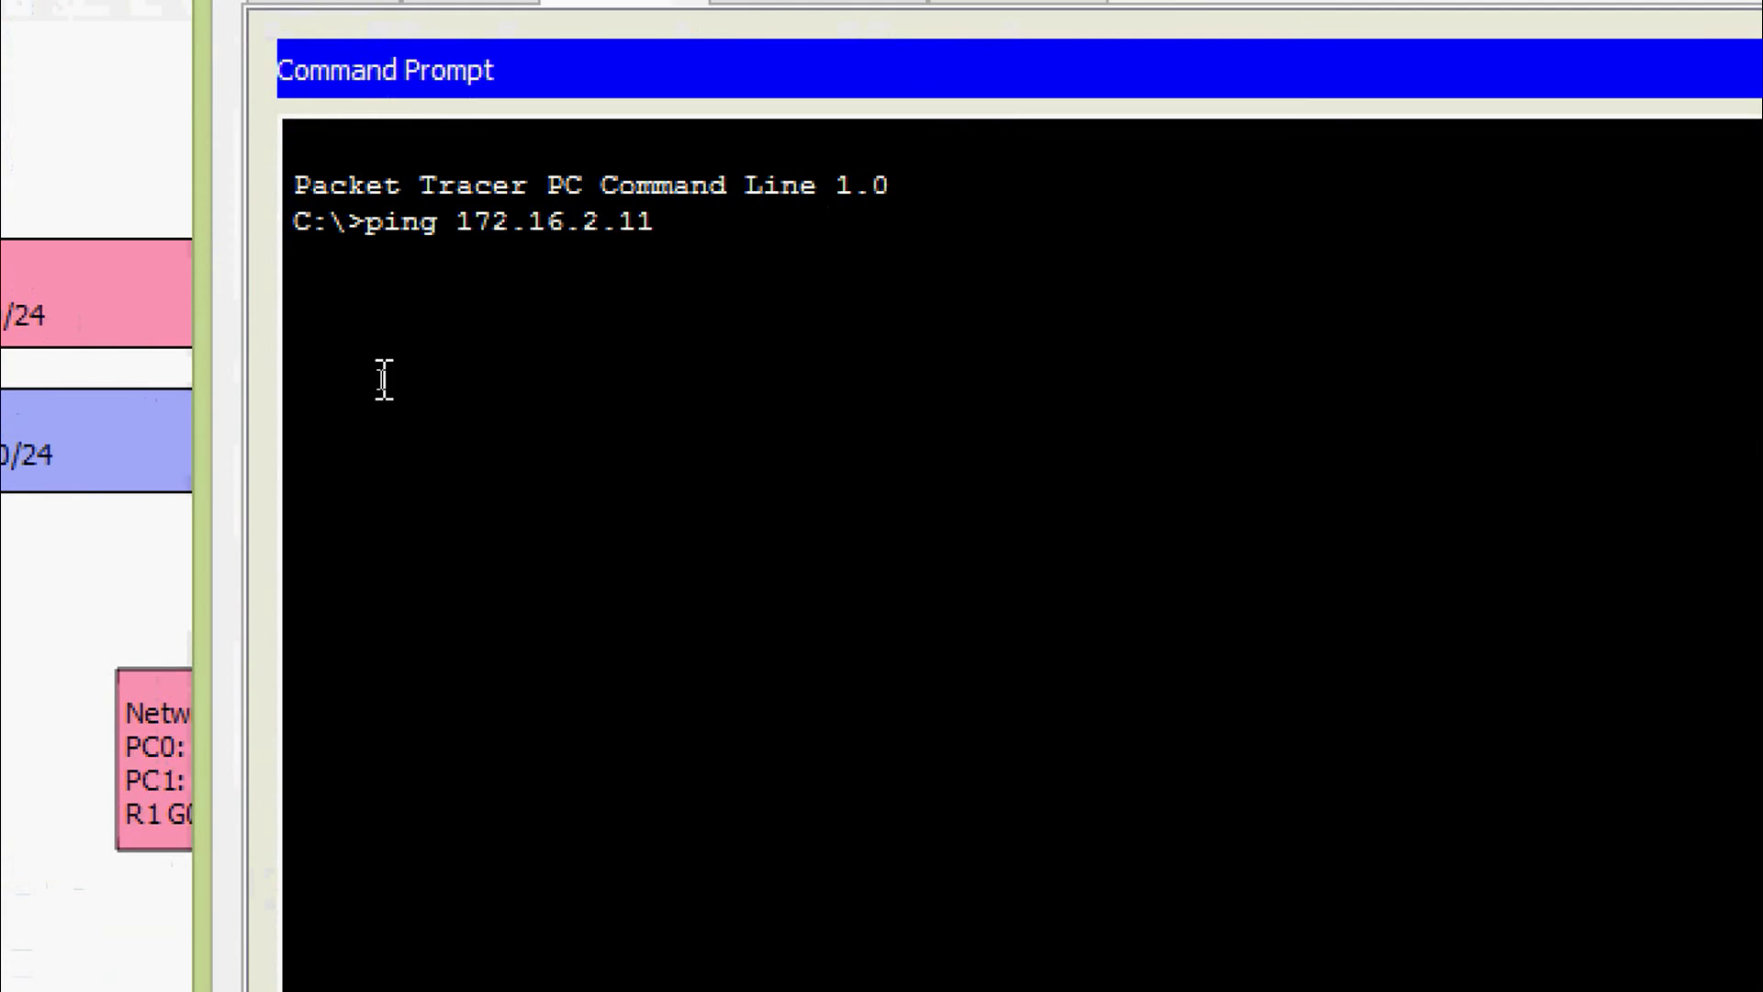
pyautogui.press('Return')
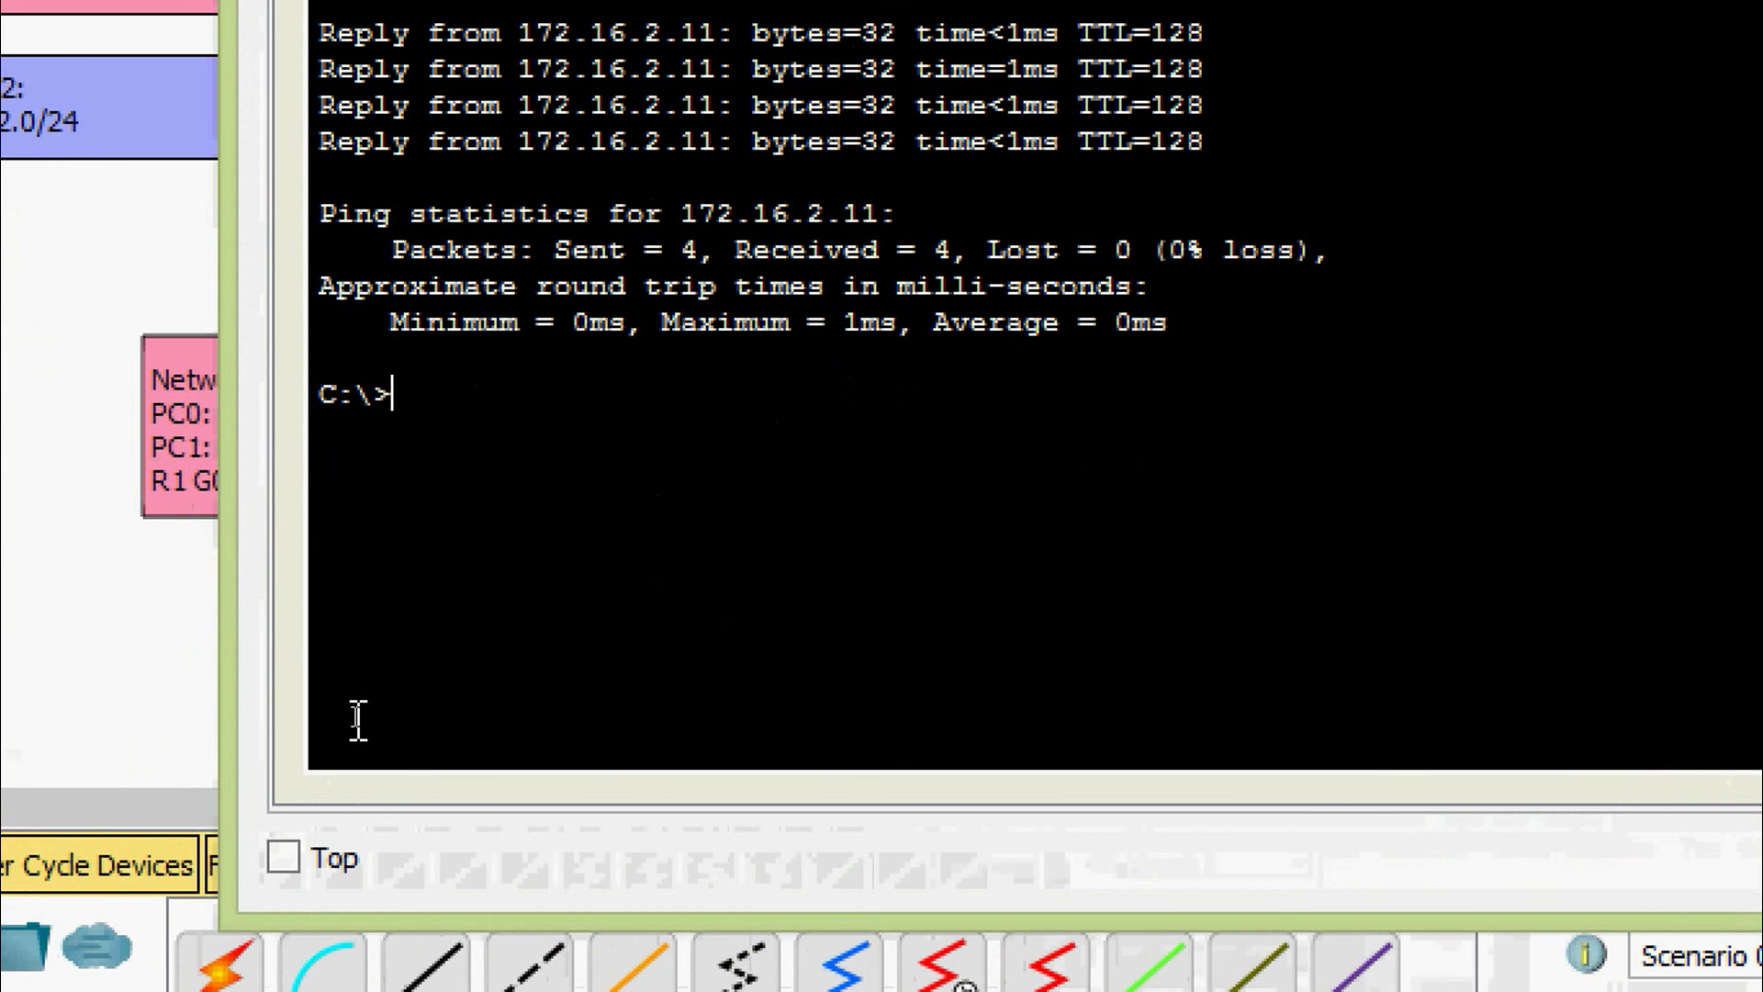
# Run ipconfig /all on PC2 and examine its default gateway entry
pyautogui.write('ip')
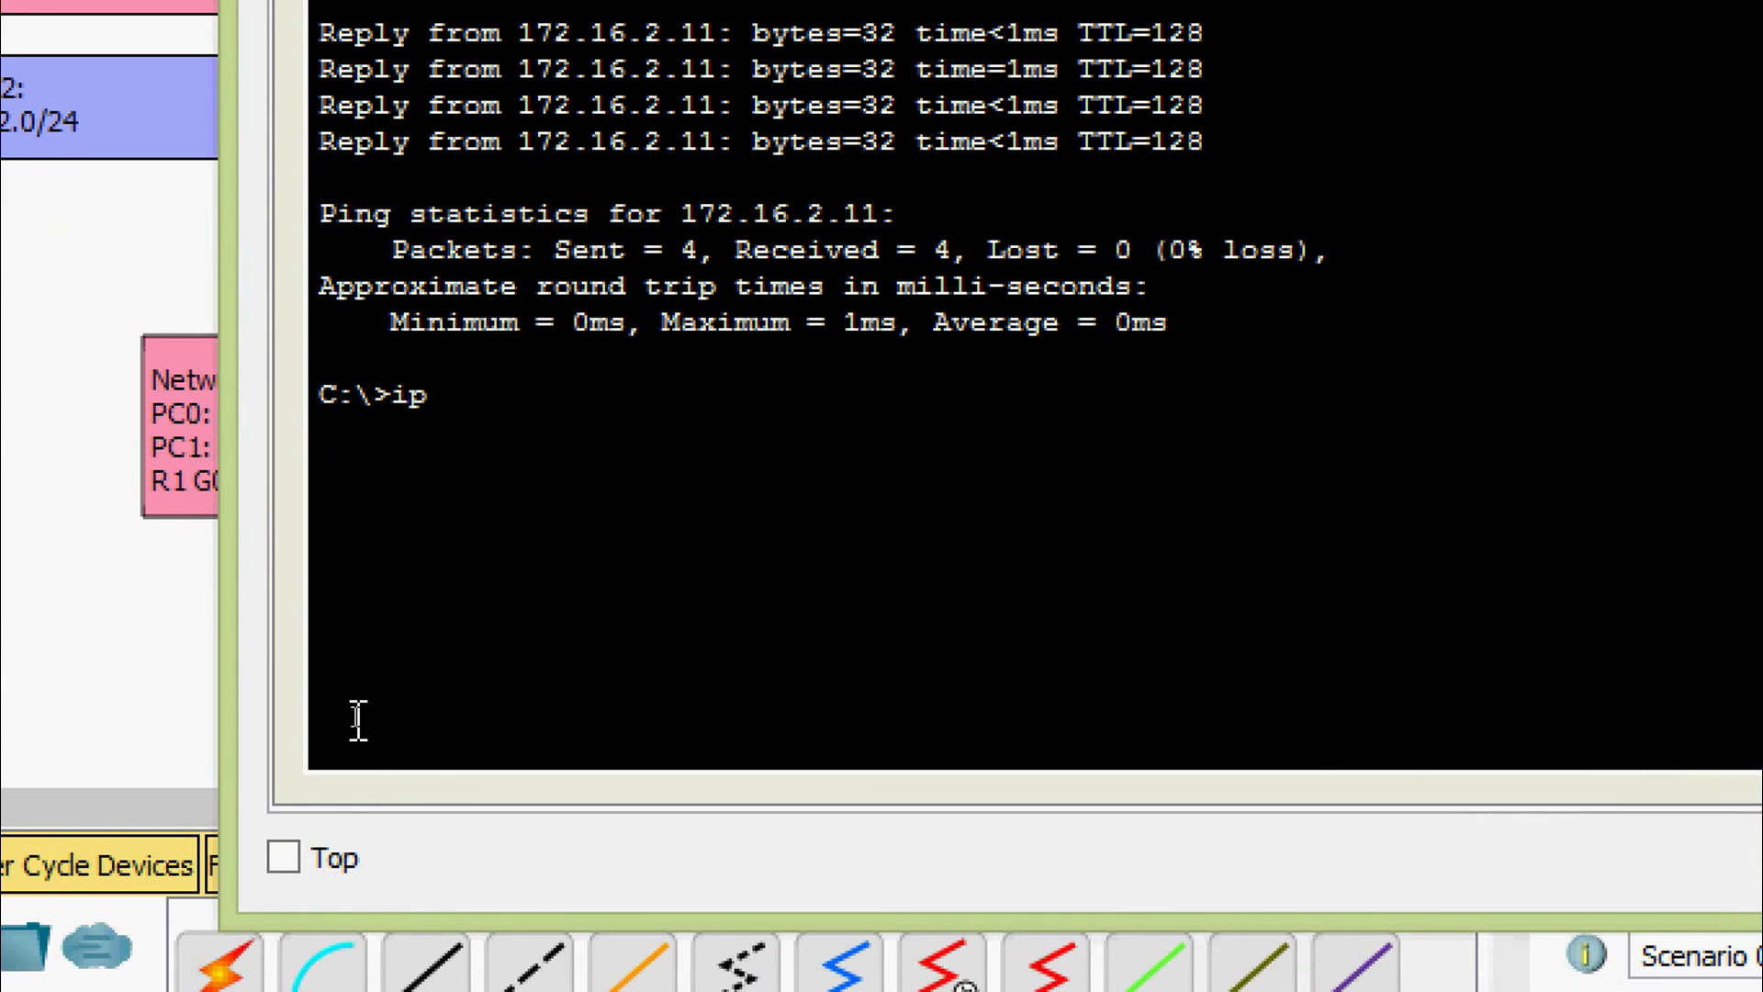
pyautogui.write('config /all')
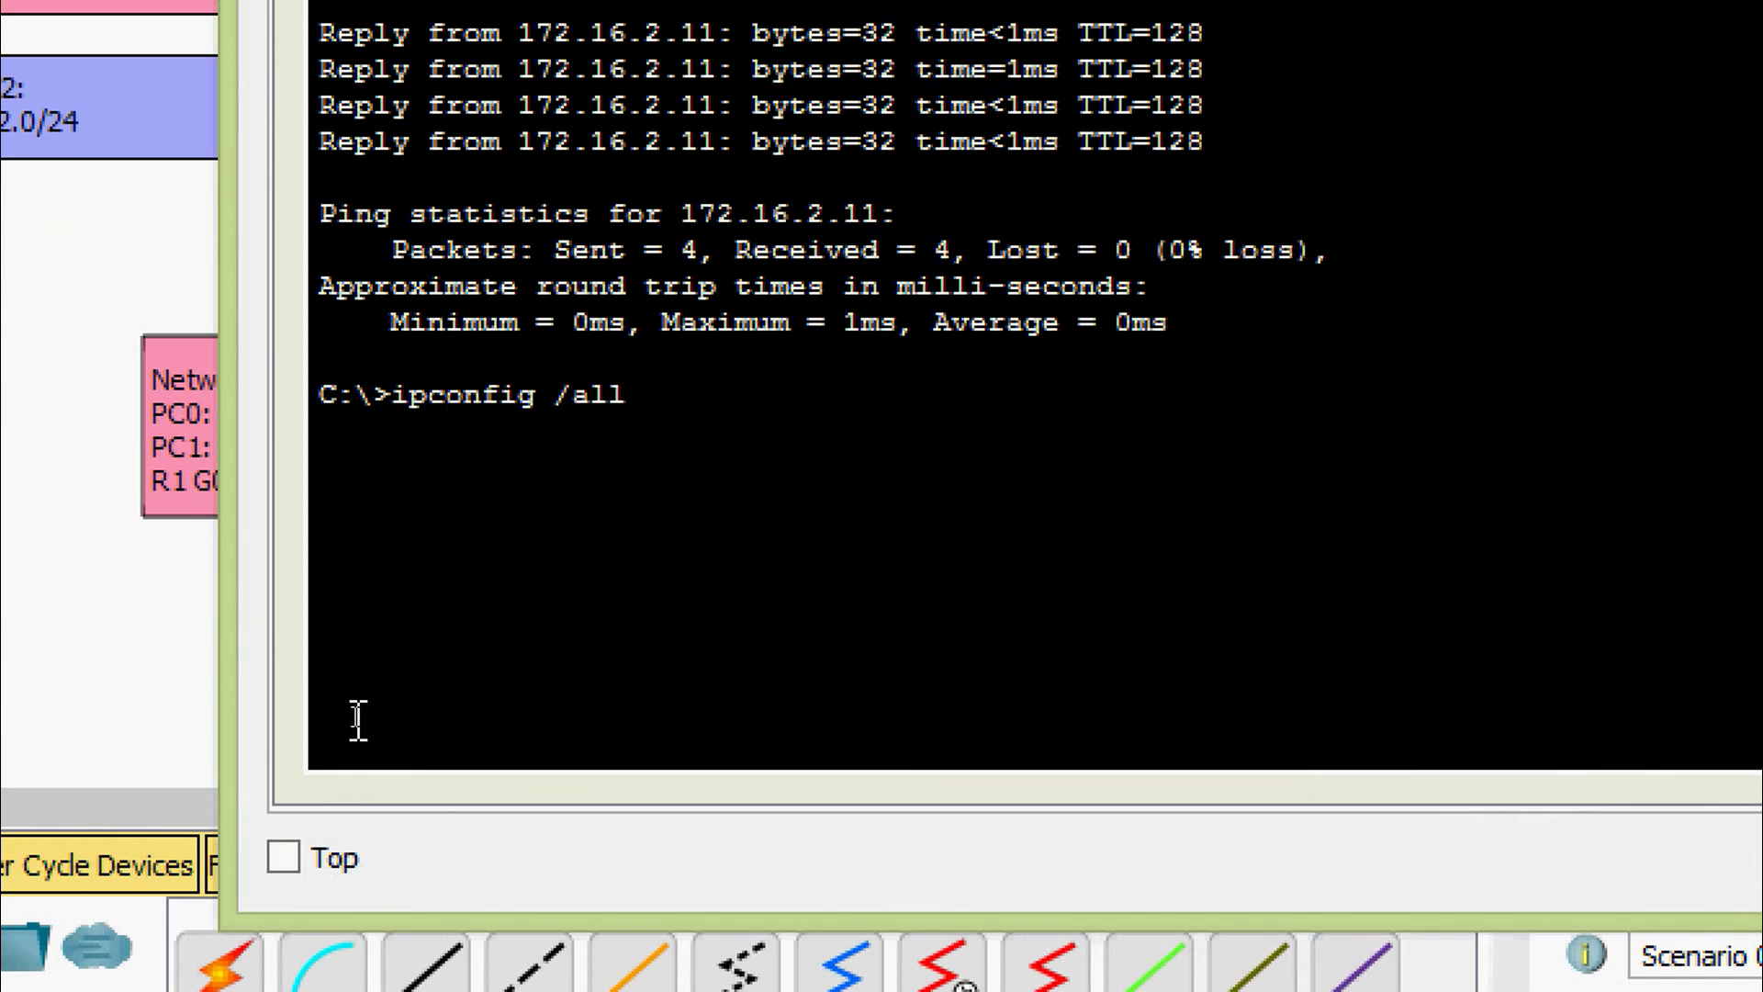
pyautogui.press('Return')
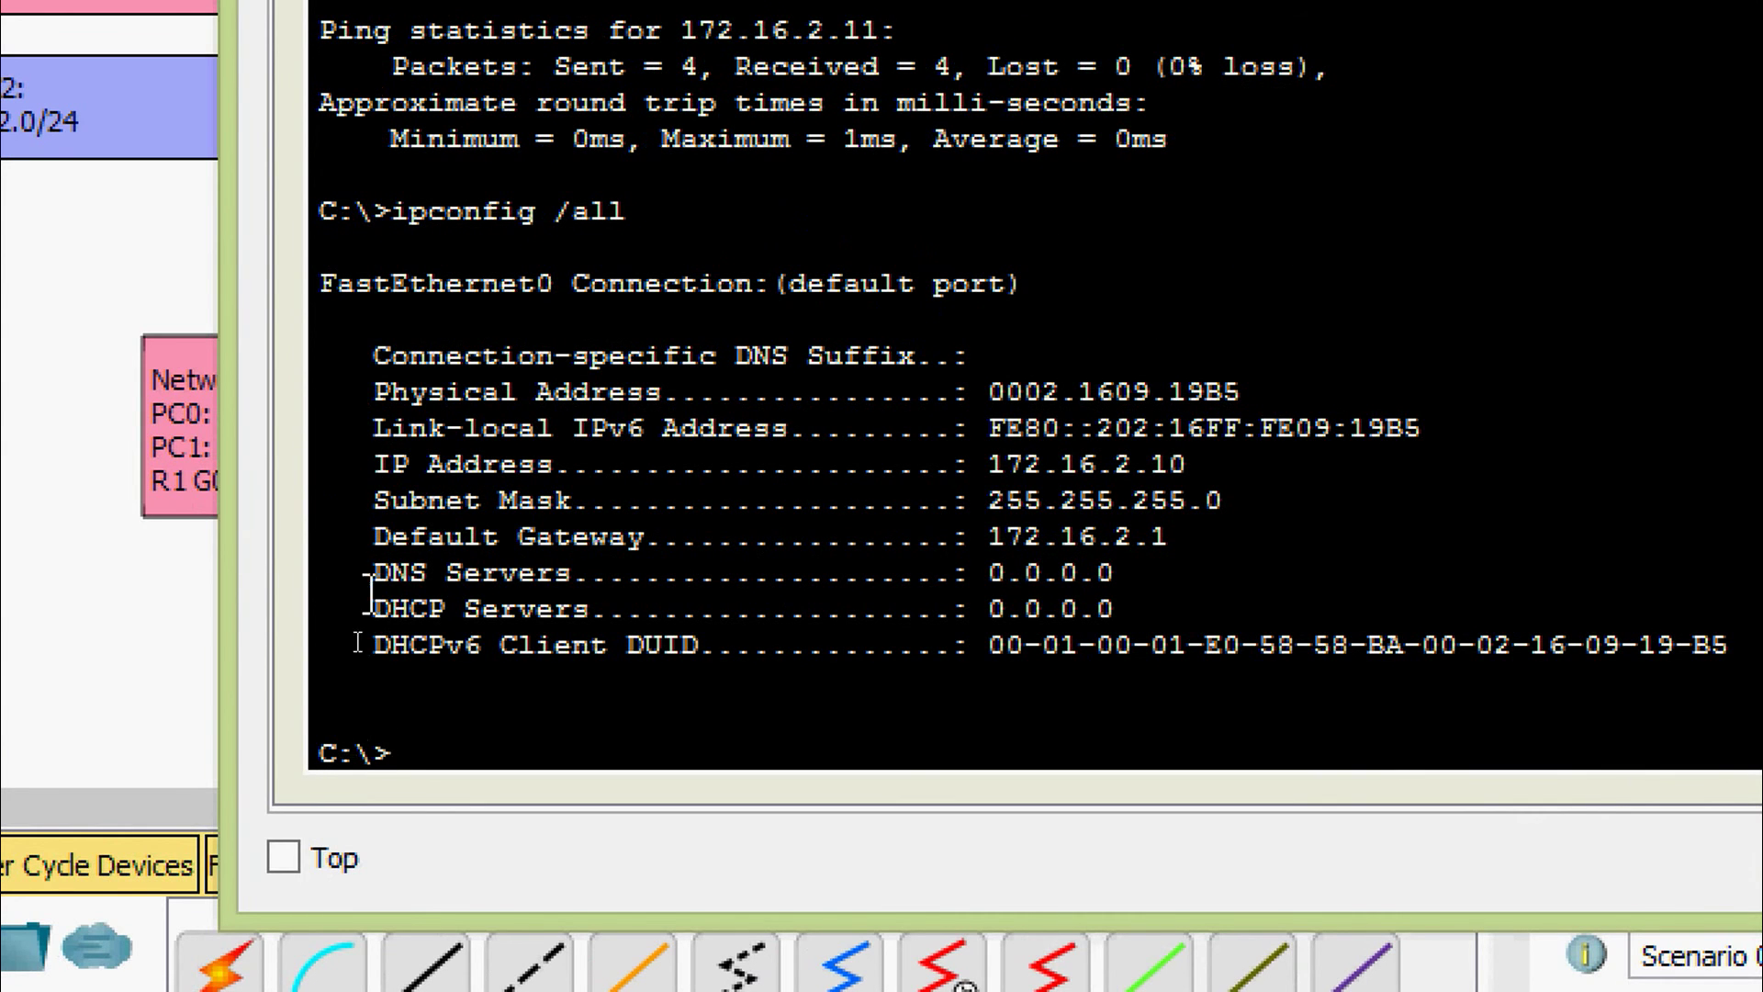
pyautogui.moveTo(371, 536); pyautogui.dragTo(1172, 548)
# Ping the gateway 172.16.2.1 from PC2 and close the PC2 window
pyautogui.write('pi')
pyautogui.write('mg ')
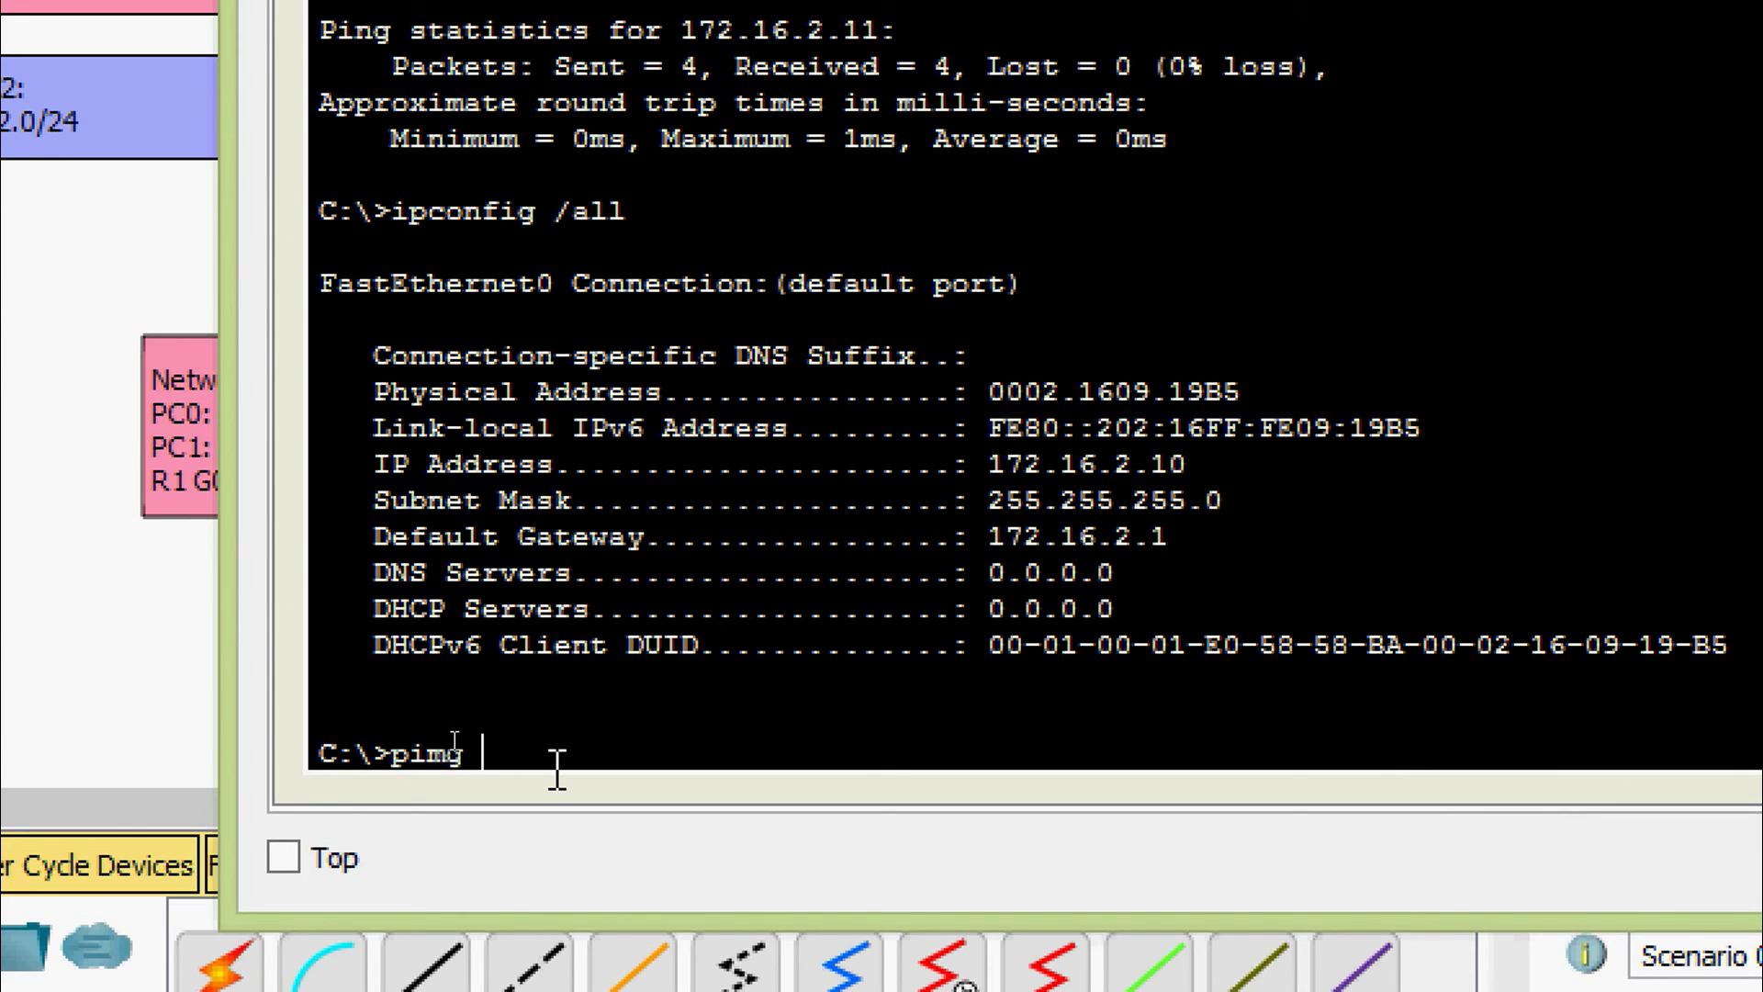
pyautogui.write('ng 172.16.2.1')
pyautogui.press('Return')
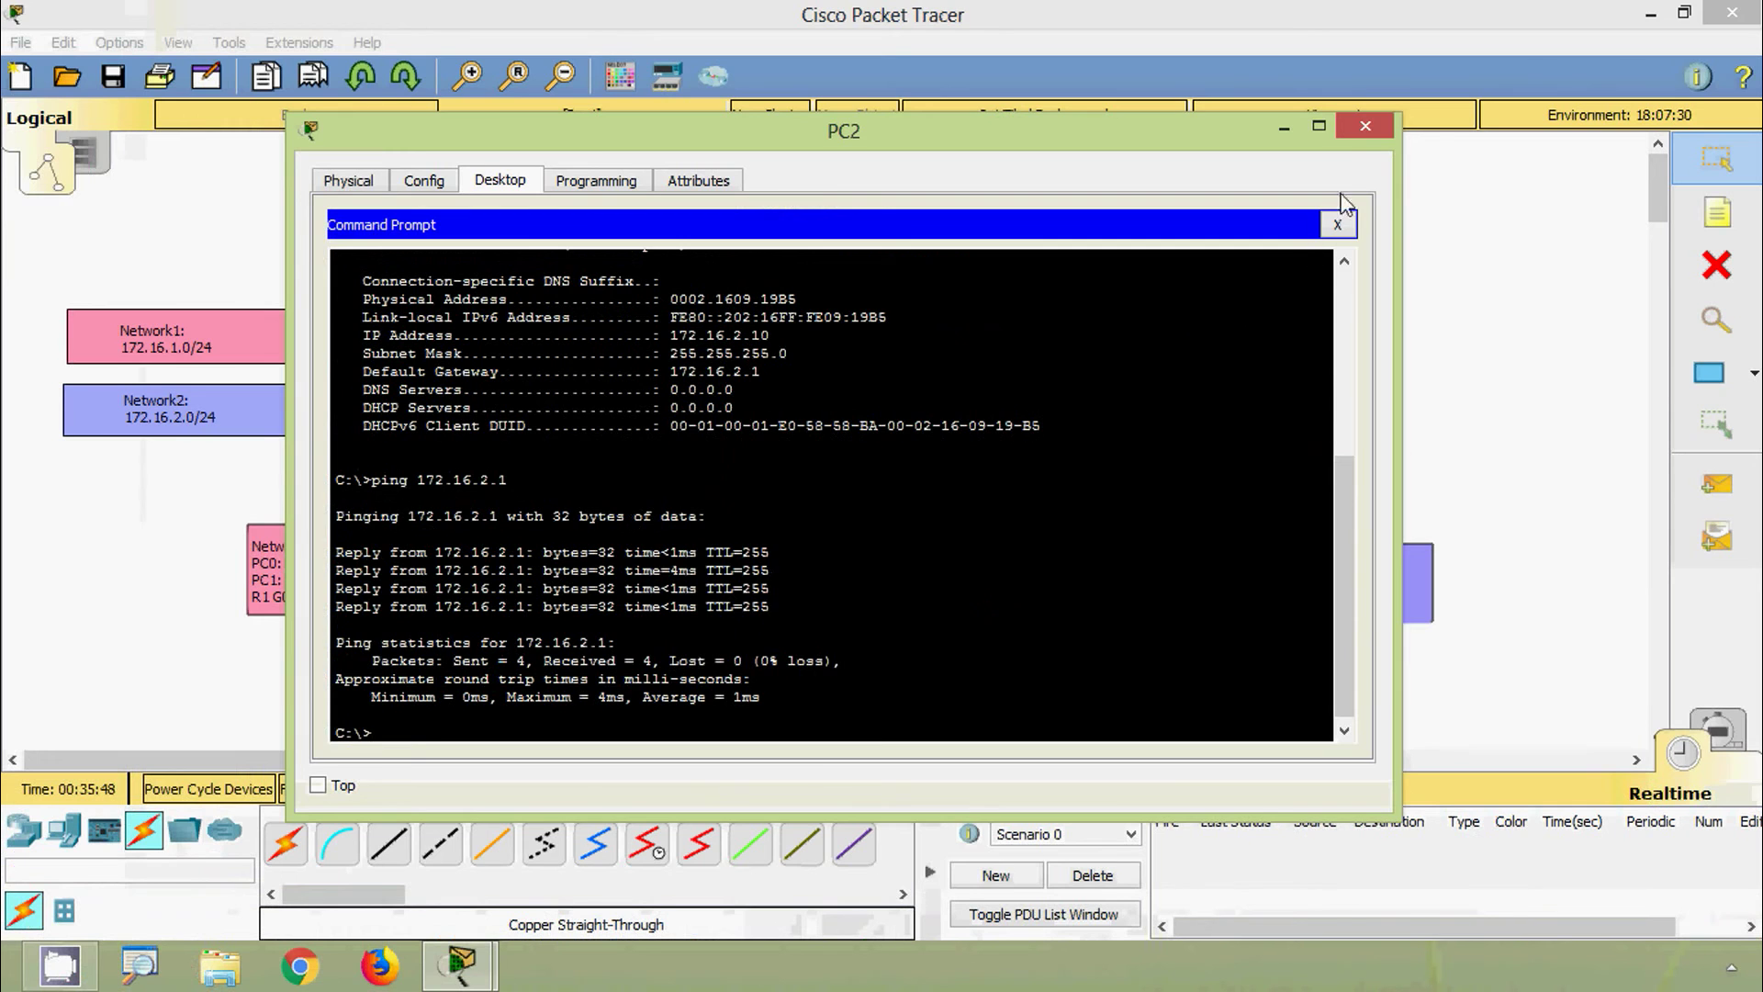
pyautogui.click(1363, 128)
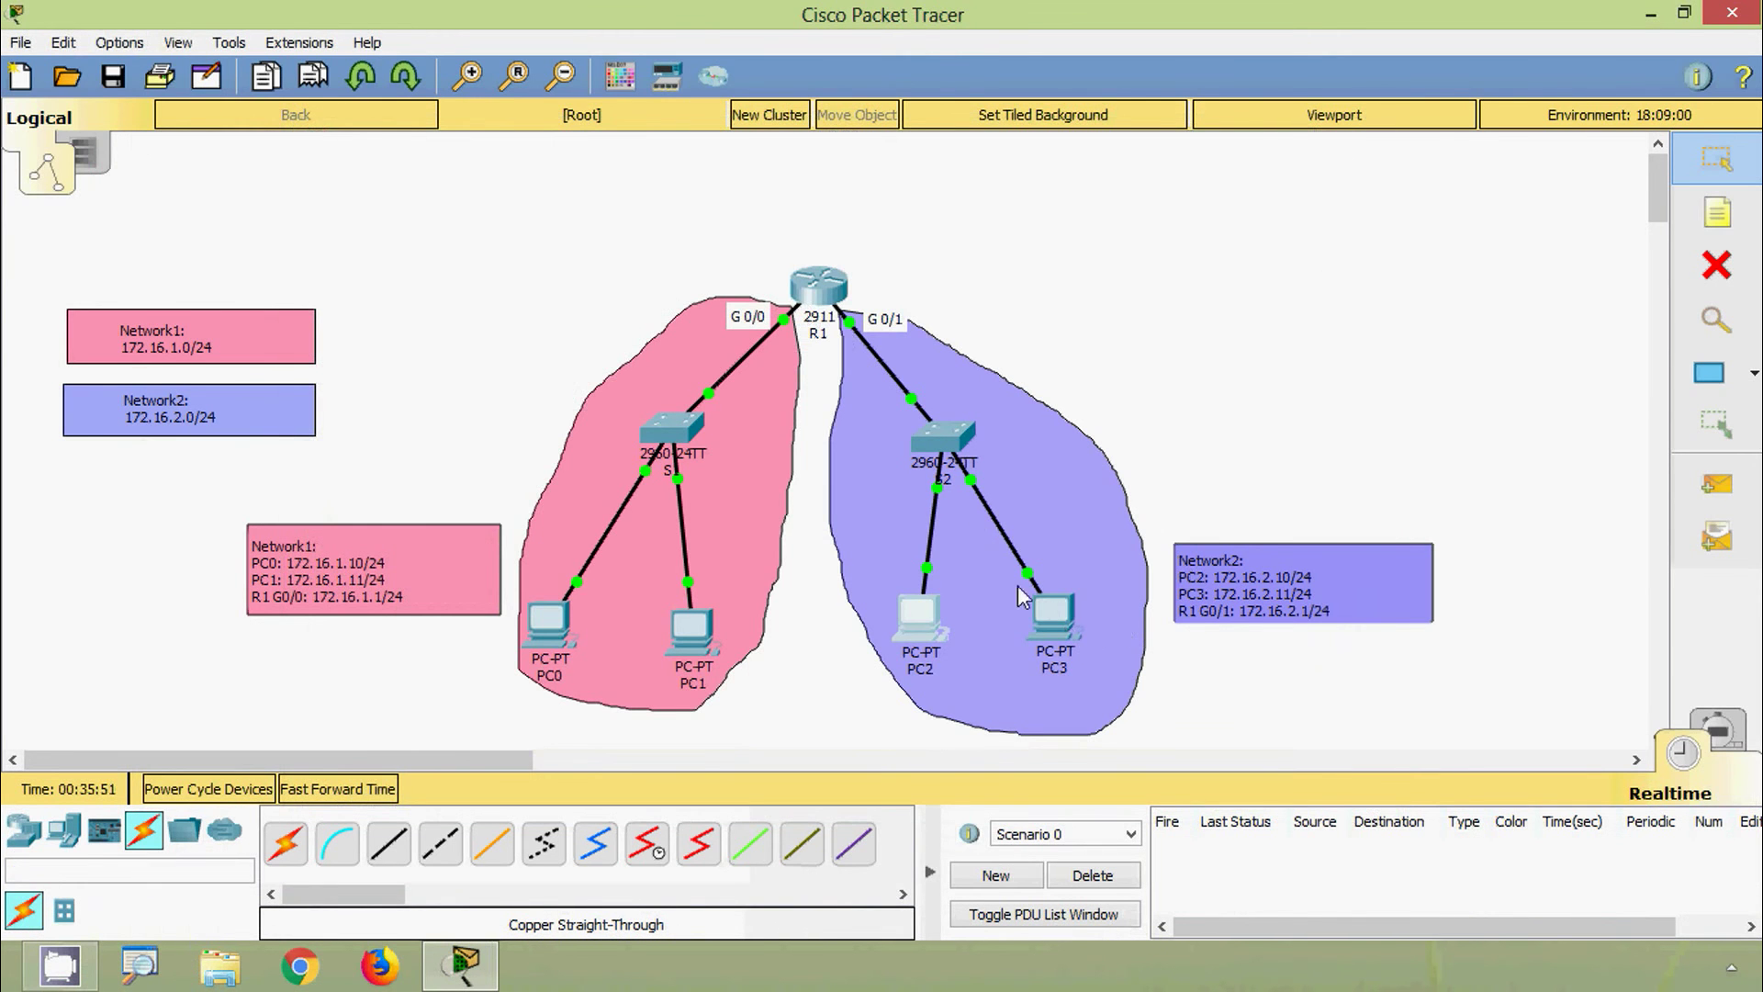
# Open PC3's Command Prompt, ping the gateway 172.16.2.1, and close the PC3 window
pyautogui.click(1051, 614)
pyautogui.click(1003, 316)
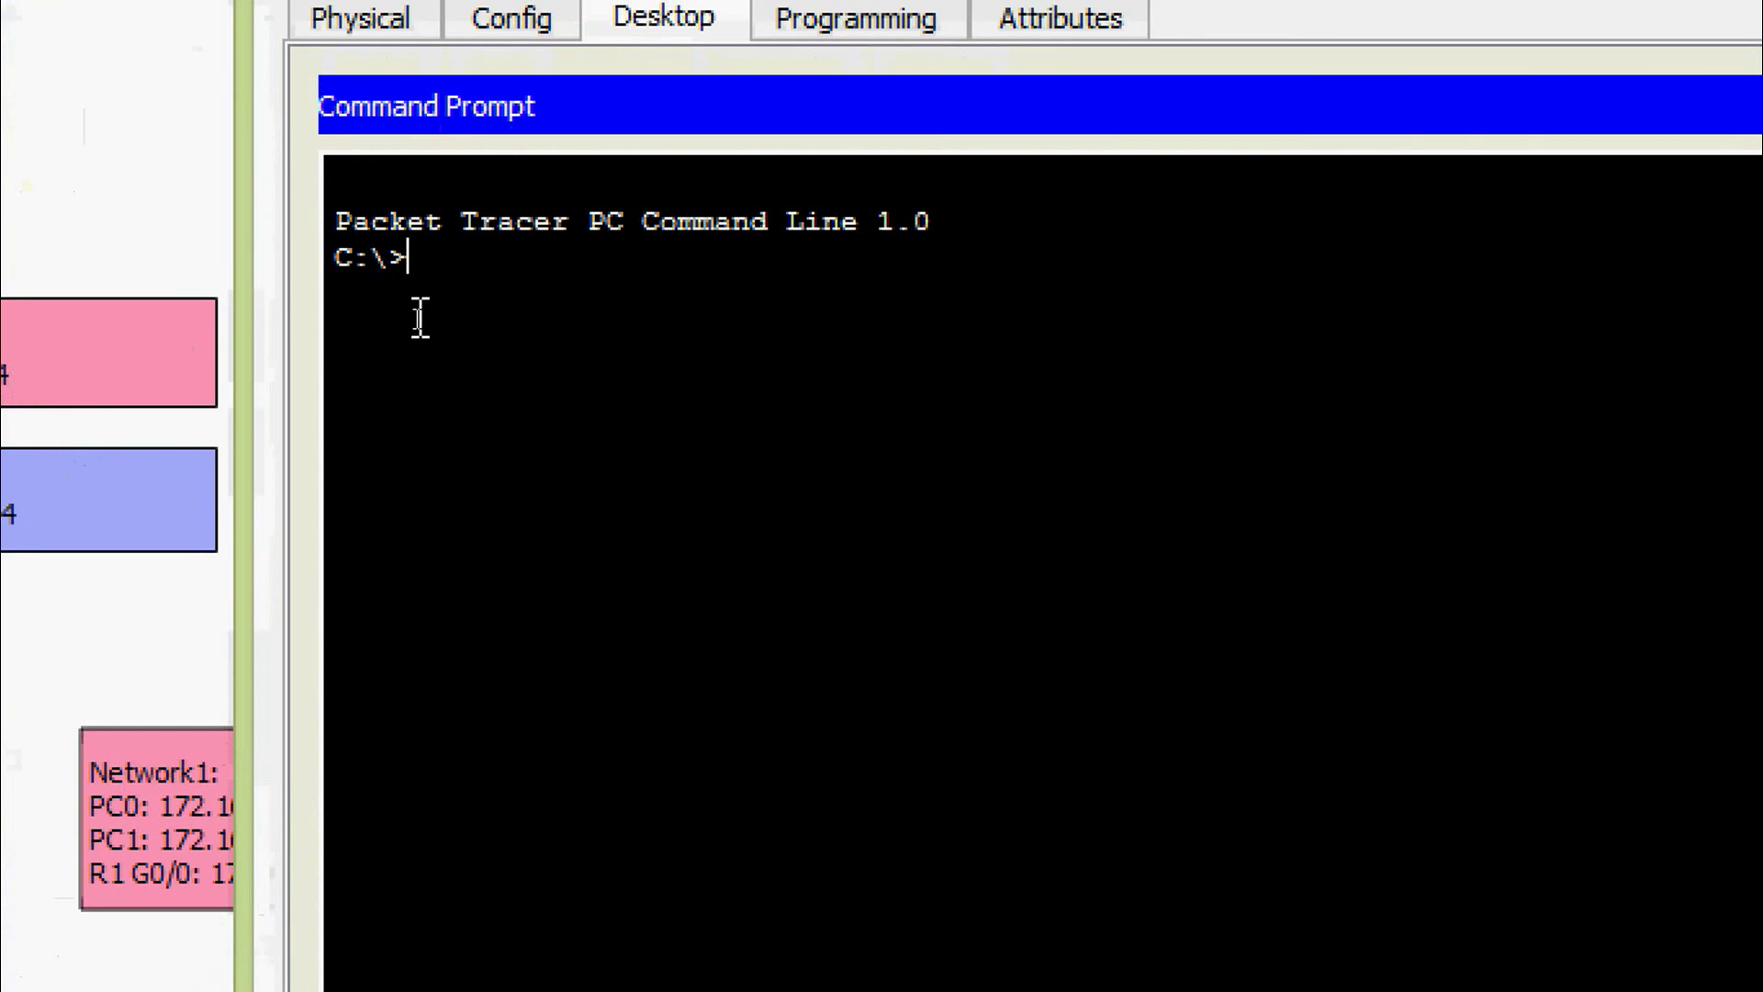
pyautogui.write('ping 172.16')
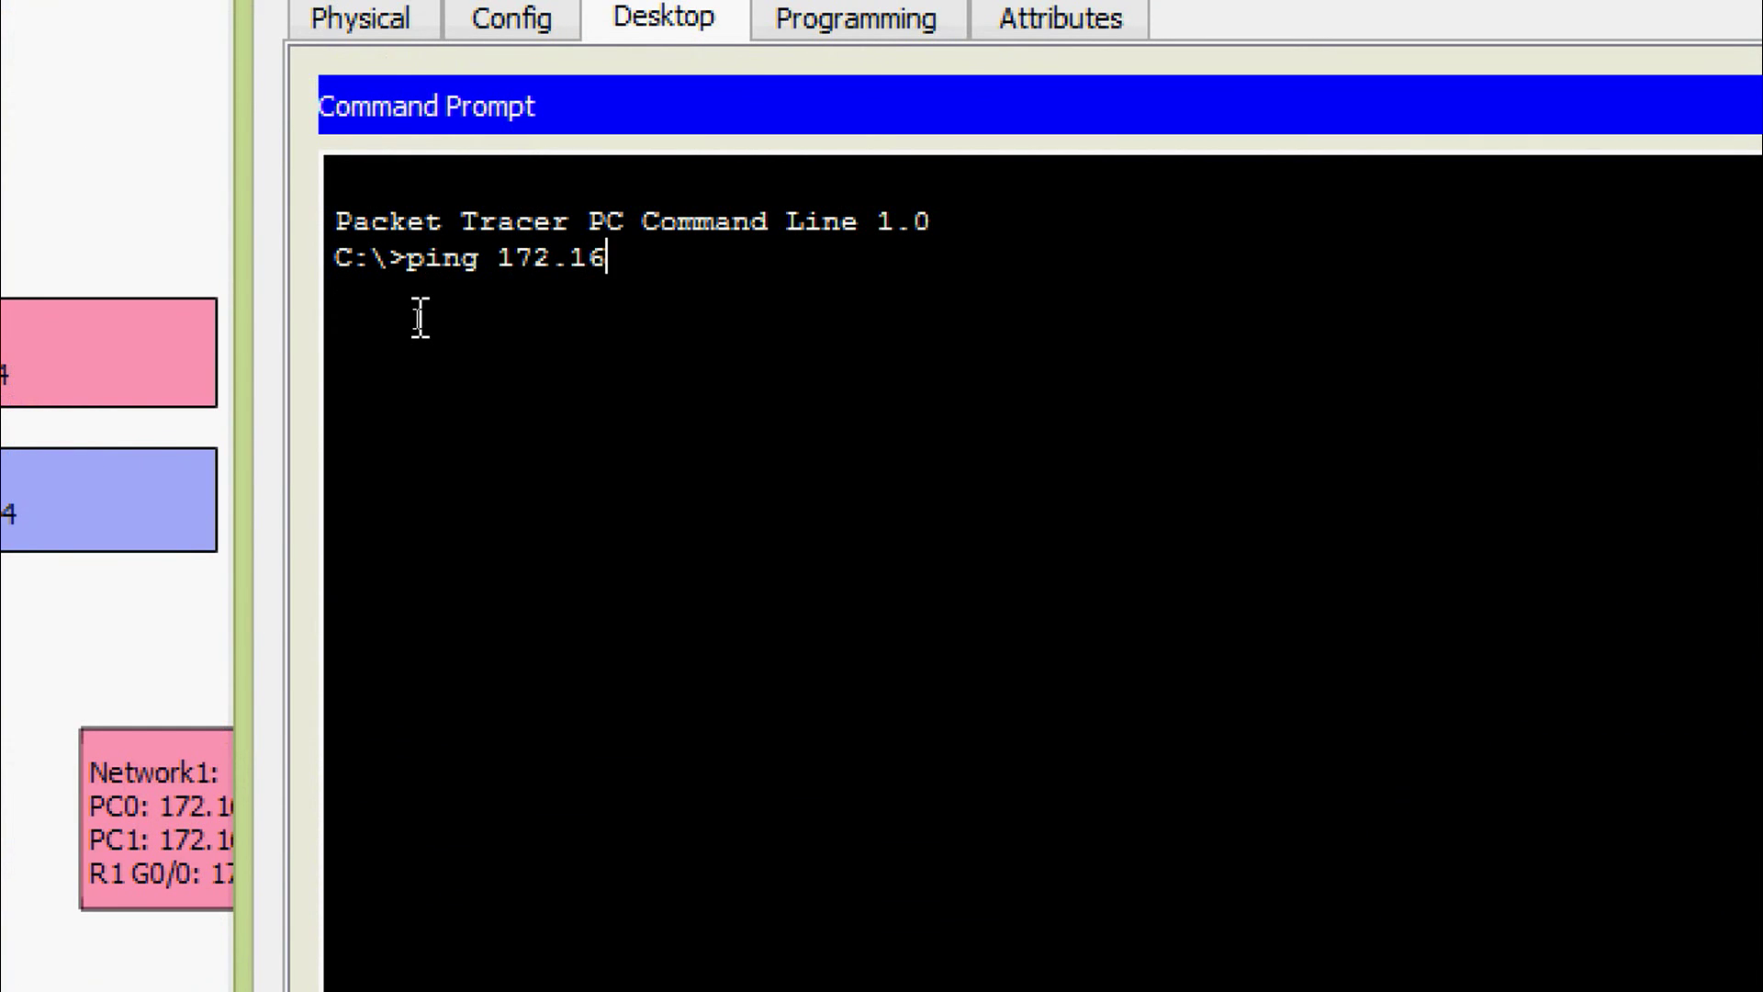
pyautogui.write('.2.1')
pyautogui.press('Return')
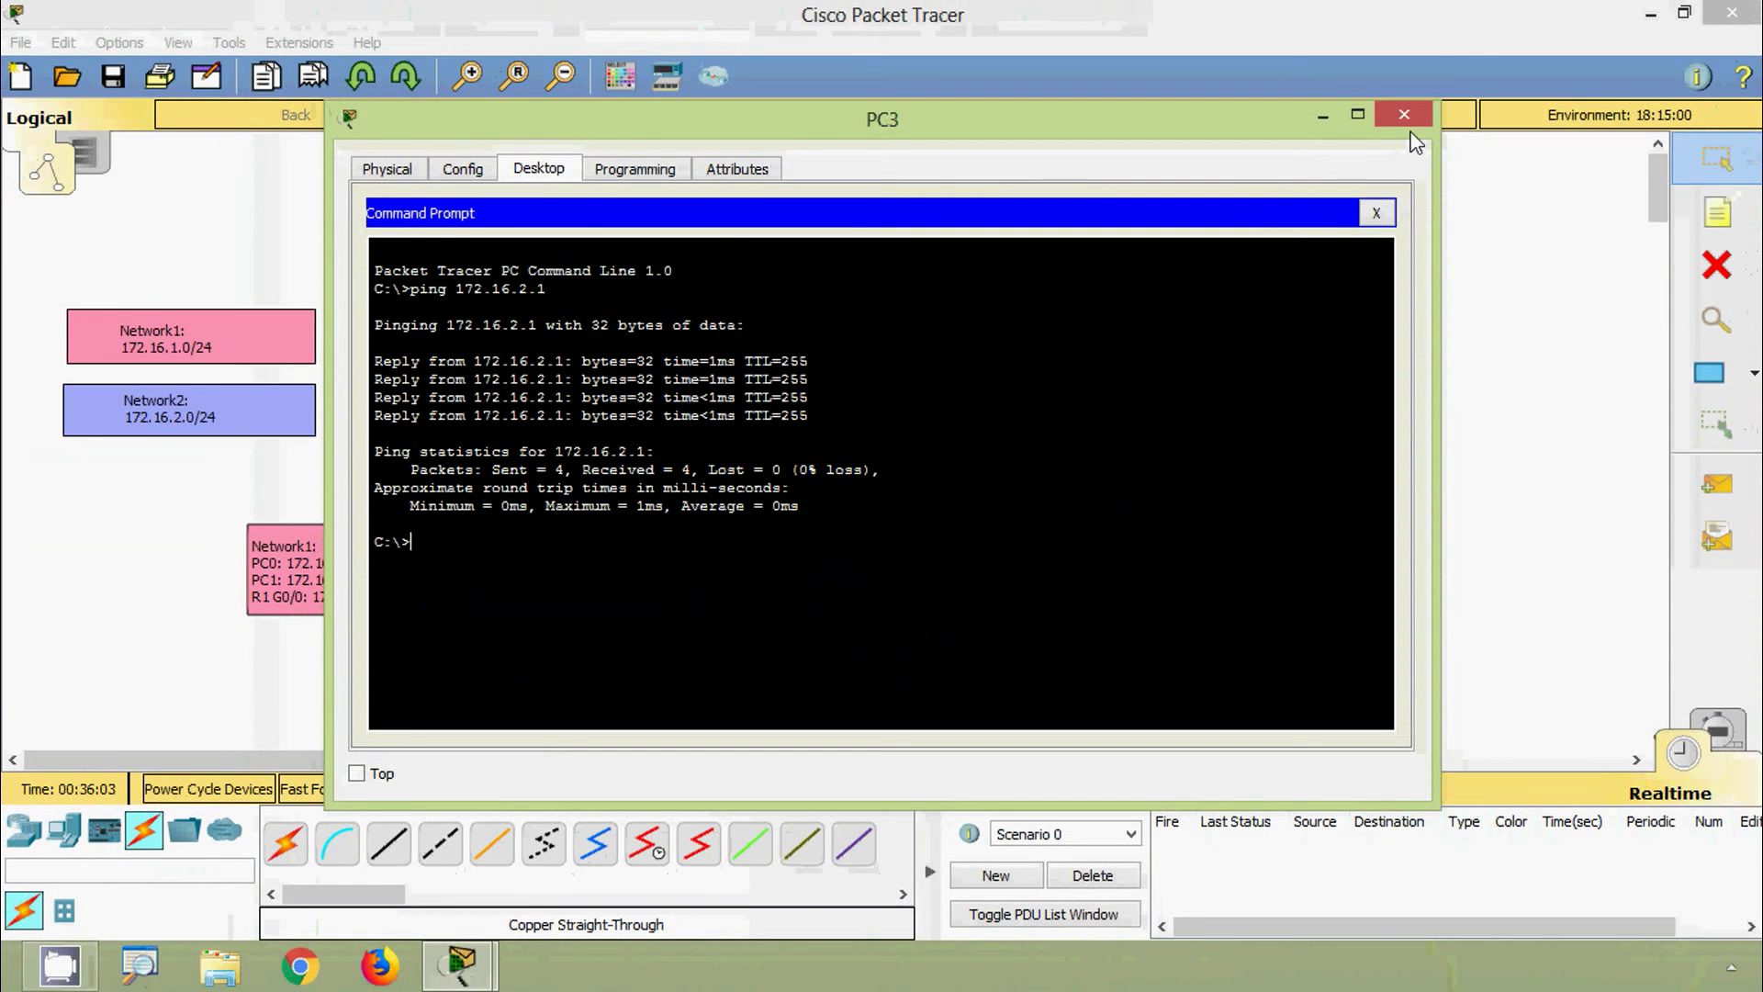
pyautogui.click(1425, 110)
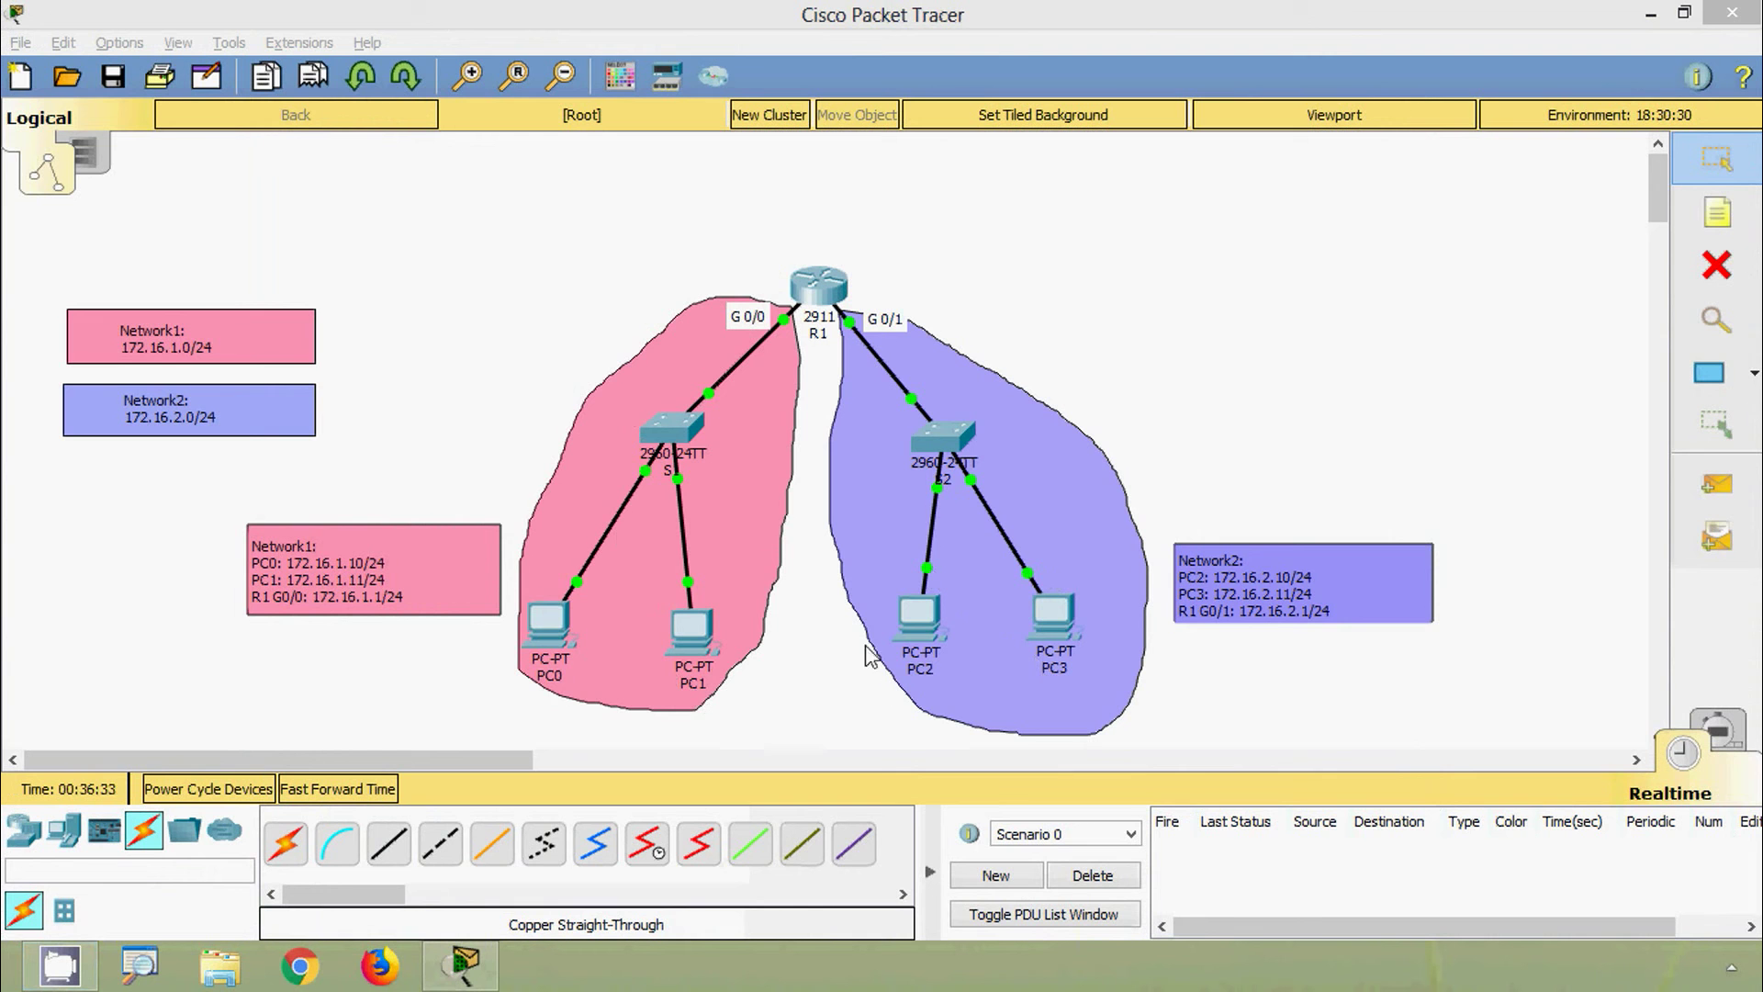
# Open PC0's Command Prompt and ping PC2 in the other network at 172.16.2.10
pyautogui.click(551, 634)
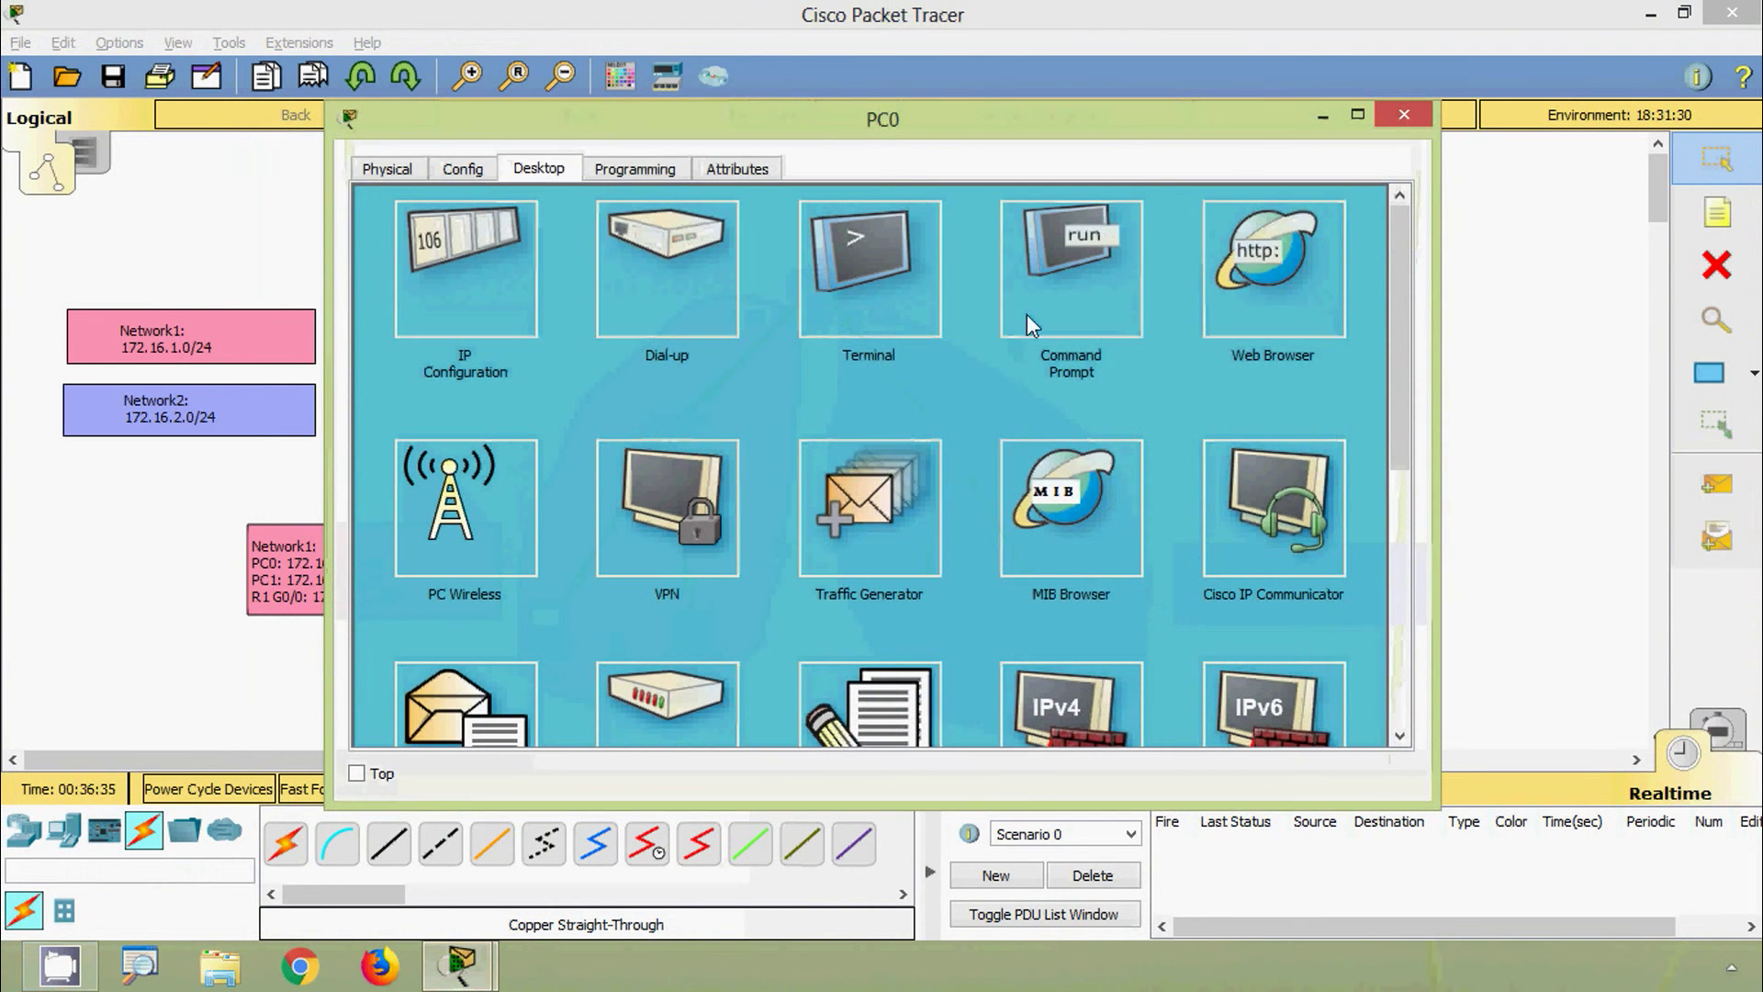
pyautogui.click(1028, 312)
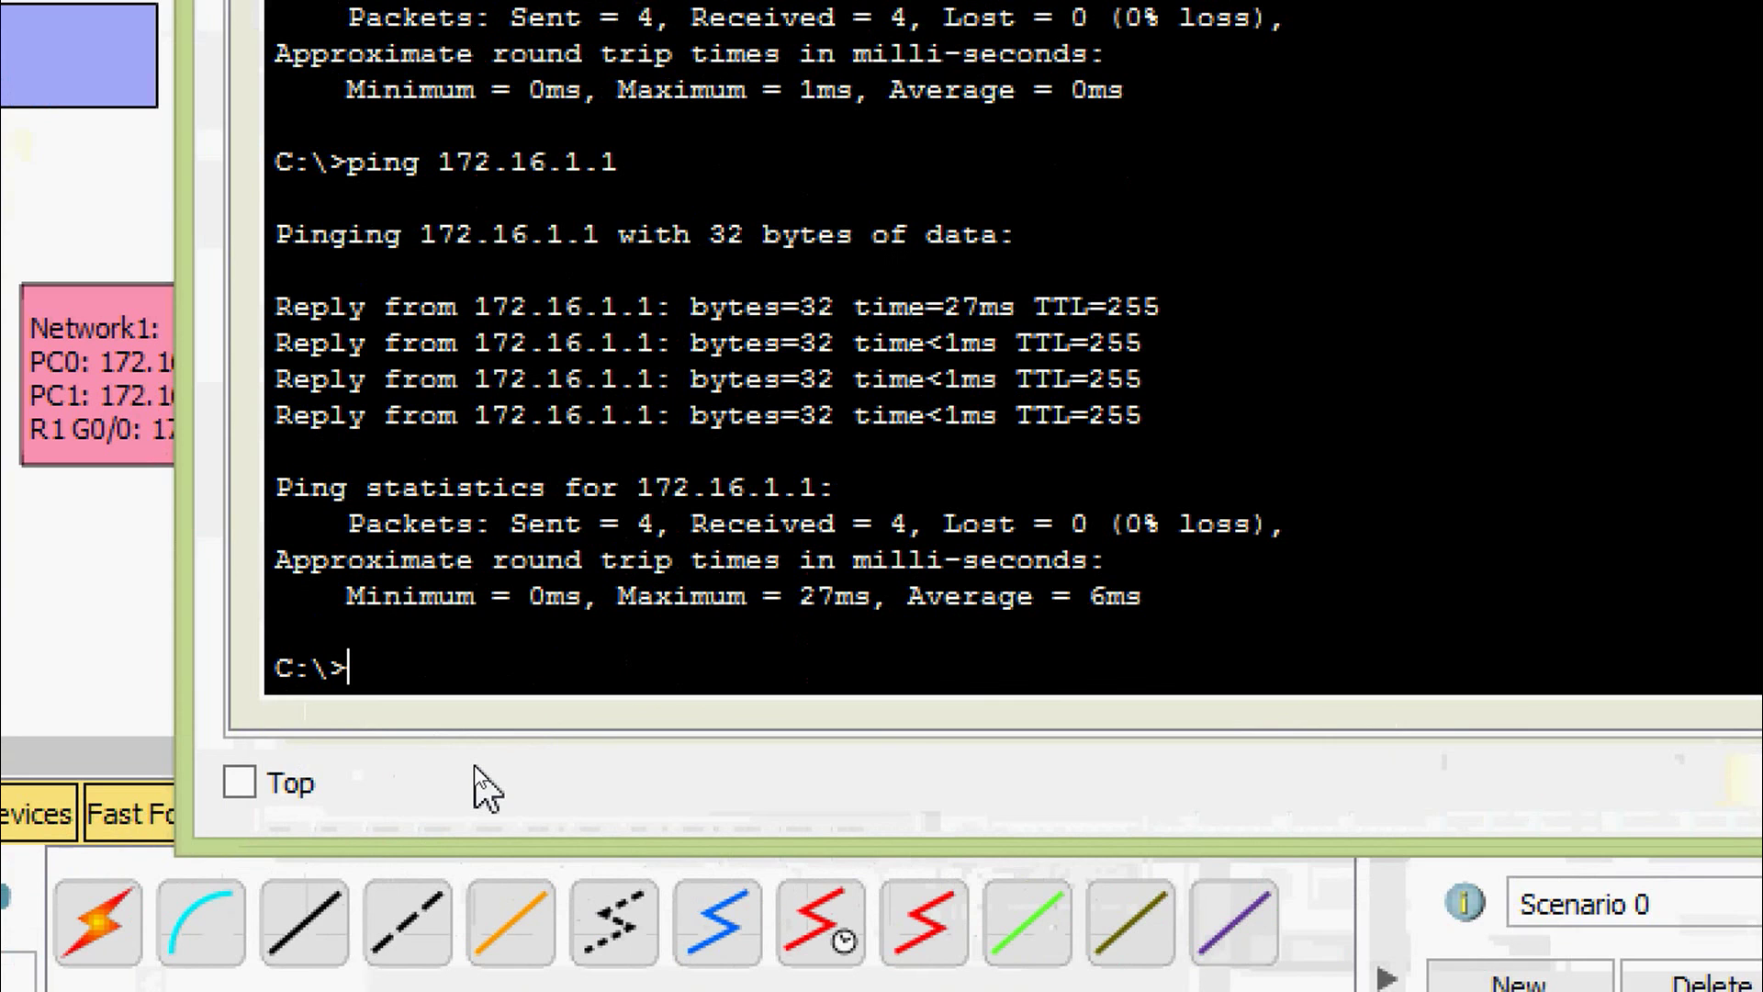
pyautogui.write('ping')
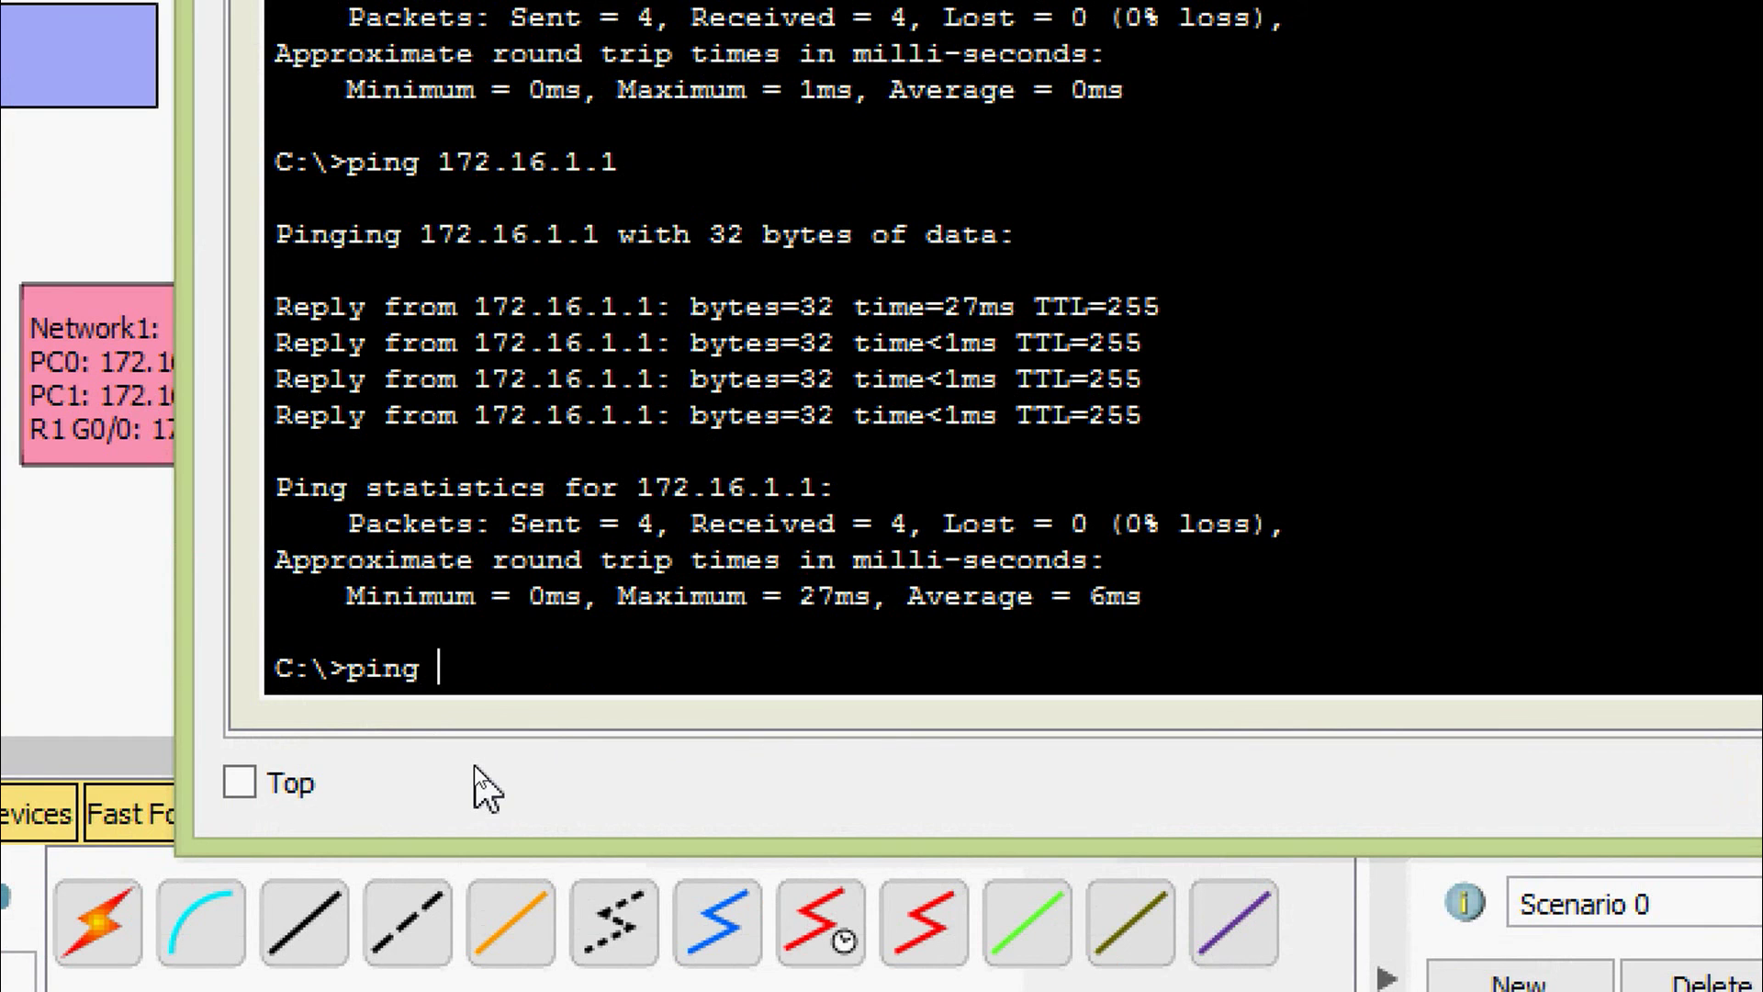
pyautogui.write('172.16.2.10')
pyautogui.press('Return')
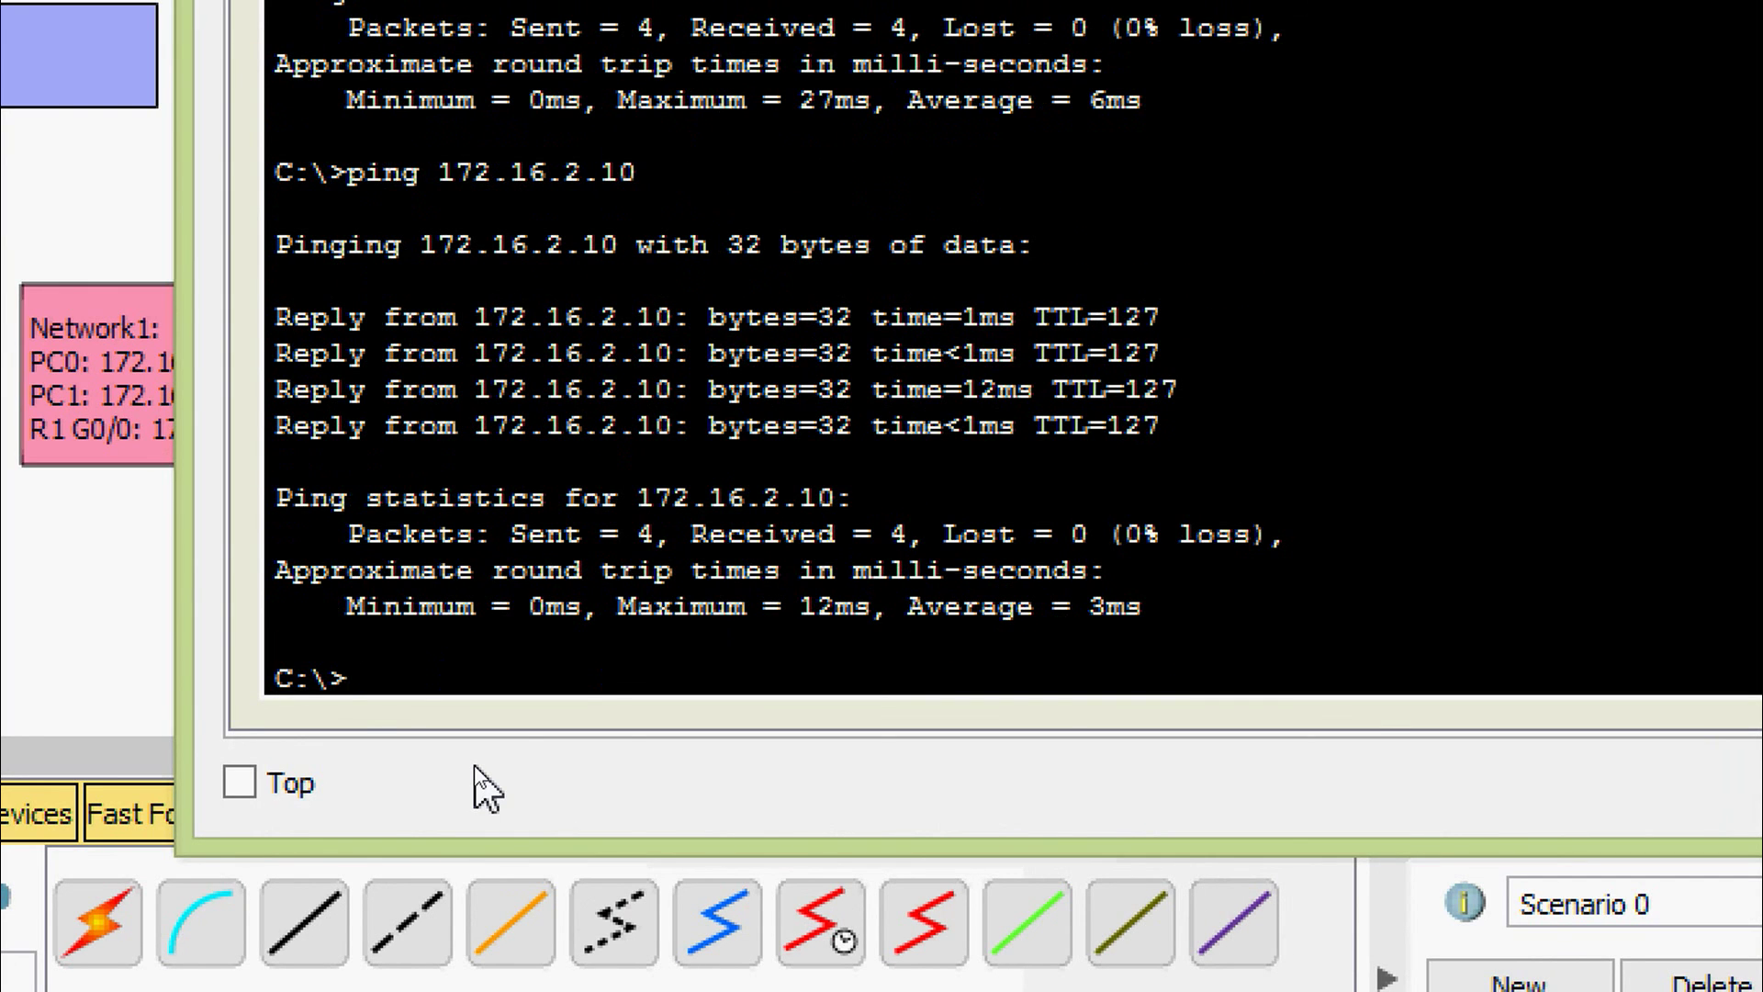
# Ping PC3 at 172.16.2.11 from PC0 and dismiss the PC0 window
pyautogui.press('Up')
pyautogui.press('BackSpace')
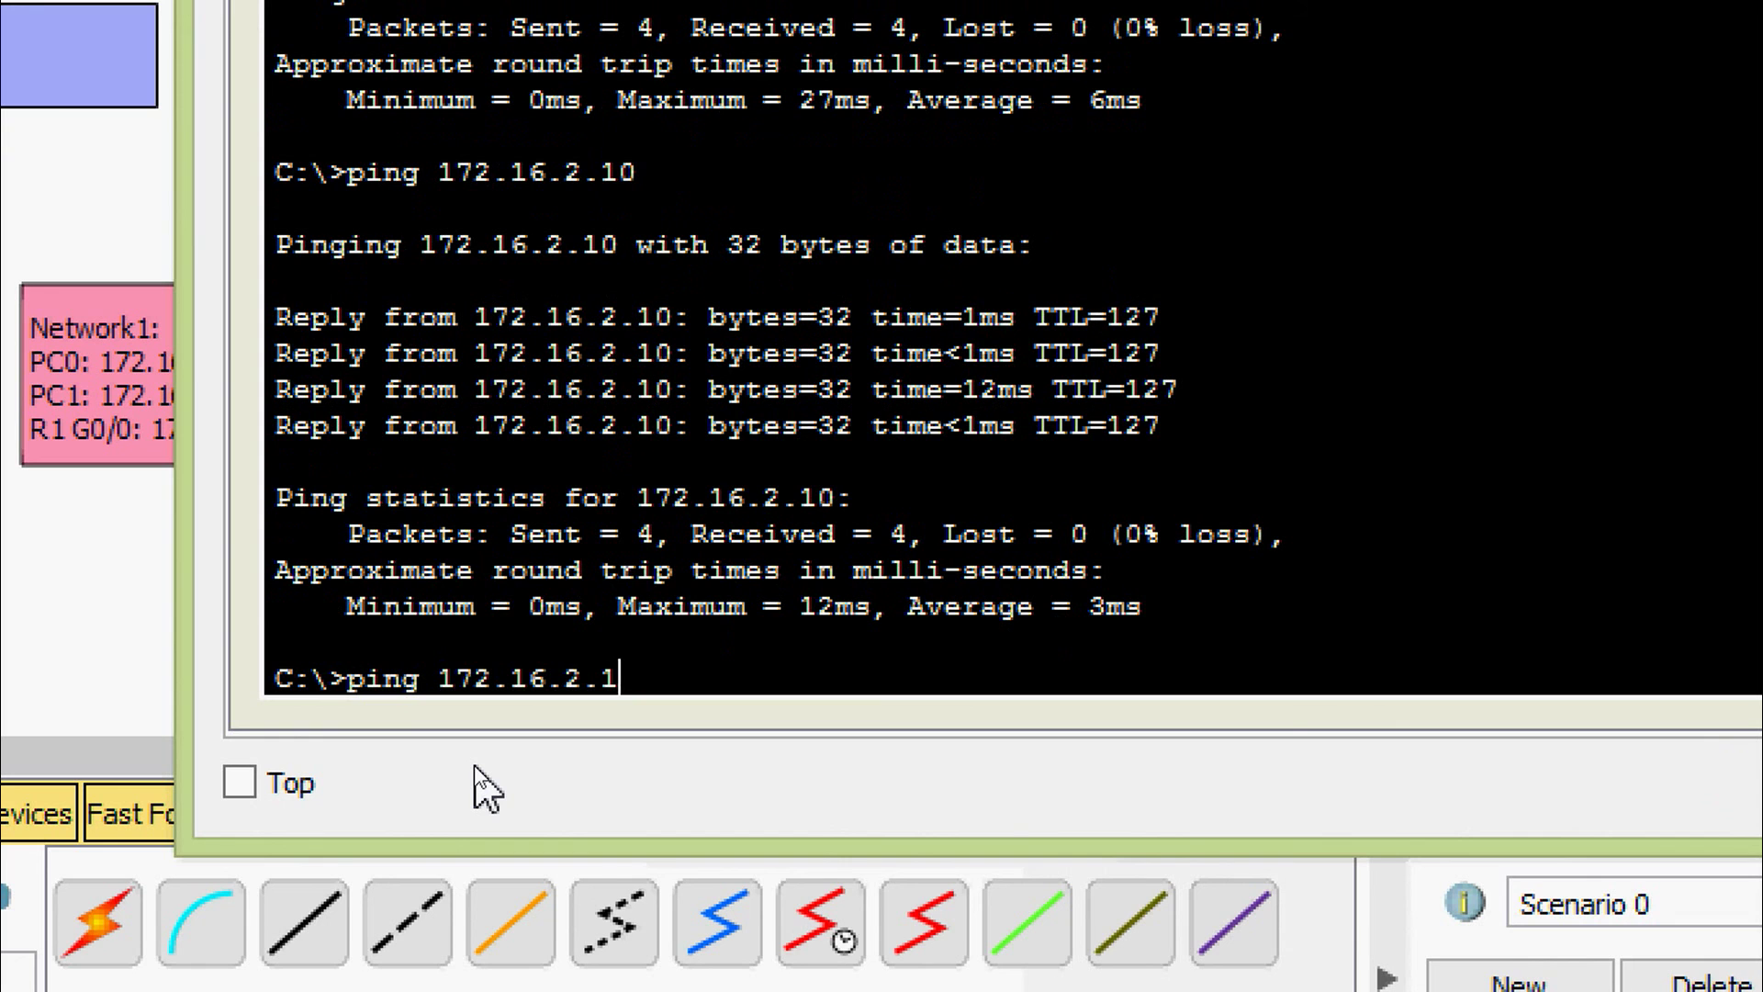
pyautogui.write('1')
pyautogui.press('Return')
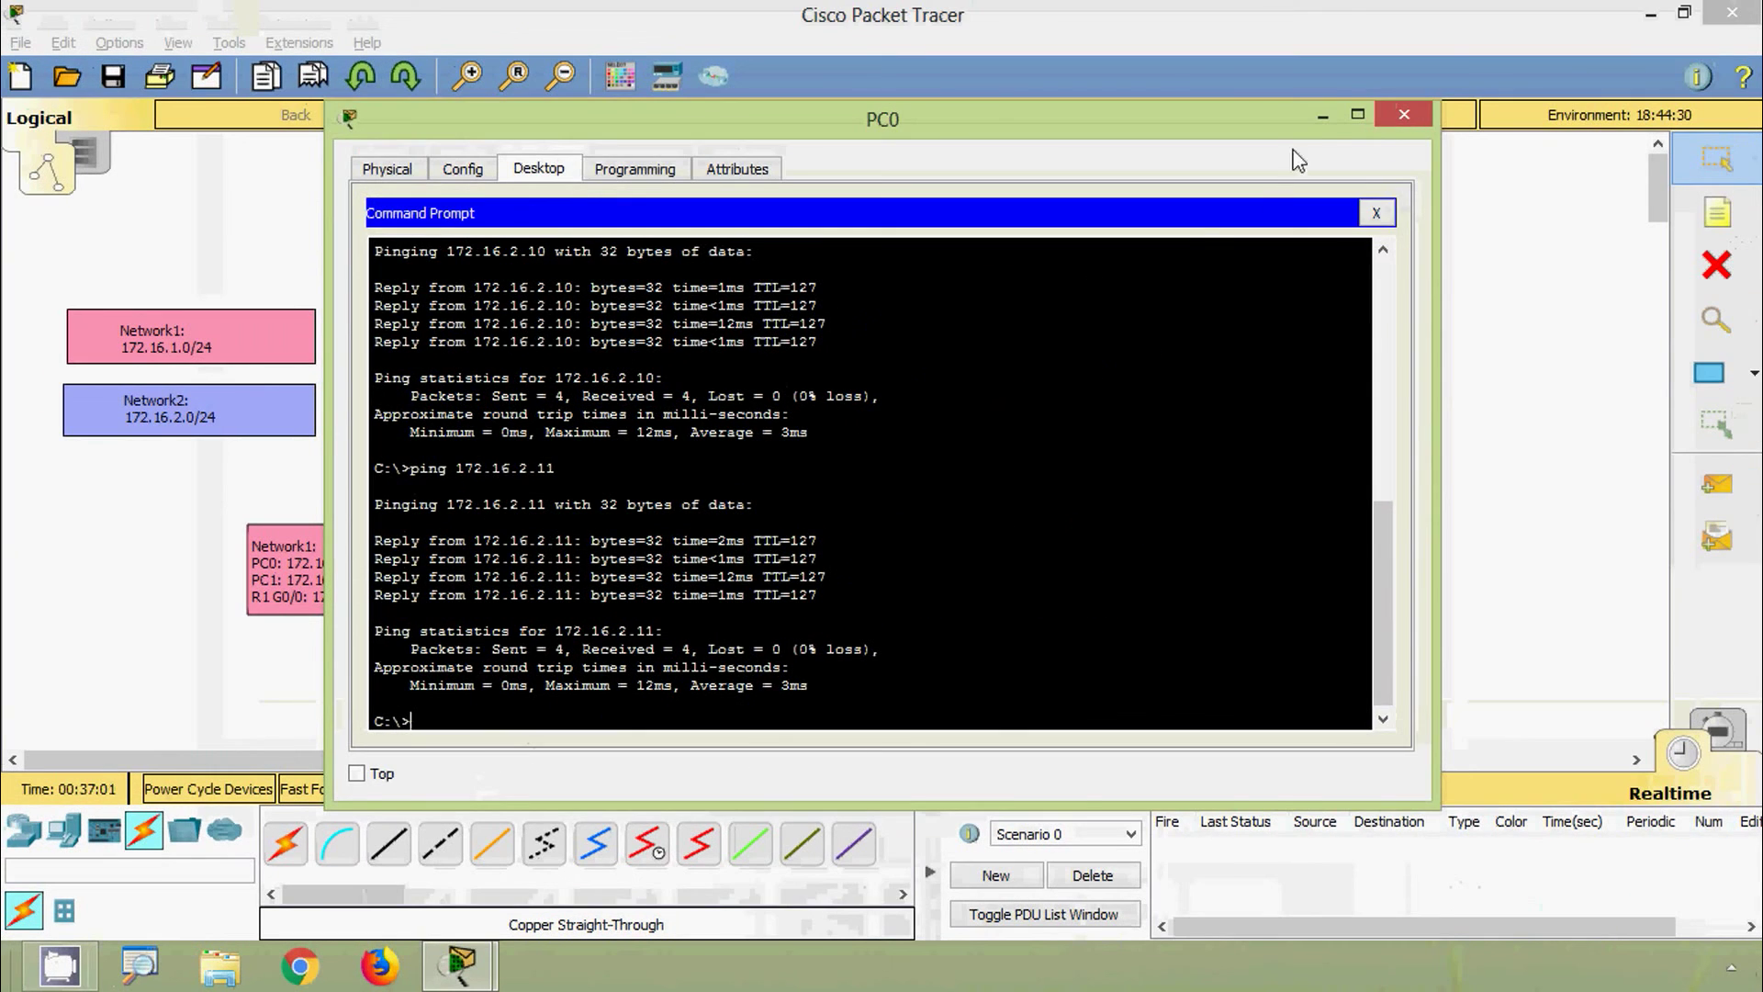
pyautogui.hotkey('alt', 'F4')
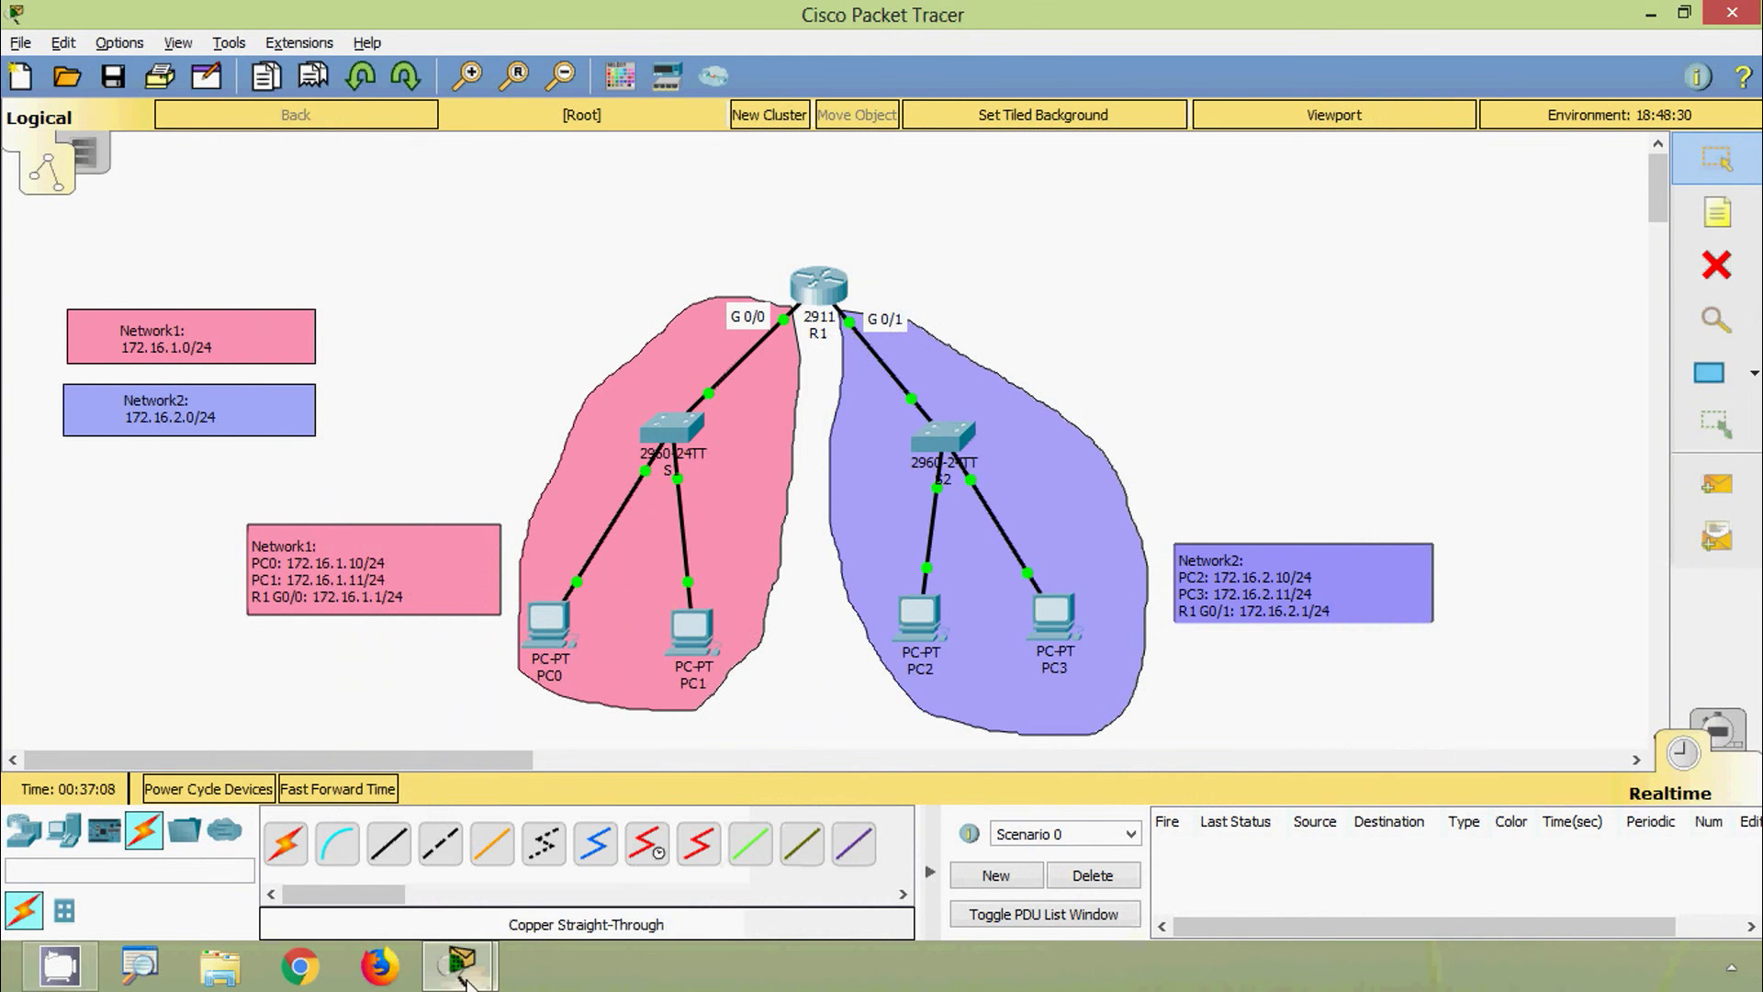
# Bring back PC0's Command Prompt, ping R1's GigabitEthernet 0/1 at 172.16.2.1, and close the PC0 window
pyautogui.moveTo(459, 964)
pyautogui.click(565, 893)
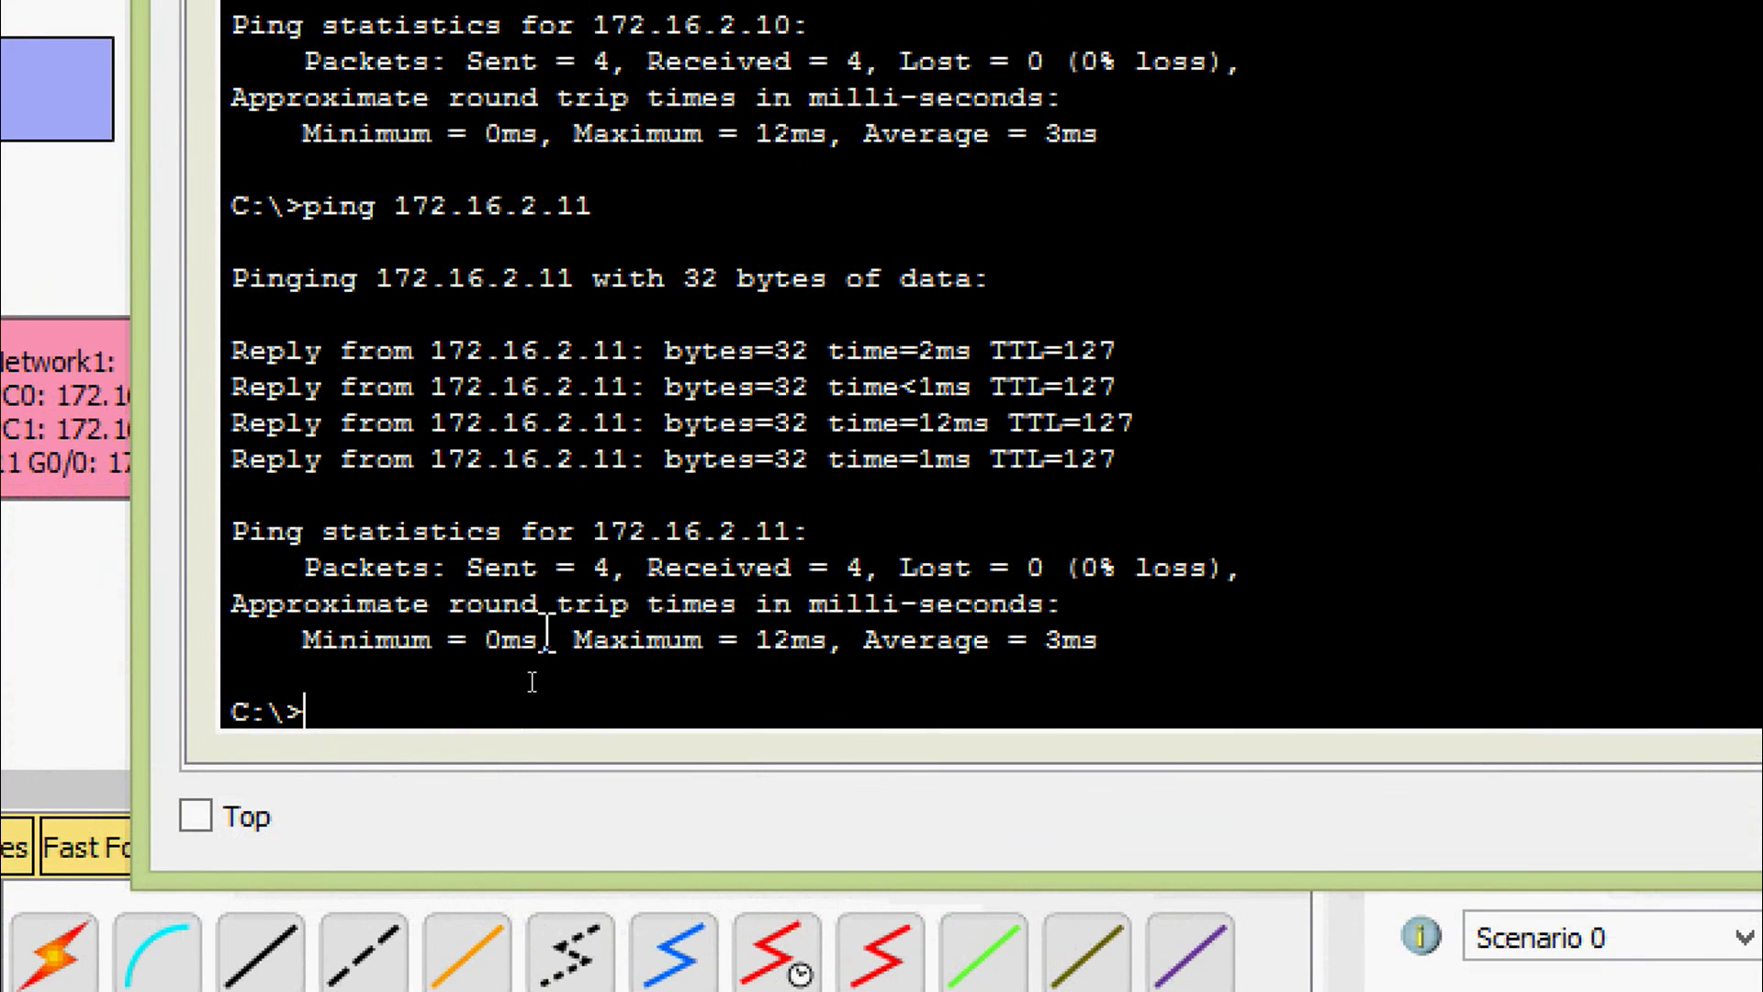
pyautogui.write('ping')
pyautogui.write('172.16')
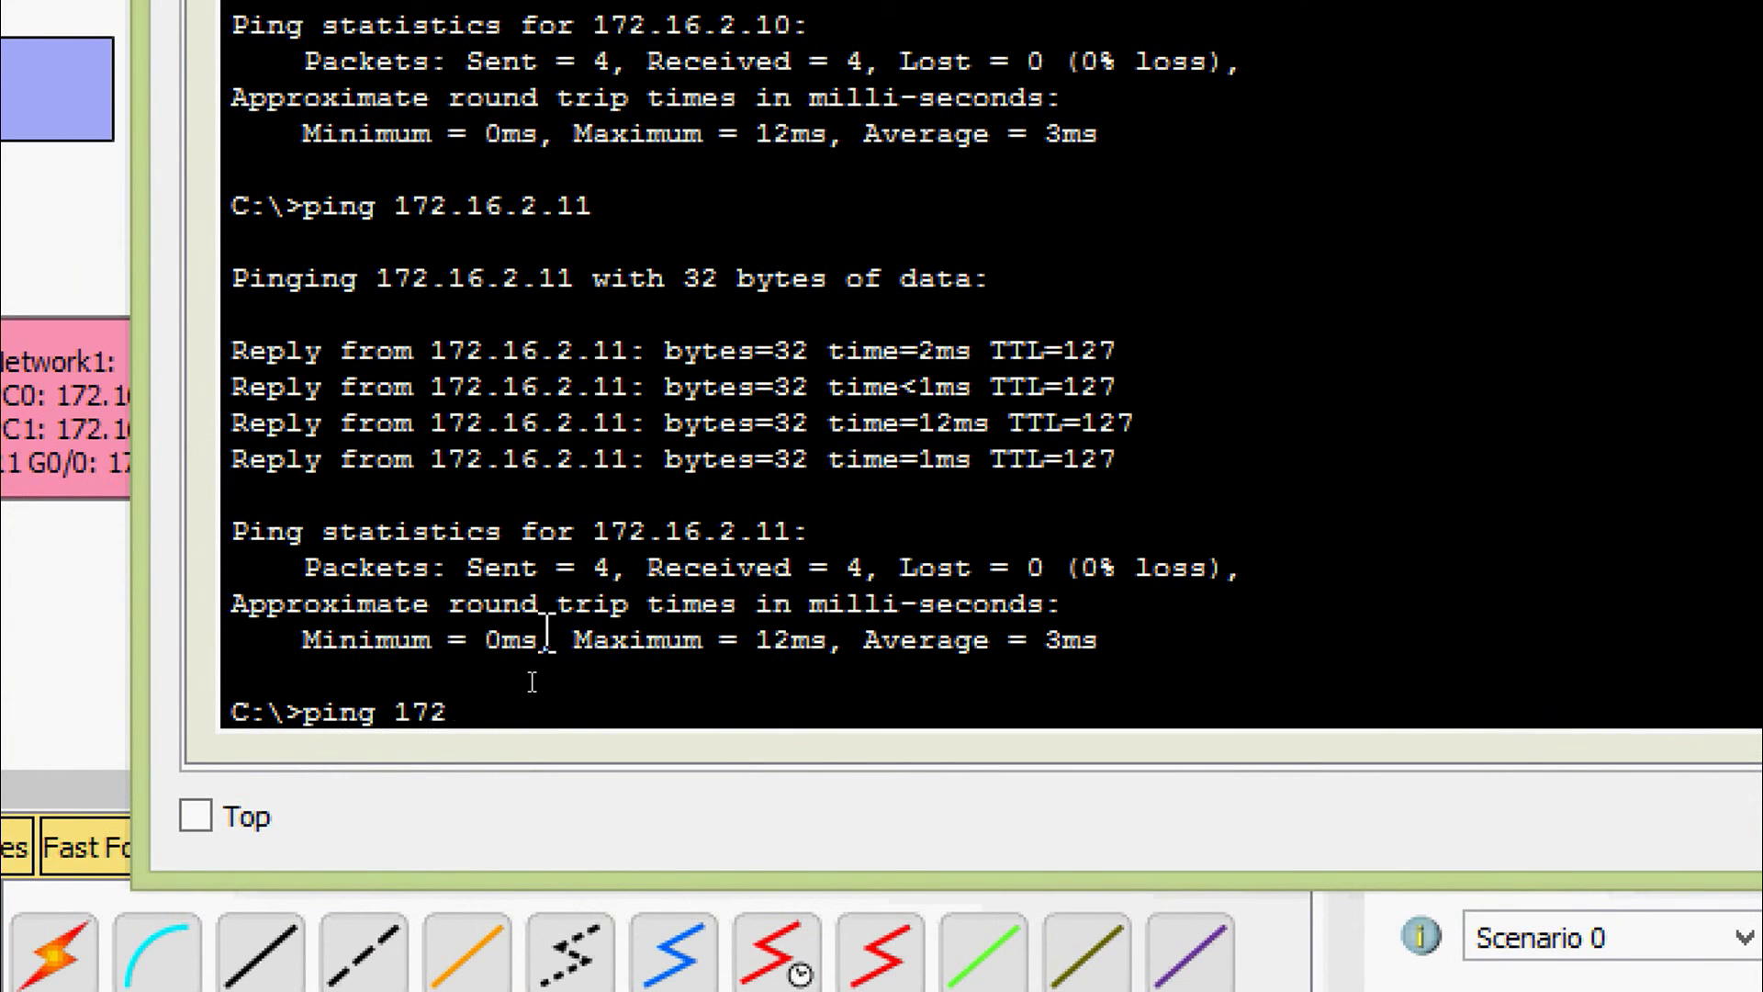
pyautogui.write('.2.1')
pyautogui.press('Return')
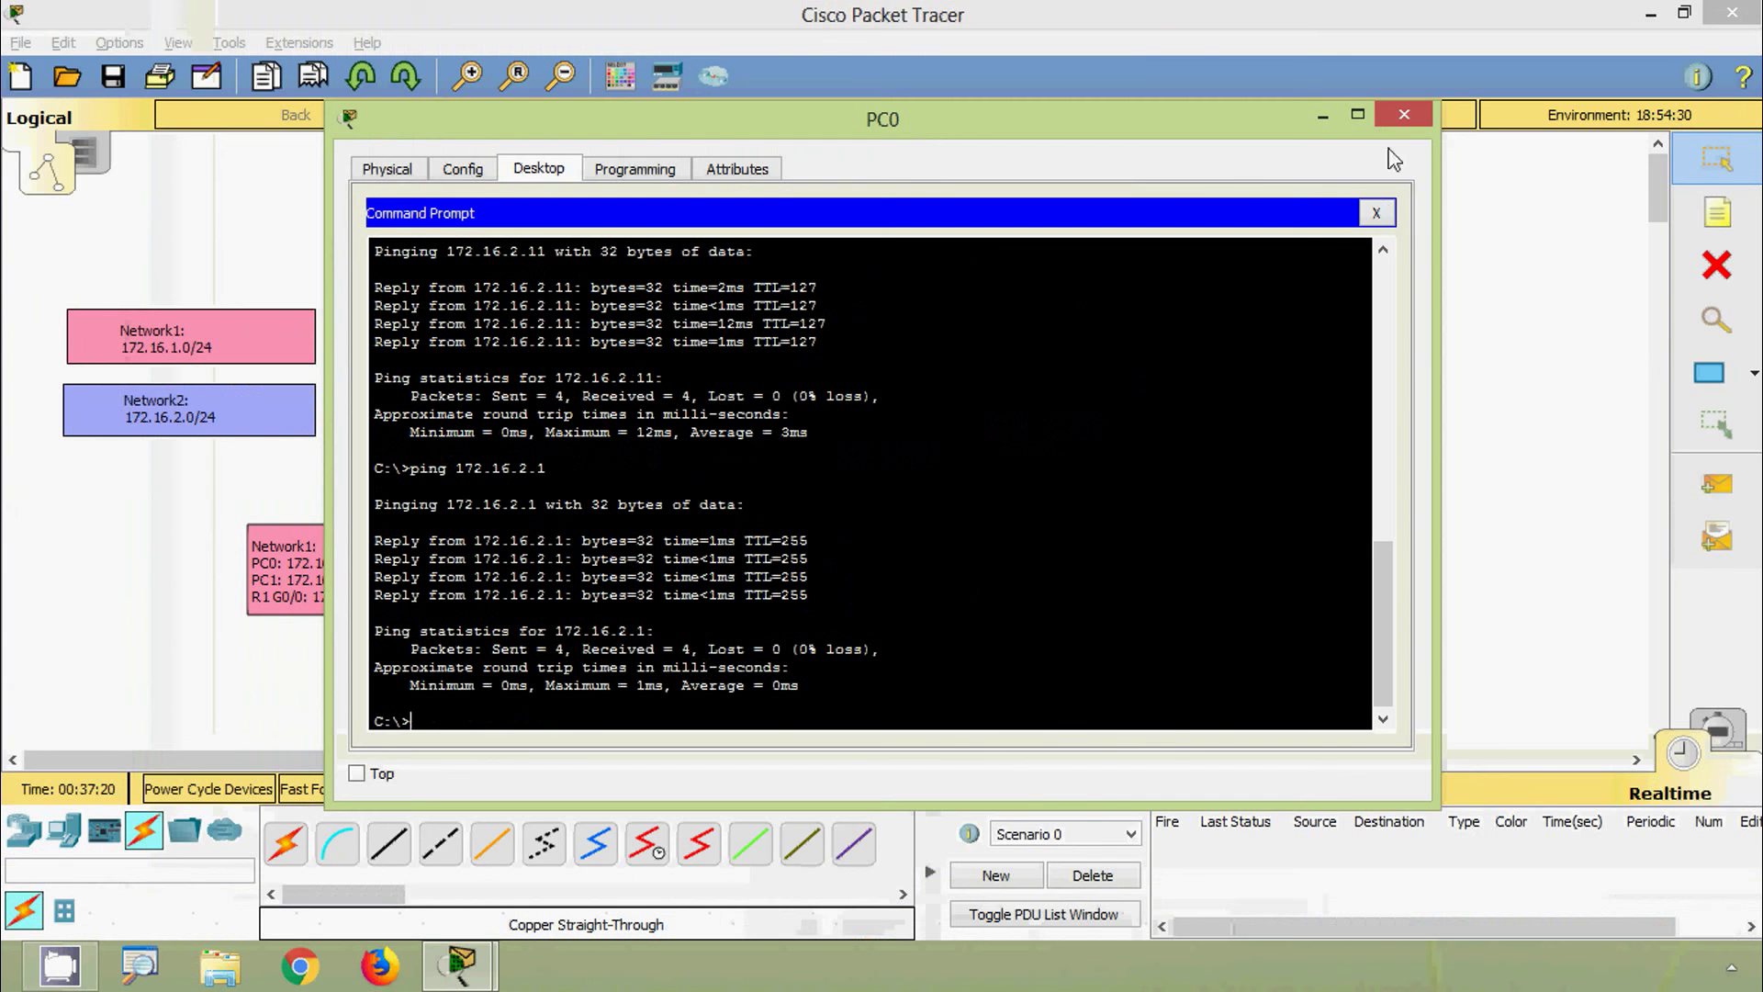
pyautogui.click(1401, 116)
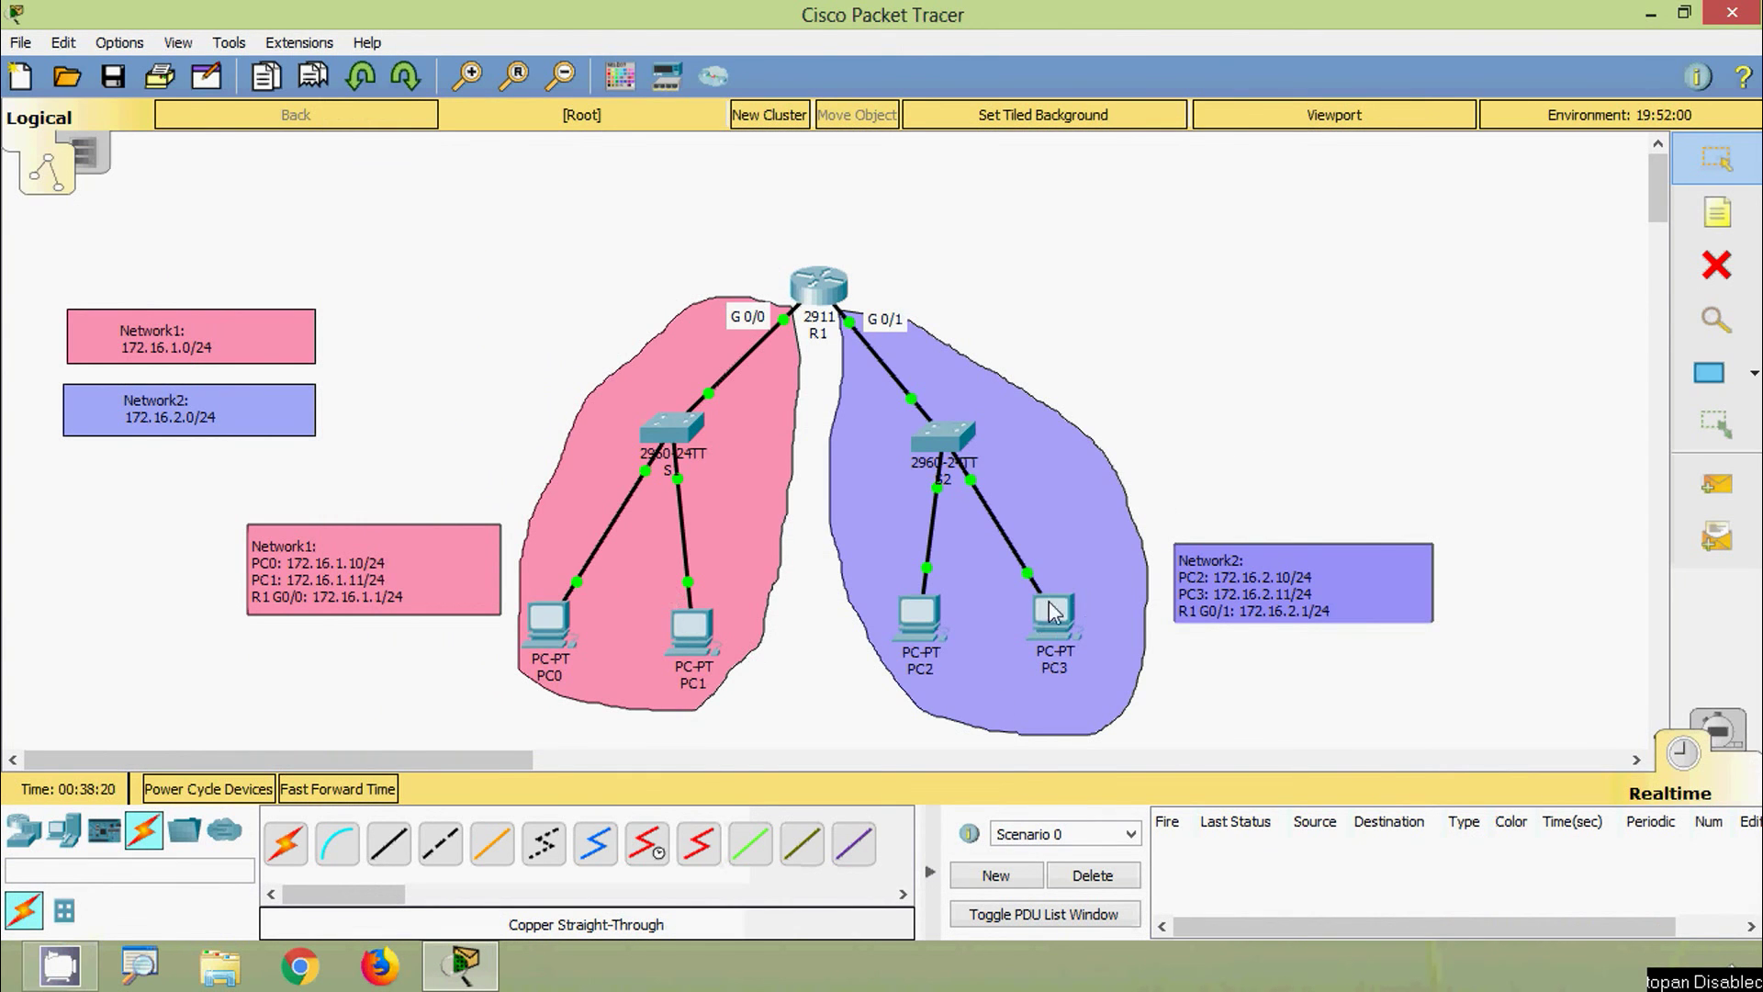
# Switch the topology from Realtime to Simulation mode
pyautogui.click(1717, 744)
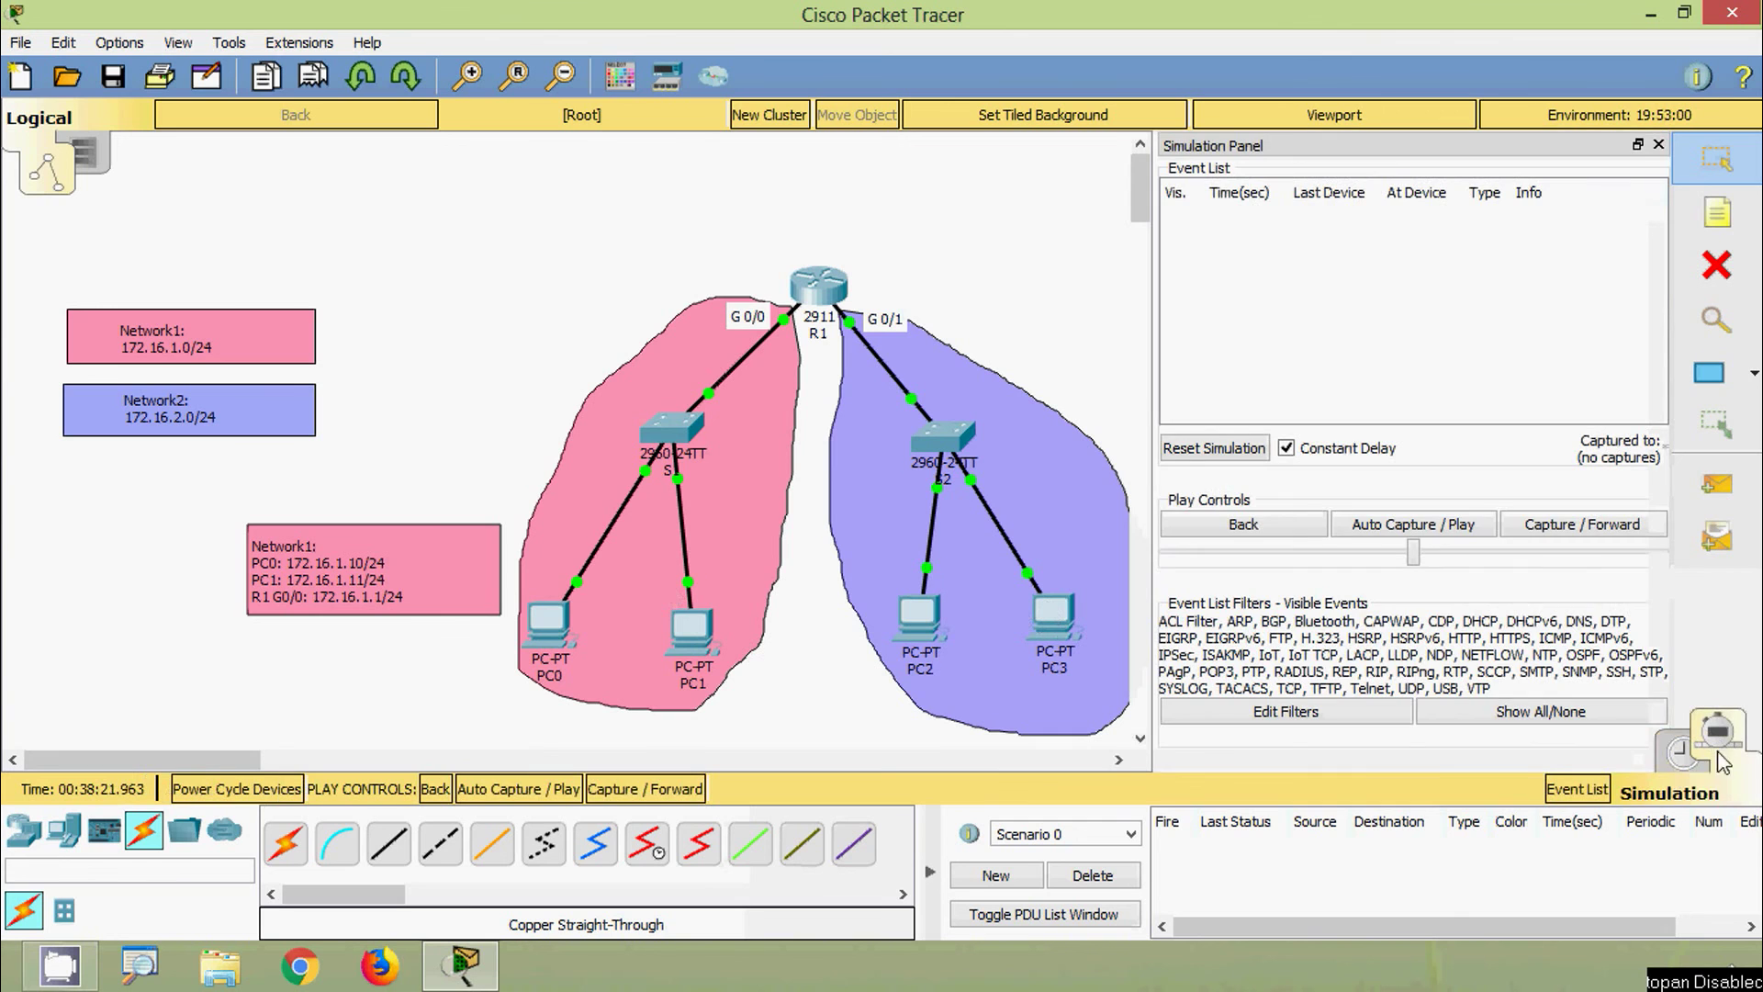
# Hide the Simulation Panel and add a simple PDU from PC0 to PC2
pyautogui.click(1658, 147)
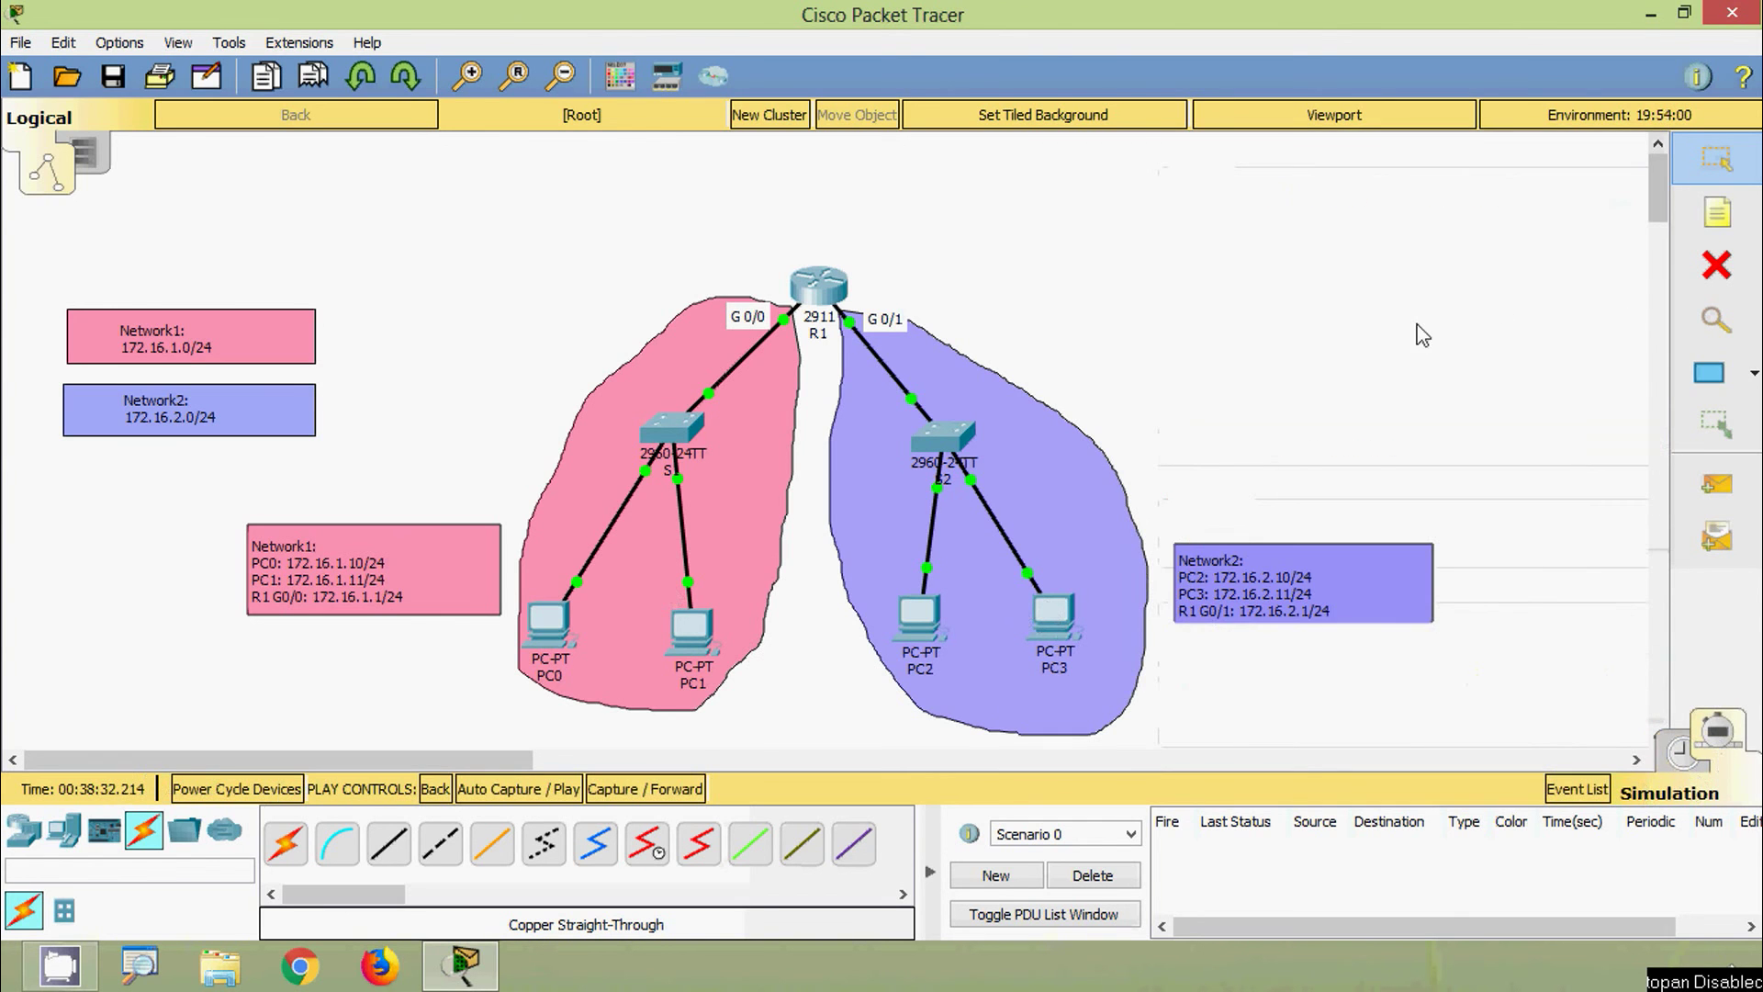
pyautogui.click(1716, 503)
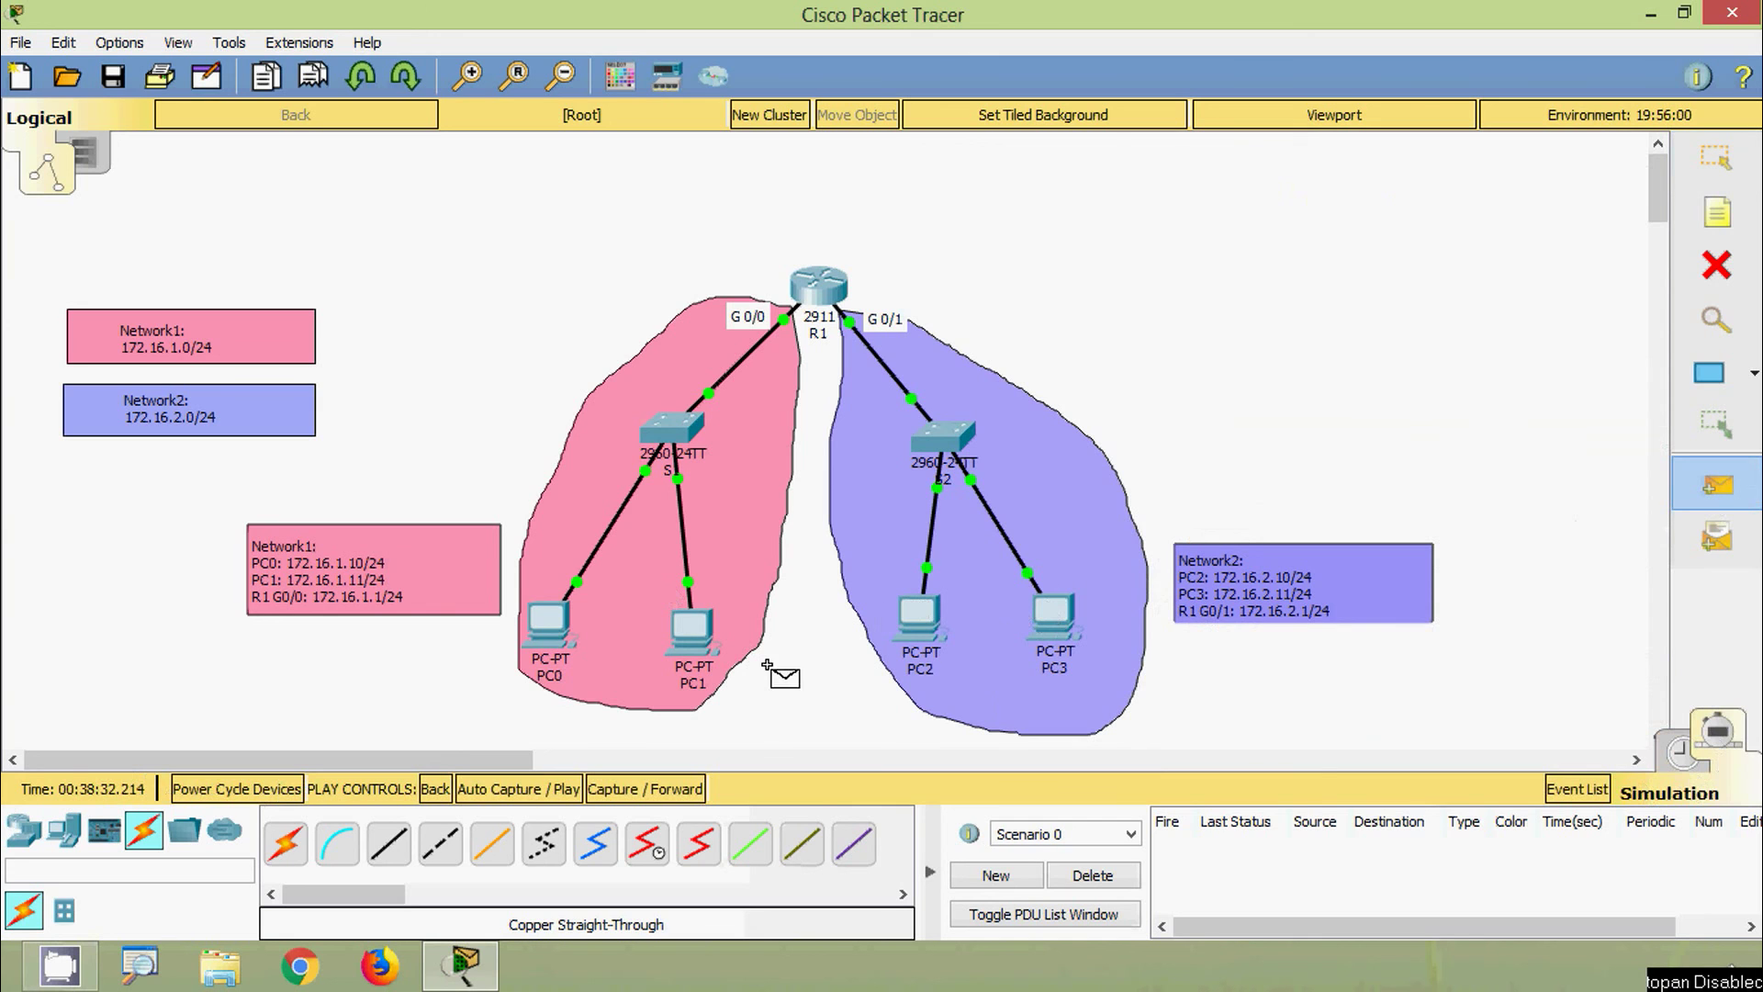
pyautogui.click(550, 628)
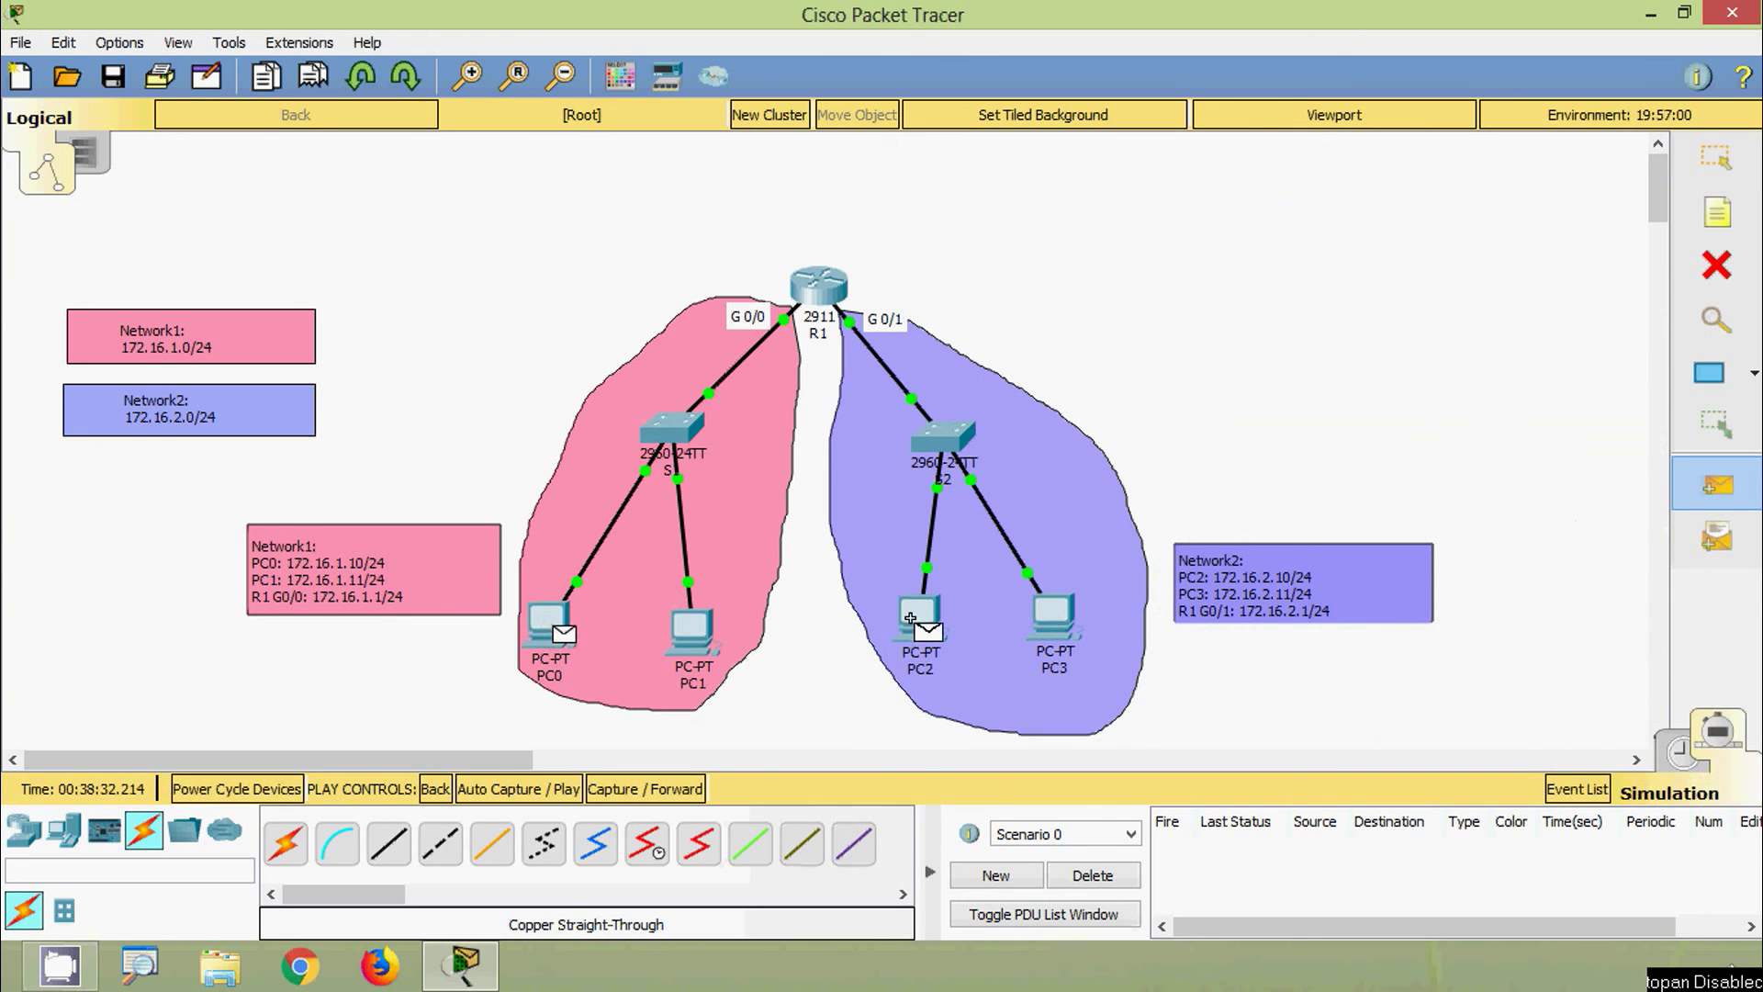
pyautogui.click(919, 613)
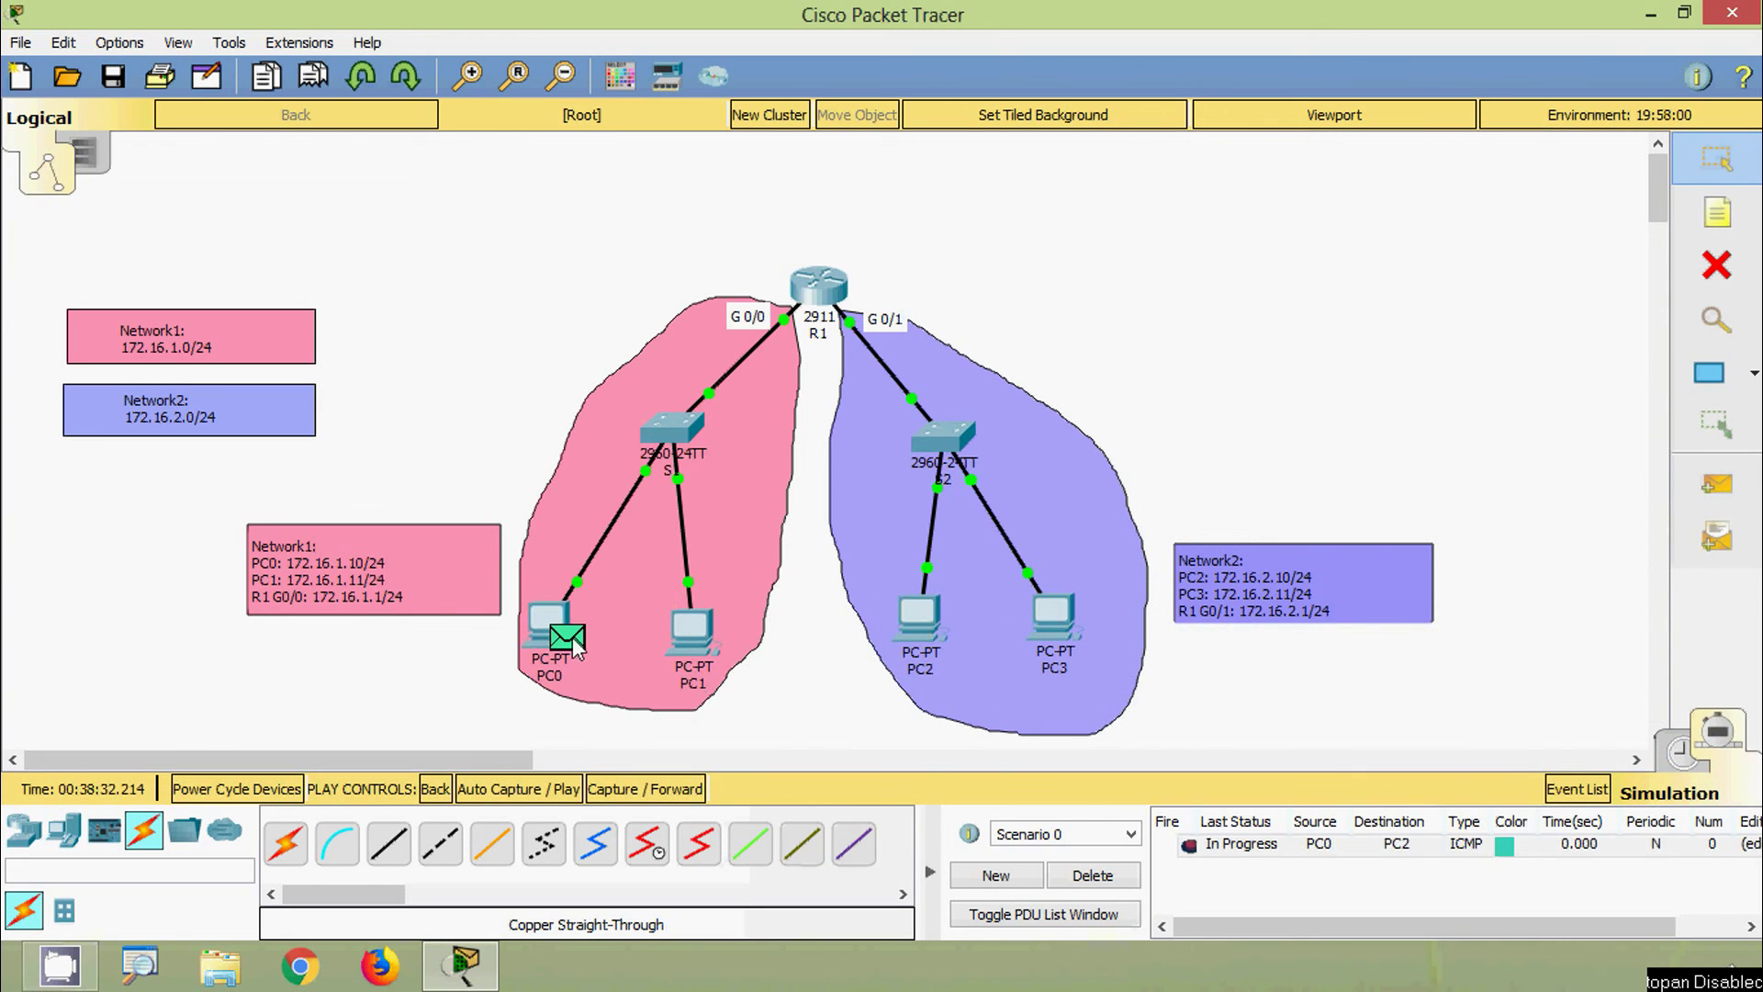
# Examine the OSI model layers of the outgoing PDU at PC0, then close its information window
pyautogui.moveTo(575, 645)
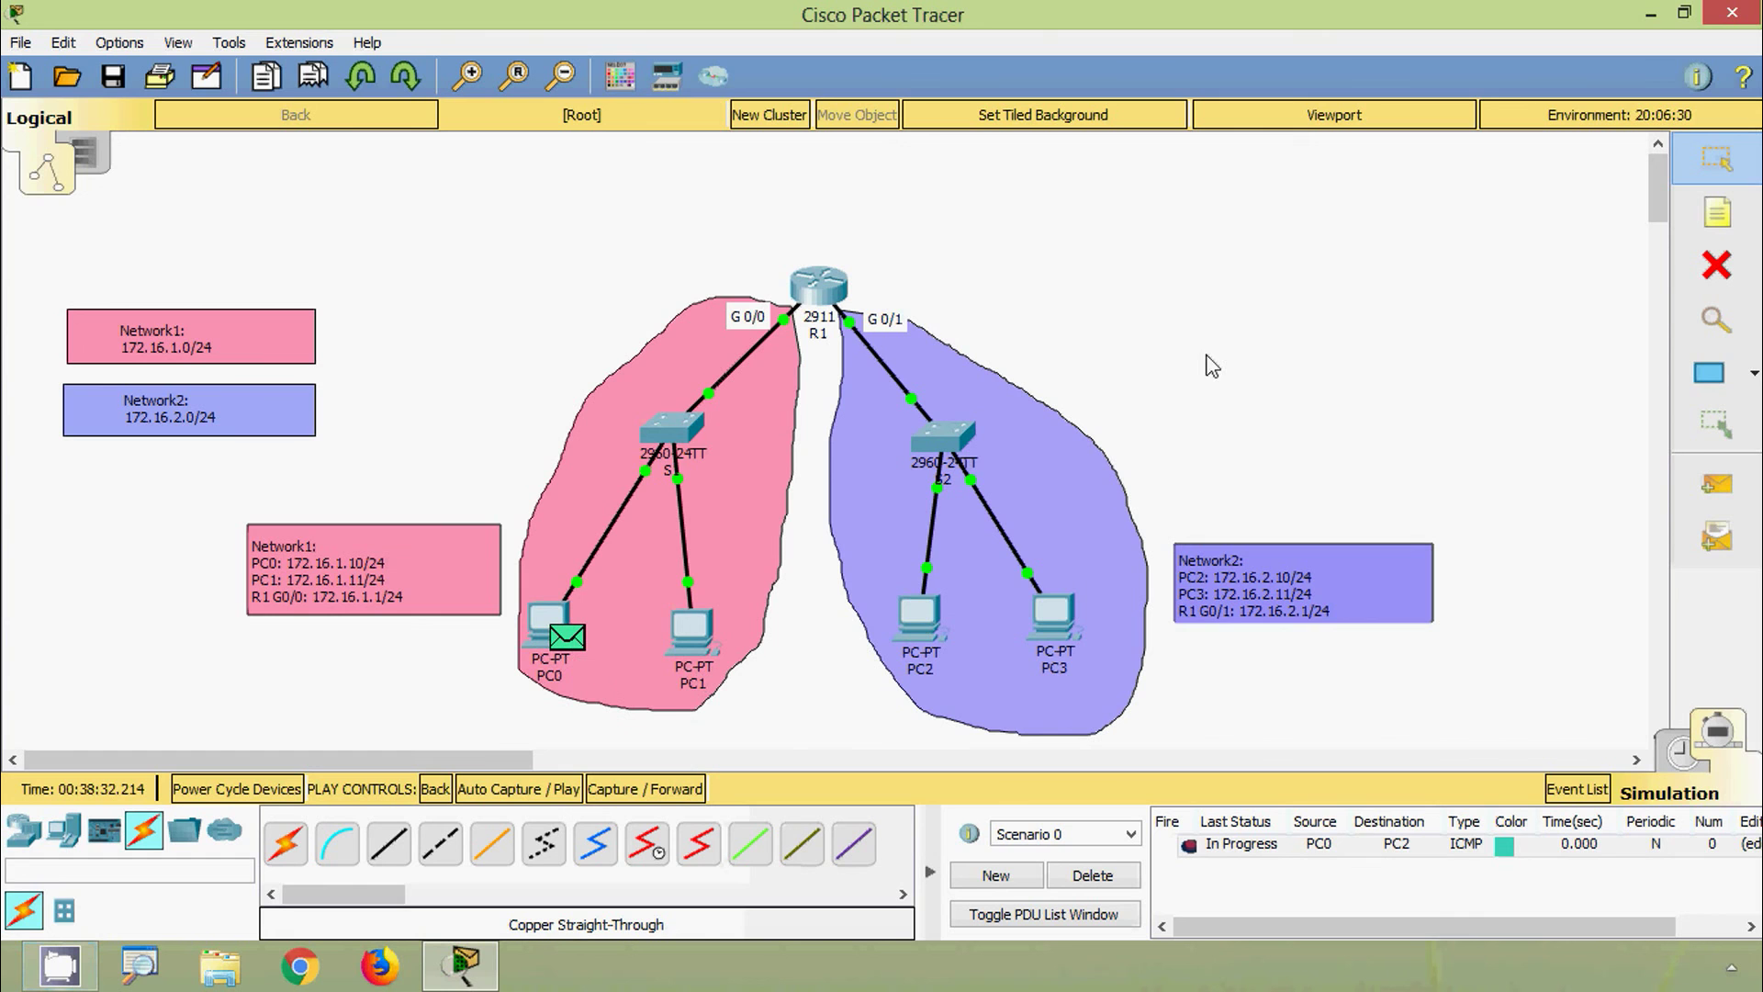
pyautogui.click(576, 646)
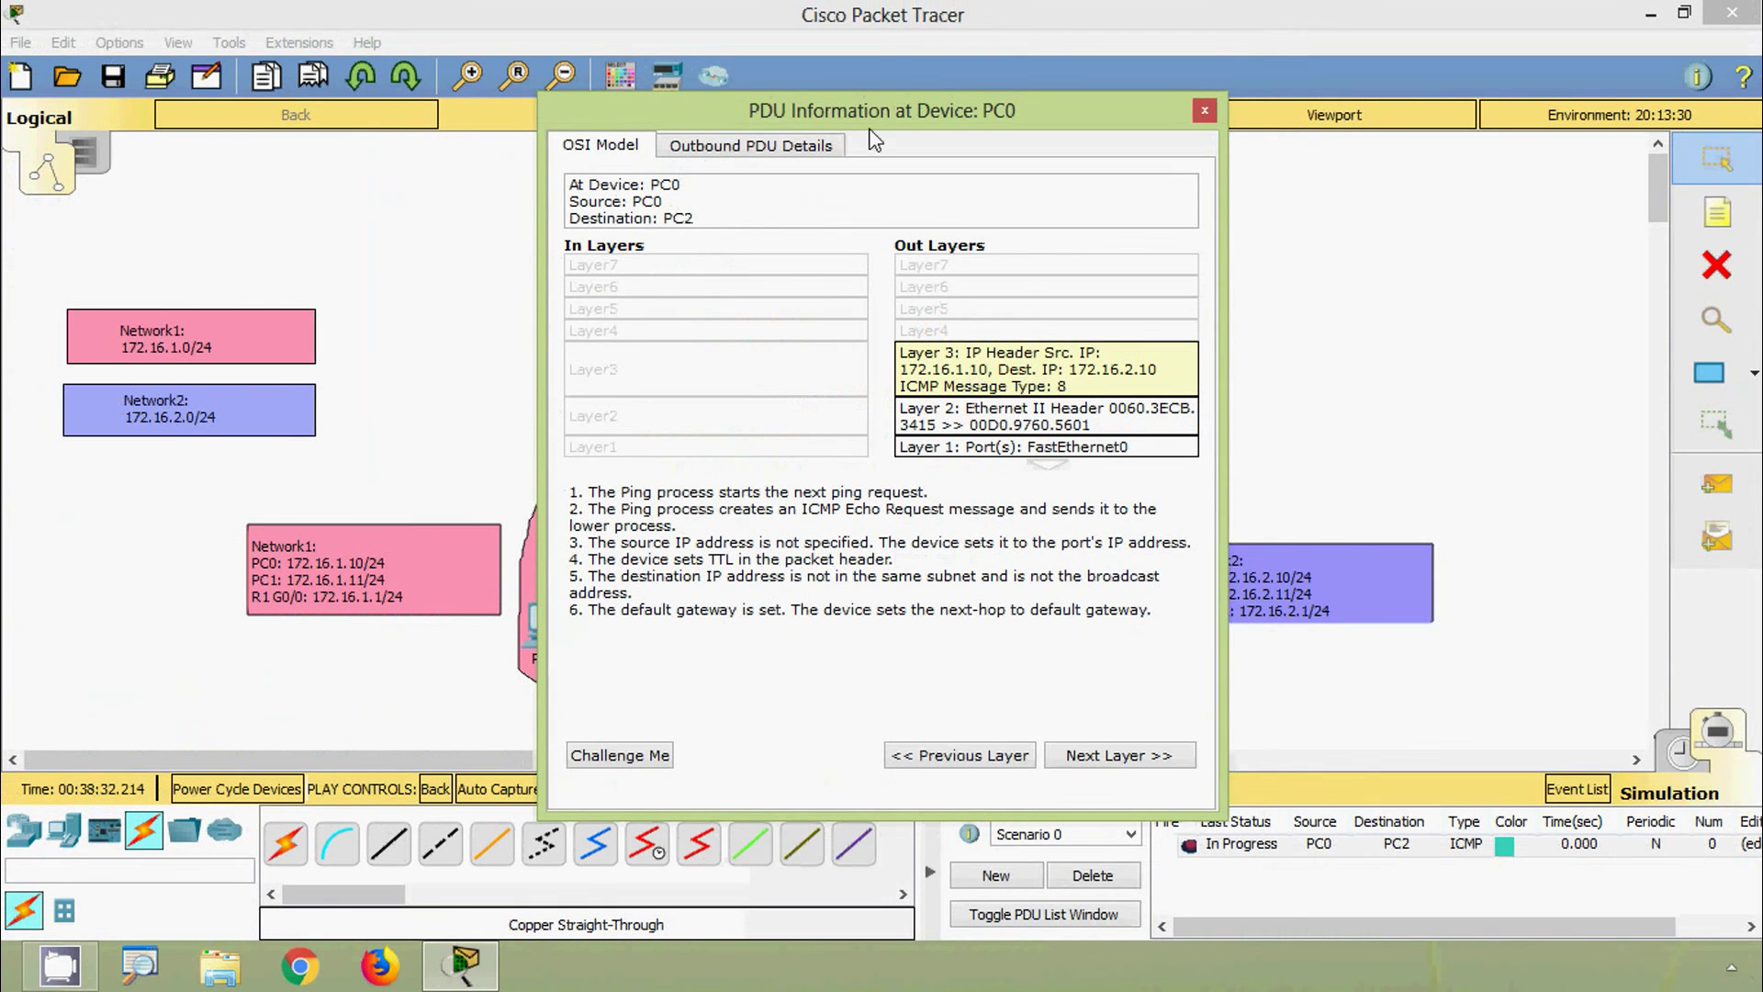
pyautogui.moveTo(889, 118); pyautogui.dragTo(1030, 110)
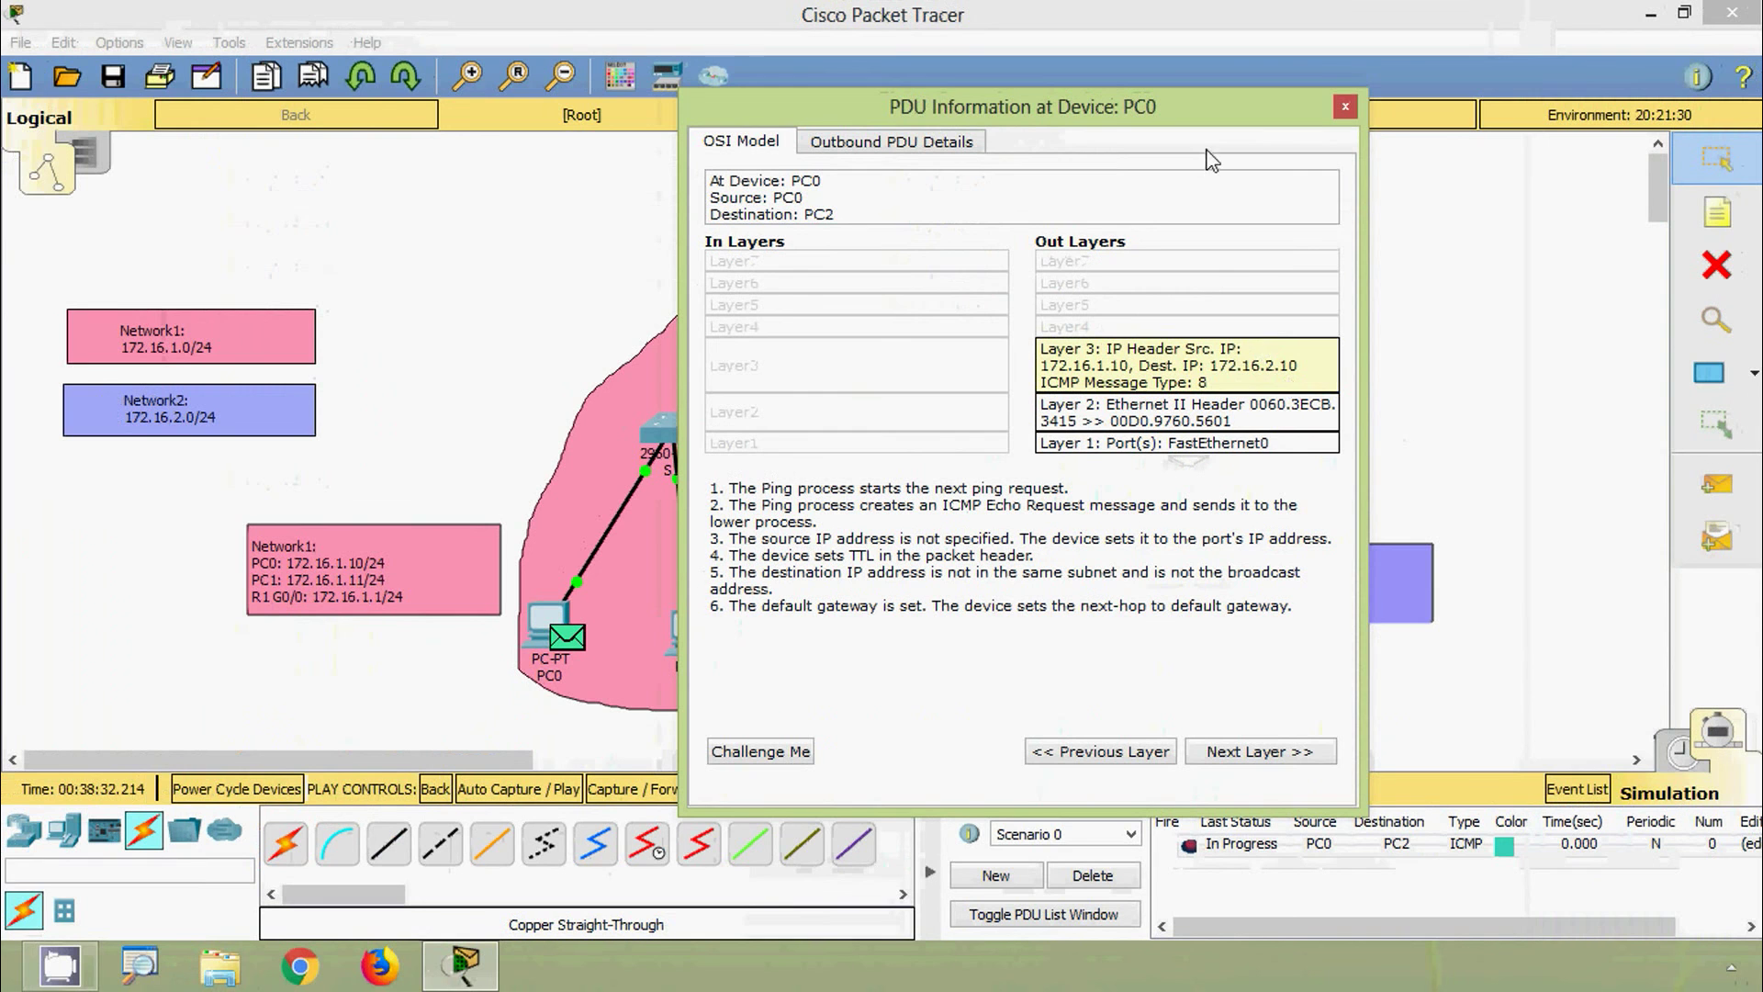
pyautogui.moveTo(888, 117); pyautogui.dragTo(394, 163)
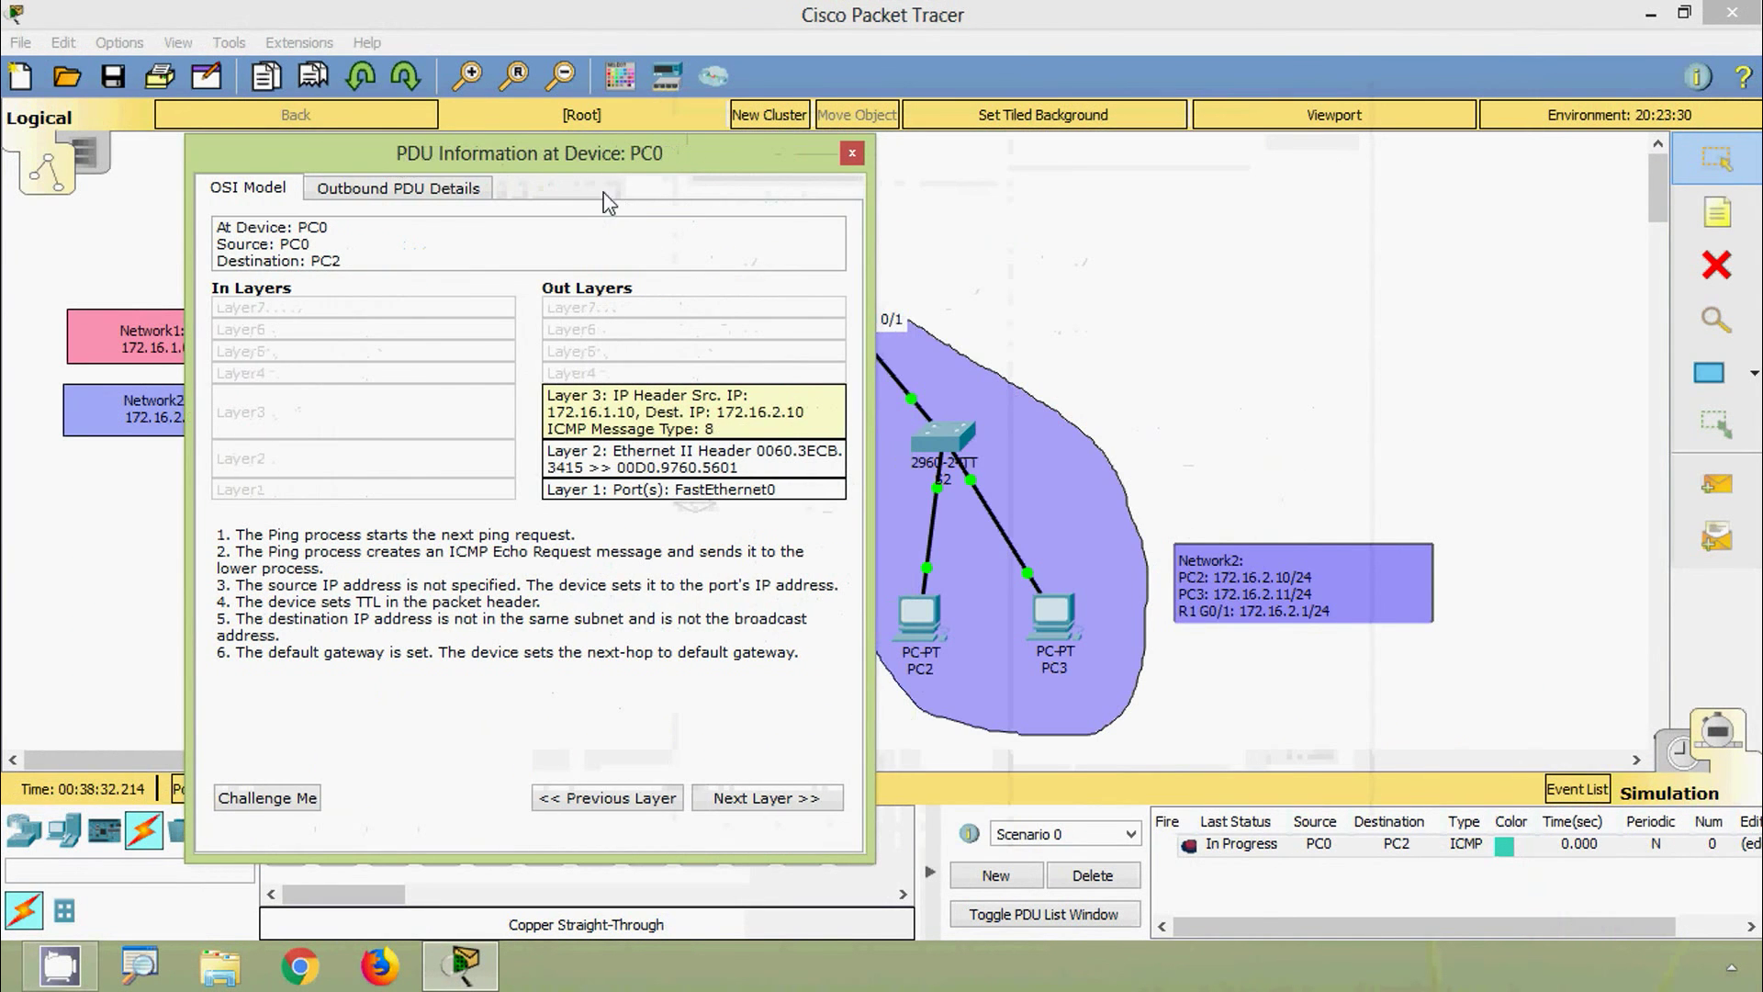
pyautogui.moveTo(657, 164); pyautogui.dragTo(1248, 117)
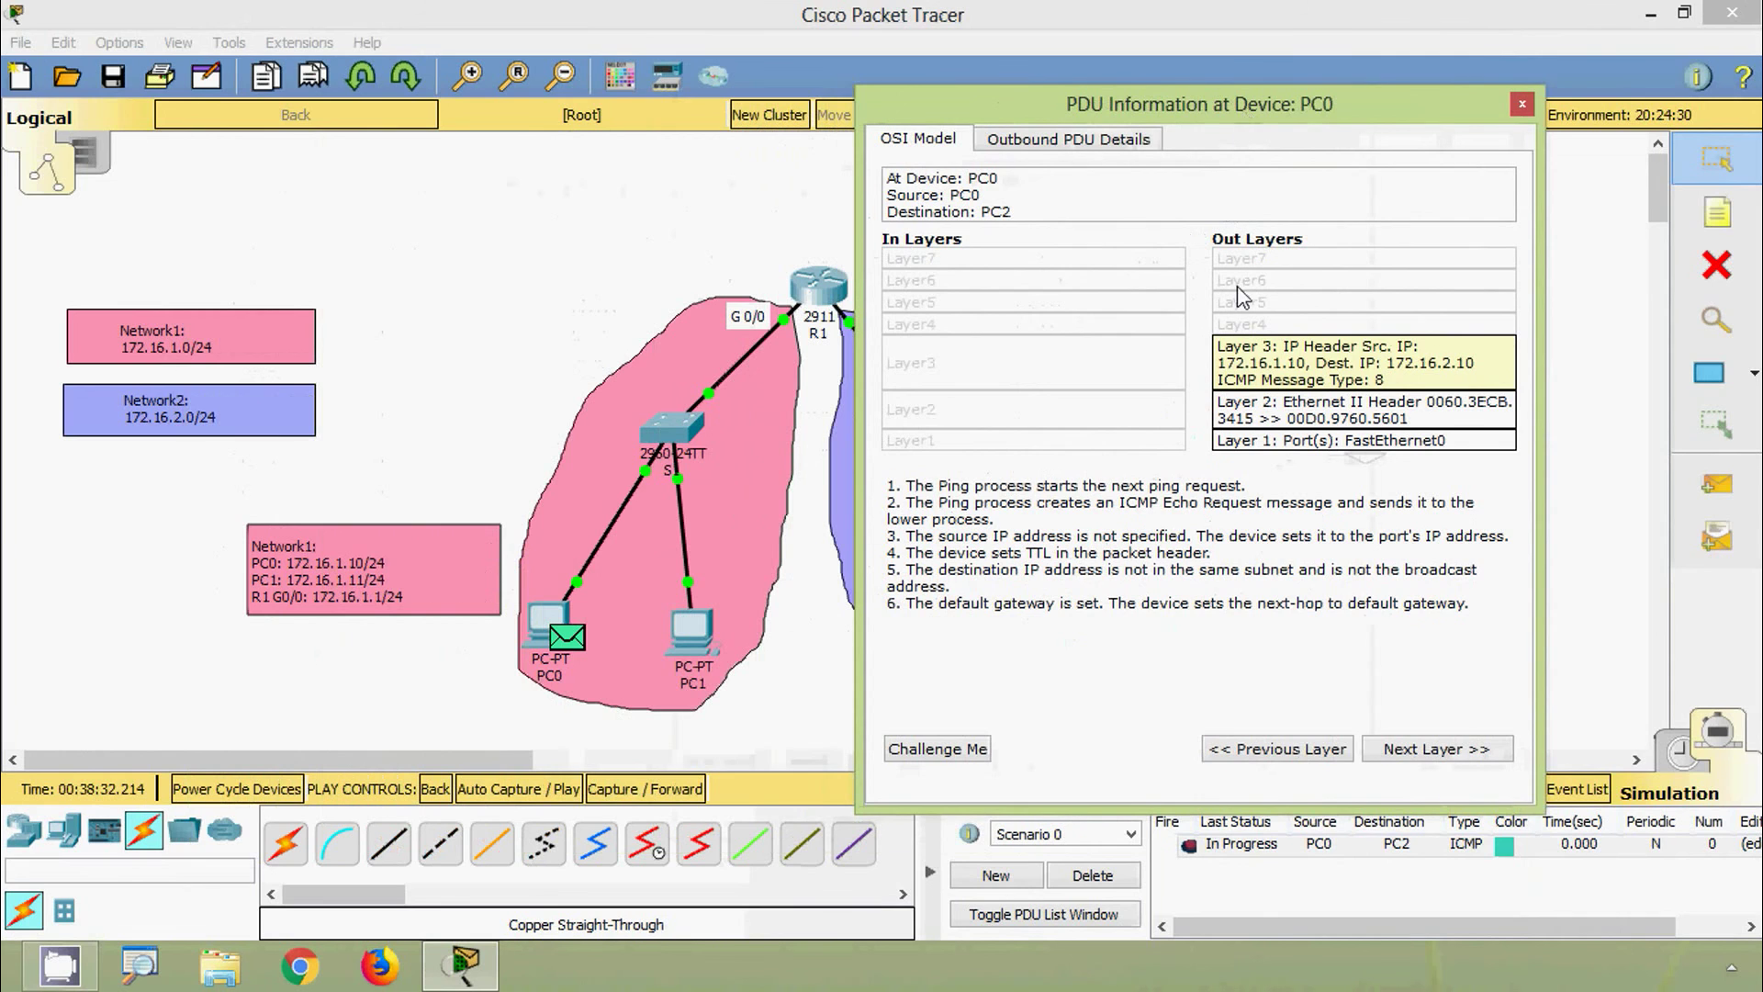
pyautogui.click(1521, 104)
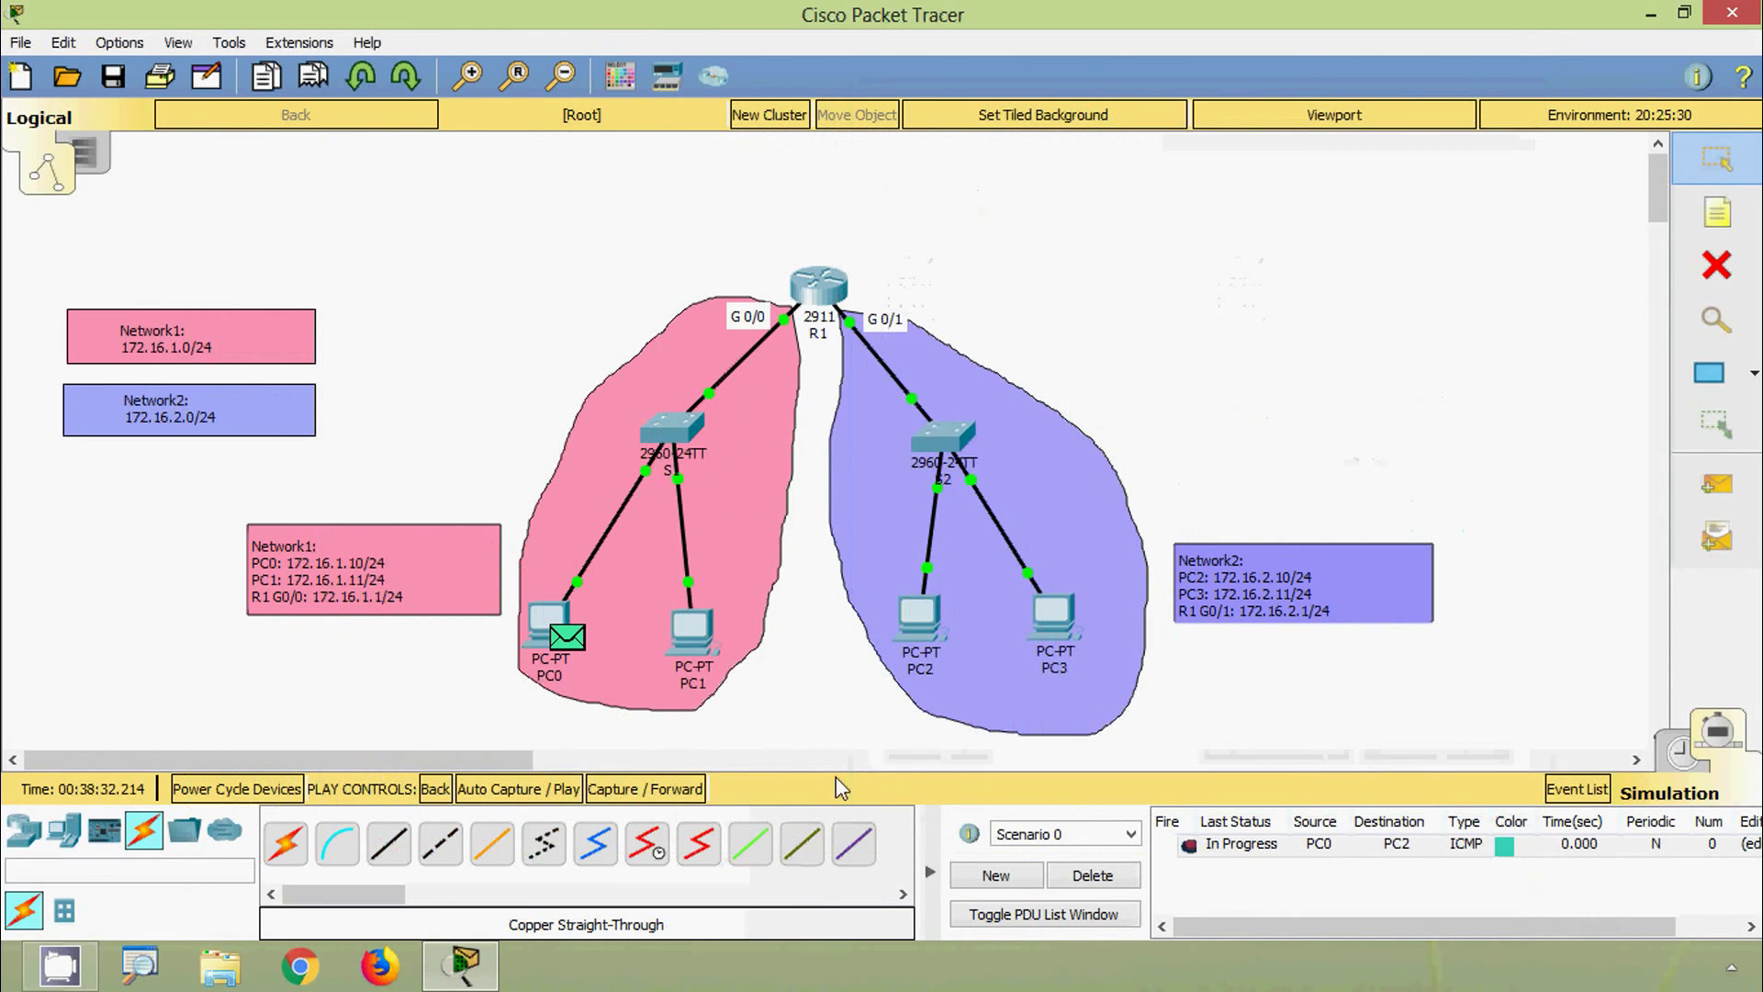
# Advance the simulation one hop at a time until the PDU from PC0 reaches PC2
pyautogui.click(663, 792)
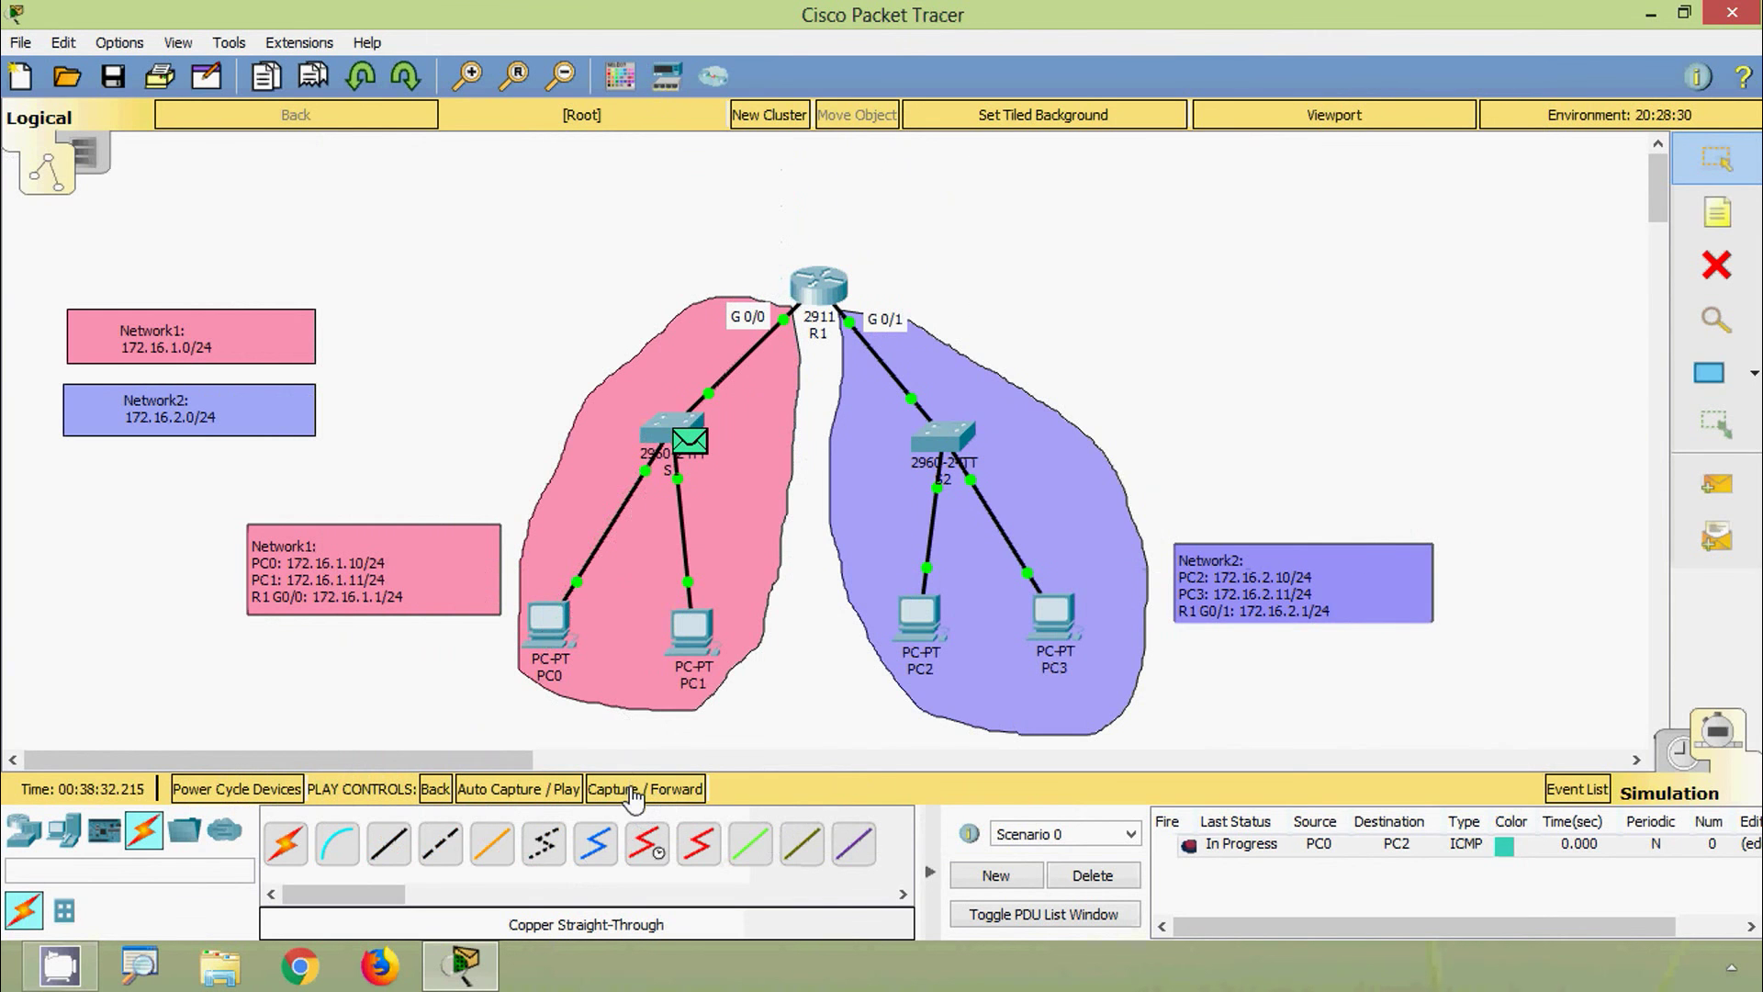
pyautogui.click(635, 801)
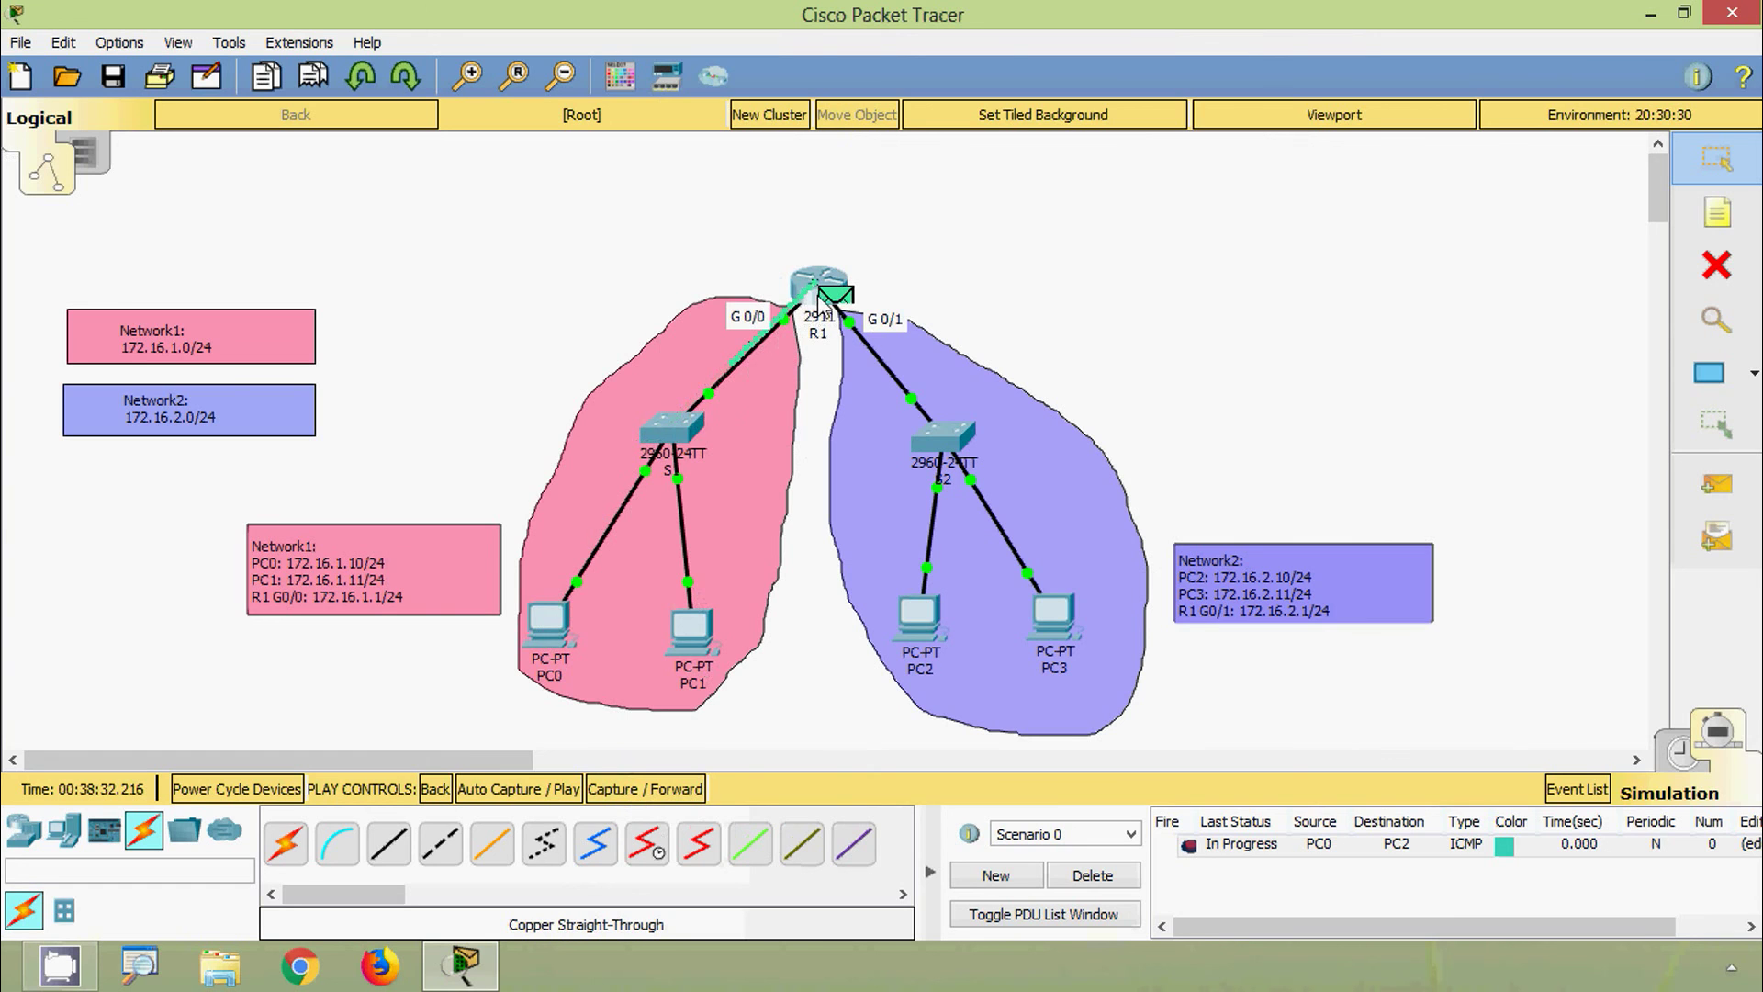
pyautogui.click(679, 795)
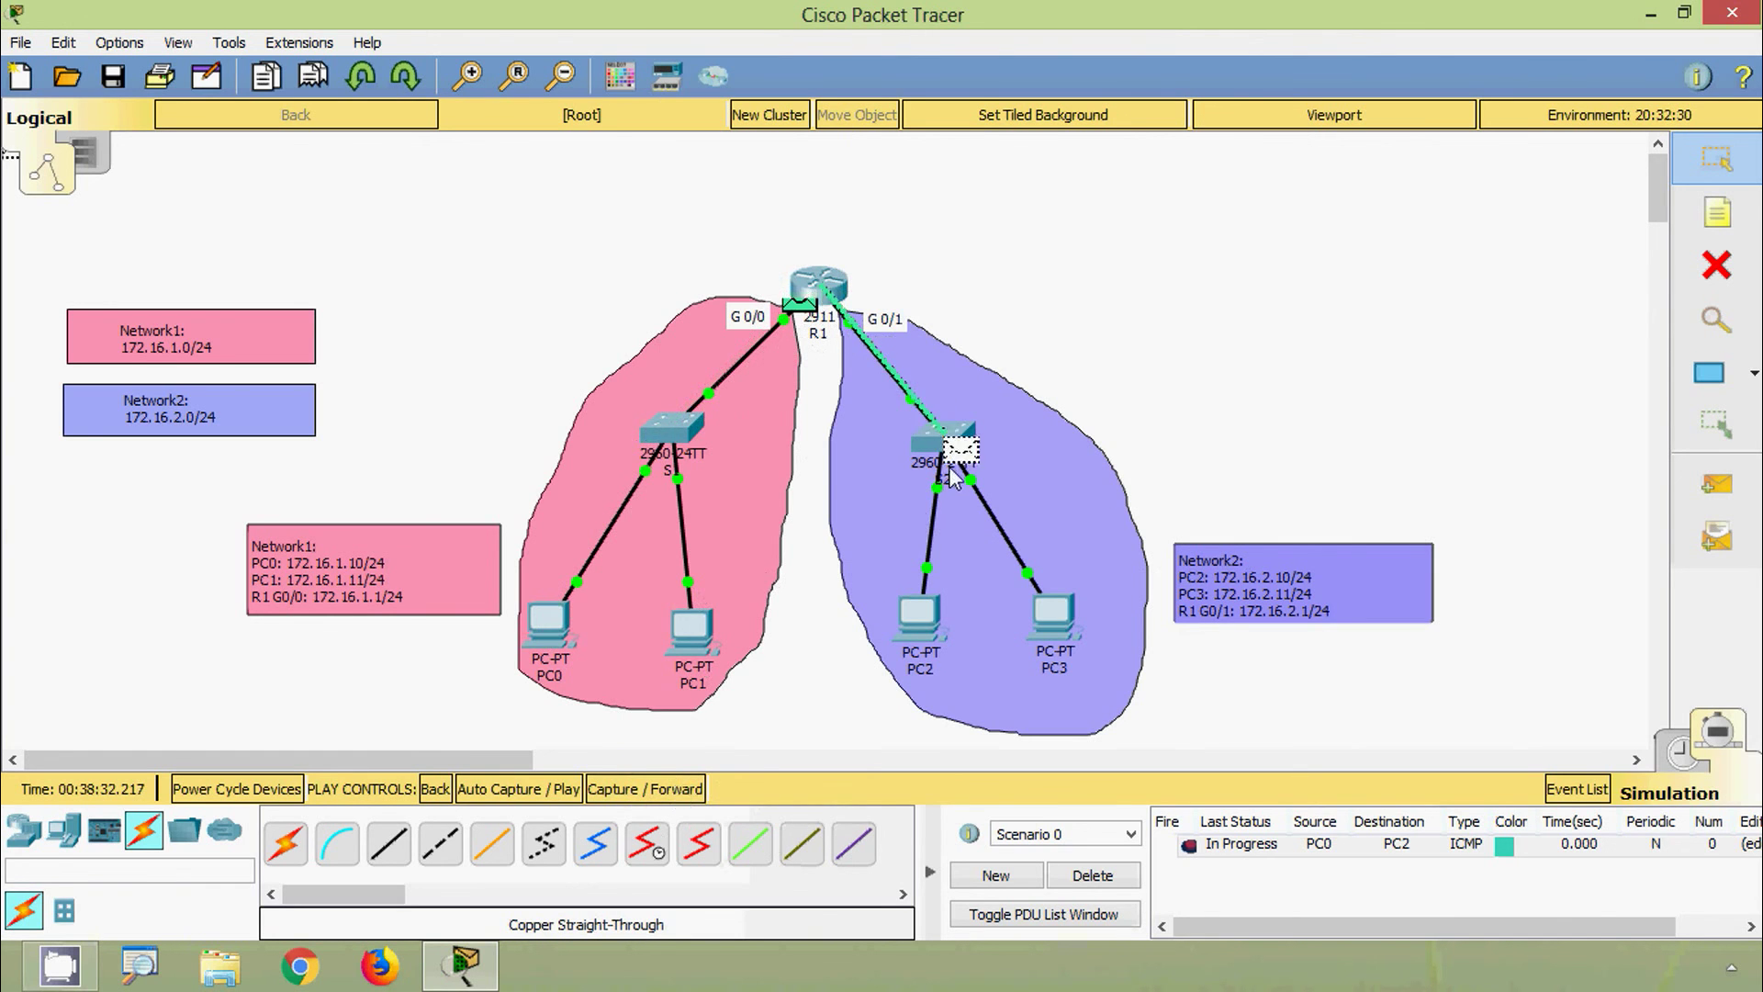
pyautogui.click(686, 795)
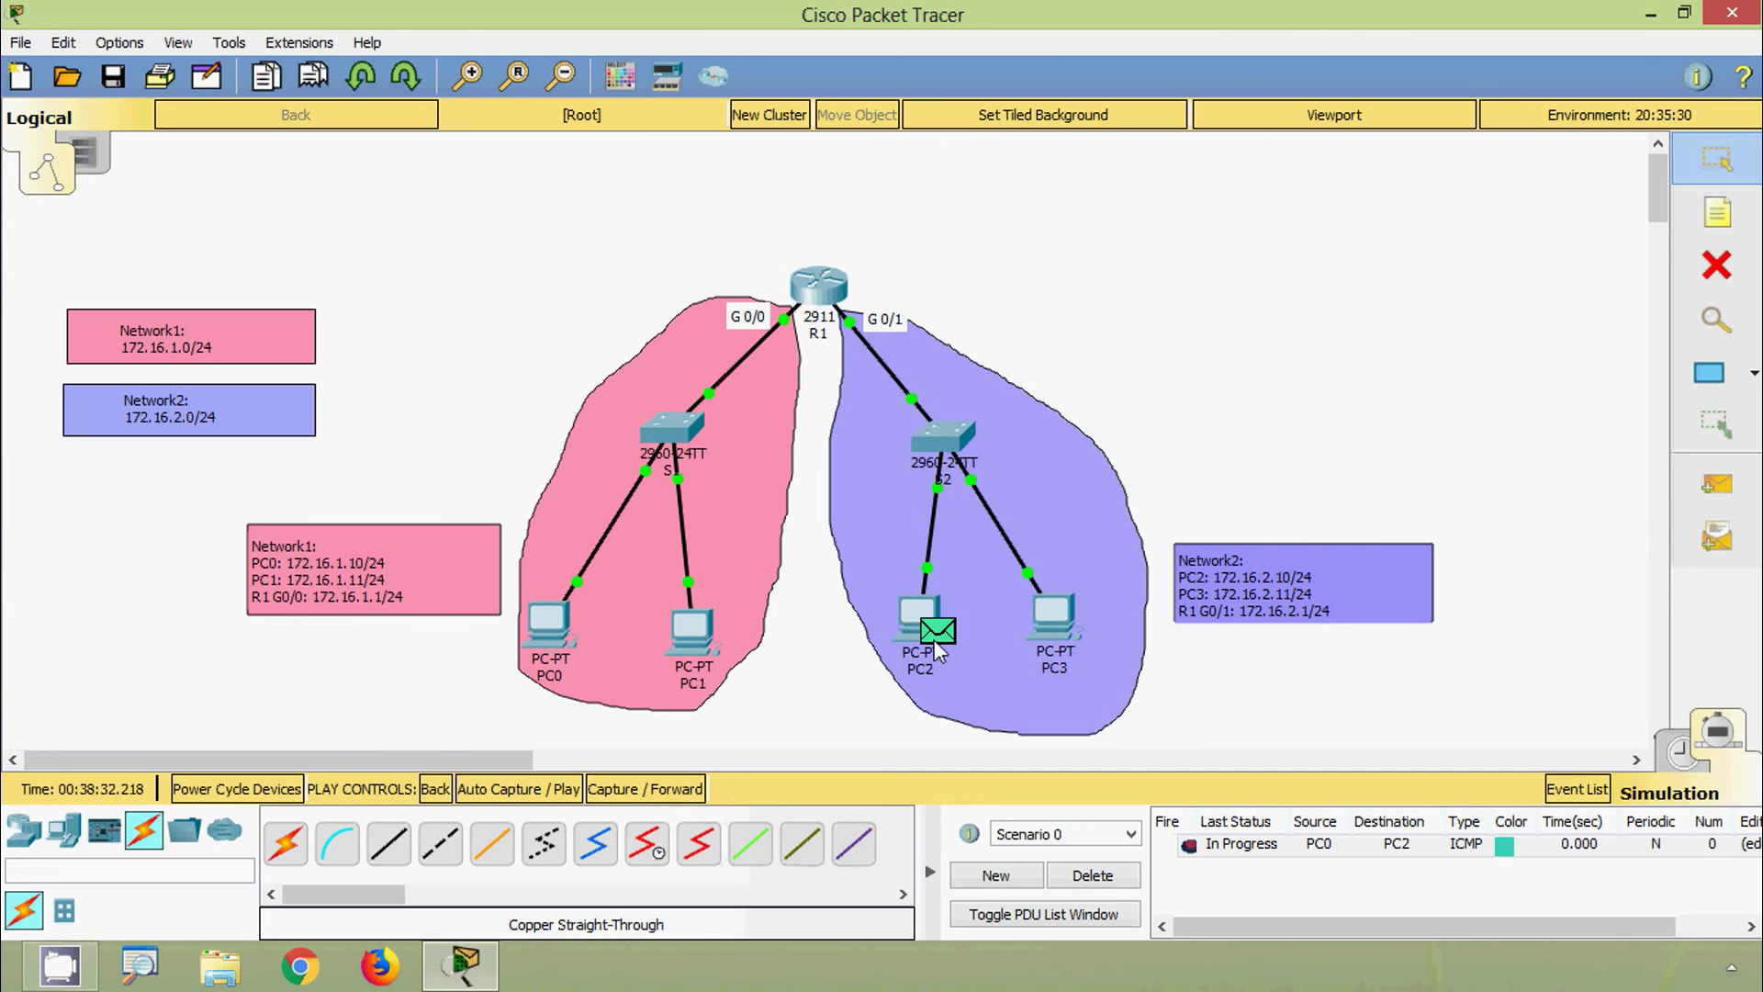
pyautogui.moveTo(937, 647)
# Advance the simulation hop by hop until PC2's reply gets back to PC0 through R1
pyautogui.click(687, 799)
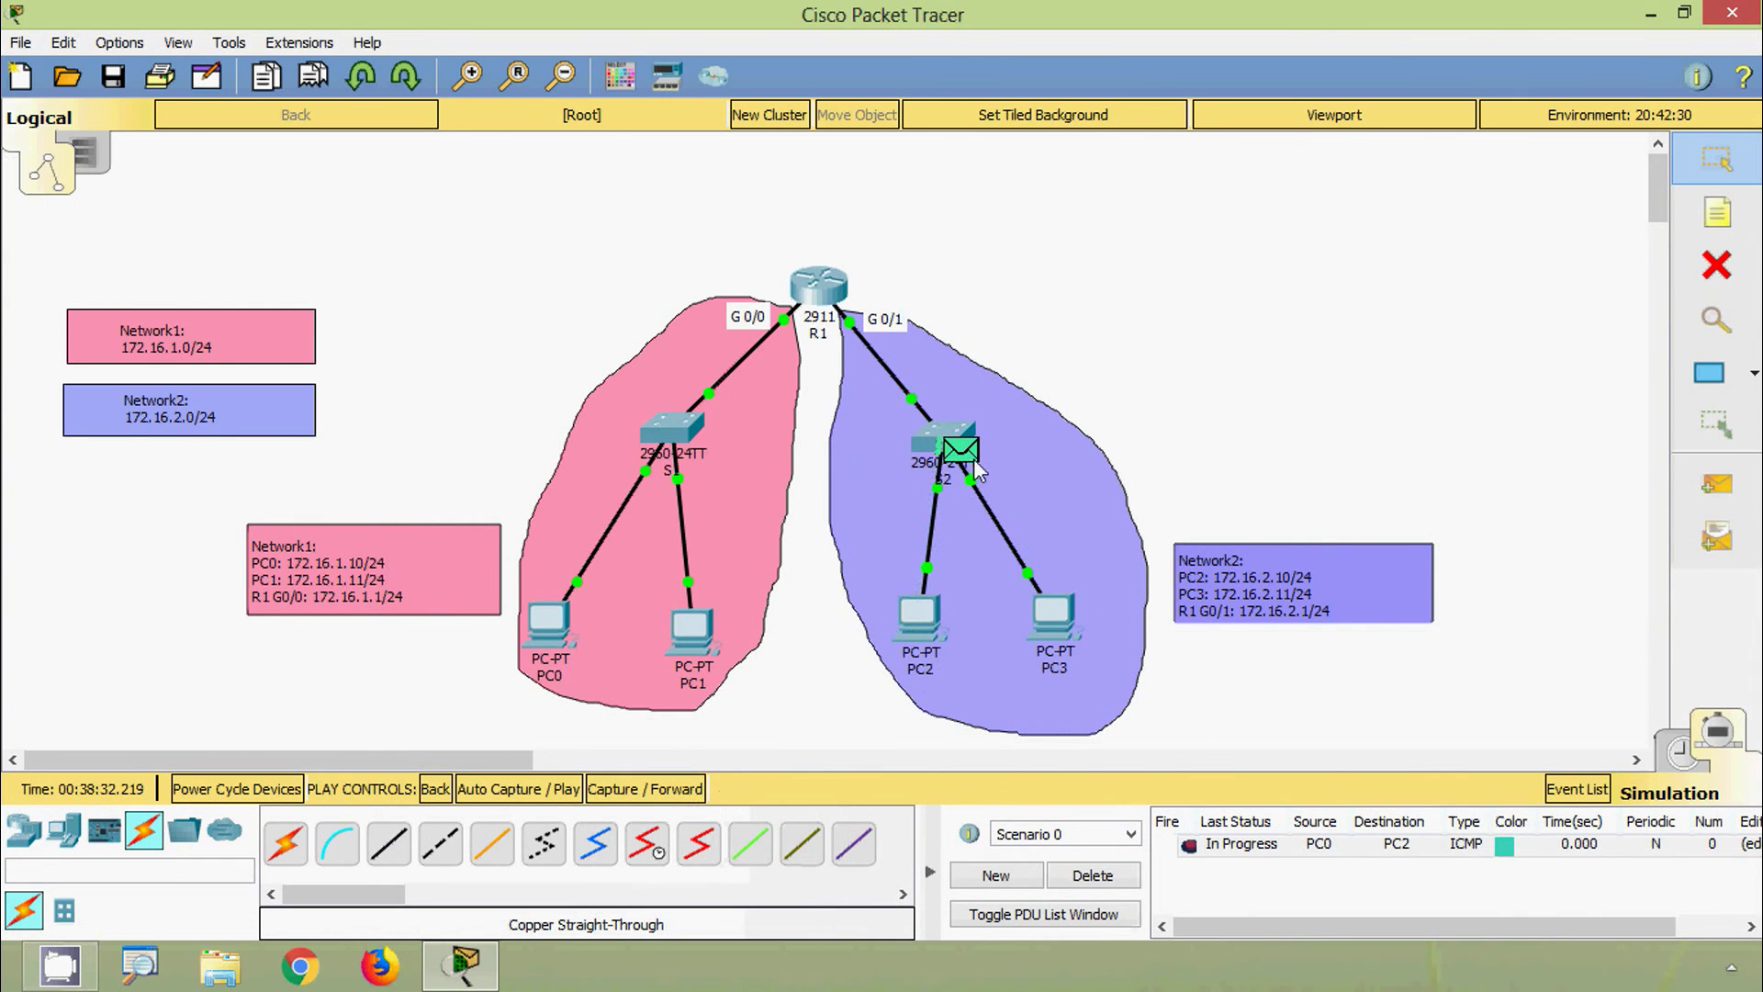
pyautogui.click(617, 795)
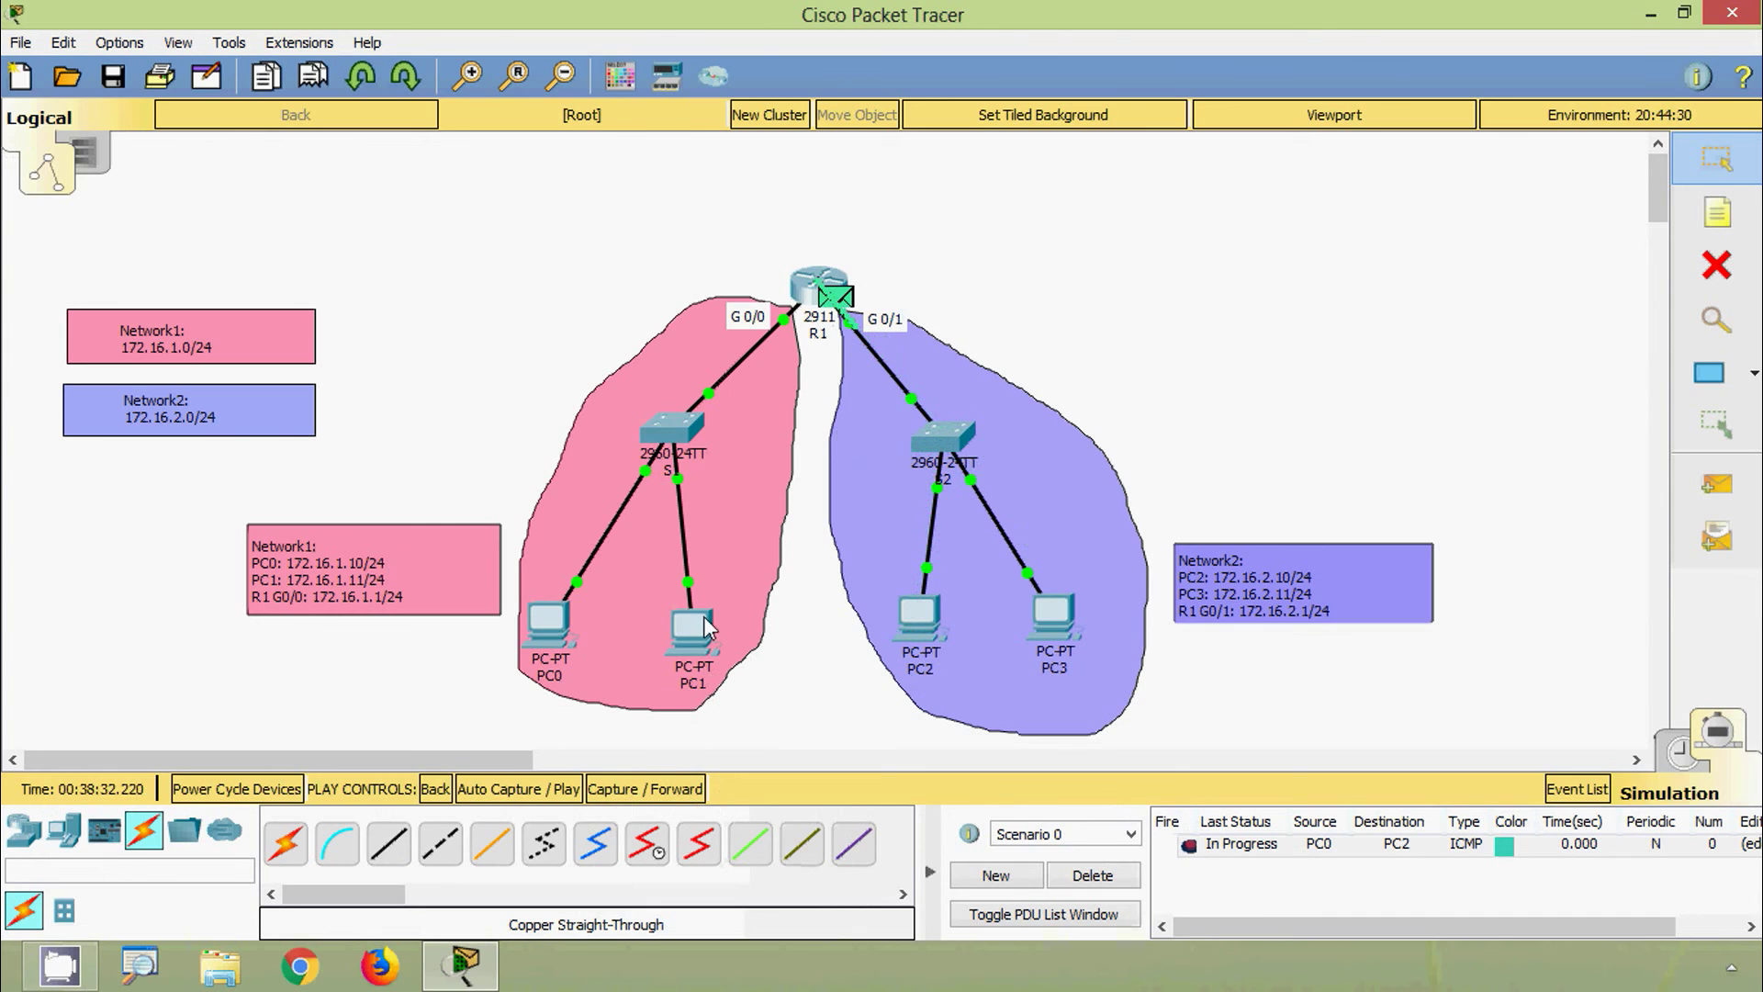
pyautogui.click(645, 788)
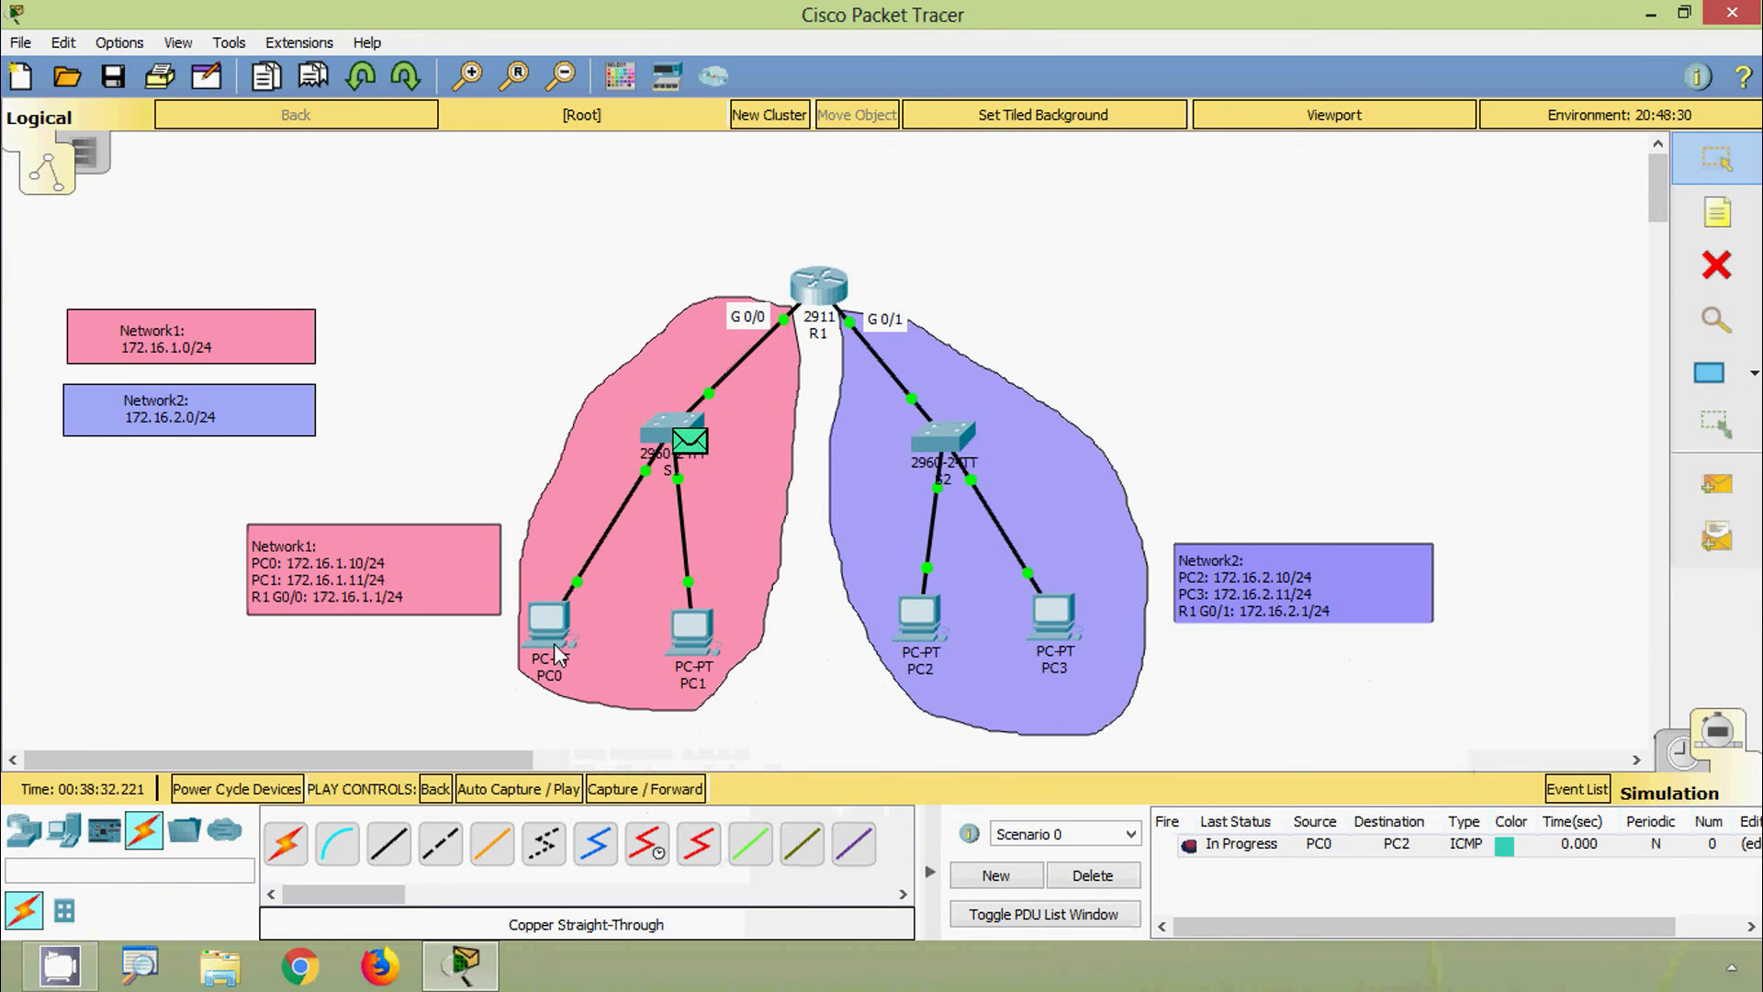
pyautogui.click(699, 792)
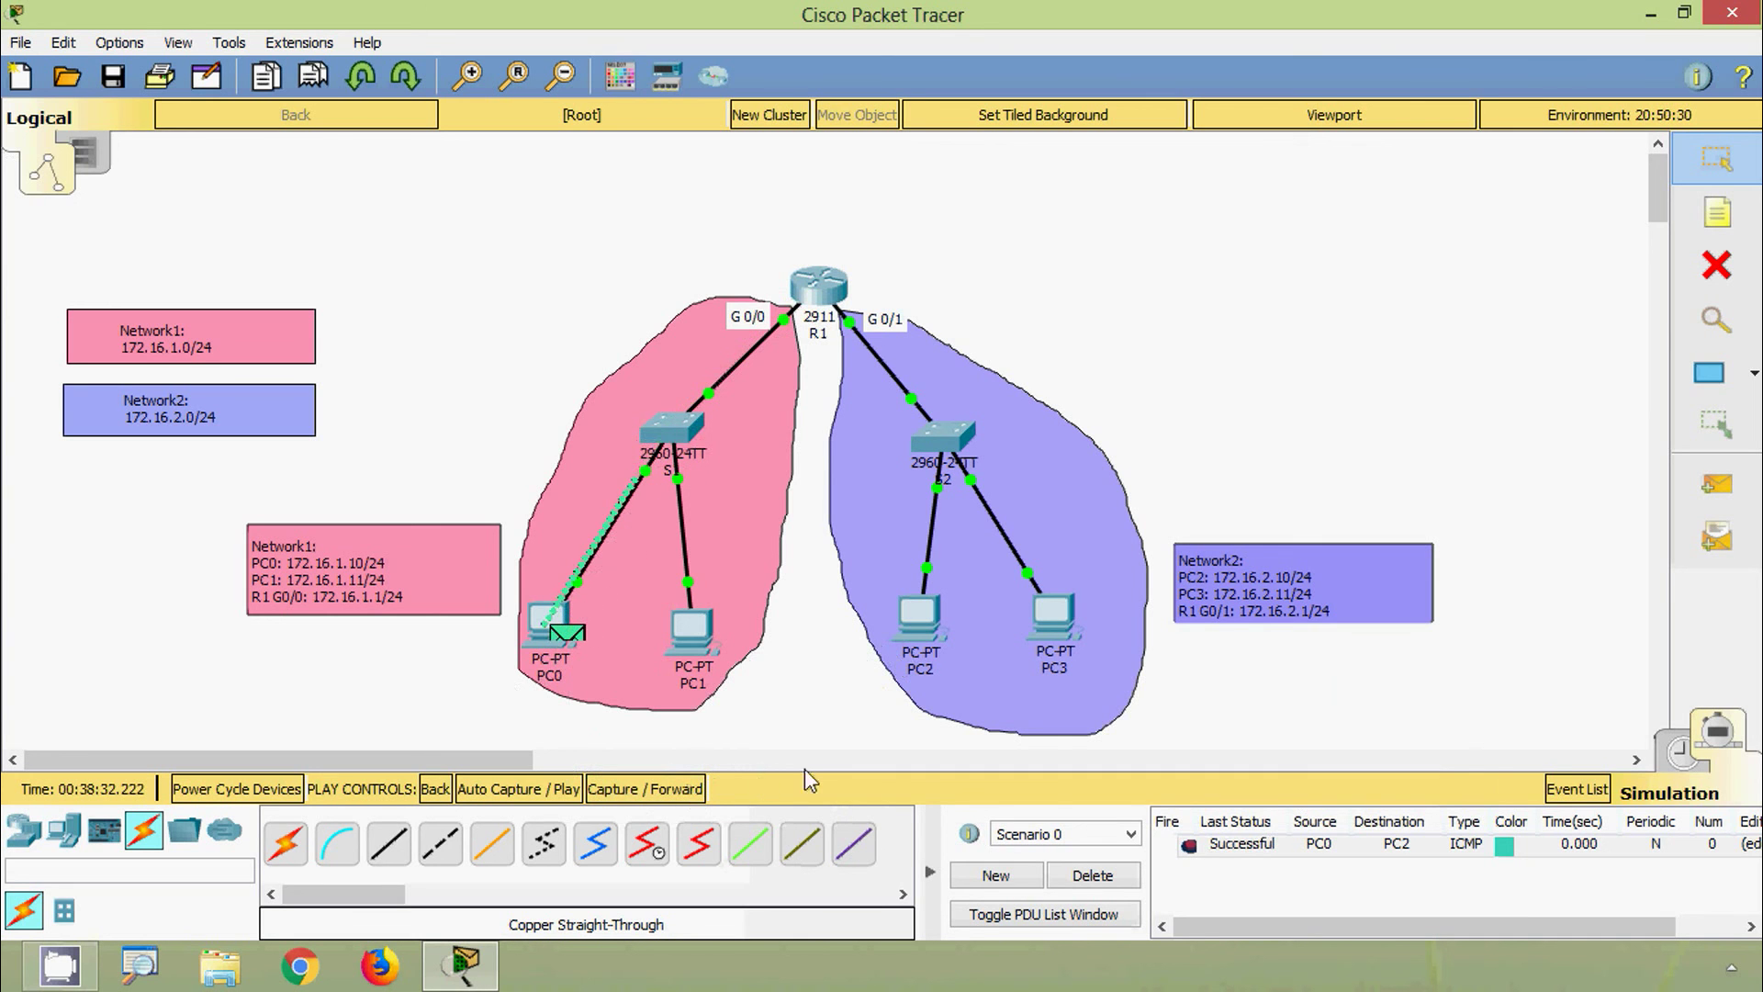